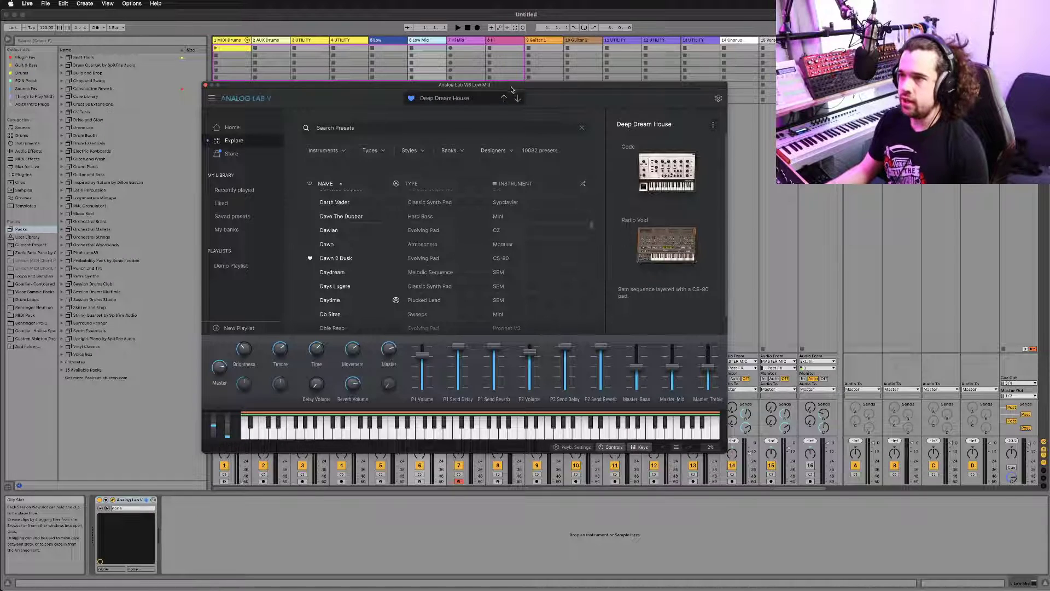
{"action": "left_click", "coordinate": [391, 268]}
{"action": "scroll", "coordinate": [377, 268], "scroll_direction": "down", "scroll_amount": 1}
{"action": "left_click", "coordinate": [366, 267]}
{"action": "left_click", "coordinate": [365, 258]}
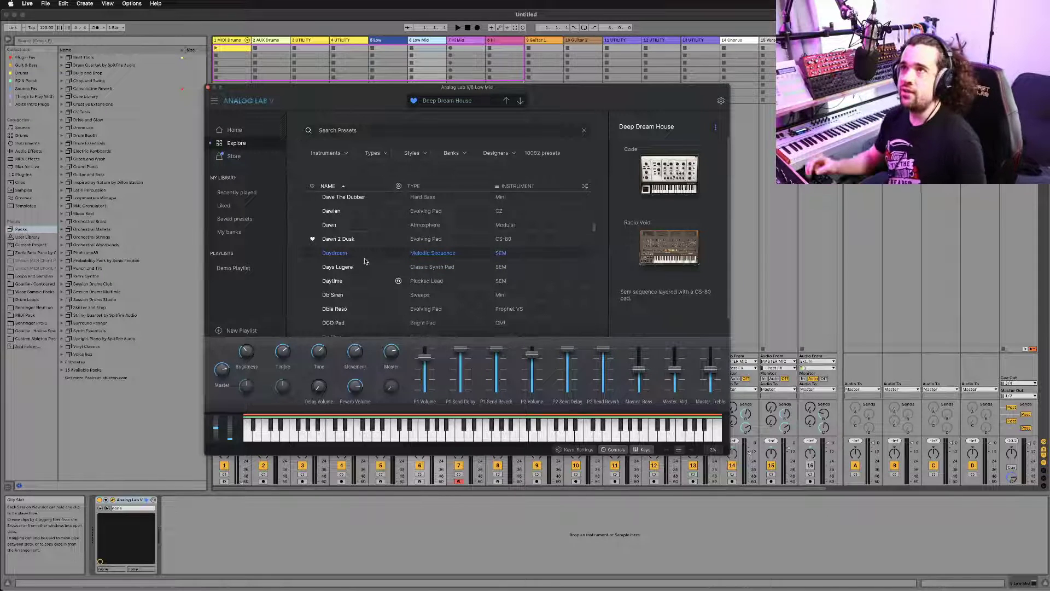
{"action": "left_click", "coordinate": [363, 265]}
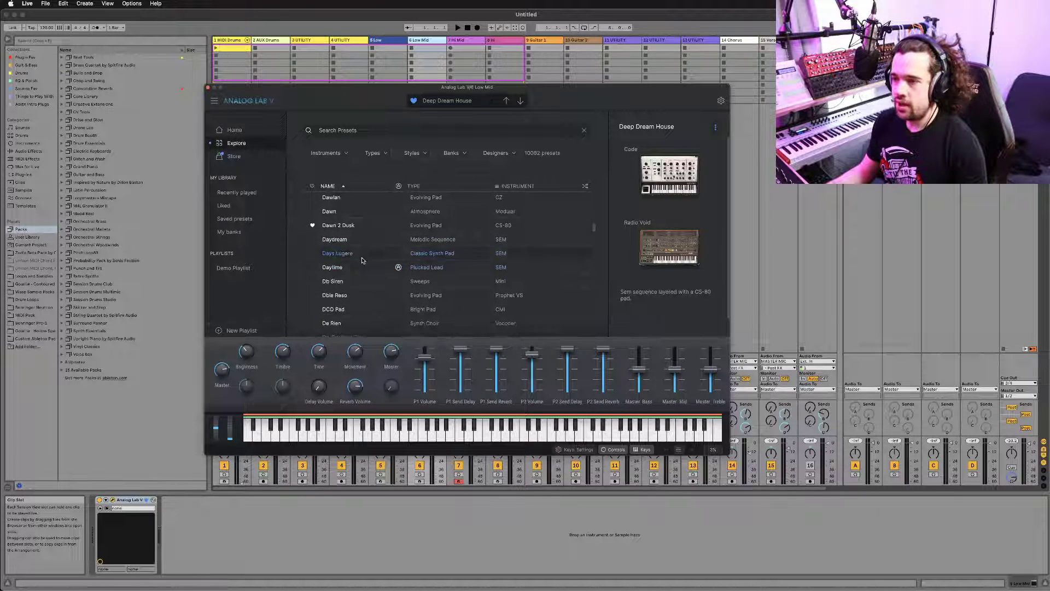
Step: Filter the preset list by the Keys type and move the Analog Lab window closer to the browser
{"action": "left_click", "coordinate": [372, 153]}
{"action": "left_click_drag", "start_coordinate": [433, 90], "coordinate": [368, 67]}
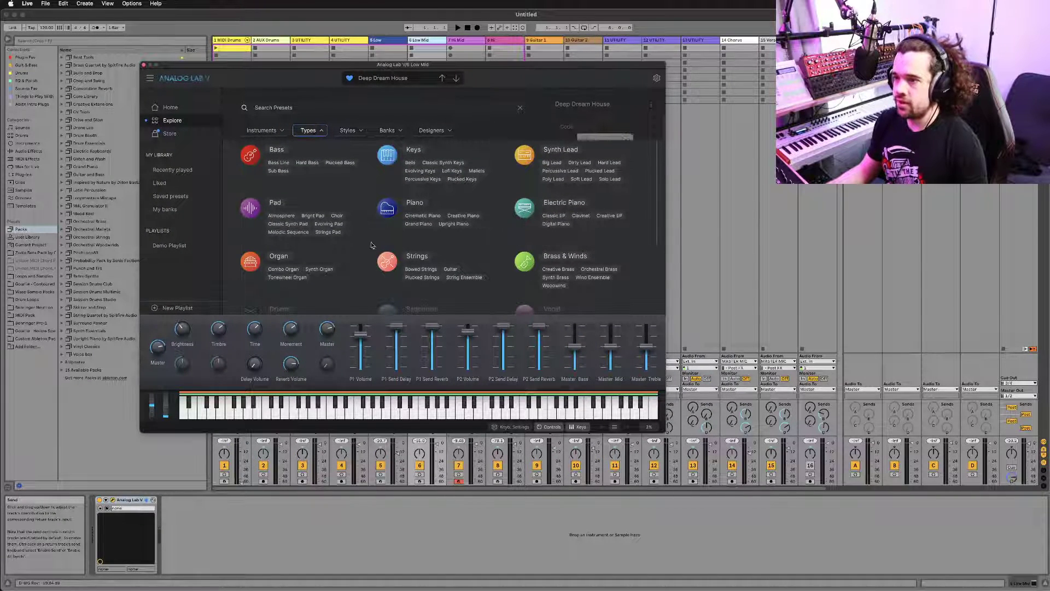
{"action": "scroll", "coordinate": [493, 189], "scroll_direction": "down", "scroll_amount": 1}
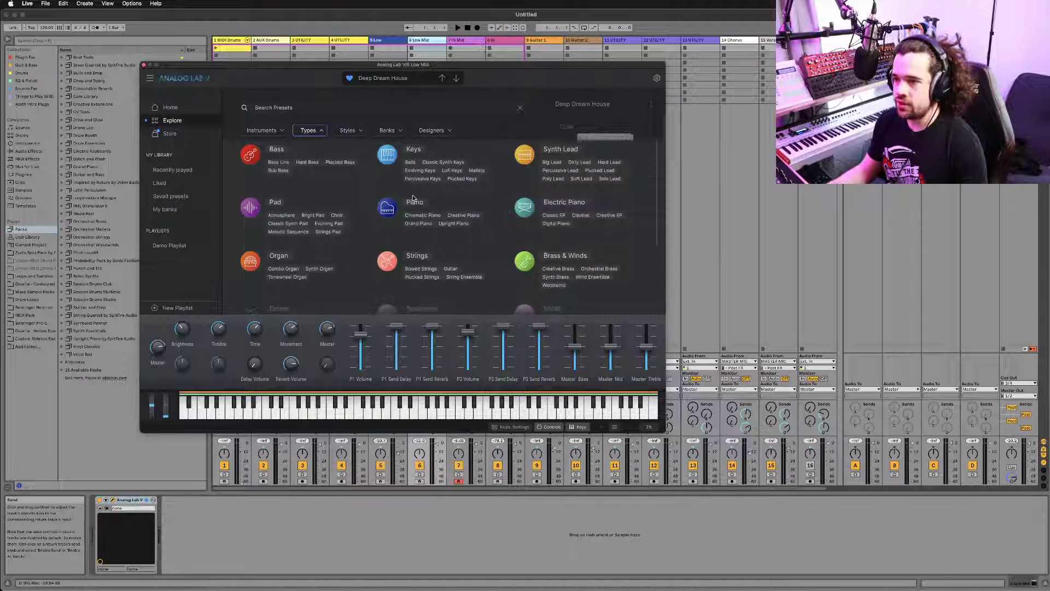
{"action": "scroll", "coordinate": [416, 211], "scroll_direction": "up", "scroll_amount": 1}
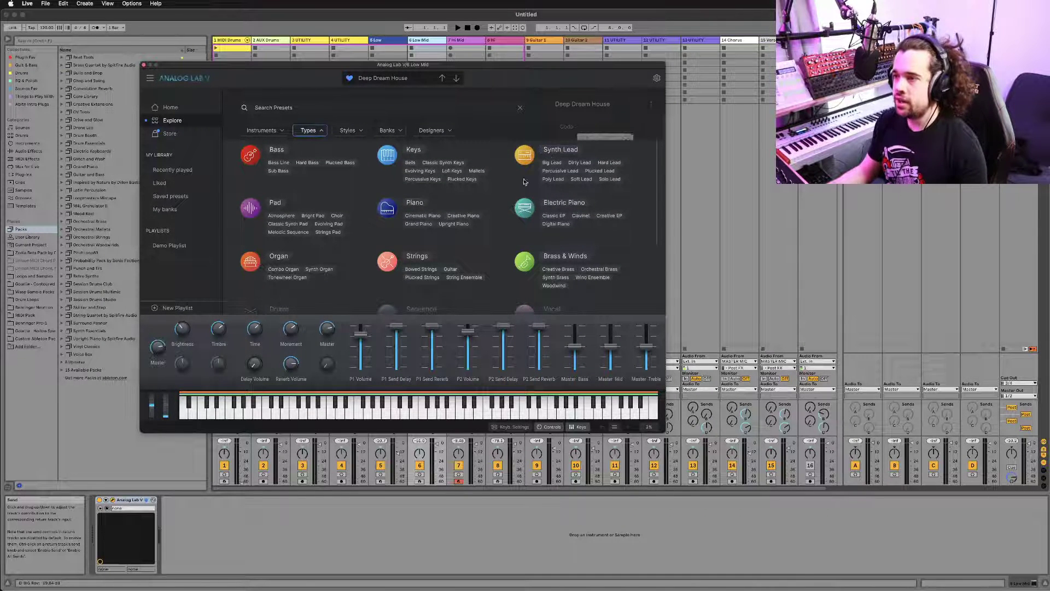
{"action": "left_click", "coordinate": [406, 153]}
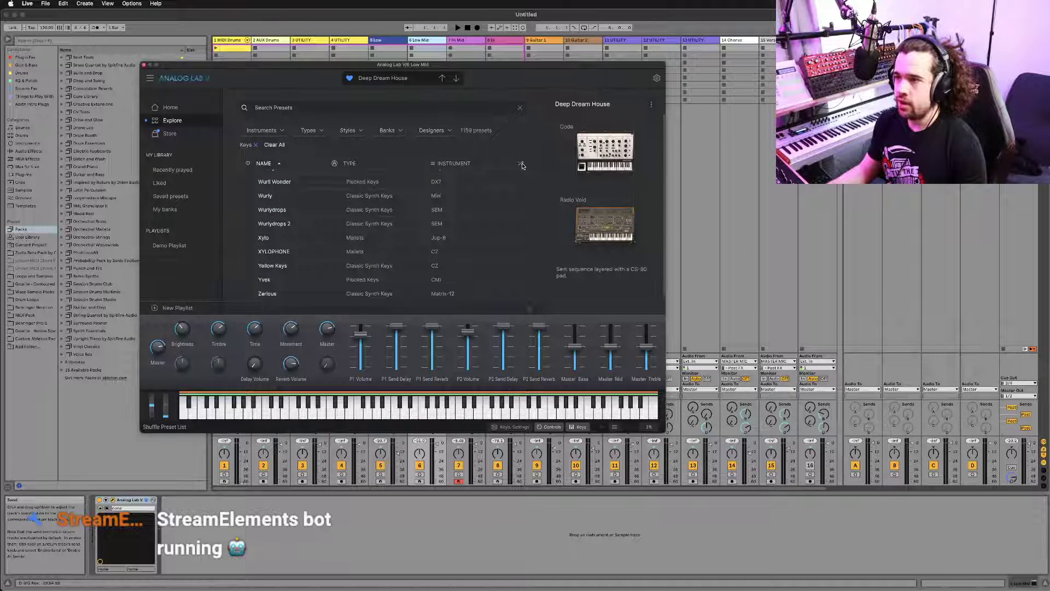
Step: Shuffle the Keys preset list and audition the Tunnel and Crystal Clear presets
{"action": "left_click", "coordinate": [522, 164]}
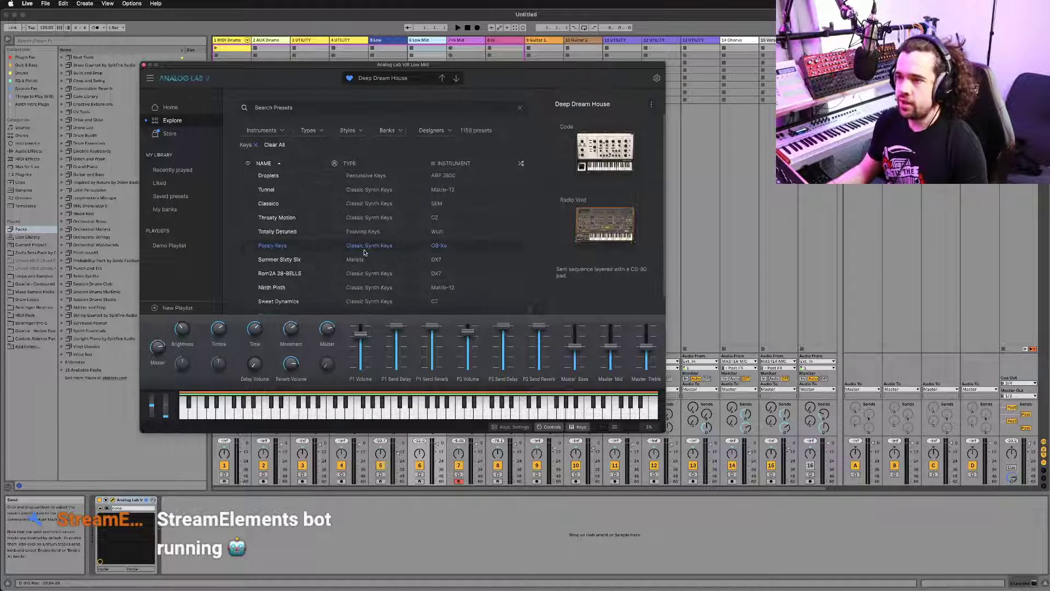
{"action": "scroll", "coordinate": [301, 233], "scroll_direction": "up", "scroll_amount": 2}
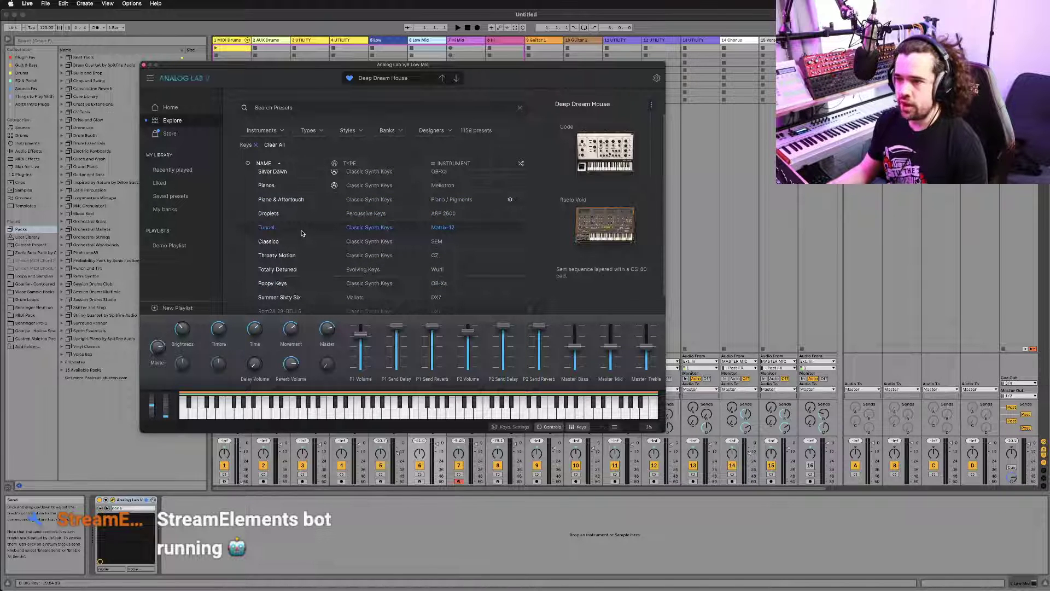
{"action": "left_click", "coordinate": [301, 229]}
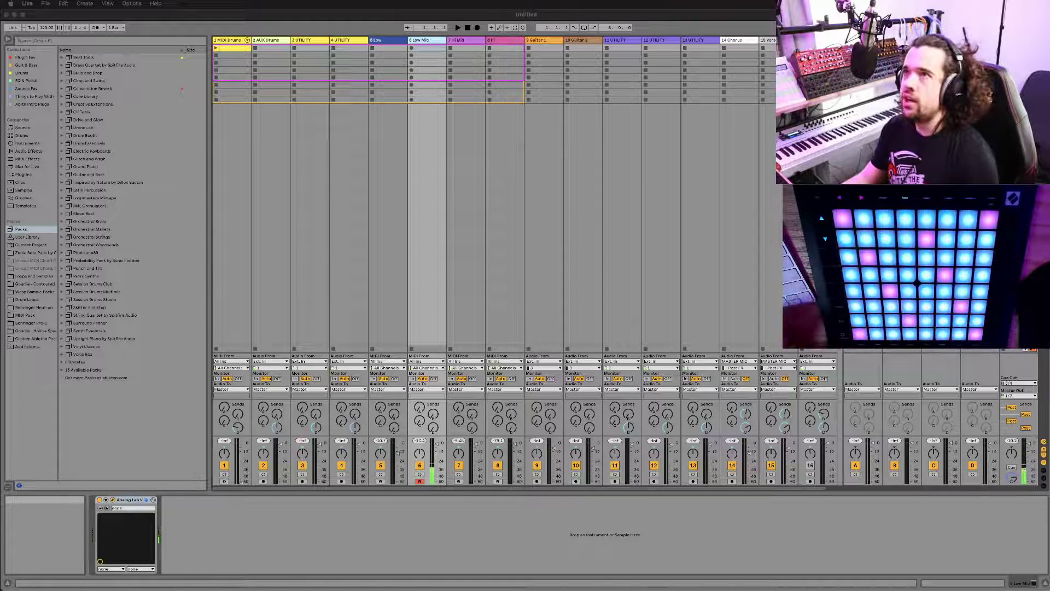
{"action": "left_click", "coordinate": [432, 119]}
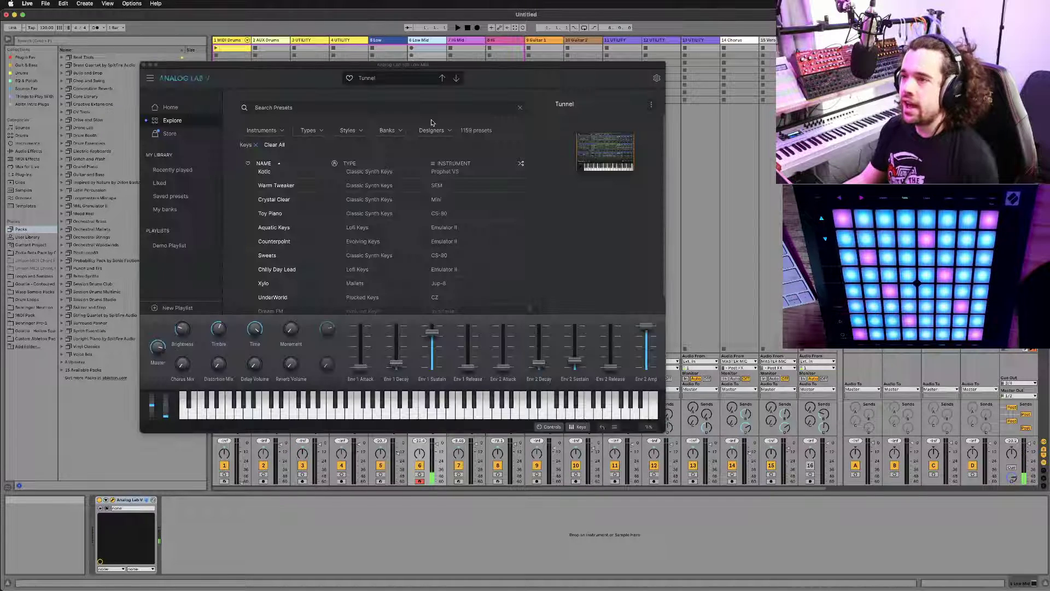
{"action": "left_click", "coordinate": [329, 199]}
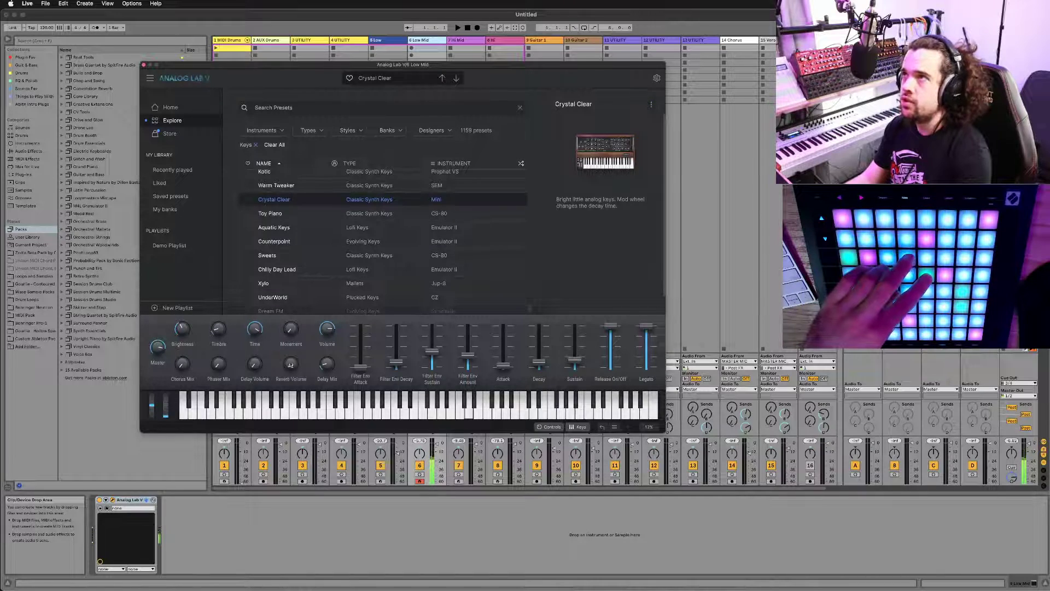
{"action": "scroll", "coordinate": [324, 218], "scroll_direction": "up", "scroll_amount": 1}
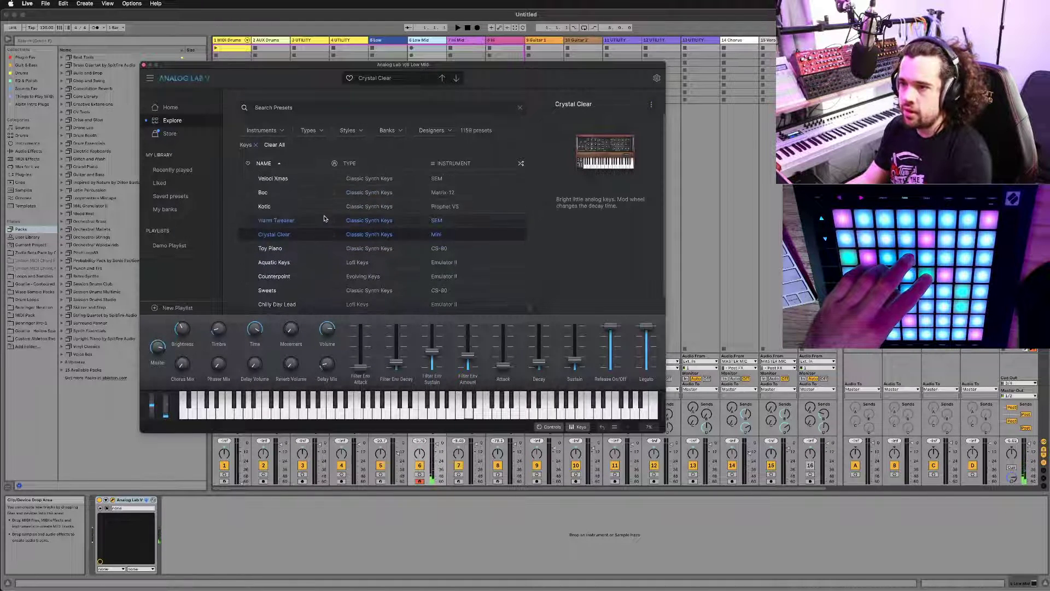
Step: Narrow the Keys presets to the Bright style and show the results
{"action": "left_click", "coordinate": [353, 131]}
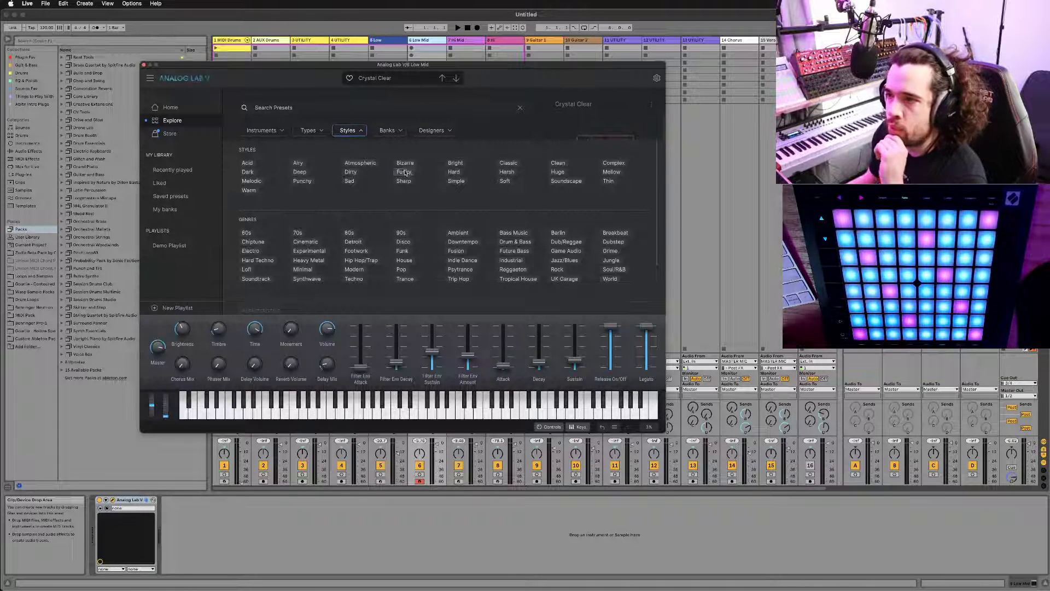
{"action": "left_click", "coordinate": [457, 164]}
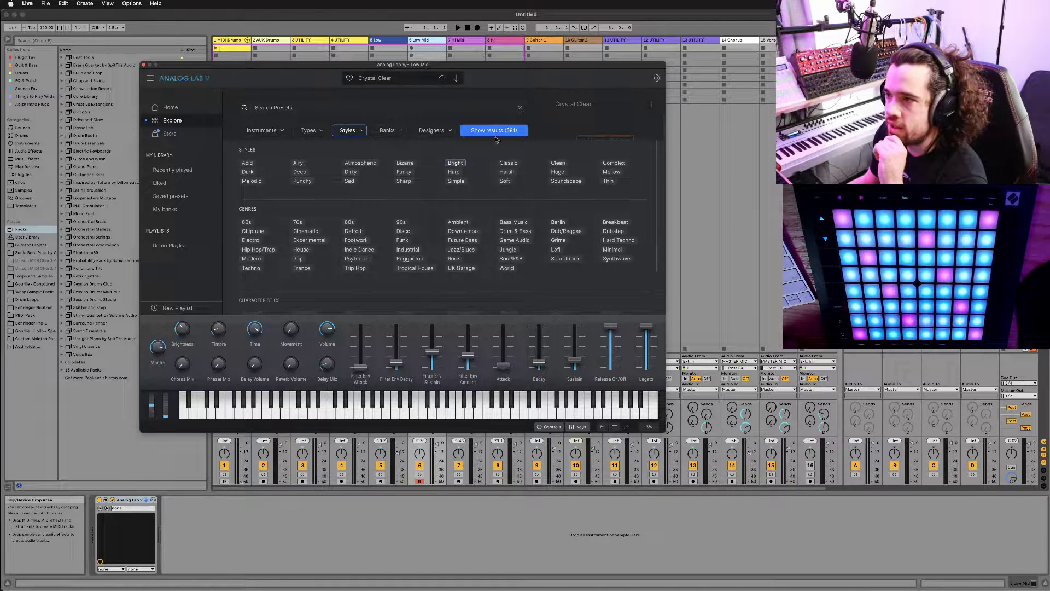
{"action": "left_click", "coordinate": [495, 130]}
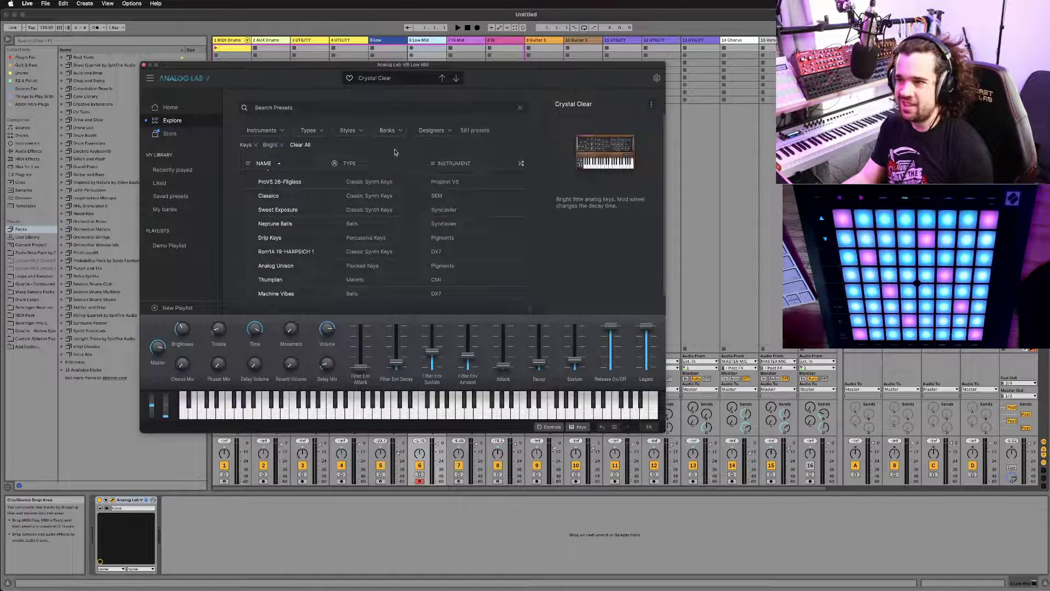
Step: Add the 80s genre to the Keys and Bright filters and show the matching presets
{"action": "left_click", "coordinate": [363, 133]}
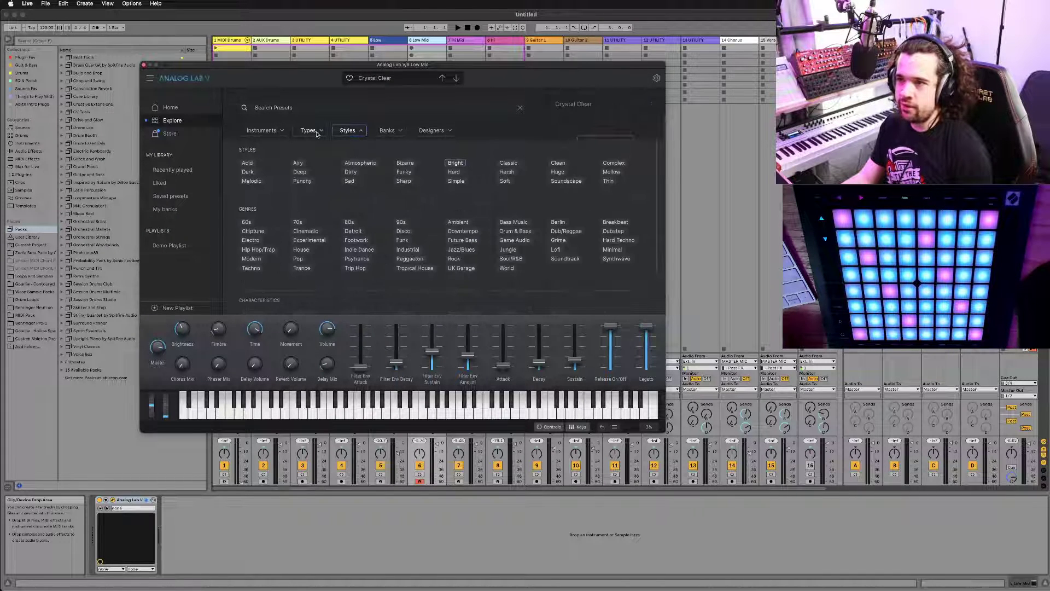
{"action": "left_click", "coordinate": [317, 134]}
{"action": "left_click", "coordinate": [348, 131]}
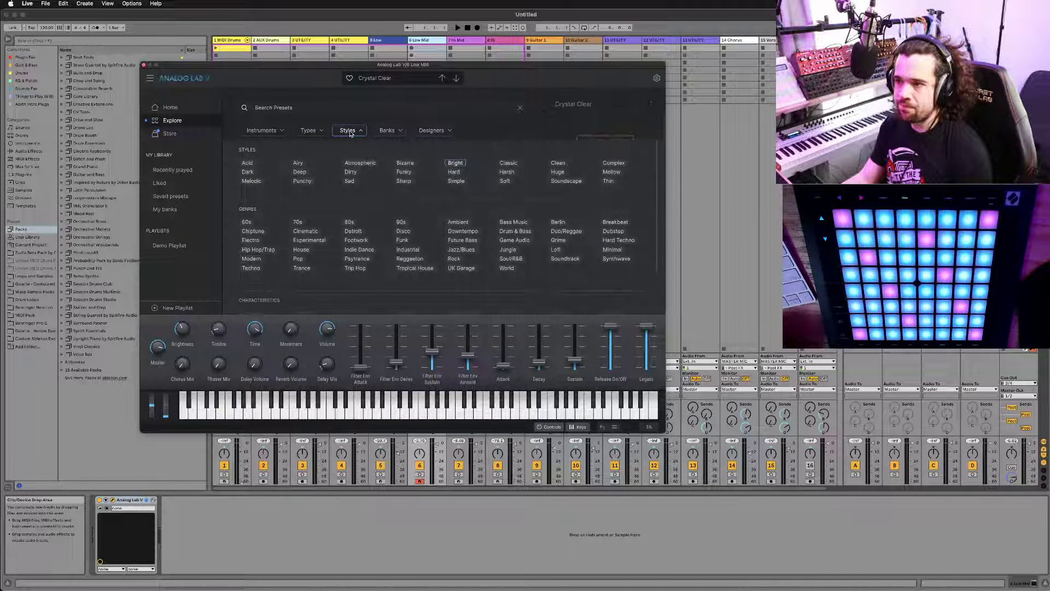
{"action": "scroll", "coordinate": [342, 192], "scroll_direction": "down", "scroll_amount": 1}
{"action": "scroll", "coordinate": [341, 192], "scroll_direction": "down", "scroll_amount": 1}
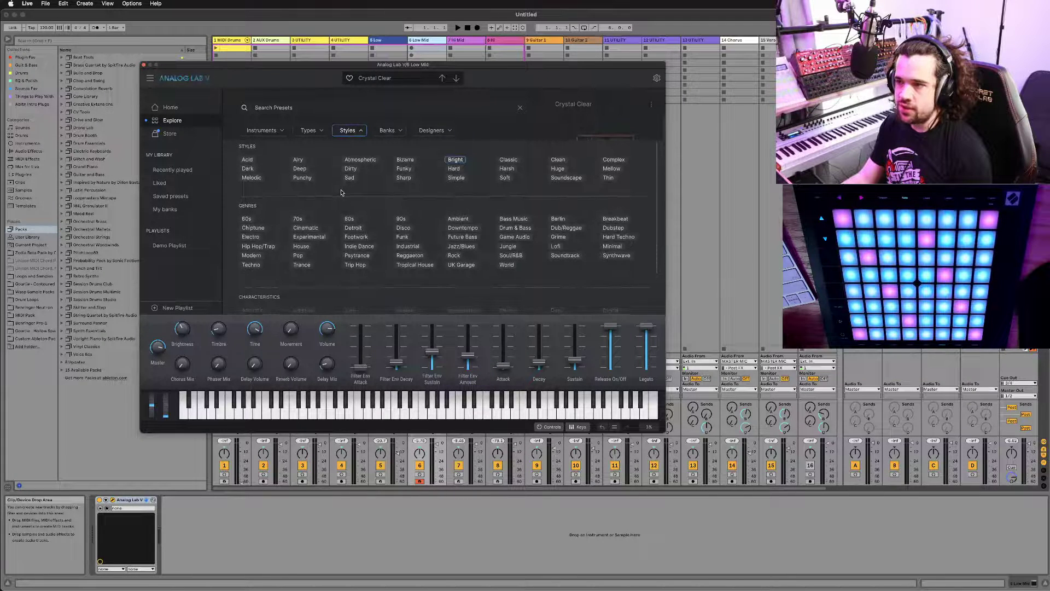
{"action": "left_click", "coordinate": [349, 219]}
{"action": "left_click", "coordinate": [494, 130]}
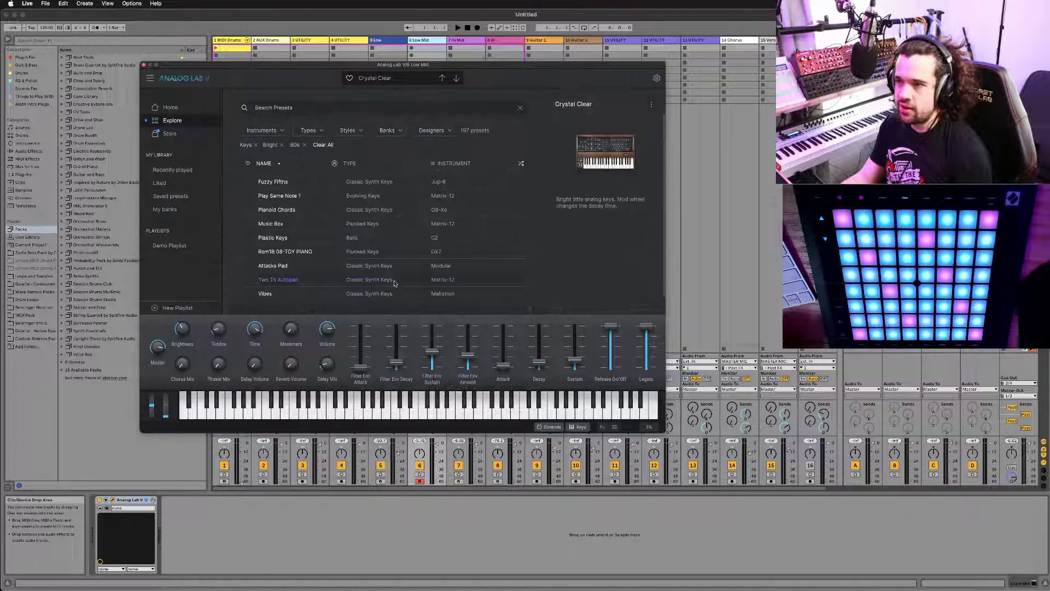
Step: Audition the Chime, Fuzzy Fifths and Play Same Note 1 presets, and load Pianoid Chords on the Low Mid track
{"action": "left_click", "coordinate": [320, 189]}
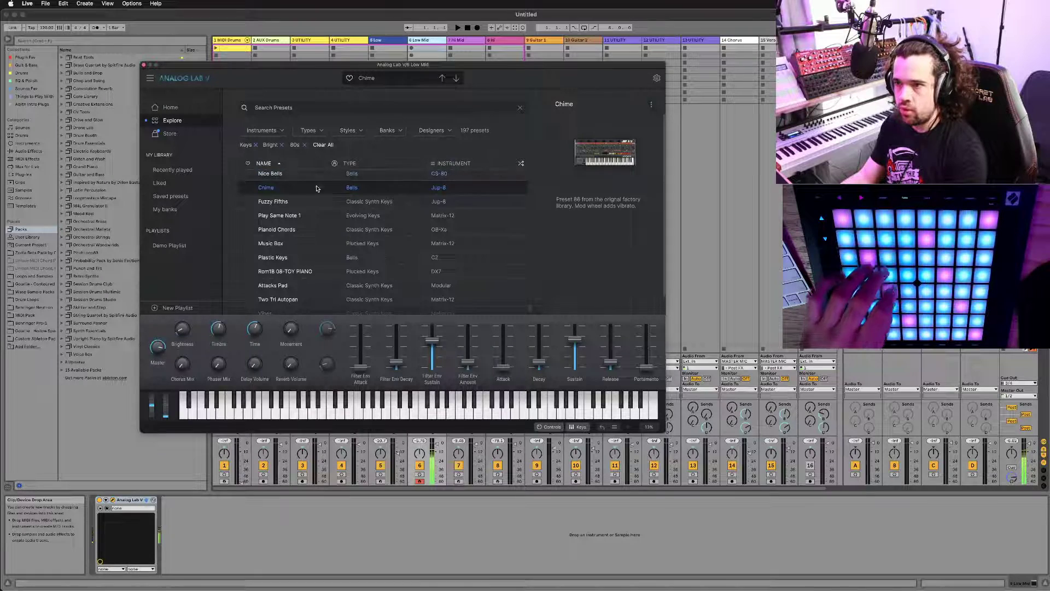
{"action": "left_click", "coordinate": [315, 201]}
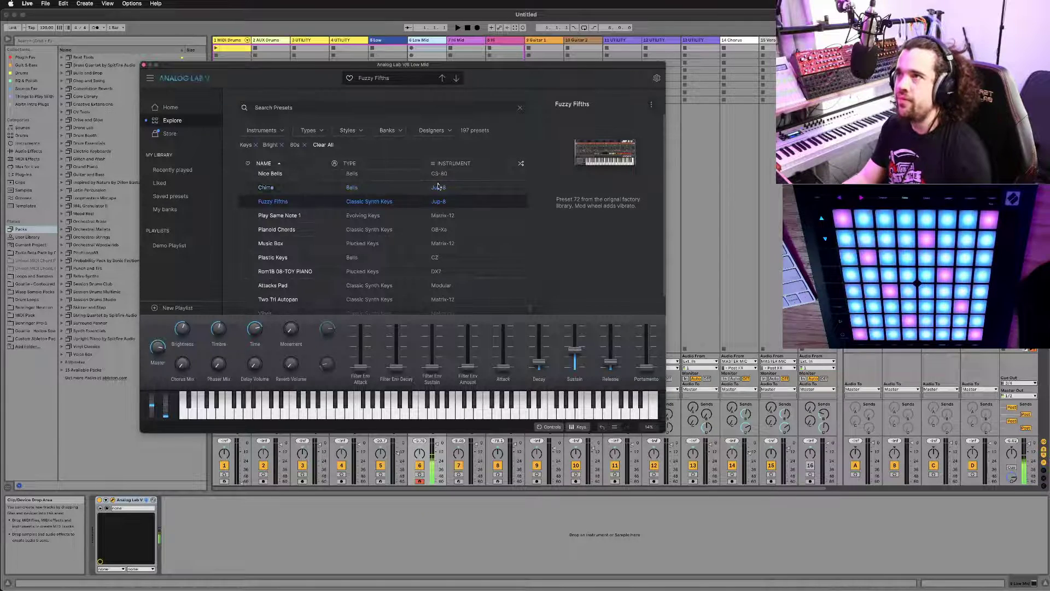
{"action": "scroll", "coordinate": [361, 213], "scroll_direction": "down", "scroll_amount": 1}
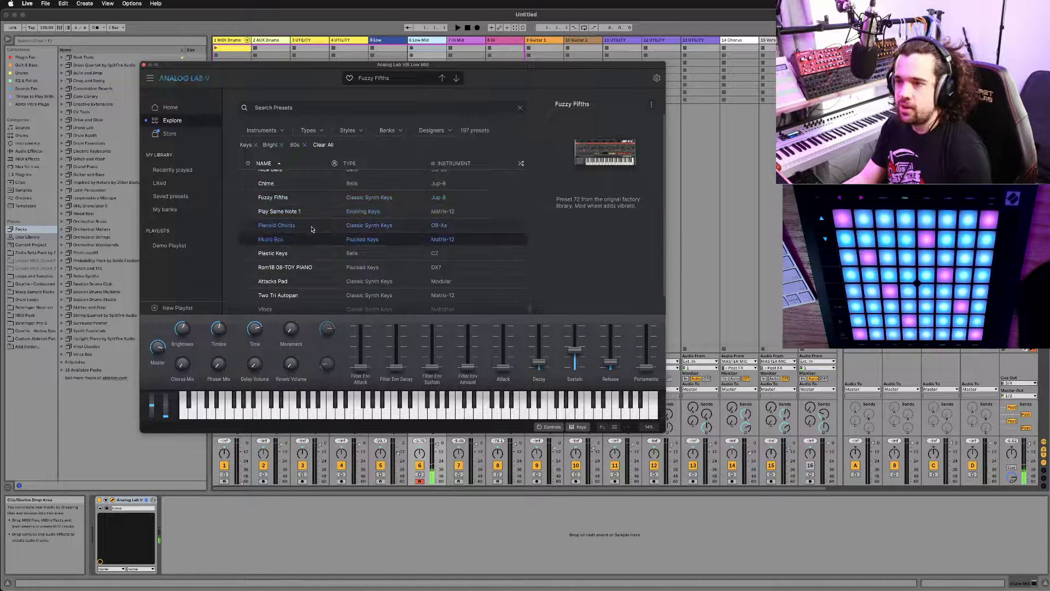
{"action": "left_click", "coordinate": [311, 227]}
{"action": "left_click", "coordinate": [314, 213]}
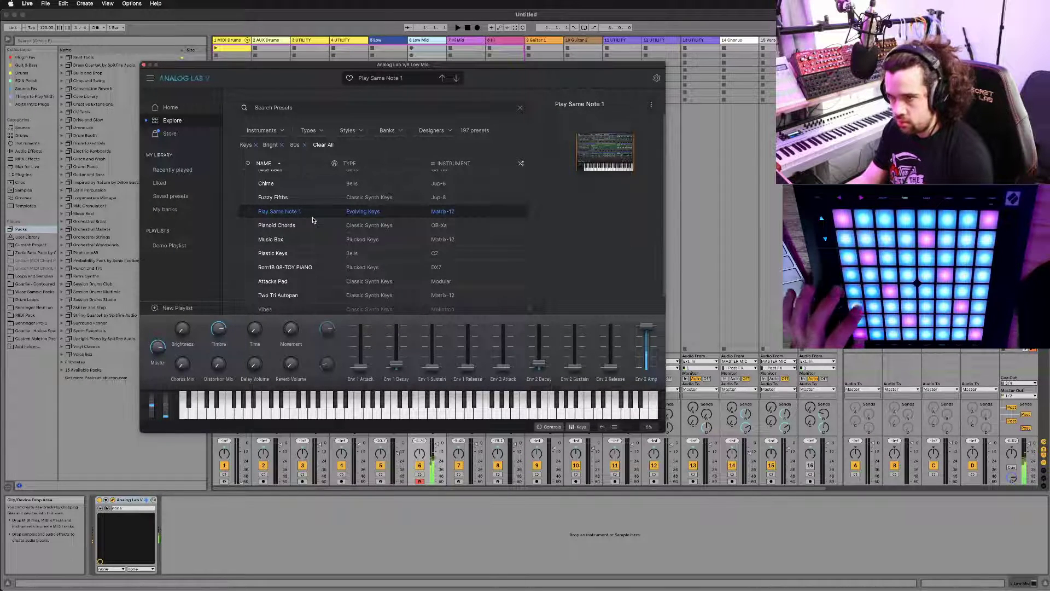
{"action": "left_click", "coordinate": [310, 227]}
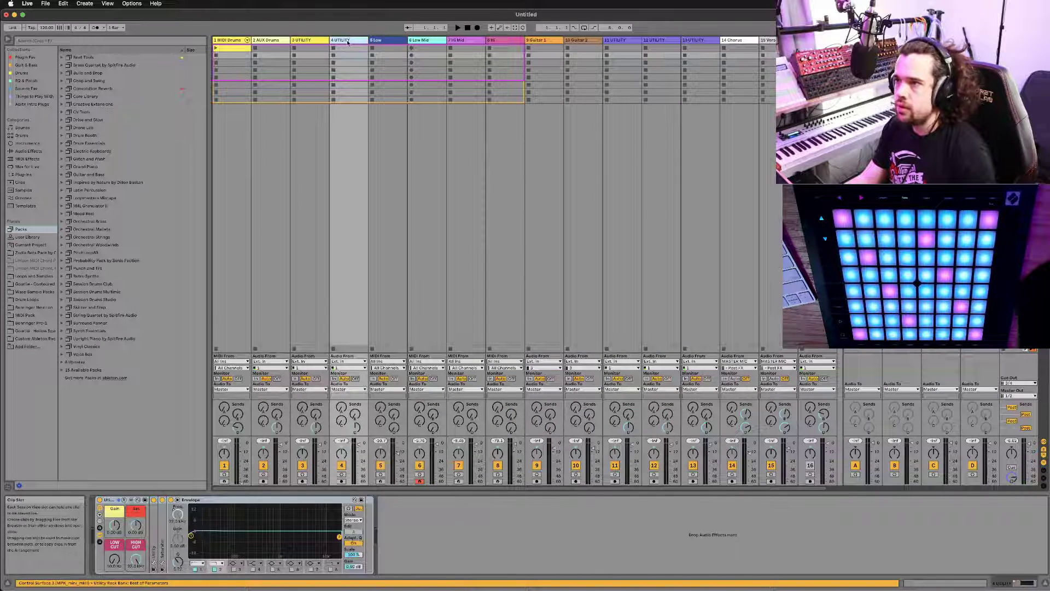
Step: Delete the AUX Drums track, the two yellow UTILITY tracks, and the Hi Mid and Hi tracks
{"action": "left_click", "coordinate": [277, 41]}
{"action": "key", "text": "Delete"}
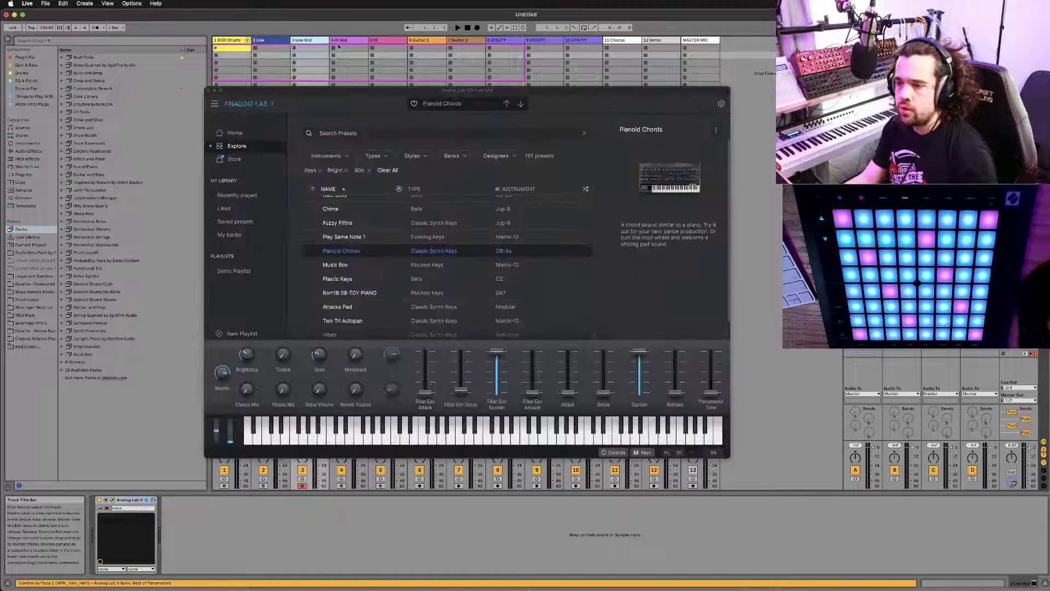
{"action": "left_click", "coordinate": [339, 47]}
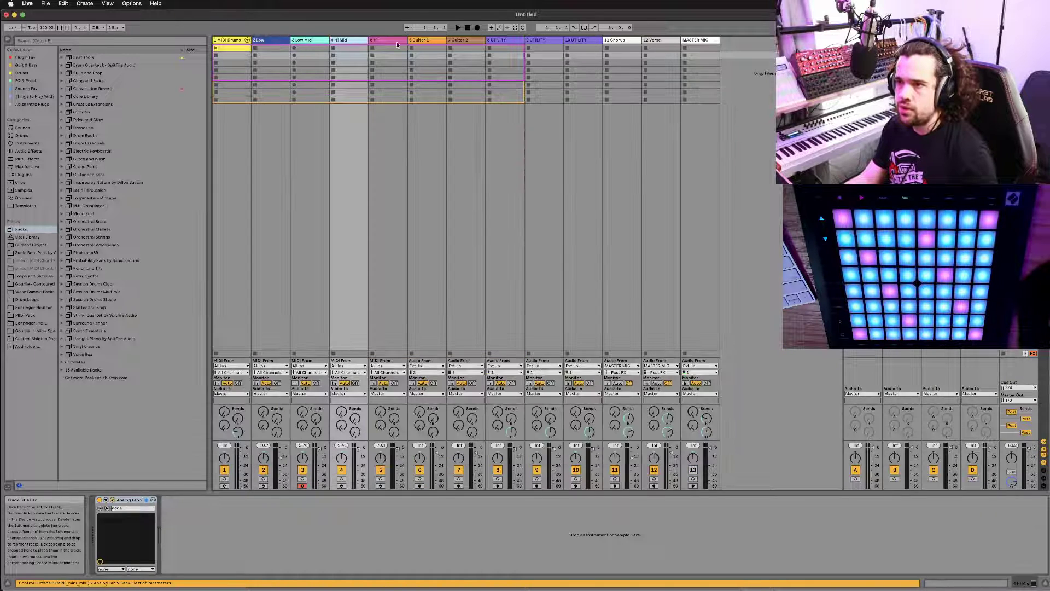
{"action": "left_click", "coordinate": [377, 41], "text": "shift"}
{"action": "key", "text": "Delete"}
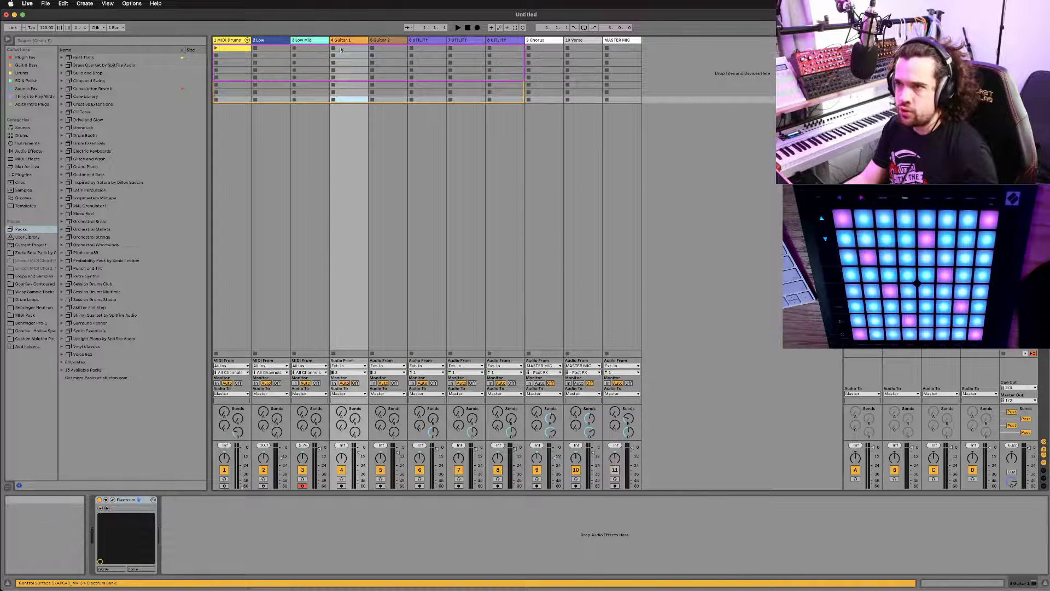
Step: Insert an audio track after Low Mid and load the Bassment plug-in from the guitar and bass collection on it
{"action": "left_click", "coordinate": [320, 40]}
{"action": "key", "text": "super+t"}
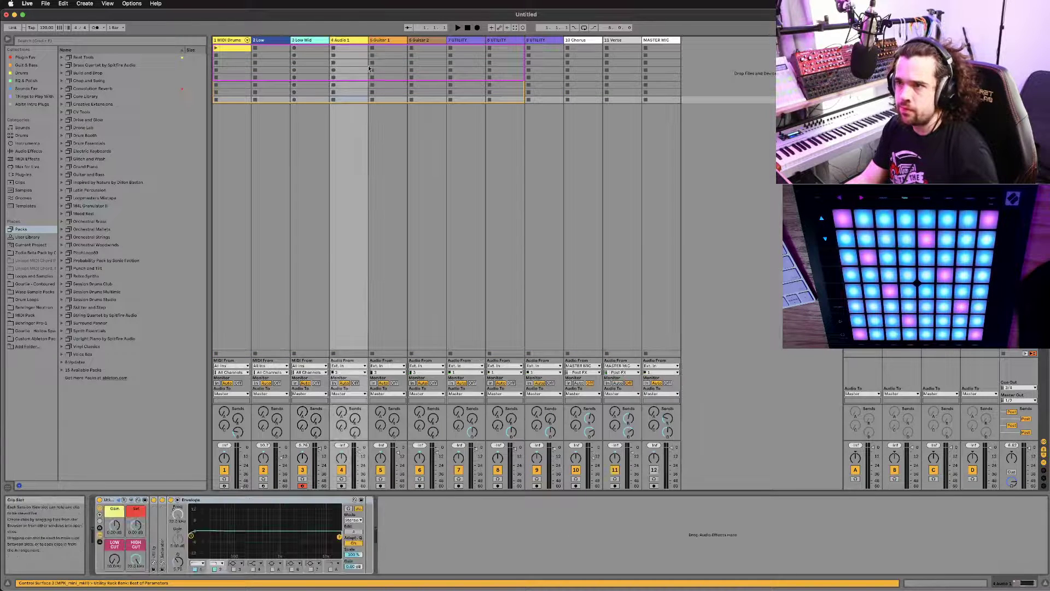
{"action": "left_click", "coordinate": [30, 58]}
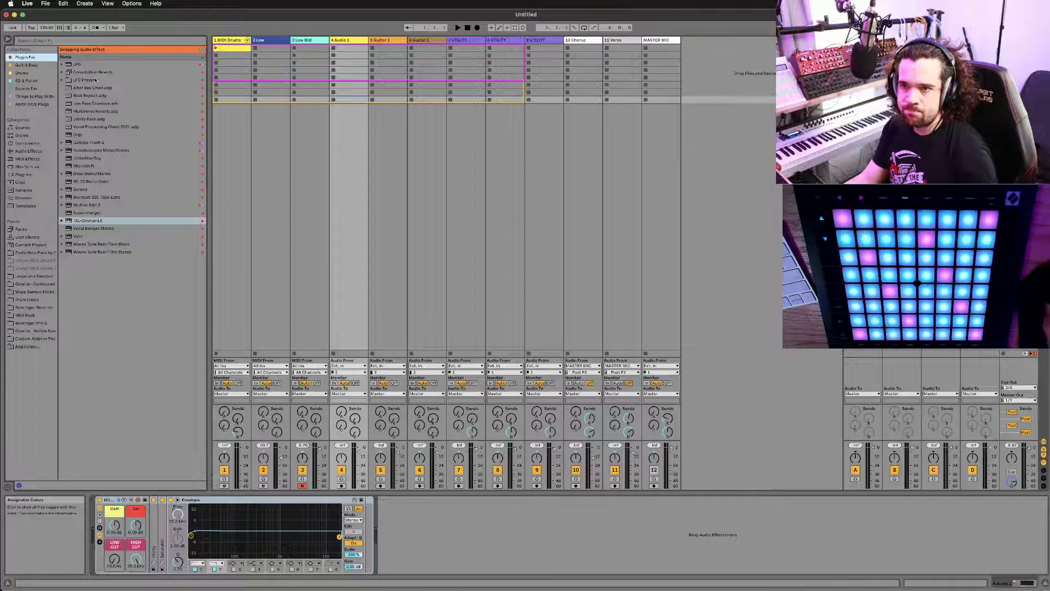
{"action": "left_click", "coordinate": [42, 66]}
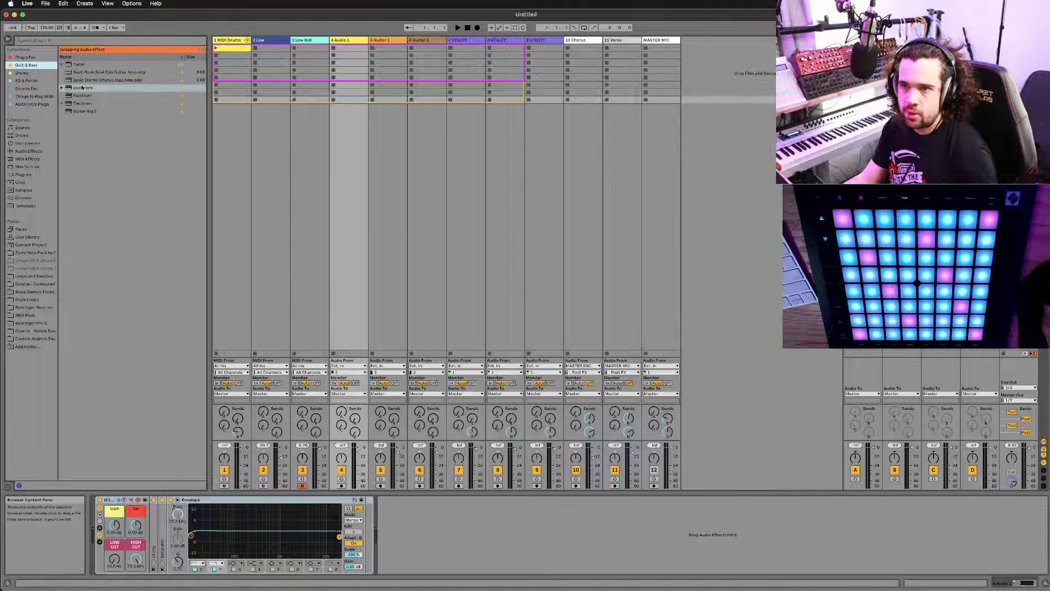
{"action": "left_click", "coordinate": [84, 88]}
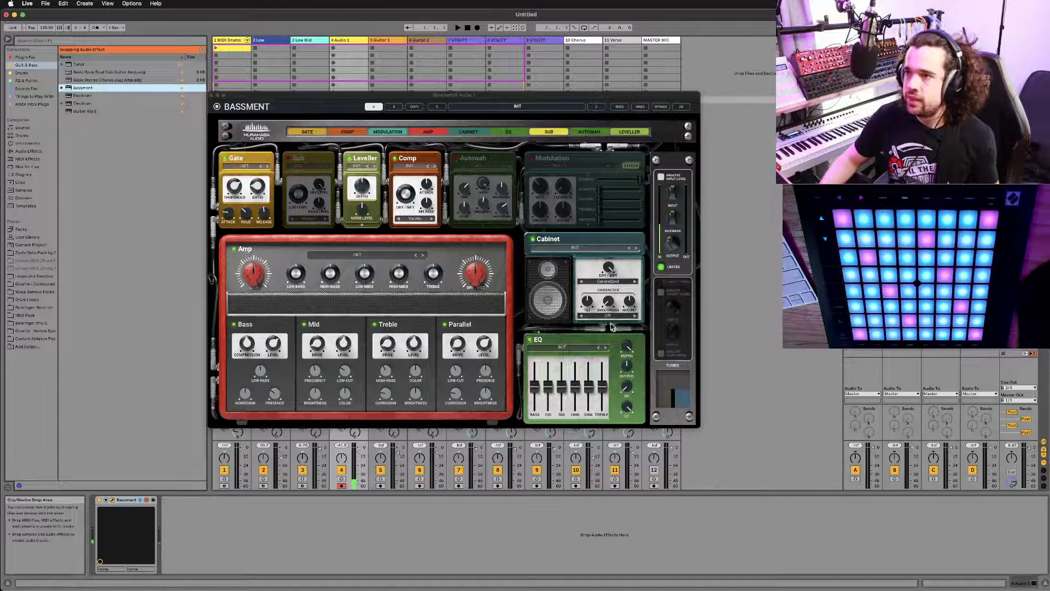
Step: Move the Bassment window clear of the Audio 1 mixer strip and adjust that track's volume
{"action": "left_click_drag", "start_coordinate": [321, 98], "coordinate": [560, 71]}
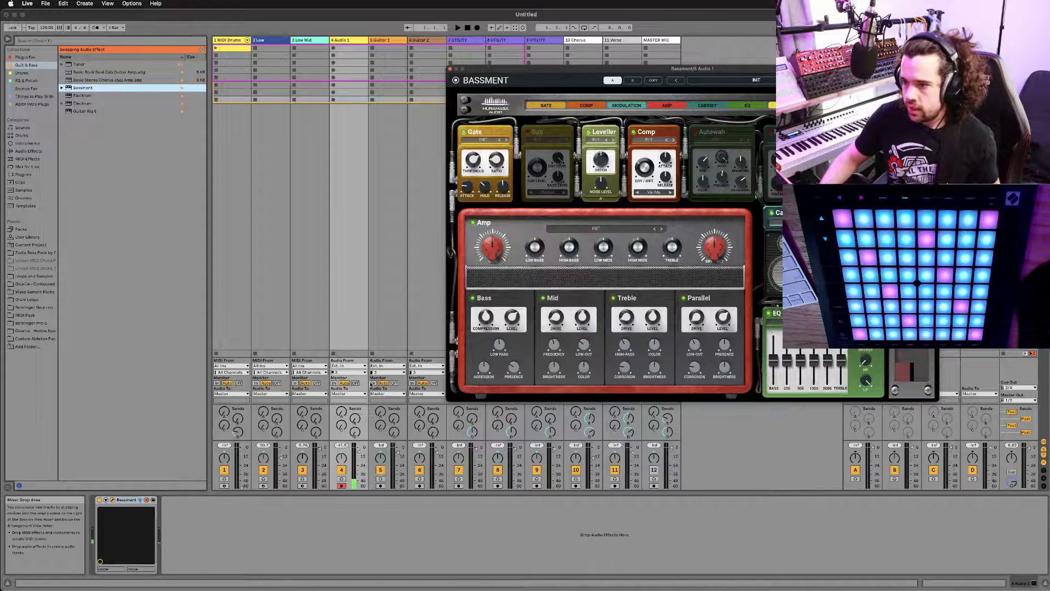
{"action": "left_click", "coordinate": [353, 462]}
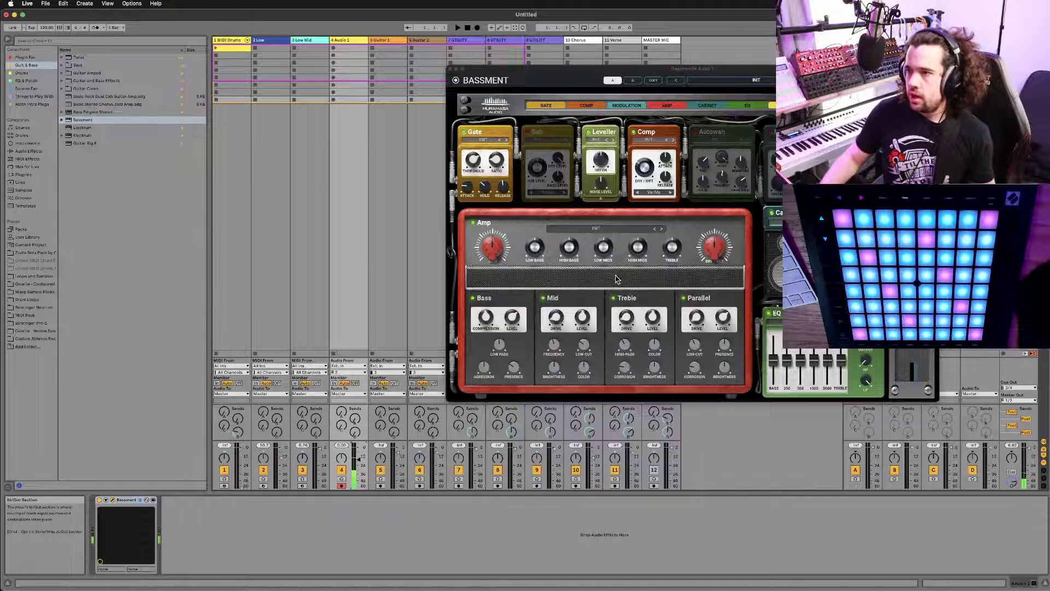
Step: Open Bassment's preset browser, try to load a preset from the Root folder, and close the browser
{"action": "left_click", "coordinate": [755, 83]}
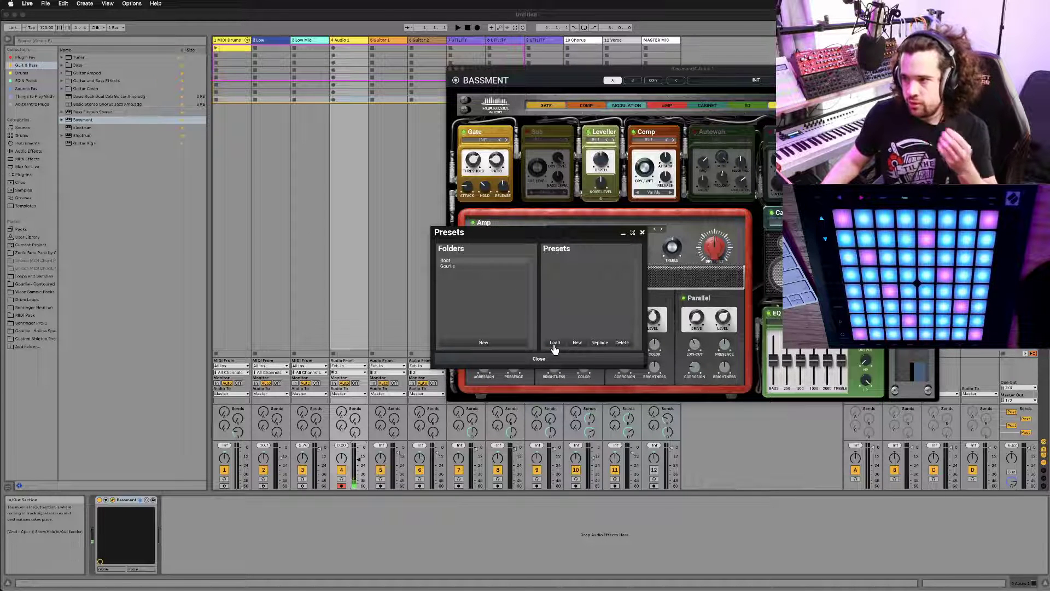
{"action": "left_click_drag", "start_coordinate": [554, 233], "coordinate": [411, 215]}
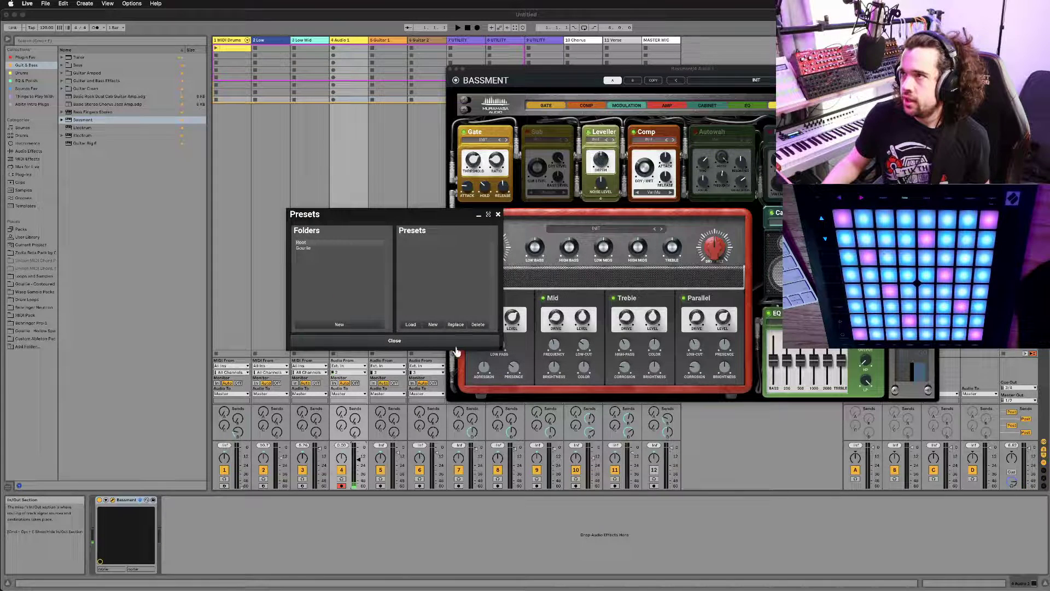
{"action": "left_click", "coordinate": [410, 325]}
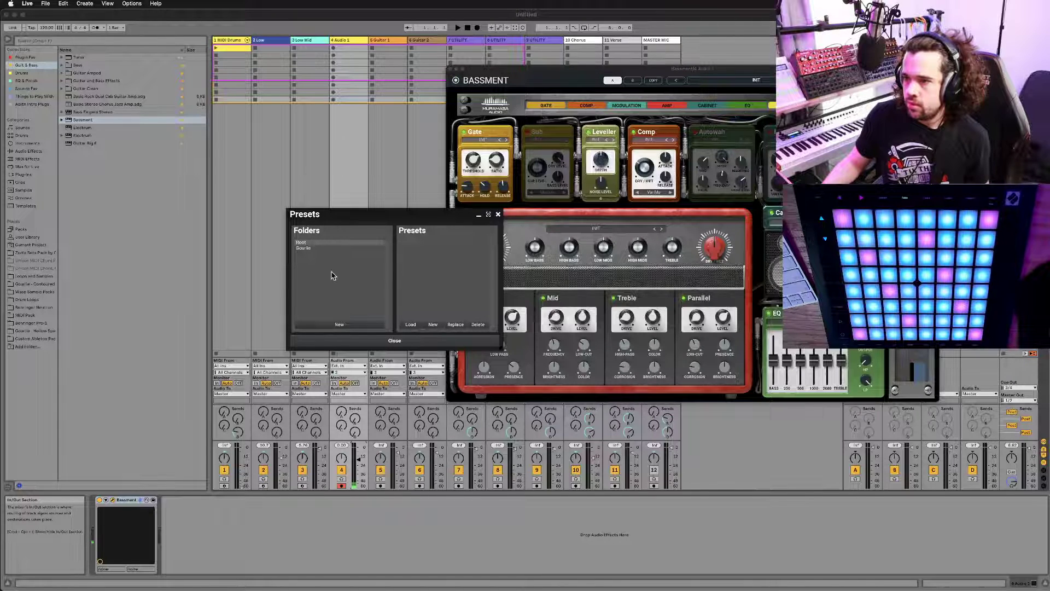
{"action": "left_click", "coordinate": [499, 215]}
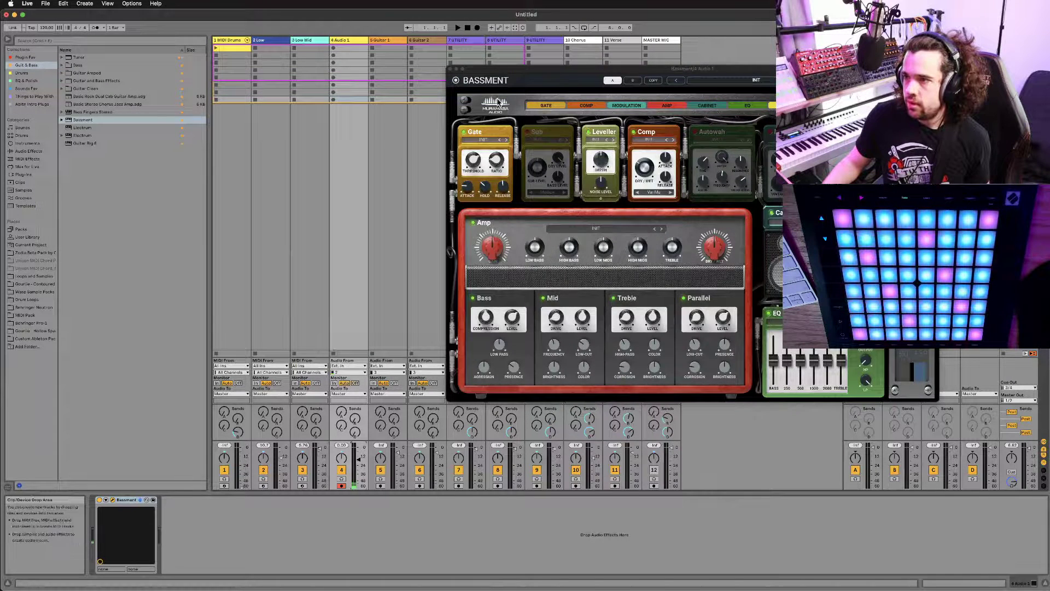
Step: Close and reopen the Bassment window, and look through the plug-in's options menu
{"action": "left_click", "coordinate": [451, 69]}
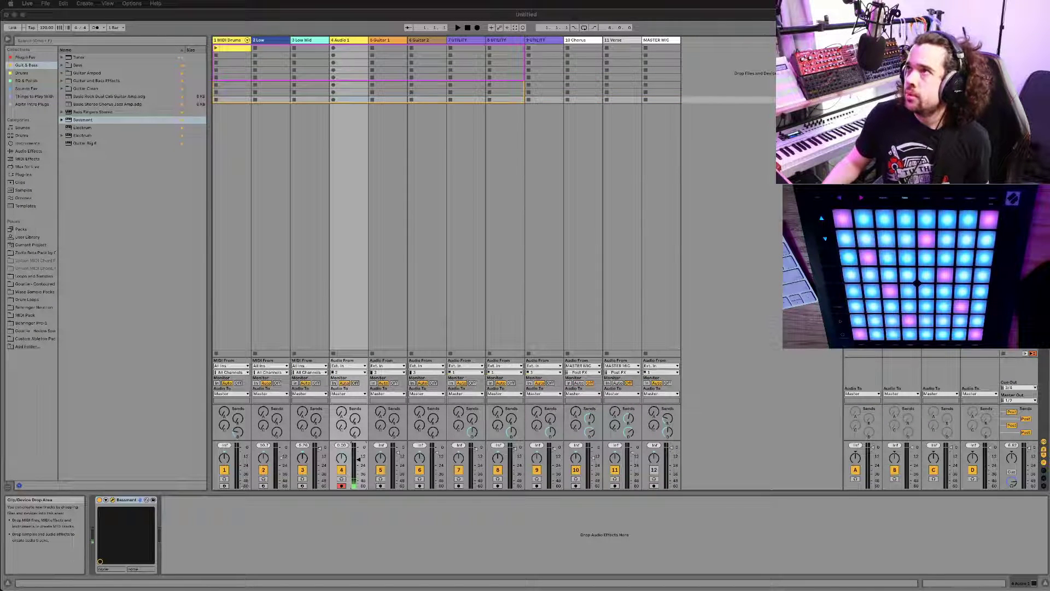
{"action": "key", "text": "super+alt+p"}
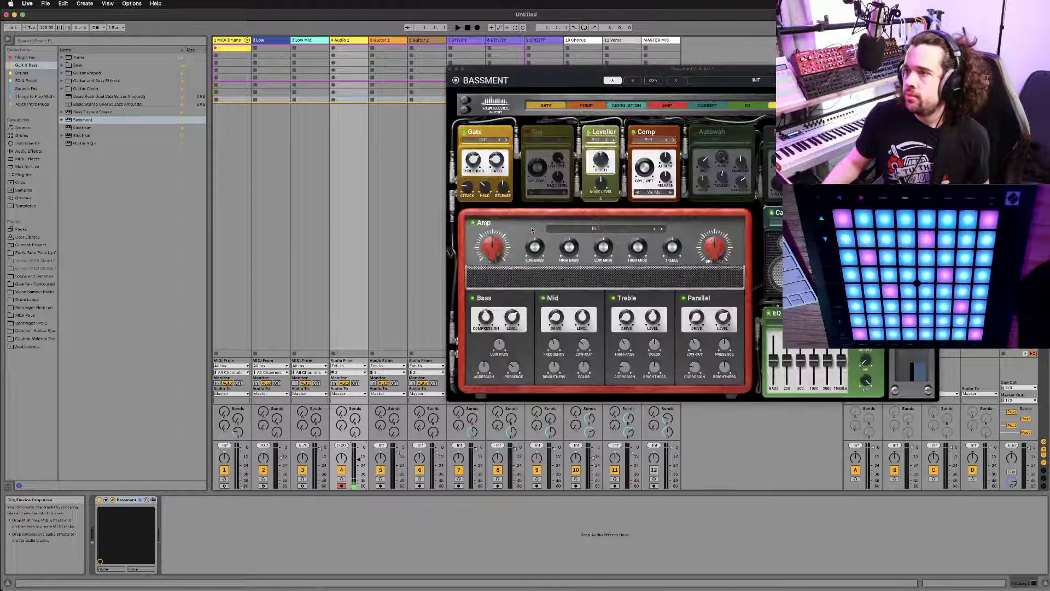
{"action": "left_click", "coordinate": [502, 103]}
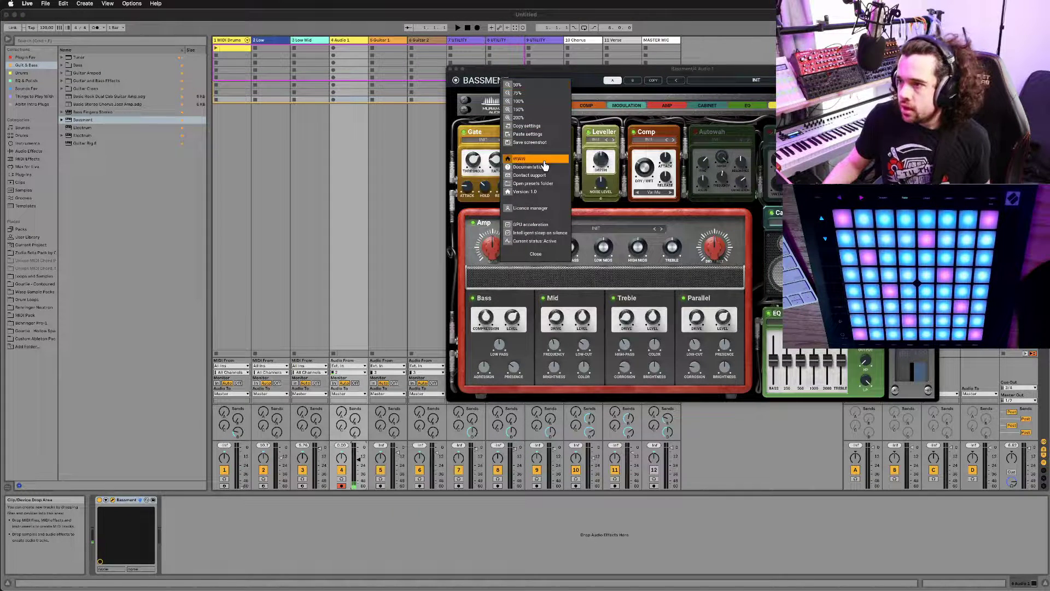
{"action": "left_click", "coordinate": [535, 257]}
Step: Reopen Bassment's preset browser, then switch to Finder and find the preset files in Documents, Muramasa, Bassment
{"action": "left_click", "coordinate": [745, 79]}
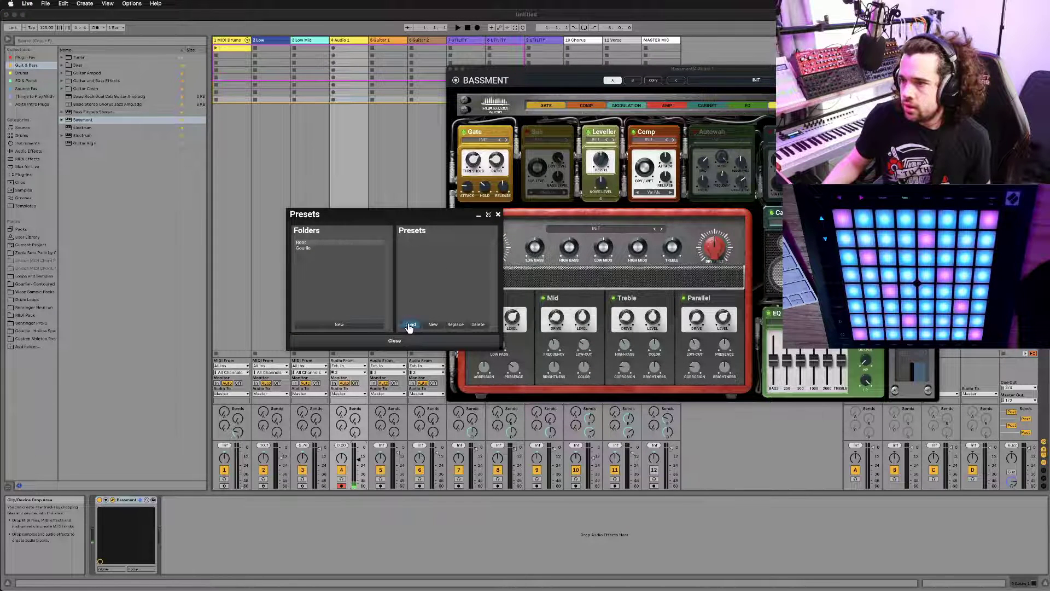
{"action": "key", "text": "super+Tab"}
{"action": "key", "text": "super+Tab"}
{"action": "key", "text": "super+Tab"}
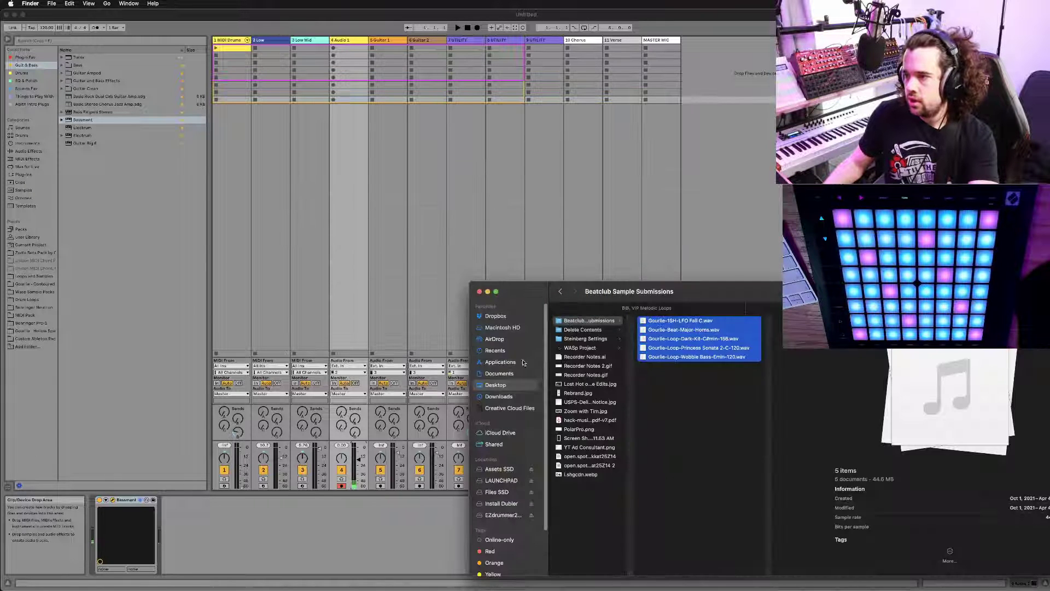
{"action": "left_click", "coordinate": [516, 350]}
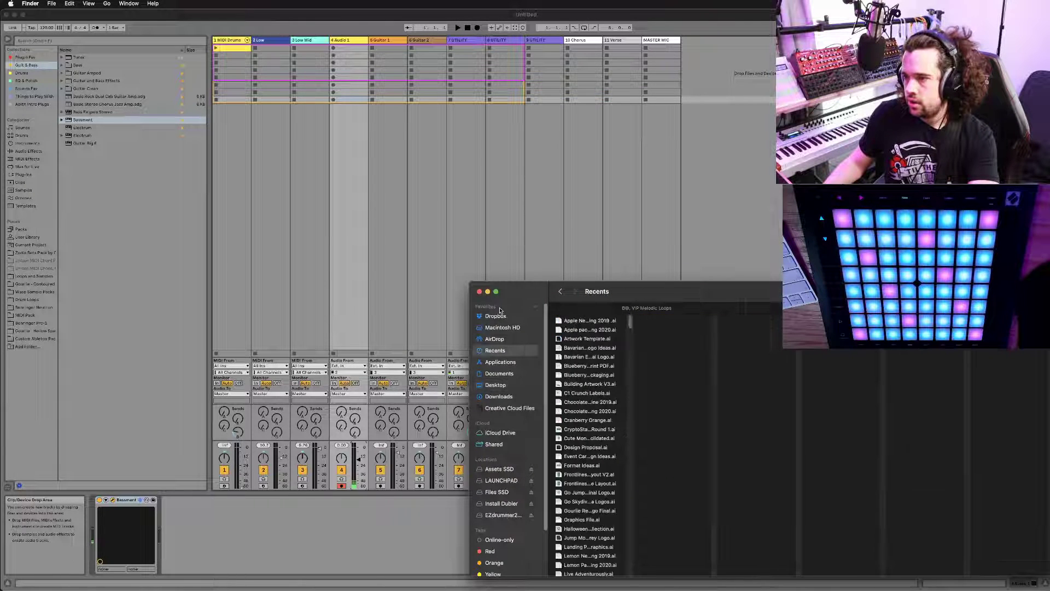
{"action": "left_click", "coordinate": [502, 317]}
{"action": "left_click", "coordinate": [506, 373]}
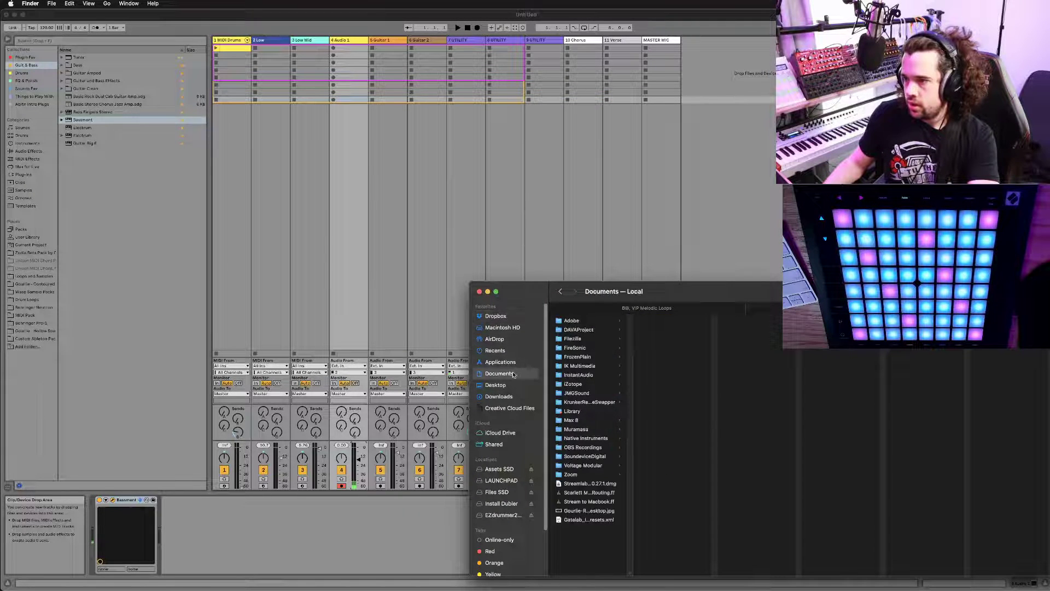
{"action": "left_click", "coordinate": [590, 430]}
{"action": "left_click", "coordinate": [660, 320]}
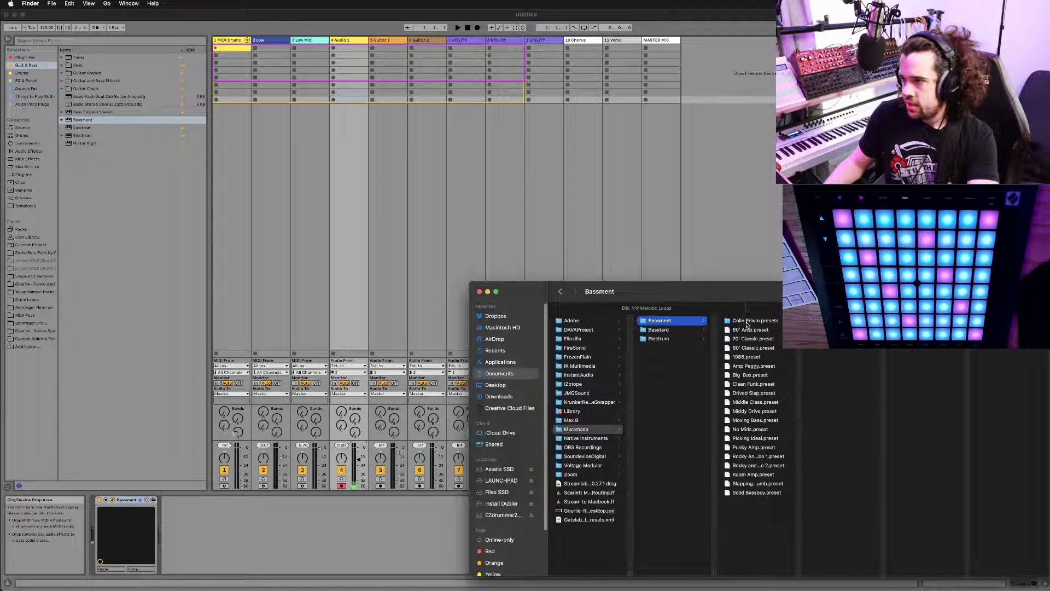
Step: Try to bring the 60' Amp.preset file from Finder into Bassment's preset browser and load it
{"action": "key", "text": "super+Tab"}
{"action": "key", "text": "super+Tab"}
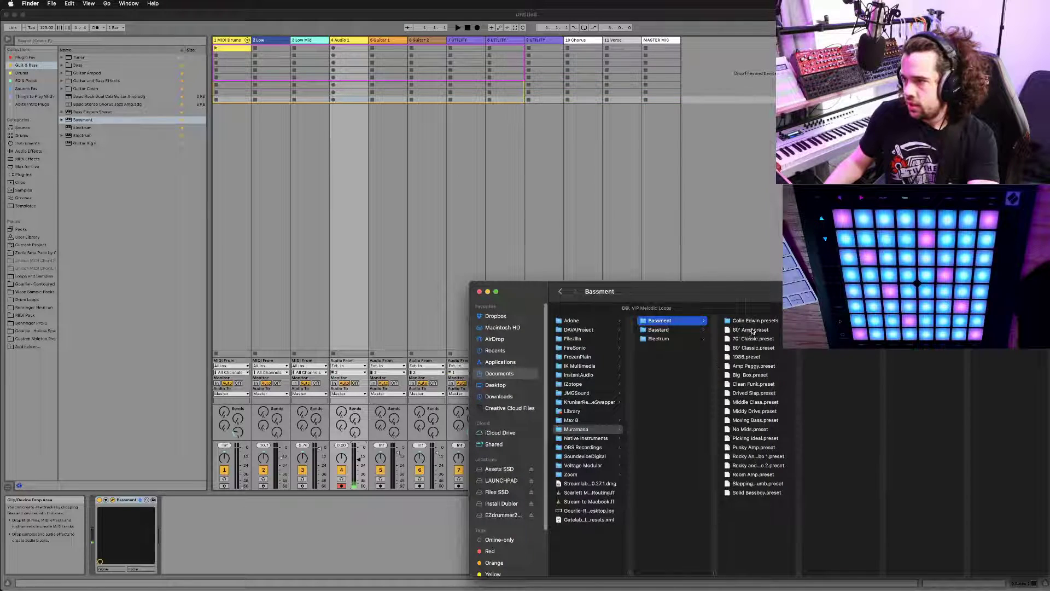
{"action": "left_click", "coordinate": [752, 331]}
{"action": "left_click_drag", "start_coordinate": [752, 331], "coordinate": [434, 259]}
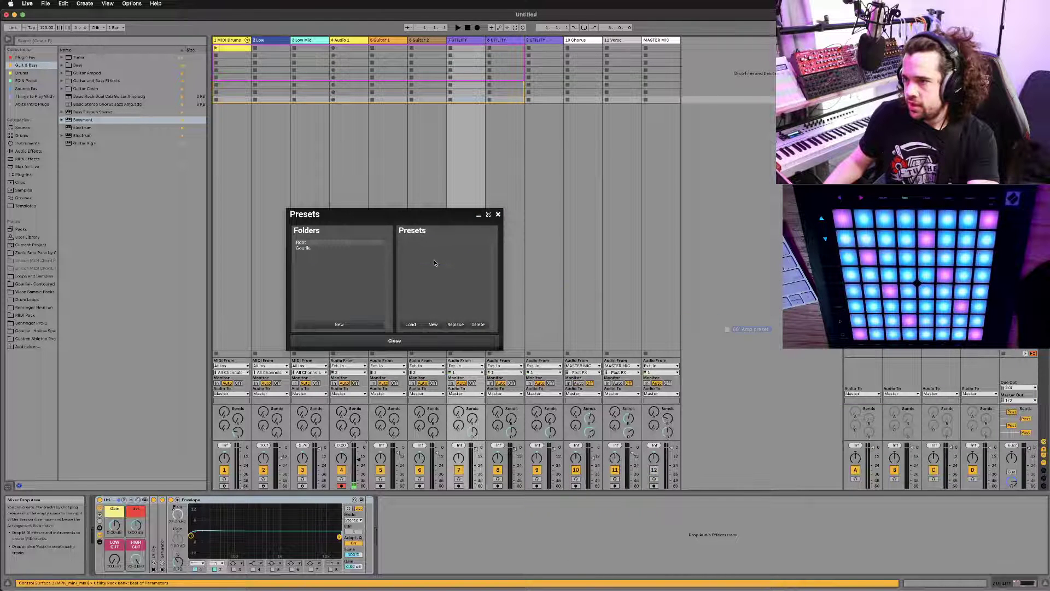
{"action": "left_click", "coordinate": [411, 325]}
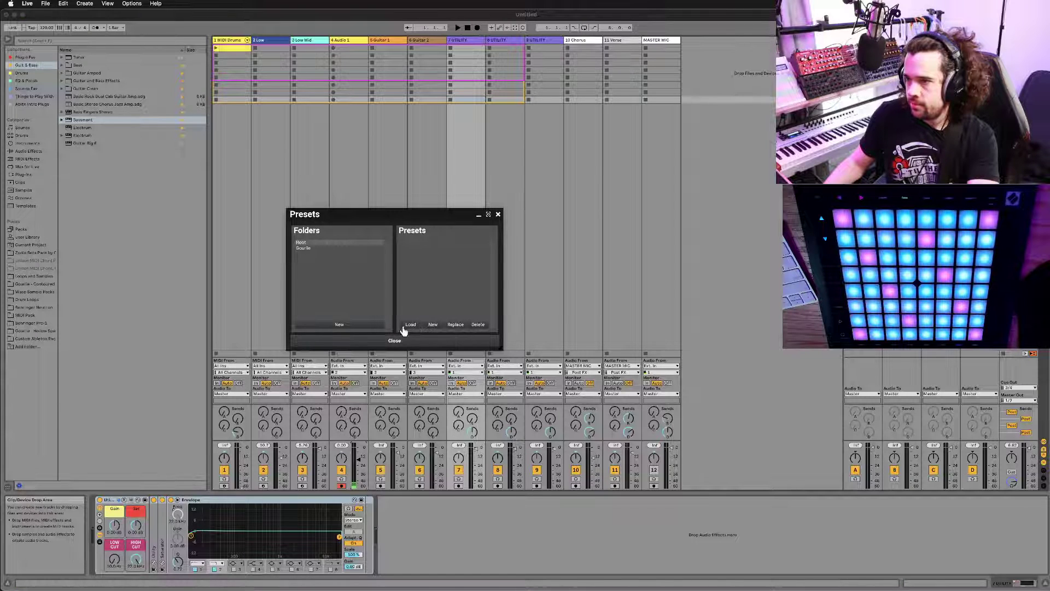
Step: Load the Fuzz Master preset from the custom preset folder and return to Bassment on the Audio 1 track
{"action": "left_click", "coordinate": [335, 247]}
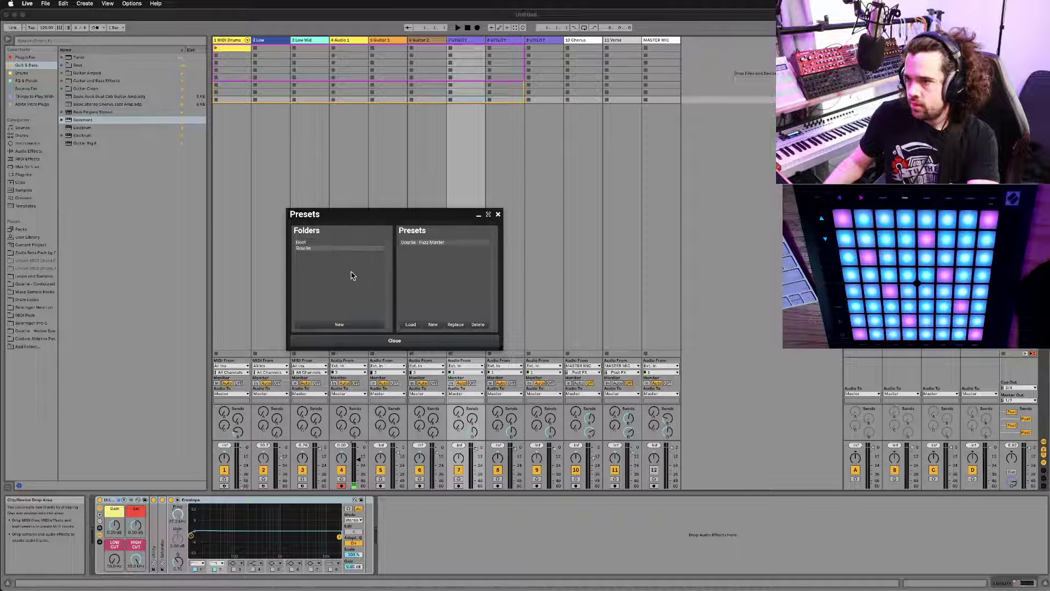
{"action": "left_click", "coordinate": [414, 325]}
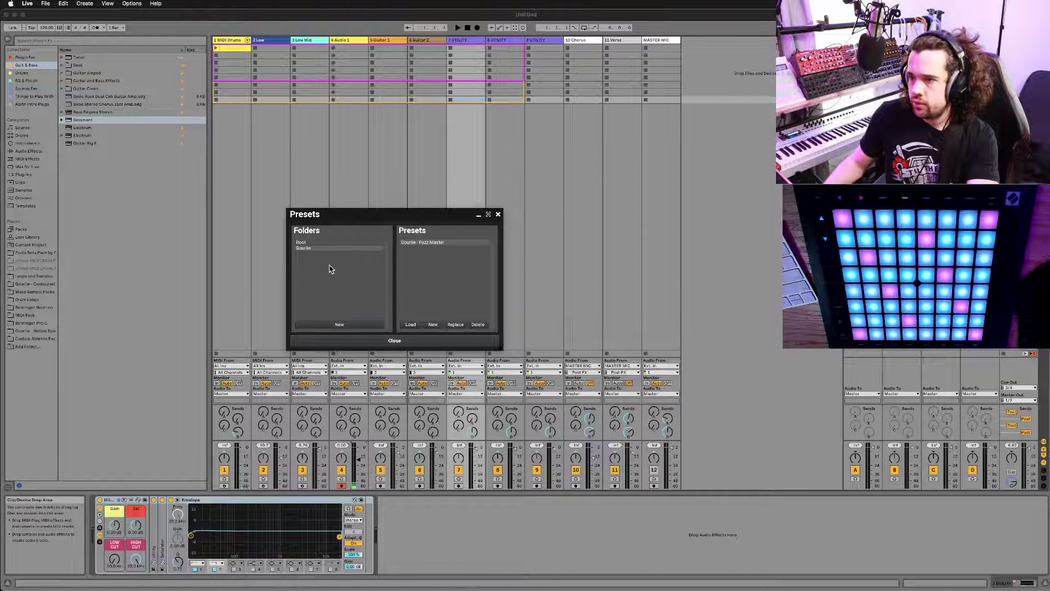
{"action": "left_click", "coordinate": [314, 244]}
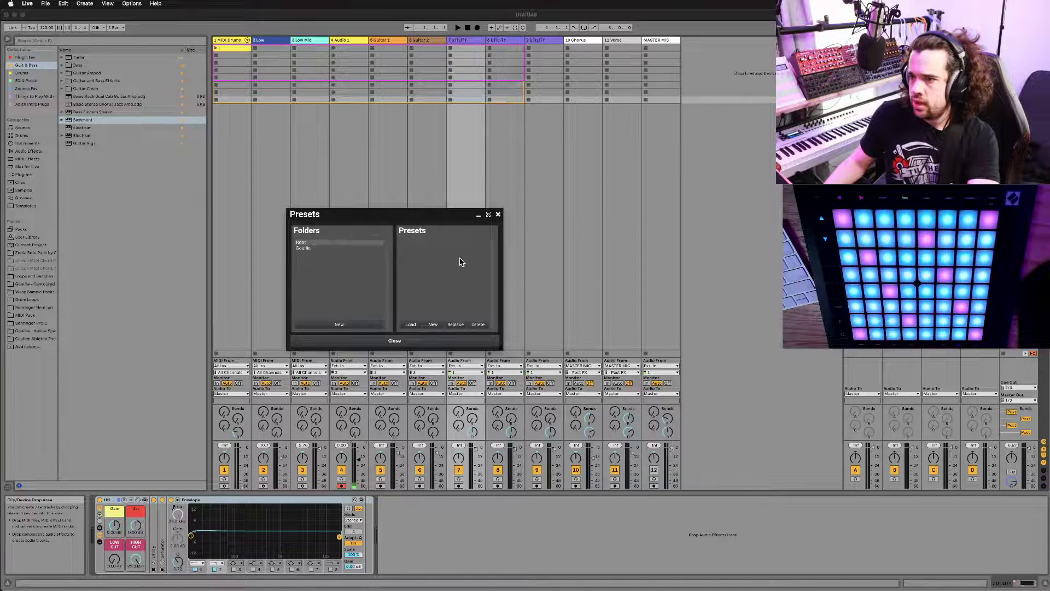
{"action": "left_click", "coordinate": [459, 186]}
{"action": "left_click", "coordinate": [356, 162]}
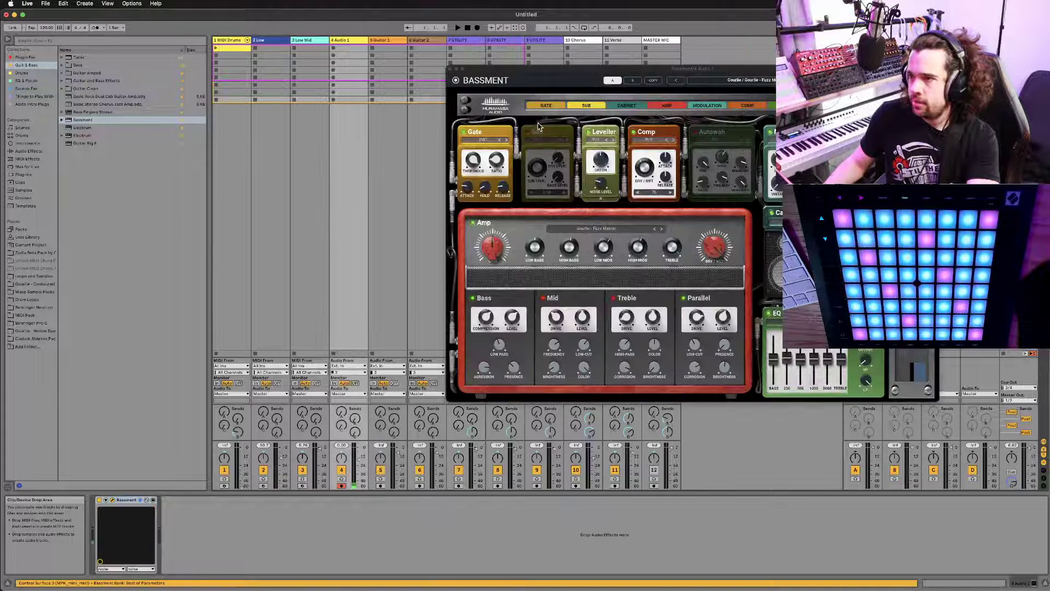
Step: Look through Bassment's options menu and show the Root folder in the preset browser
{"action": "right_click", "coordinate": [565, 85]}
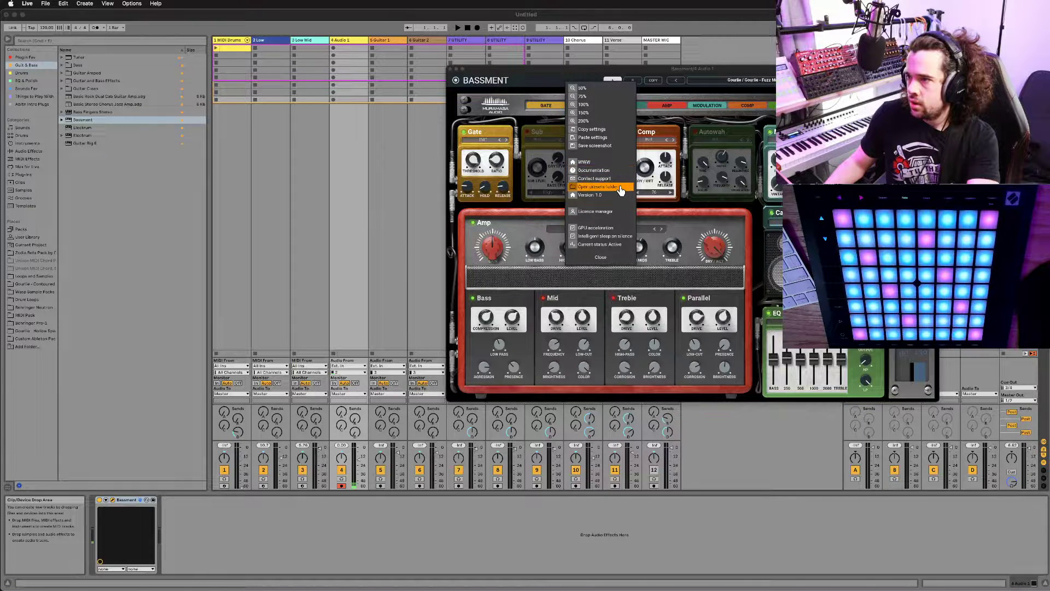
{"action": "left_click", "coordinate": [599, 257]}
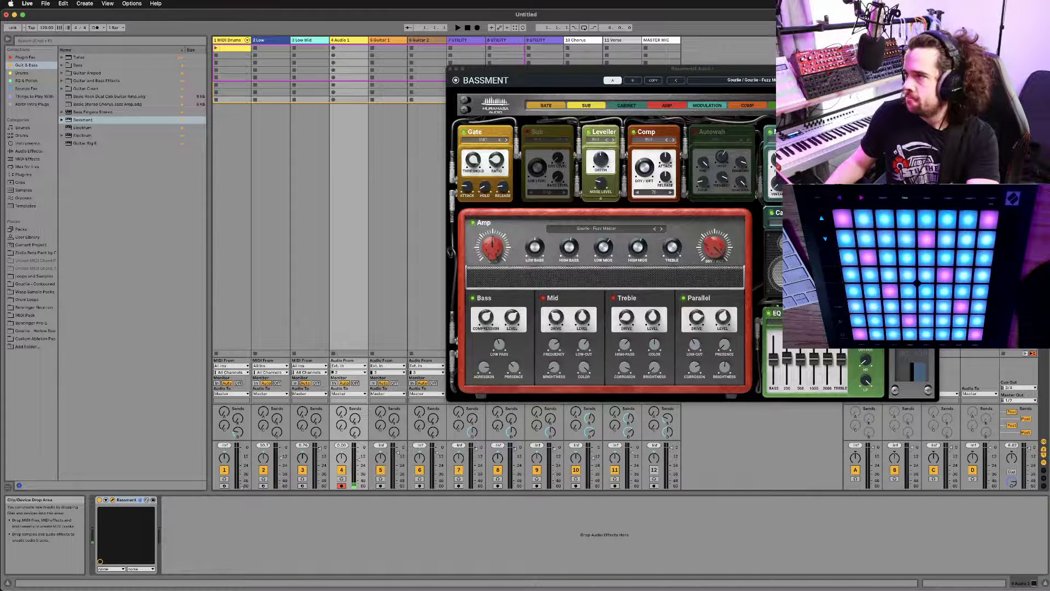
{"action": "left_click", "coordinate": [596, 228]}
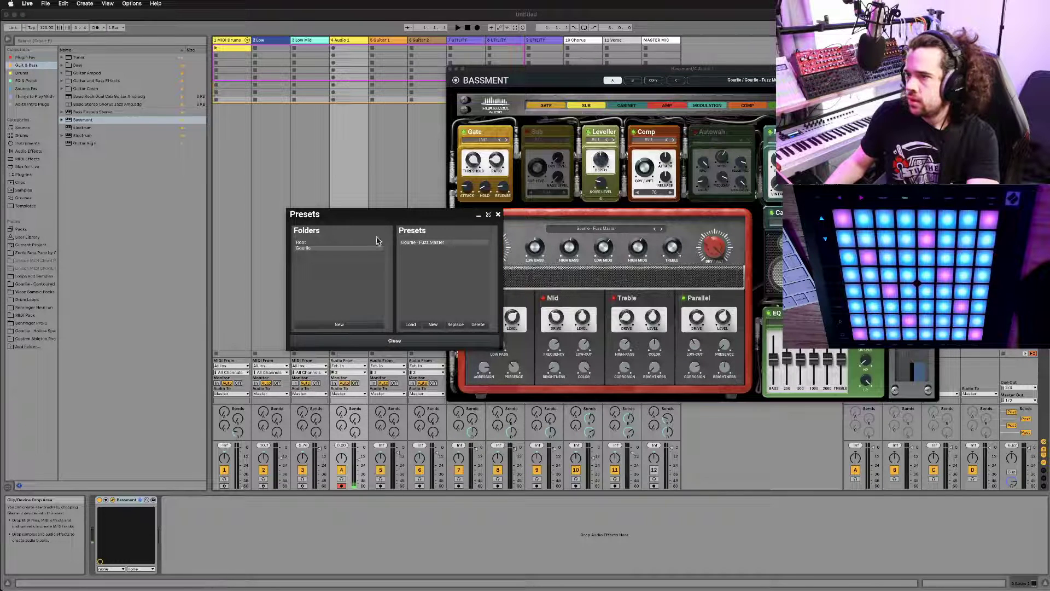
{"action": "left_click", "coordinate": [354, 242]}
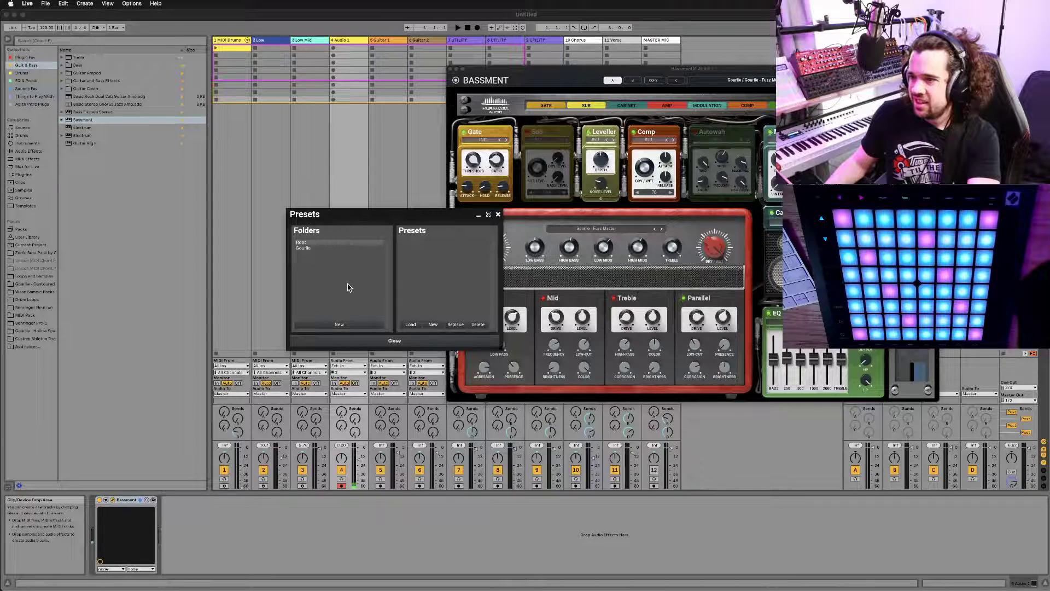
Step: Try to bring the Colin Edwin presets folder from Finder into Bassment's preset browser
{"action": "key", "text": "super+Tab"}
{"action": "left_click_drag", "start_coordinate": [739, 324], "coordinate": [329, 263]}
{"action": "key", "text": "super+Tab"}
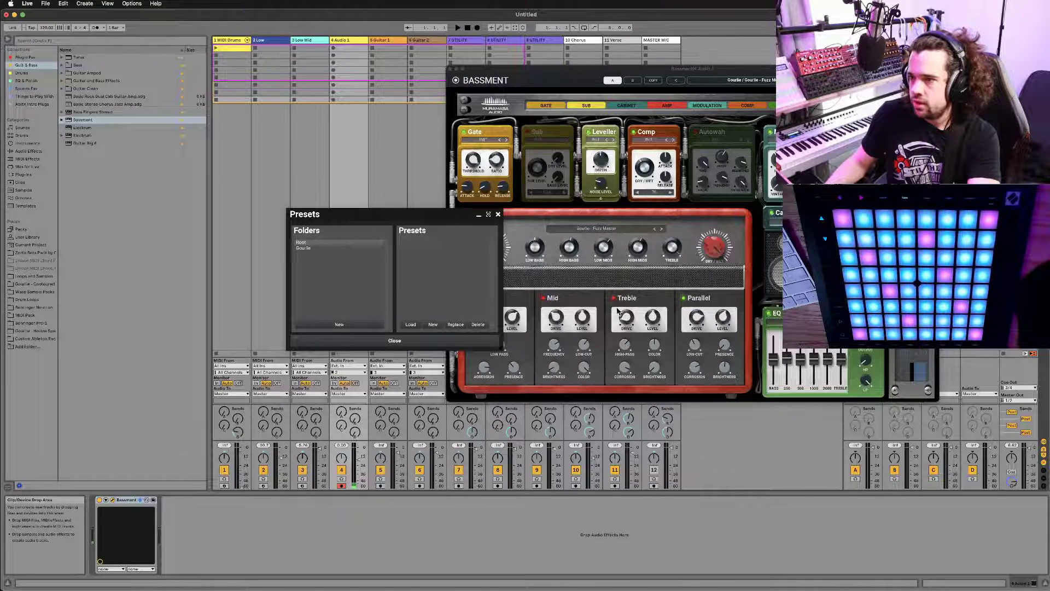
{"action": "key", "text": "super+Tab"}
{"action": "left_click_drag", "start_coordinate": [755, 321], "coordinate": [454, 251]}
{"action": "key", "text": "super+Tab"}
Step: Try to open BallsUp.preset directly from the Colin Edwin presets folder in Finder
{"action": "key", "text": "super+Tab"}
{"action": "left_click", "coordinate": [836, 357]}
{"action": "left_click", "coordinate": [831, 348]}
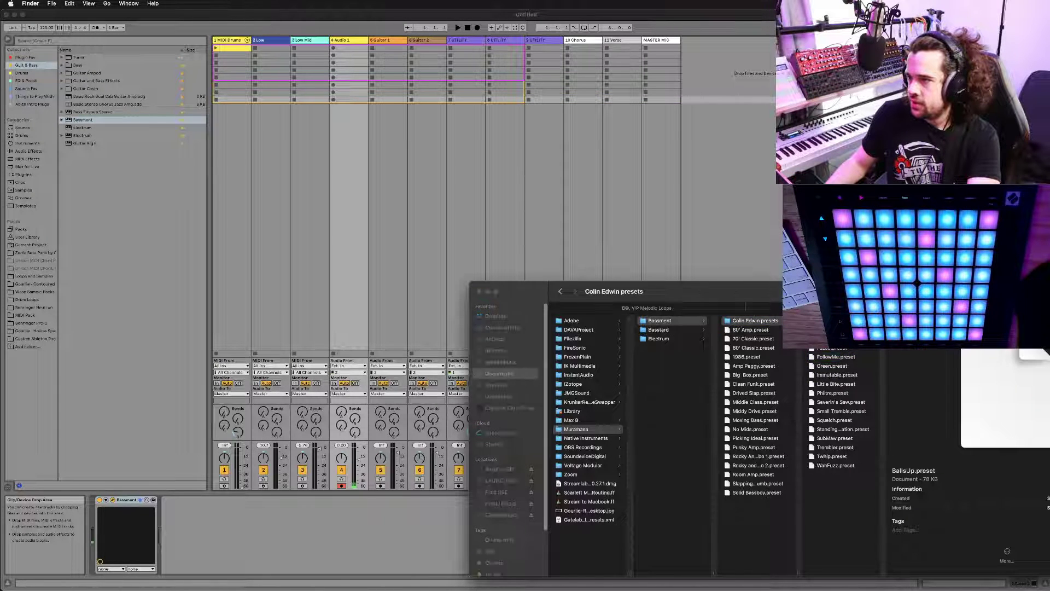
{"action": "key", "text": "super+o"}
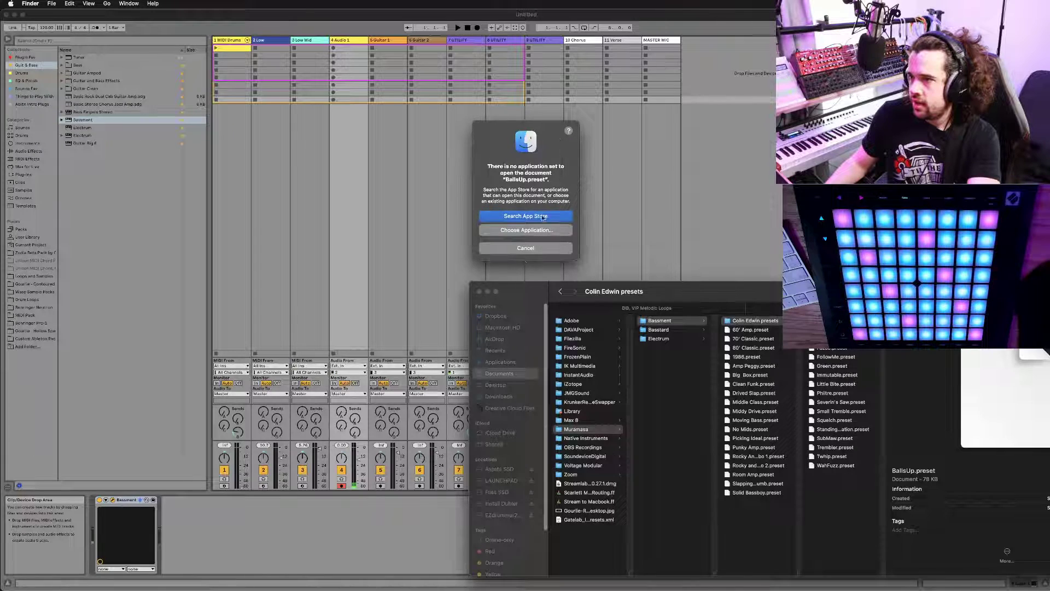
{"action": "left_click", "coordinate": [525, 248]}
Step: Return to Live, select the custom preset folder in Bassment's preset browser, and close the browser
{"action": "left_click", "coordinate": [429, 291]}
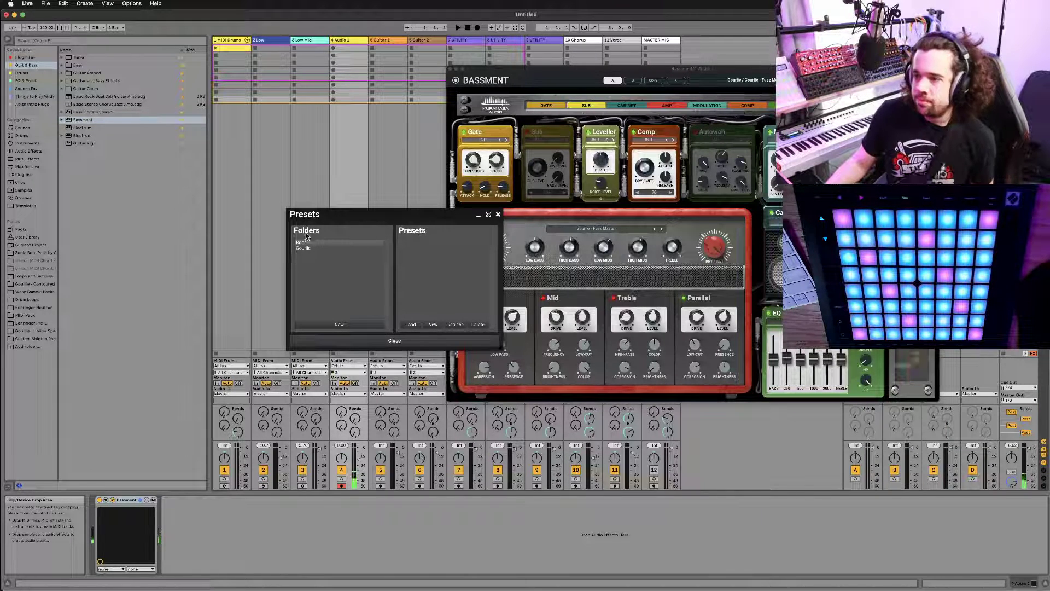
{"action": "left_click", "coordinate": [303, 248]}
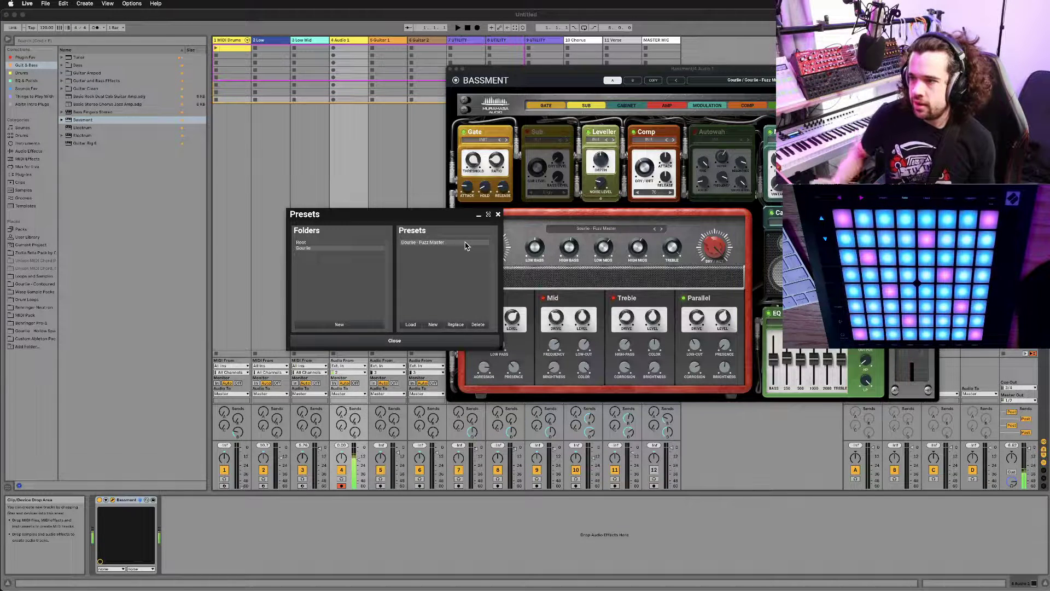
{"action": "left_click", "coordinate": [498, 214]}
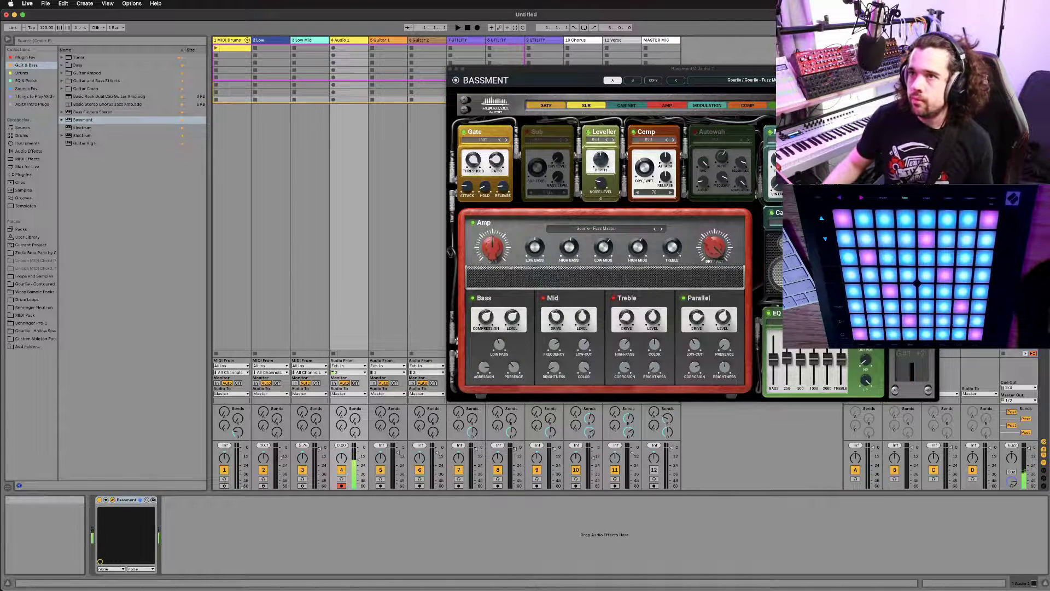
{"action": "key", "text": "super+Tab"}
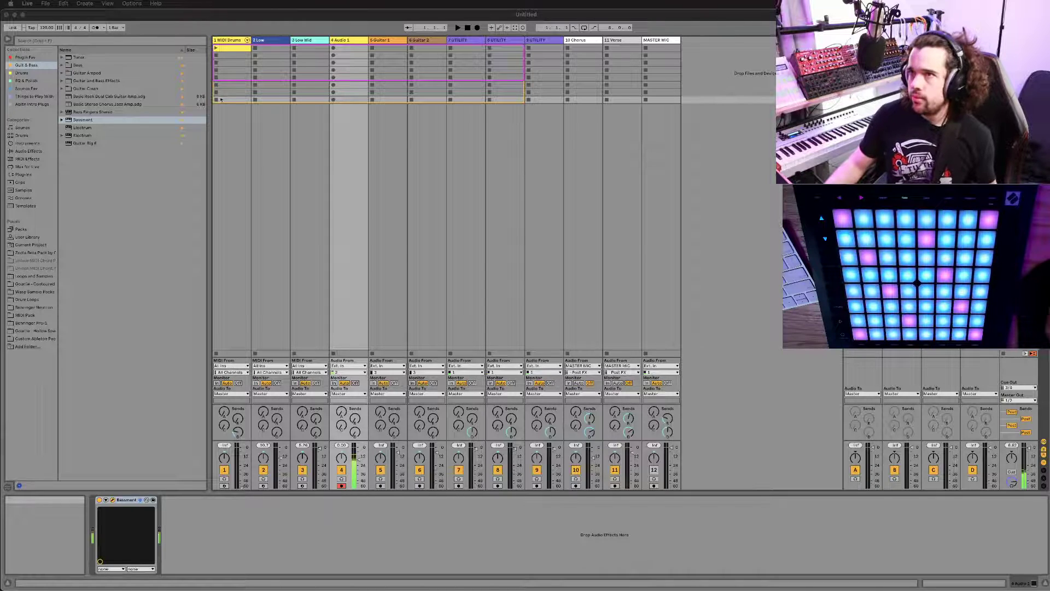
Step: Adjust the Audio 1 track's volume, and shape the Bassment amp by adjusting Mid and switching off Parallel
{"action": "left_click", "coordinate": [358, 449]}
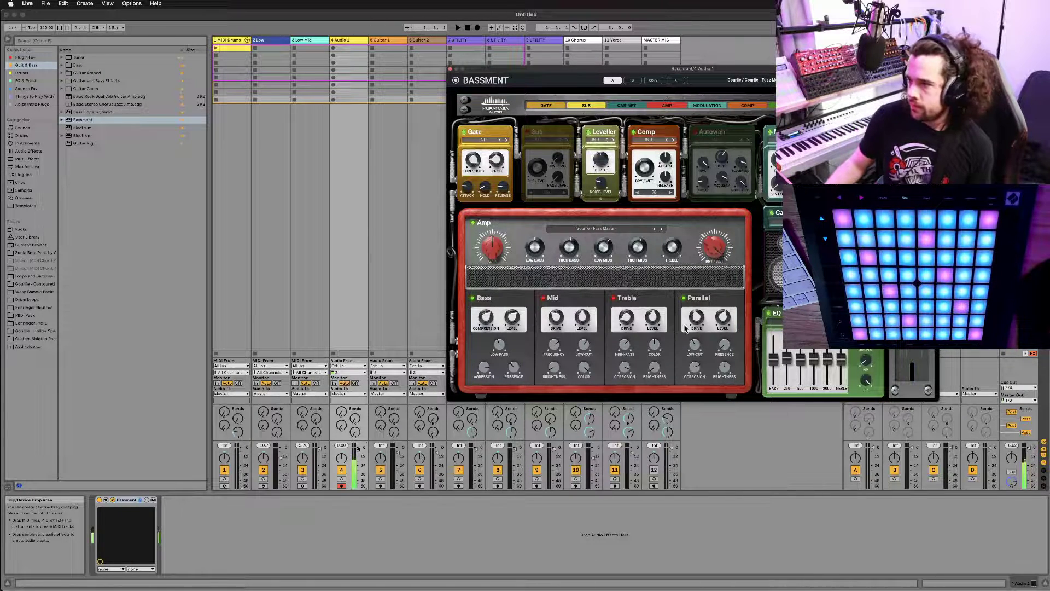
{"action": "left_click_drag", "start_coordinate": [551, 311], "coordinate": [551, 304]}
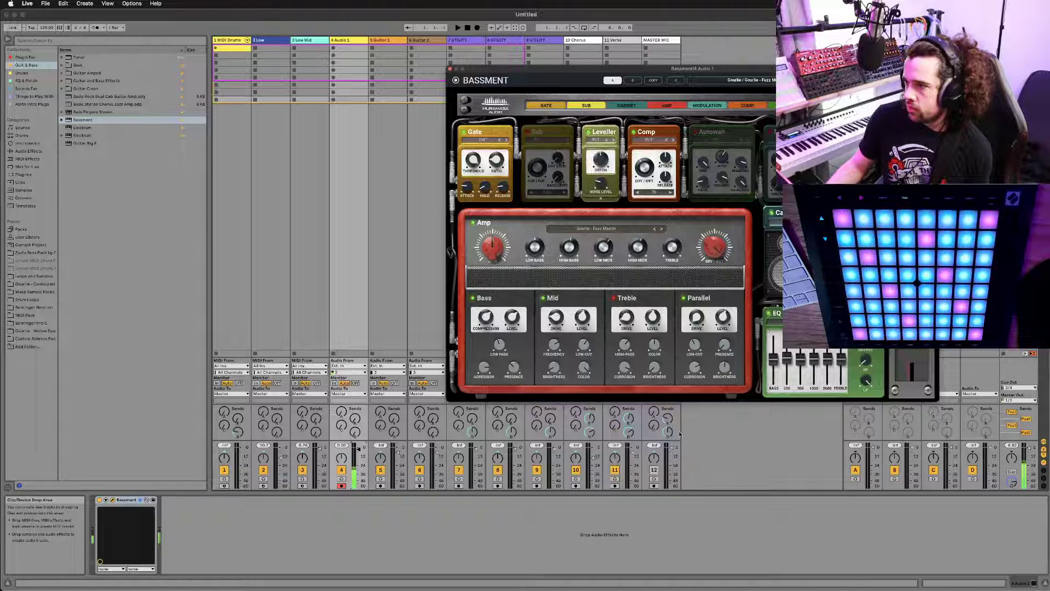
{"action": "left_click", "coordinate": [685, 298]}
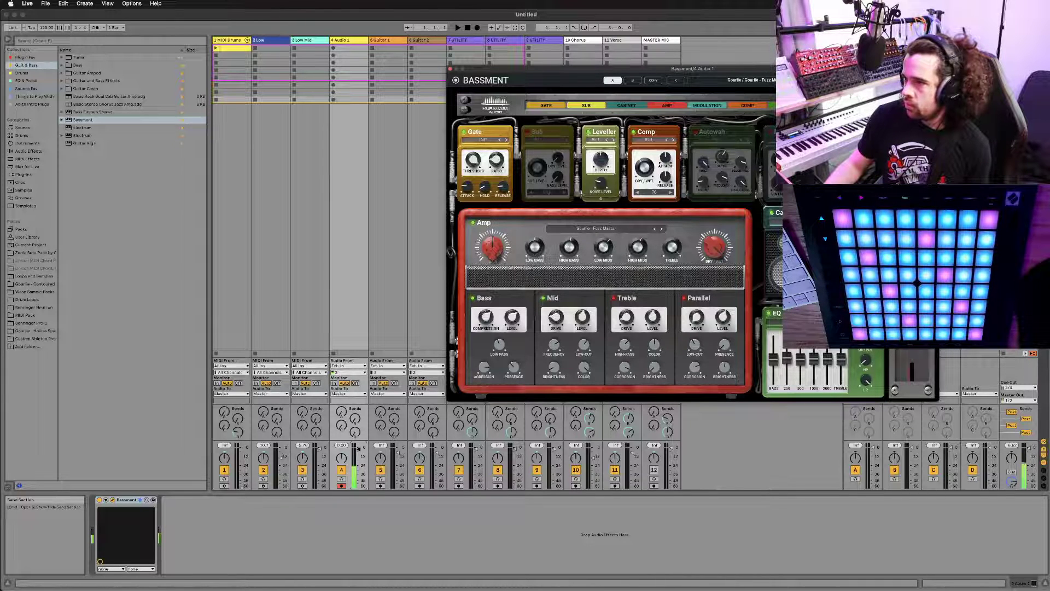
{"action": "right_click", "coordinate": [850, 349]}
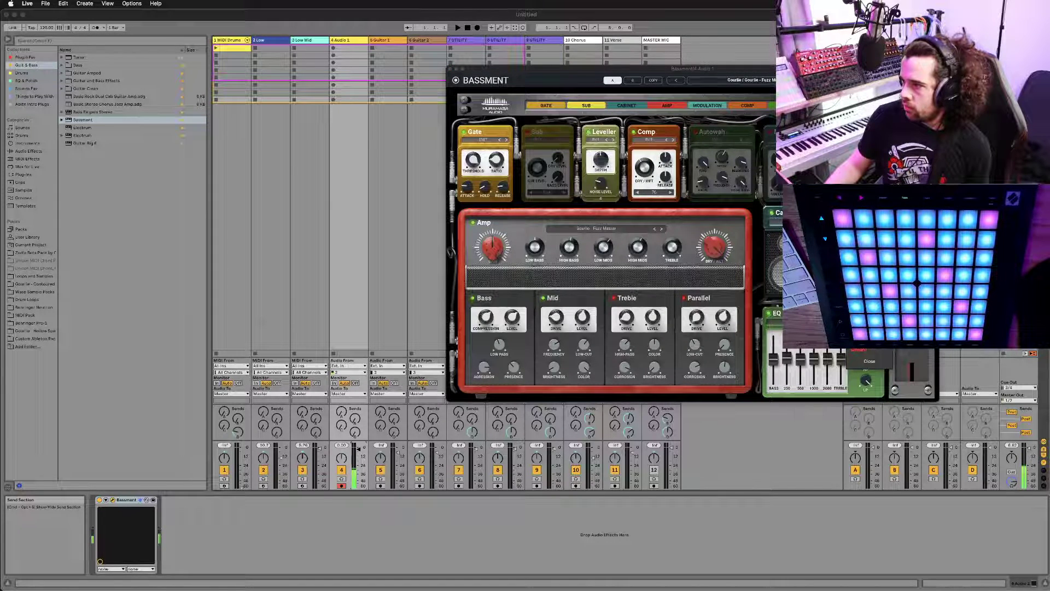
{"action": "key", "text": "Escape"}
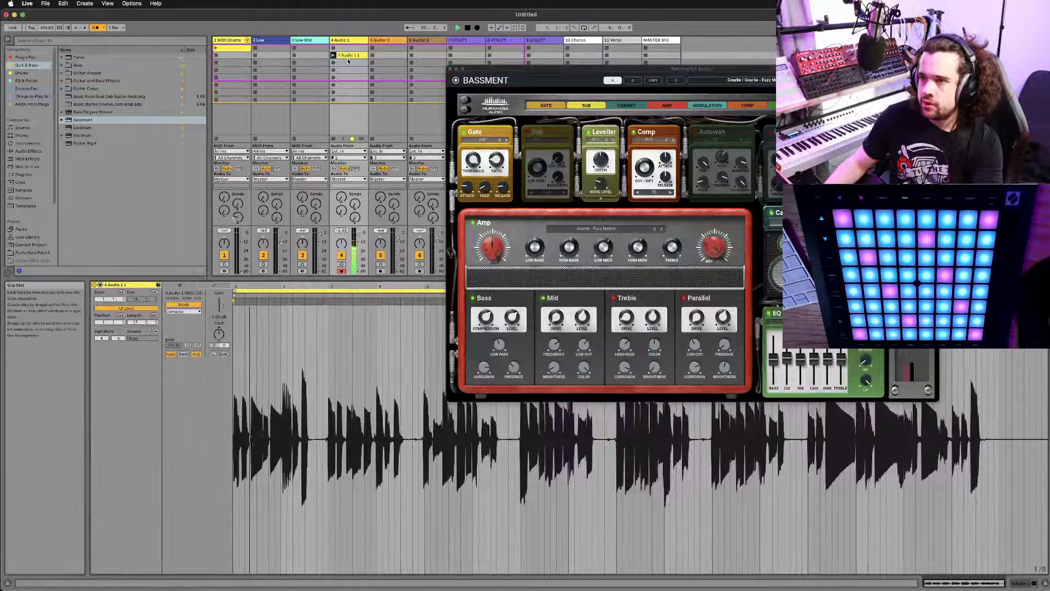
Step: Open the recorded Audio 1 clip, hide the plug-in window, and set the clip's loop to bars 13 to 17
{"action": "double_click", "coordinate": [349, 55]}
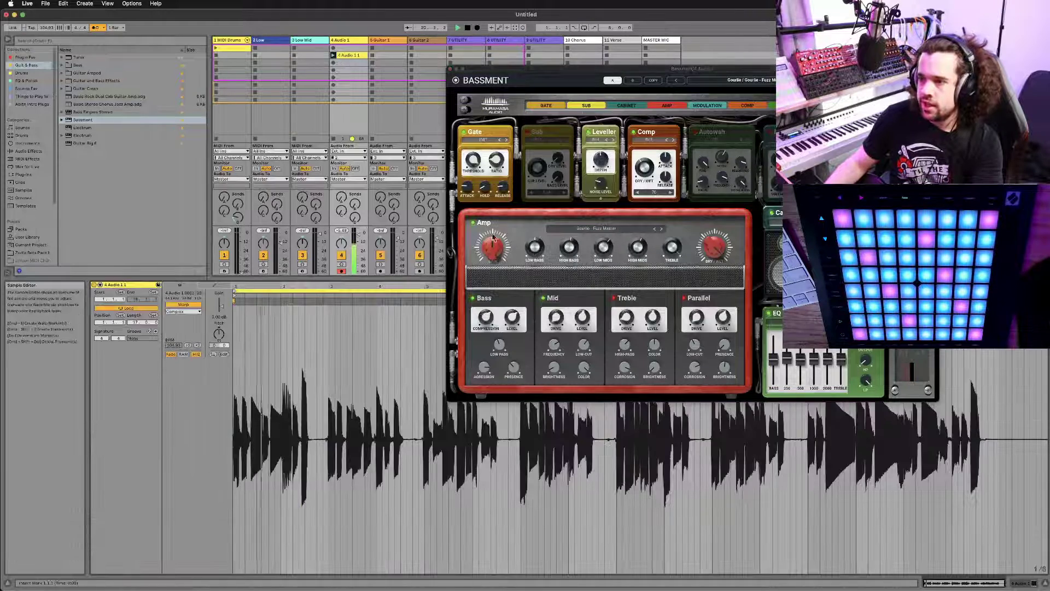
{"action": "key", "text": "super+alt+p"}
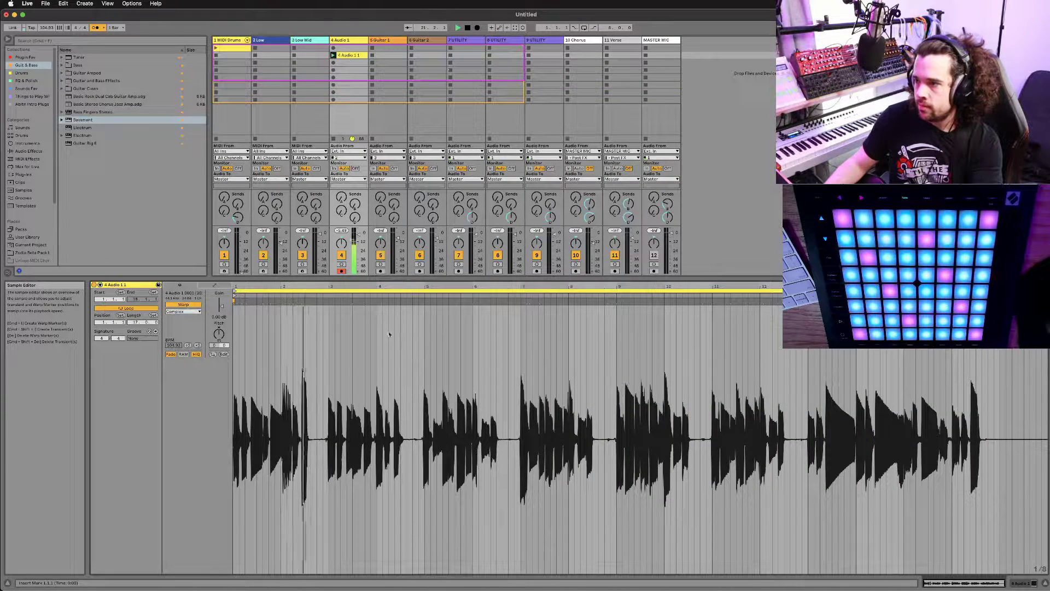
{"action": "left_click_drag", "start_coordinate": [234, 292], "coordinate": [811, 291]}
{"action": "key", "text": "space"}
{"action": "left_click_drag", "start_coordinate": [1049, 292], "coordinate": [1002, 291]}
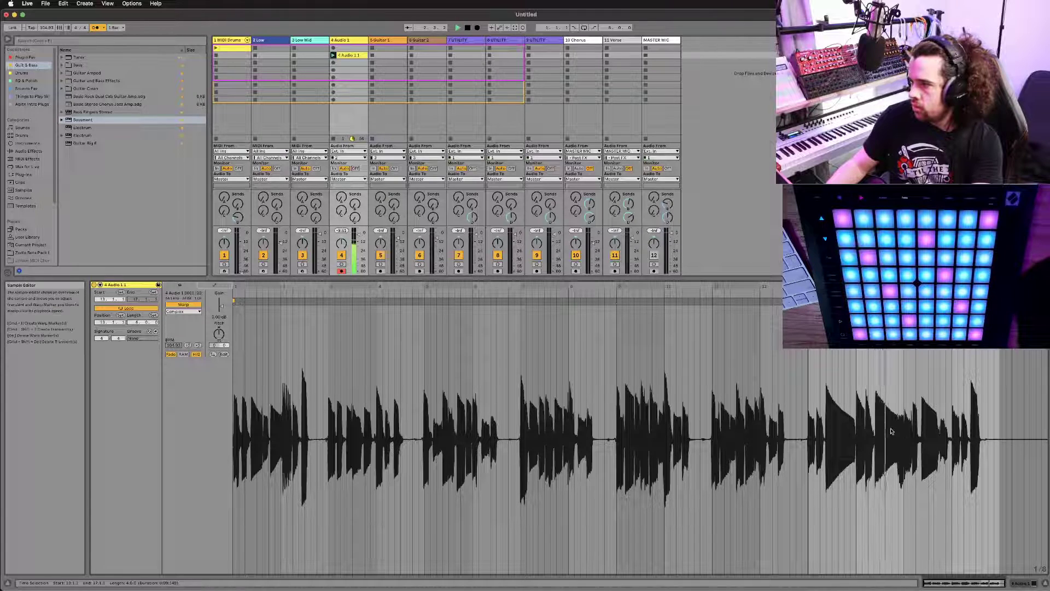
Step: Adjust both ends of the Audio 1 clip's loop so it spans four bars, from bar 9 to bar 13
{"action": "left_click_drag", "start_coordinate": [908, 286], "coordinate": [909, 329]}
{"action": "left_click_drag", "start_coordinate": [801, 291], "coordinate": [688, 291]}
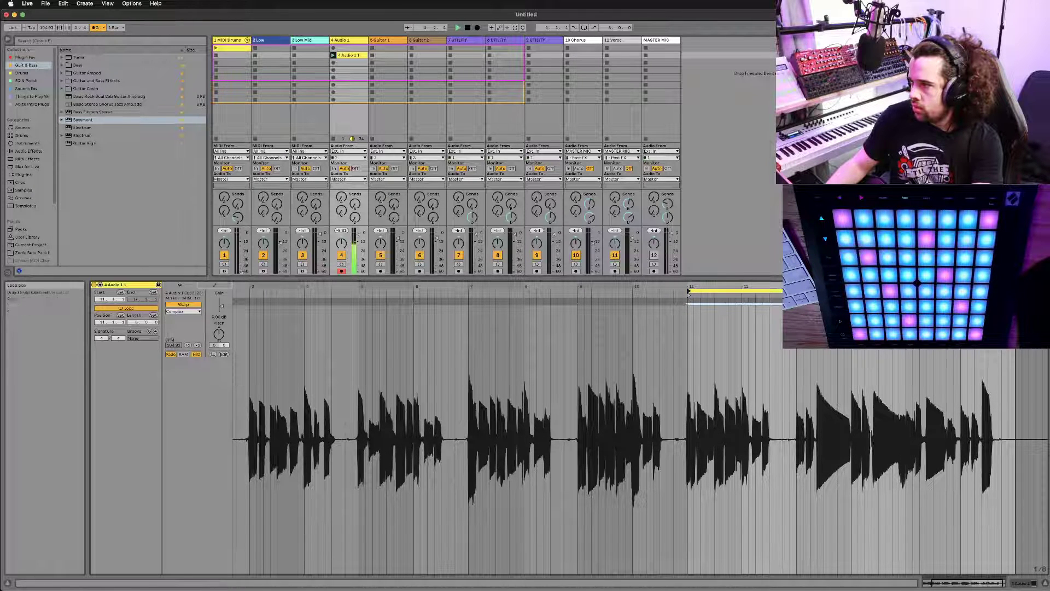
{"action": "left_click_drag", "start_coordinate": [1019, 291], "coordinate": [801, 291]}
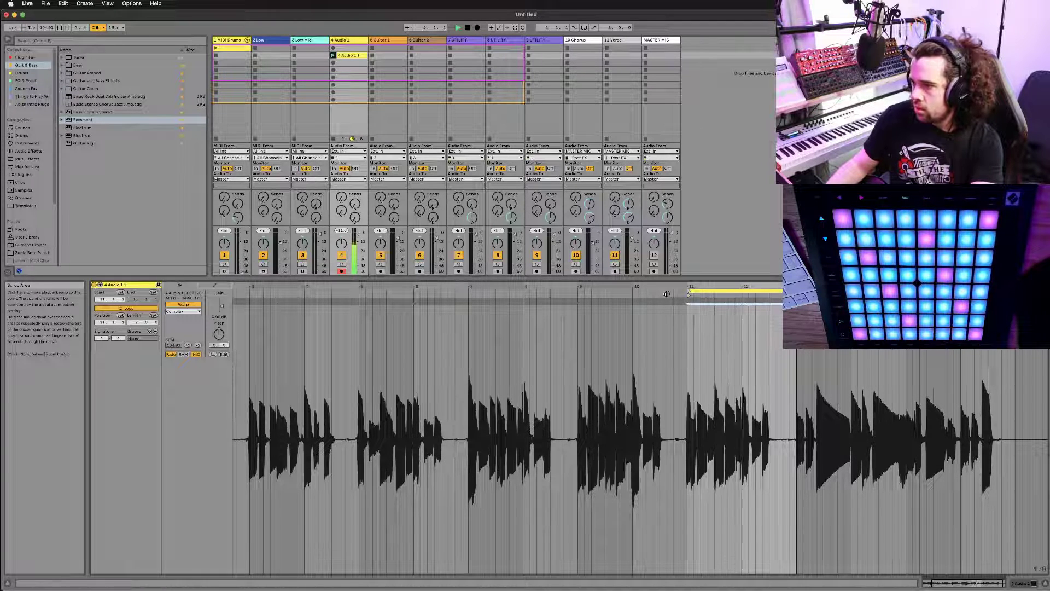
{"action": "left_click_drag", "start_coordinate": [689, 291], "coordinate": [580, 291]}
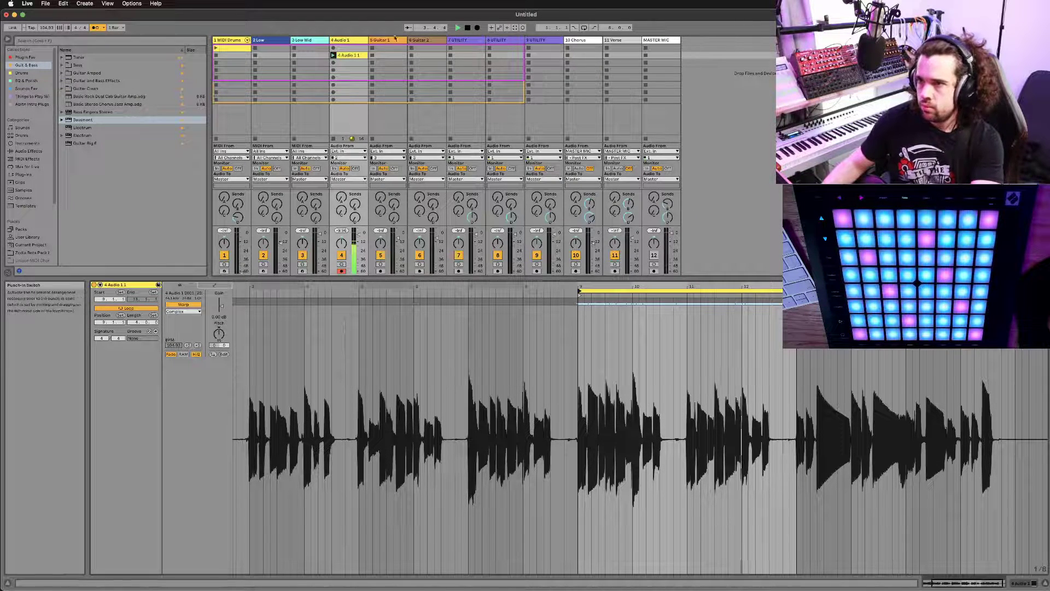
Step: Rename the recorded clip on the Audio 1 track as Amaj
{"action": "left_click", "coordinate": [349, 56]}
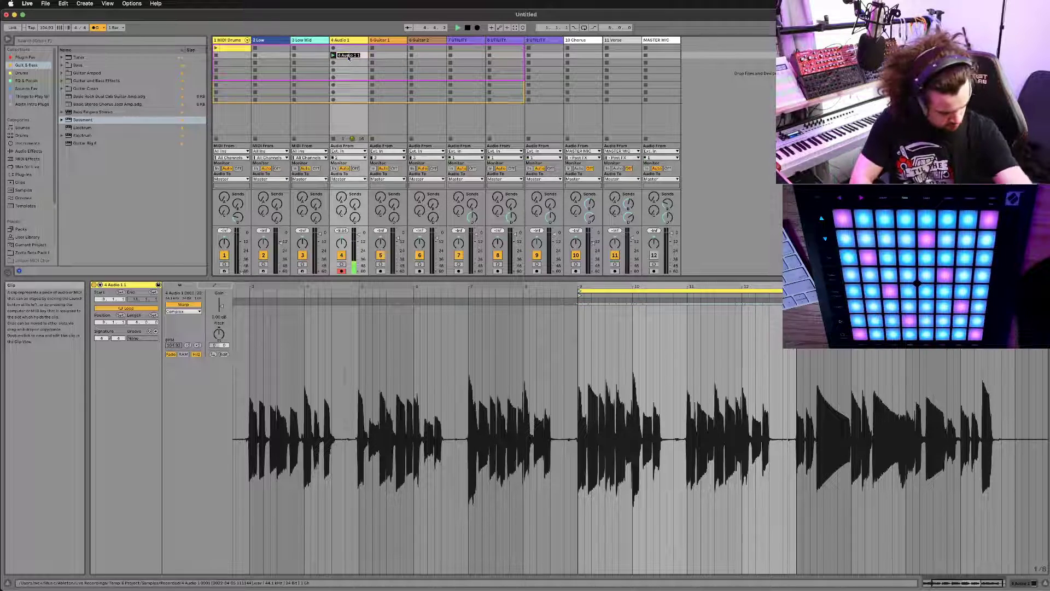
{"action": "type", "text": "Amaj"}
{"action": "key", "text": "Return"}
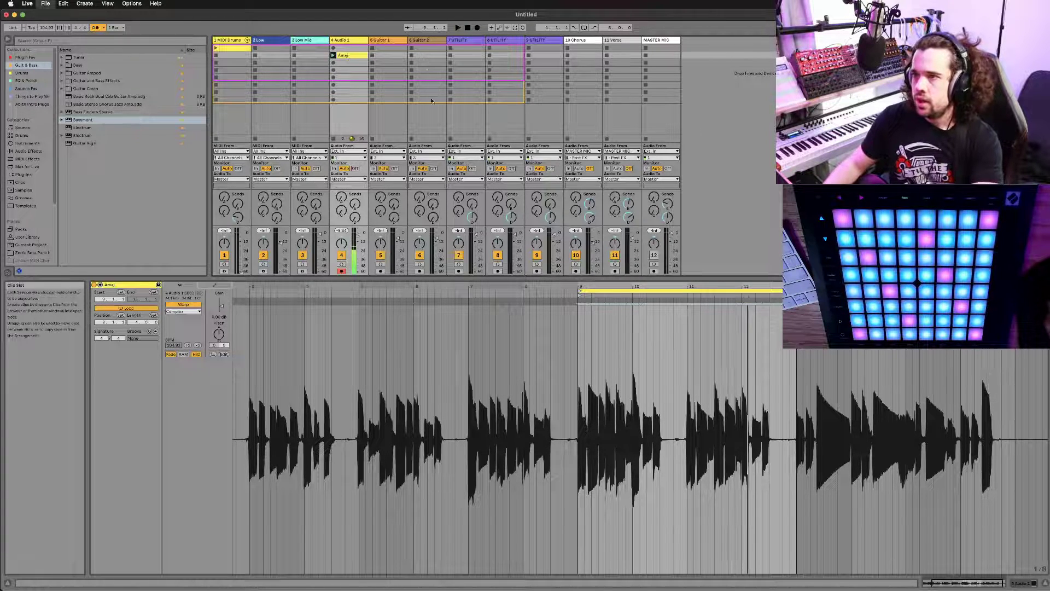
Step: Save the Live Set as 20220405 Bass Start in Dropbox, in the 2 - Splurges folder inside Gourlie Records' Song Beats
{"action": "key", "text": "super+s"}
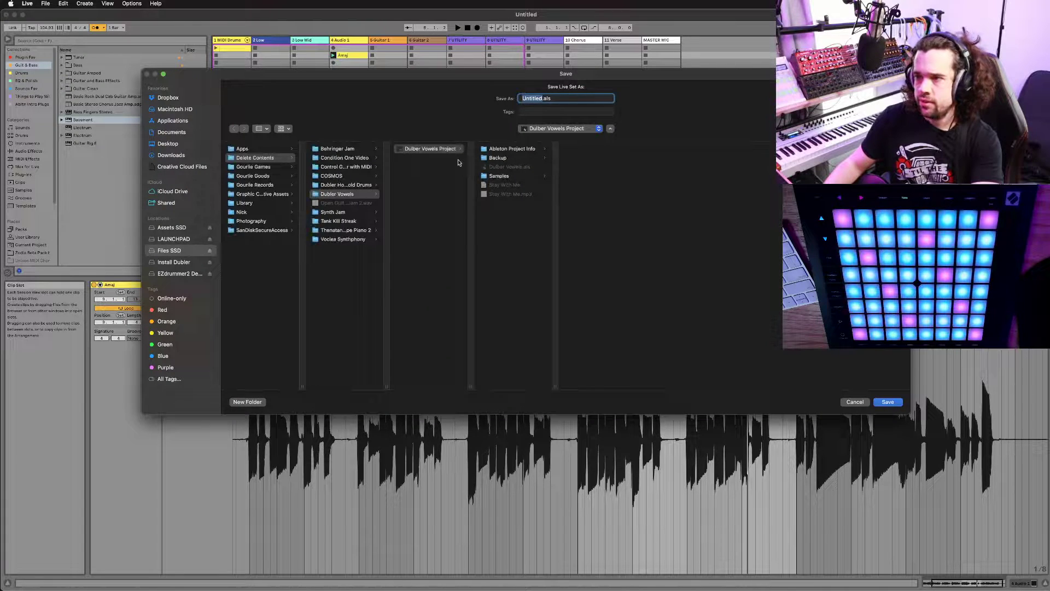
{"action": "left_click", "coordinate": [263, 184]}
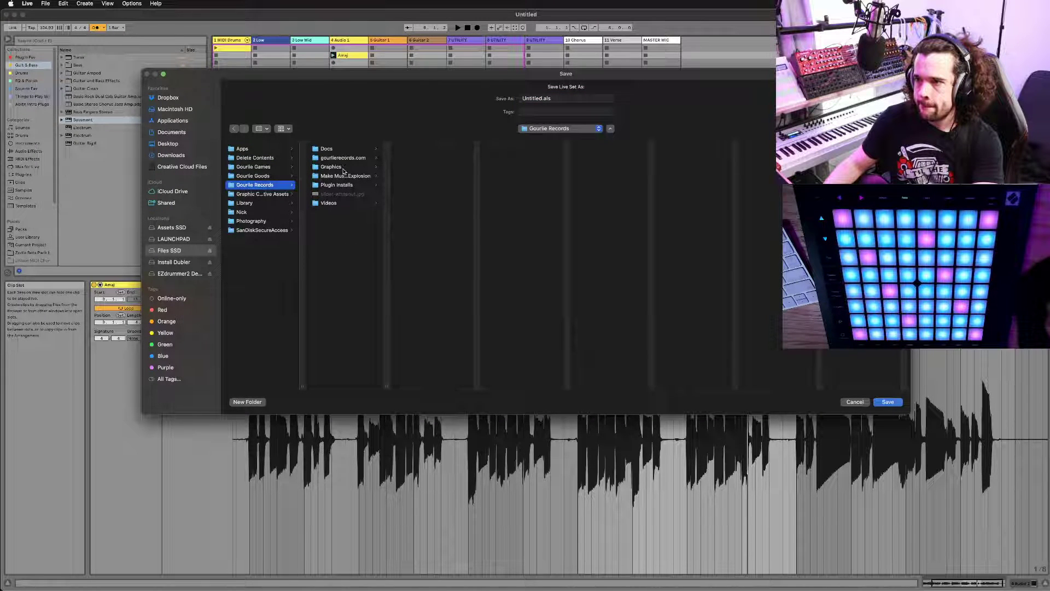
{"action": "left_click", "coordinate": [157, 98]}
{"action": "left_click", "coordinate": [266, 211]}
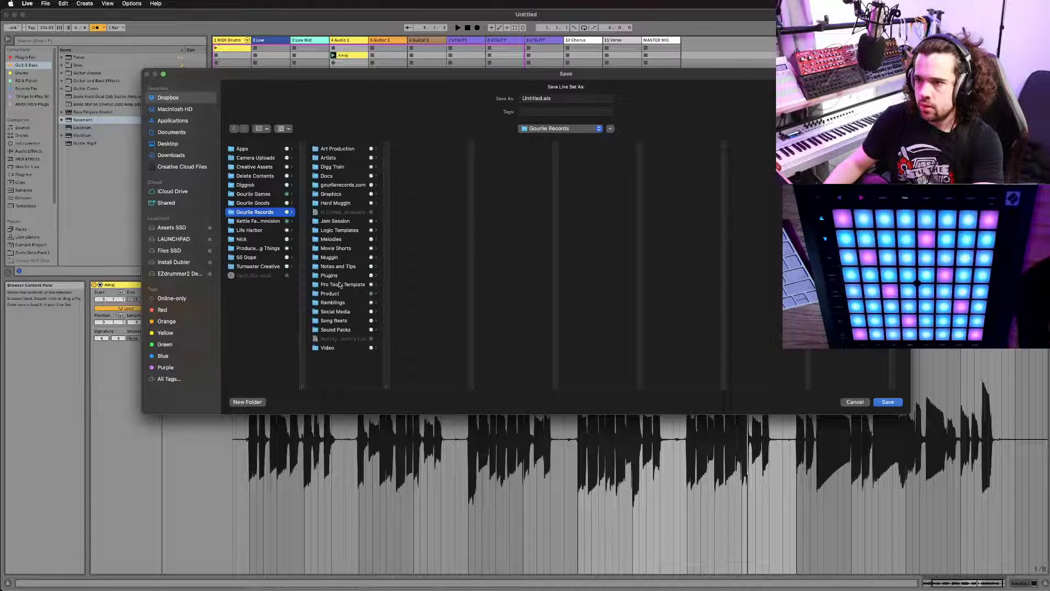
{"action": "left_click", "coordinate": [349, 319]}
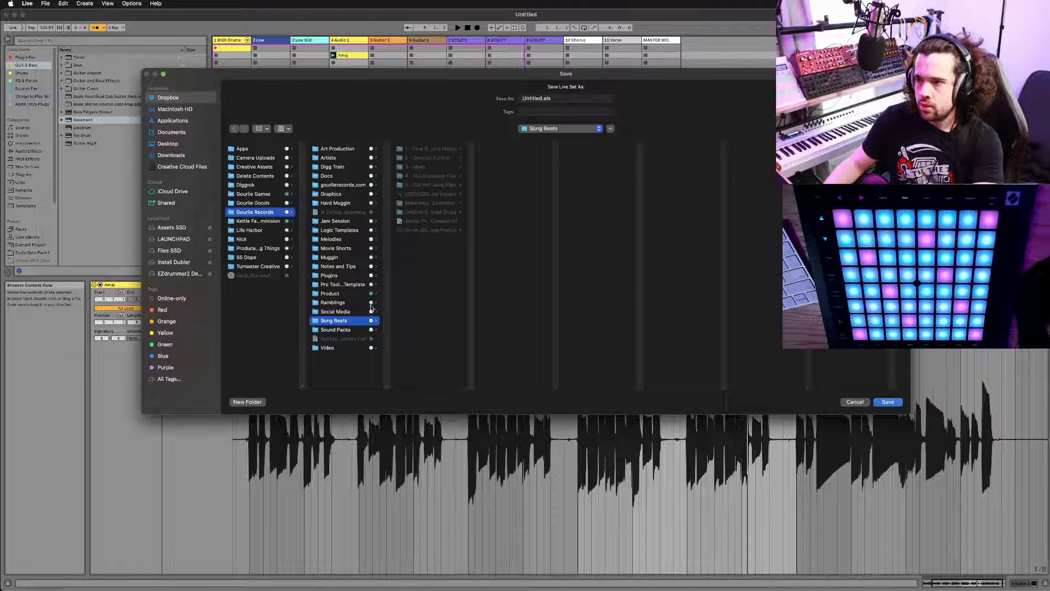
{"action": "left_click", "coordinate": [430, 203]}
{"action": "left_click", "coordinate": [503, 157]}
{"action": "double_click", "coordinate": [535, 97]}
{"action": "type", "text": "20220405 Bass Star"}
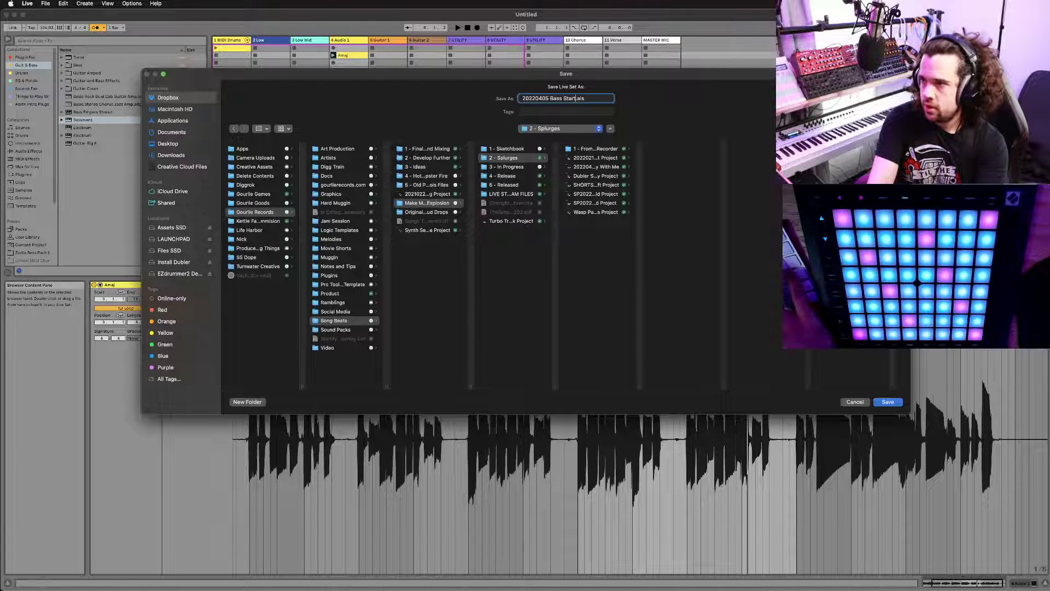
{"action": "key", "text": "Return"}
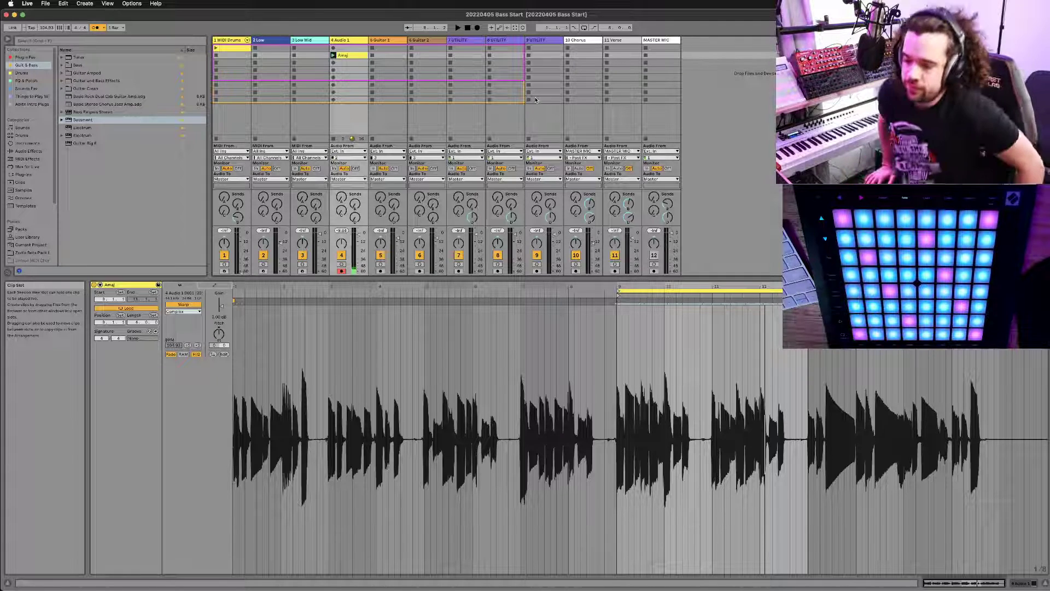
Step: Play the Amaj loop, reopen Bassment, turn up the amp's first large red knob, and switch on the Treble section
{"action": "key", "text": "space"}
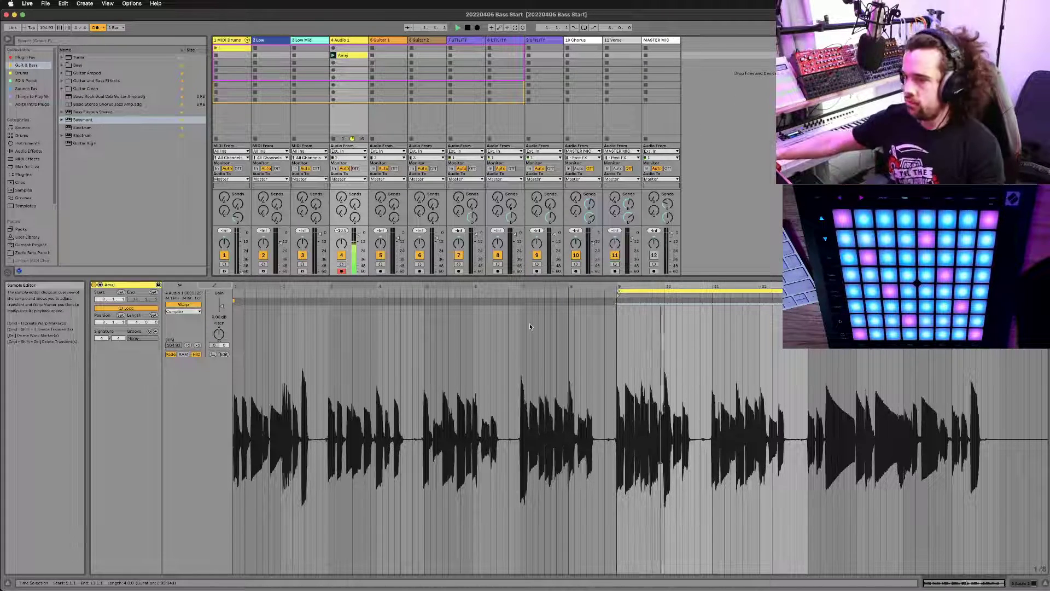
{"action": "left_click", "coordinate": [369, 190]}
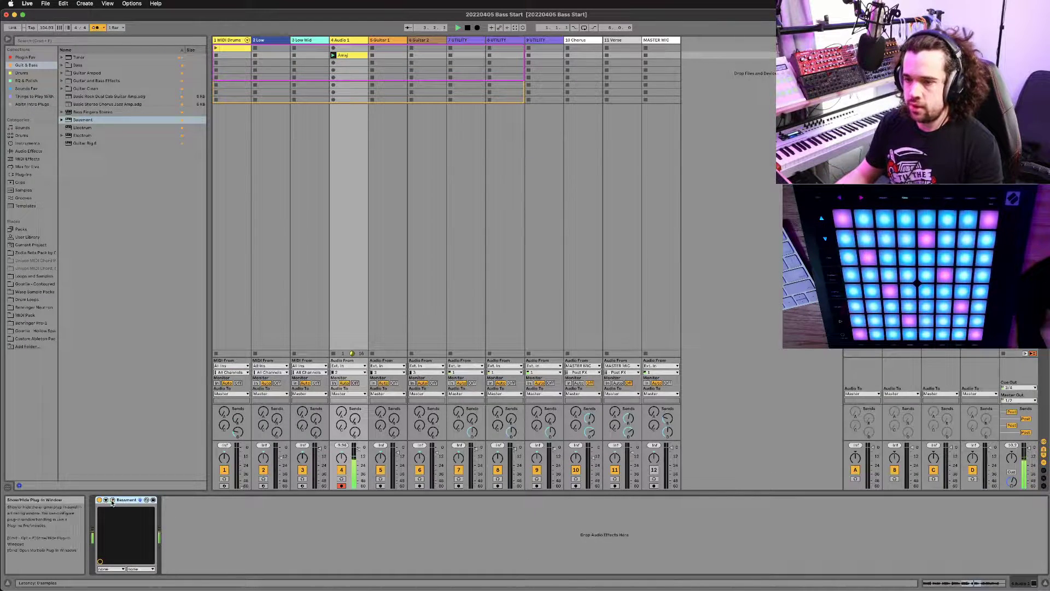
{"action": "left_click", "coordinate": [112, 501]}
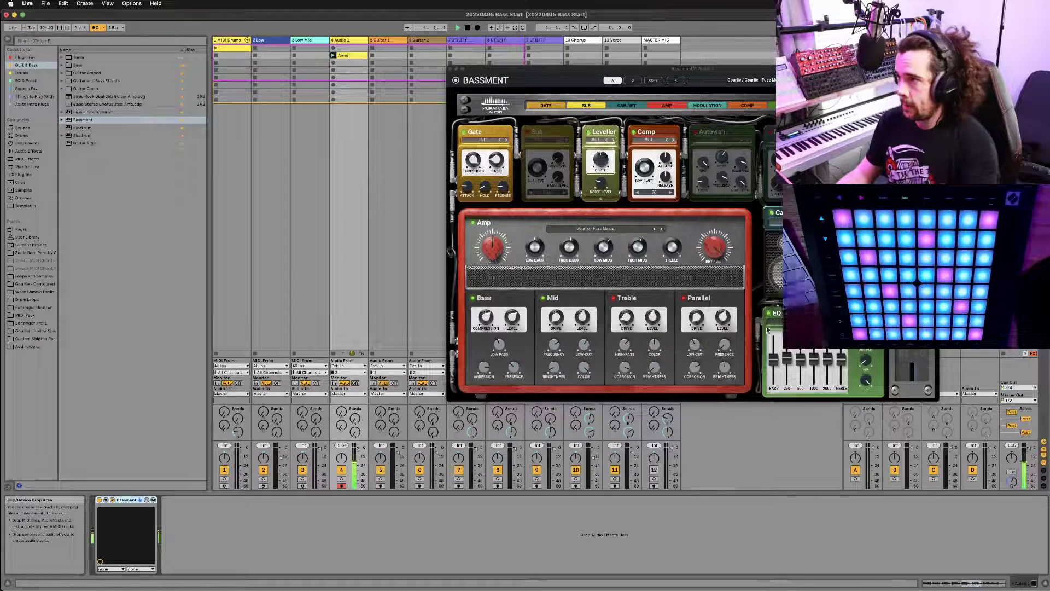
{"action": "left_click_drag", "start_coordinate": [489, 245], "coordinate": [489, 232]}
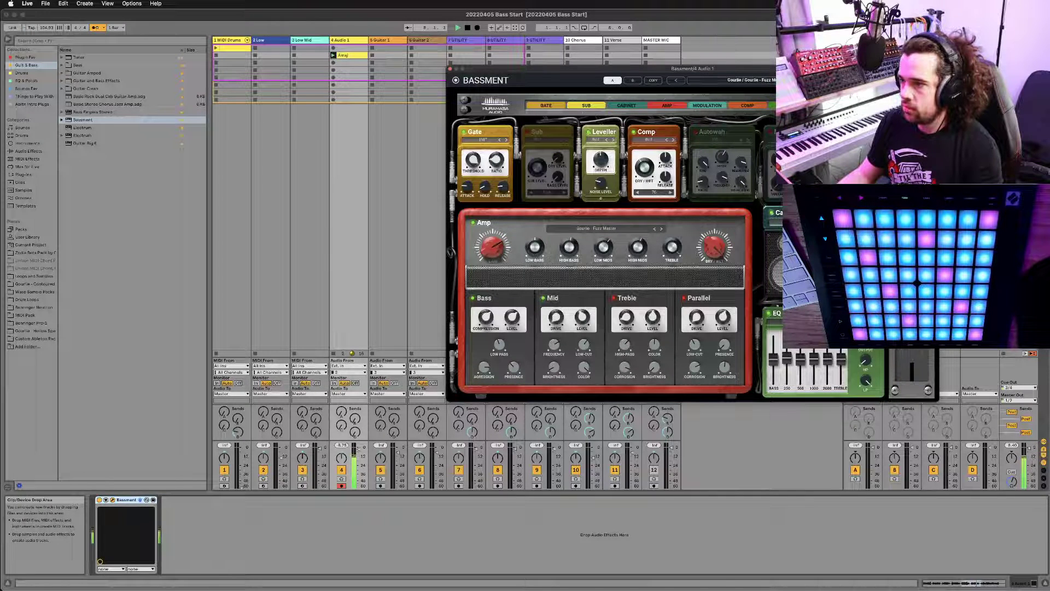
{"action": "left_click", "coordinate": [614, 299]}
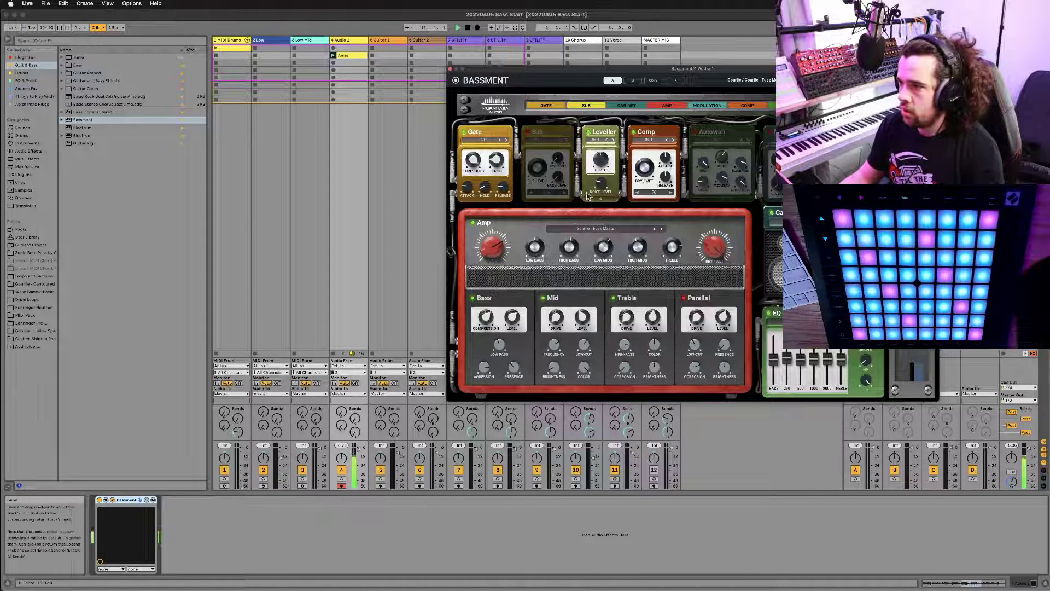
Step: Move the Bassment window lower and select the MIDI Drums track
{"action": "left_click_drag", "start_coordinate": [661, 74], "coordinate": [661, 106]}
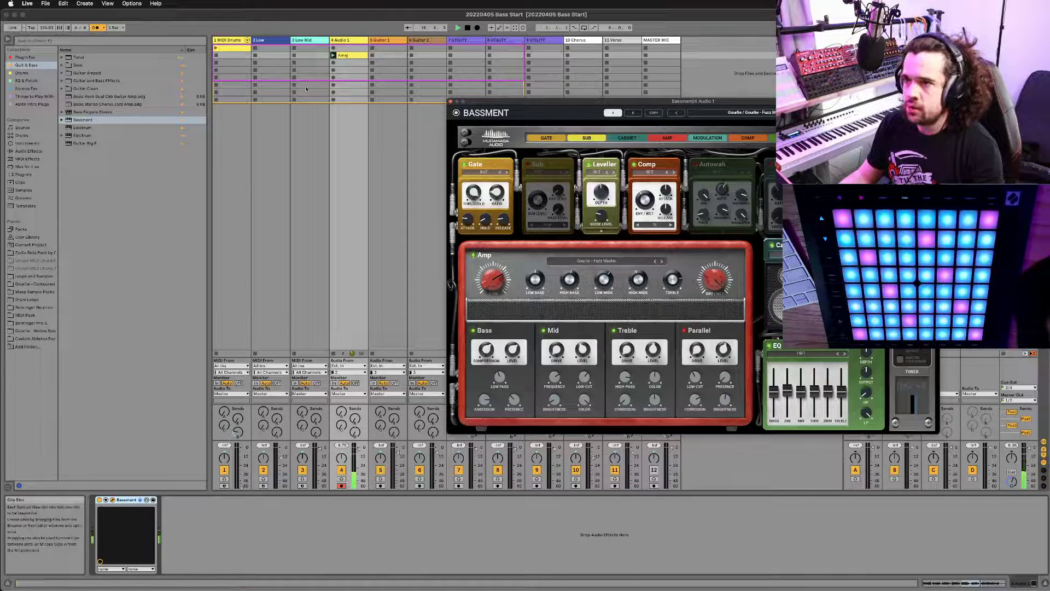
{"action": "left_click", "coordinate": [243, 46]}
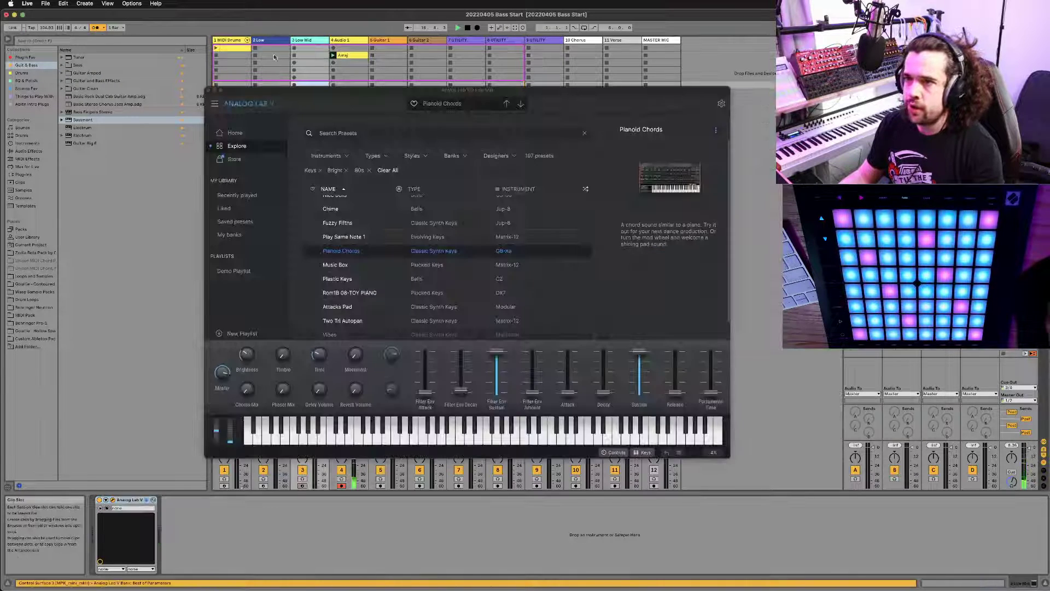
{"action": "left_click", "coordinate": [236, 42]}
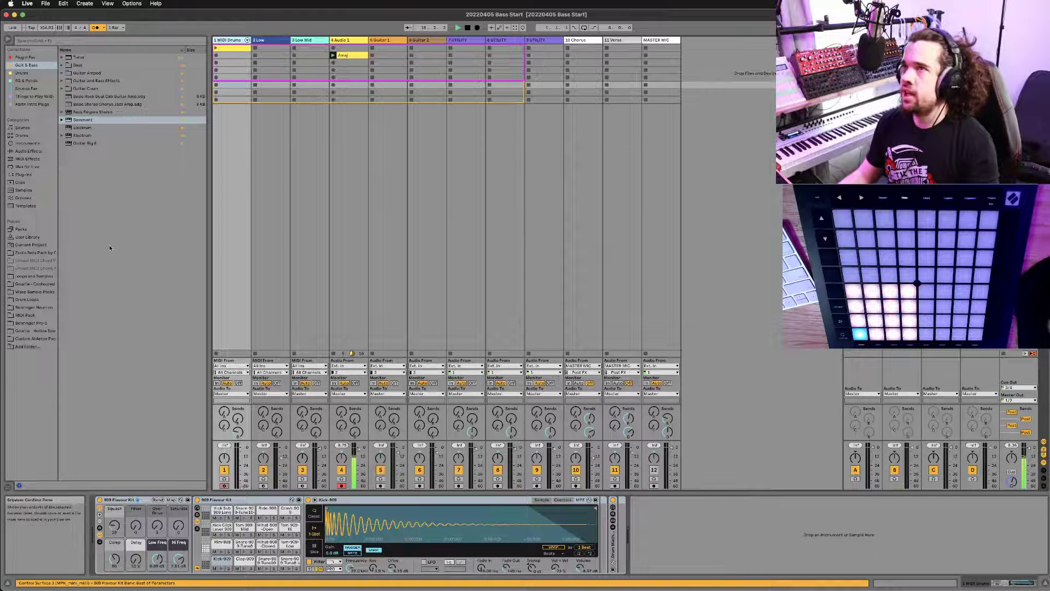
Step: Search the browser for "ezdr" and load EZdrummerDemo onto the MIDI Drums track
{"action": "left_click", "coordinate": [22, 73]}
{"action": "key", "text": "super+f"}
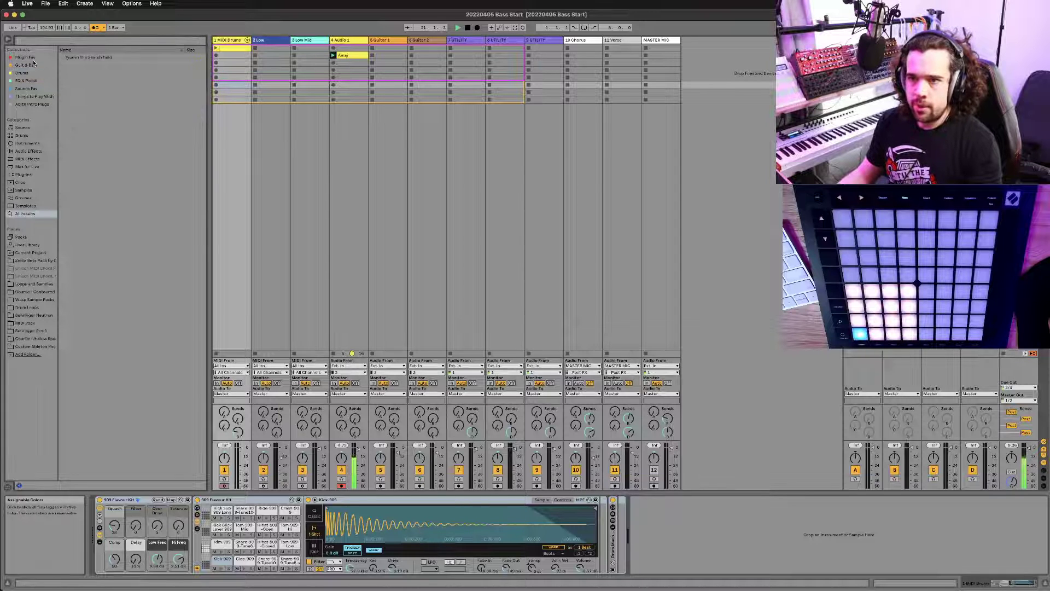
{"action": "type", "text": "ezdr"}
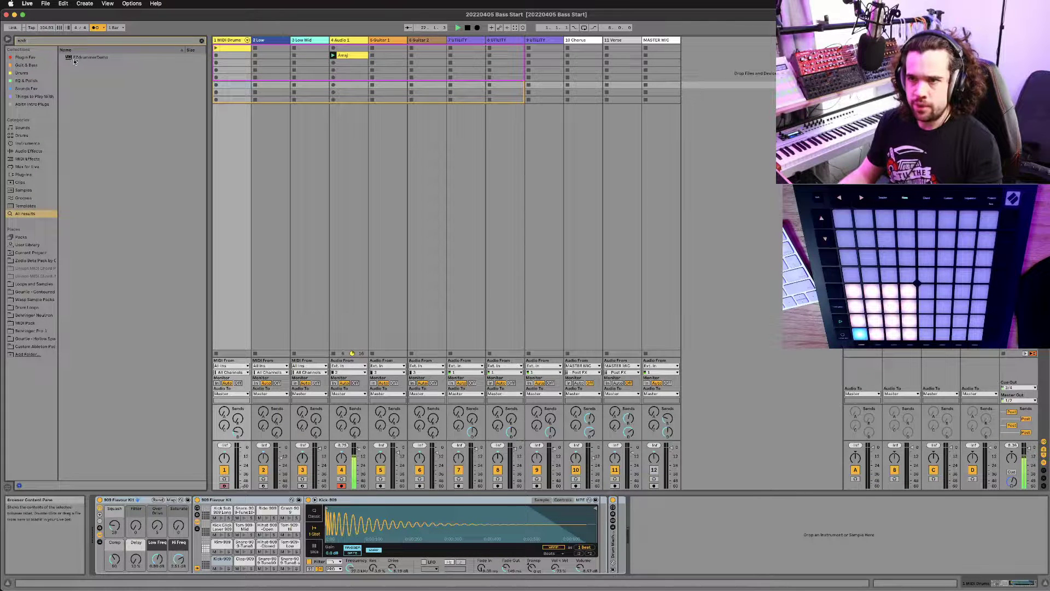
{"action": "left_click", "coordinate": [76, 59]}
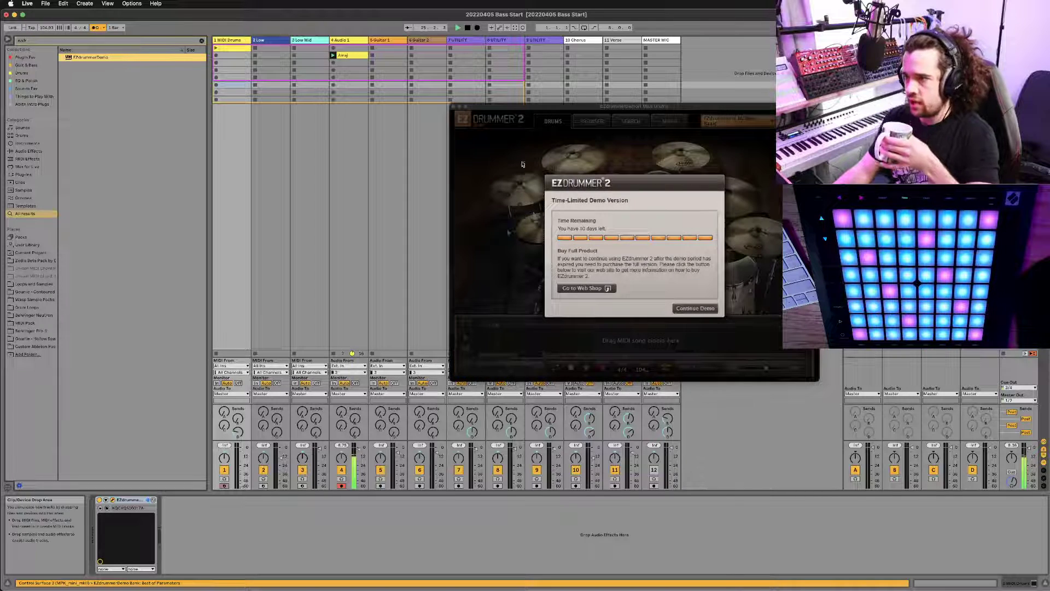
Step: Continue the EZdrummer demo, view its Browser page, and close the plug-in window
{"action": "left_click", "coordinate": [696, 310]}
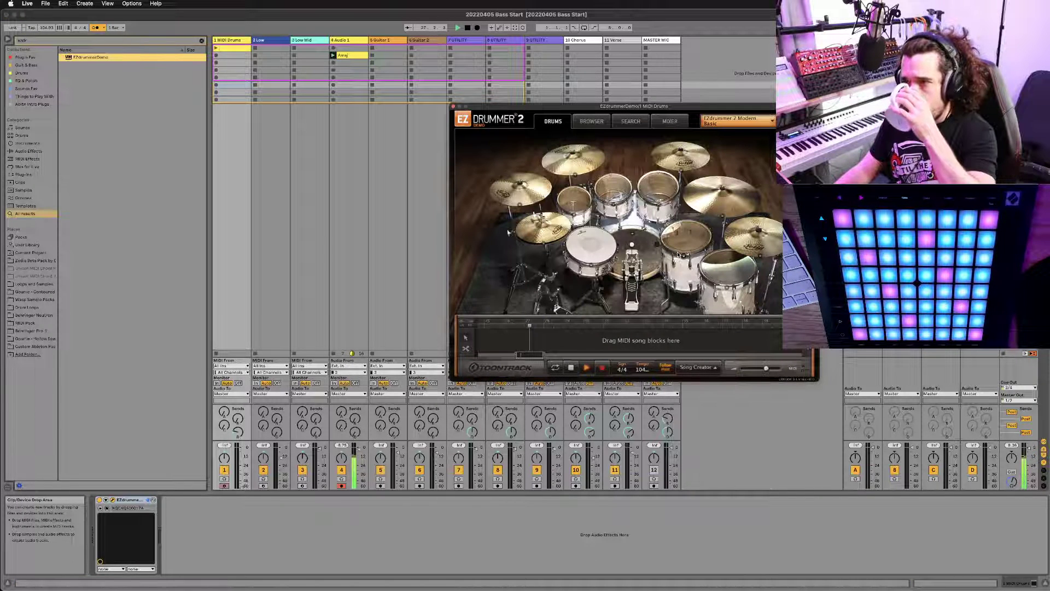
{"action": "left_click", "coordinate": [592, 122]}
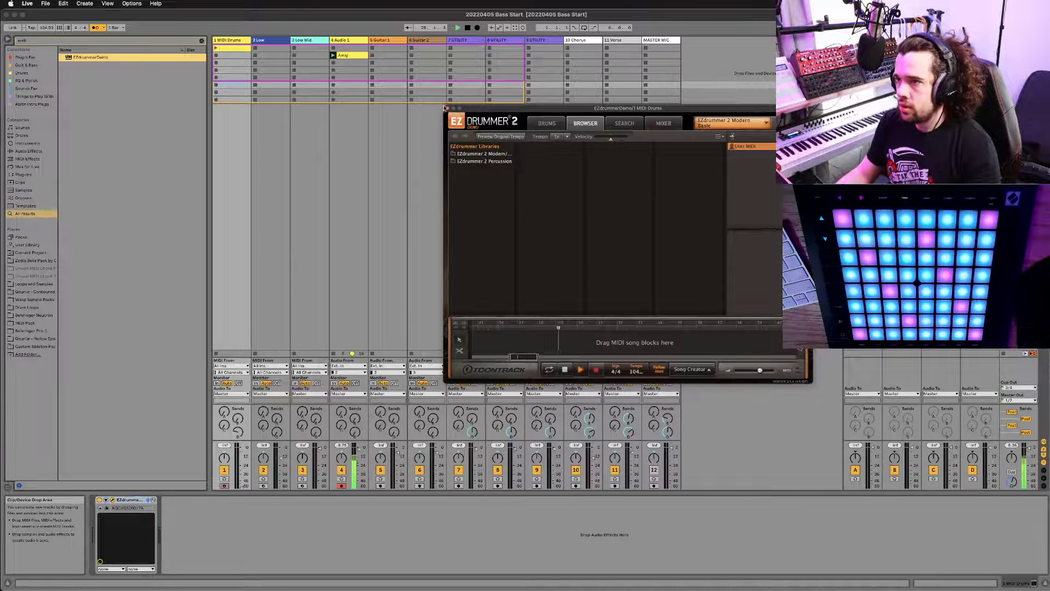
{"action": "left_click", "coordinate": [448, 110]}
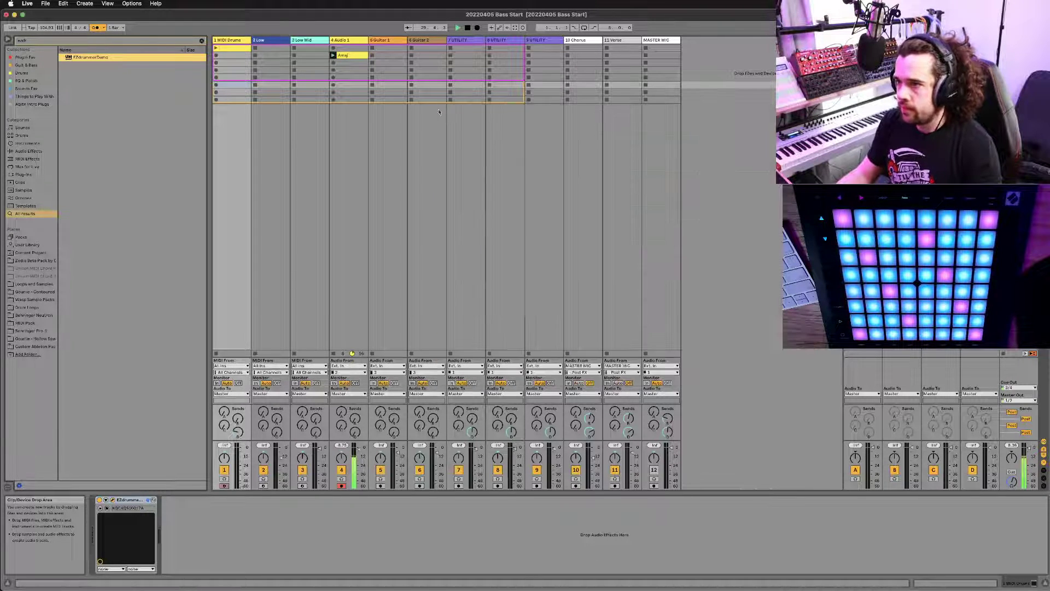
Step: Show the Drums collection in the browser and look through the Drum Racks folders Acoustic, Drum Machines, and Electronic
{"action": "left_click", "coordinate": [137, 493]}
{"action": "left_click", "coordinate": [23, 73]}
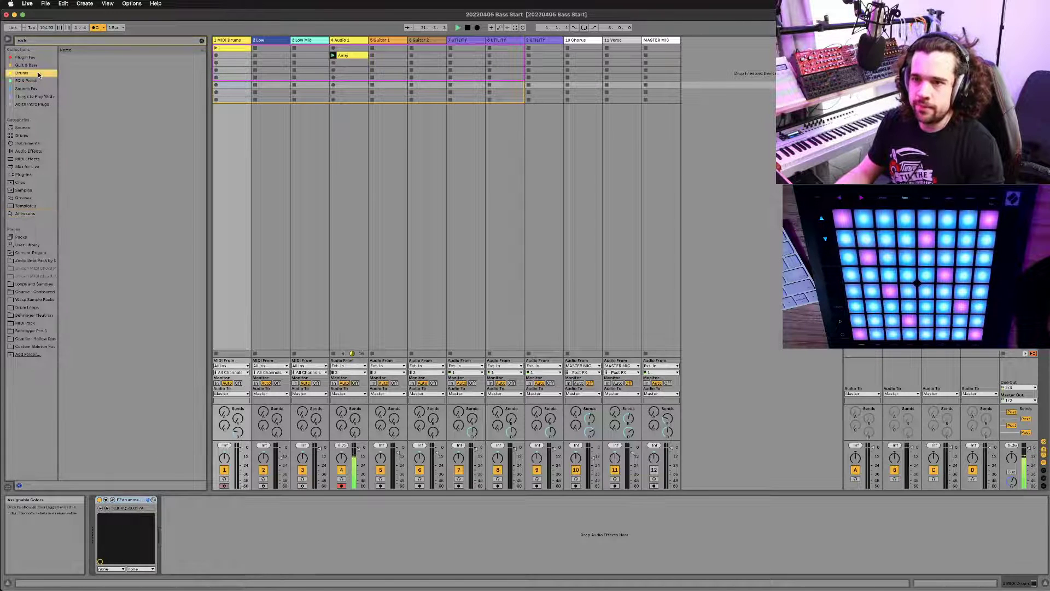
{"action": "left_click", "coordinate": [23, 73]}
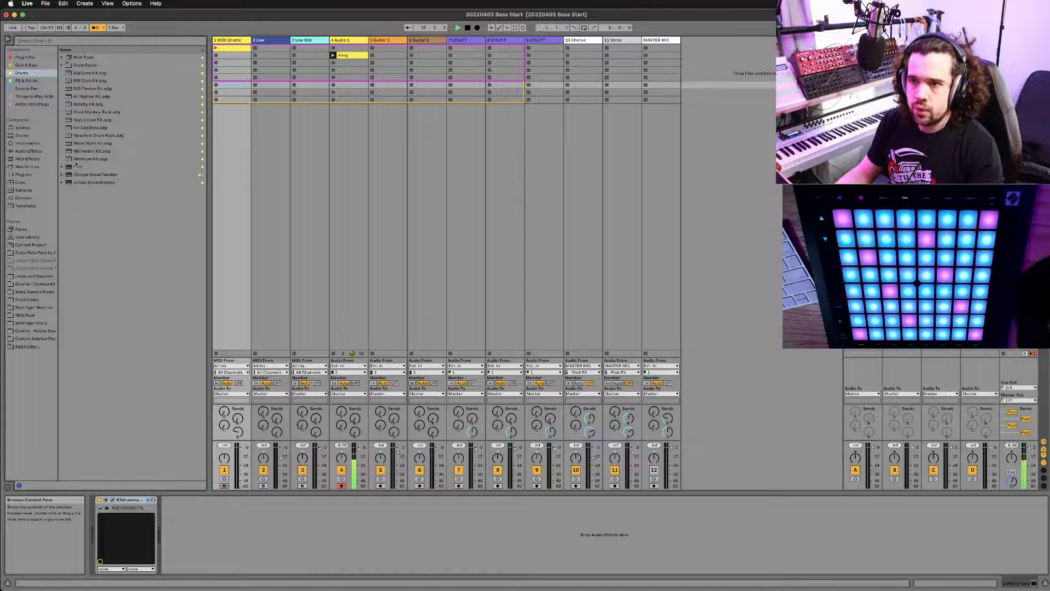
{"action": "left_click", "coordinate": [64, 66]}
{"action": "left_click", "coordinate": [72, 81]}
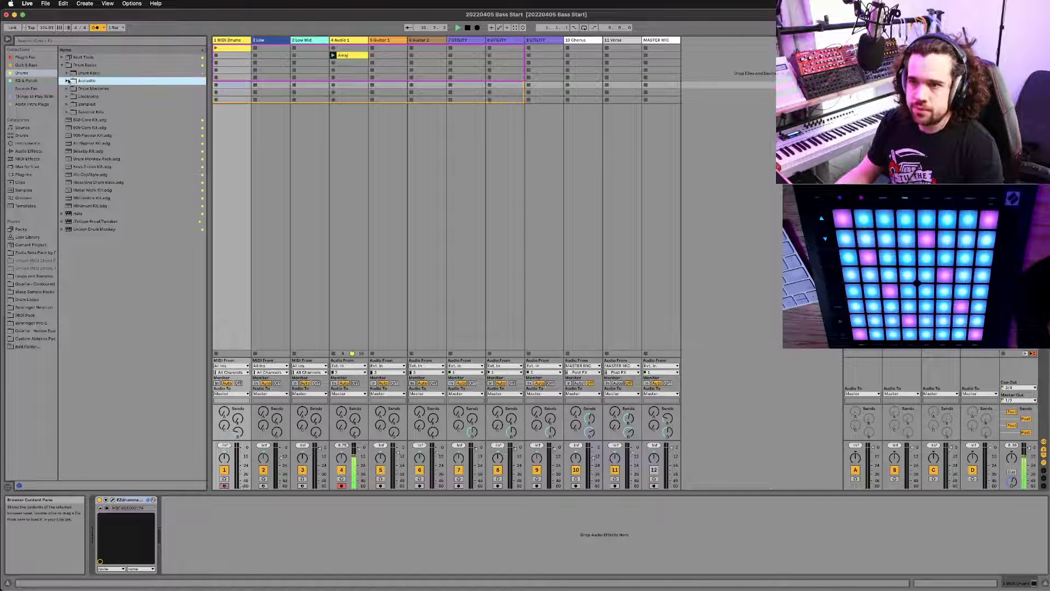
{"action": "left_click", "coordinate": [76, 88]}
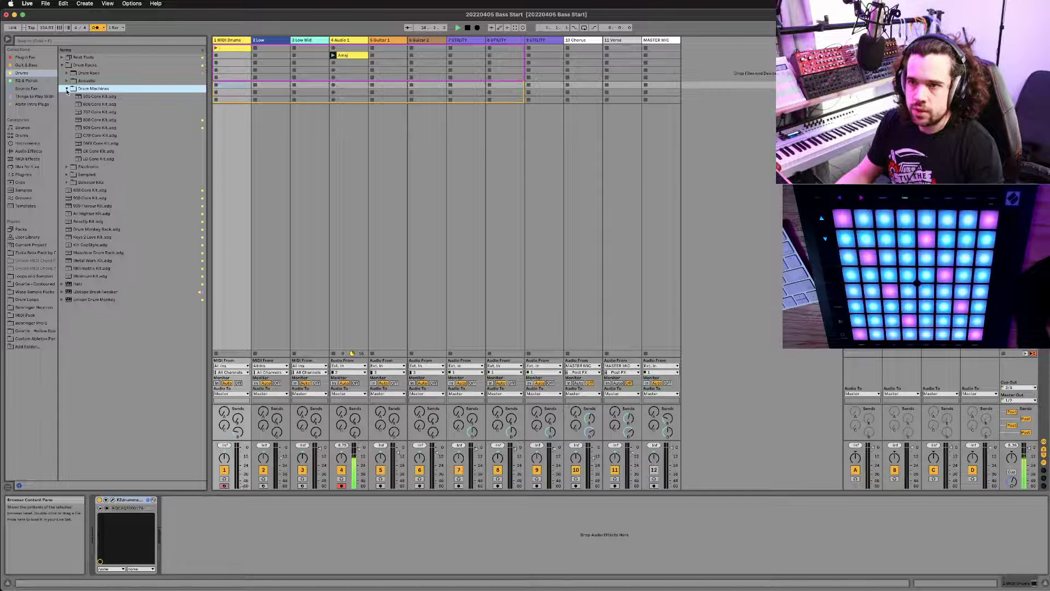
{"action": "left_click", "coordinate": [67, 97]}
Step: Preview several kits in the Electronic folder, from the sixth kit in the list down to Garage Kit
{"action": "left_click", "coordinate": [82, 143]}
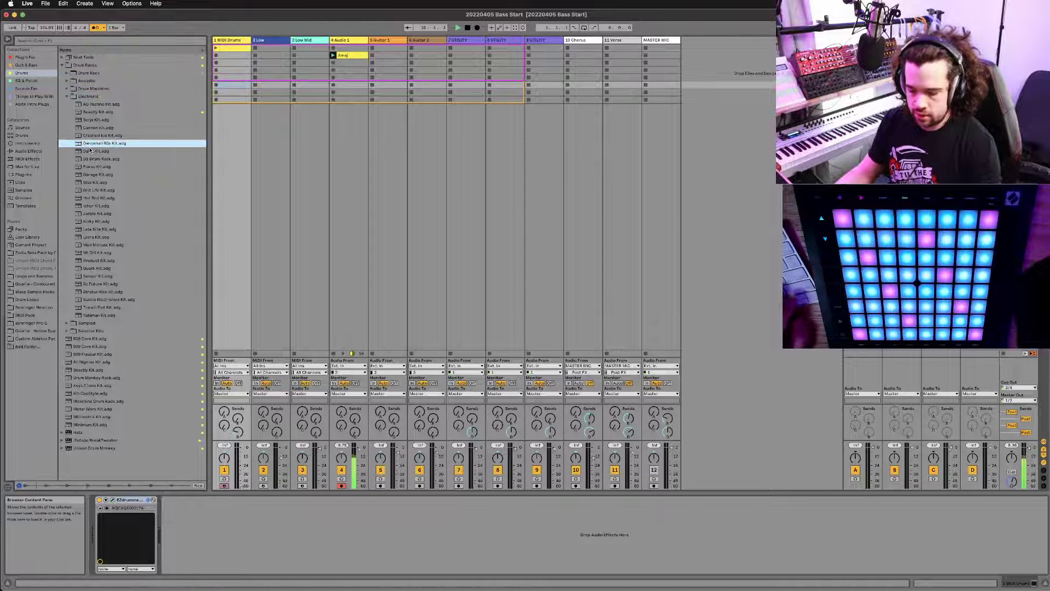
{"action": "key", "text": "Down"}
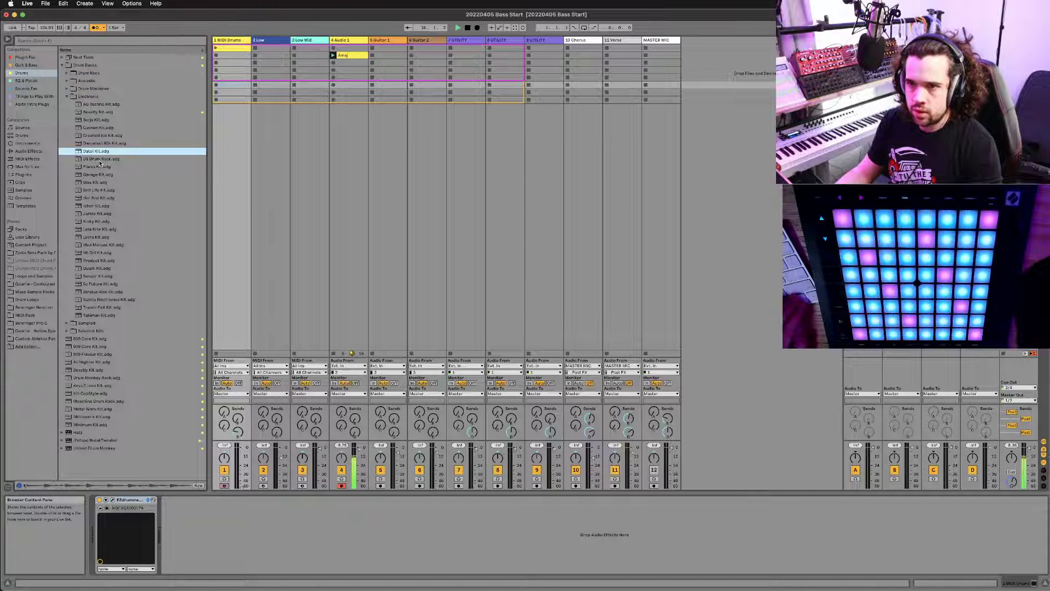
{"action": "left_click", "coordinate": [99, 160]}
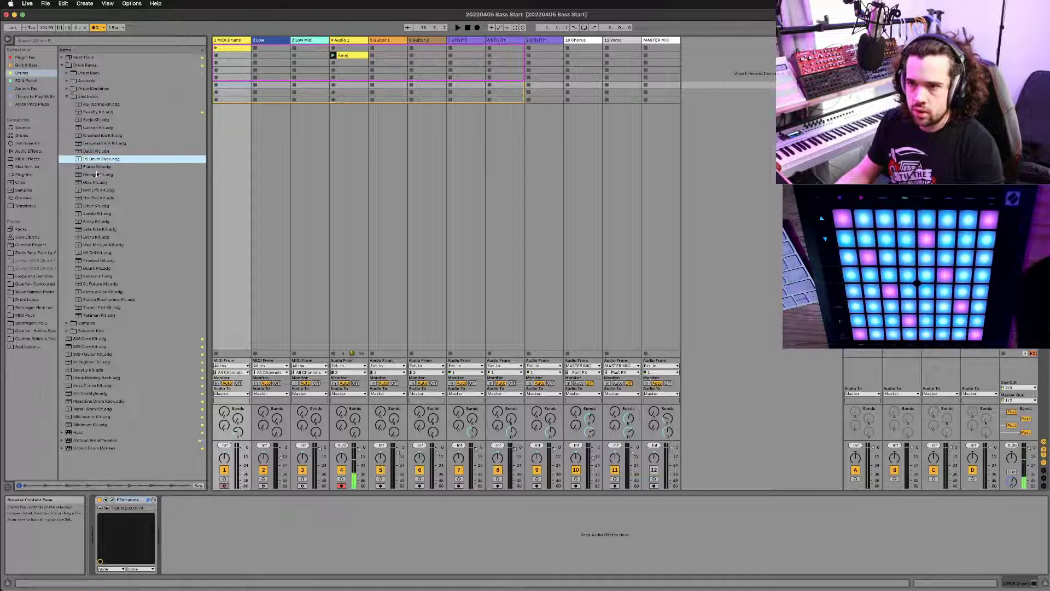
{"action": "left_click", "coordinate": [97, 174]}
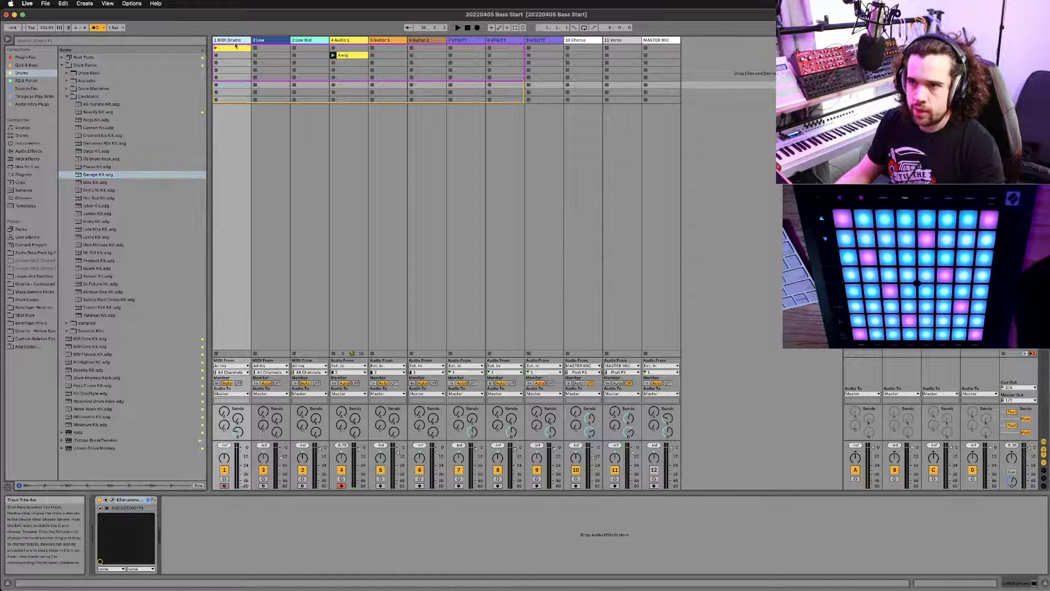
Step: Collapse the Drum Racks folder and check the Beat Tools entry in the Drums collection
{"action": "left_click", "coordinate": [32, 66]}
{"action": "key", "text": "Down"}
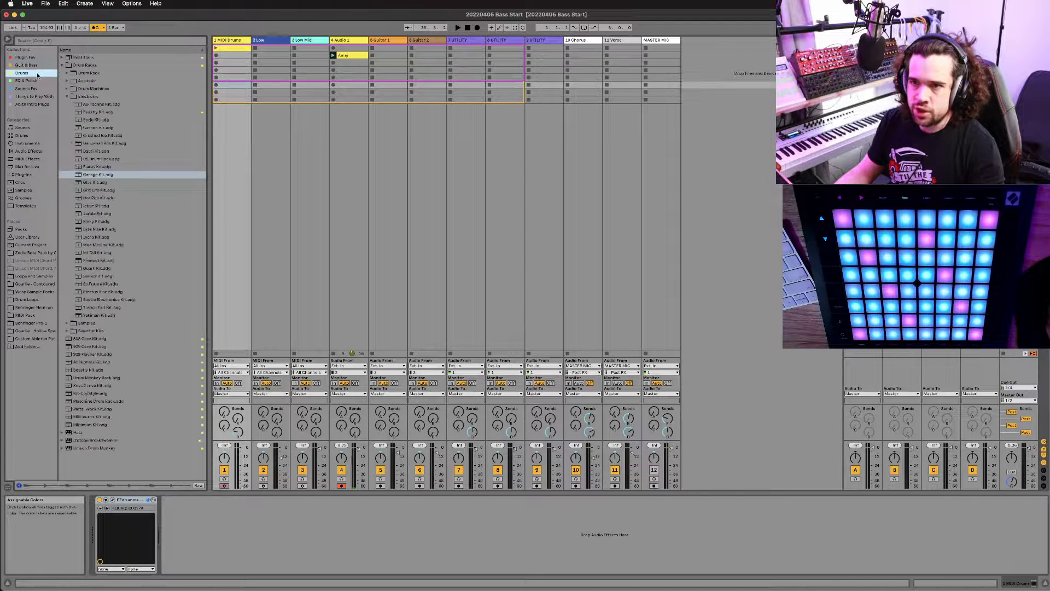
{"action": "left_click", "coordinate": [64, 66]}
{"action": "left_click", "coordinate": [61, 65]}
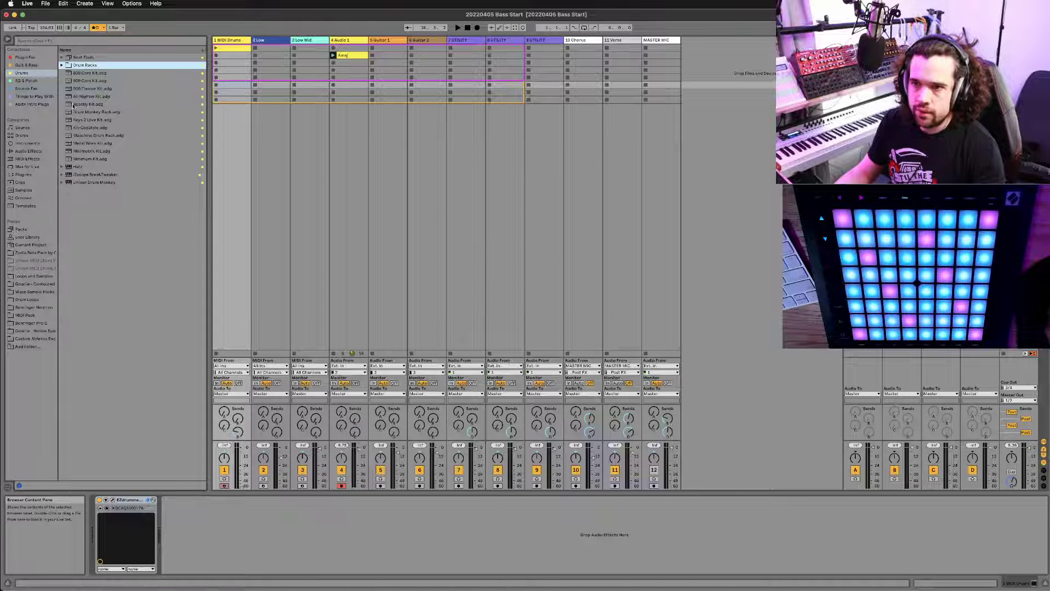
{"action": "left_click", "coordinate": [61, 58]}
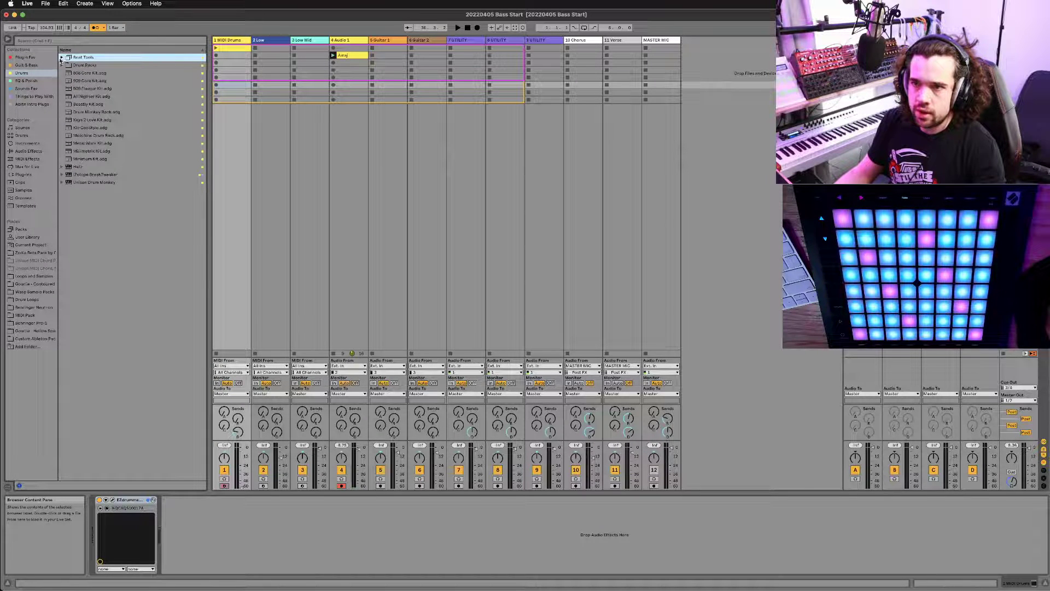
Step: Search the browser for "maschine", check the Maschine 2 entry, and clear the search
{"action": "left_click", "coordinate": [29, 58]}
{"action": "key", "text": "super+f"}
{"action": "type", "text": "maschine"}
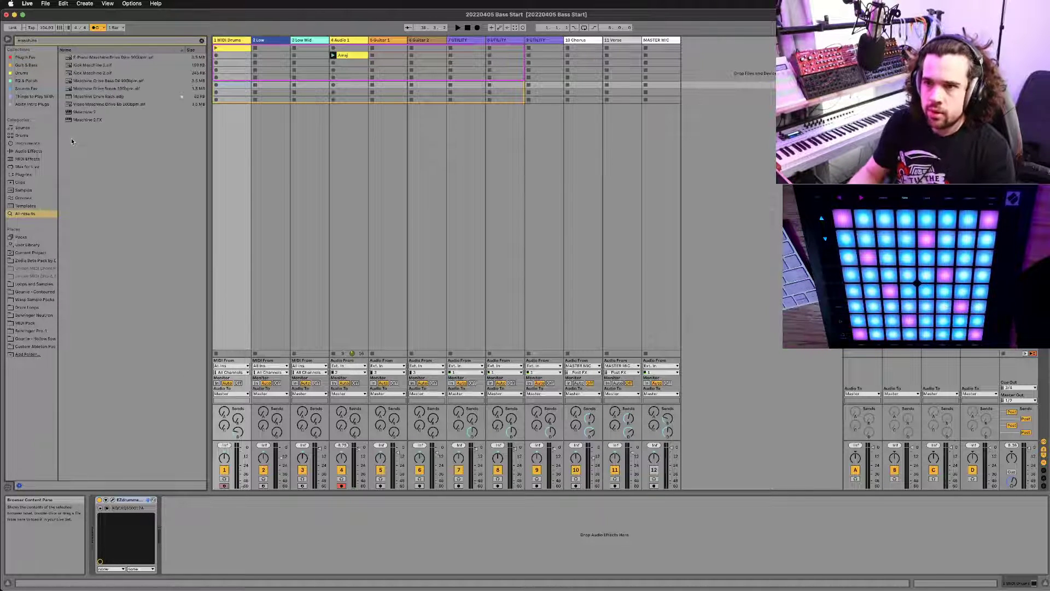
{"action": "left_click", "coordinate": [90, 112]}
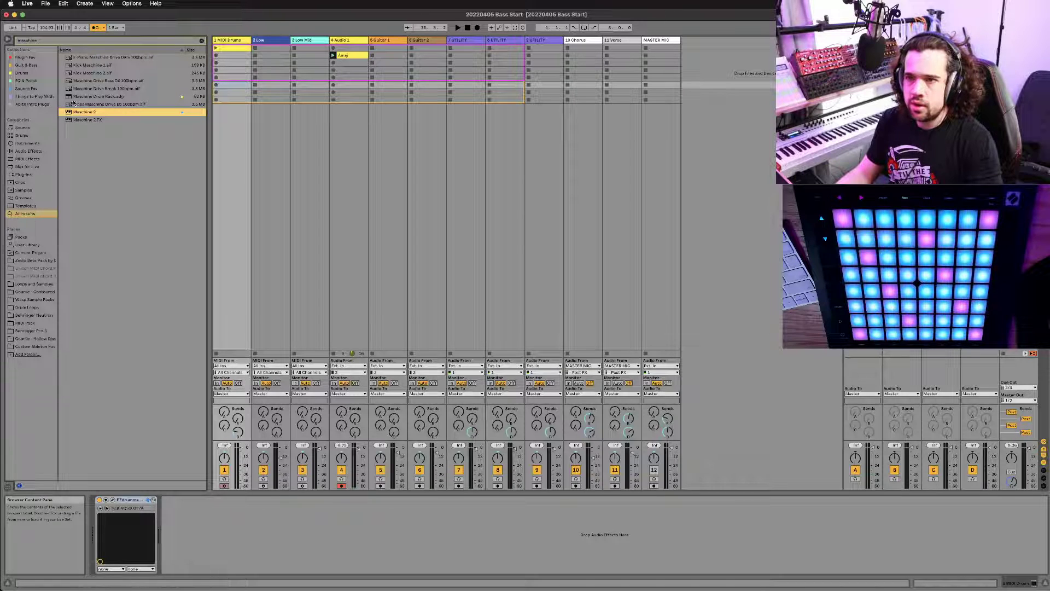
{"action": "left_click", "coordinate": [38, 41]}
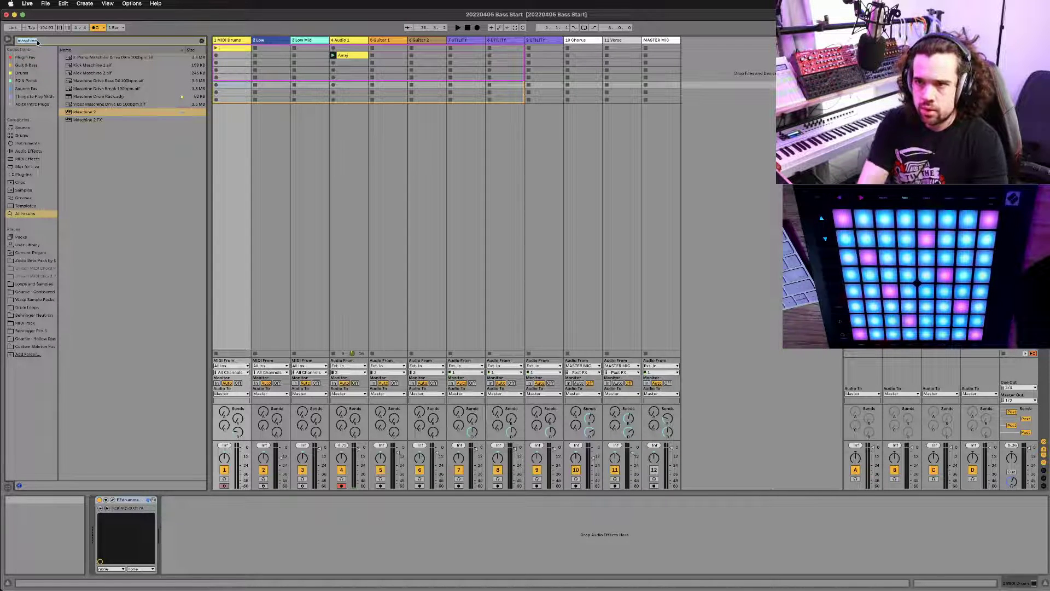
{"action": "key", "text": "BackSpace"}
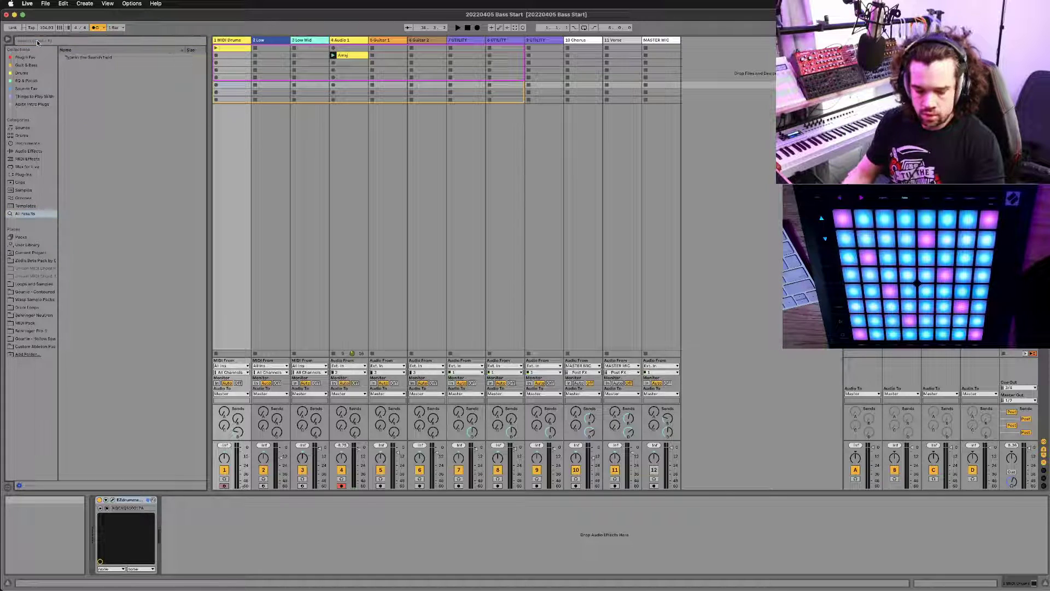
Step: Load Maschine Drum Rack from the Drums collection onto the MIDI Drums track
{"action": "left_click", "coordinate": [22, 72]}
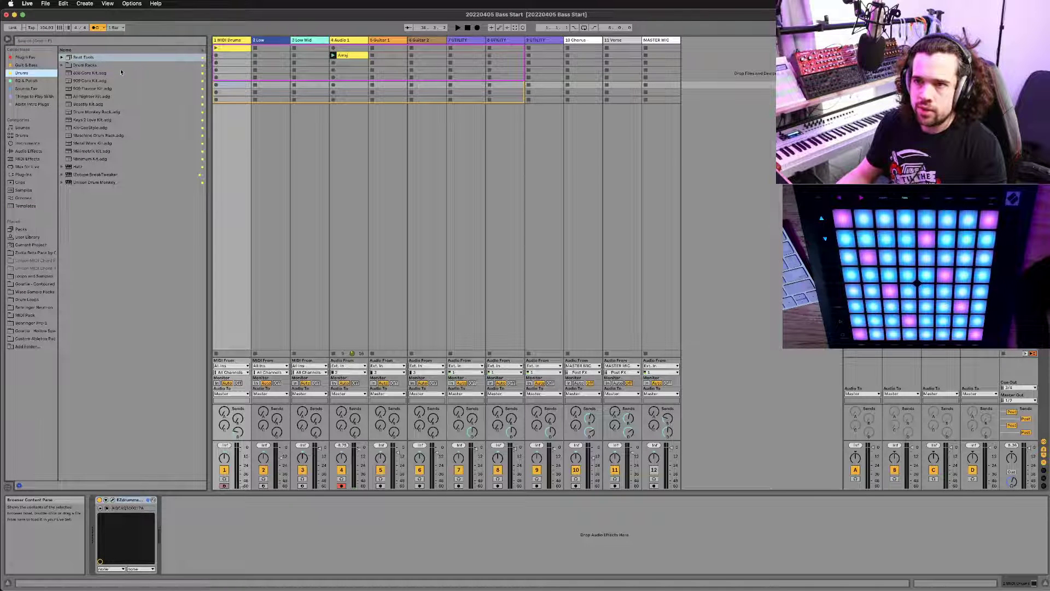
{"action": "left_click", "coordinate": [101, 142]}
{"action": "left_click", "coordinate": [101, 137]}
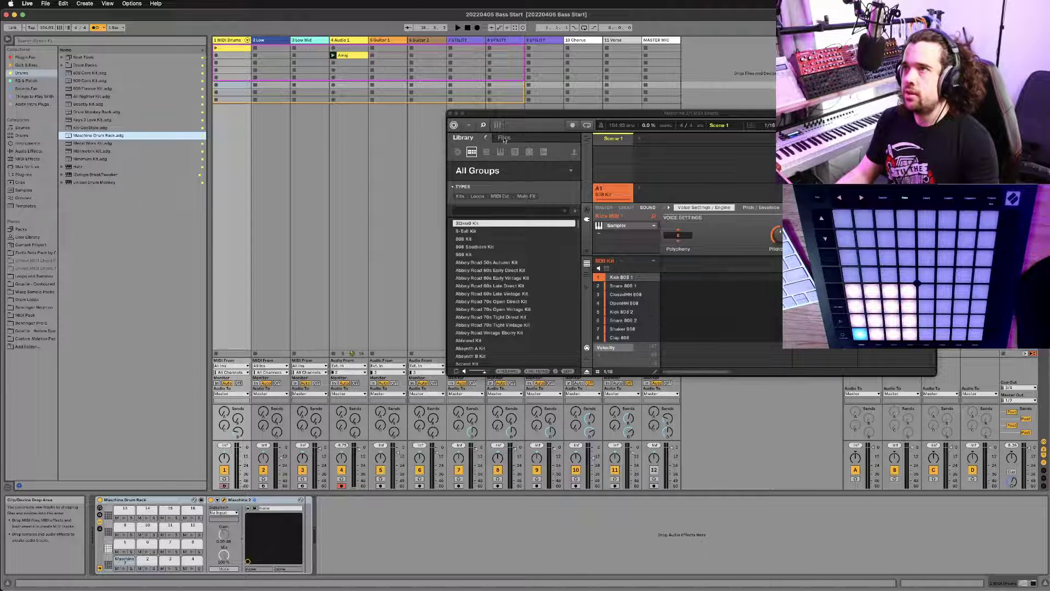
Step: Move the Maschine 2 window beside the browser and filter its group library to Kits of the Analog Kit type
{"action": "left_click_drag", "start_coordinate": [545, 116], "coordinate": [303, 116]}
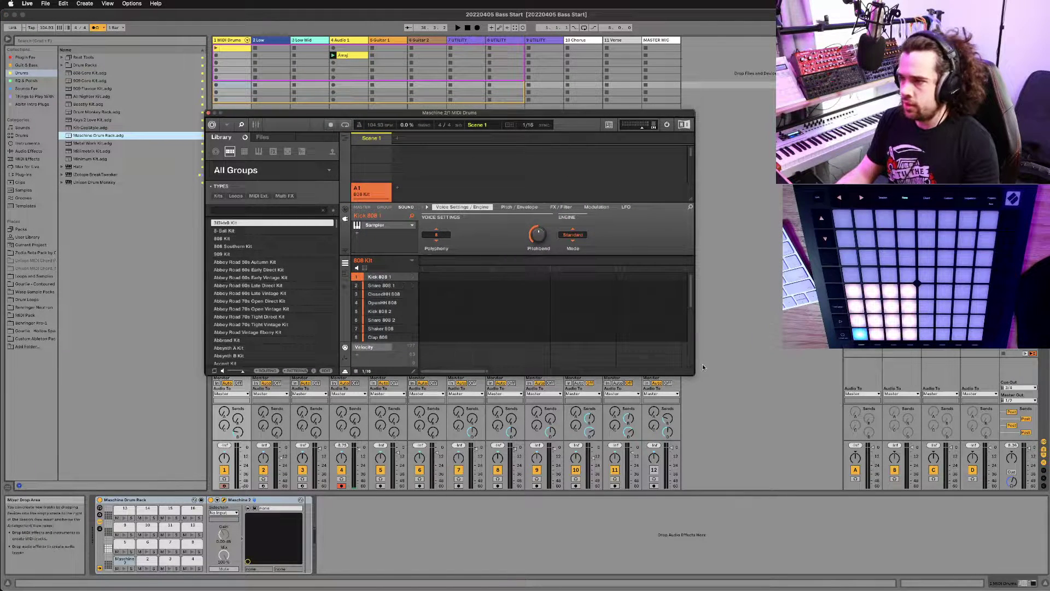
{"action": "left_click_drag", "start_coordinate": [365, 115], "coordinate": [353, 110]}
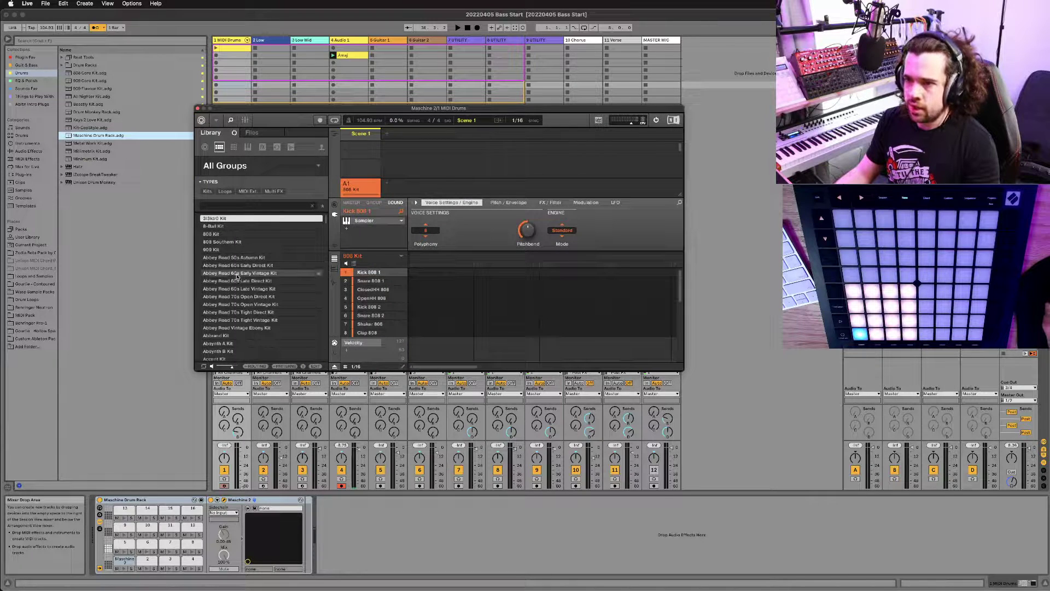
{"action": "left_click", "coordinate": [207, 191]}
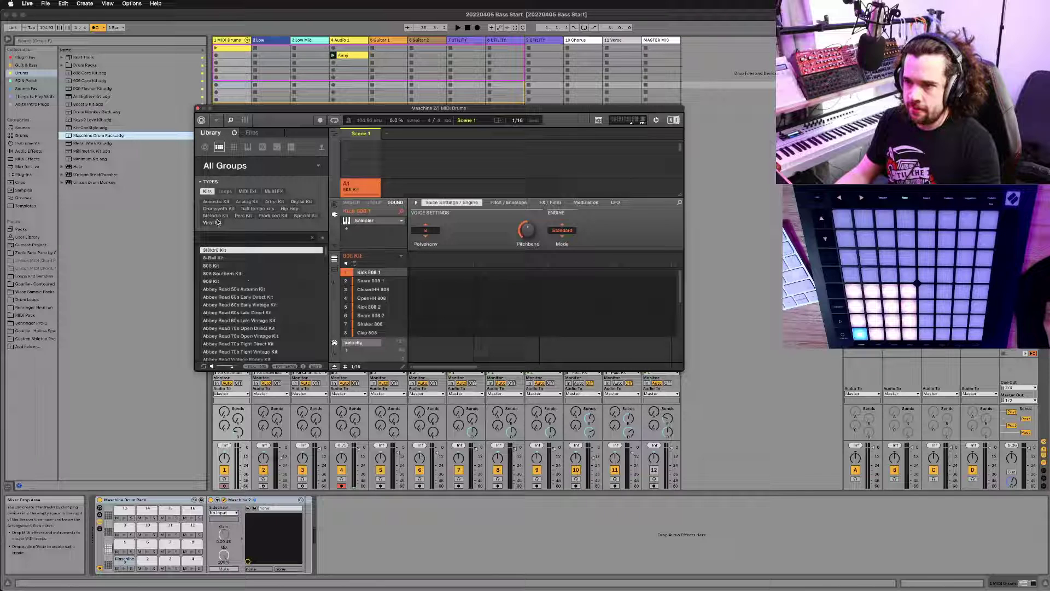
{"action": "left_click", "coordinate": [252, 202]}
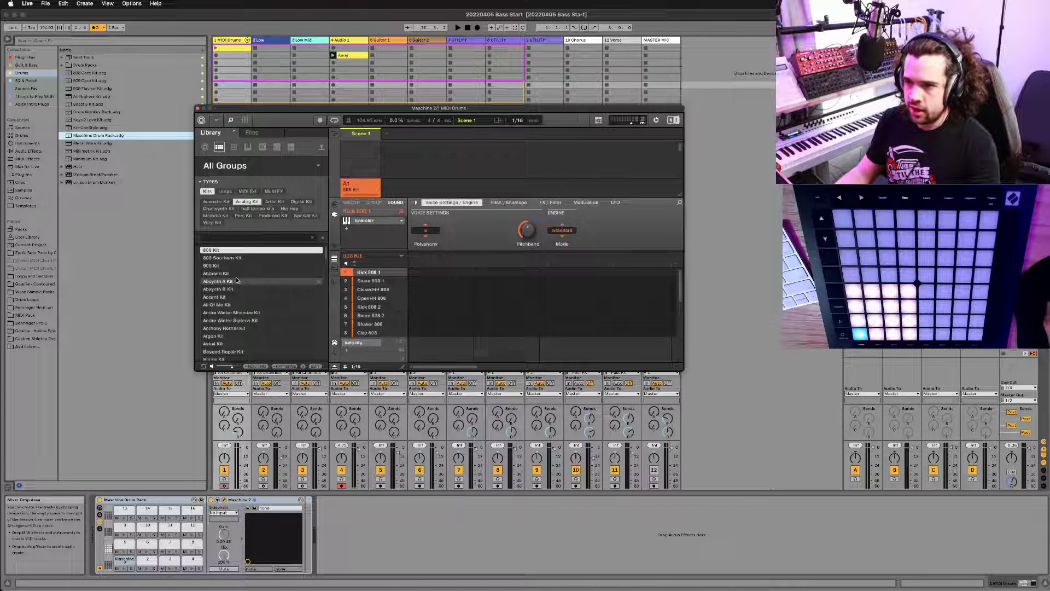
Step: Preview the Absynth A Kit, Absynth B Kit, and All Of Me Kit in the Maschine library
{"action": "left_click", "coordinate": [232, 281]}
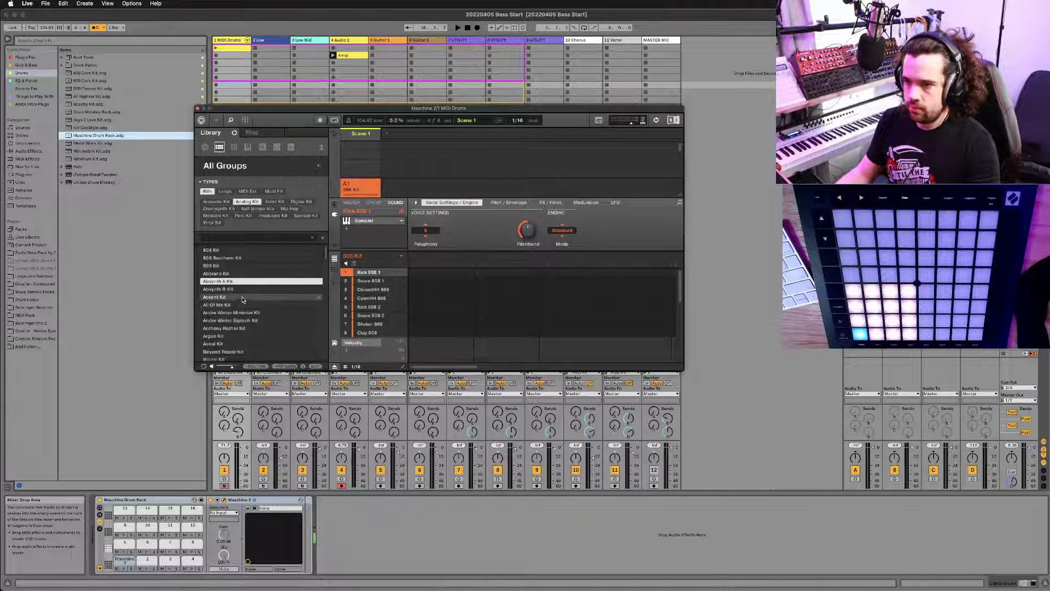
{"action": "left_click", "coordinate": [232, 289]}
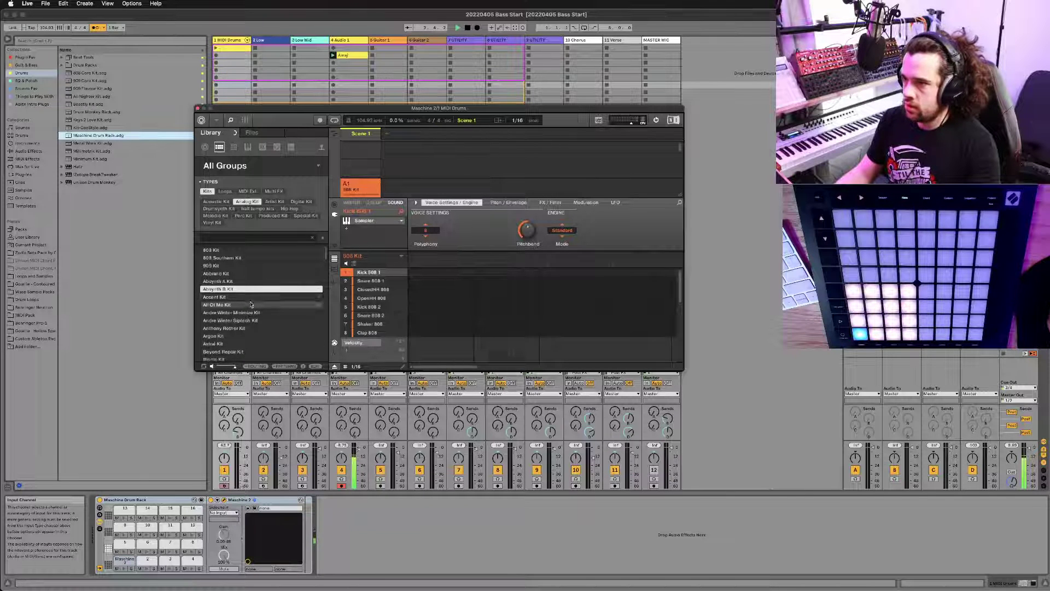
{"action": "left_click", "coordinate": [219, 480]}
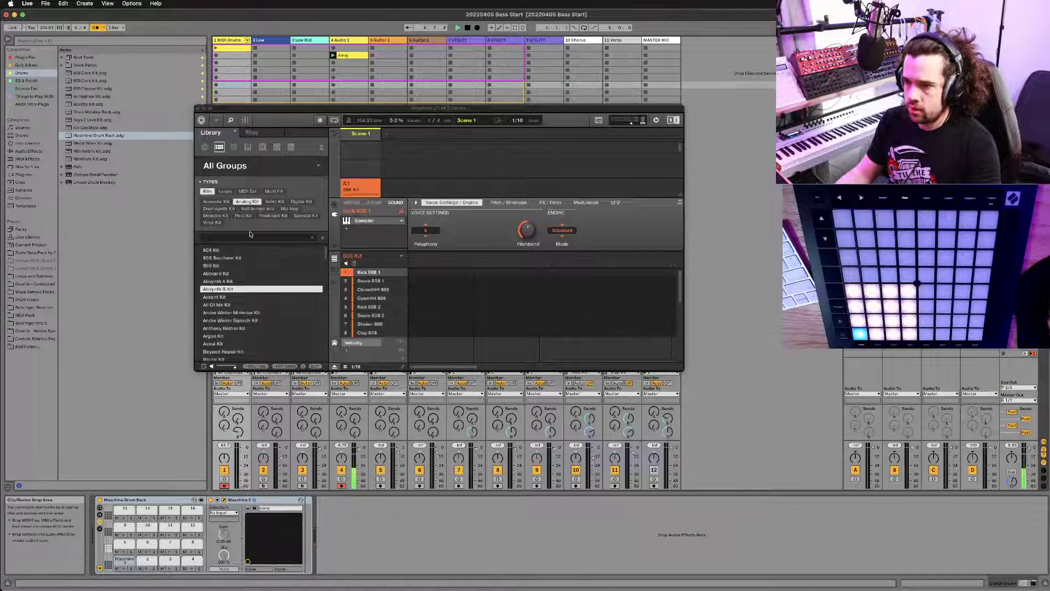
{"action": "left_click", "coordinate": [231, 312]}
{"action": "left_click", "coordinate": [231, 305]}
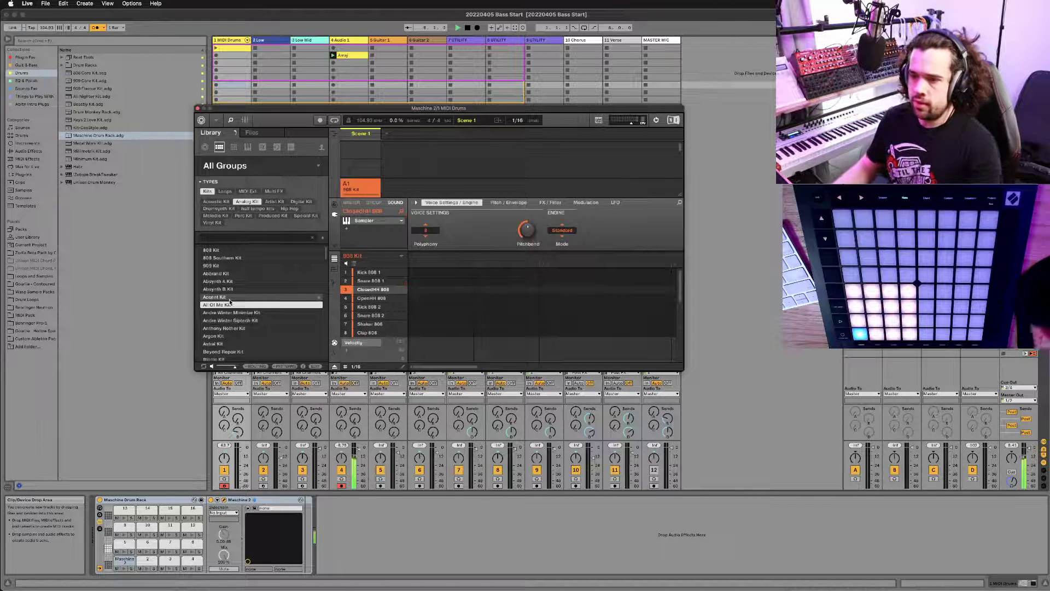
Step: Move the Maschine window away from the MIDI Drums track and try that track's monitoring set to In
{"action": "left_click_drag", "start_coordinate": [339, 108], "coordinate": [569, 97]}
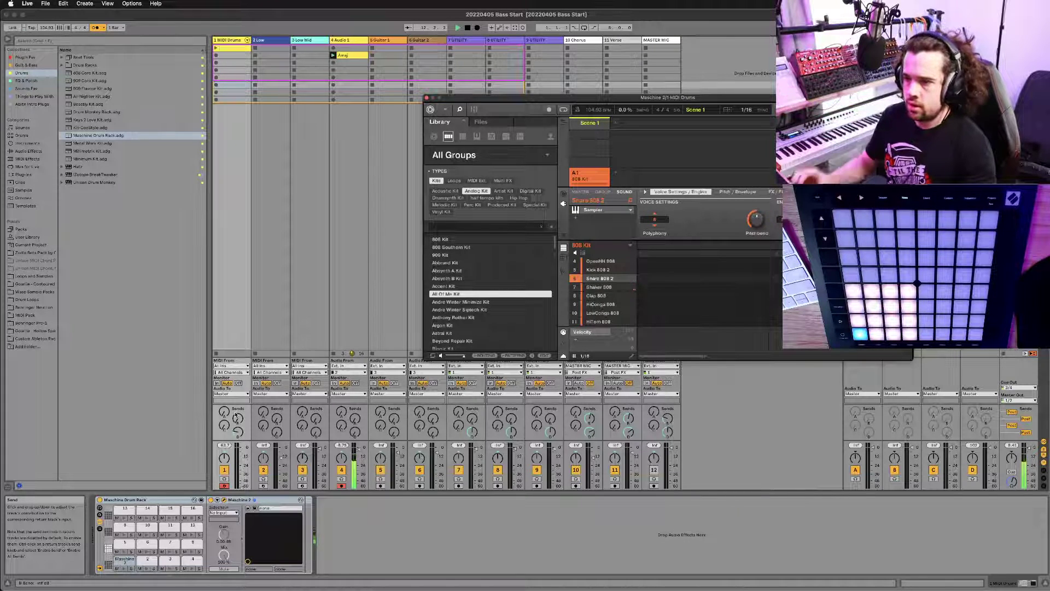
{"action": "left_click_drag", "start_coordinate": [597, 112], "coordinate": [591, 111]}
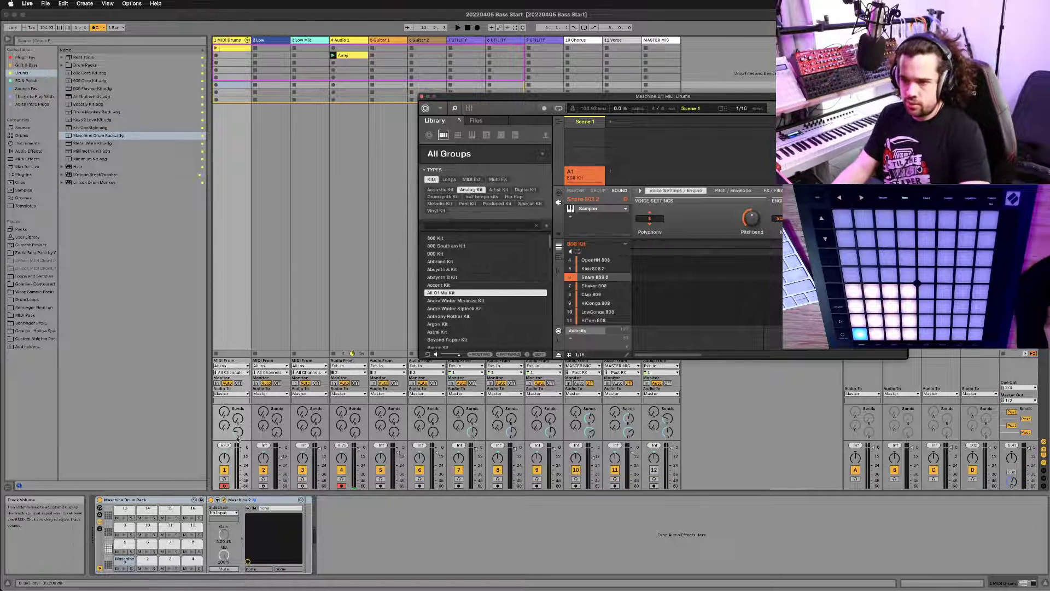
{"action": "left_click", "coordinate": [217, 384]}
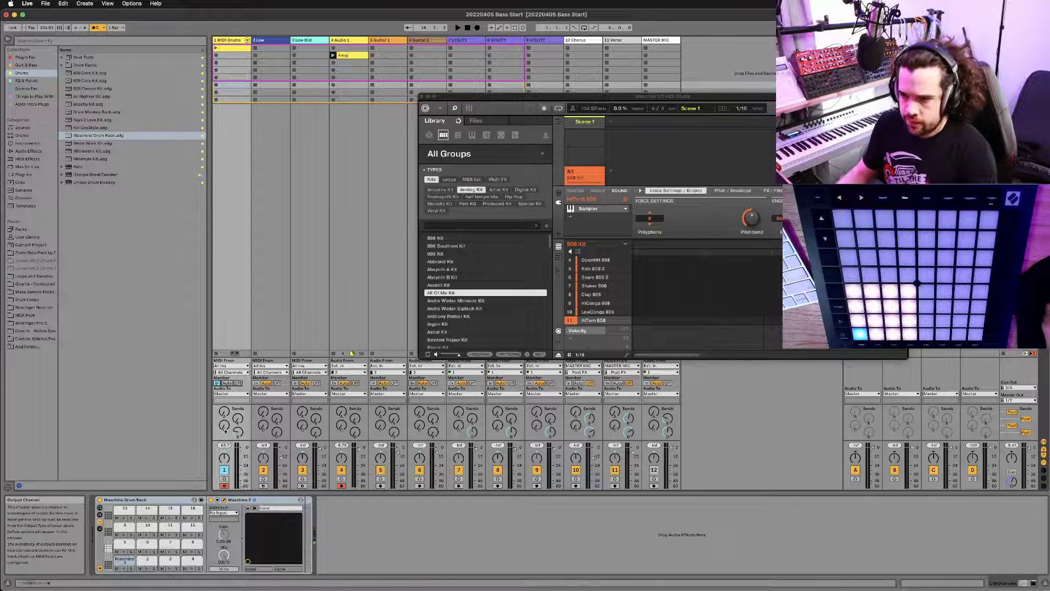
{"action": "left_click", "coordinate": [250, 499]}
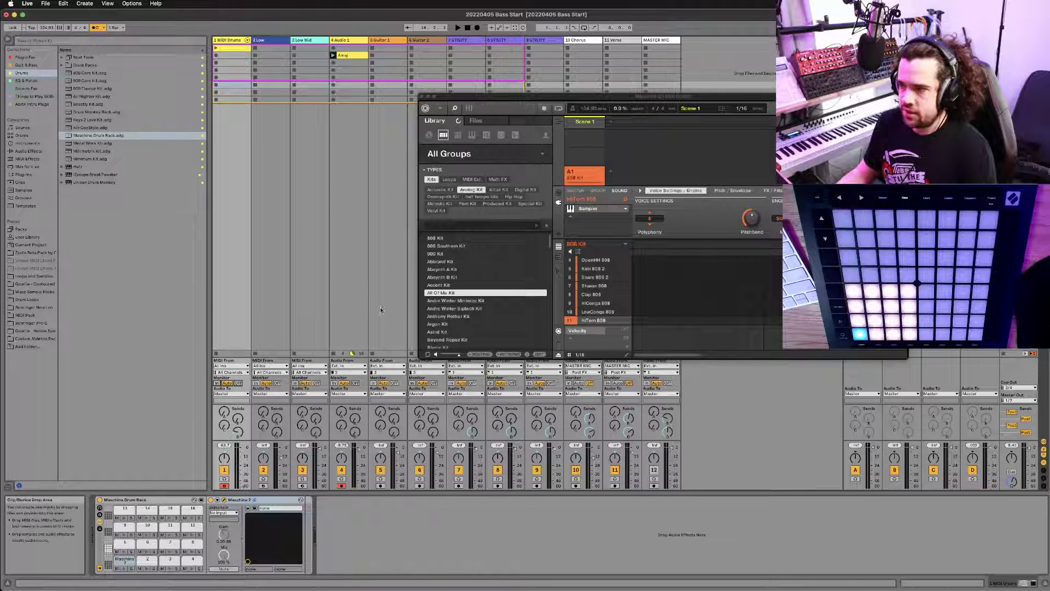
Step: Check the MIDI Drums track's MIDI input, input channel, and audio output routing choices
{"action": "left_click", "coordinate": [243, 366]}
{"action": "left_click", "coordinate": [243, 367]}
{"action": "left_click", "coordinate": [243, 367]}
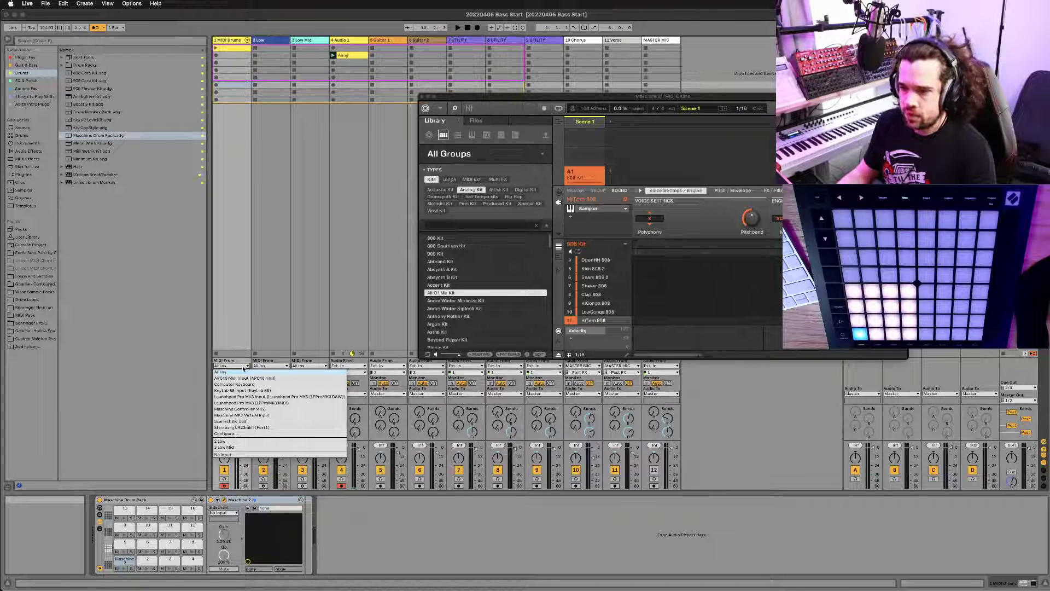
{"action": "left_click", "coordinate": [244, 372]}
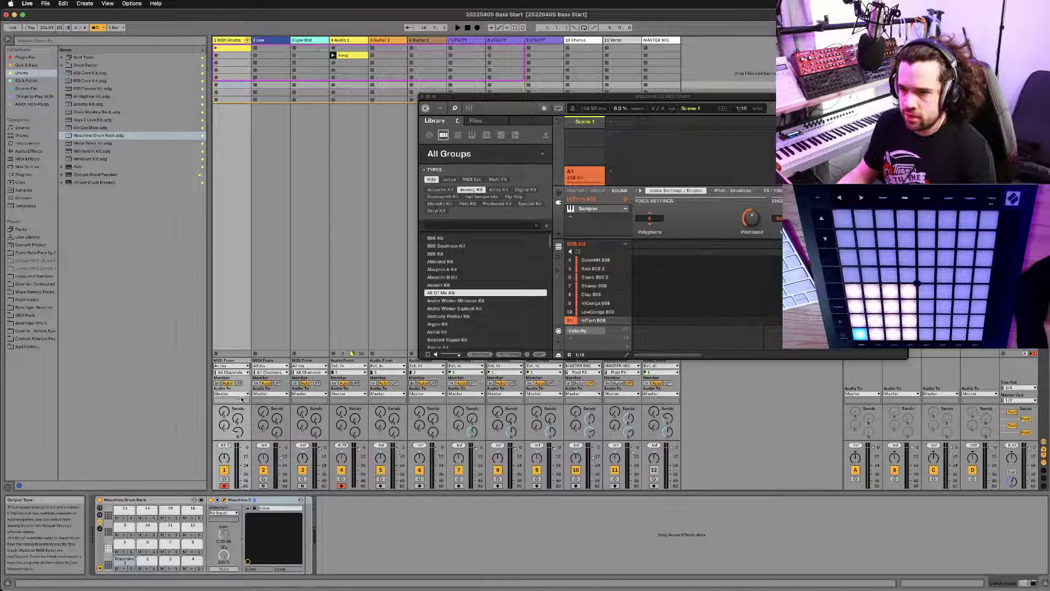
{"action": "left_click", "coordinate": [240, 394]}
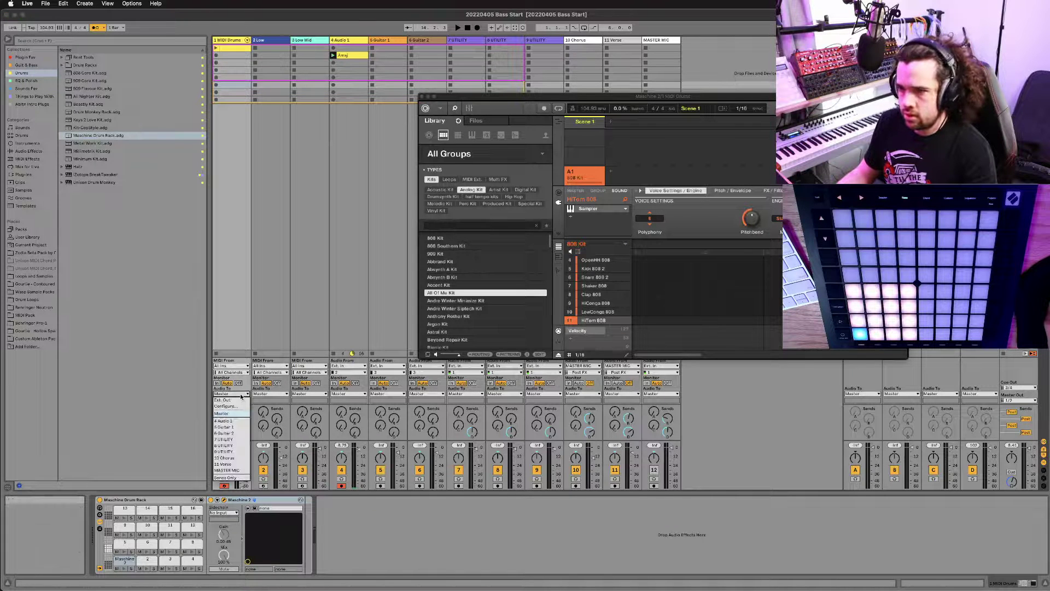
{"action": "left_click", "coordinate": [240, 394]}
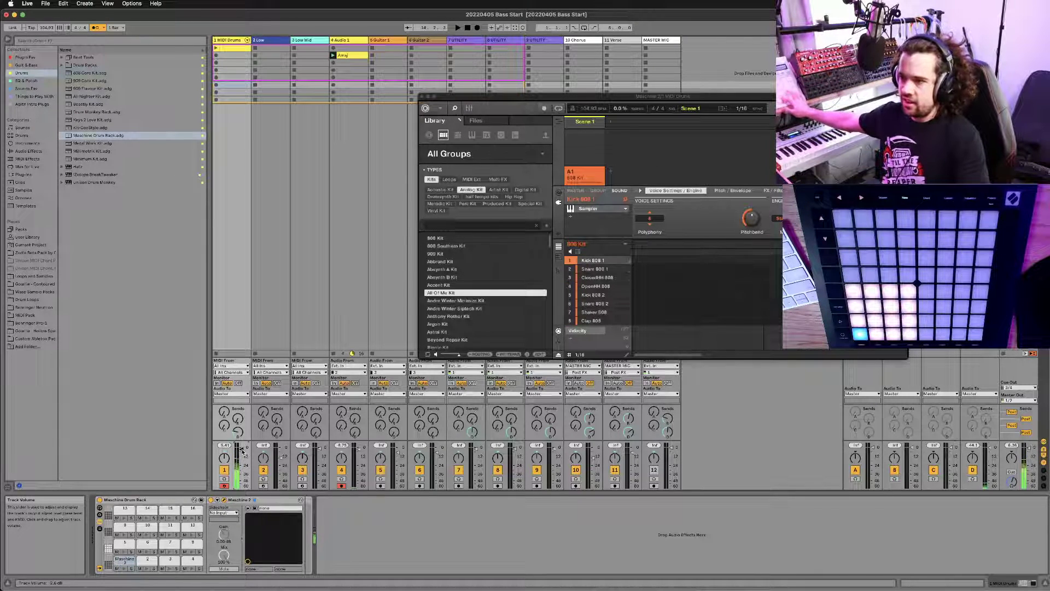
Step: Preview the Astral Kit in the Maschine library and start playback of the Live set
{"action": "left_click", "coordinate": [444, 332]}
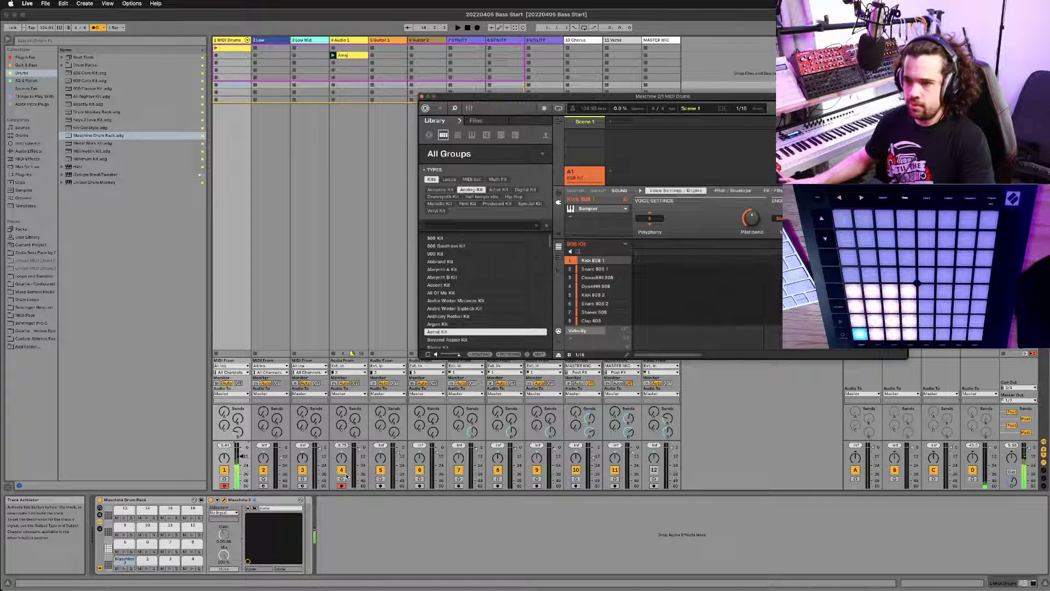
{"action": "key", "text": "space"}
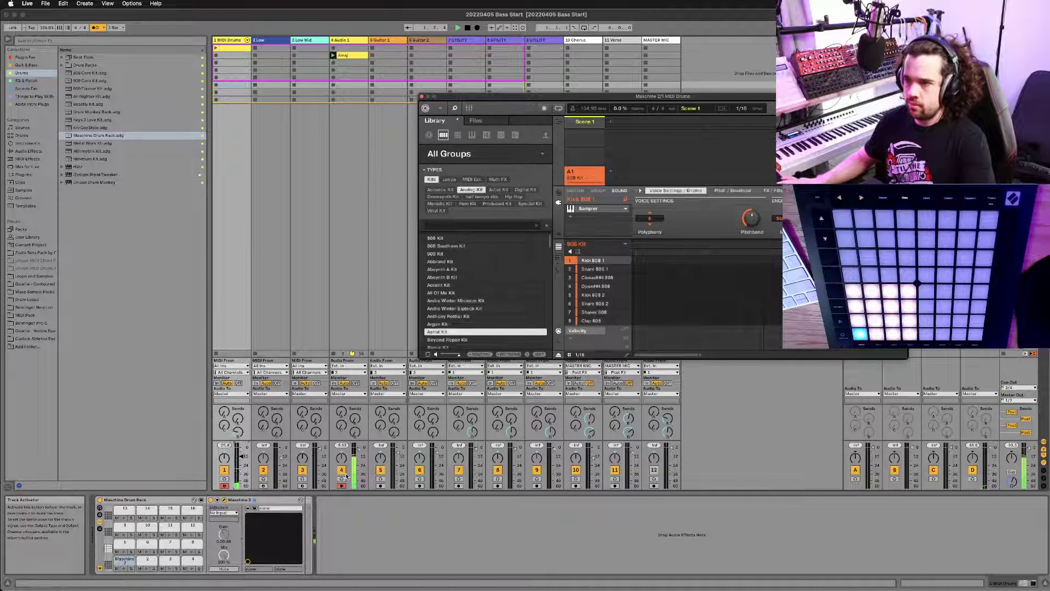
Step: Preview the Argon Kit, Beyond Repair Kit, and a few neighbouring analog kits in the Maschine library
{"action": "left_click", "coordinate": [464, 324]}
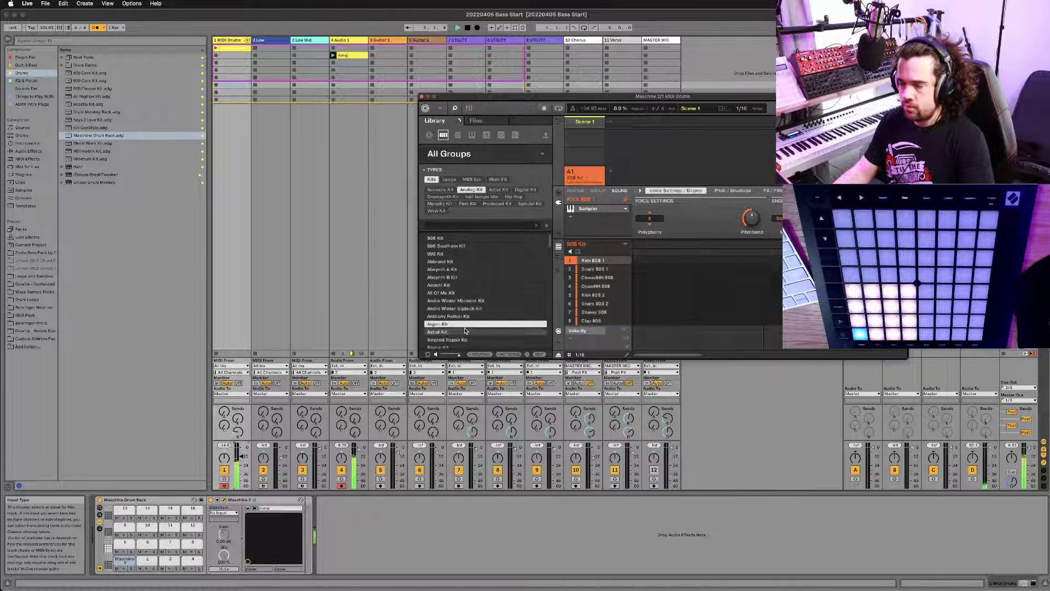
{"action": "scroll", "coordinate": [466, 316], "scroll_direction": "down", "scroll_amount": 3}
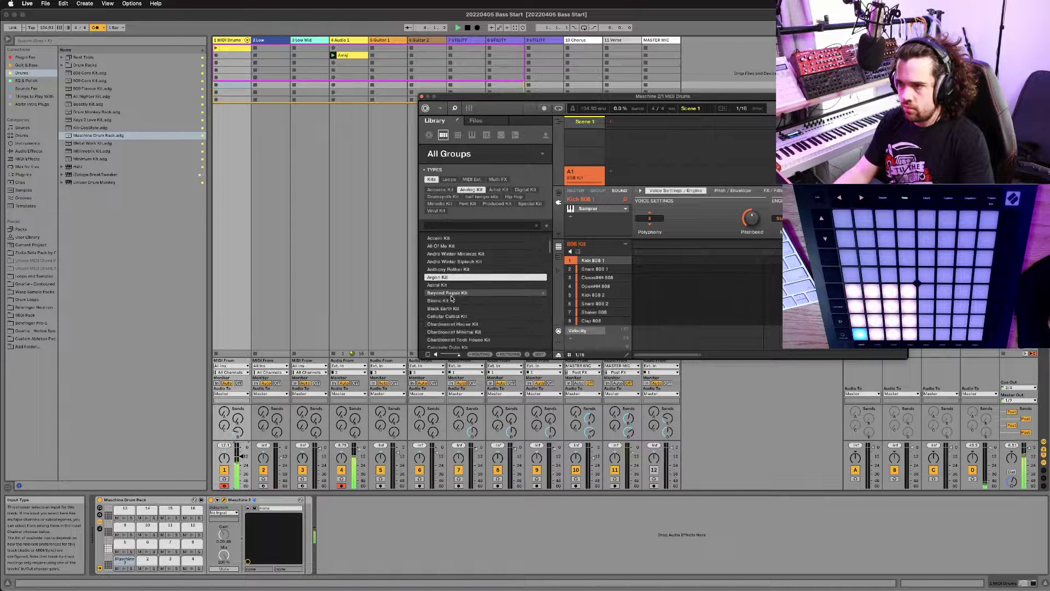
{"action": "left_click", "coordinate": [451, 295]}
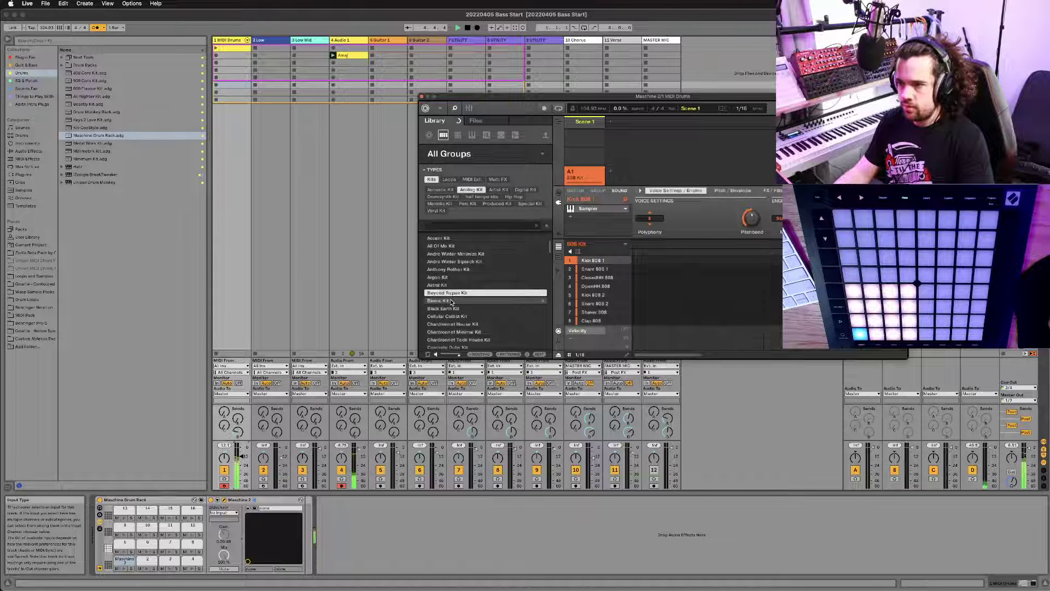
{"action": "left_click", "coordinate": [452, 301]}
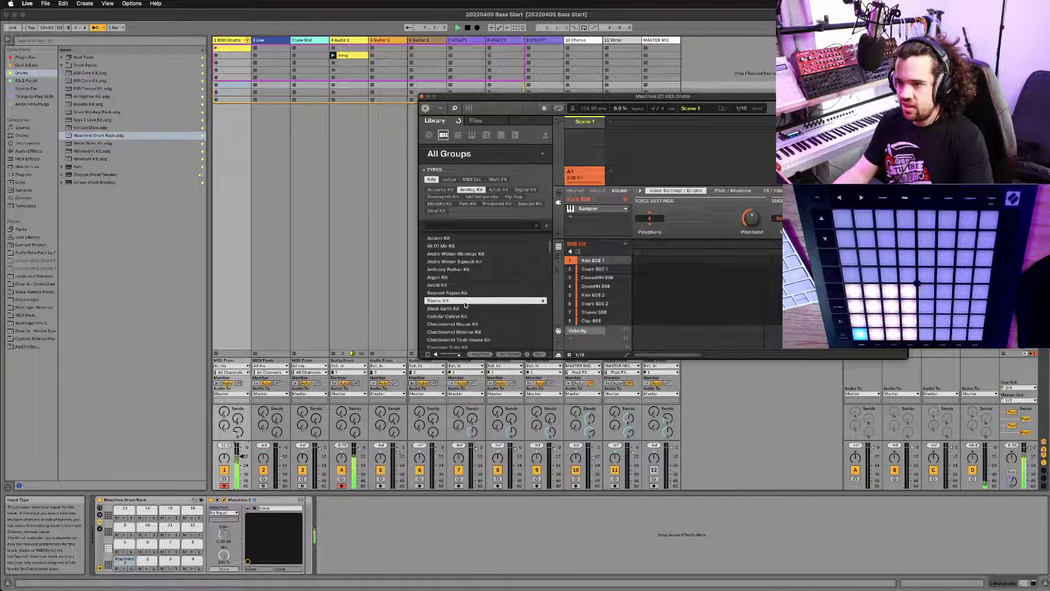
{"action": "left_click", "coordinate": [459, 317]}
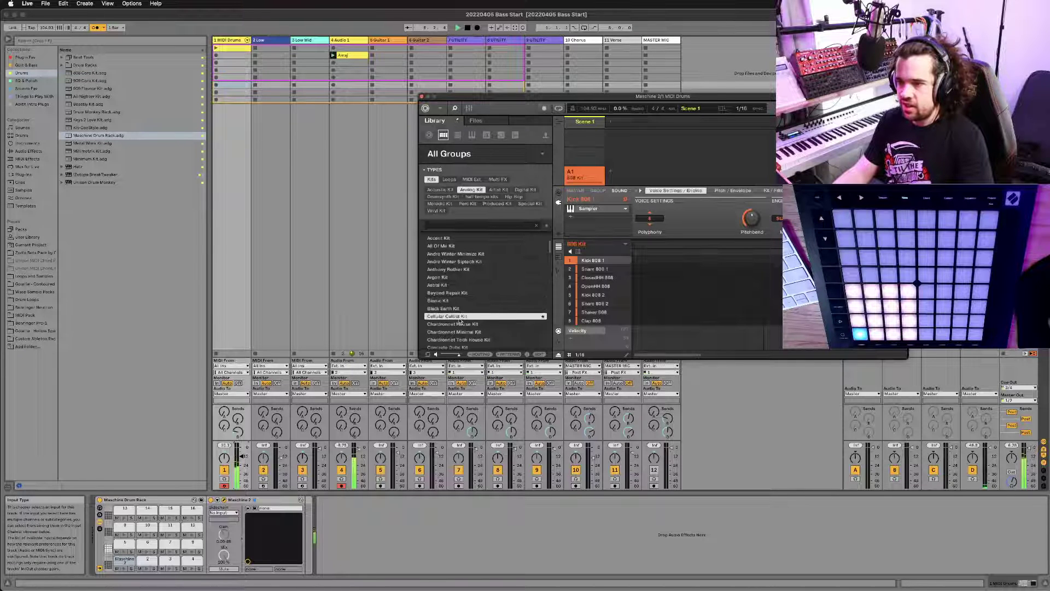
Step: Preview analog kits further down the Maschine library list, including the Fault Kit and Fabrika Kit
{"action": "scroll", "coordinate": [458, 306], "scroll_direction": "down", "scroll_amount": 2}
{"action": "scroll", "coordinate": [455, 285], "scroll_direction": "down", "scroll_amount": 6}
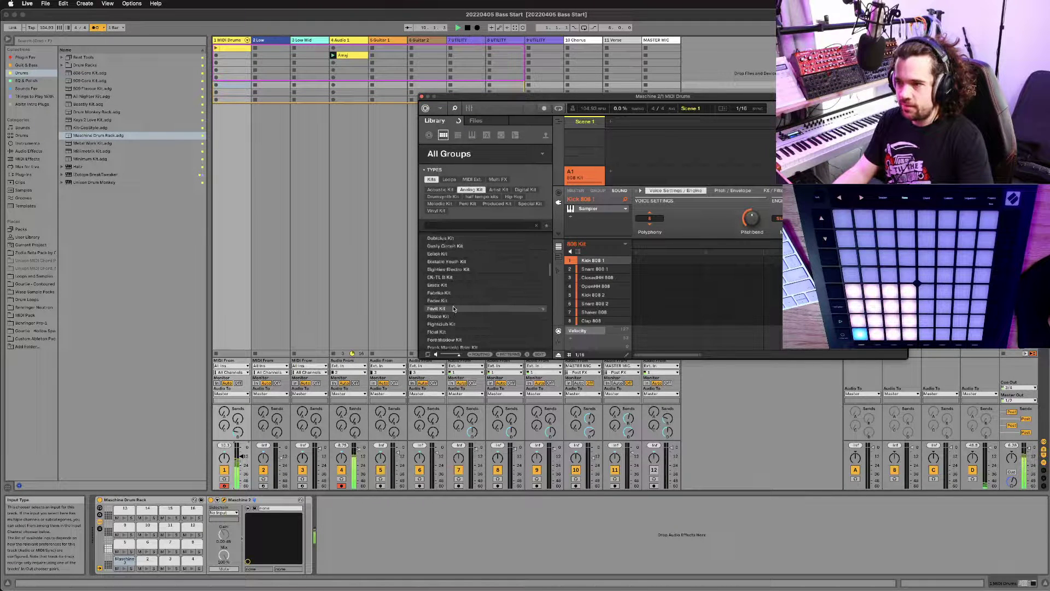
{"action": "left_click", "coordinate": [454, 309]}
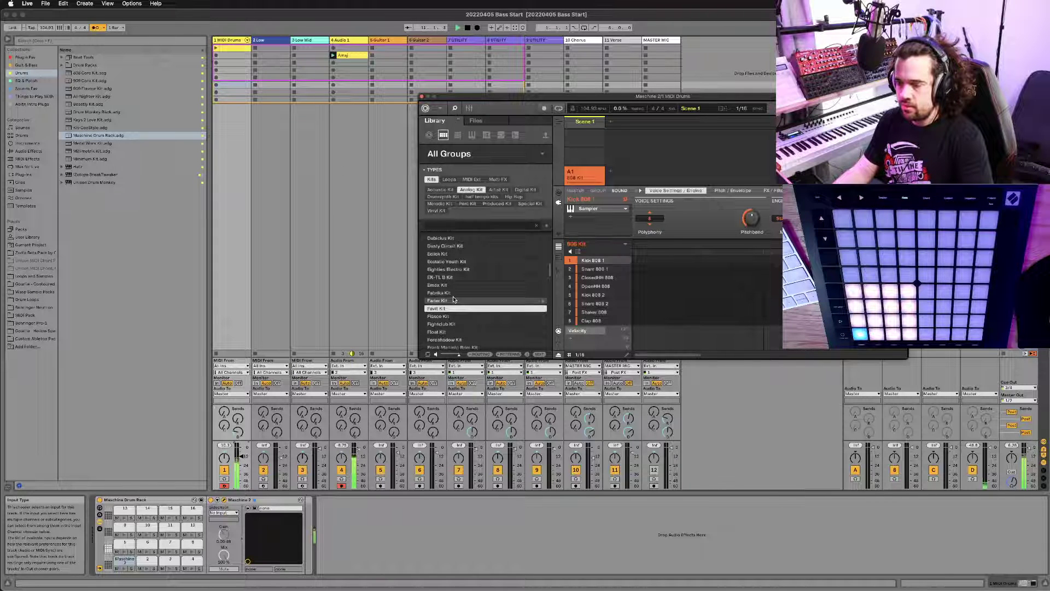
{"action": "left_click", "coordinate": [454, 294]}
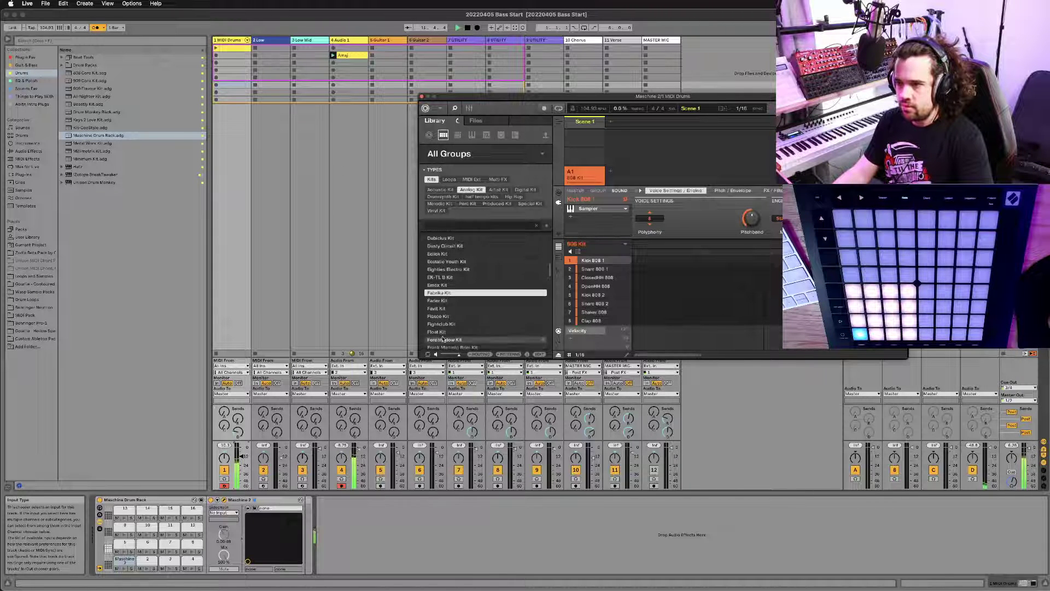
{"action": "scroll", "coordinate": [446, 325], "scroll_direction": "down", "scroll_amount": 3}
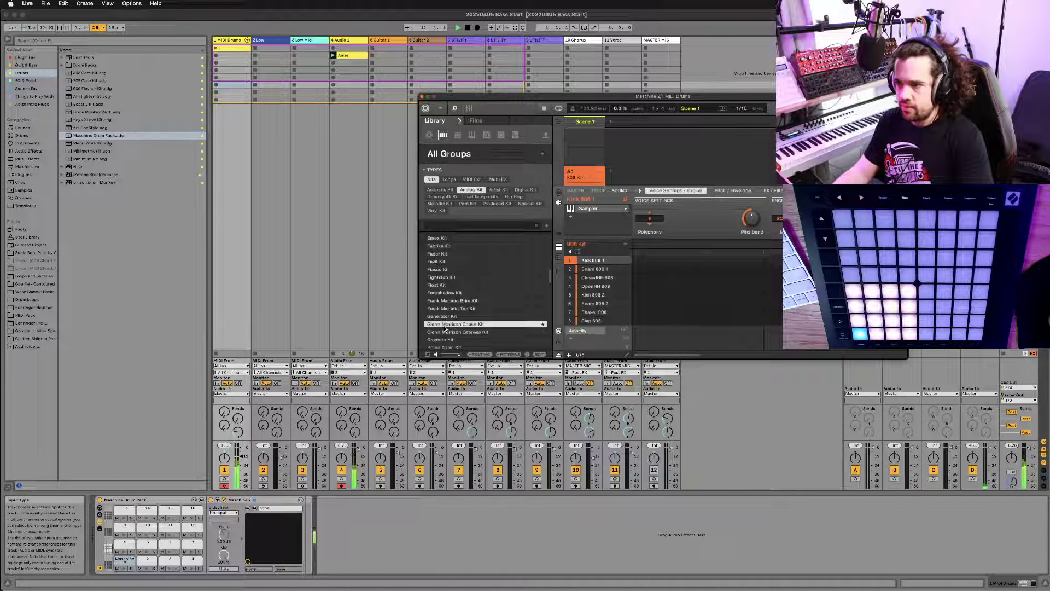
{"action": "scroll", "coordinate": [446, 329], "scroll_direction": "down", "scroll_amount": 2}
{"action": "left_click", "coordinate": [447, 309]}
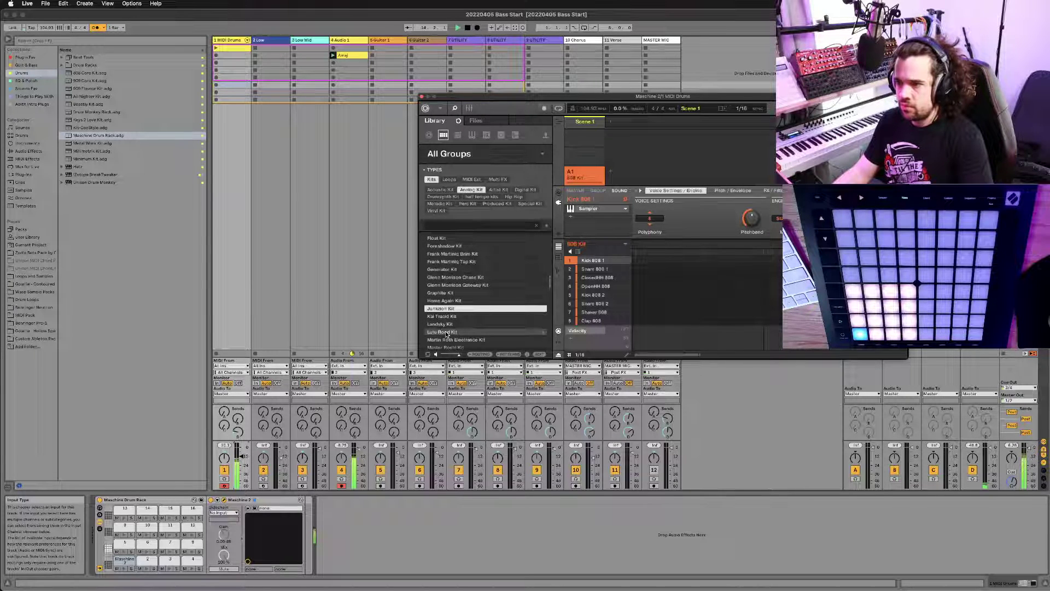
{"action": "left_click", "coordinate": [446, 332]}
{"action": "scroll", "coordinate": [446, 331], "scroll_direction": "down", "scroll_amount": 1}
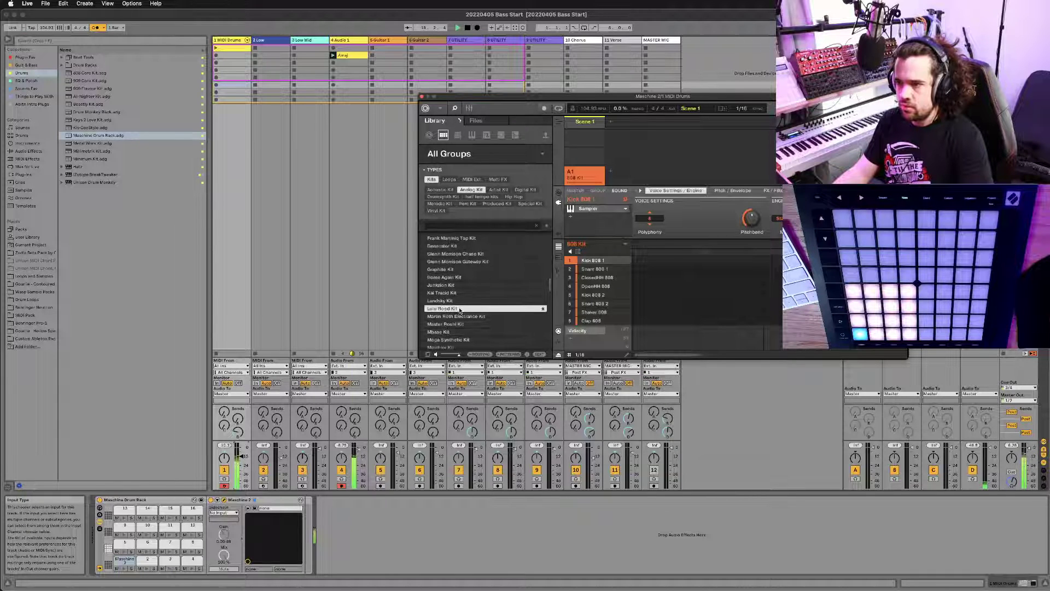
Step: Filter the Maschine groups by Artist Kit and preview several kits, including Andre Winter Minimize, Anthony Rother, and Chardronnet Dub House
{"action": "left_click", "coordinate": [496, 190]}
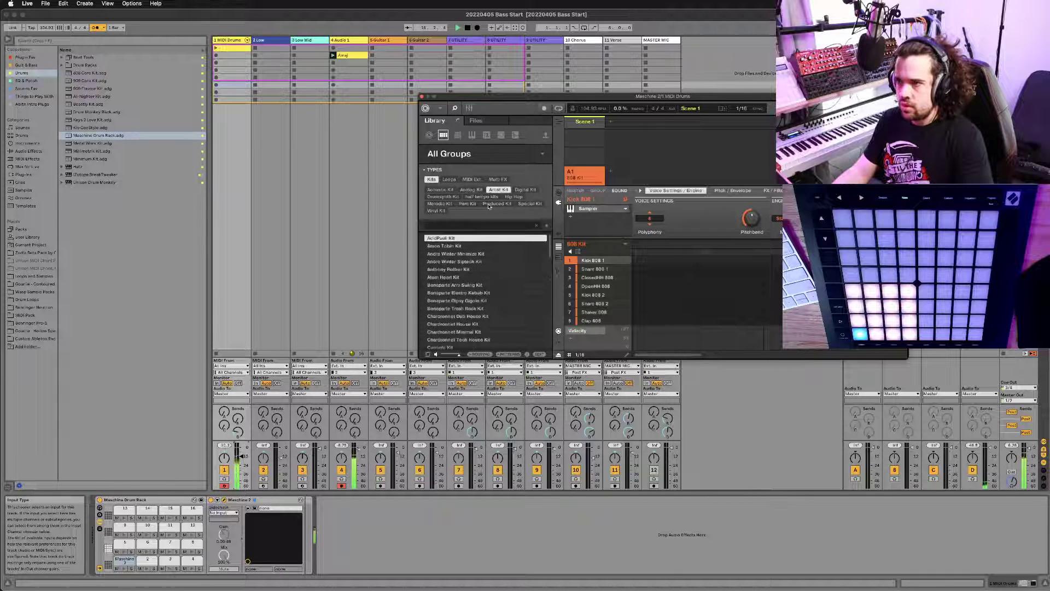
{"action": "left_click", "coordinate": [469, 254]}
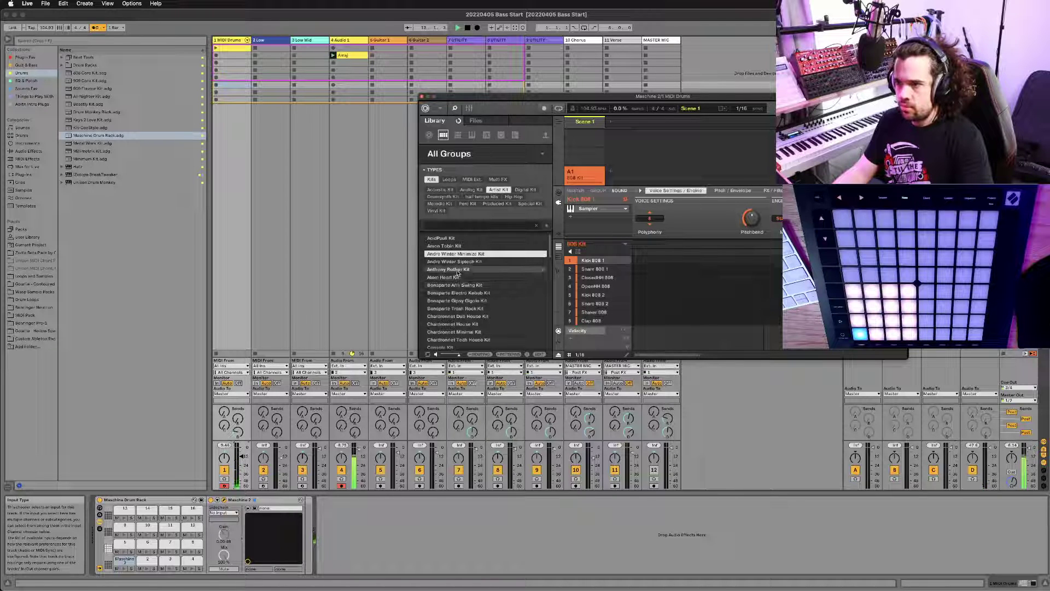
{"action": "left_click", "coordinate": [458, 271]}
{"action": "left_click", "coordinate": [457, 278]}
{"action": "scroll", "coordinate": [457, 282], "scroll_direction": "down", "scroll_amount": 4}
{"action": "left_click", "coordinate": [456, 286]}
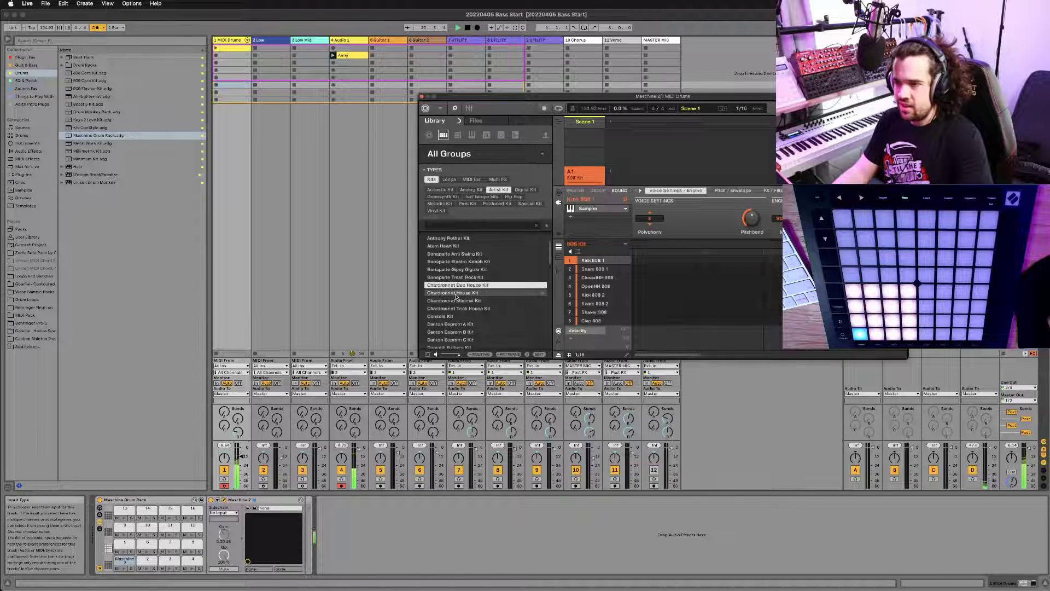
{"action": "left_click", "coordinate": [441, 333]}
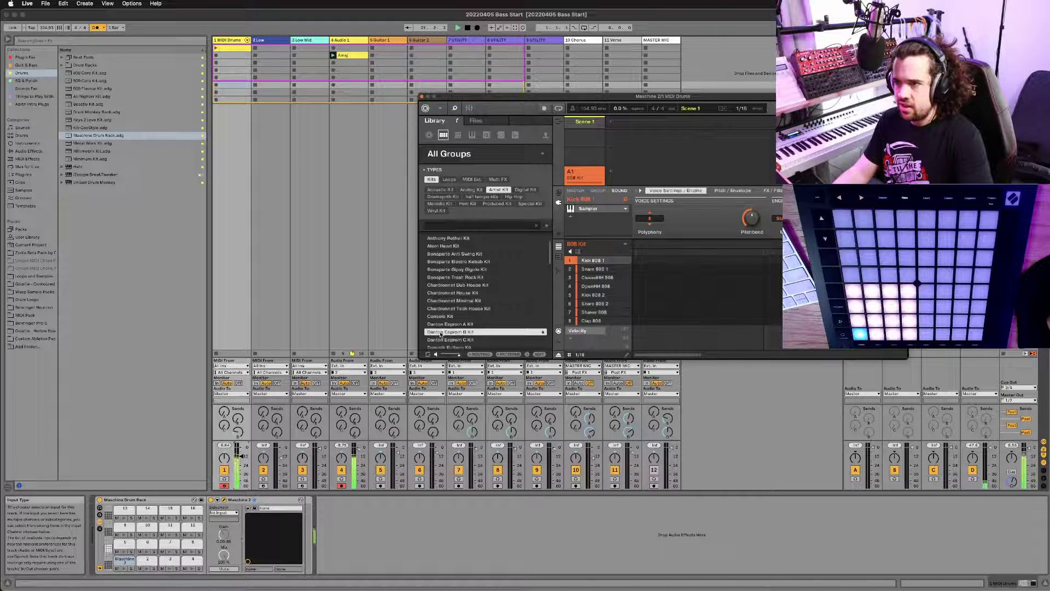
Step: Filter the Maschine groups by Vinyl Kit and preview the Delight, Dub Tap B, Dusty, Funk, and Grid Bugs kits
{"action": "left_click", "coordinate": [436, 212]}
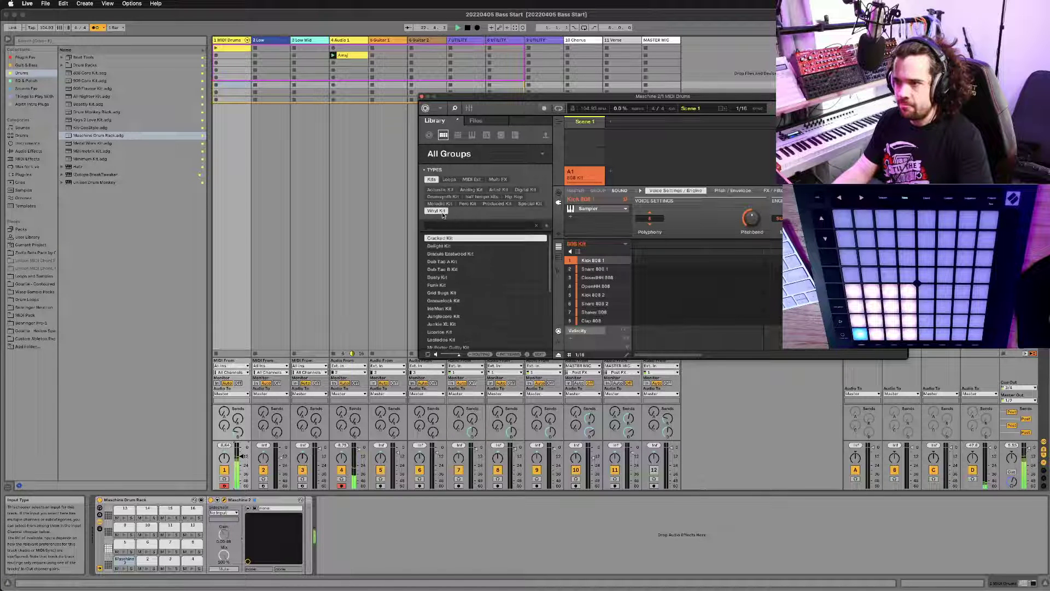
{"action": "left_click", "coordinate": [455, 247]}
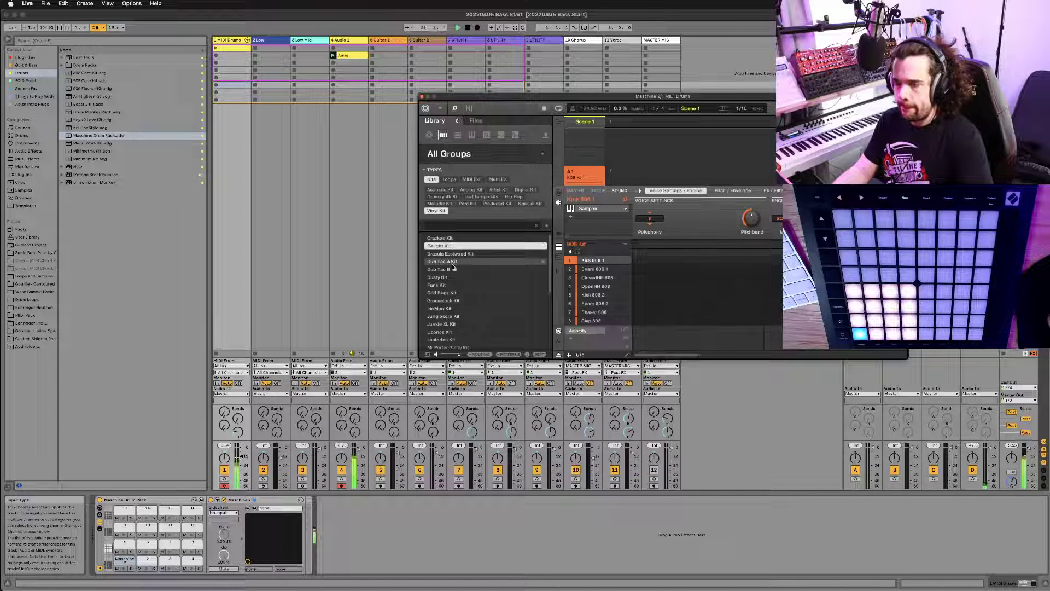
{"action": "left_click", "coordinate": [453, 270]}
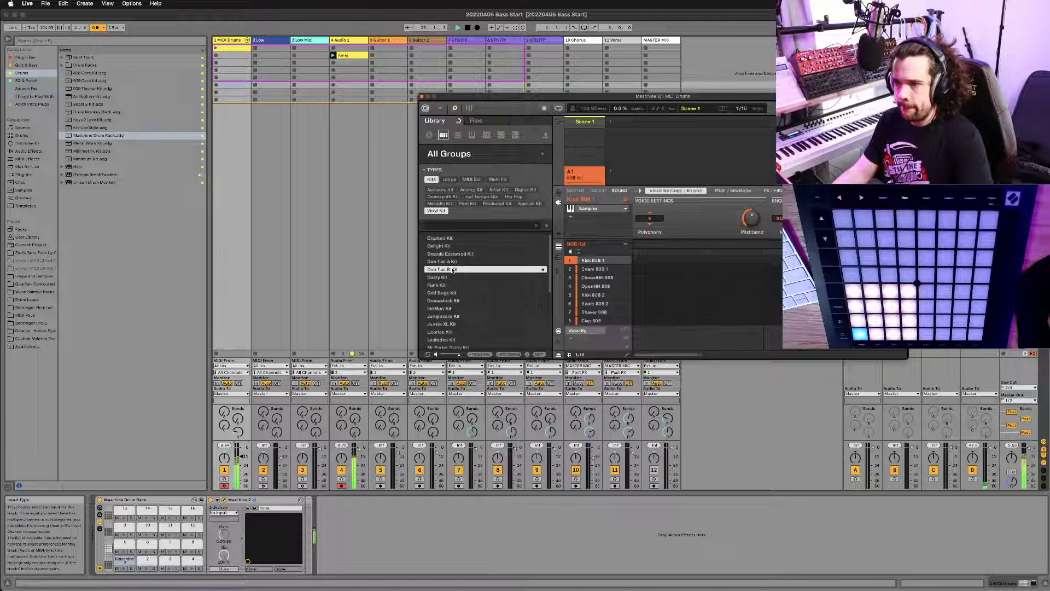
{"action": "left_click", "coordinate": [453, 277]}
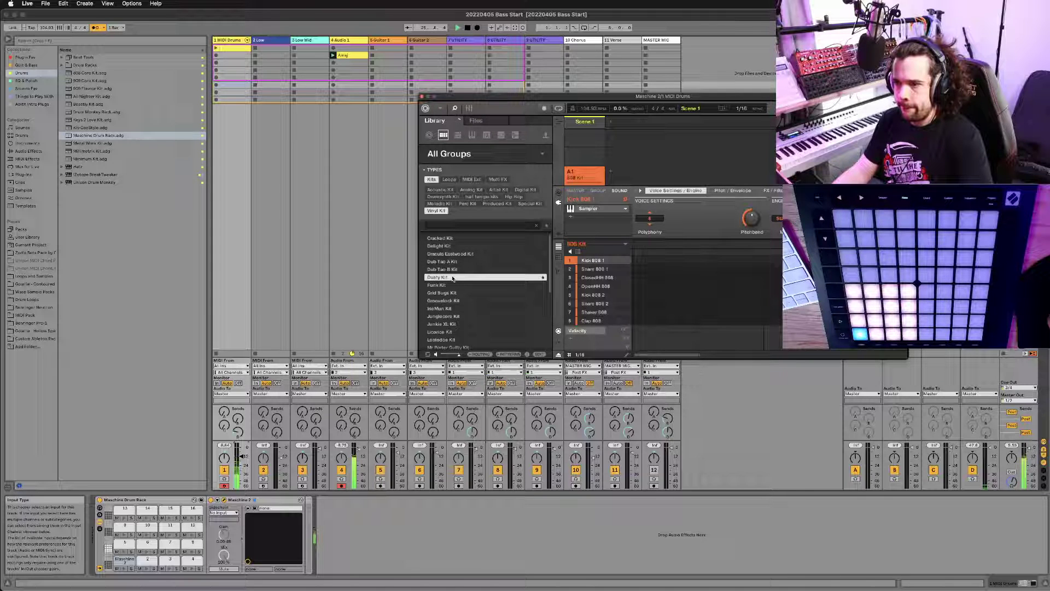
{"action": "left_click", "coordinate": [455, 285]}
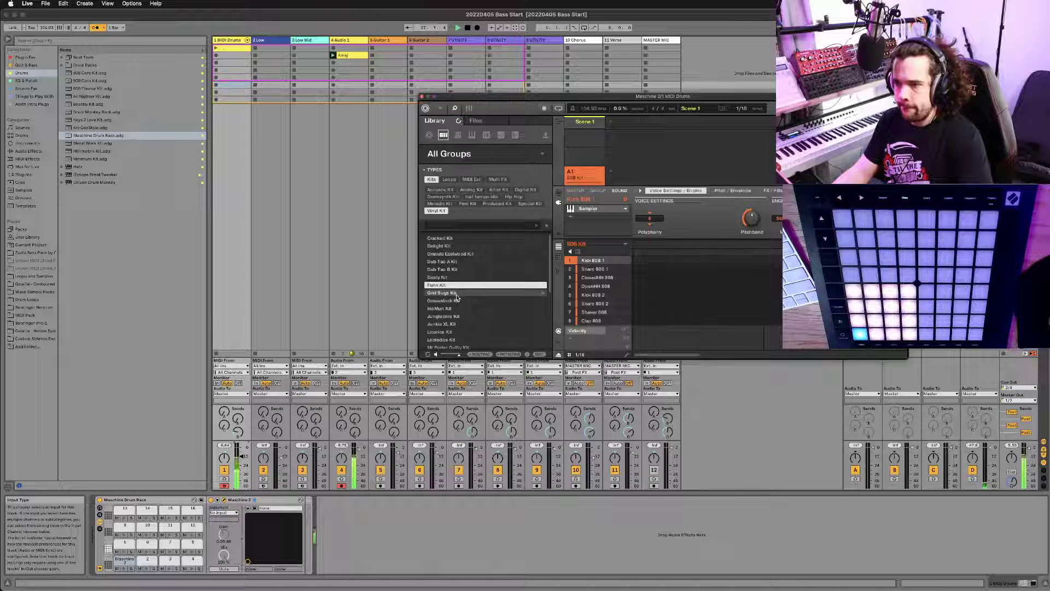
{"action": "left_click", "coordinate": [456, 293]}
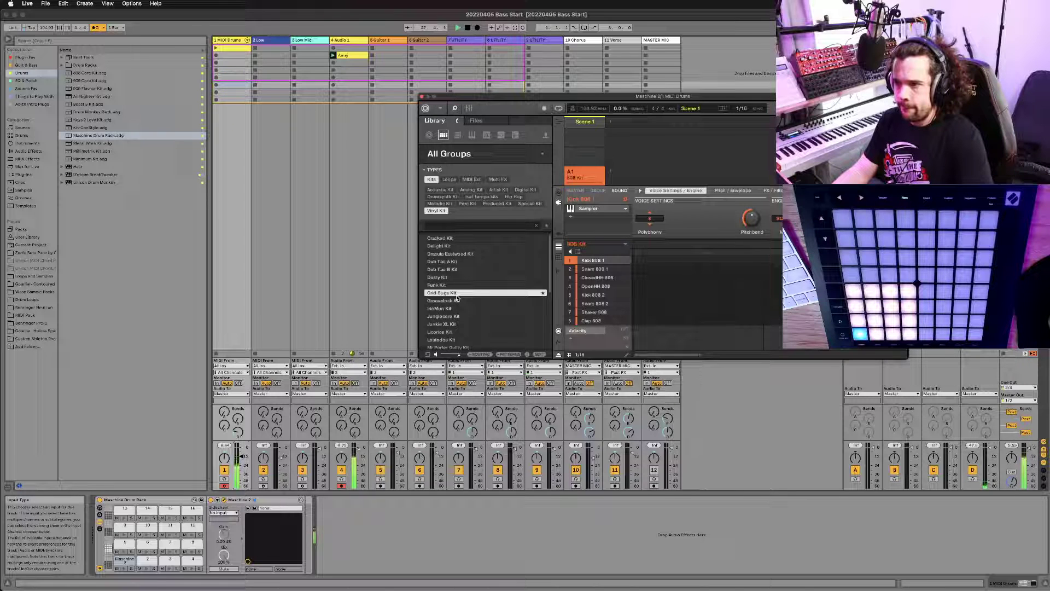
Step: Preview one more vinyl kit and load the Mr Porter Ransom Kit into Maschine group A1
{"action": "left_click", "coordinate": [458, 333]}
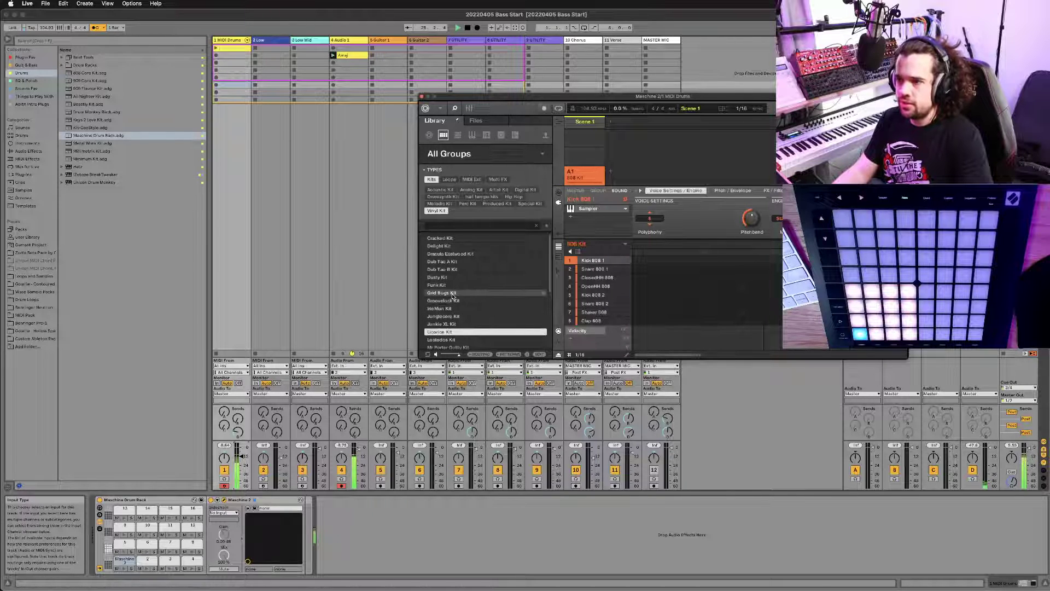
{"action": "scroll", "coordinate": [453, 307], "scroll_direction": "down", "scroll_amount": 3}
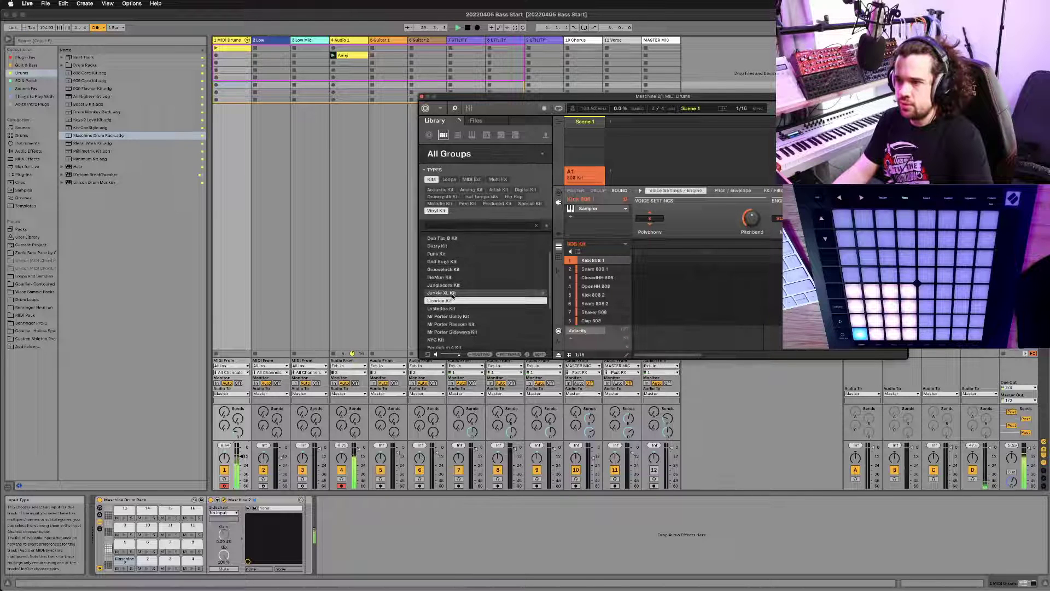
{"action": "left_click", "coordinate": [453, 326]}
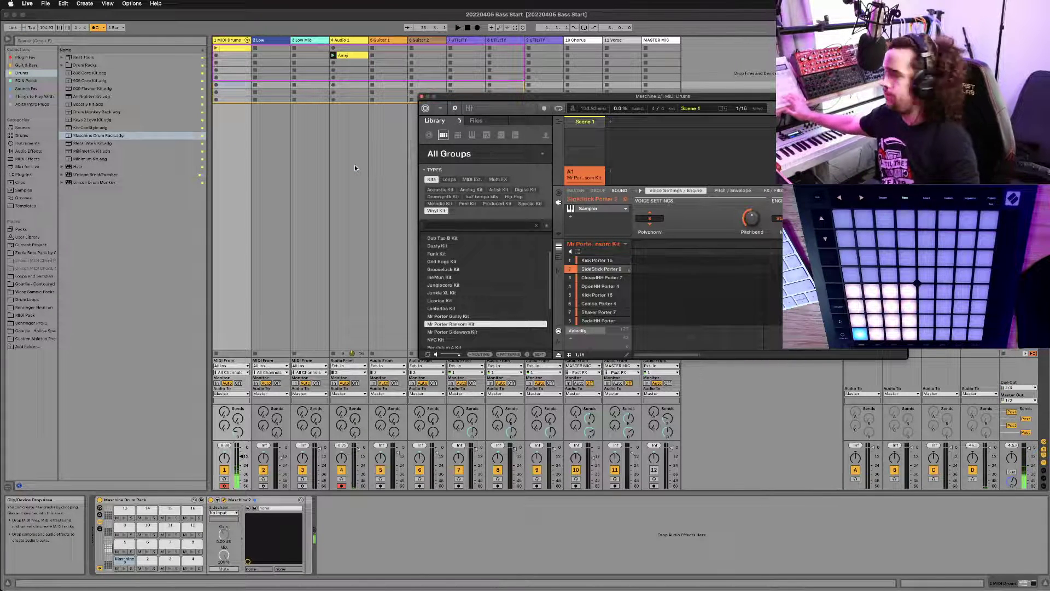
Step: Search Live's browser for "midi", add the Velocity effect before the Maschine Drum Rack, and raise its Out Low value
{"action": "left_click", "coordinate": [357, 510]}
{"action": "key", "text": "super+f"}
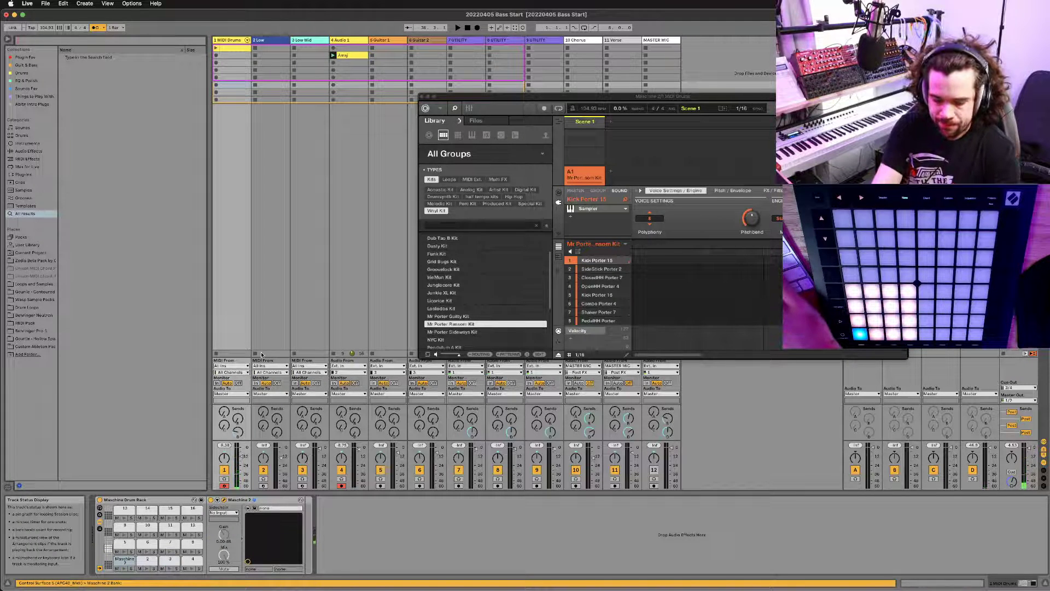
{"action": "type", "text": "midi"}
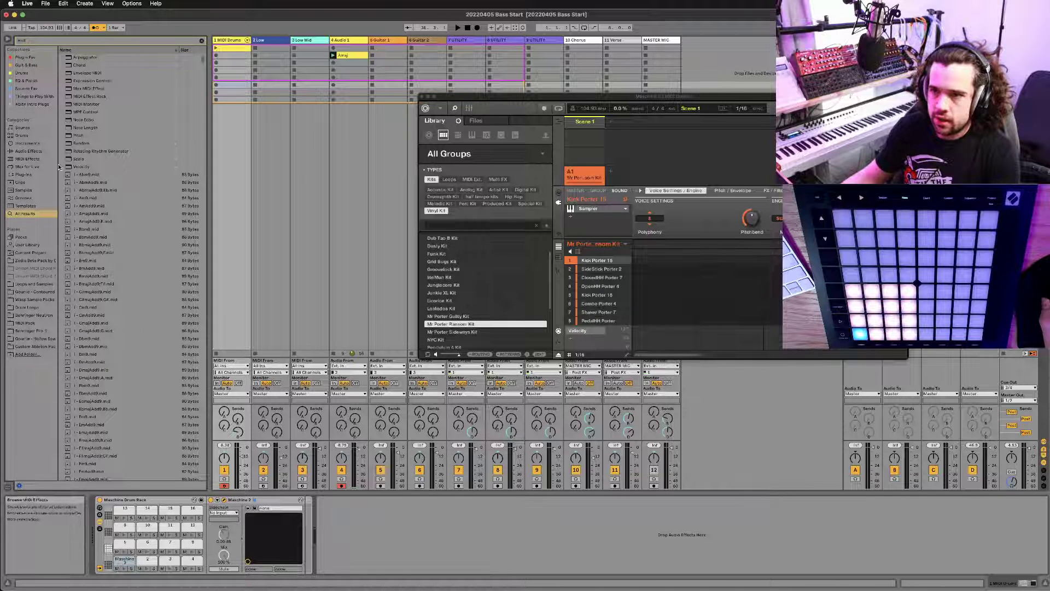
{"action": "double_click", "coordinate": [77, 166]}
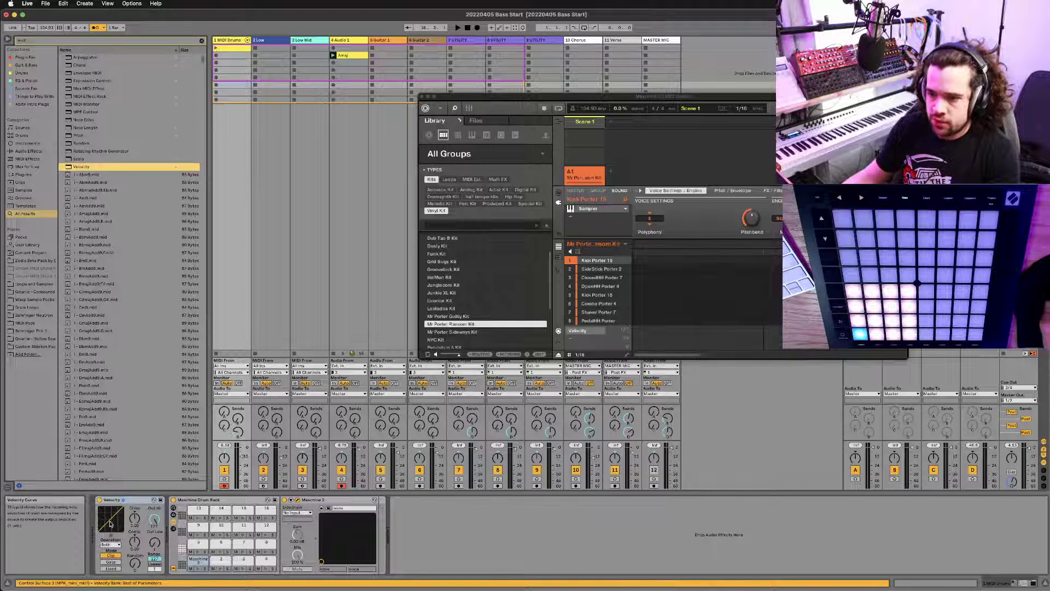
{"action": "left_click", "coordinate": [153, 543]}
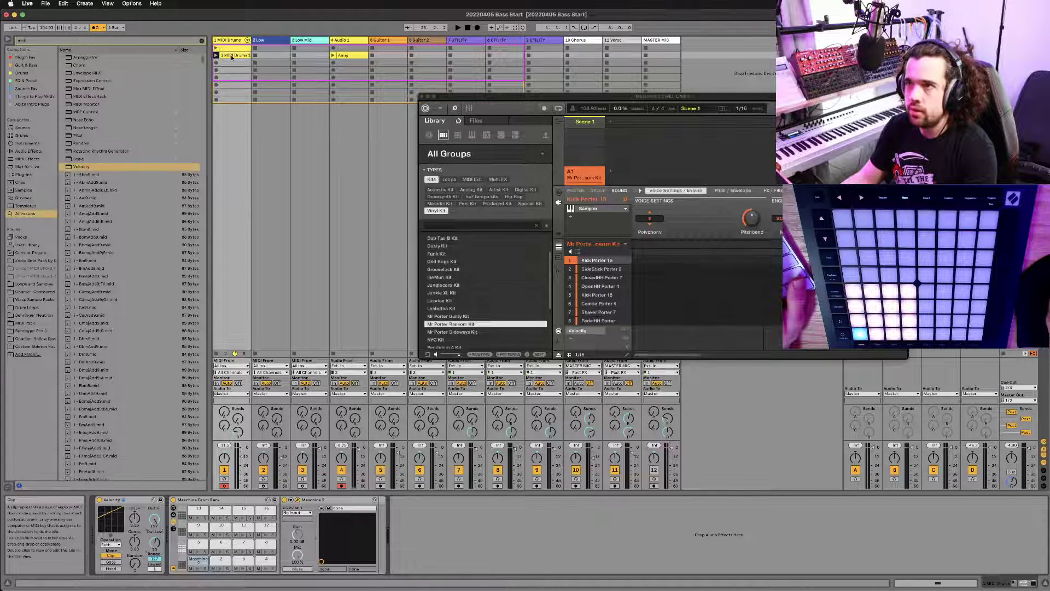
Step: Replace the recorded MIDI Drums clip with a new take in the same slot and open it for note editing
{"action": "key", "text": "Delete"}
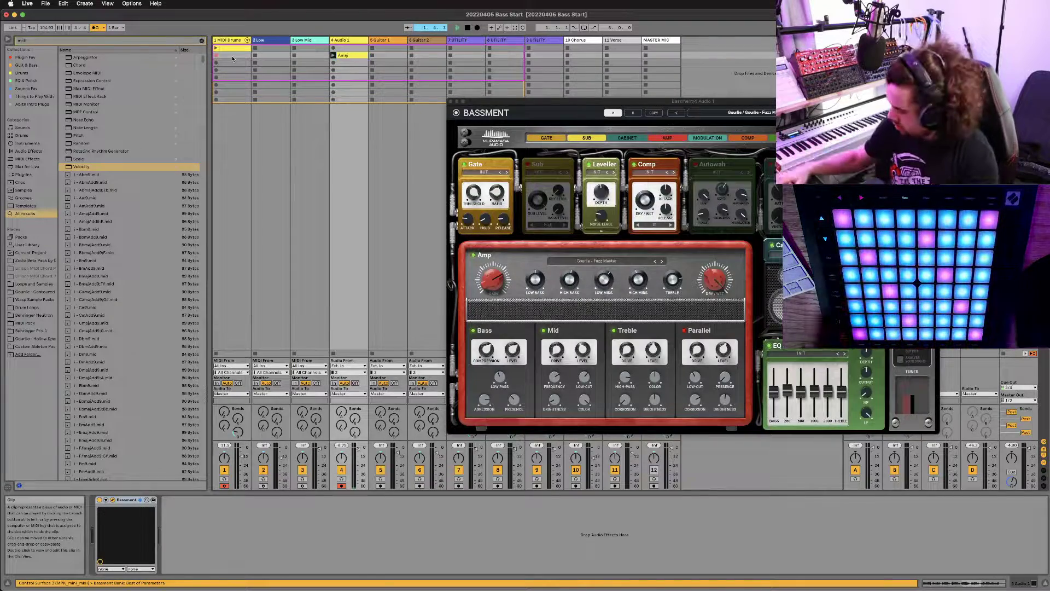
{"action": "left_click", "coordinate": [232, 54]}
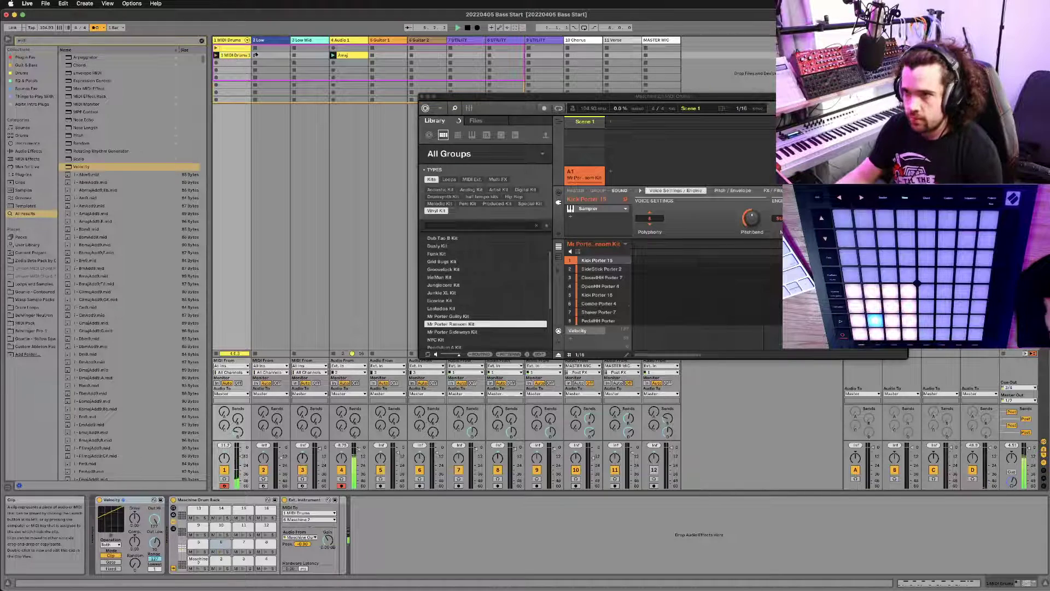
{"action": "double_click", "coordinate": [233, 57]}
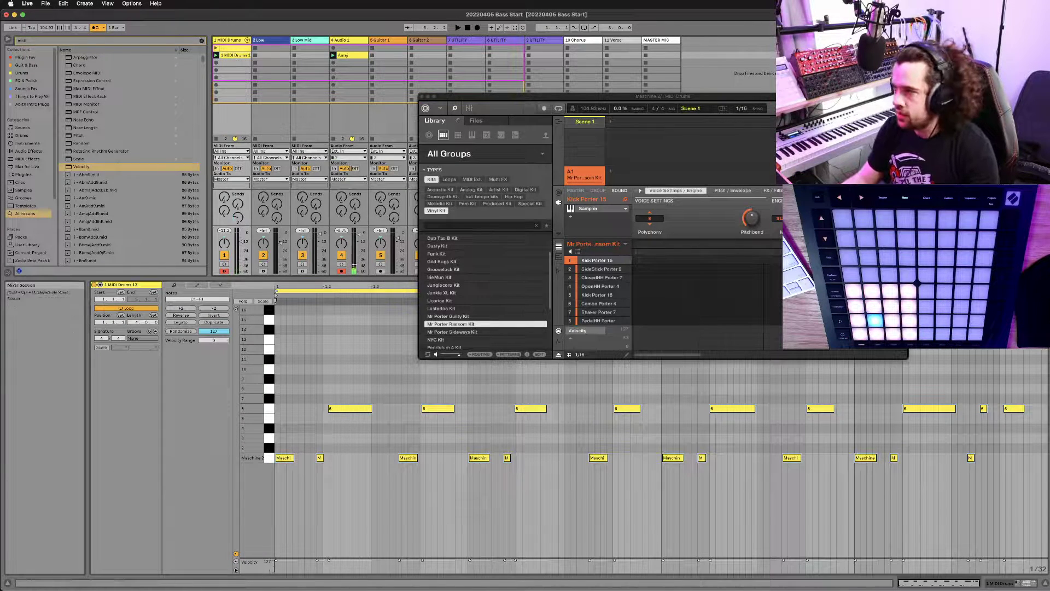
Step: Transpose all the pad 6 notes in the drum clip up four semitones to pad 10 and play the result
{"action": "left_click_drag", "start_coordinate": [298, 387], "coordinate": [771, 385]}
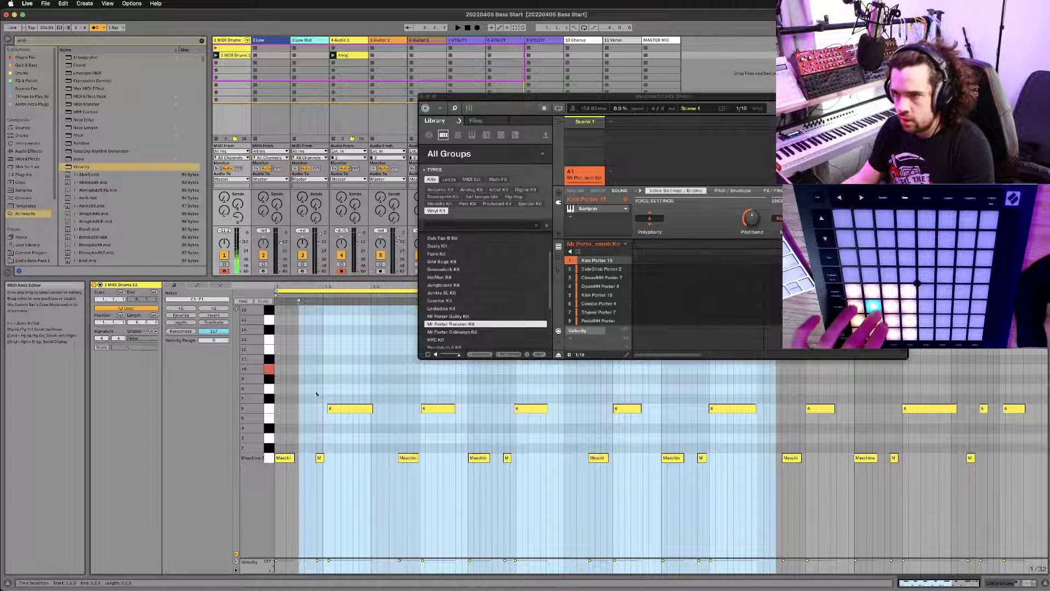
{"action": "left_click", "coordinate": [272, 411]}
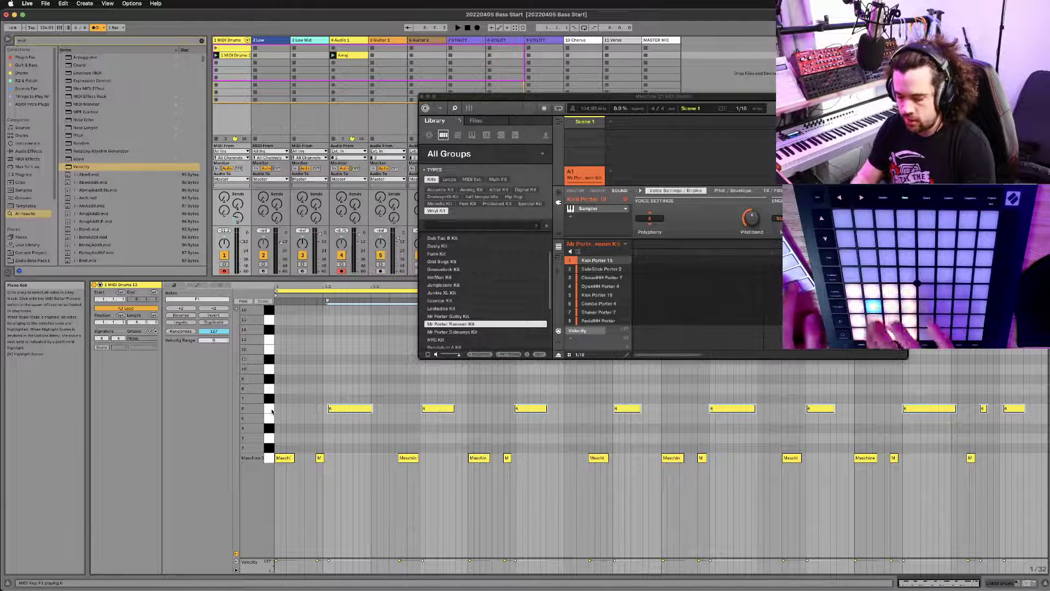
{"action": "key", "text": "Up"}
{"action": "key", "text": "Up"}
{"action": "key", "text": "Up"}
{"action": "key", "text": "Up"}
{"action": "key", "text": "space"}
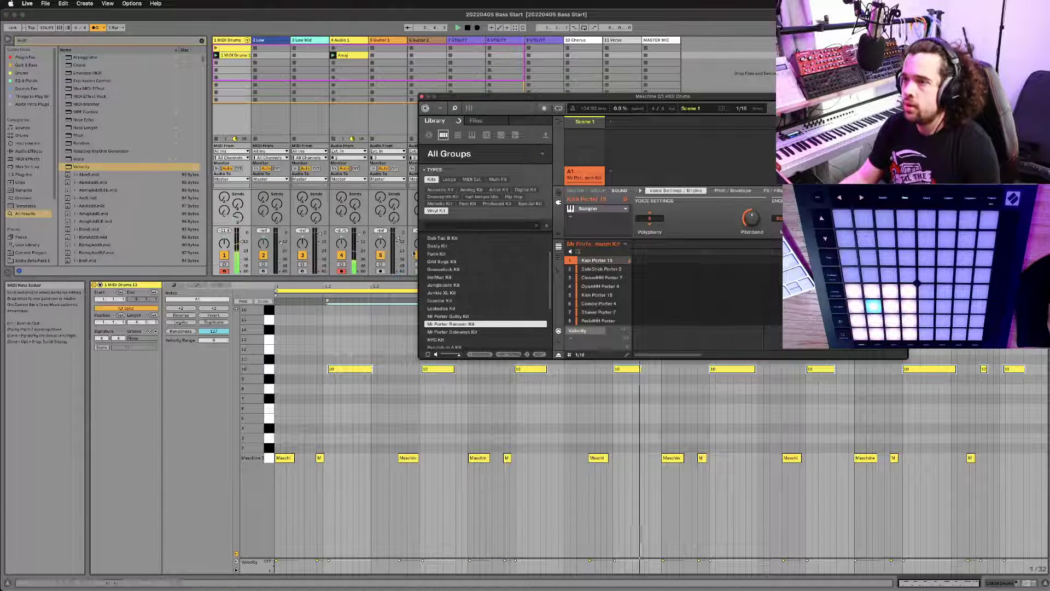
{"action": "left_click", "coordinate": [399, 471]}
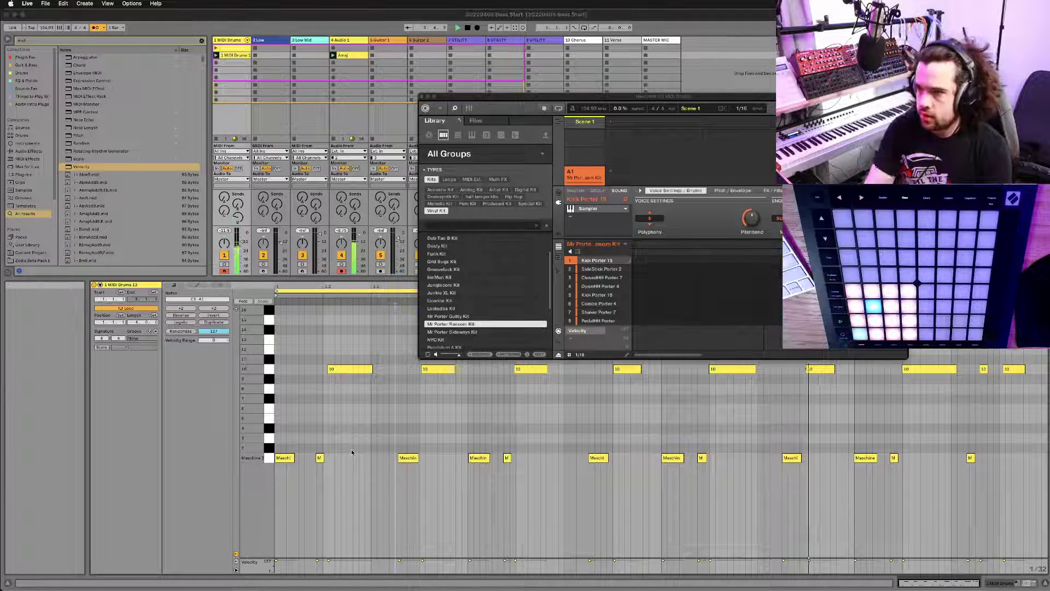
Step: Quantize the kick and pad 10 notes in the MIDI Drums clip, adjusting both note starts and ends
{"action": "left_click_drag", "start_coordinate": [564, 98], "coordinate": [692, 82]}
{"action": "left_click_drag", "start_coordinate": [532, 281], "coordinate": [247, 289]}
{"action": "left_click_drag", "start_coordinate": [268, 326], "coordinate": [268, 328]}
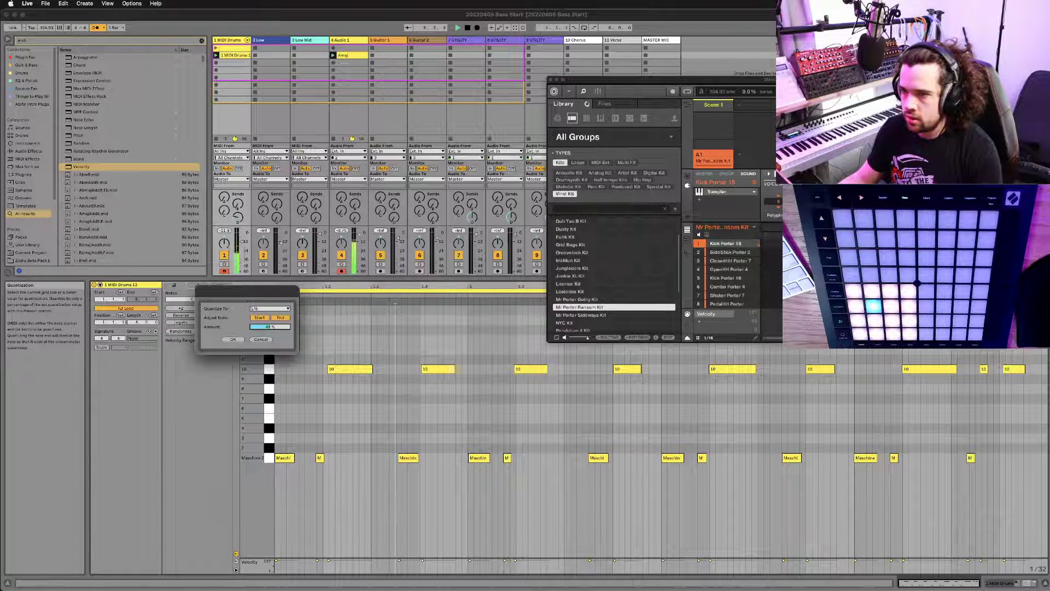
{"action": "left_click", "coordinate": [233, 339]}
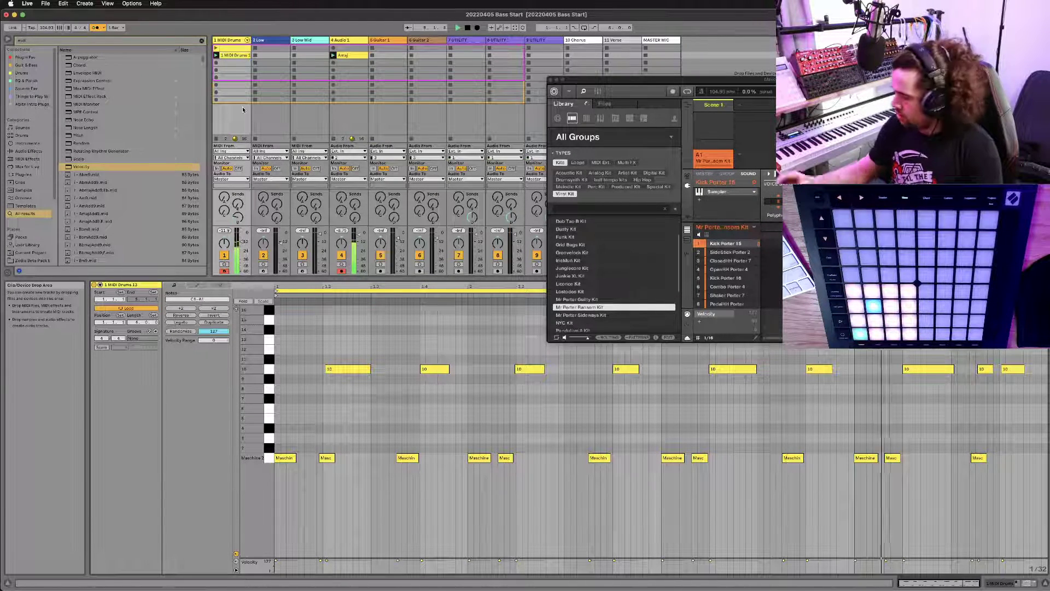
Step: Record a second drum take on the MIDI Drums track in the slot below the quantized clip
{"action": "key", "text": "Down"}
{"action": "key", "text": "Return"}
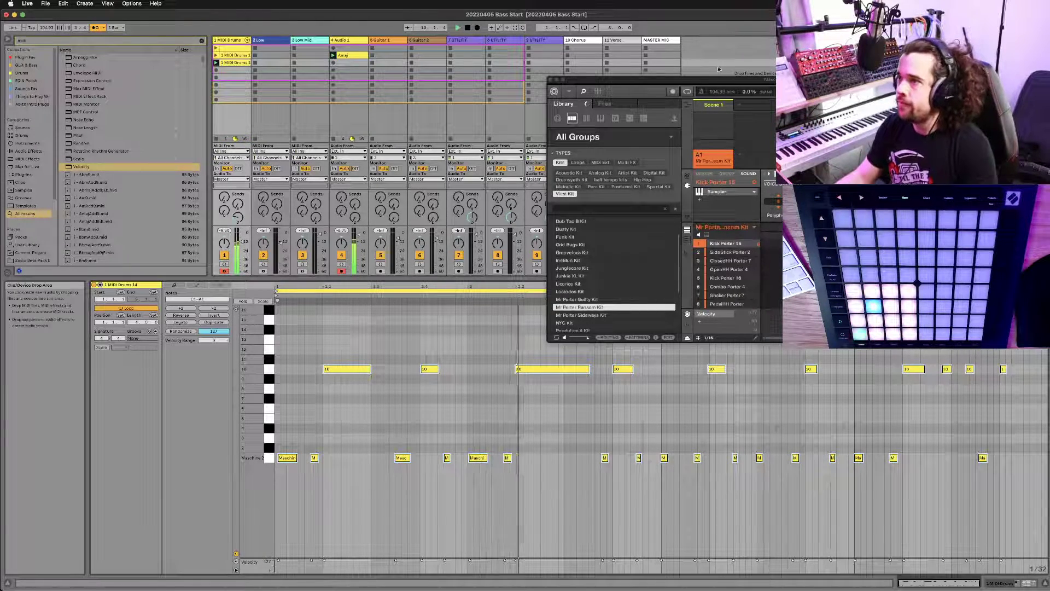
{"action": "left_click_drag", "start_coordinate": [626, 87], "coordinate": [586, 80]}
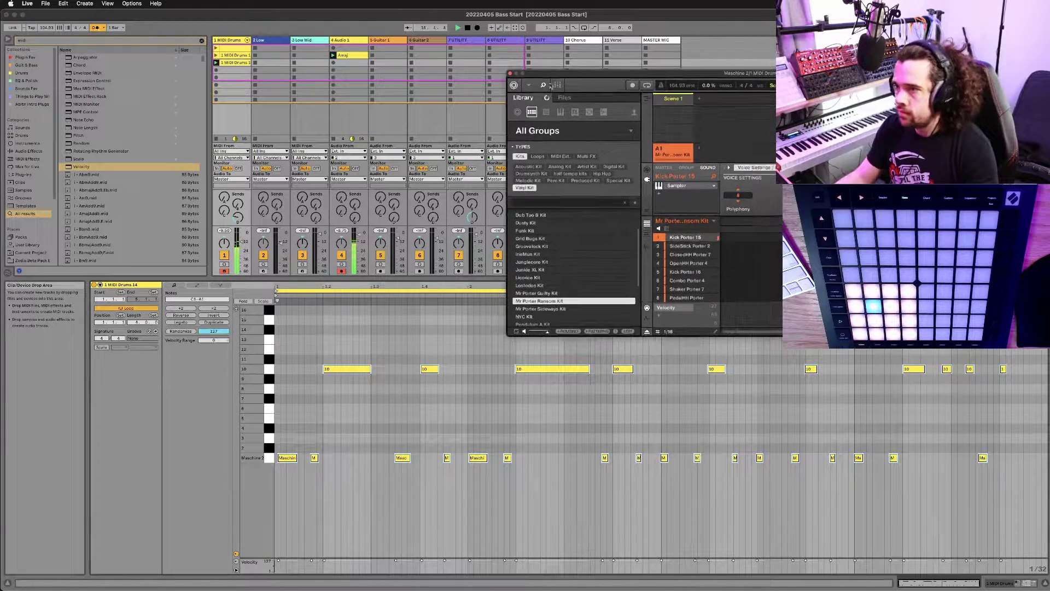
{"action": "left_click_drag", "start_coordinate": [674, 76], "coordinate": [667, 81]}
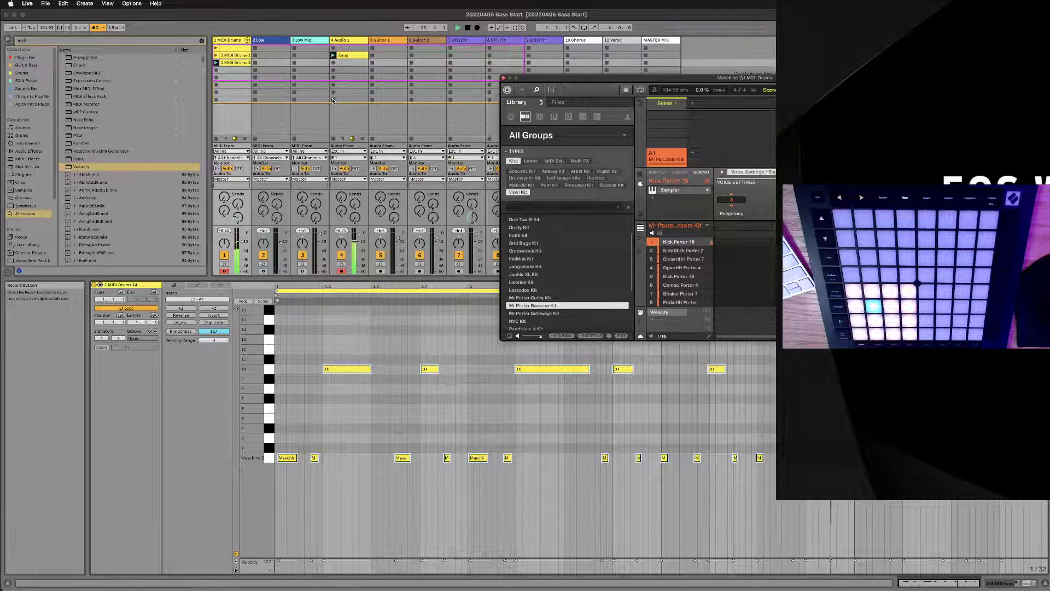
Step: Record a new bass take on track 4 Audio 1 alongside the second drum clip, and close the Bassment plug-in
{"action": "left_click", "coordinate": [333, 100]}
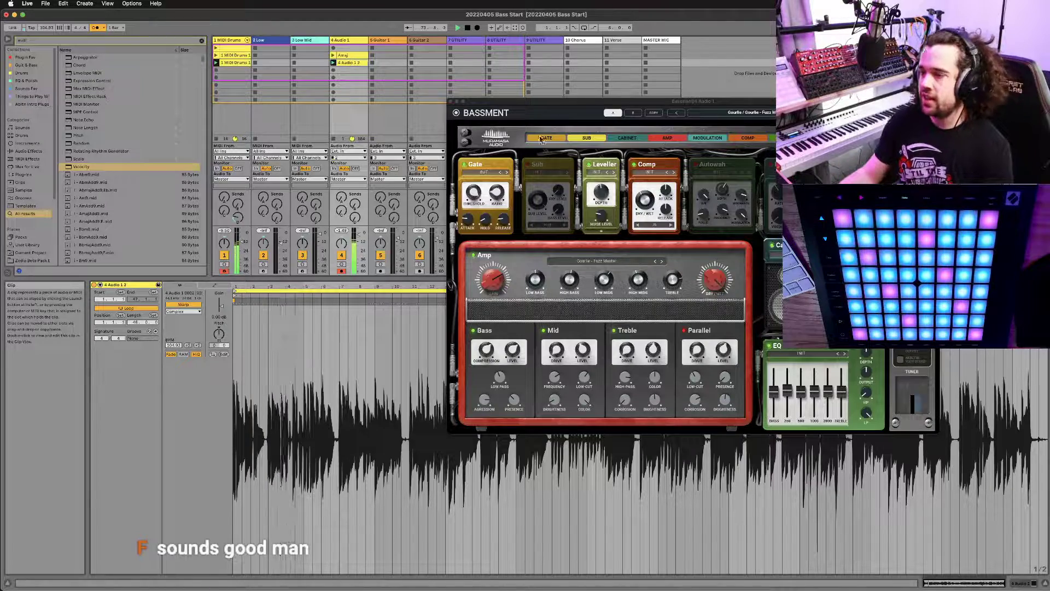
{"action": "left_click_drag", "start_coordinate": [456, 101], "coordinate": [449, 97]}
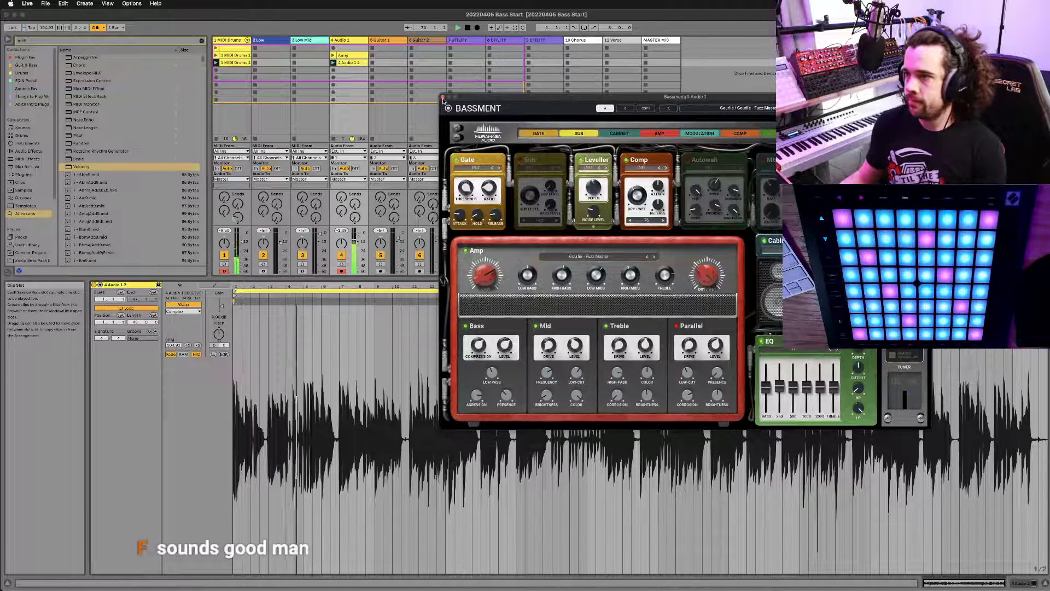
{"action": "left_click", "coordinate": [442, 97]}
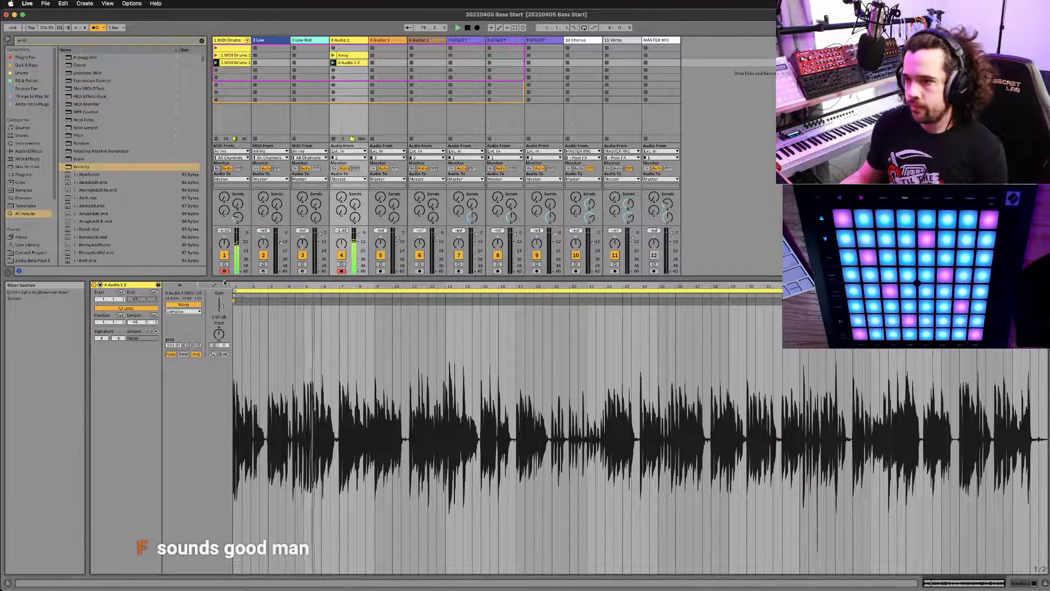
Step: Restrict the new bass clip's loop to a short section near its end and restart playback
{"action": "left_click_drag", "start_coordinate": [235, 290], "coordinate": [966, 292]}
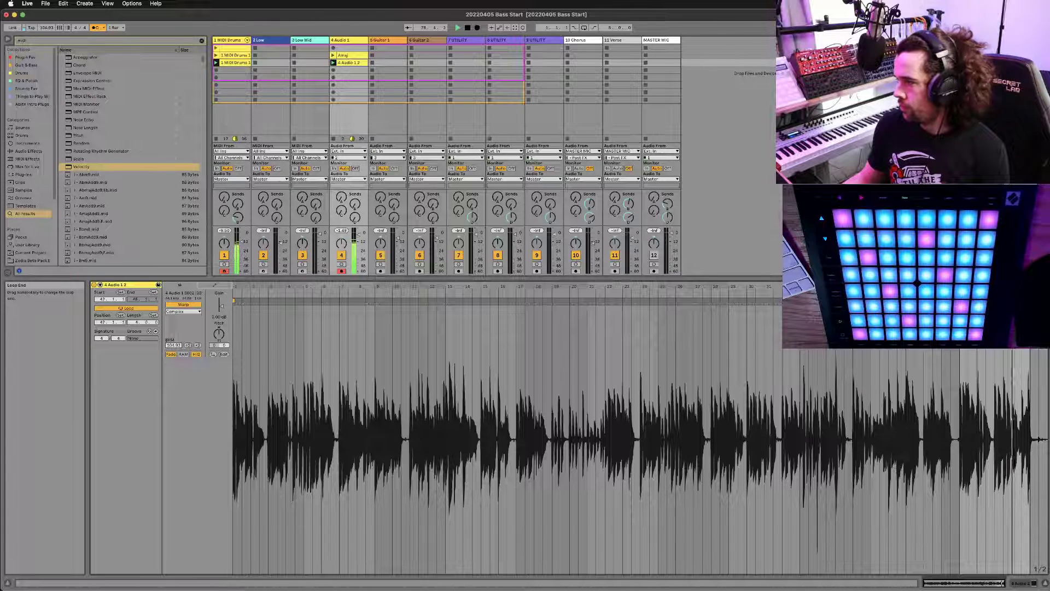
{"action": "key", "text": "space"}
{"action": "key", "text": "space"}
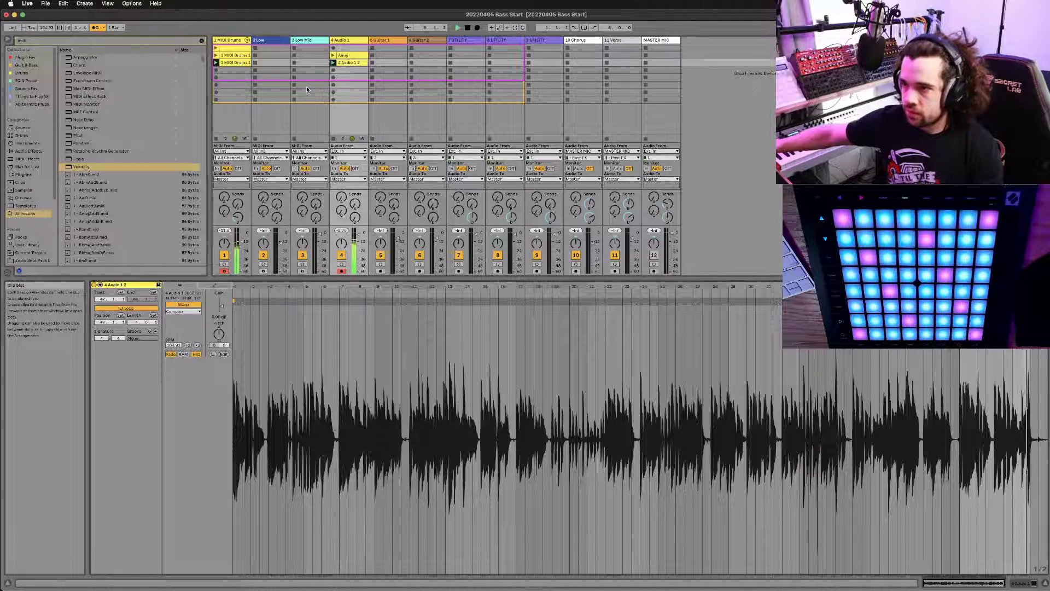
{"action": "left_click", "coordinate": [392, 65]}
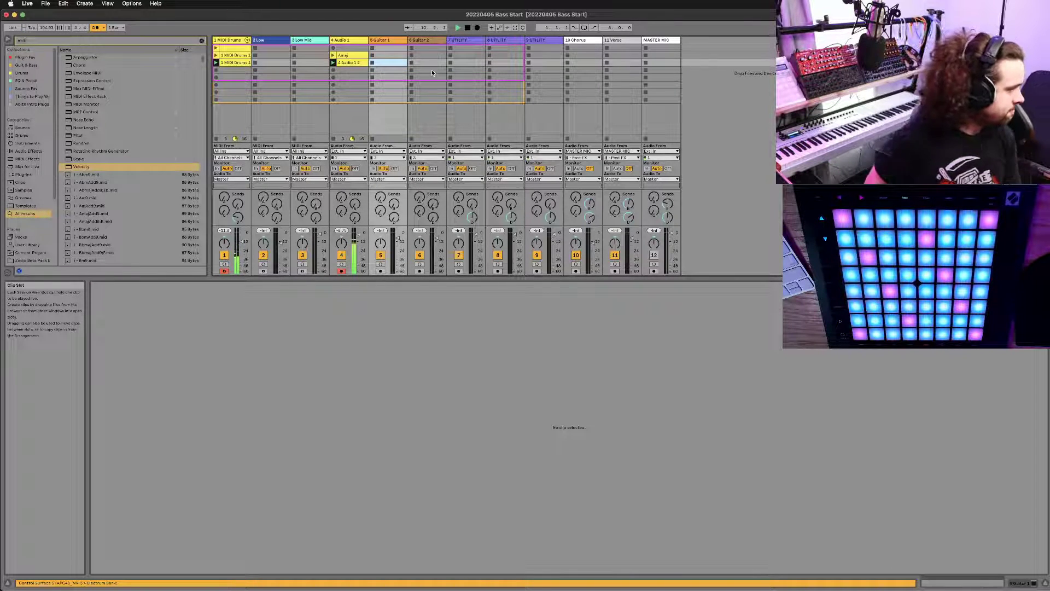
{"action": "left_click", "coordinate": [310, 64]}
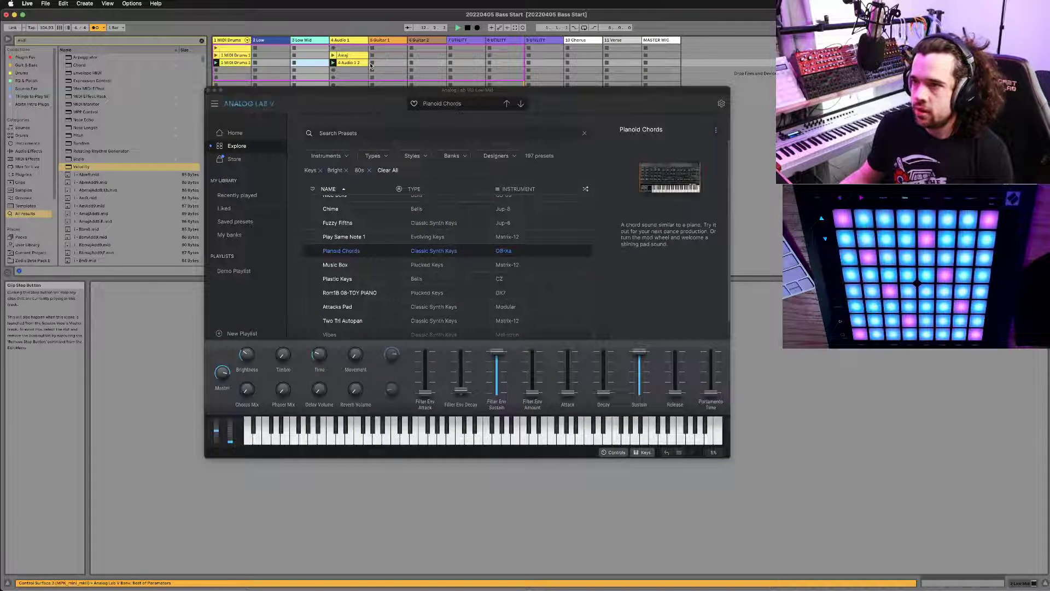
{"action": "left_click", "coordinate": [350, 63]}
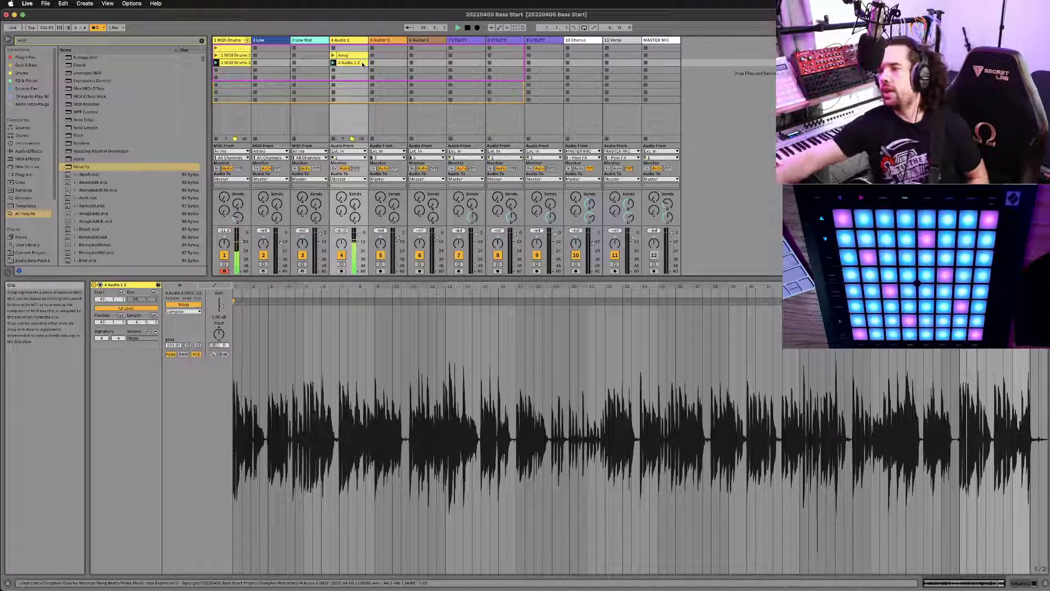
Step: Arm track 5 Guitar 1 for recording in place of the bass track and open its Electrum plug-in
{"action": "left_click", "coordinate": [385, 158]}
{"action": "left_click", "coordinate": [380, 182]}
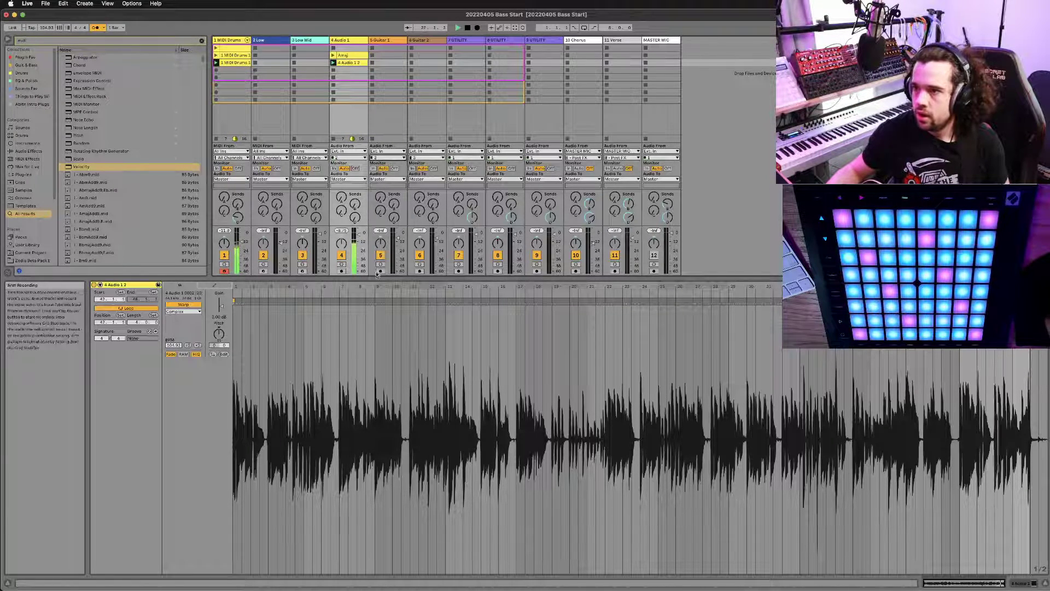
{"action": "left_click", "coordinate": [386, 106]}
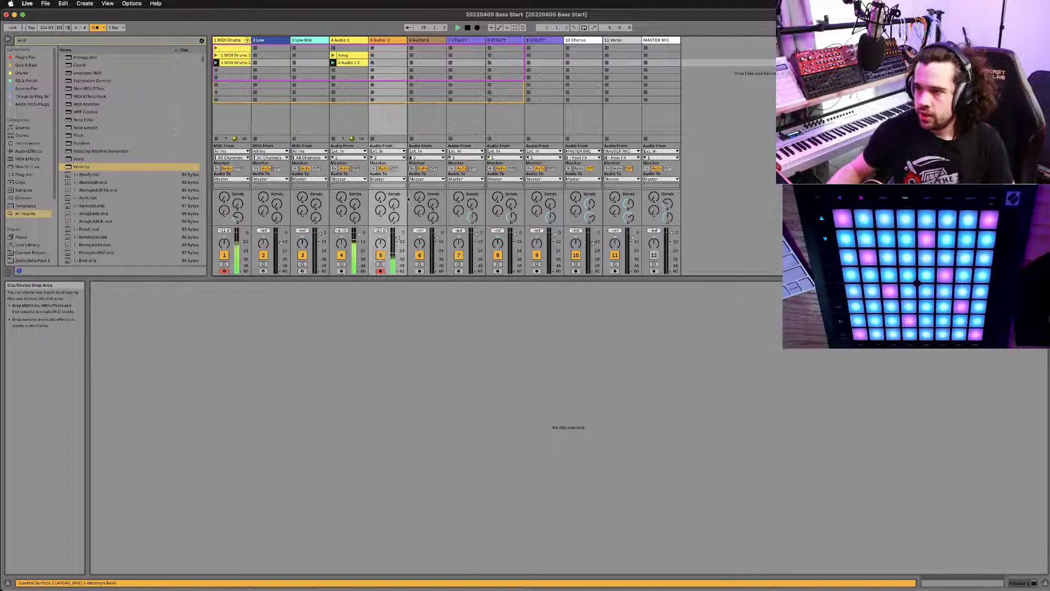
{"action": "key", "text": "shift+Tab"}
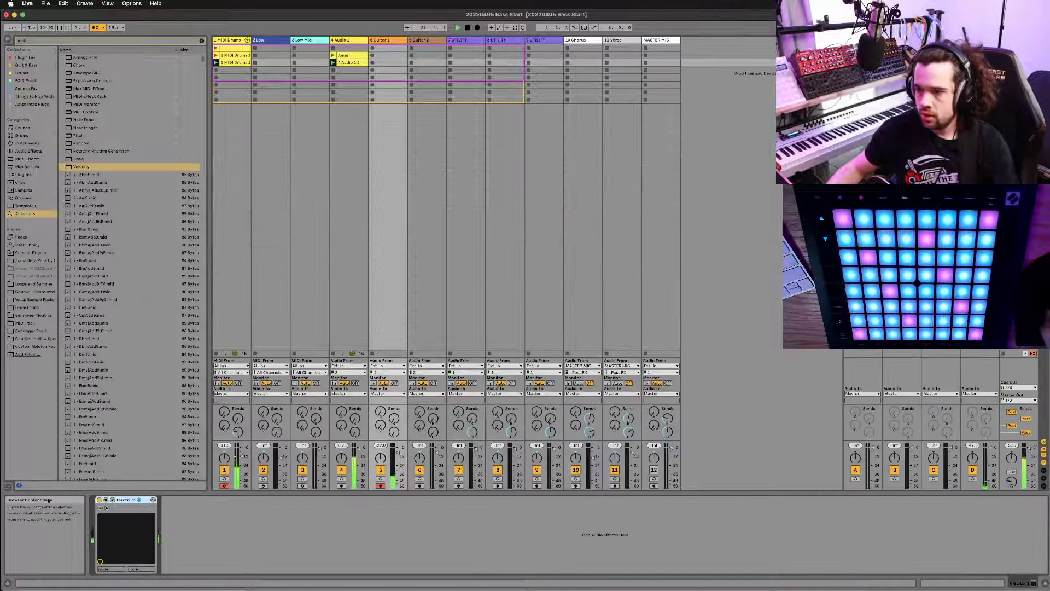
{"action": "left_click", "coordinate": [112, 500]}
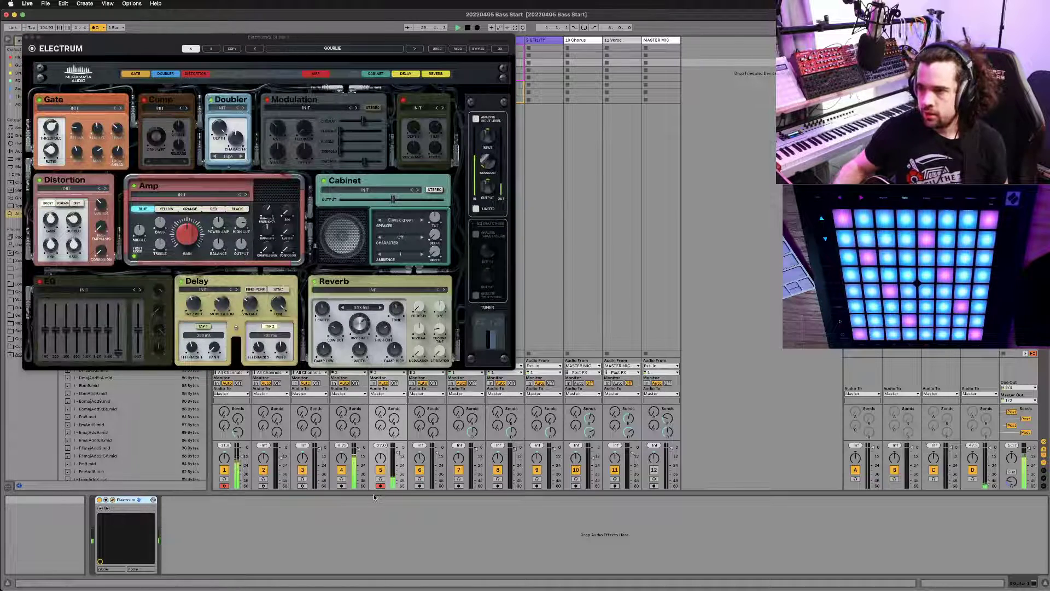
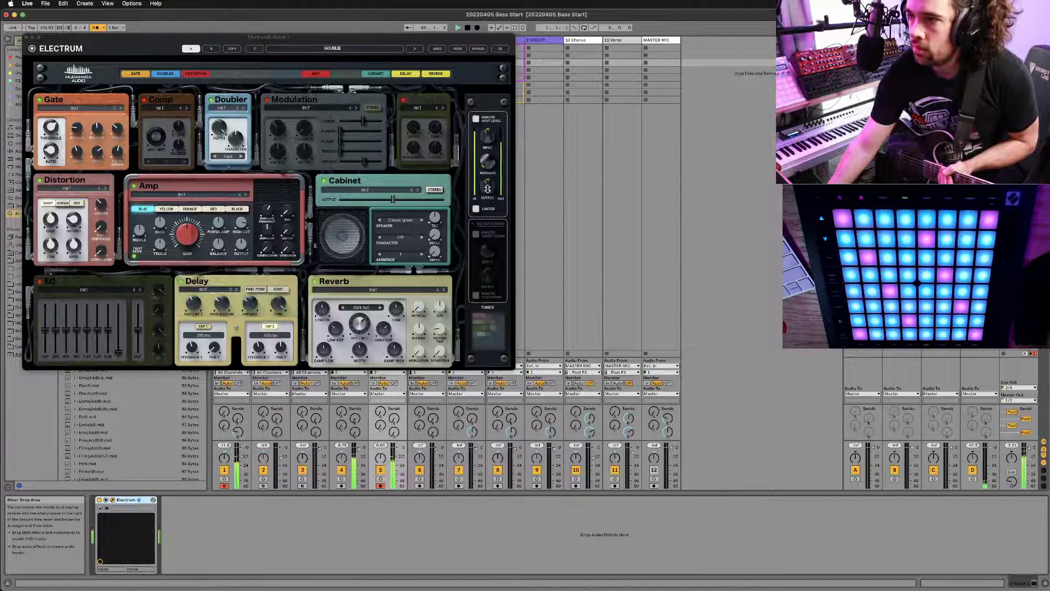
Step: Switch on Electrum's limiter and Modulation module, raise the chorus, lower the last modulation slider, and close the plug-in
{"action": "left_click", "coordinate": [482, 130]}
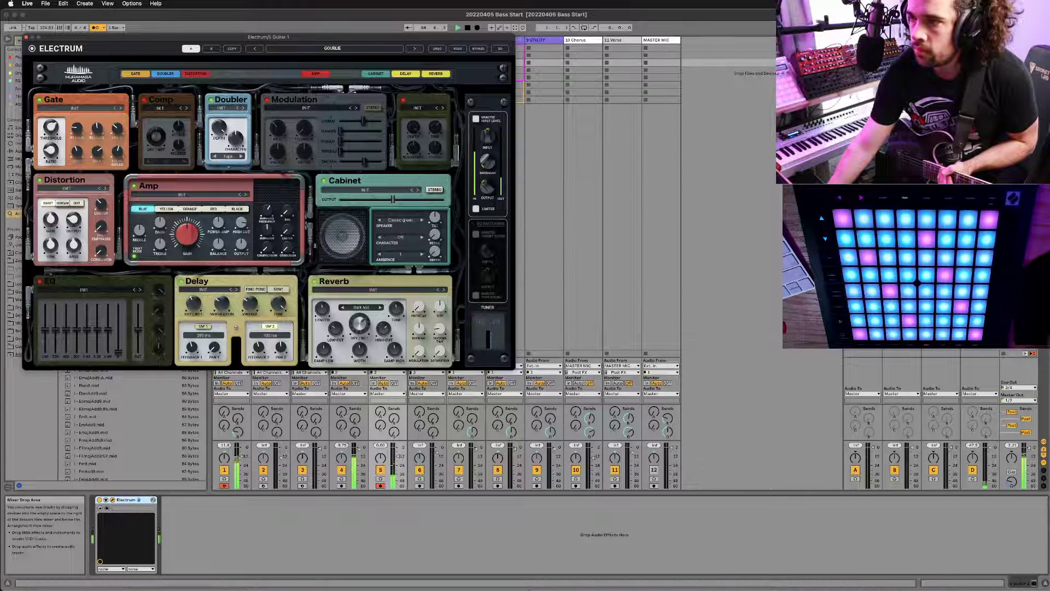
{"action": "left_click", "coordinate": [476, 209]}
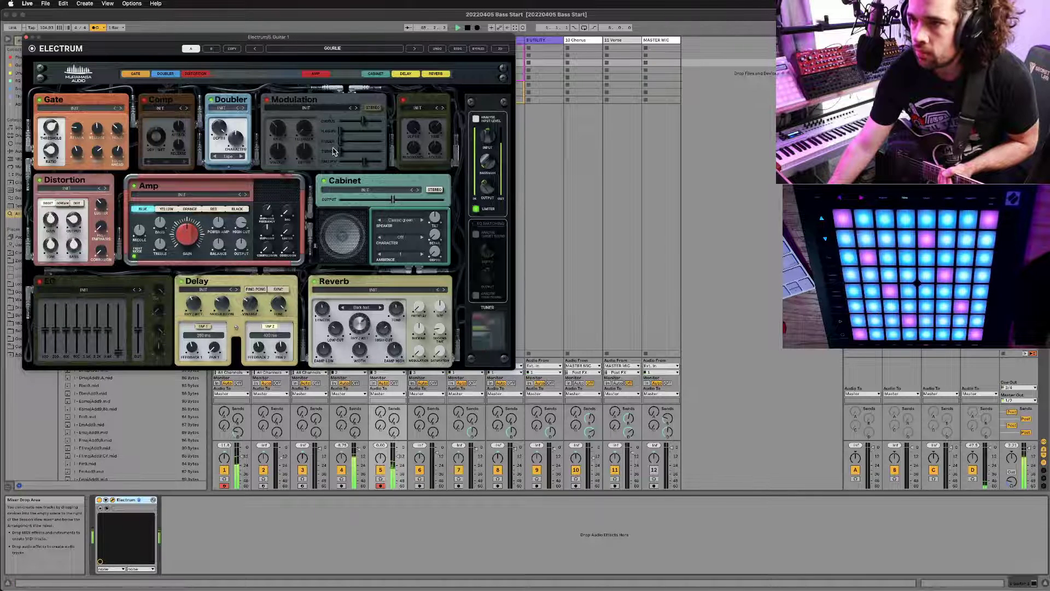
{"action": "left_click", "coordinate": [267, 100]}
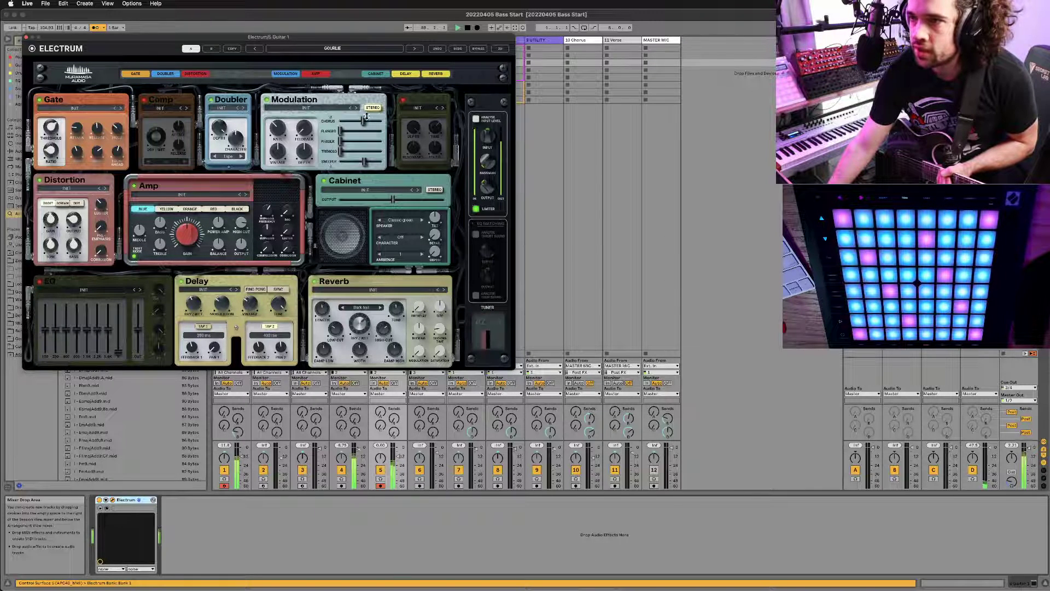
{"action": "left_click_drag", "start_coordinate": [363, 121], "coordinate": [370, 121]}
{"action": "left_click_drag", "start_coordinate": [363, 163], "coordinate": [356, 162]}
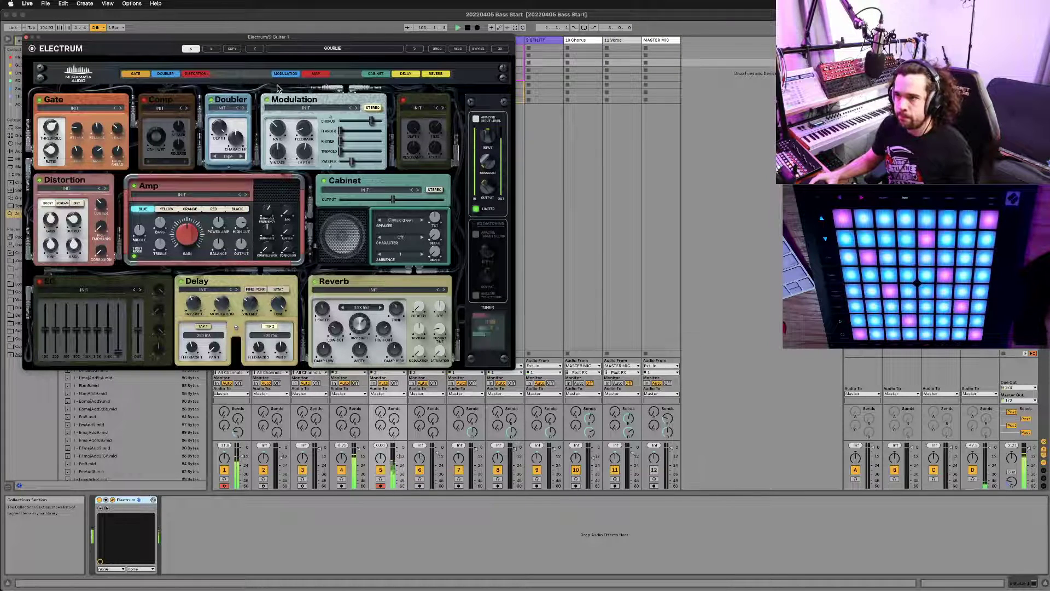
{"action": "left_click", "coordinate": [24, 37]}
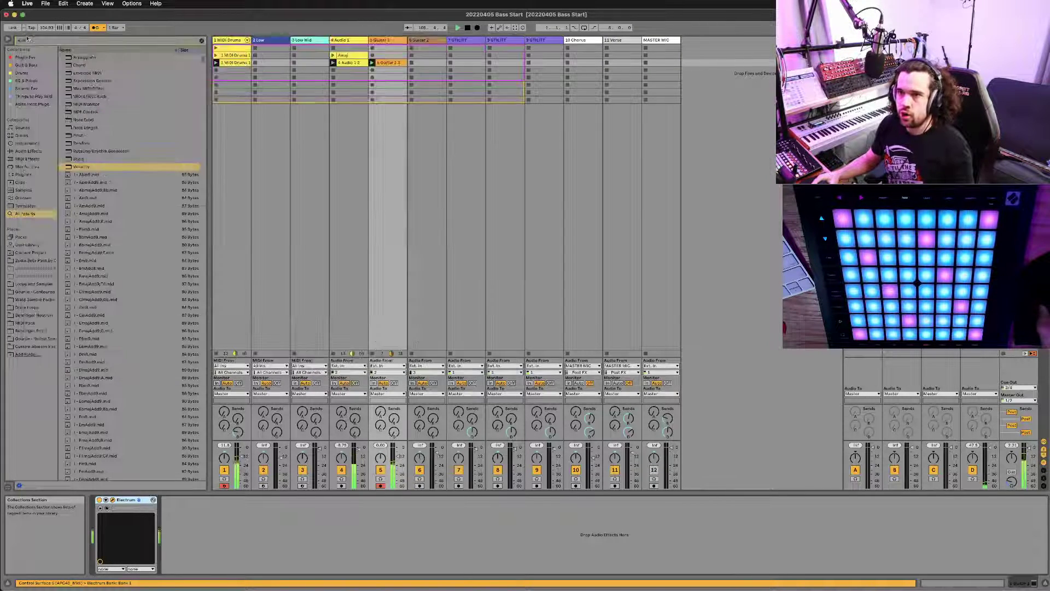
Step: Add the favourite TAL-Chorus-LX plug-in after Electrum on the Guitar 1 track and raise its dry/wet
{"action": "left_click", "coordinate": [31, 81]}
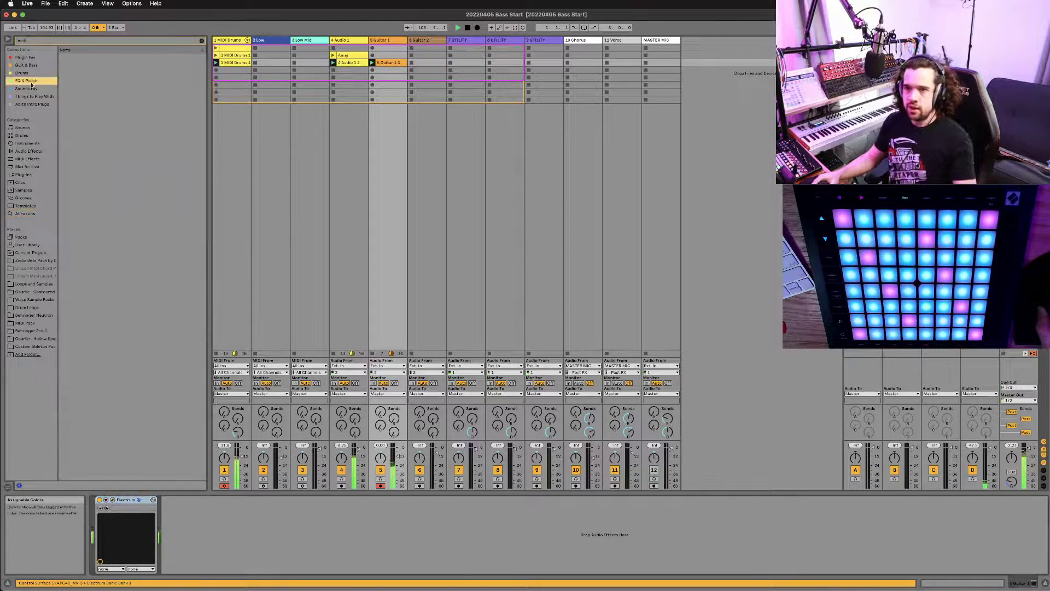
{"action": "left_click", "coordinate": [24, 56]}
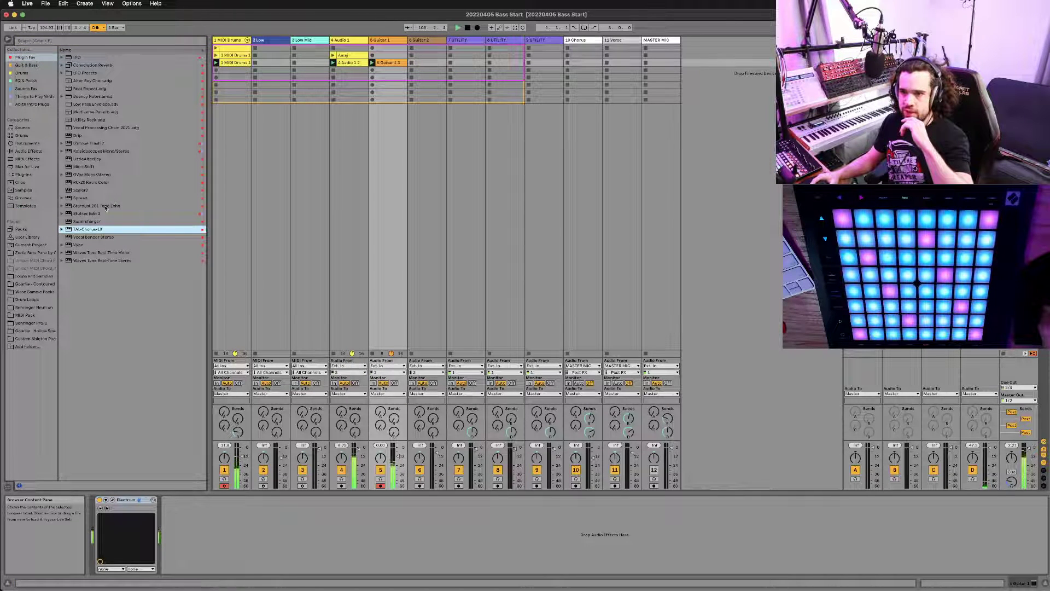
{"action": "double_click", "coordinate": [87, 229]}
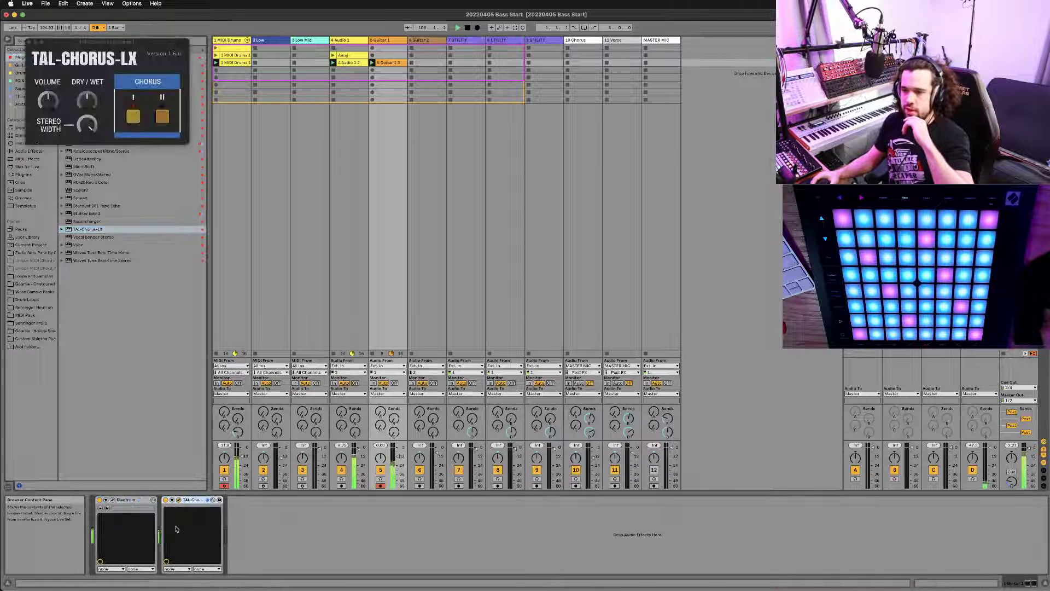
{"action": "left_click_drag", "start_coordinate": [130, 43], "coordinate": [390, 207]}
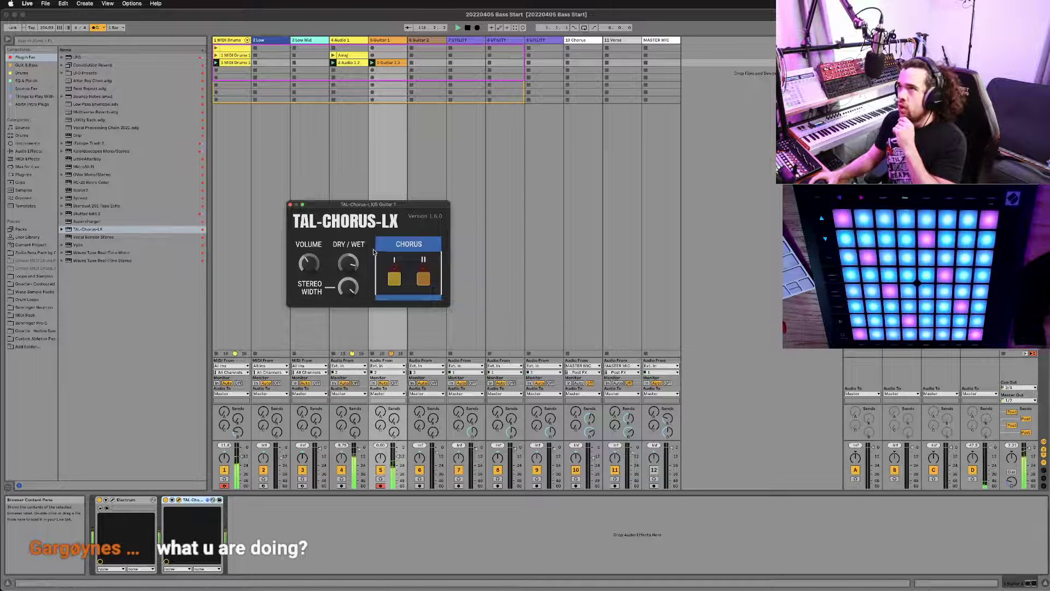
{"action": "left_click", "coordinate": [289, 205]}
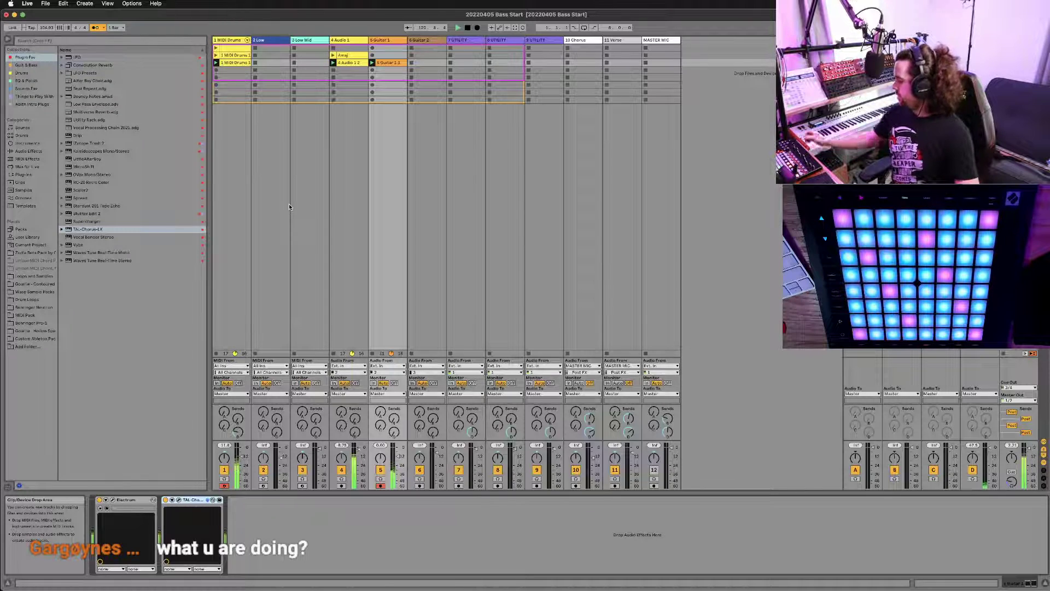
Step: Look through the bright 80s keys presets in Analog Lab on the Low Mid track, and return to Guitar 1
{"action": "left_click", "coordinate": [318, 206]}
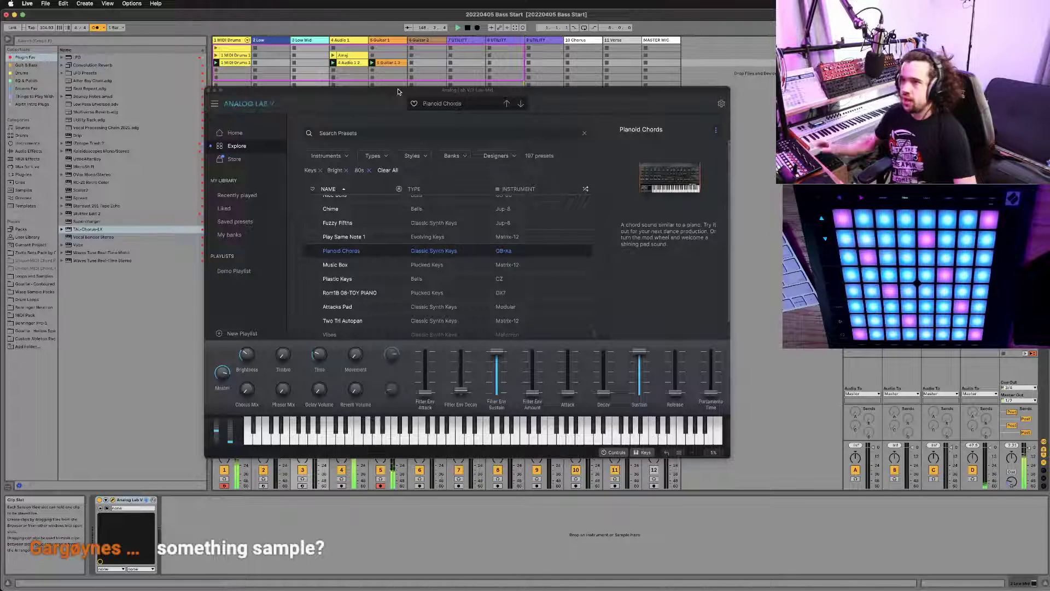
{"action": "left_click_drag", "start_coordinate": [312, 95], "coordinate": [355, 91]}
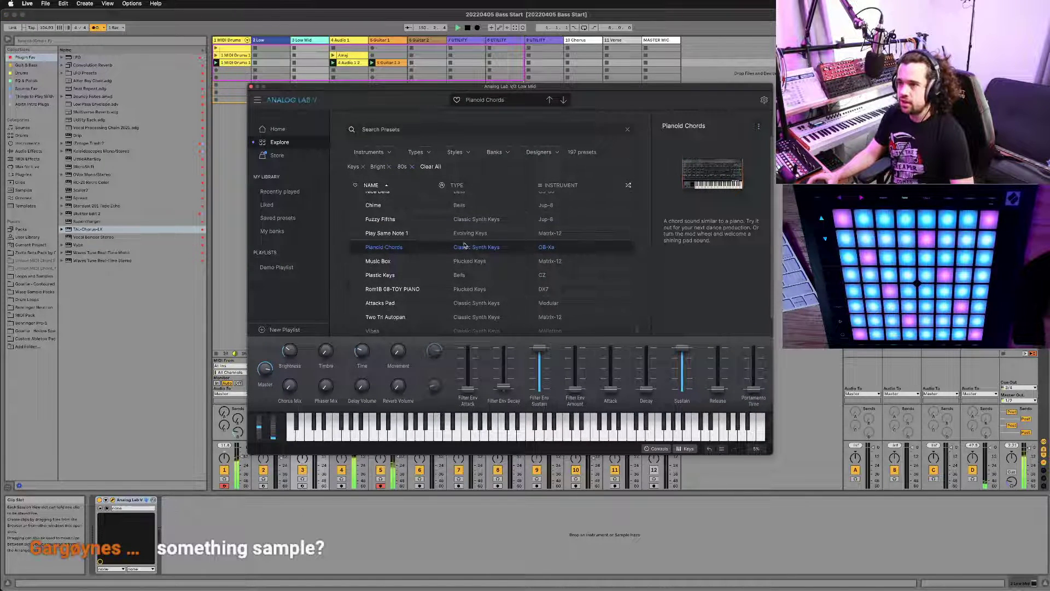
{"action": "scroll", "coordinate": [416, 219], "scroll_direction": "up", "scroll_amount": 3}
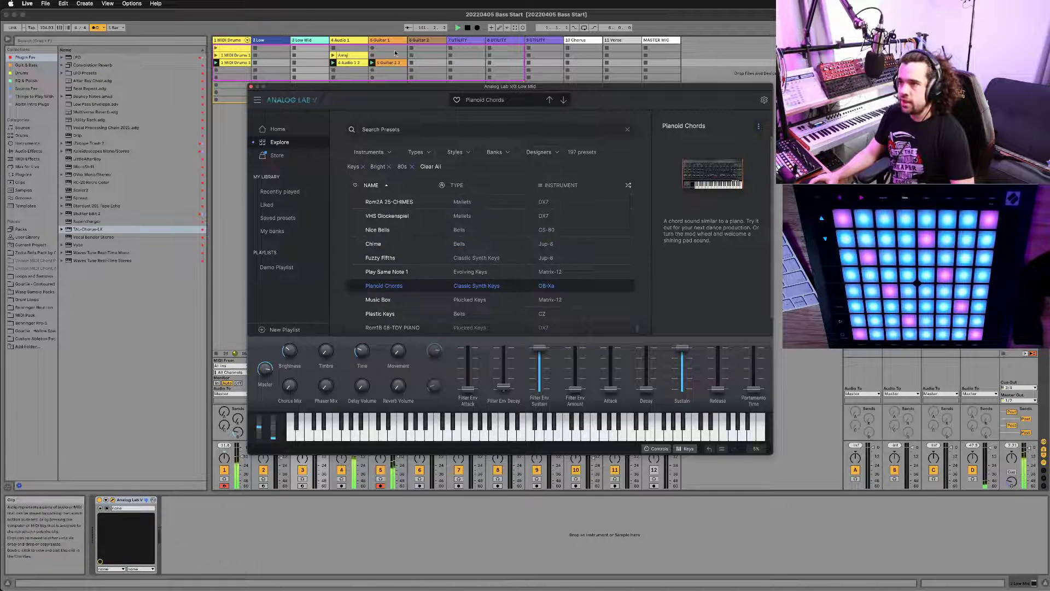
{"action": "left_click", "coordinate": [382, 75]}
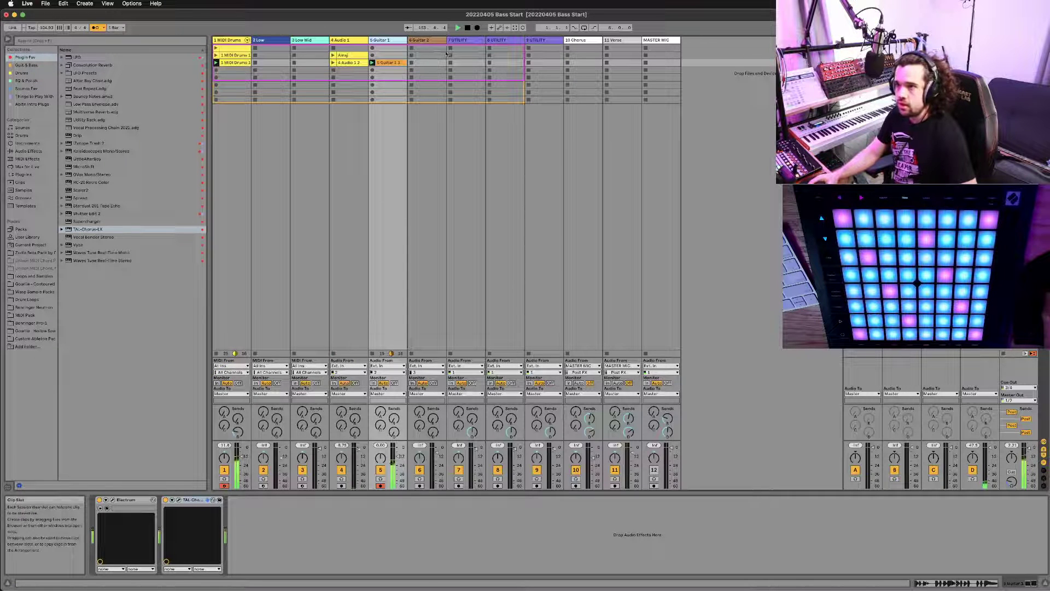
Step: Add the K2 track group from the User Library's routed instruments template to the set, directly after the Guitar 2 track
{"action": "left_click", "coordinate": [32, 104]}
{"action": "left_click", "coordinate": [22, 127]}
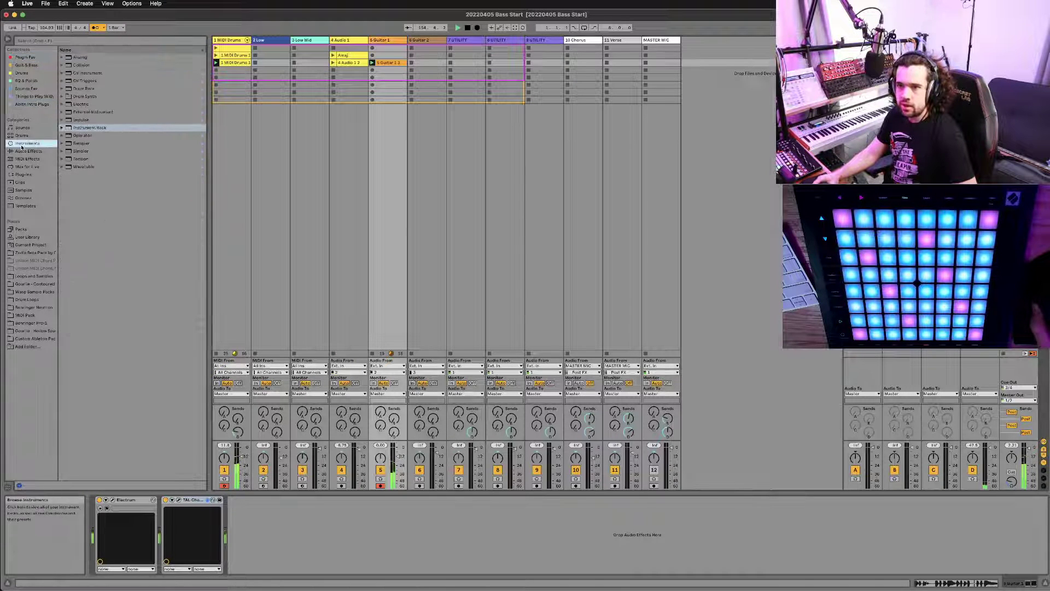
{"action": "left_click", "coordinate": [22, 238]}
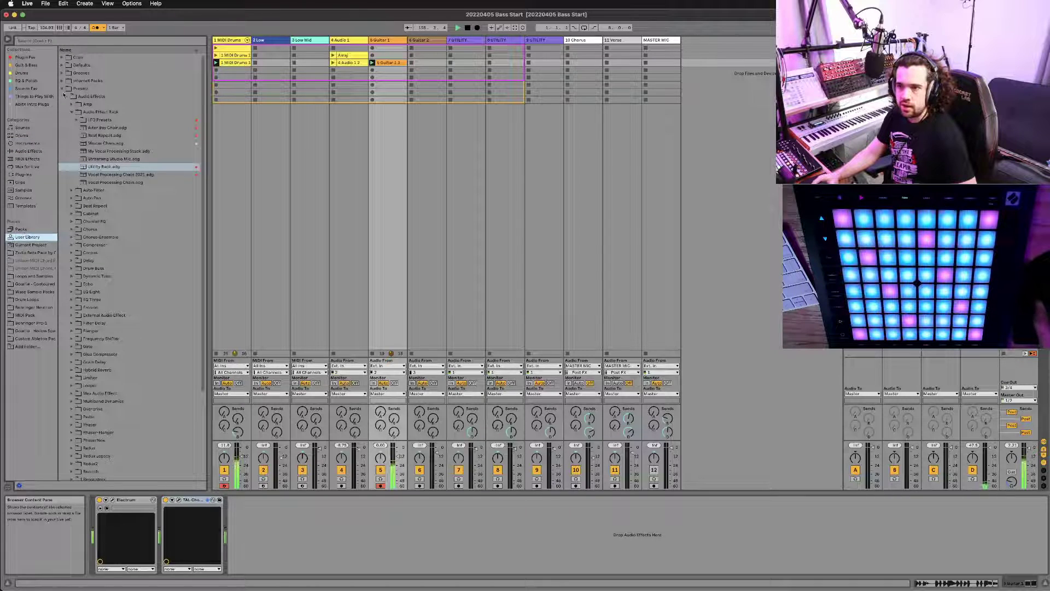
{"action": "left_click", "coordinate": [62, 88]}
{"action": "left_click", "coordinate": [62, 104]}
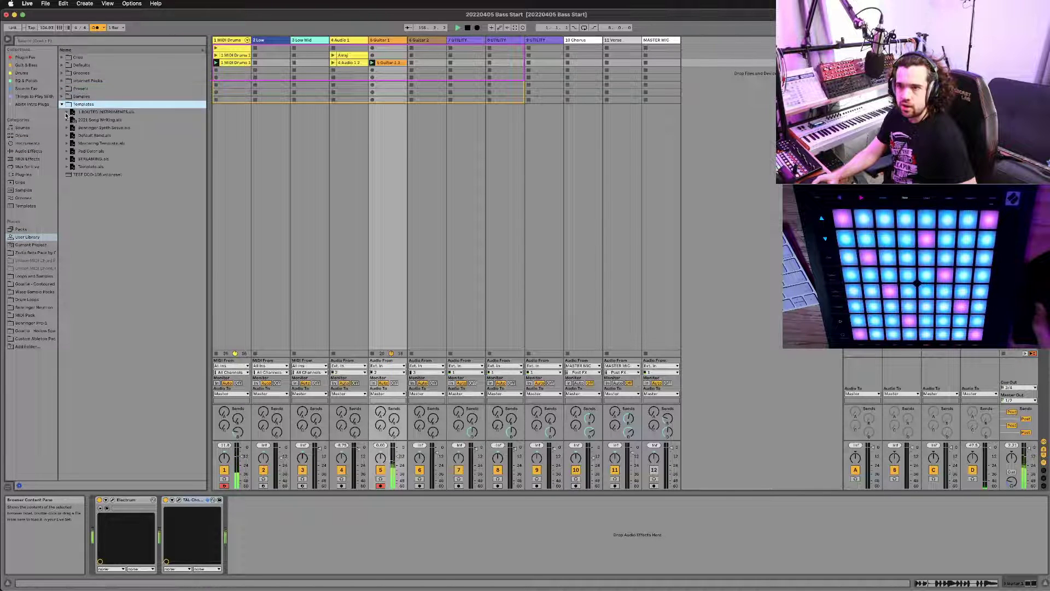
{"action": "left_click", "coordinate": [66, 112]}
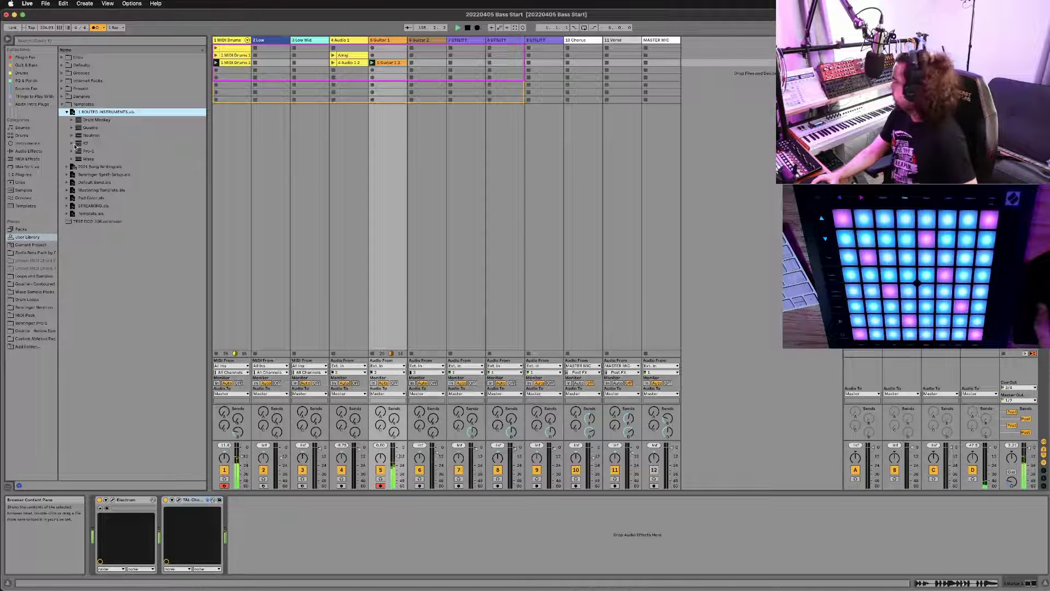
{"action": "left_click", "coordinate": [77, 146]}
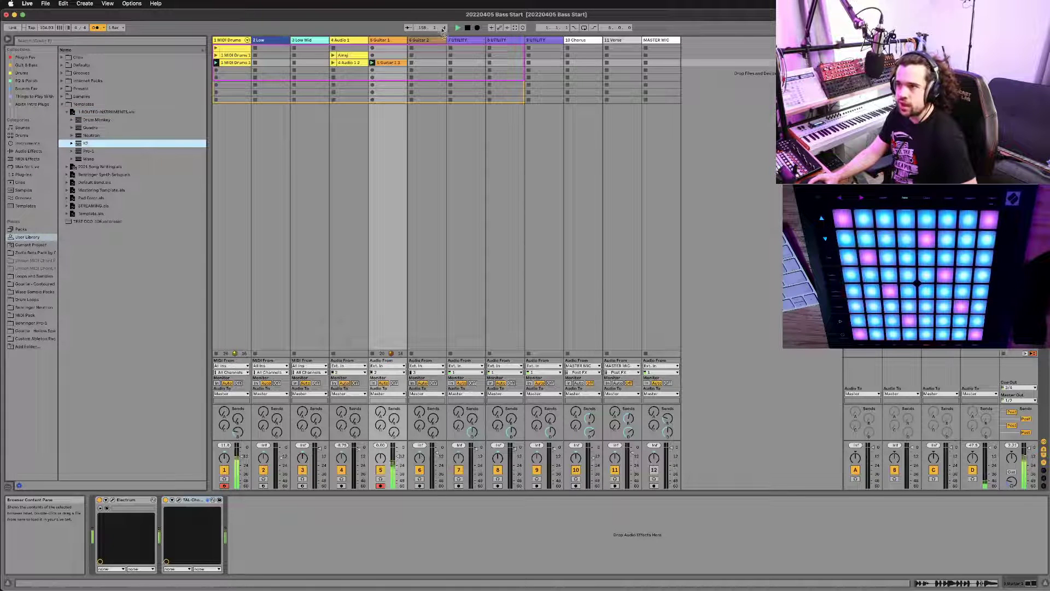
{"action": "left_click_drag", "start_coordinate": [446, 47], "coordinate": [442, 42]}
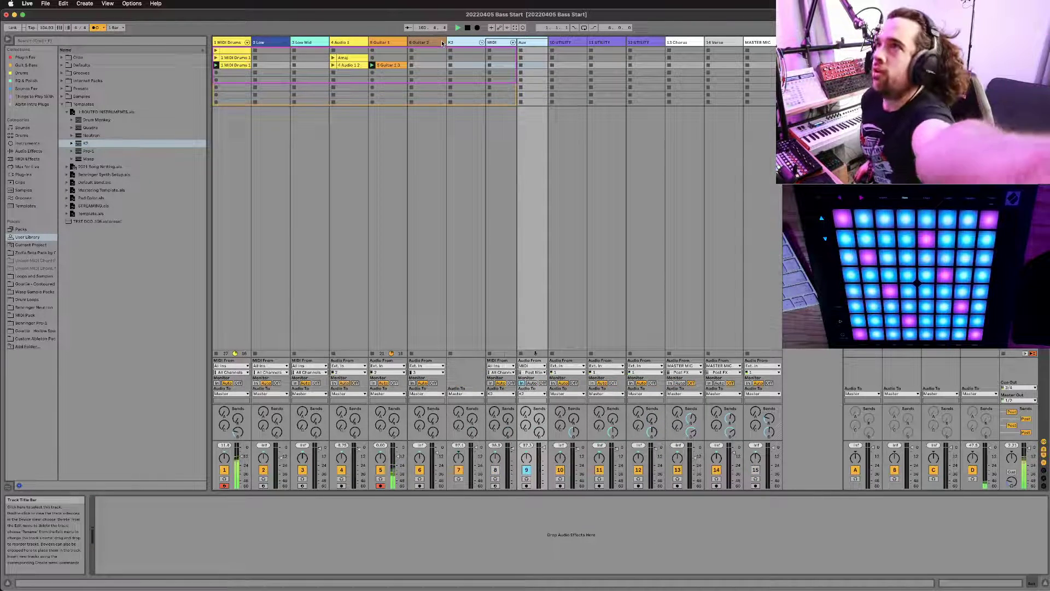
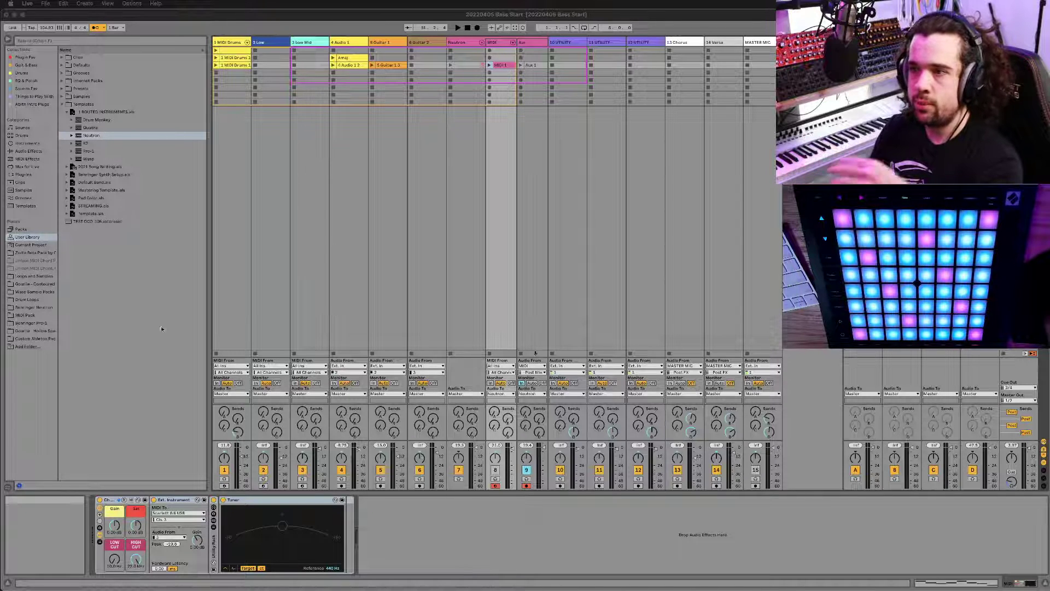
Step: Inspect the Neutron group's Ext. Instrument device, its recorded MIDI clip notes and the Aux audio clip, and return to the MIDI track's devices
{"action": "left_click", "coordinate": [176, 502]}
{"action": "left_click", "coordinate": [174, 500]}
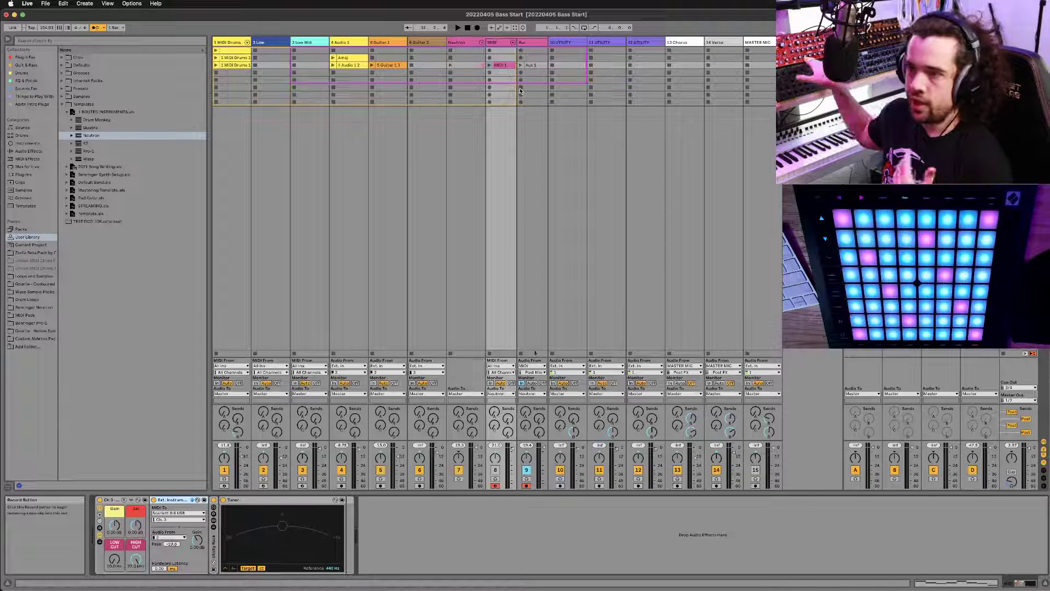
{"action": "double_click", "coordinate": [505, 66]}
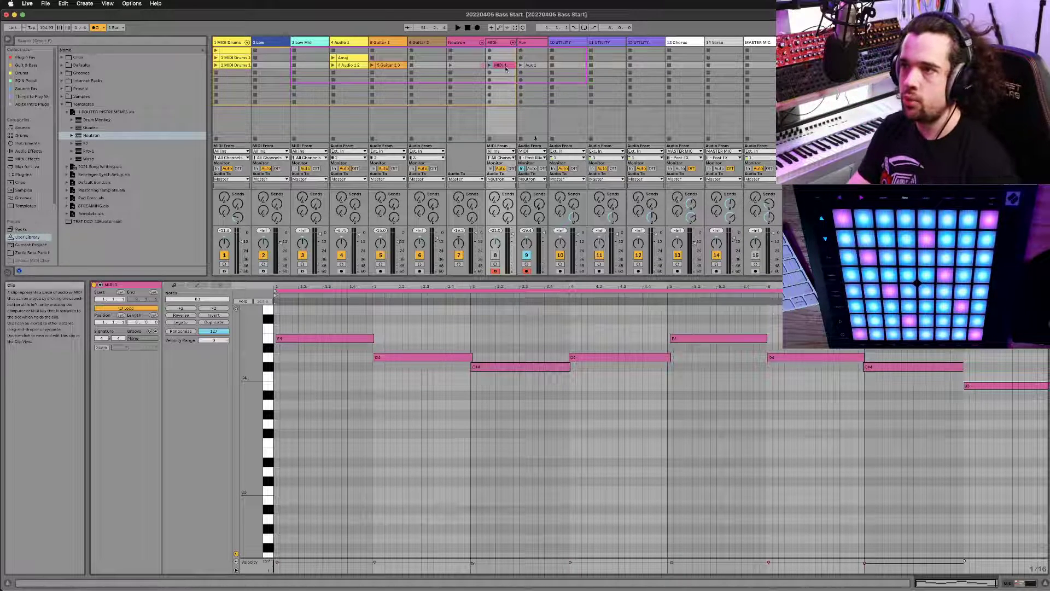
{"action": "left_click", "coordinate": [538, 49]}
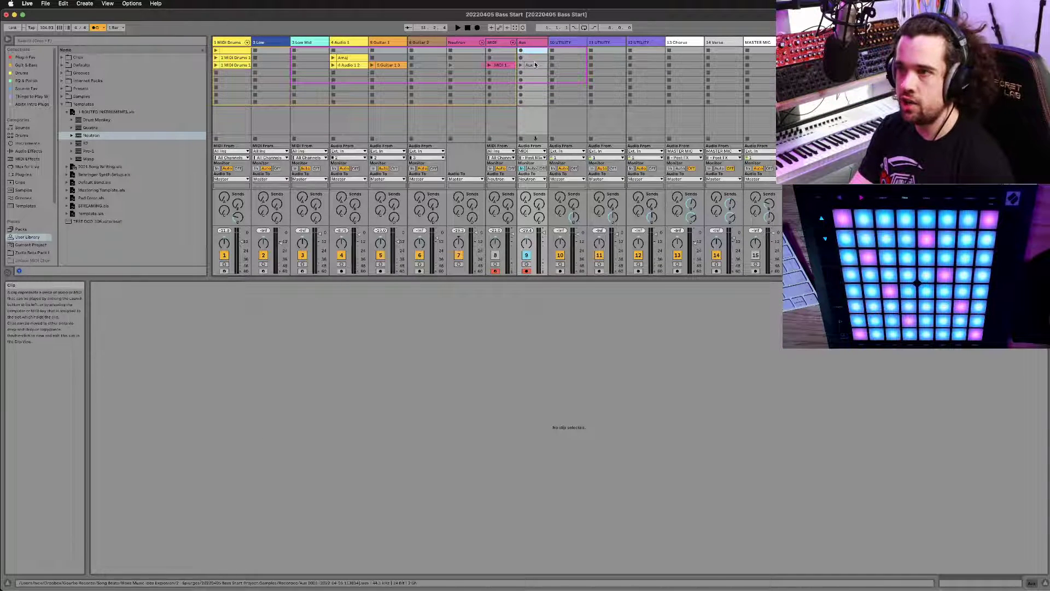
{"action": "left_click", "coordinate": [533, 65]}
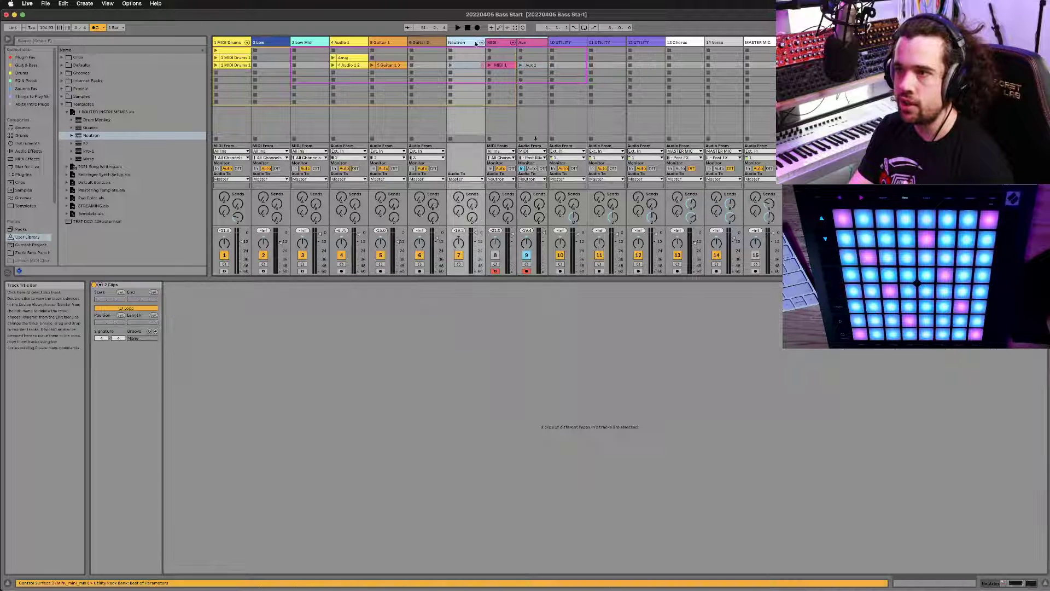
{"action": "left_click", "coordinate": [472, 42]}
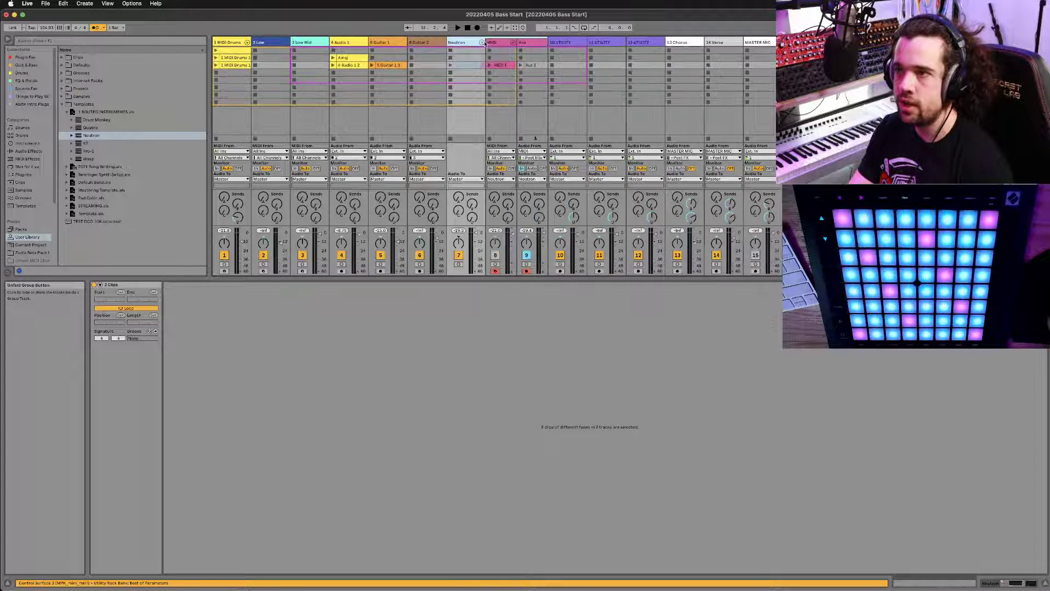
{"action": "left_click", "coordinate": [523, 41]}
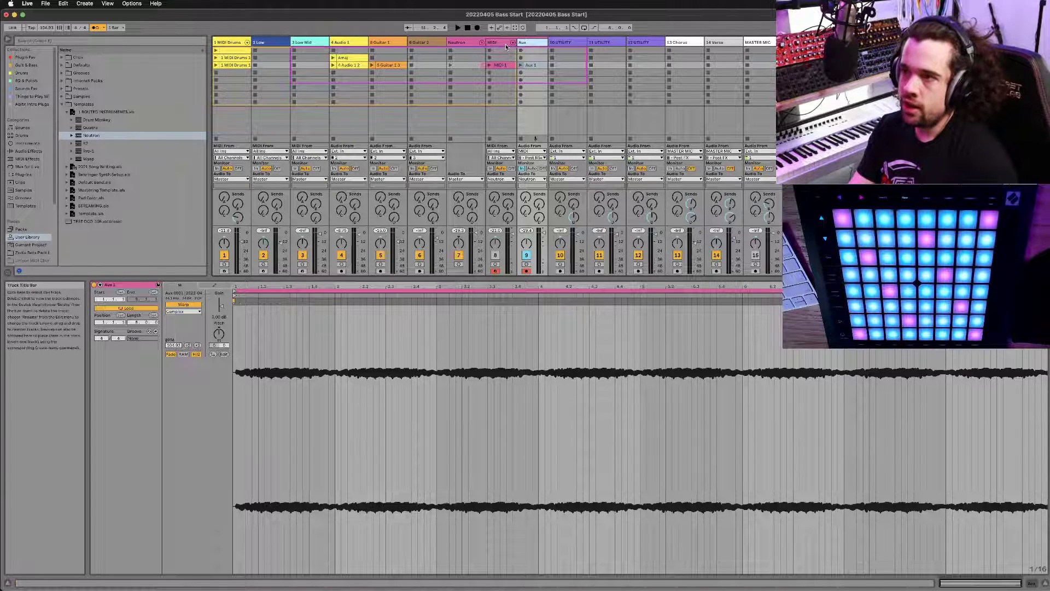
{"action": "key", "text": "Left"}
{"action": "key", "text": "shift+Tab"}
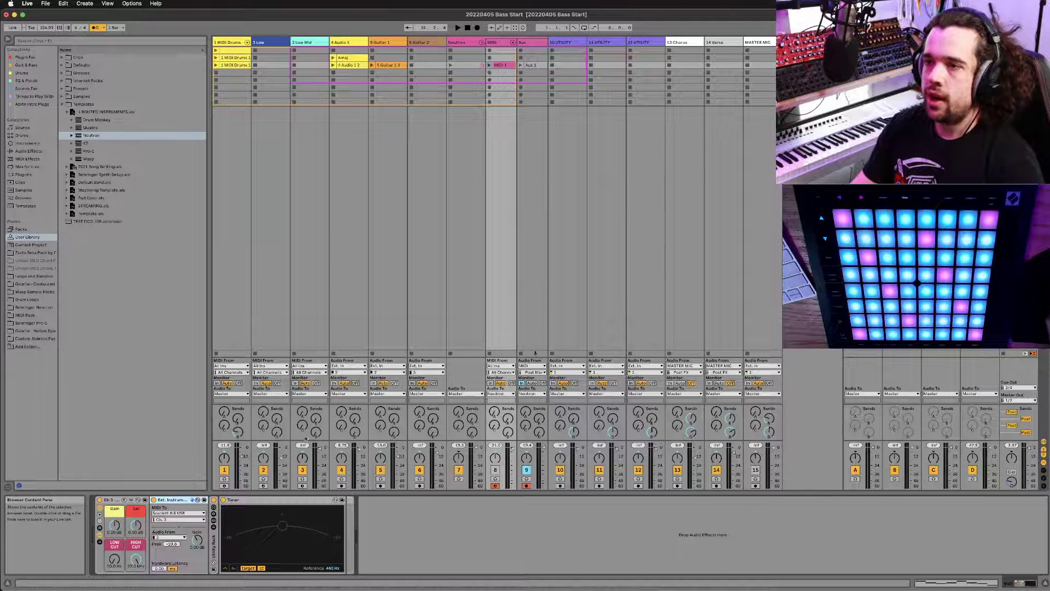
Step: Switch to Chrome, view Sweetwater's product page from the Behringer DeepMind 12 search results, close it and return to Live
{"action": "key", "text": "super+Tab"}
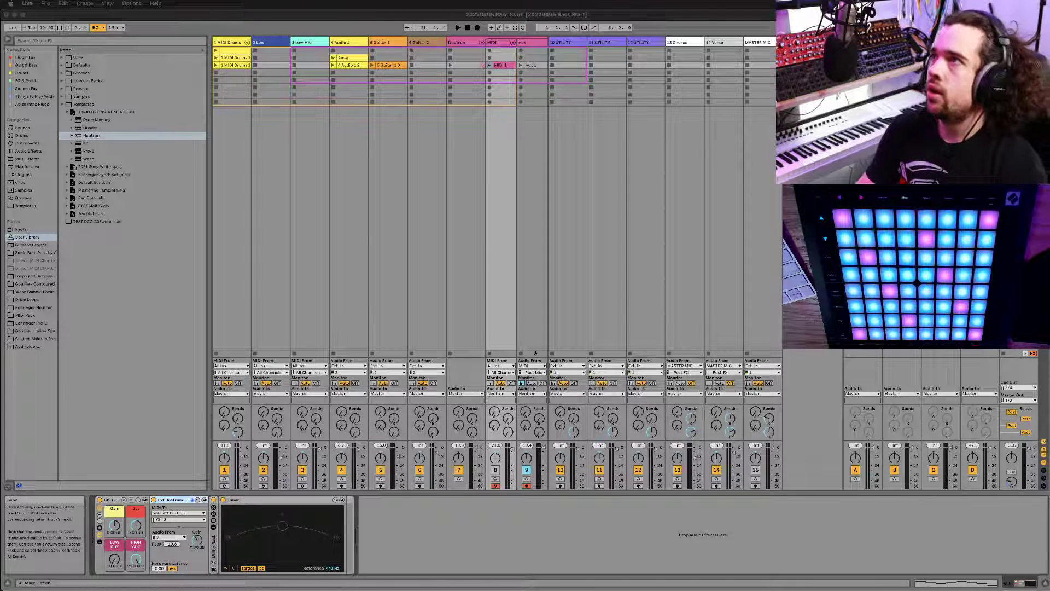
{"action": "key", "text": "super+Tab"}
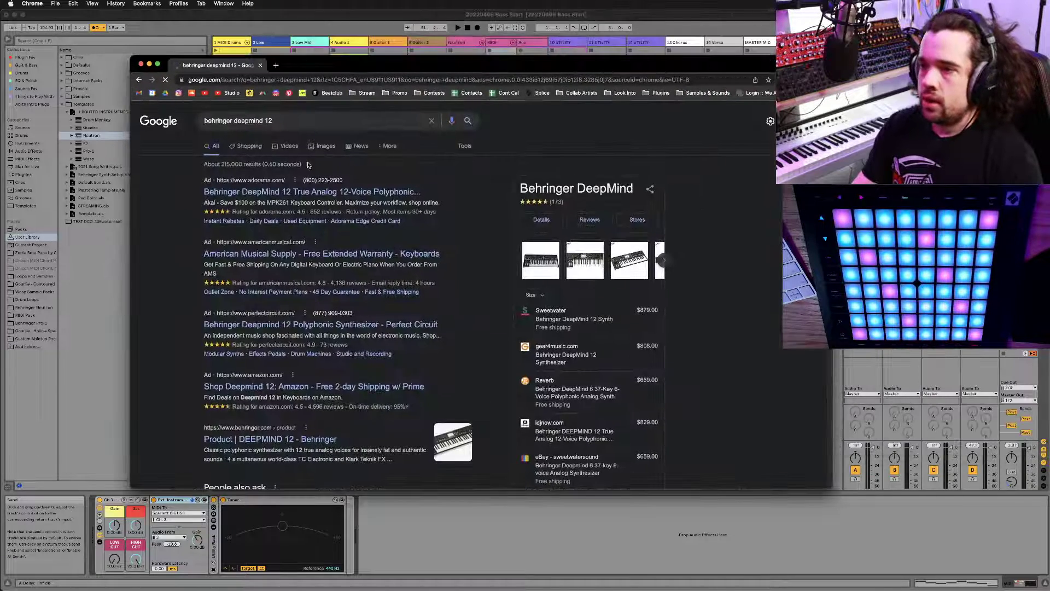
{"action": "left_click", "coordinate": [556, 315]}
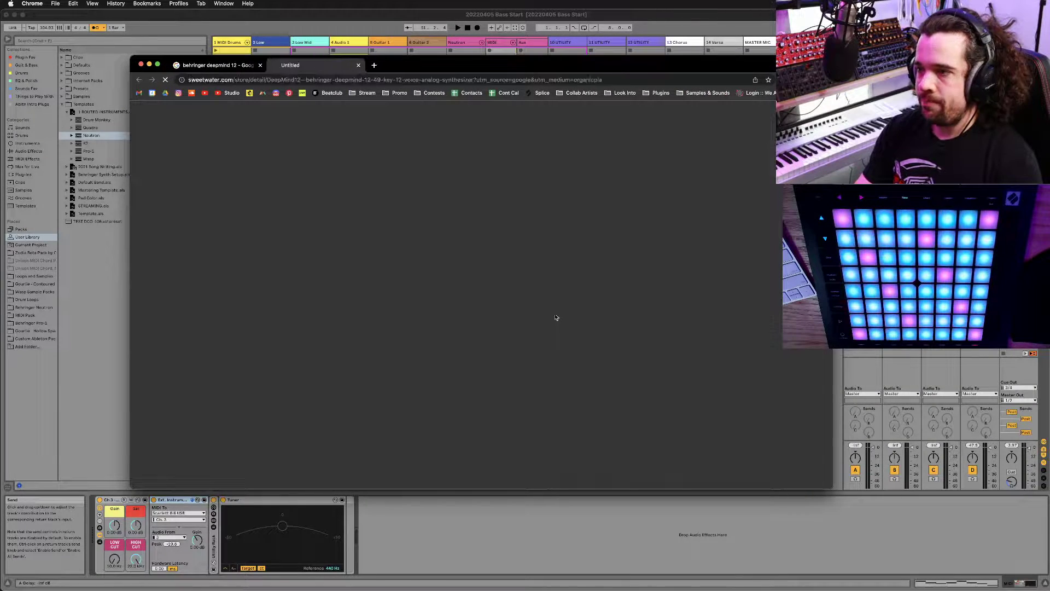
{"action": "left_click_drag", "start_coordinate": [479, 62], "coordinate": [378, 57]}
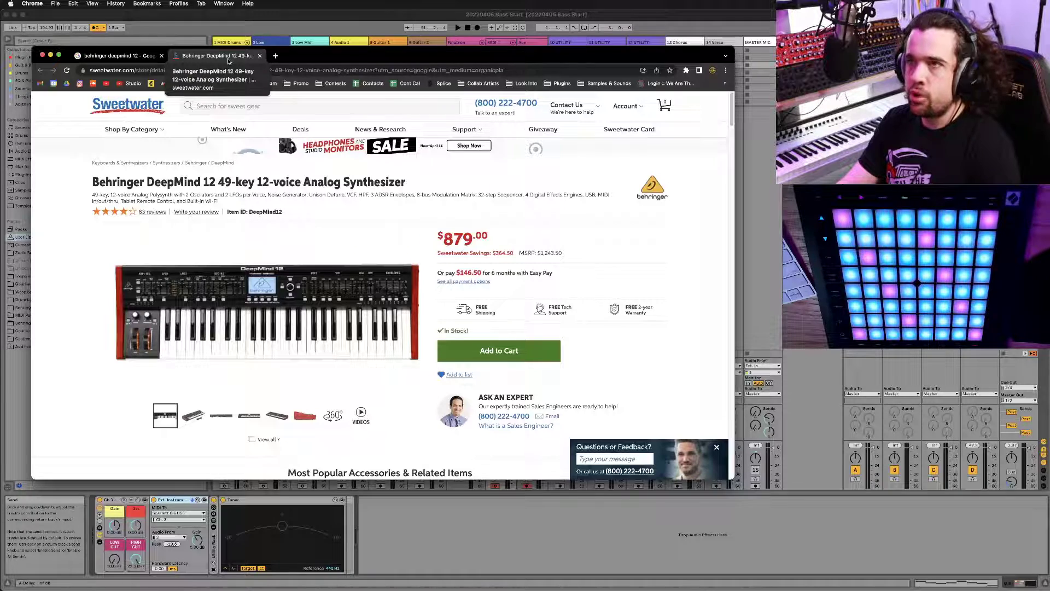
{"action": "key", "text": "super+w"}
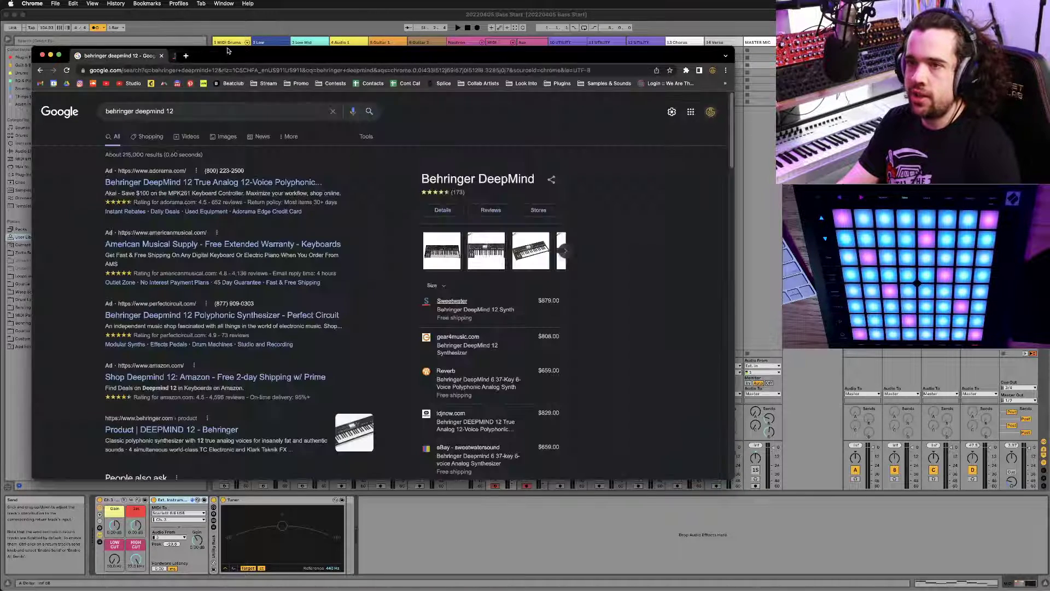
{"action": "left_click", "coordinate": [232, 21]}
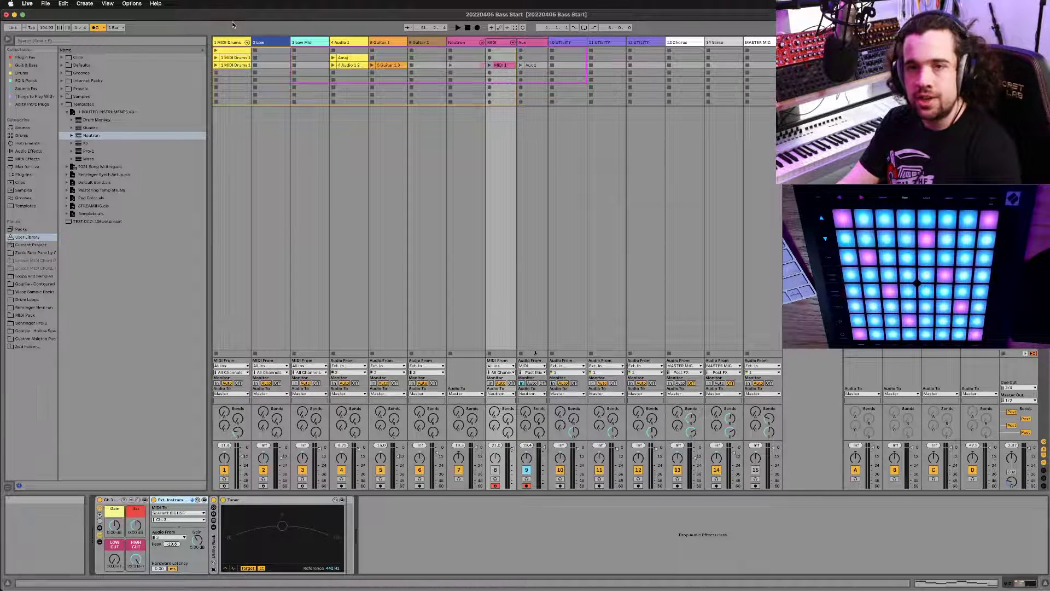
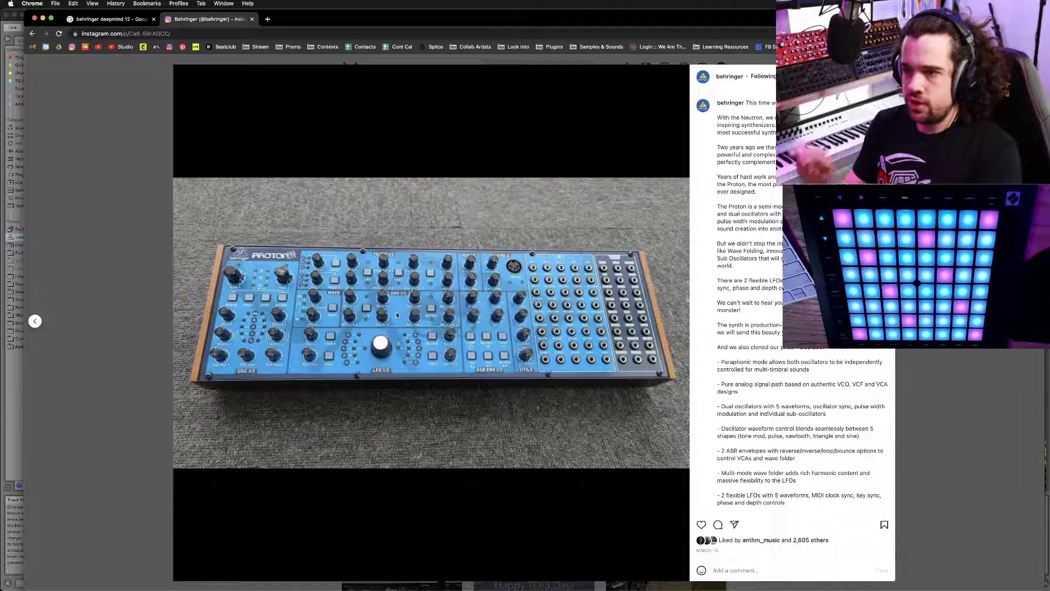
Step: Leave the Proton post on Behringer's Instagram page and check the retail price in the Toro bass synth post
{"action": "key", "text": "Escape"}
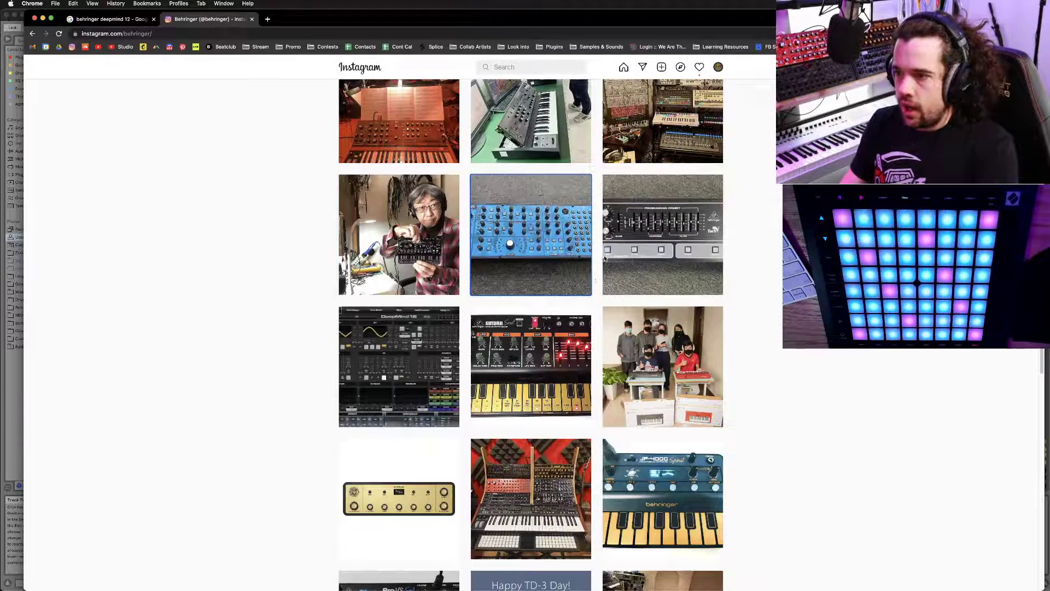
{"action": "left_click", "coordinate": [696, 211]}
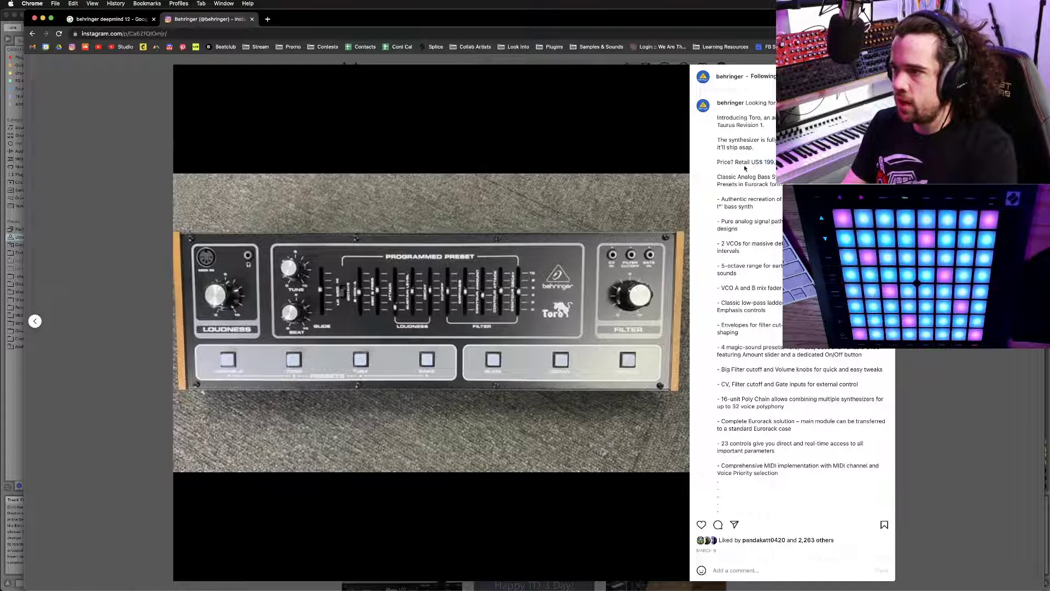
{"action": "triple_click", "coordinate": [764, 161]}
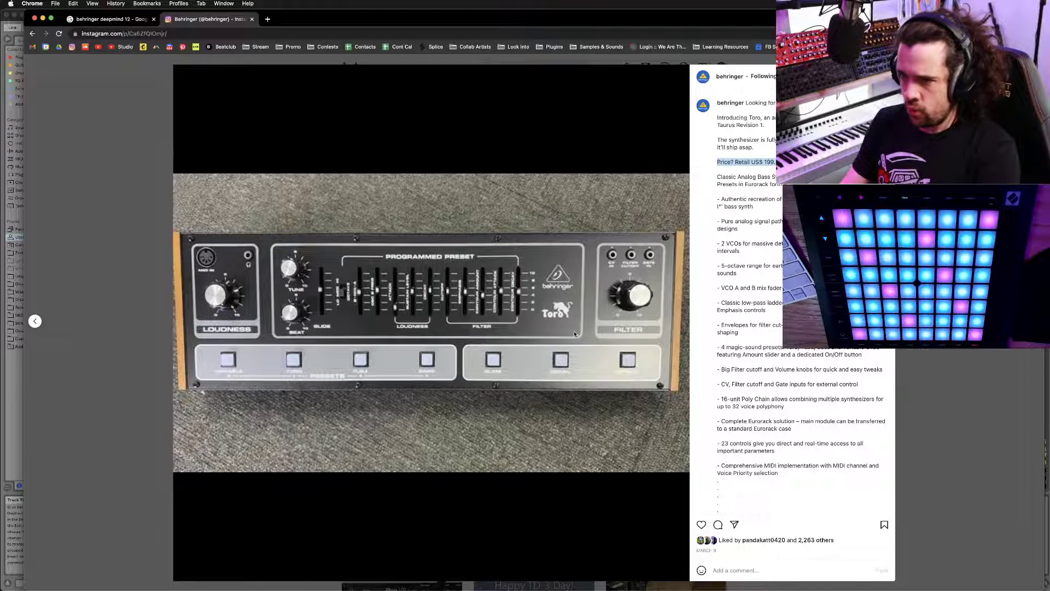
{"action": "left_click", "coordinate": [702, 264]}
{"action": "key", "text": "Escape"}
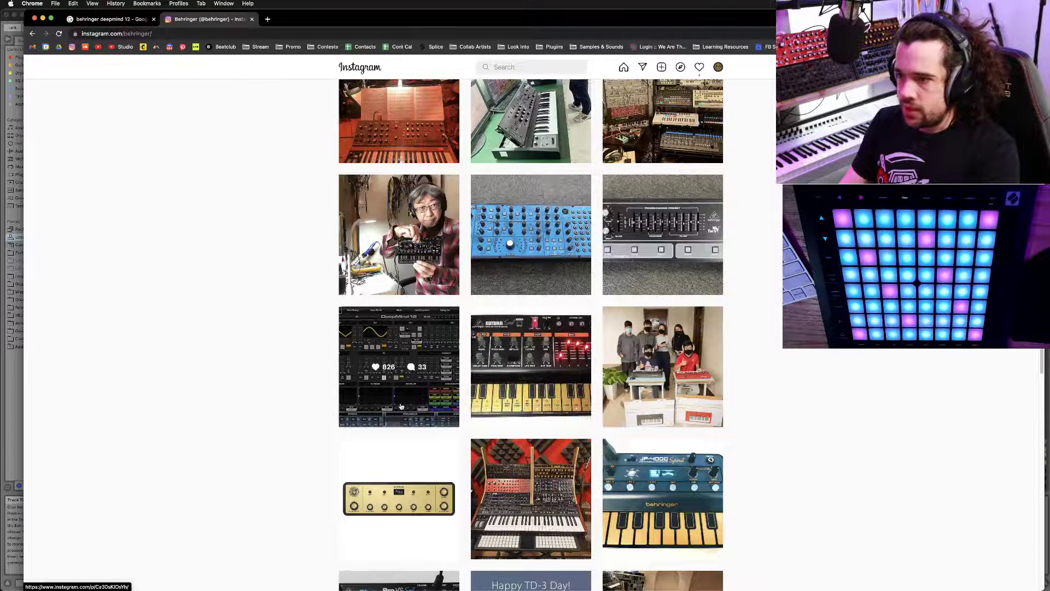
Step: View the Saturn Soul and JP-4000 Spirit mini synth posts on Behringer's Instagram page, closing each one
{"action": "scroll", "coordinate": [520, 340], "scroll_direction": "down", "scroll_amount": 1}
{"action": "left_click", "coordinate": [532, 332]}
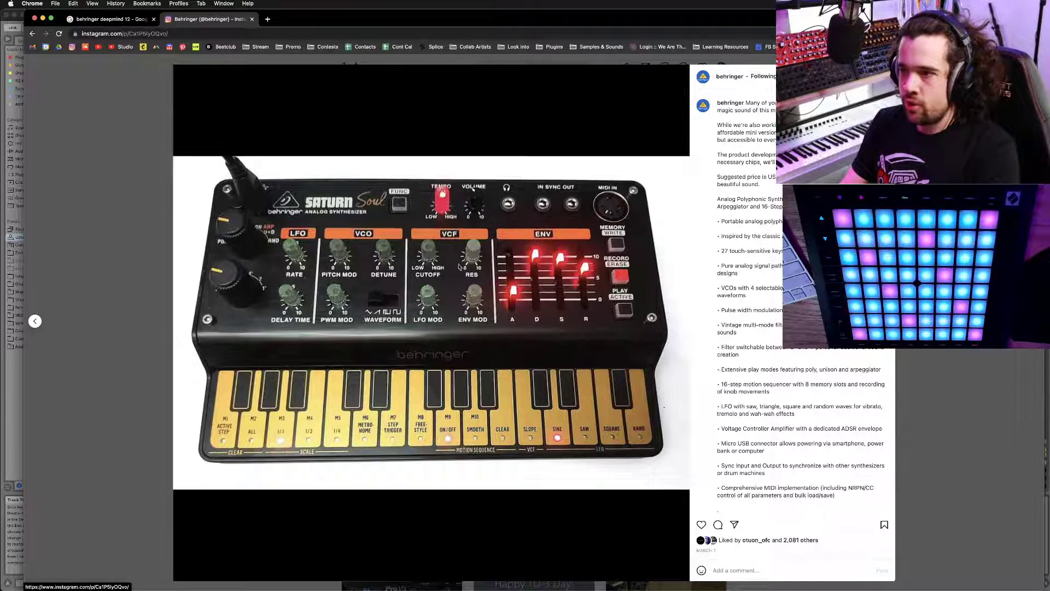
{"action": "key", "text": "Escape"}
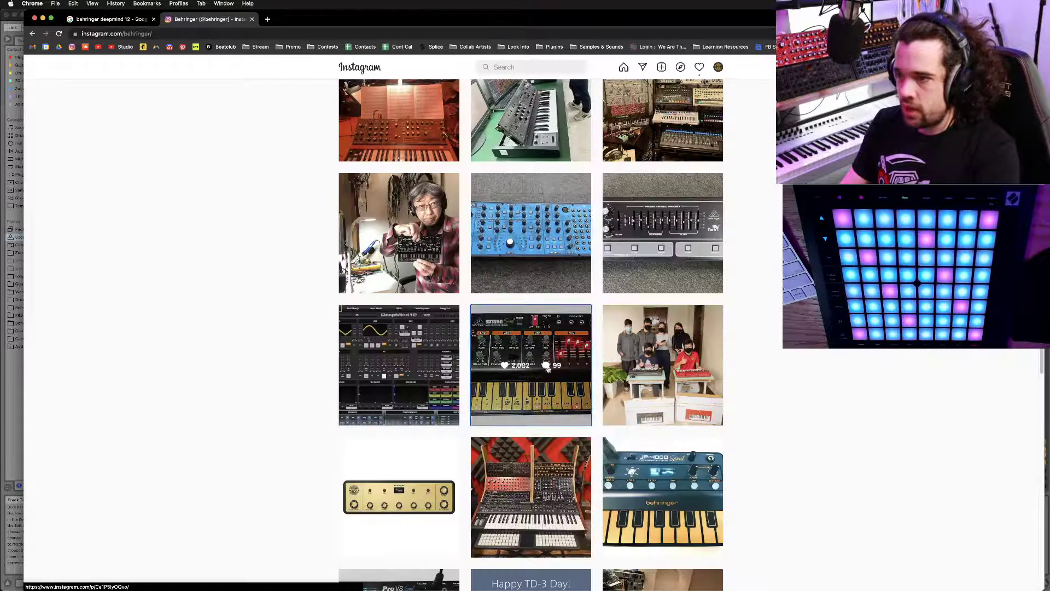
{"action": "left_click", "coordinate": [640, 464]}
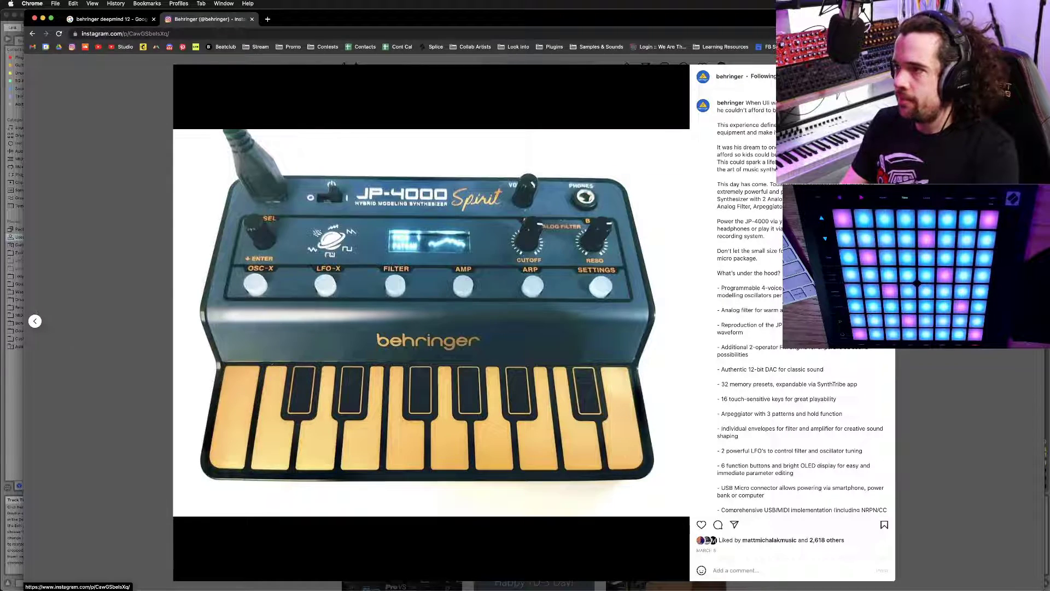
{"action": "key", "text": "Escape"}
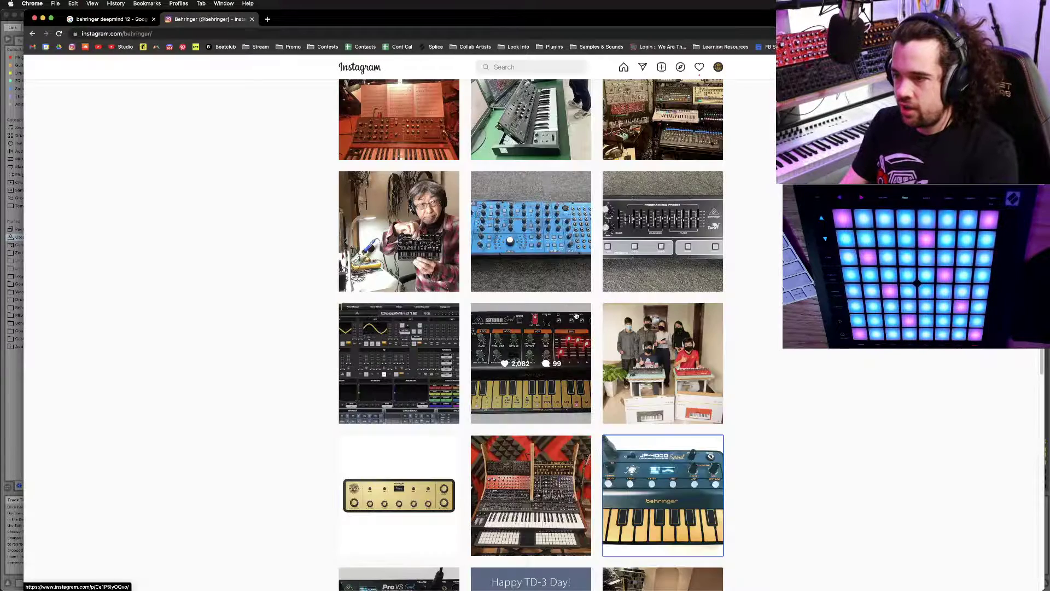
Step: View the red-walled synth rack setup post and the Pro VS Soul post further down Behringer's Instagram page, closing each one
{"action": "scroll", "coordinate": [574, 318], "scroll_direction": "down", "scroll_amount": 3}
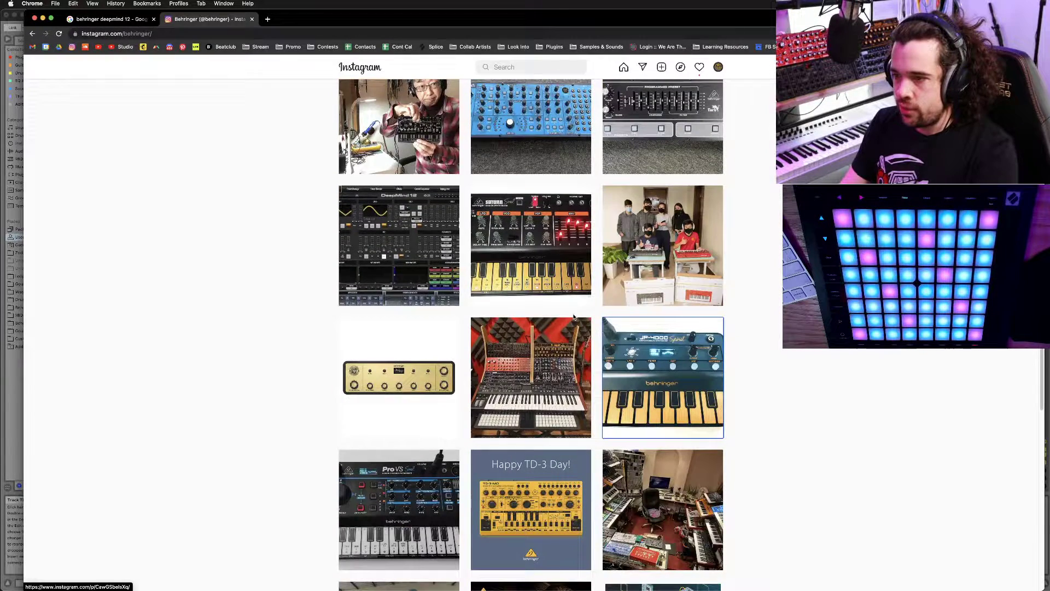
{"action": "left_click", "coordinate": [537, 361]}
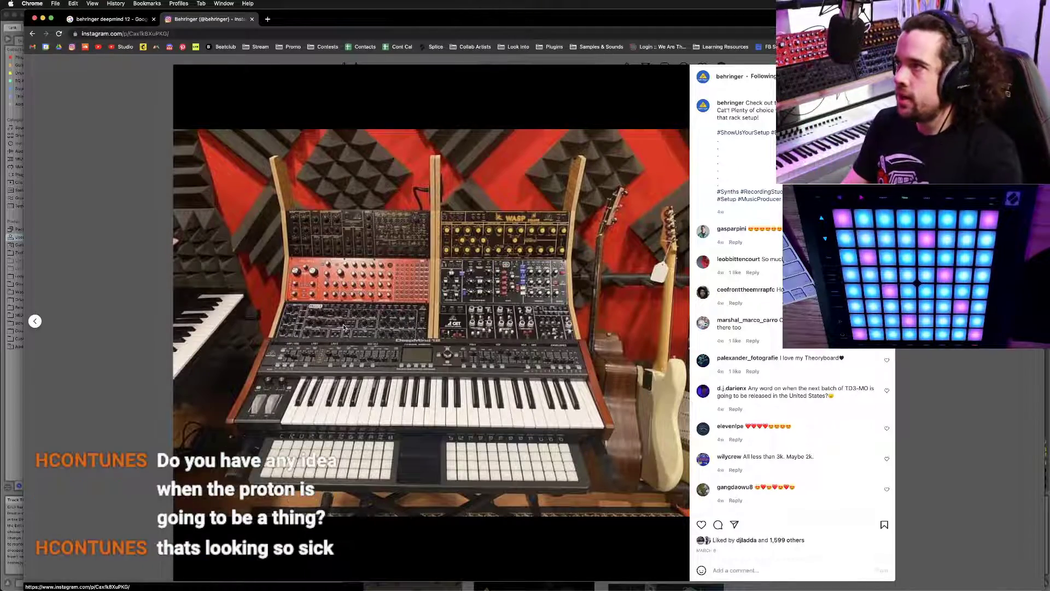
{"action": "key", "text": "Escape"}
{"action": "scroll", "coordinate": [392, 303], "scroll_direction": "down", "scroll_amount": 2}
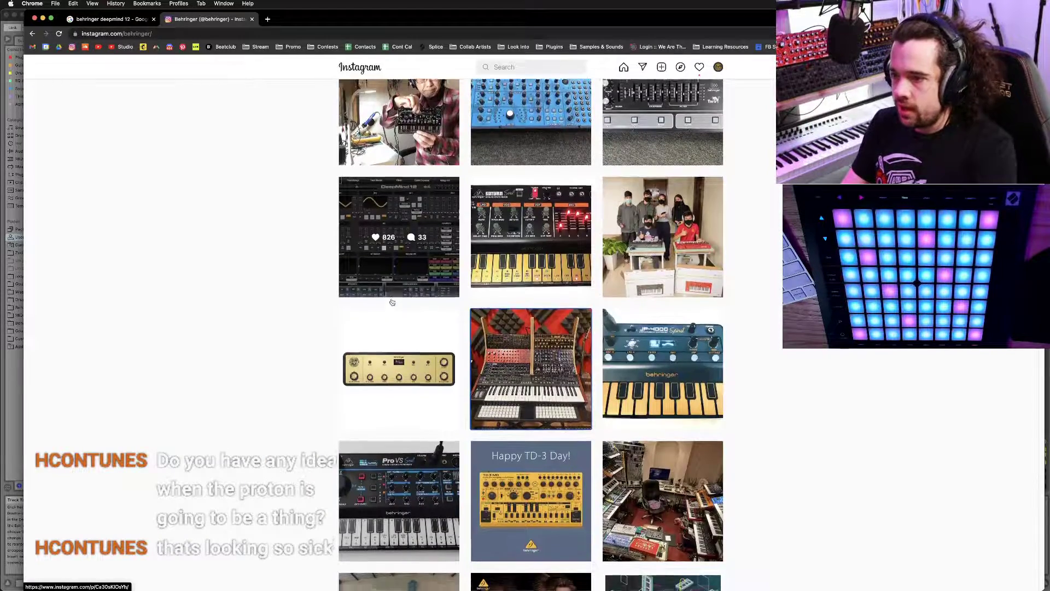
{"action": "scroll", "coordinate": [392, 303], "scroll_direction": "down", "scroll_amount": 2}
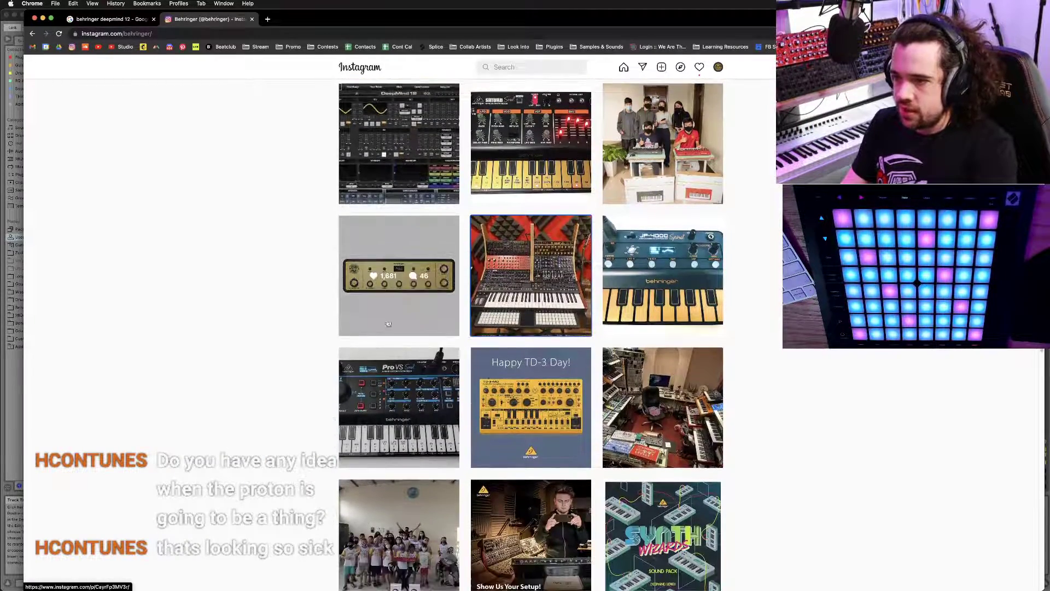
{"action": "left_click", "coordinate": [383, 372]}
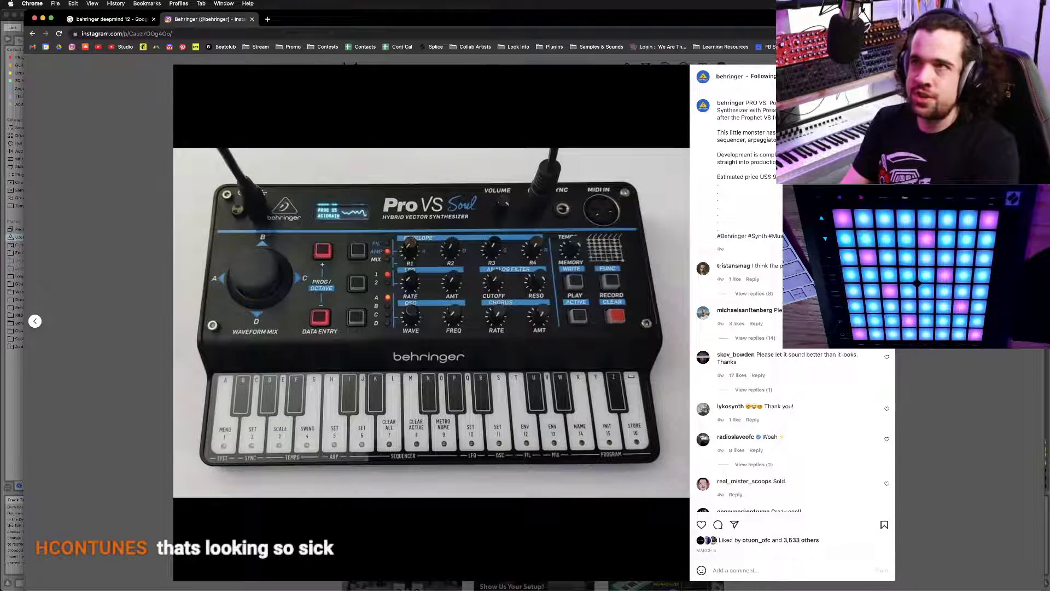
{"action": "key", "text": "Escape"}
{"action": "scroll", "coordinate": [531, 328], "scroll_direction": "down", "scroll_amount": 7}
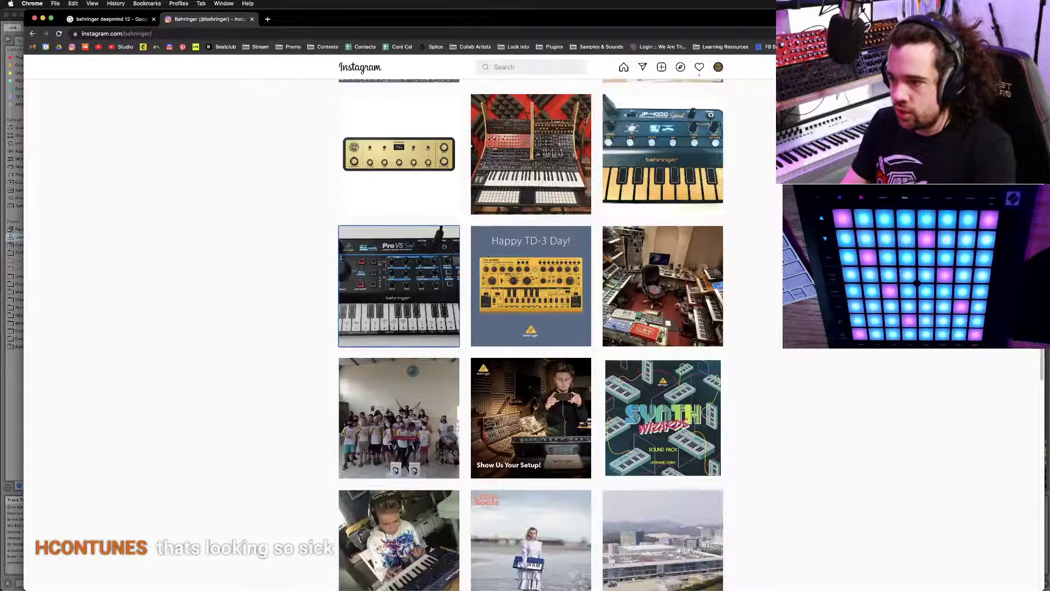
Step: Browse Behringer's Instagram posts, view the blue Proton synth post again and close it
{"action": "scroll", "coordinate": [531, 328], "scroll_direction": "down", "scroll_amount": 10}
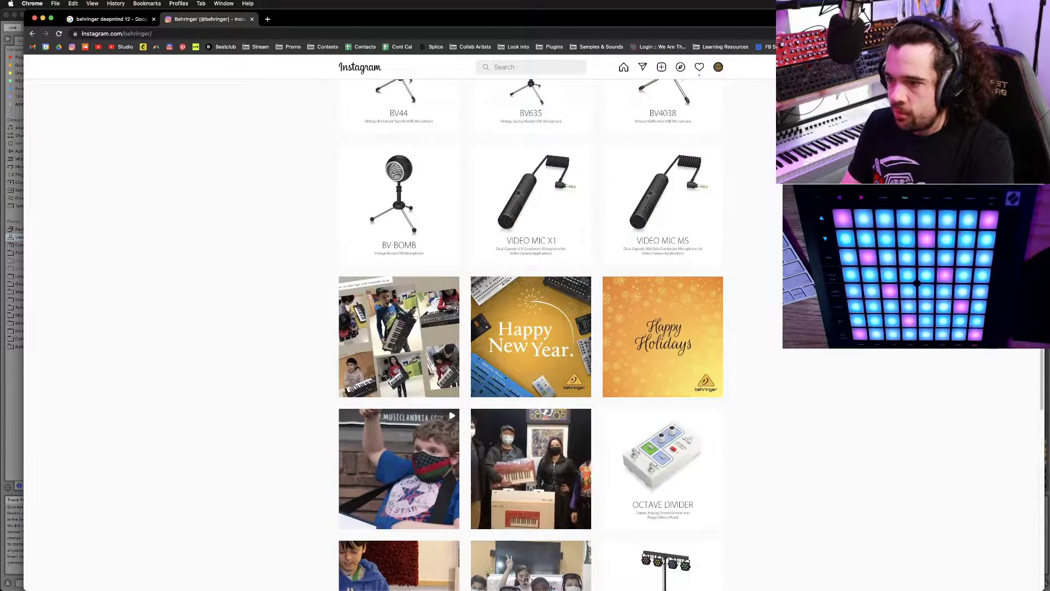
{"action": "scroll", "coordinate": [530, 328], "scroll_direction": "up", "scroll_amount": 10}
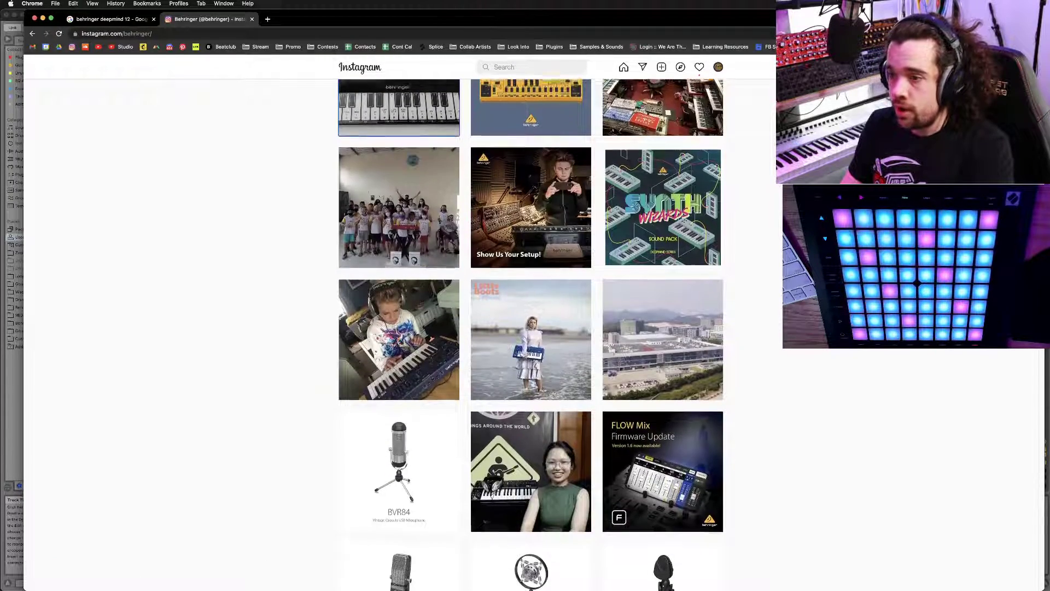
{"action": "scroll", "coordinate": [531, 329], "scroll_direction": "up", "scroll_amount": 7}
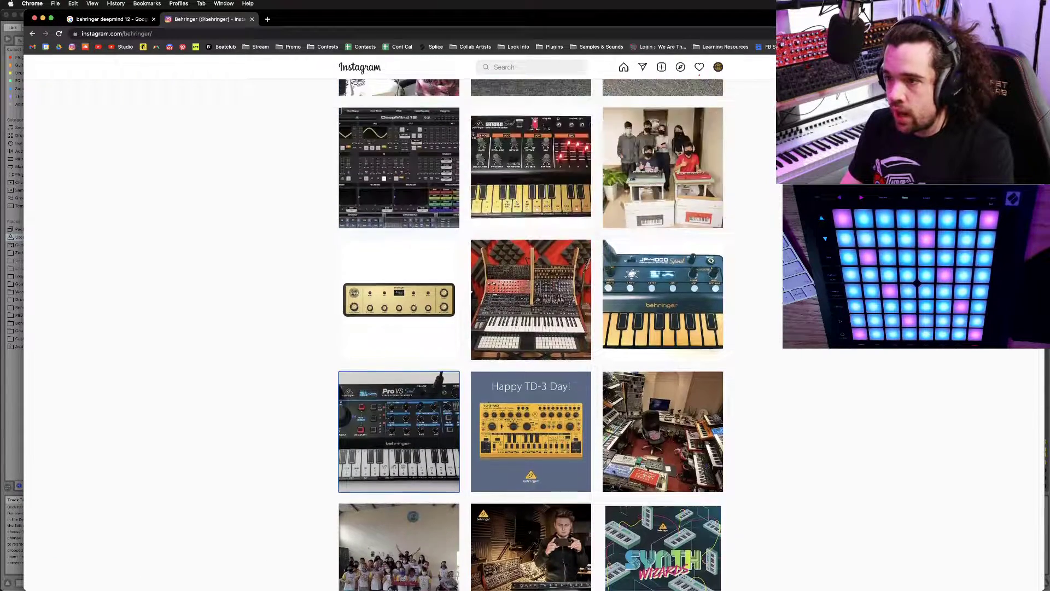
{"action": "scroll", "coordinate": [531, 328], "scroll_direction": "up", "scroll_amount": 4}
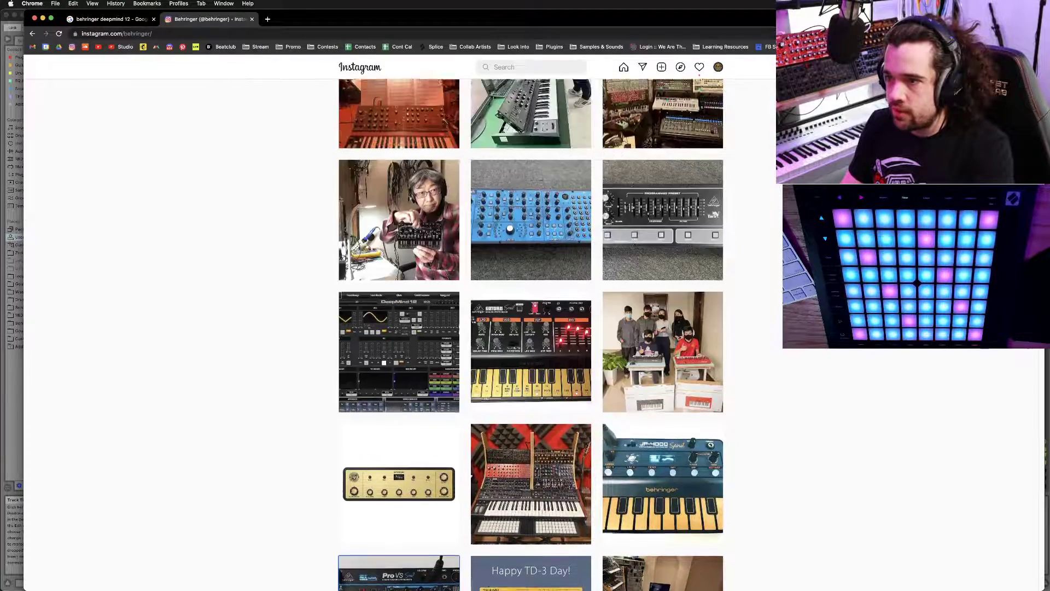
{"action": "scroll", "coordinate": [531, 329], "scroll_direction": "up", "scroll_amount": 5}
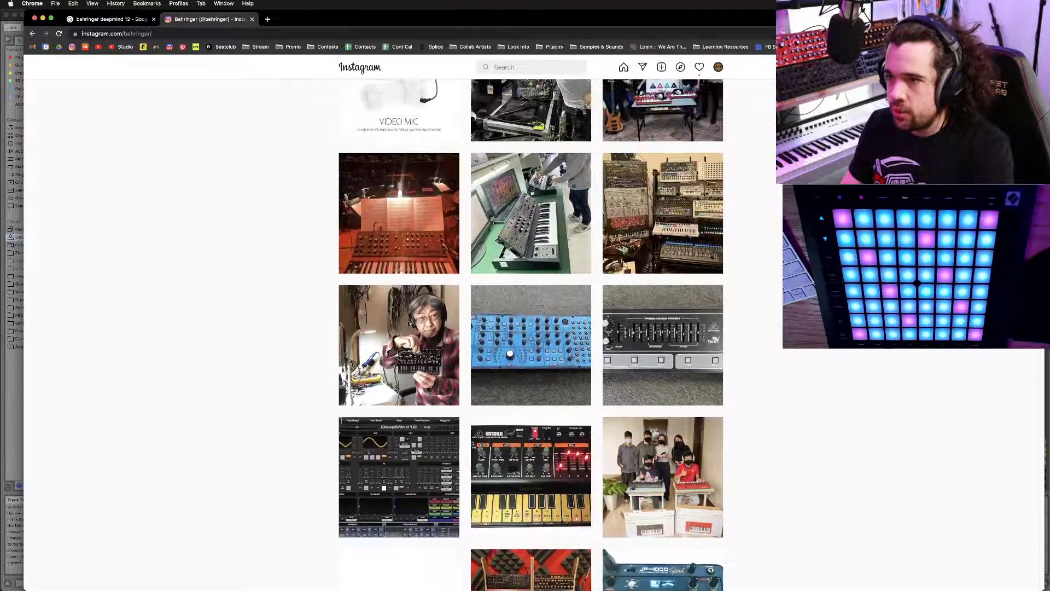
{"action": "scroll", "coordinate": [530, 328], "scroll_direction": "up", "scroll_amount": 4}
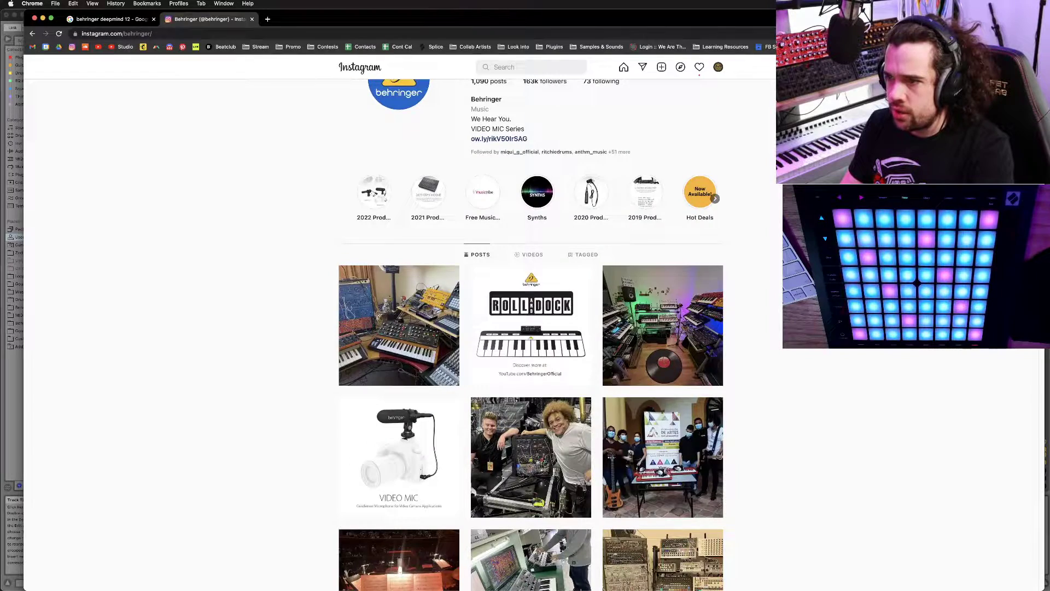
{"action": "scroll", "coordinate": [531, 328], "scroll_direction": "down", "scroll_amount": 7}
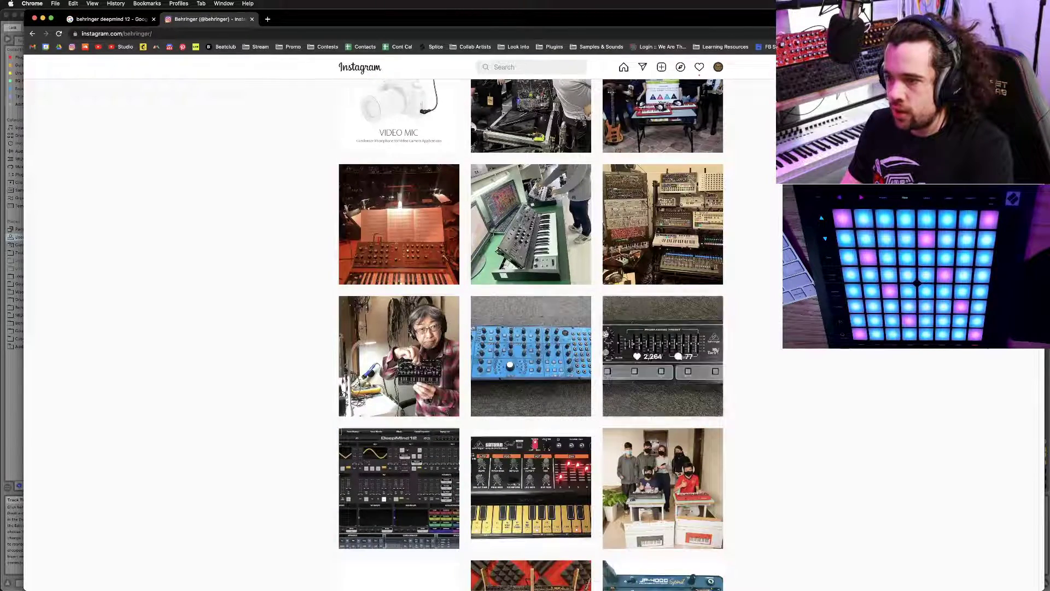
{"action": "left_click", "coordinate": [547, 340]}
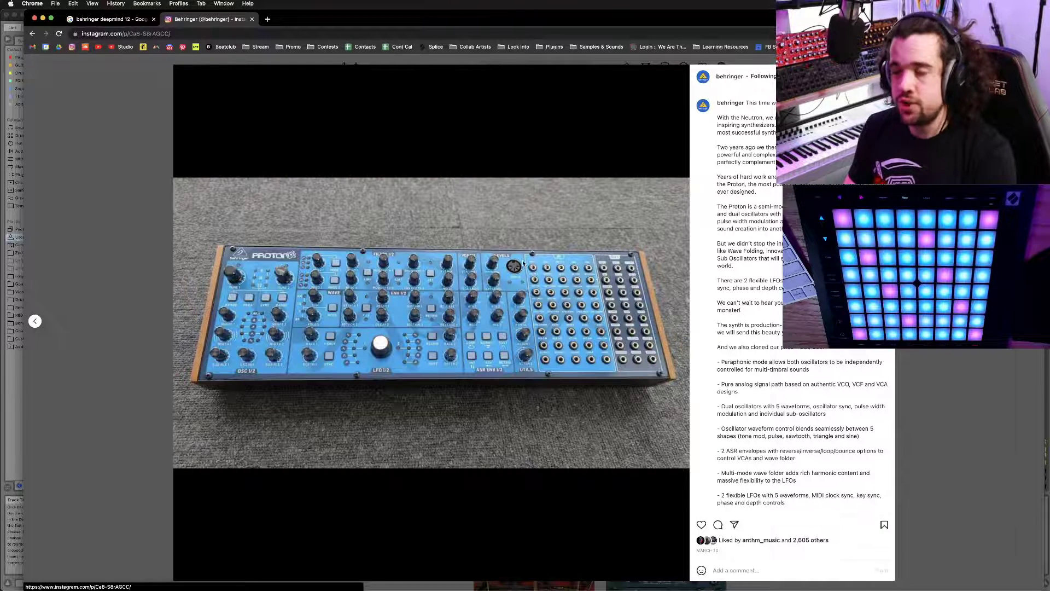
{"action": "key", "text": "Escape"}
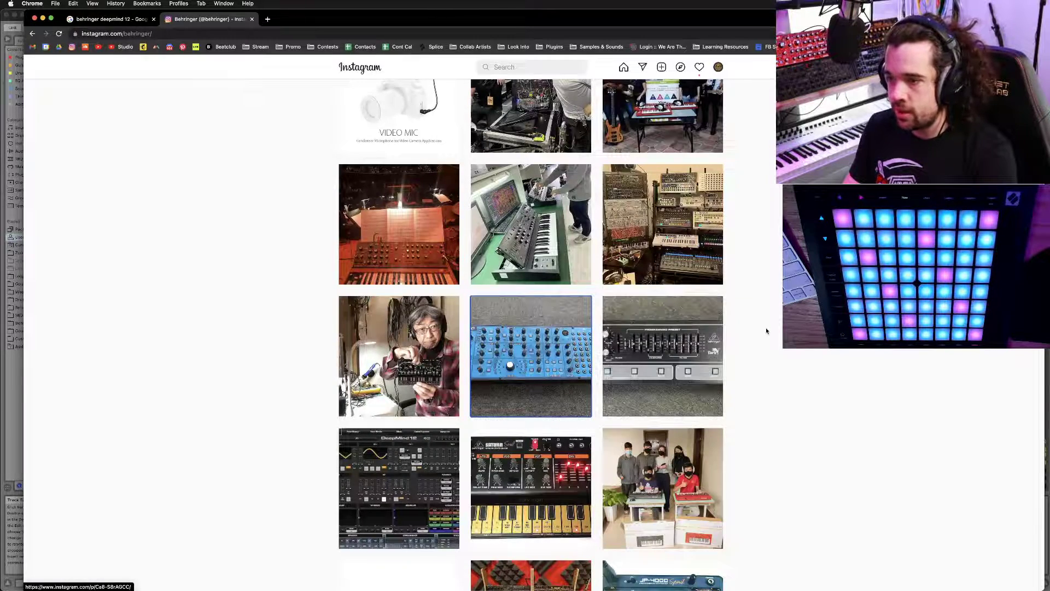
{"action": "scroll", "coordinate": [766, 330], "scroll_direction": "up", "scroll_amount": 1}
{"action": "scroll", "coordinate": [766, 330], "scroll_direction": "up", "scroll_amount": 8}
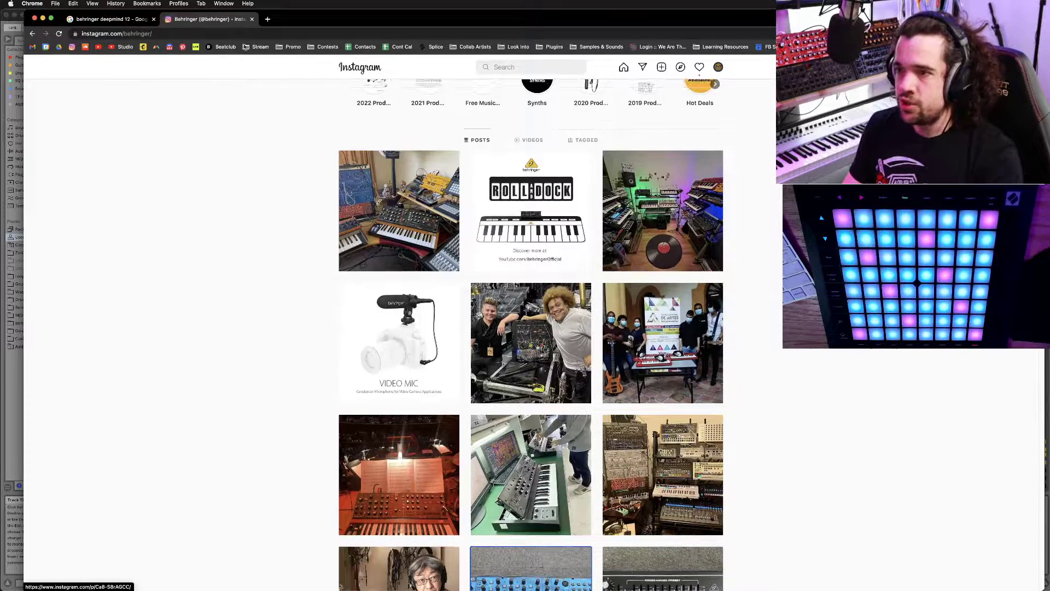
Step: Search Google for "behringer model 15" and show the image results
{"action": "left_click", "coordinate": [228, 34]}
{"action": "type", "text": "beh"}
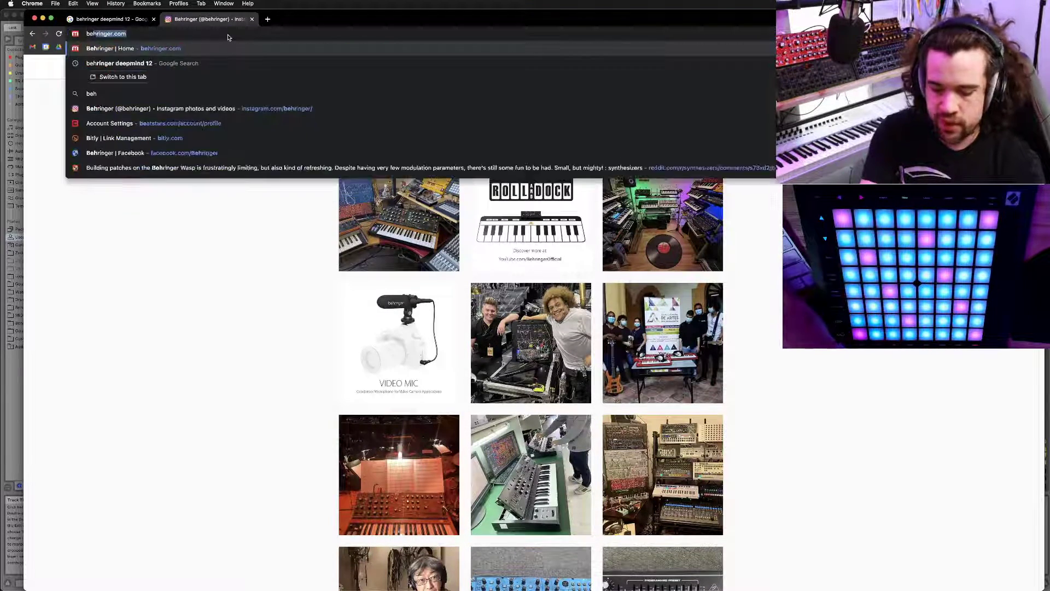
{"action": "type", "text": "ringer model 15"}
{"action": "key", "text": "Return"}
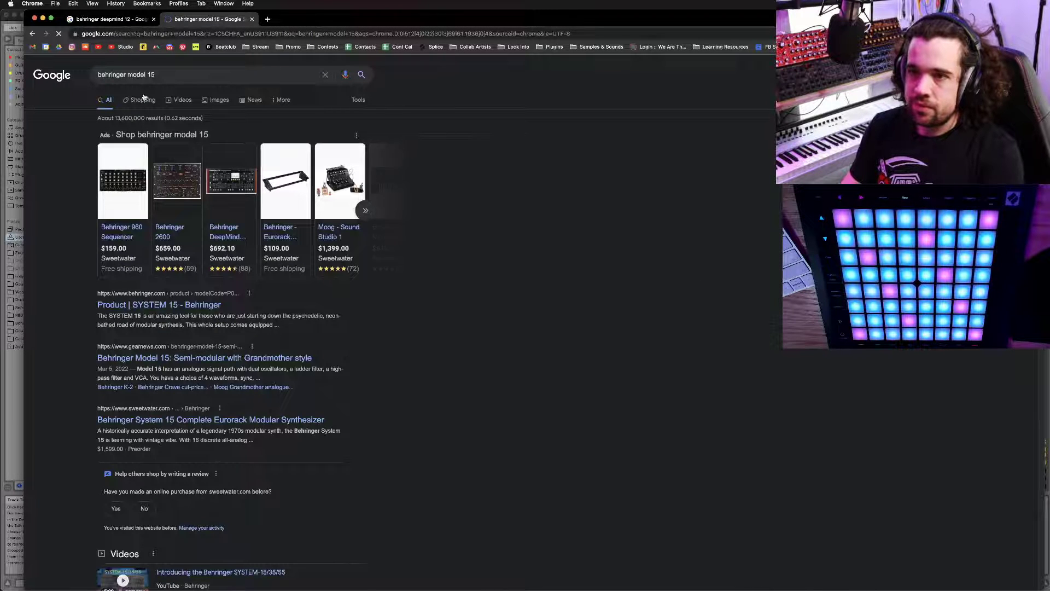
{"action": "left_click", "coordinate": [222, 101]}
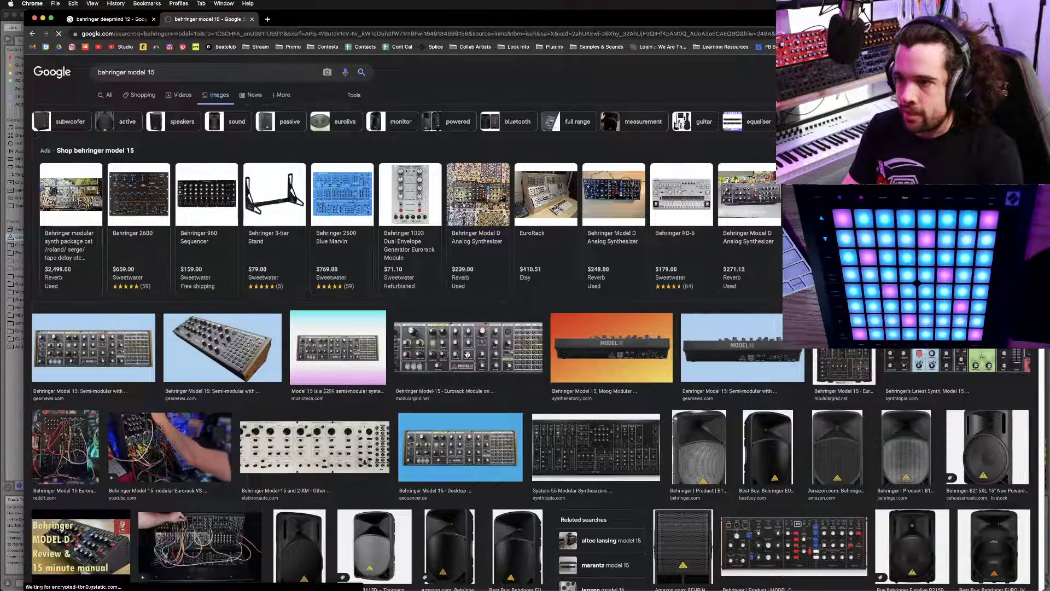
Step: Open the Modular Grid picture of the Behringer Model 15 in its own tab and bring its whole front panel into view
{"action": "left_click", "coordinate": [460, 323]}
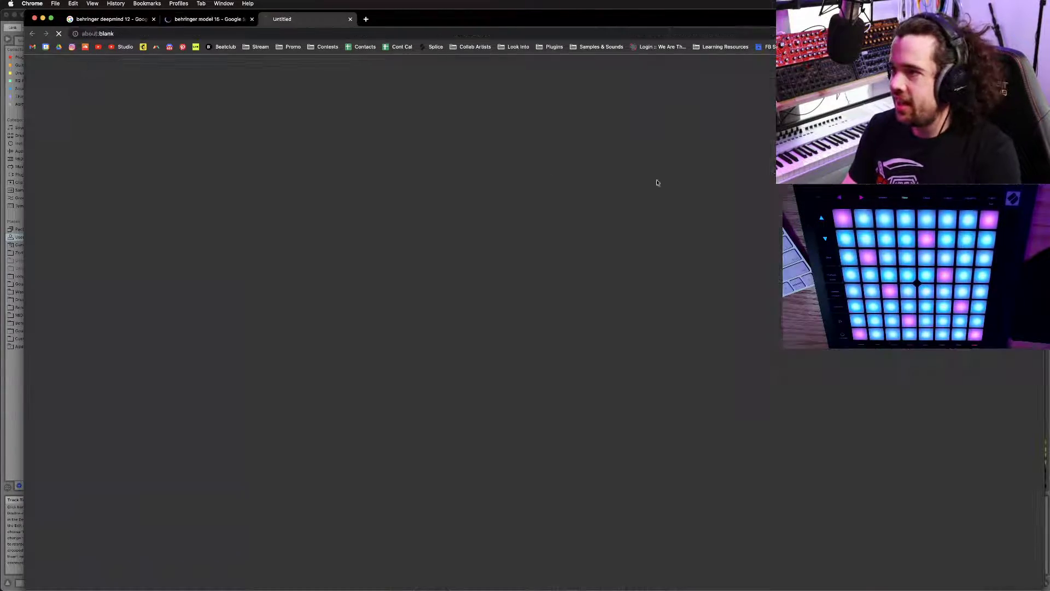
{"action": "key", "text": "super+bracketleft"}
{"action": "right_click", "coordinate": [737, 158]}
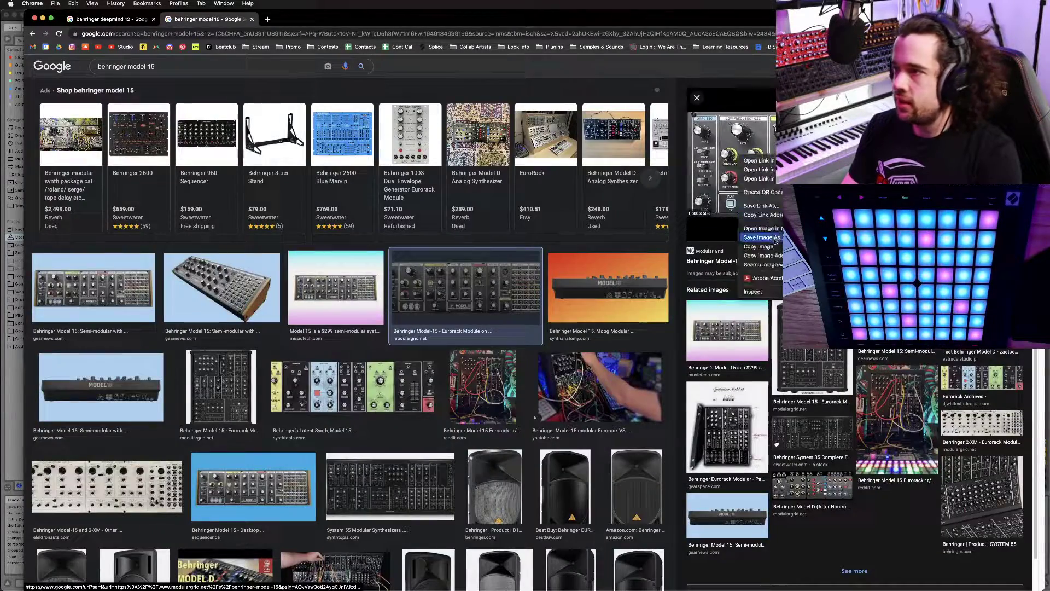
{"action": "left_click", "coordinate": [777, 229]}
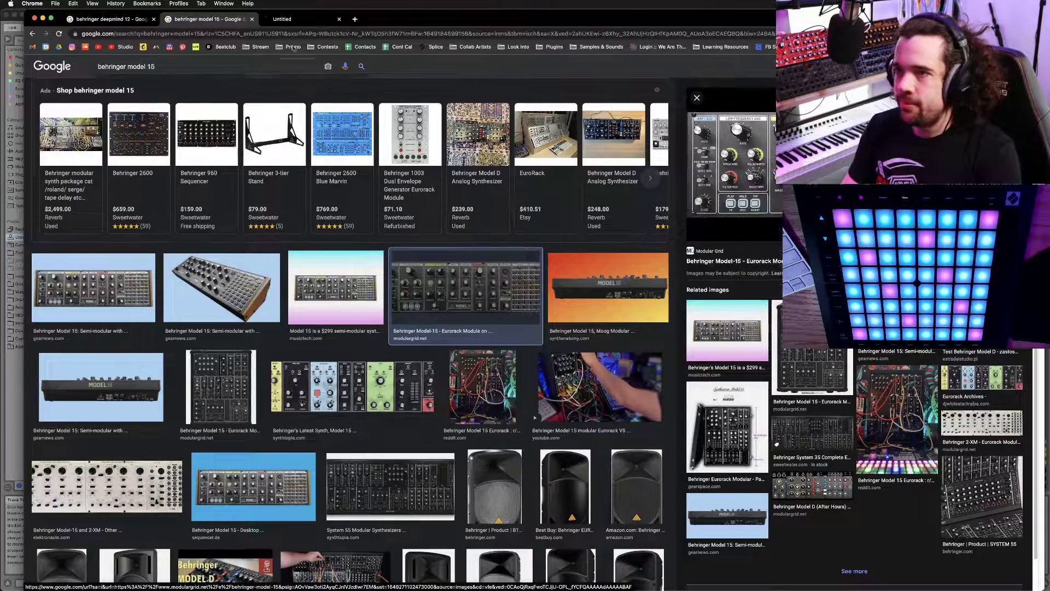
{"action": "left_click", "coordinate": [292, 20]}
{"action": "key", "text": "super+w"}
{"action": "key", "text": "super+shift+t"}
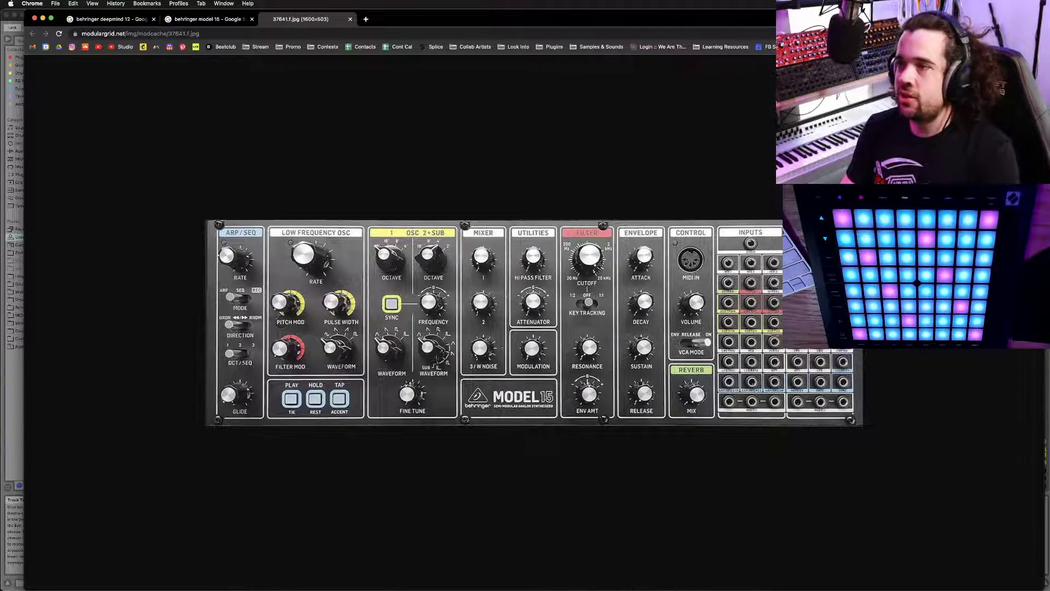
{"action": "left_click_drag", "start_coordinate": [493, 19], "coordinate": [350, 18]}
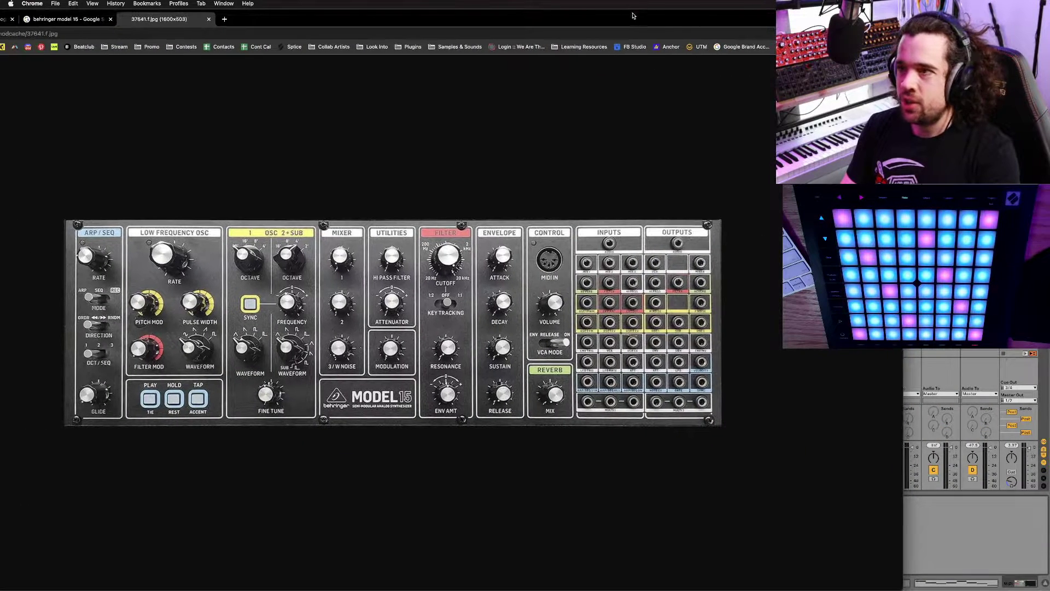
{"action": "left_click_drag", "start_coordinate": [633, 16], "coordinate": [641, 16]}
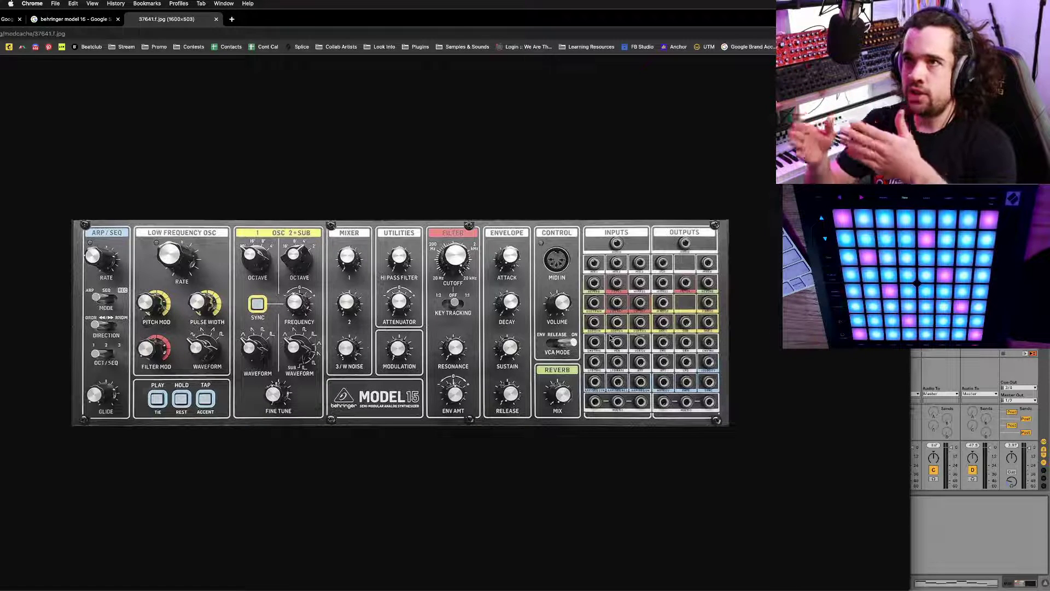
Step: Search Google for "moog grandmother" in a new tab and show the image results
{"action": "key", "text": "super+t"}
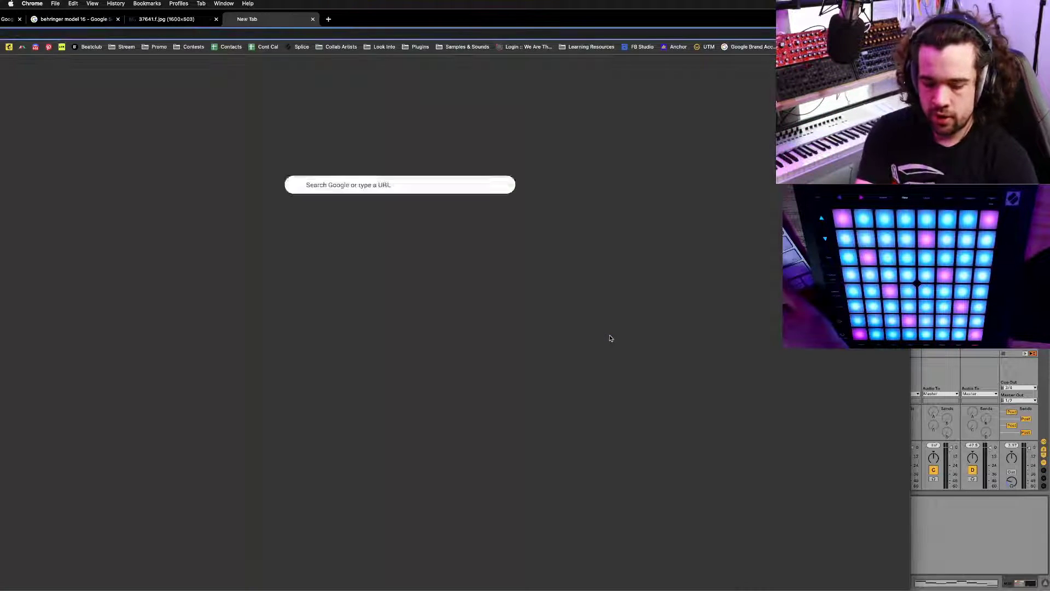
{"action": "type", "text": "moog grandmother"}
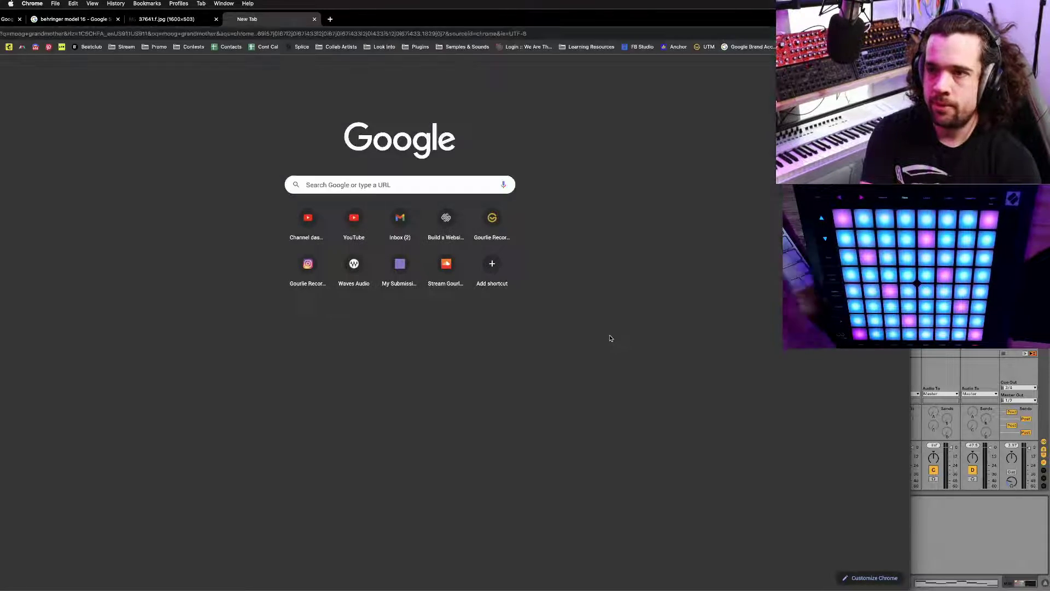
{"action": "key", "text": "Return"}
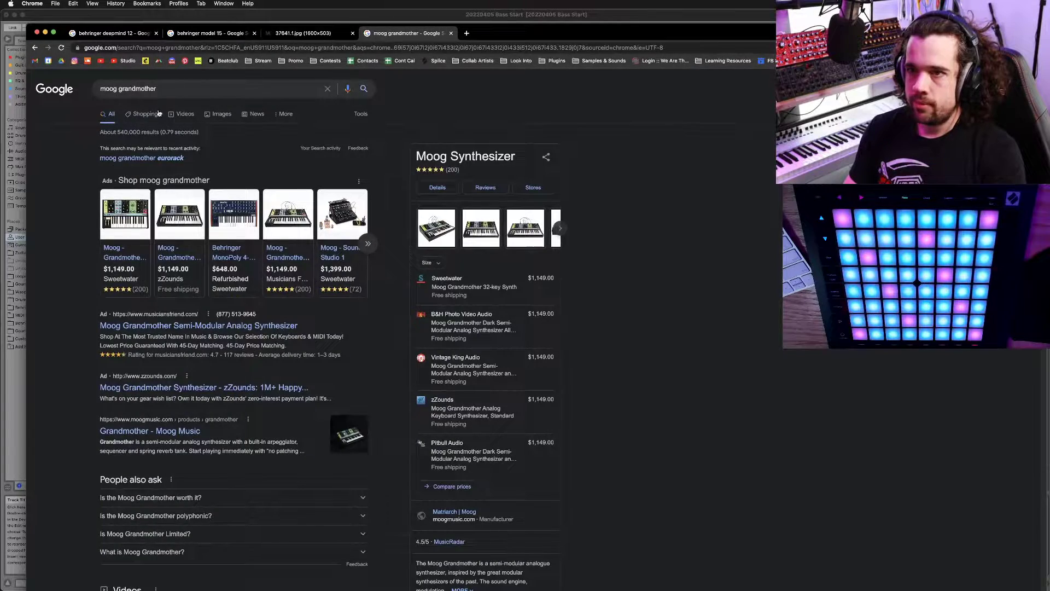
{"action": "left_click", "coordinate": [219, 114]}
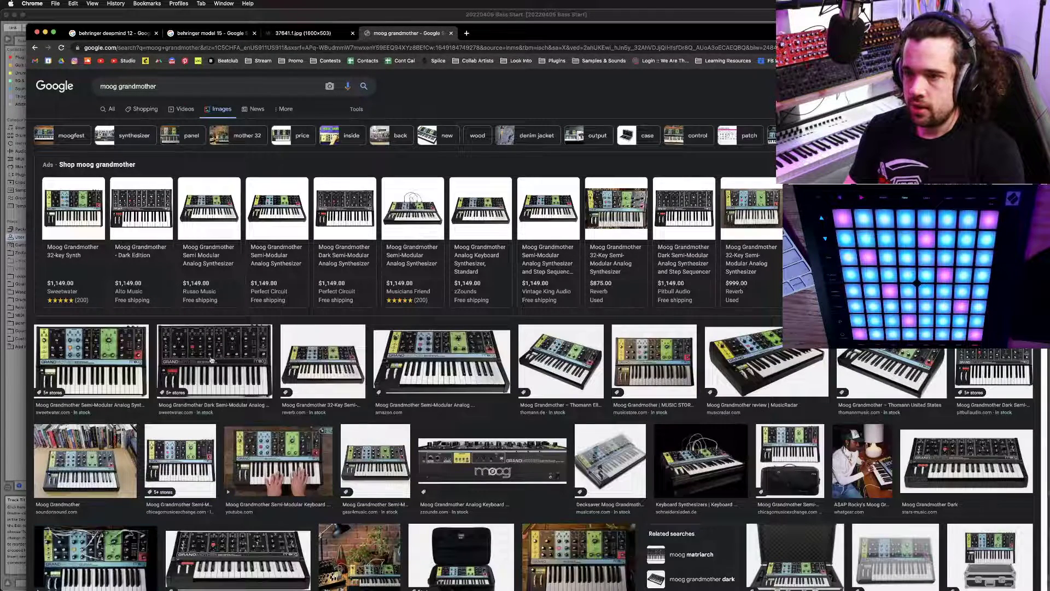
Step: Open Sweetwater's Moog Grandmother picture in its own tab and enlarge it to examine the panel
{"action": "left_click", "coordinate": [93, 351]}
{"action": "right_click", "coordinate": [792, 295]}
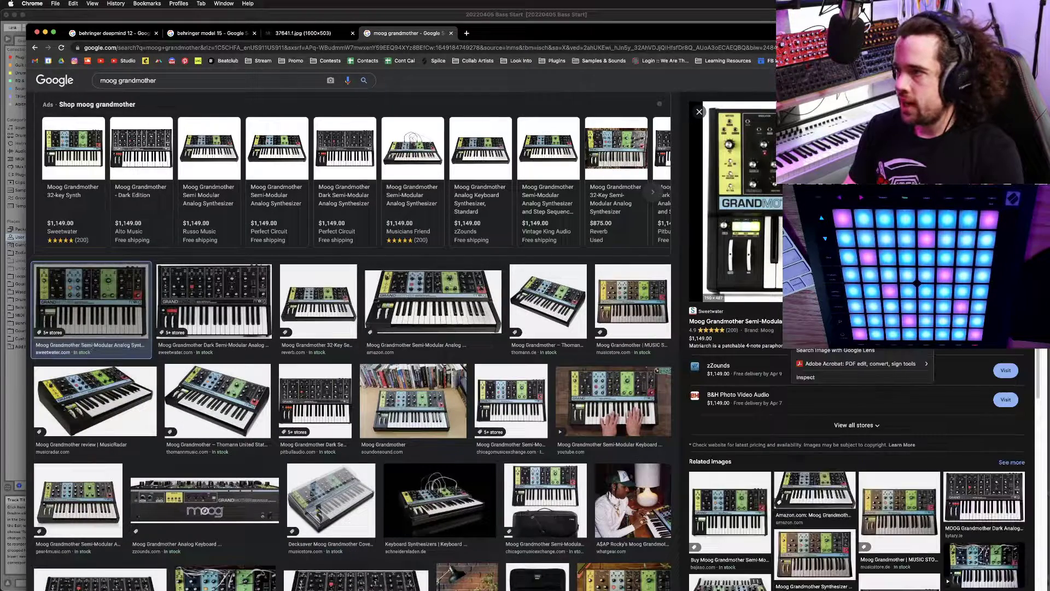
{"action": "left_click", "coordinate": [521, 95]}
{"action": "left_click", "coordinate": [480, 37]}
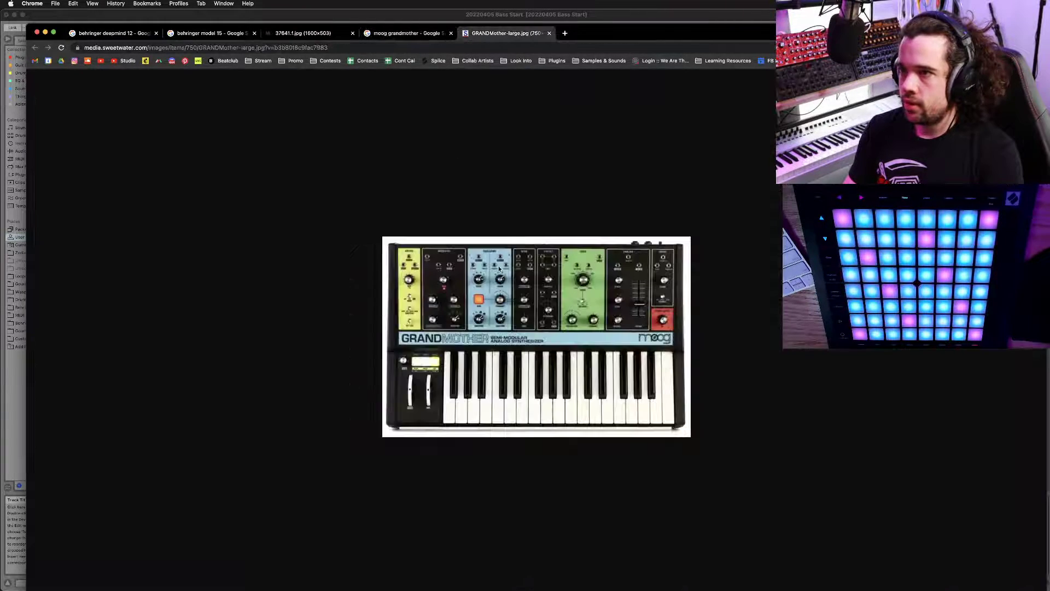
{"action": "scroll", "coordinate": [502, 282], "scroll_direction": "up", "scroll_amount": 5}
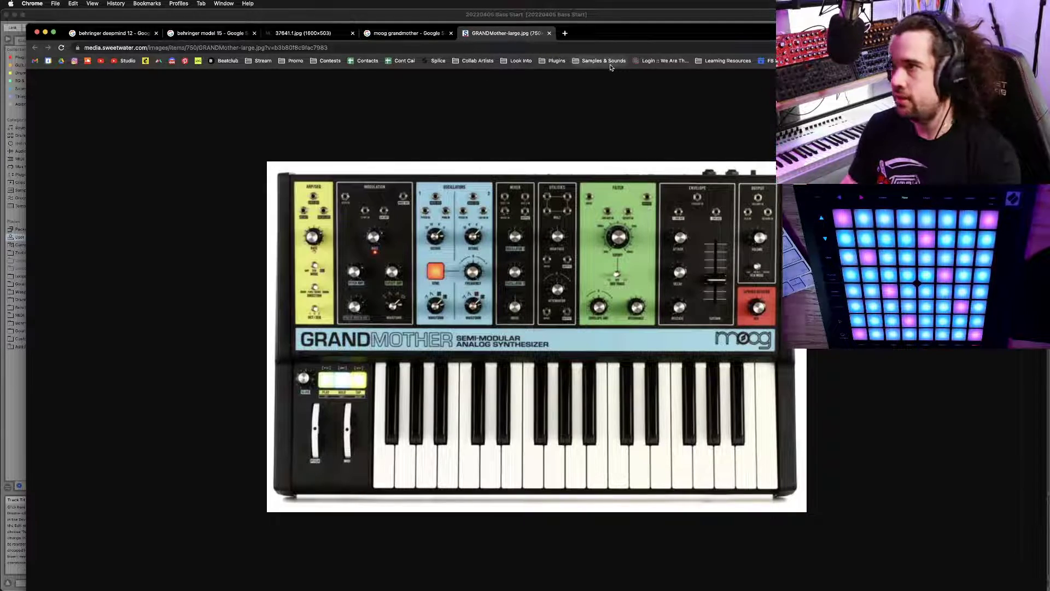
Step: Close all the synth image and search tabs in Chrome and return to Live
{"action": "left_click", "coordinate": [549, 33]}
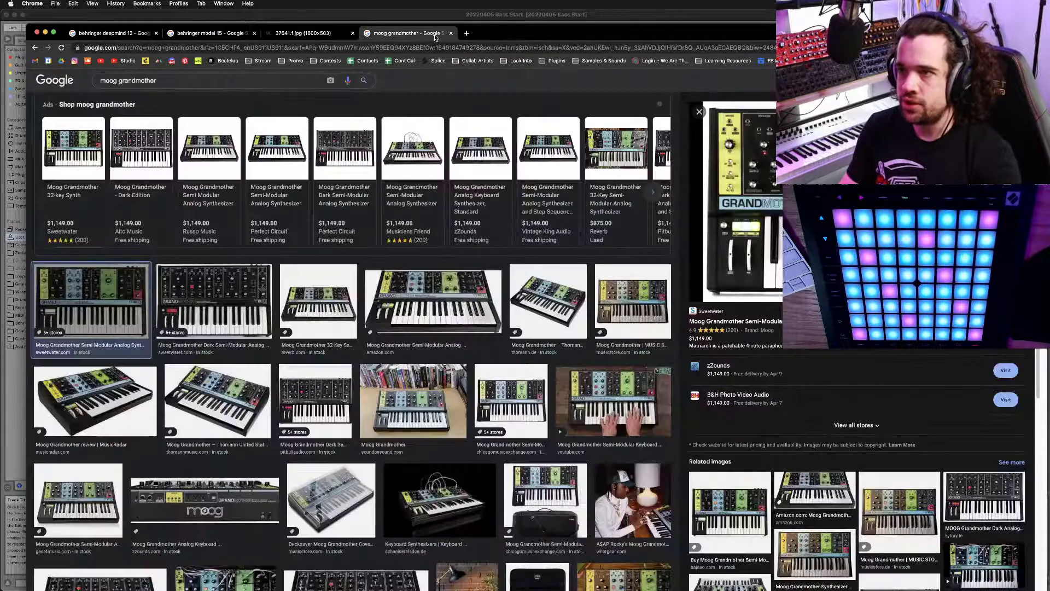
{"action": "key", "text": "super+w"}
{"action": "key", "text": "super+w"}
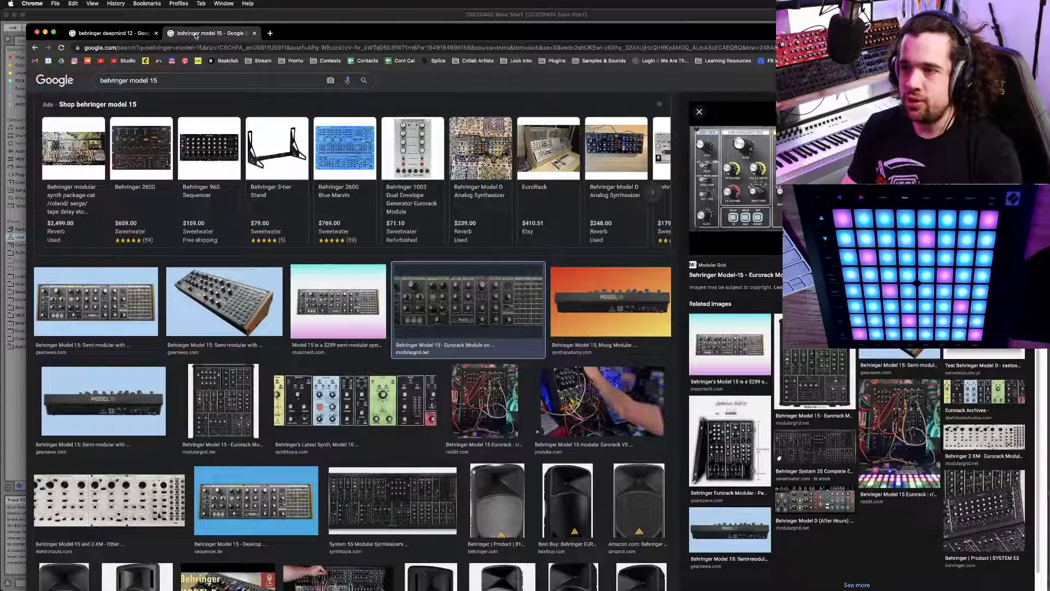
{"action": "key", "text": "super+w"}
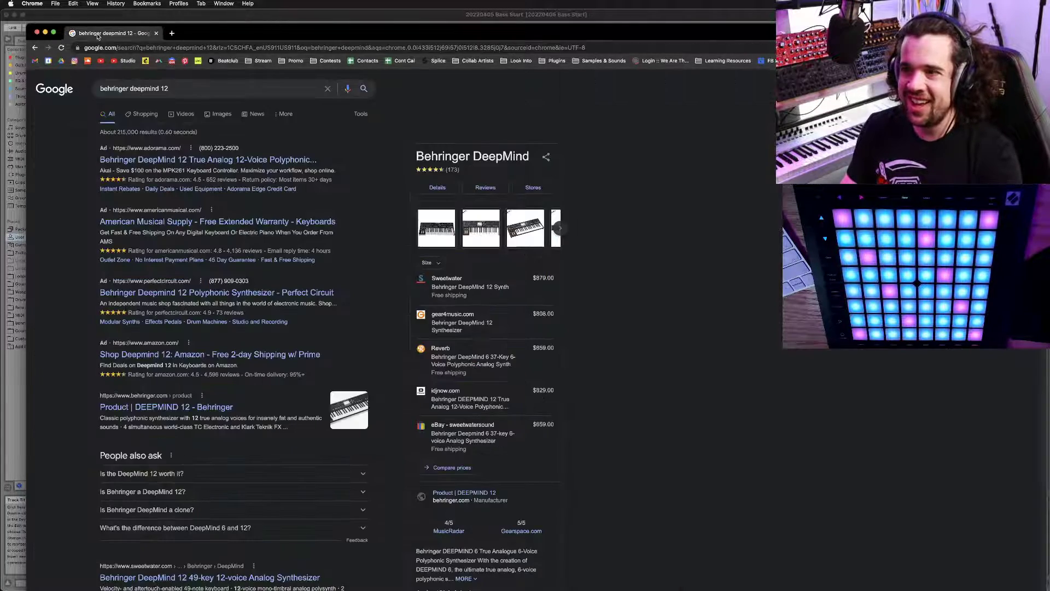
{"action": "key", "text": "super+w"}
{"action": "left_click", "coordinate": [620, 221]}
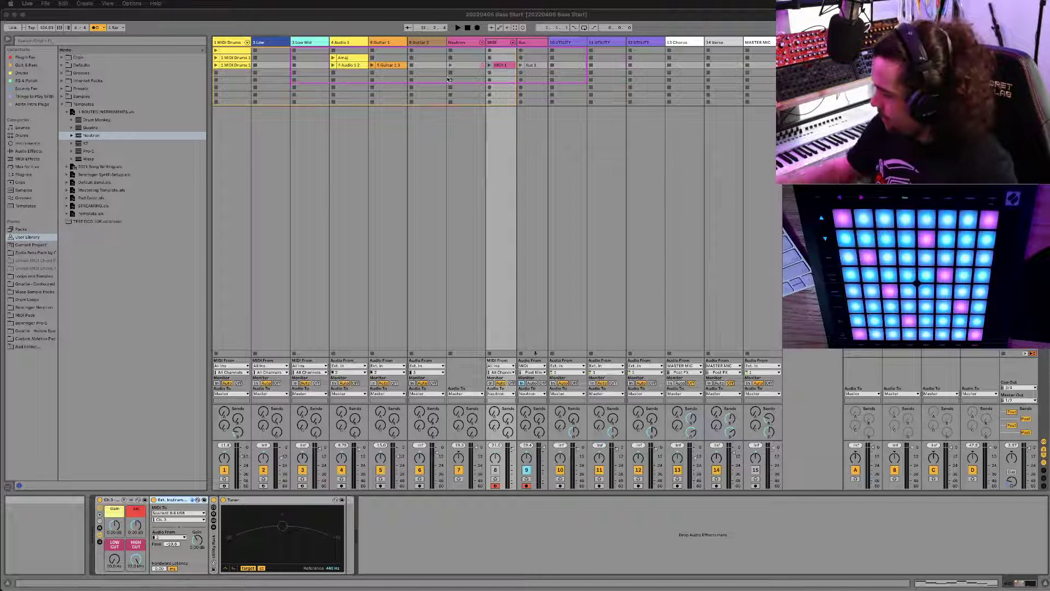
Step: Launch the scene with the drum, guitar and synth clips and duplicate its MIDI Drums clip into the slot below
{"action": "key", "text": "Return"}
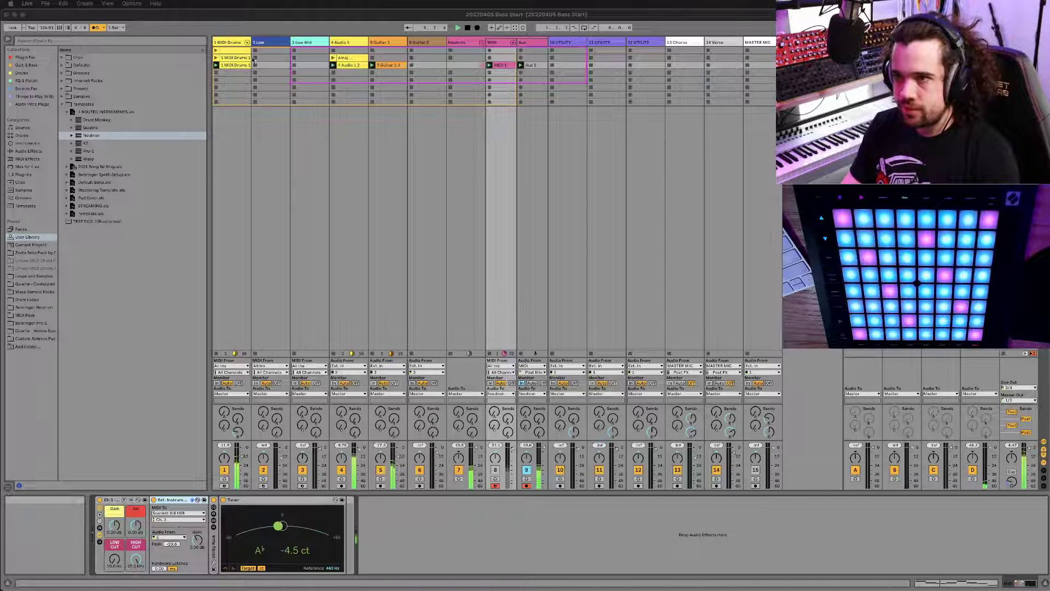
{"action": "left_click", "coordinate": [235, 65]}
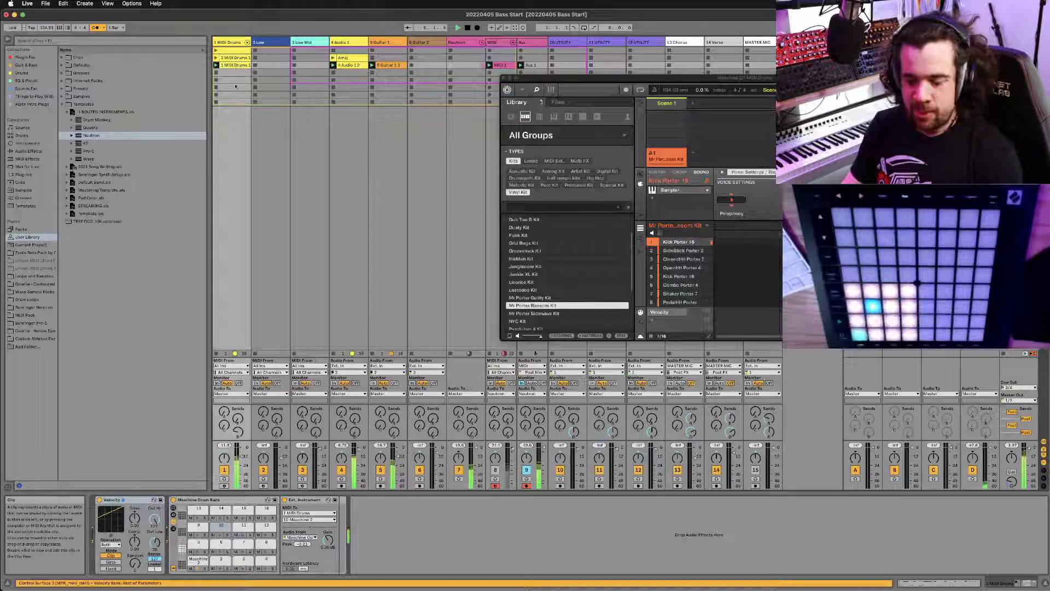
{"action": "key", "text": "ctrl+d"}
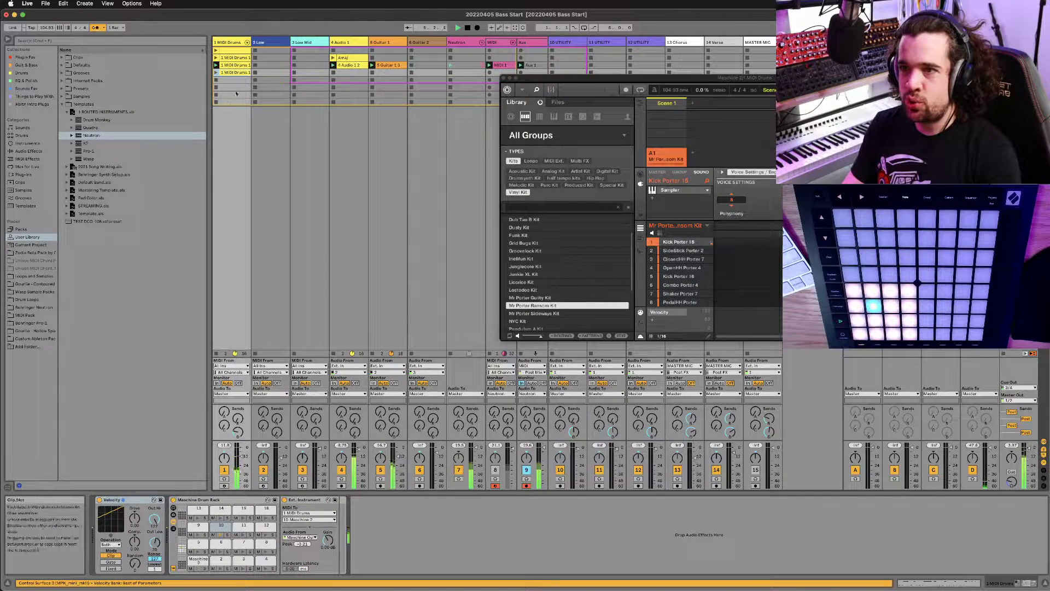
Step: Launch the duplicated MIDI Drums clip and start overdub recording into it
{"action": "left_click", "coordinate": [216, 73]}
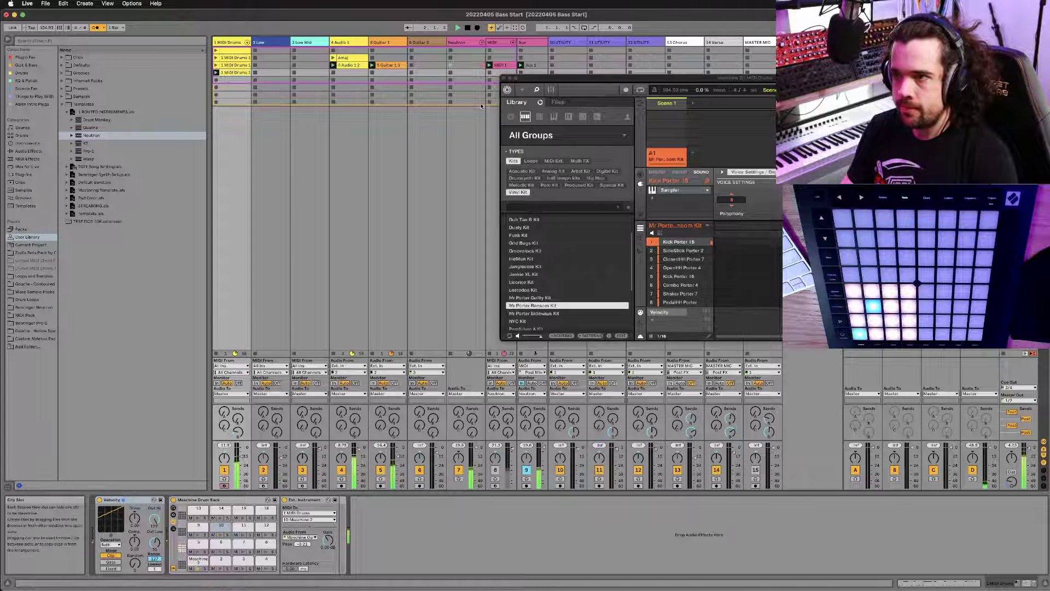
{"action": "left_click", "coordinate": [491, 28]}
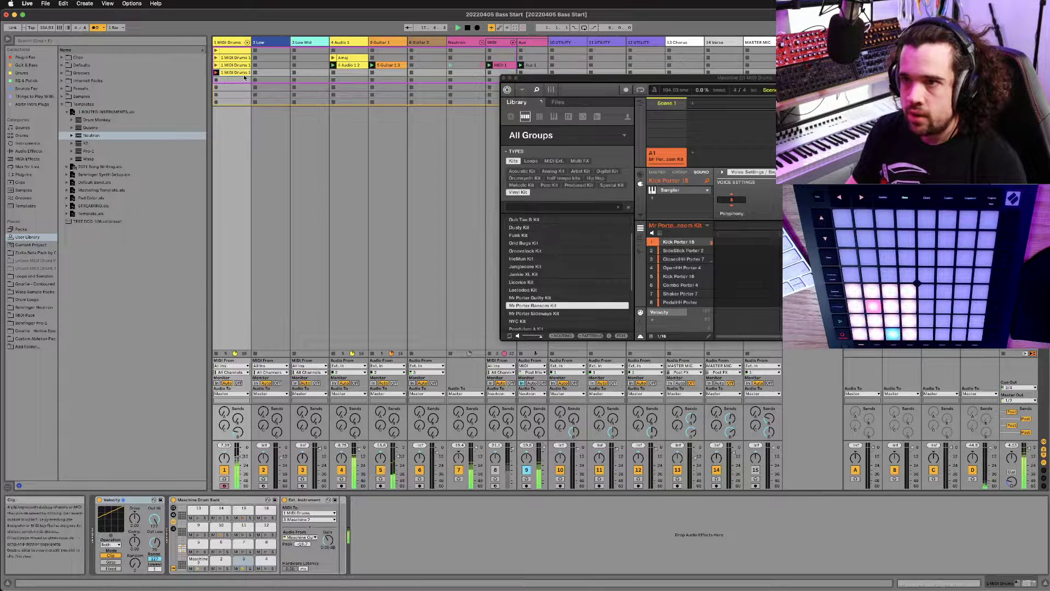
Step: Duplicate the newest MIDI Drums clip into the slot below and close the Maschine 2 window
{"action": "key", "text": "super+d"}
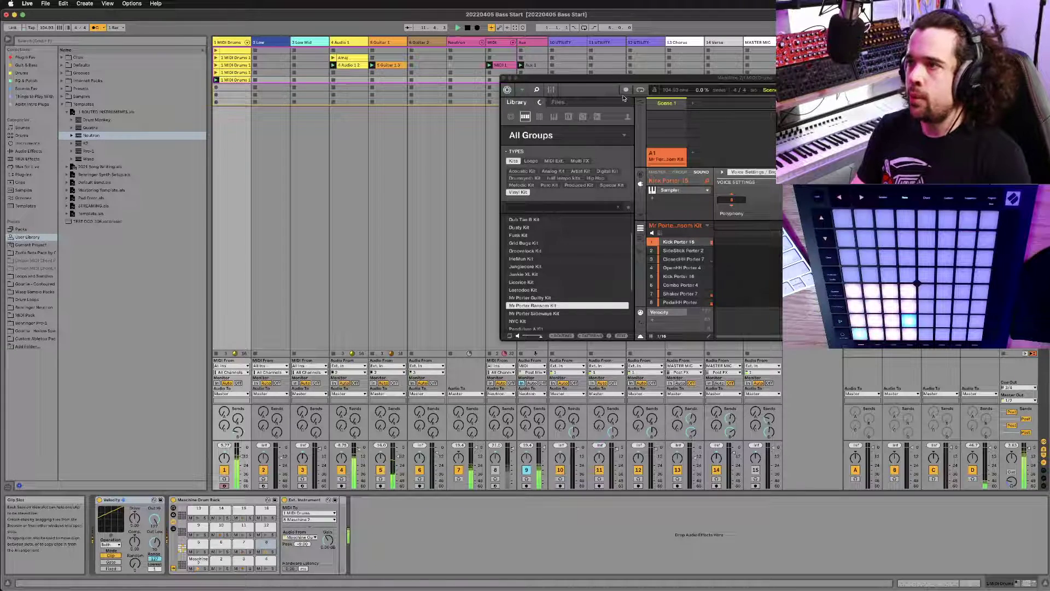
{"action": "left_click_drag", "start_coordinate": [626, 77], "coordinate": [622, 102]}
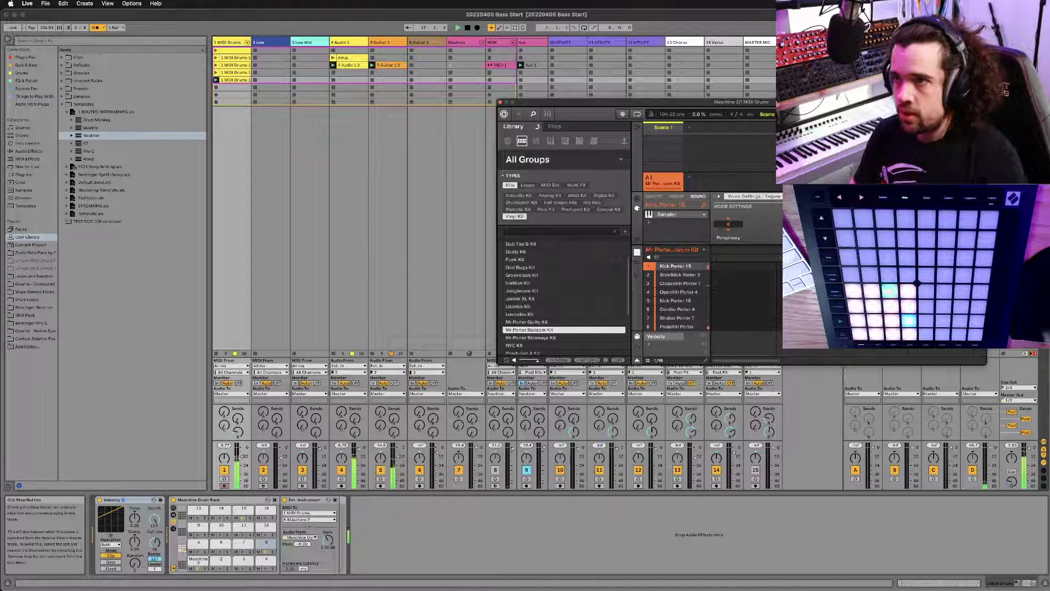
{"action": "left_click", "coordinate": [500, 103]}
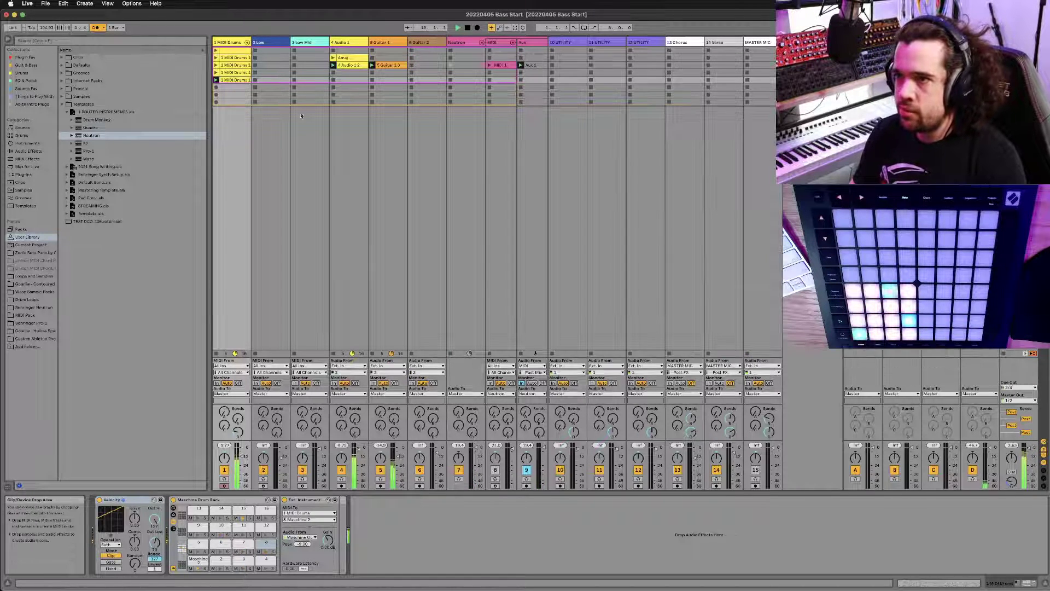
Step: Select the Low Mid track and load the To Hyperspeed preset from Analog Lab V's liked presets
{"action": "left_click", "coordinate": [307, 42]}
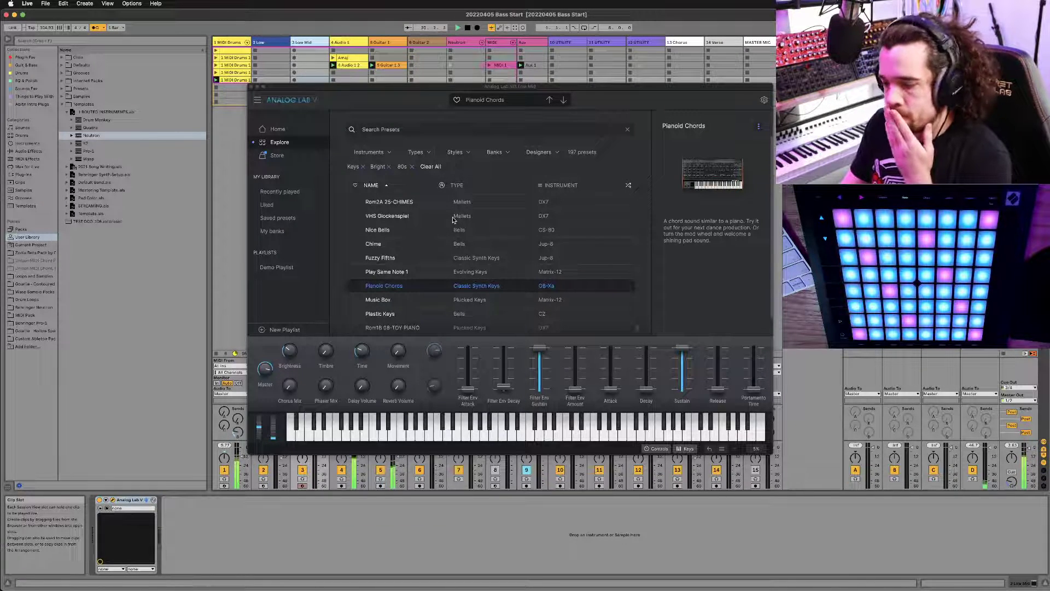
{"action": "left_click", "coordinate": [268, 205]}
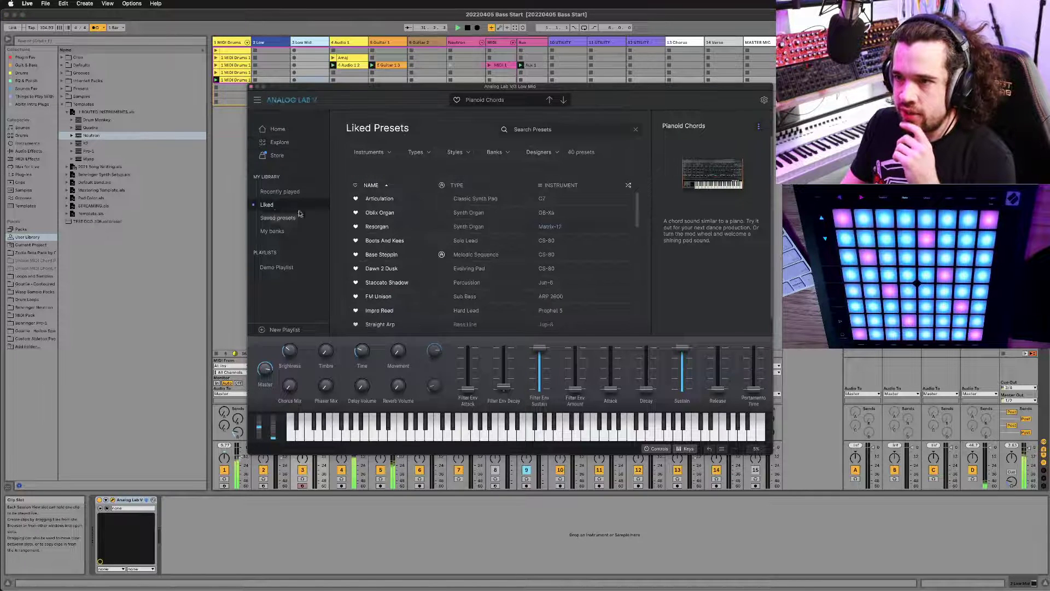
{"action": "left_click", "coordinate": [419, 218]}
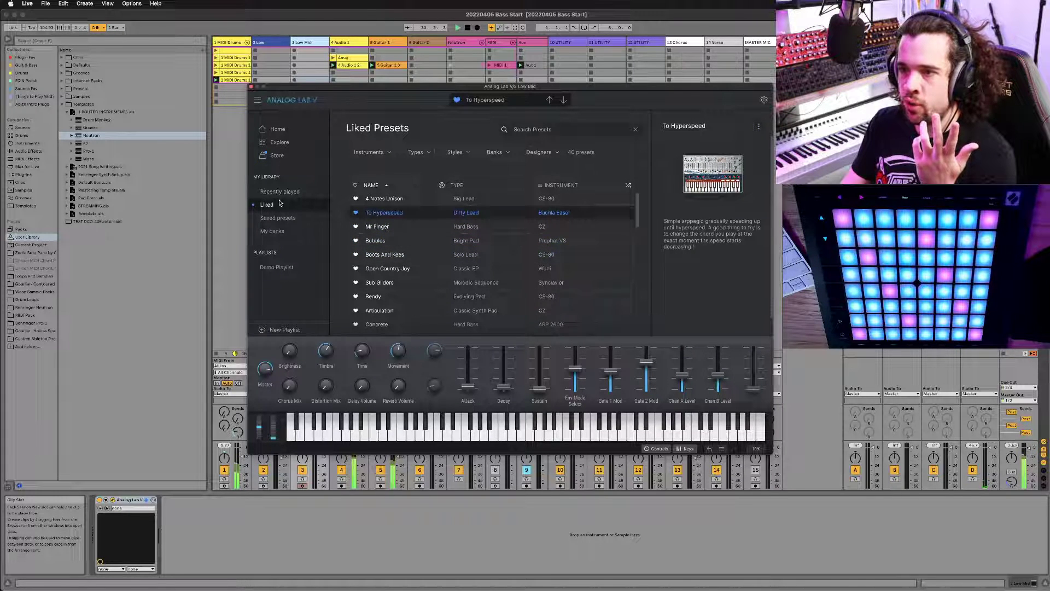
Step: Sort the liked presets by type and load the Oblix Organ preset
{"action": "scroll", "coordinate": [413, 213], "scroll_direction": "down", "scroll_amount": 3}
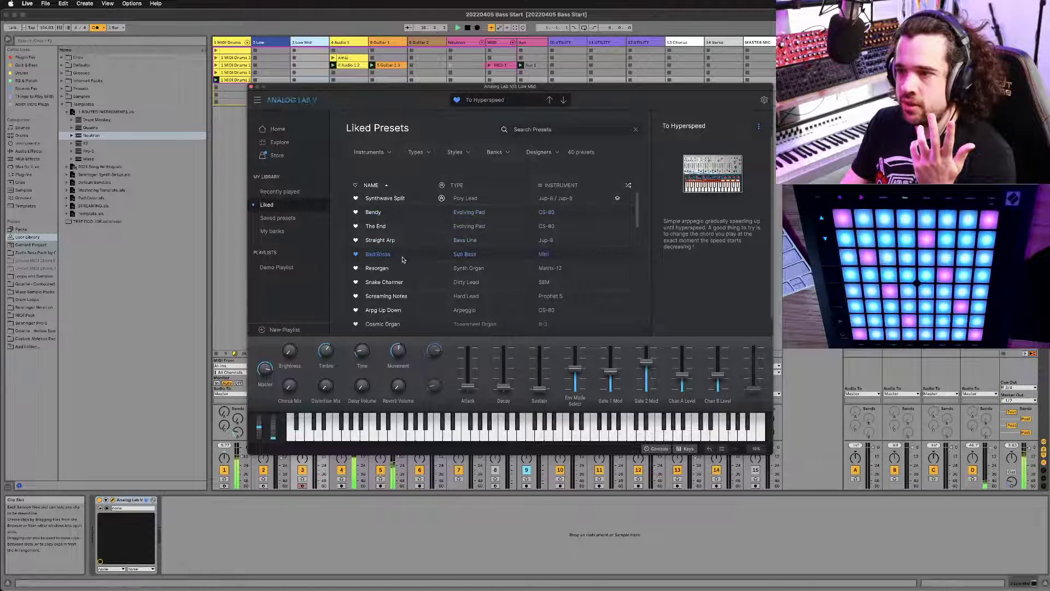
{"action": "left_click", "coordinate": [456, 186]}
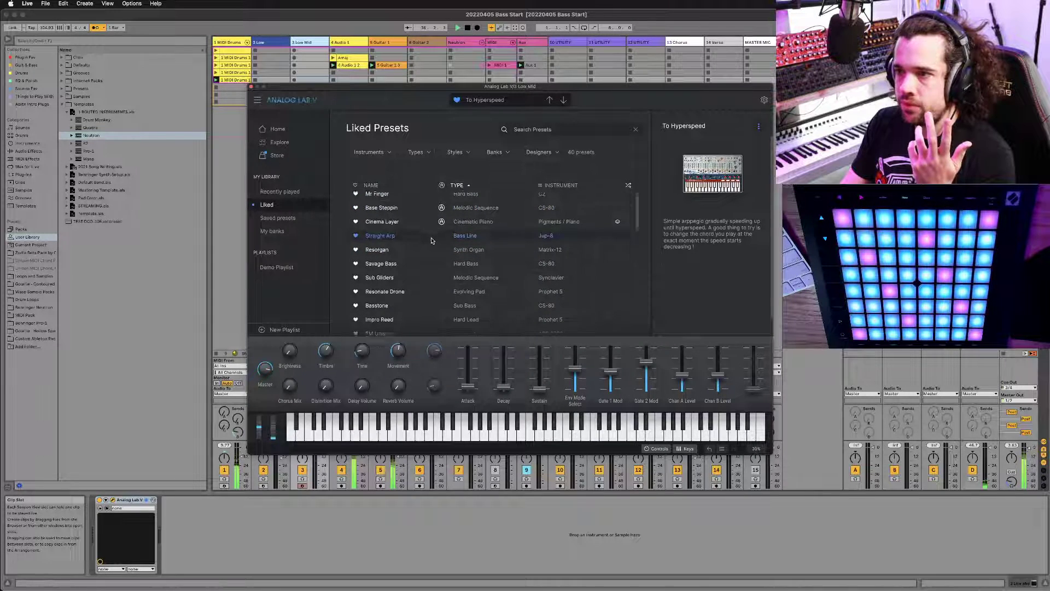
{"action": "scroll", "coordinate": [431, 240], "scroll_direction": "down", "scroll_amount": 3}
{"action": "scroll", "coordinate": [431, 243], "scroll_direction": "down", "scroll_amount": 5}
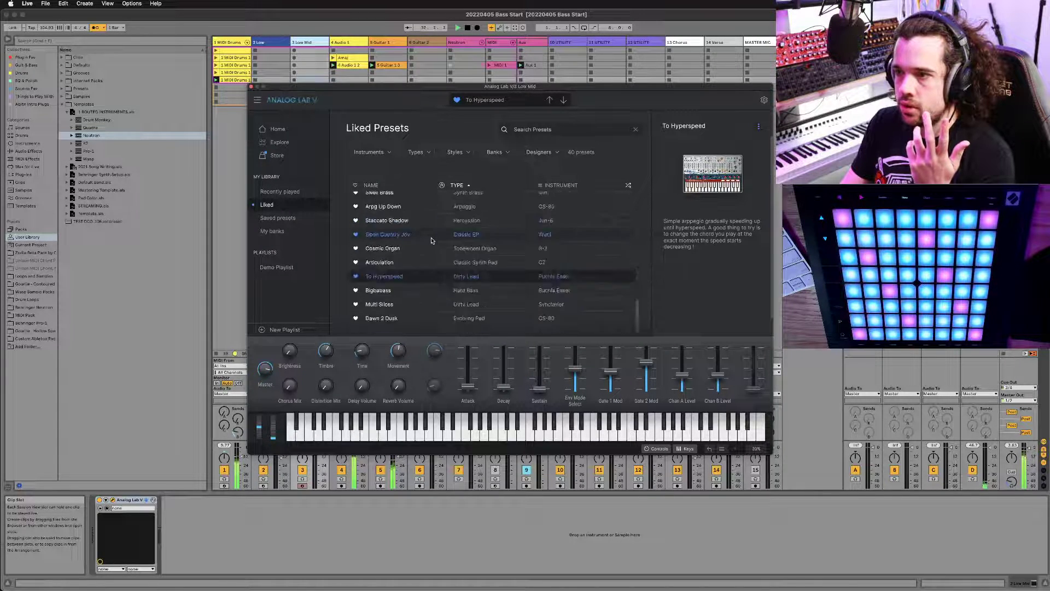
{"action": "scroll", "coordinate": [431, 246], "scroll_direction": "up", "scroll_amount": 3}
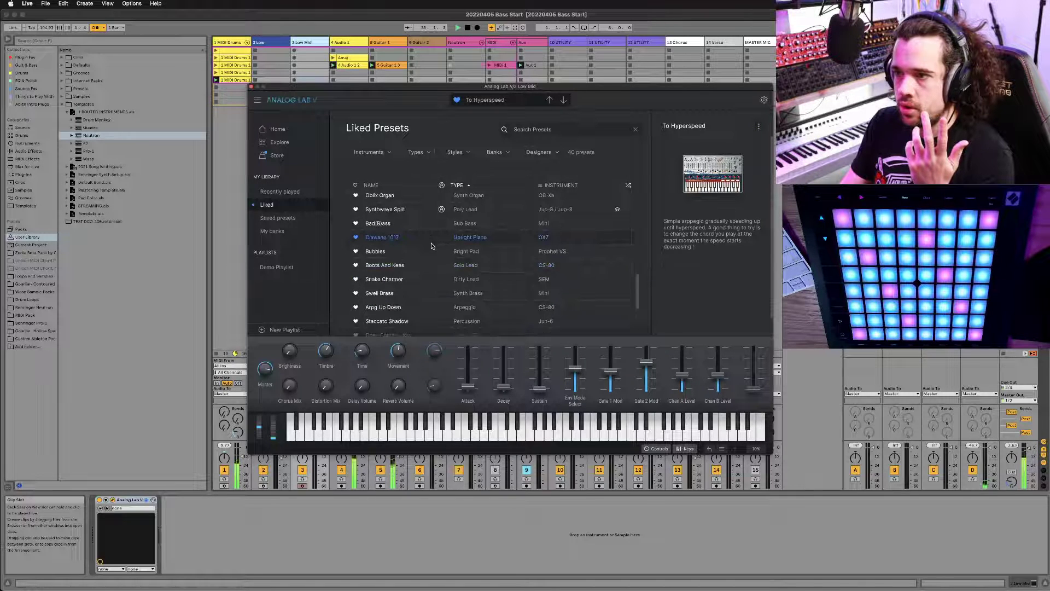
{"action": "left_click", "coordinate": [432, 204]}
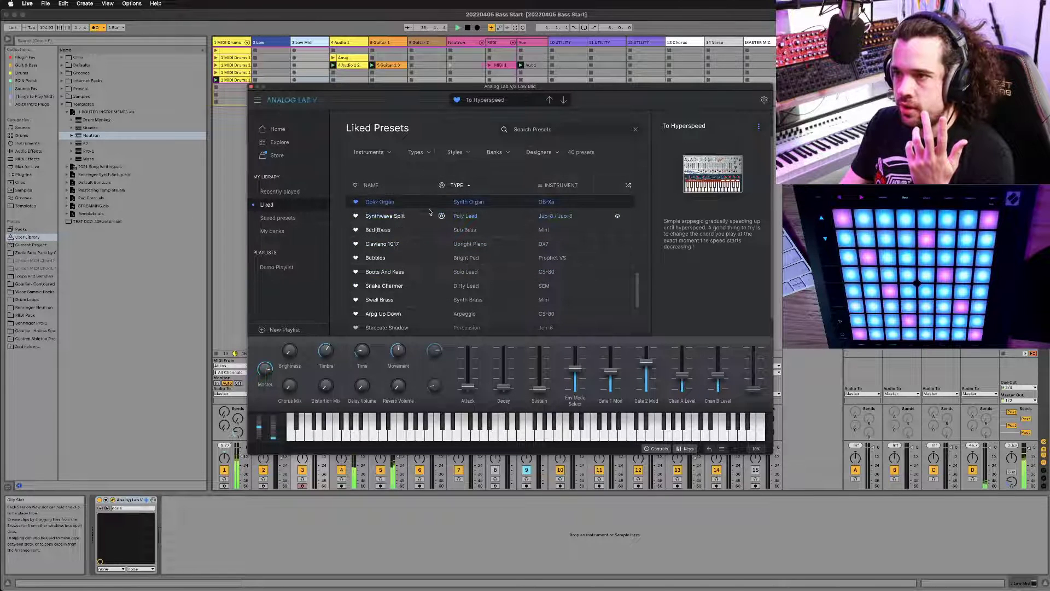
Step: Load the Cosmic Organ preset from the liked presets
{"action": "scroll", "coordinate": [425, 250], "scroll_direction": "up", "scroll_amount": 1}
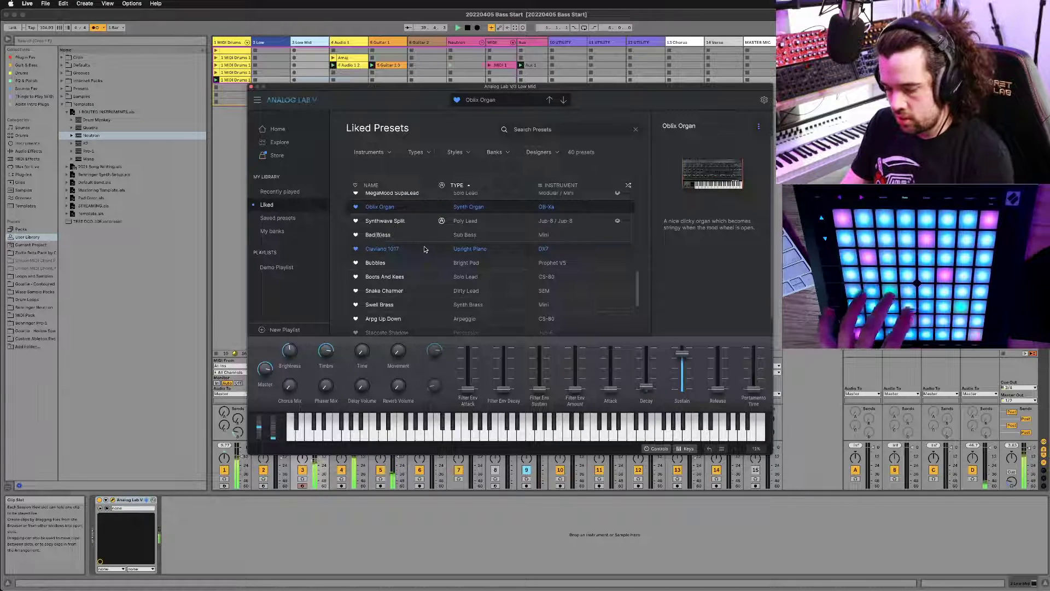
{"action": "scroll", "coordinate": [425, 247], "scroll_direction": "down", "scroll_amount": 5}
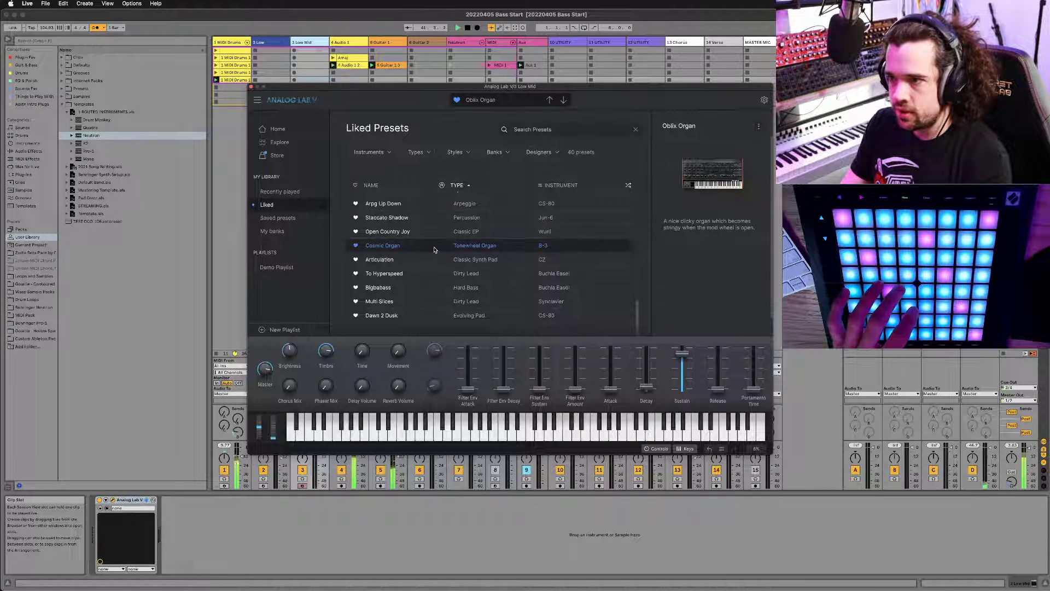
{"action": "left_click", "coordinate": [434, 247]}
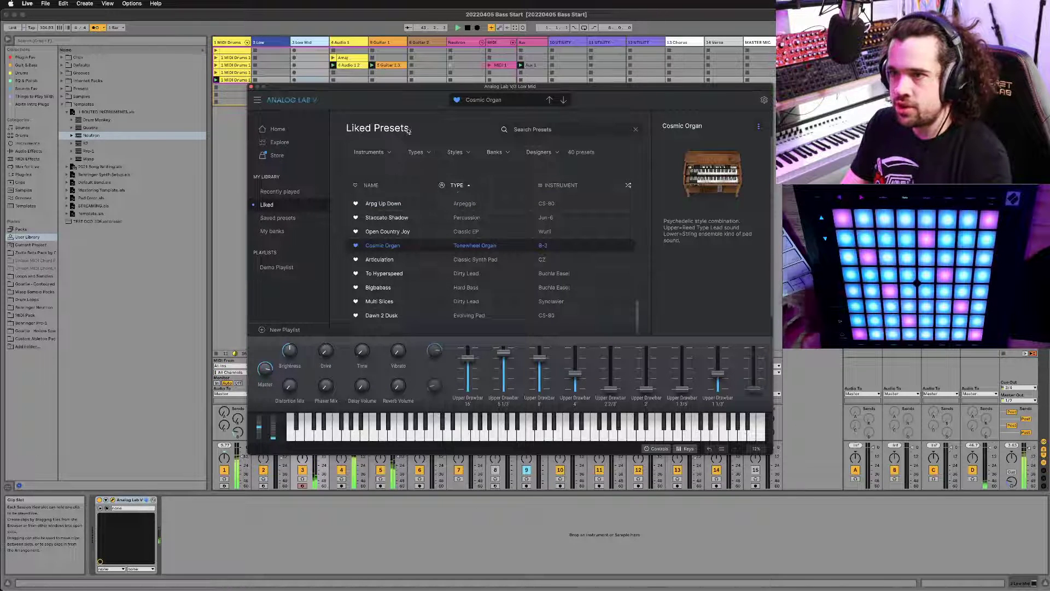
Step: Filter the liked presets by the B-3 instrument and apply the same filter to the full Explore library
{"action": "left_click", "coordinate": [370, 152]}
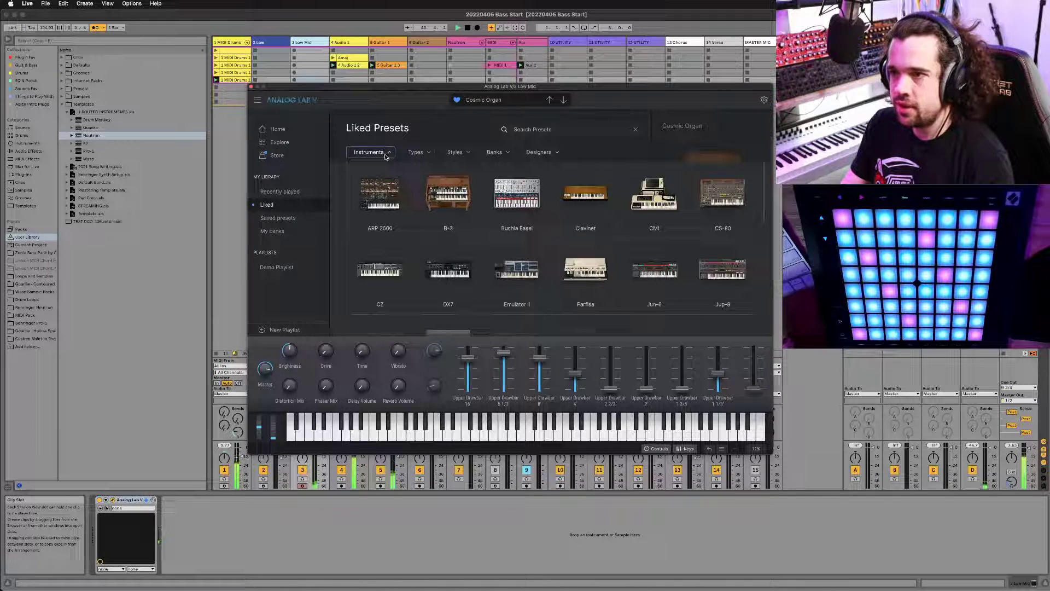
{"action": "left_click", "coordinate": [465, 226]}
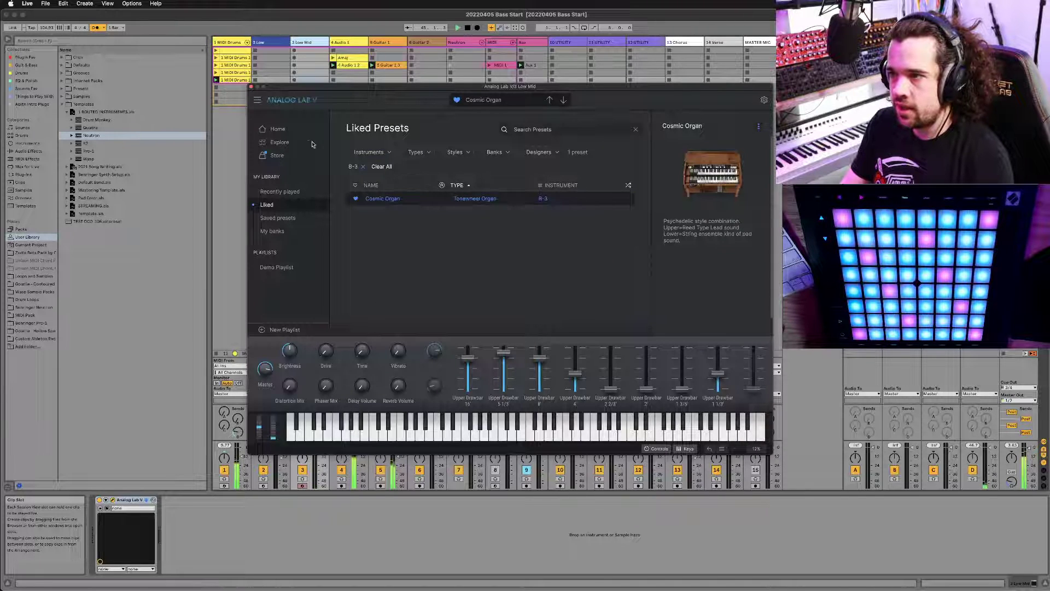
{"action": "left_click", "coordinate": [277, 129]}
{"action": "left_click", "coordinate": [280, 141]}
{"action": "left_click", "coordinate": [388, 159]}
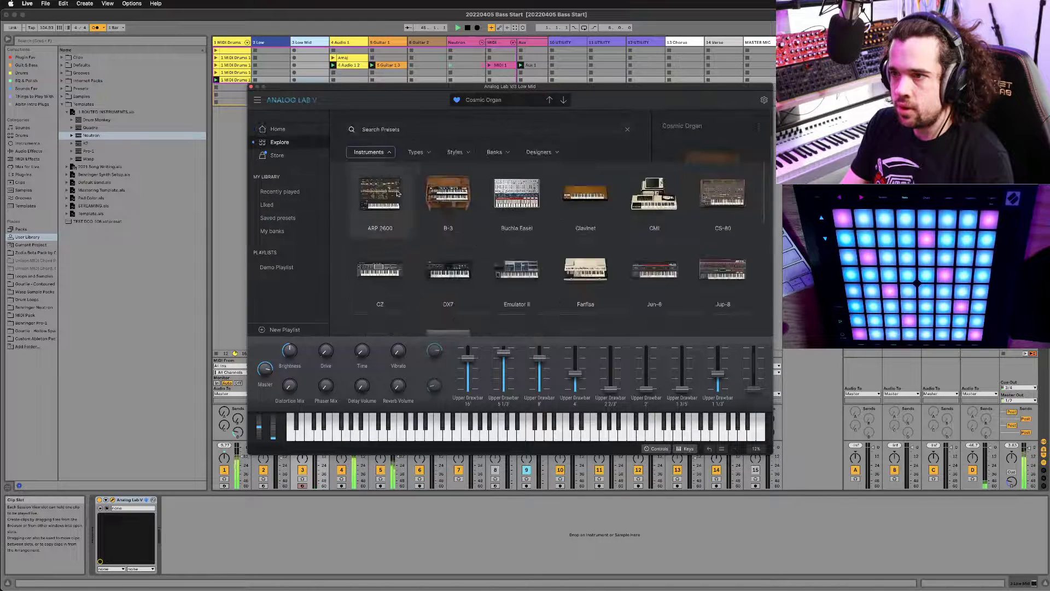
{"action": "left_click", "coordinate": [448, 219]}
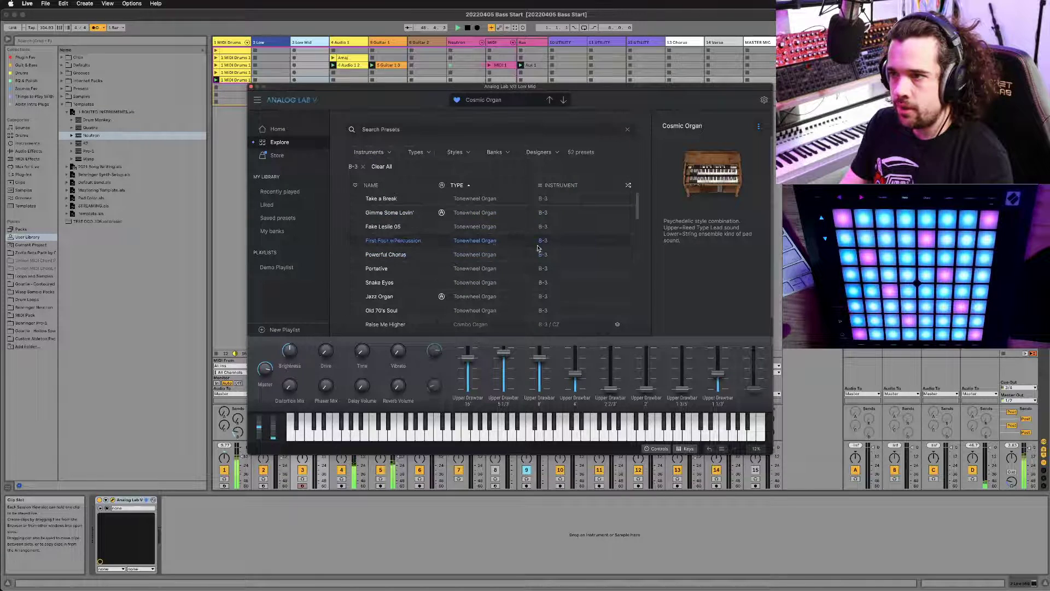
Step: Check the types offered for the B-3 presets and open the choice of styles
{"action": "left_click", "coordinate": [429, 153]}
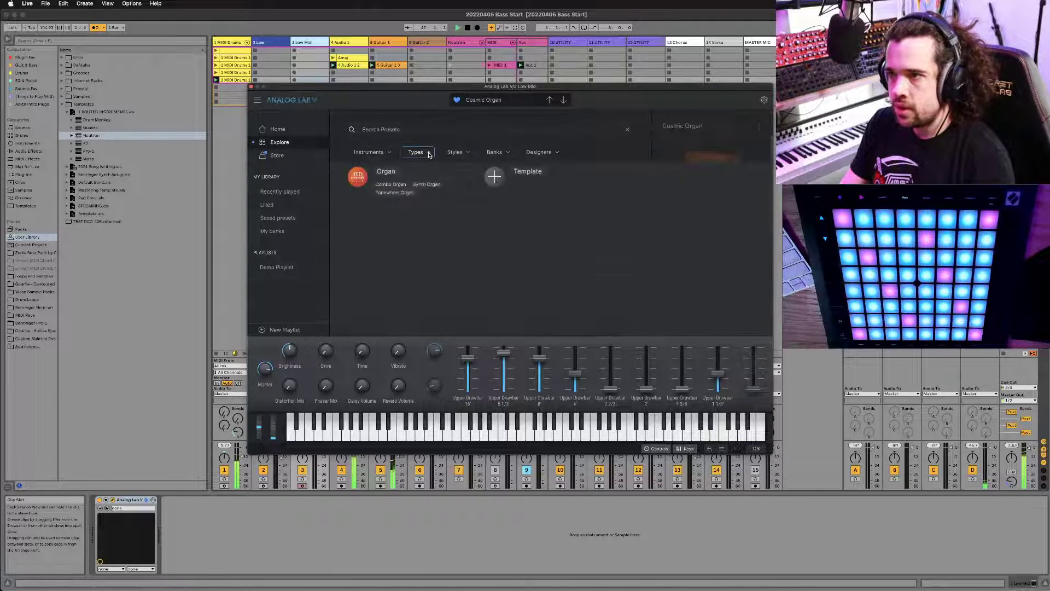
{"action": "left_click", "coordinate": [430, 154]}
{"action": "left_click", "coordinate": [459, 153]}
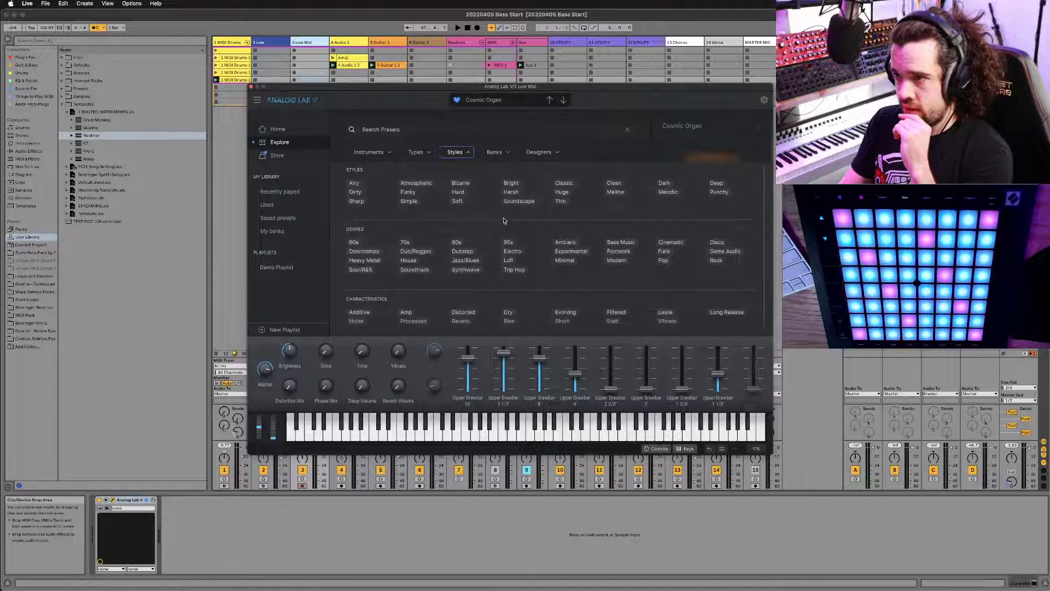
Step: Filter the B-3 presets to the Bright style and audition Take a Break, Snake Eyes, Green Onionz and Cathedral Organ
{"action": "left_click", "coordinate": [511, 183]}
{"action": "left_click", "coordinate": [602, 152]}
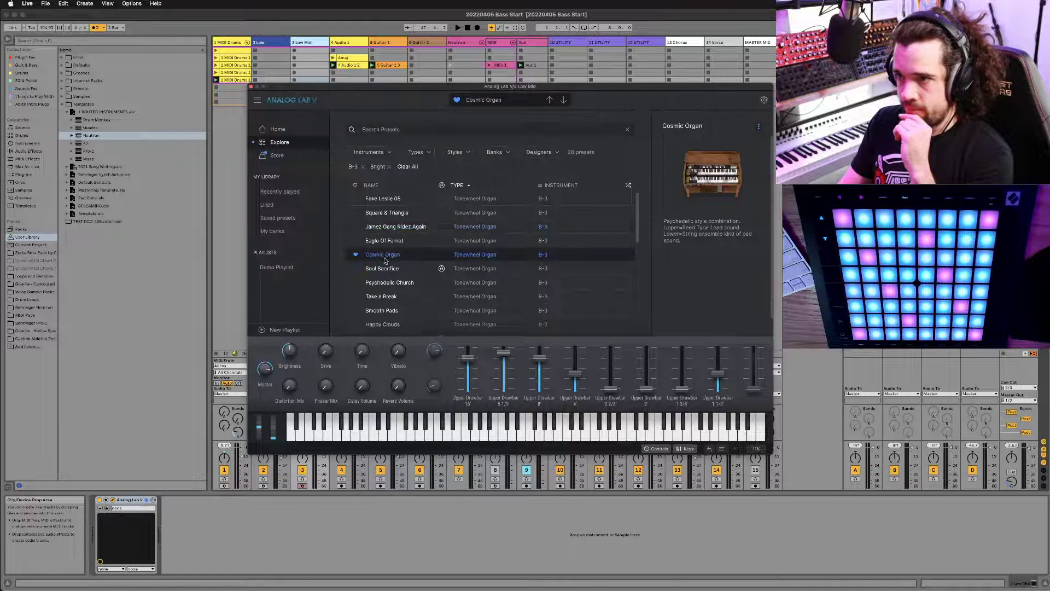
{"action": "left_click", "coordinate": [402, 296]}
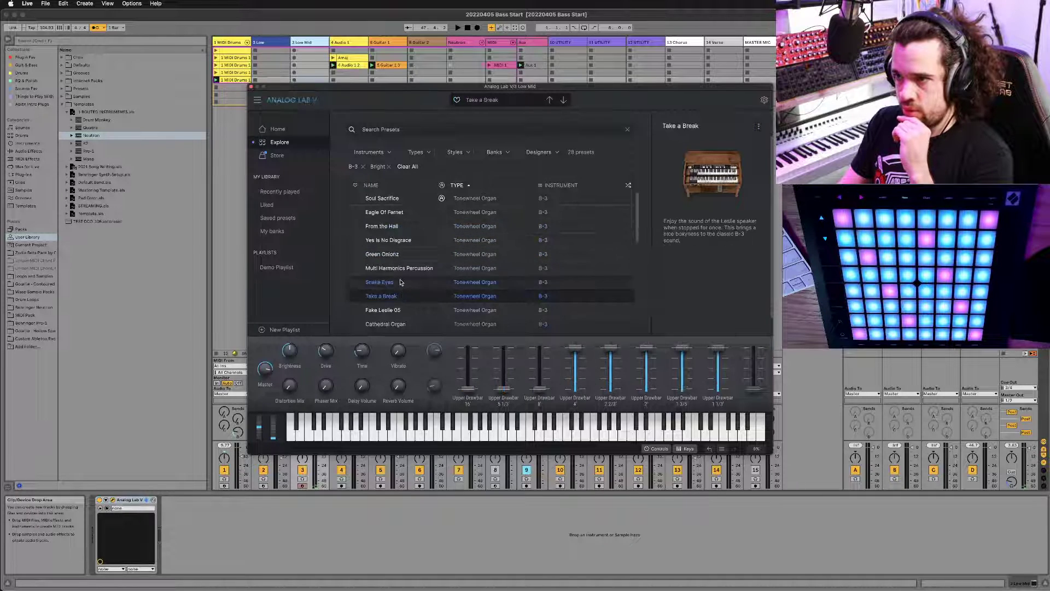
{"action": "left_click", "coordinate": [403, 282]}
{"action": "left_click", "coordinate": [406, 255]}
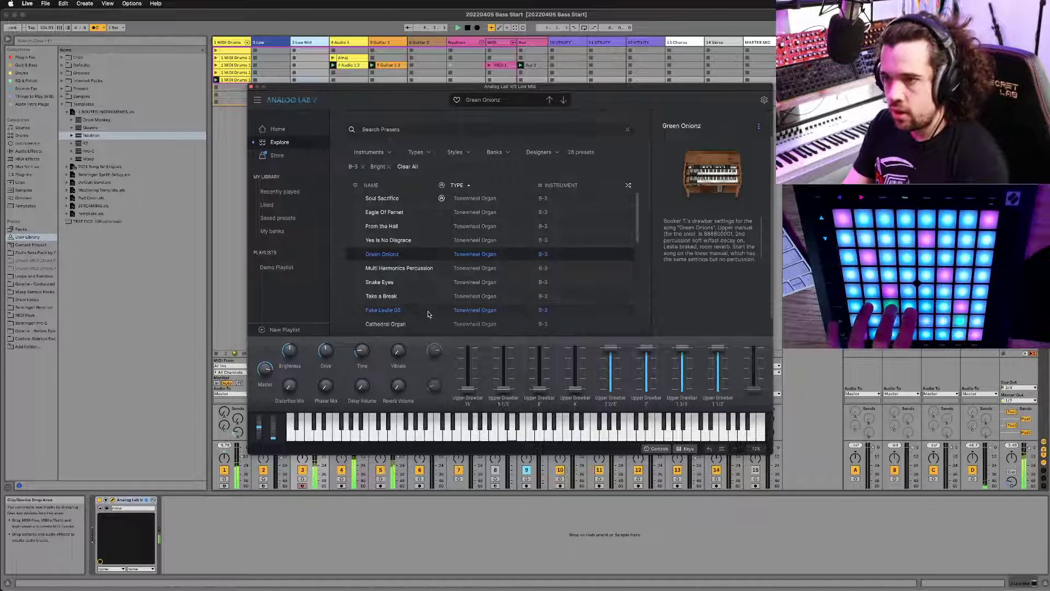
{"action": "left_click", "coordinate": [424, 280]}
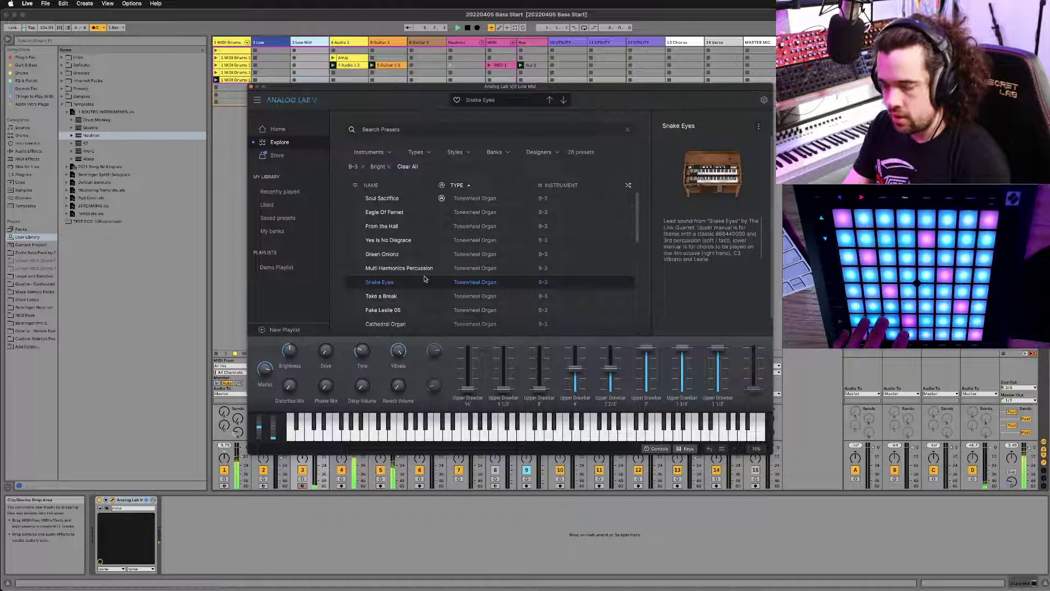
{"action": "left_click", "coordinate": [415, 296]}
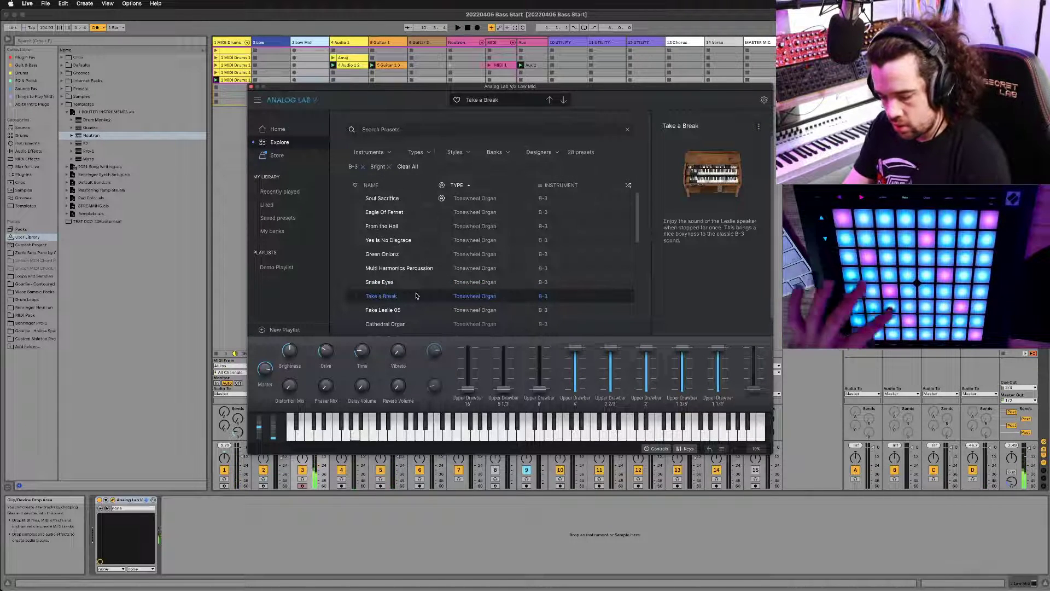
{"action": "key", "text": "Down"}
{"action": "key", "text": "Down"}
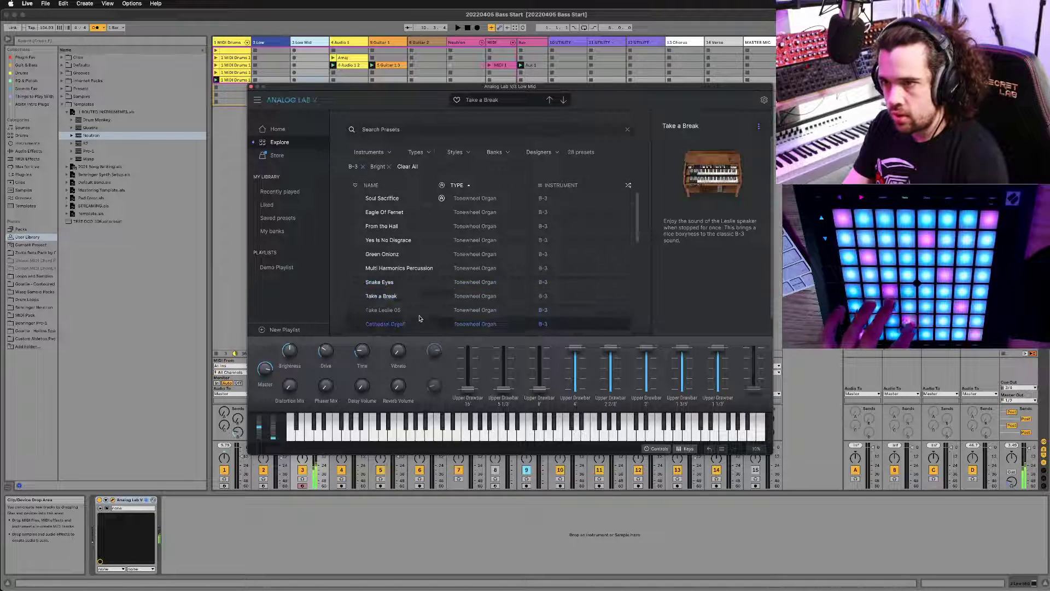
Step: Filter the B-3 presets to the Dirty style, audition the listed organs, load Yes Is No Disgrace and close the instrument window
{"action": "left_click", "coordinate": [455, 153]}
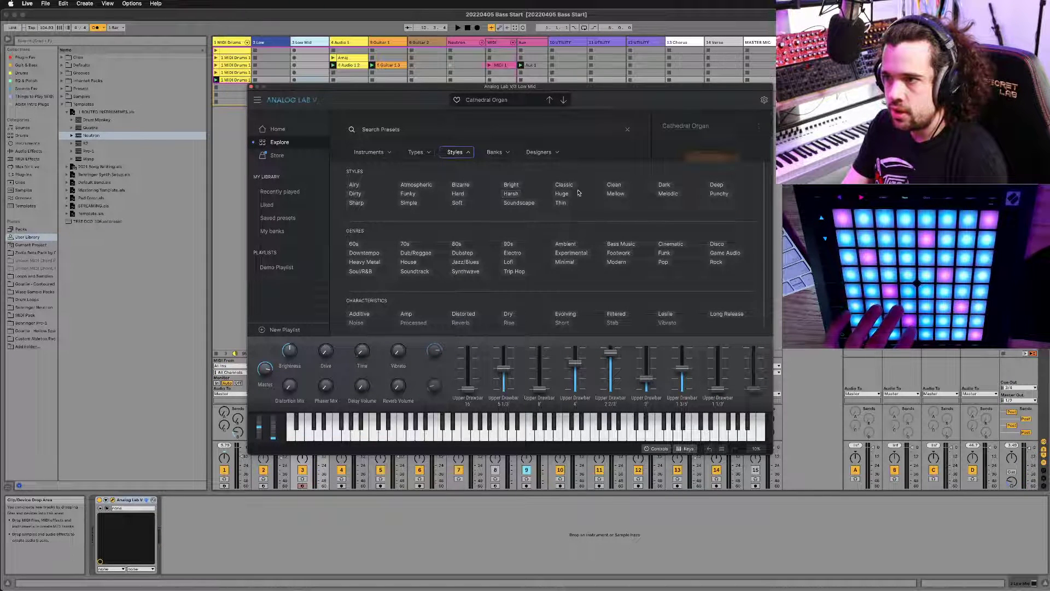
{"action": "scroll", "coordinate": [426, 246], "scroll_direction": "down", "scroll_amount": 1}
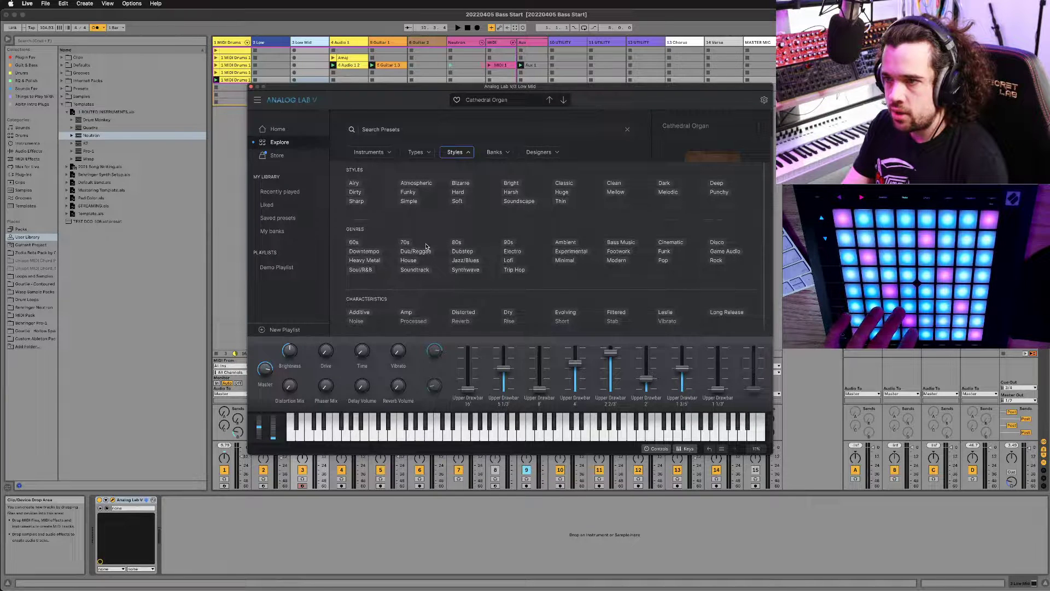
{"action": "scroll", "coordinate": [468, 201], "scroll_direction": "up", "scroll_amount": 1}
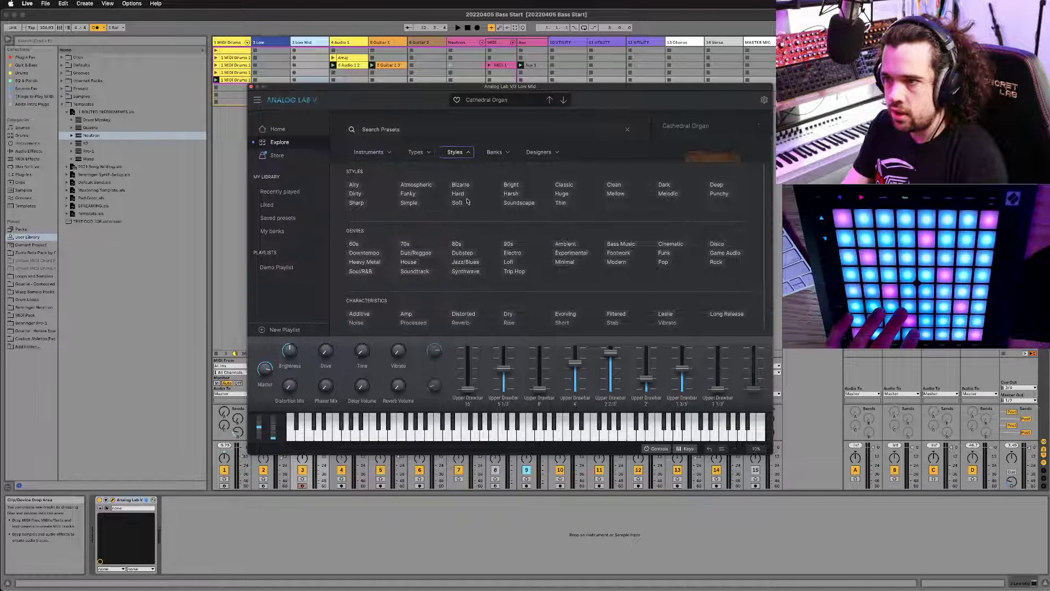
{"action": "left_click", "coordinate": [356, 193]}
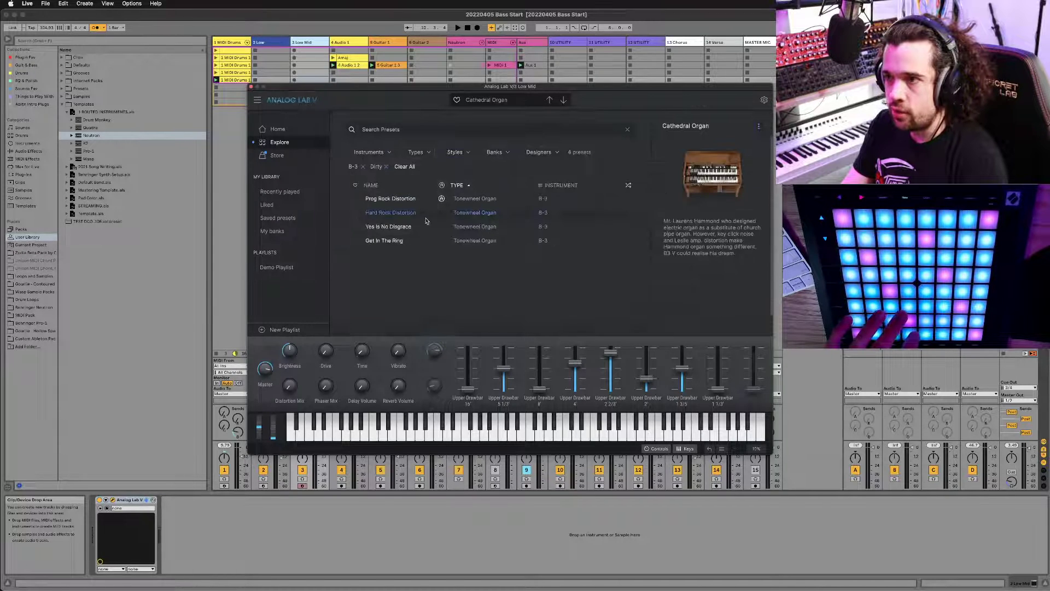
{"action": "left_click", "coordinate": [403, 199]}
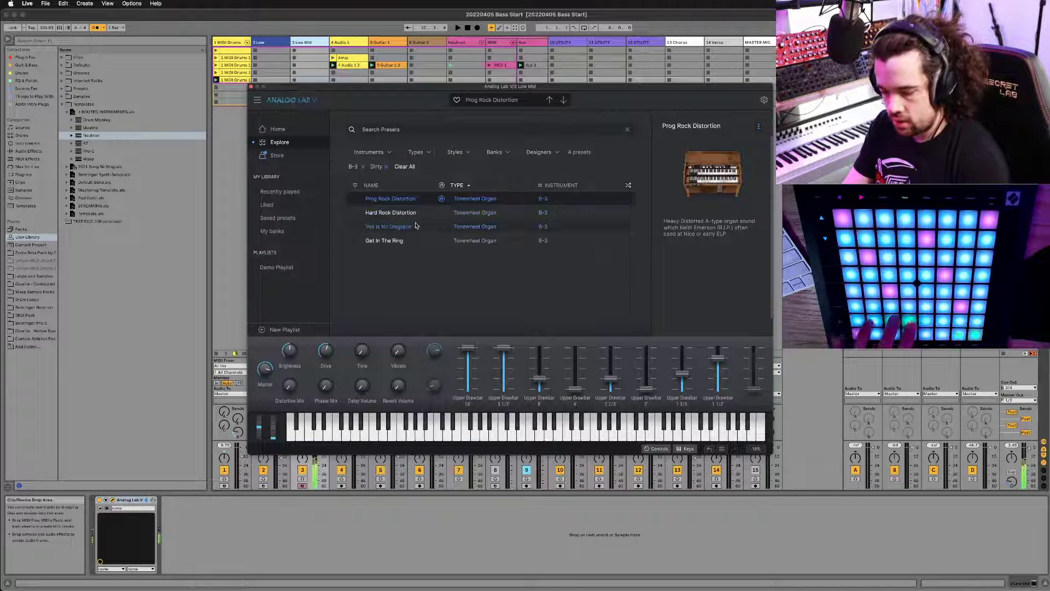
{"action": "left_click", "coordinate": [422, 213]}
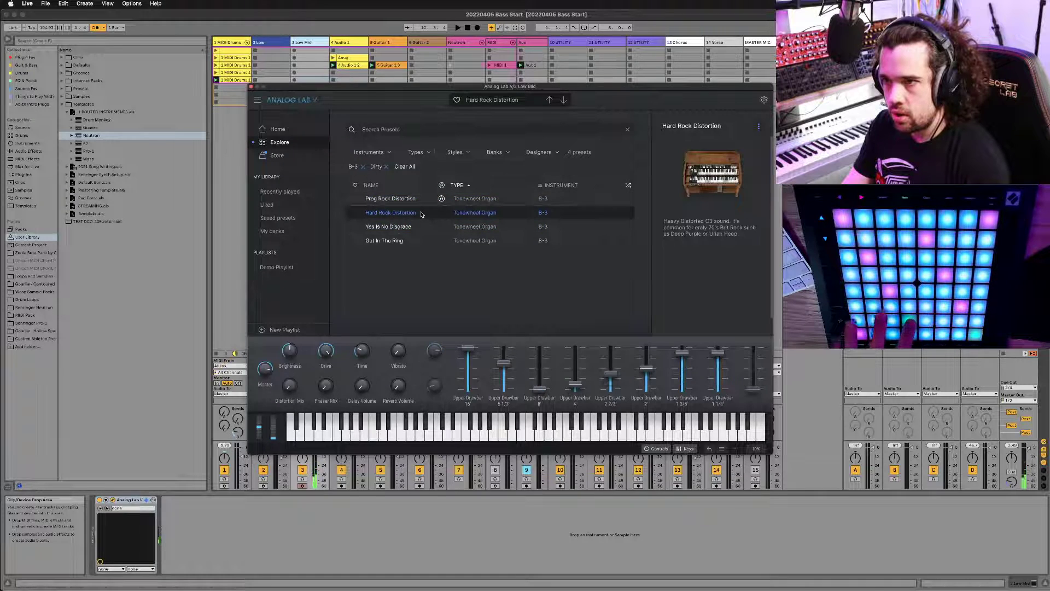
{"action": "left_click", "coordinate": [420, 226]}
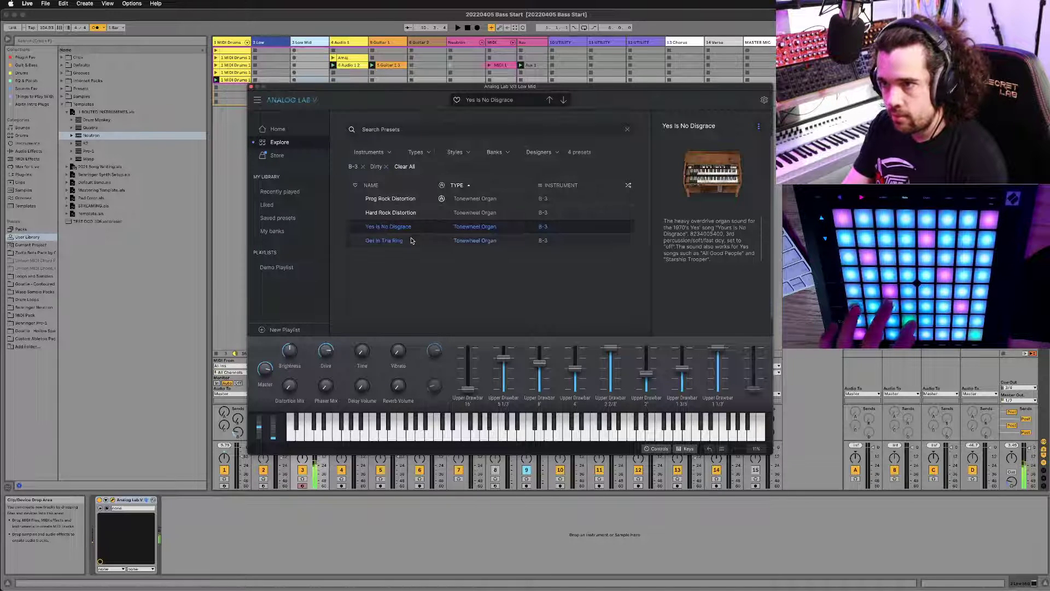
{"action": "left_click", "coordinate": [413, 237]}
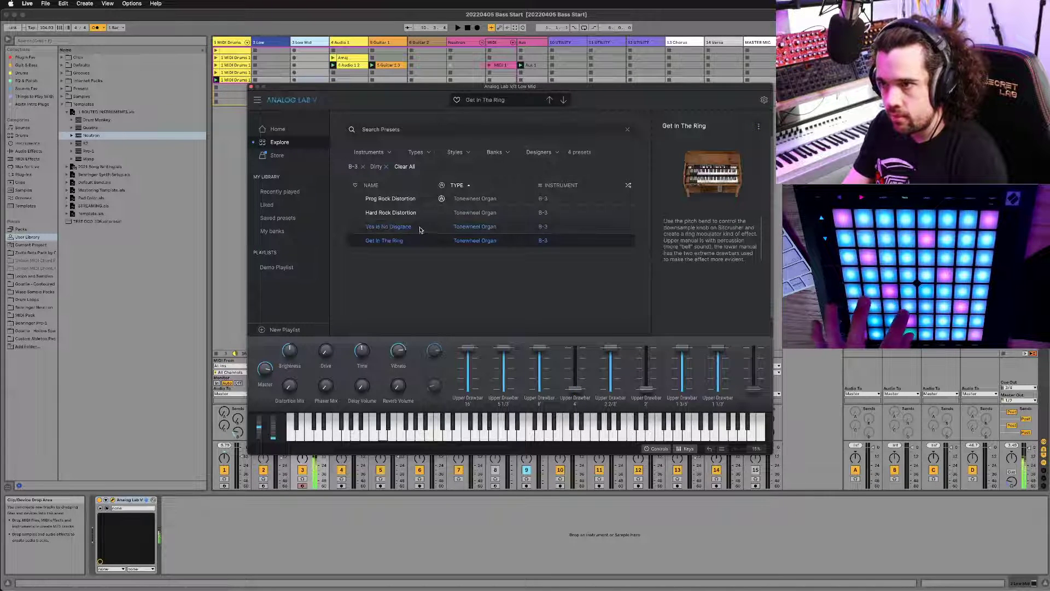
{"action": "left_click", "coordinate": [420, 228]}
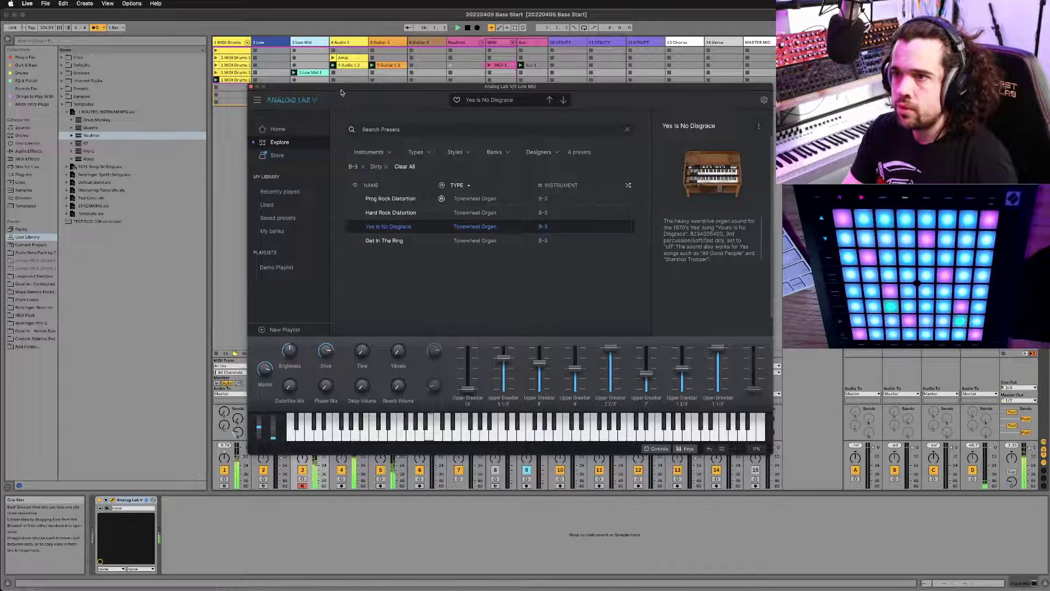
{"action": "left_click", "coordinate": [251, 87]}
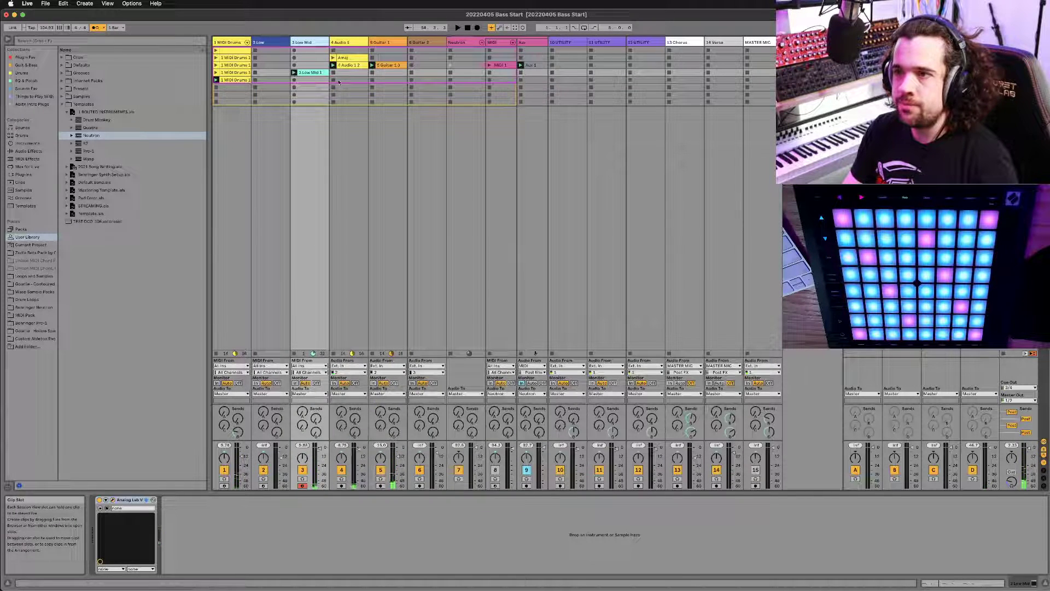
{"action": "left_click", "coordinate": [230, 60]}
{"action": "key", "text": "Tab"}
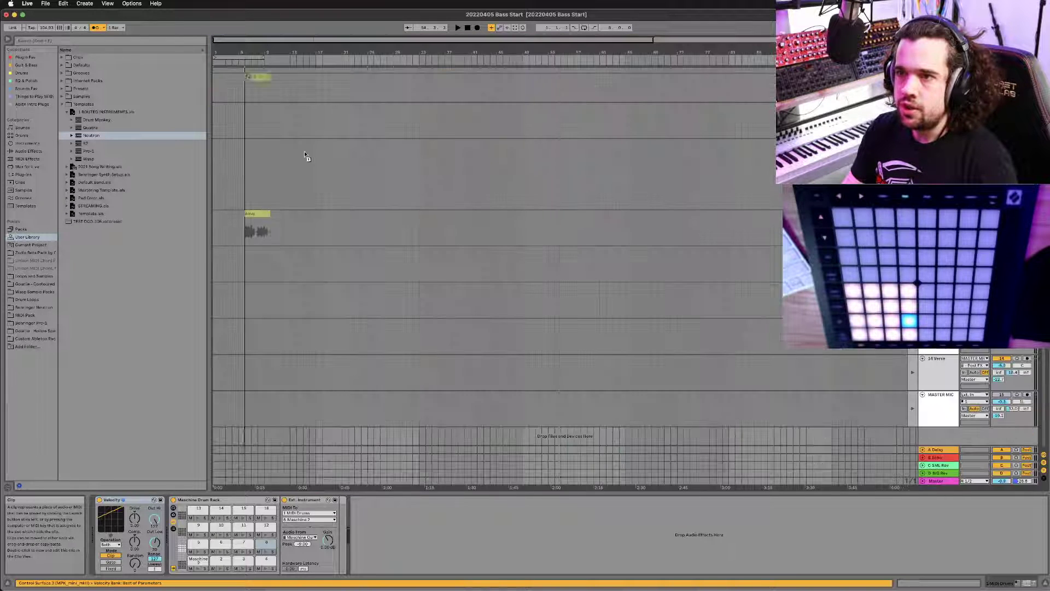
{"action": "left_click_drag", "start_coordinate": [378, 174], "coordinate": [357, 83]}
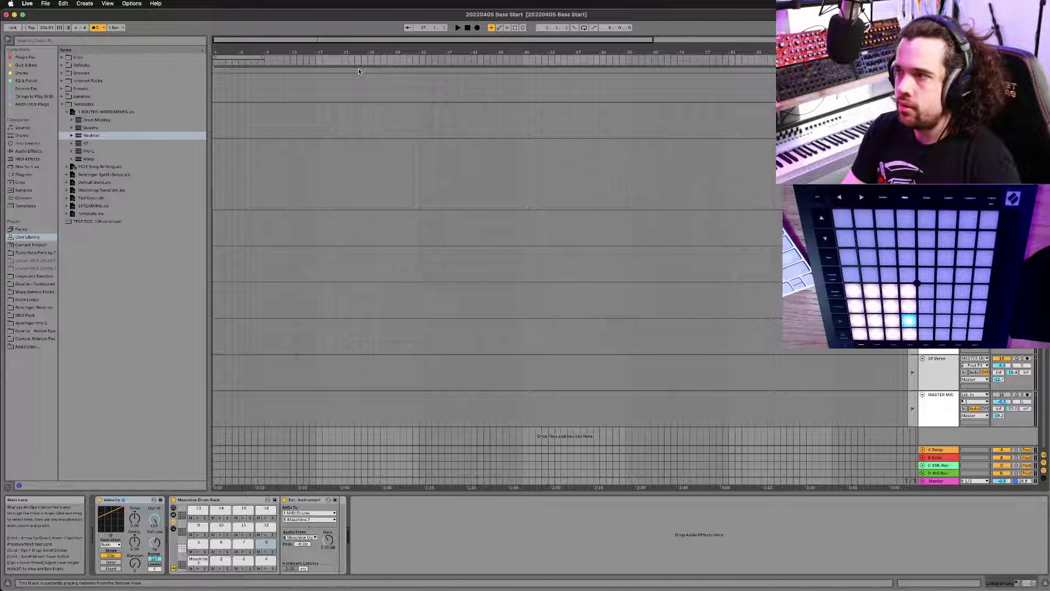
{"action": "scroll", "coordinate": [359, 68], "scroll_direction": "up", "scroll_amount": 1}
{"action": "scroll", "coordinate": [333, 84], "scroll_direction": "up", "scroll_amount": 5}
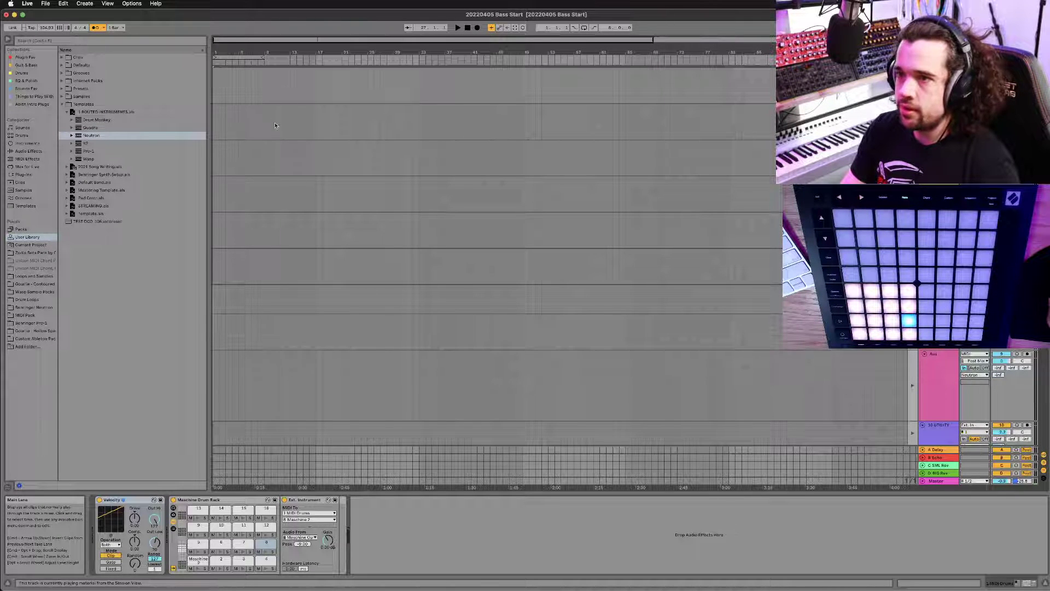
Step: Place the second-row drum and audio session clips at bar 1 of the arrangement and play it back
{"action": "key", "text": "Tab"}
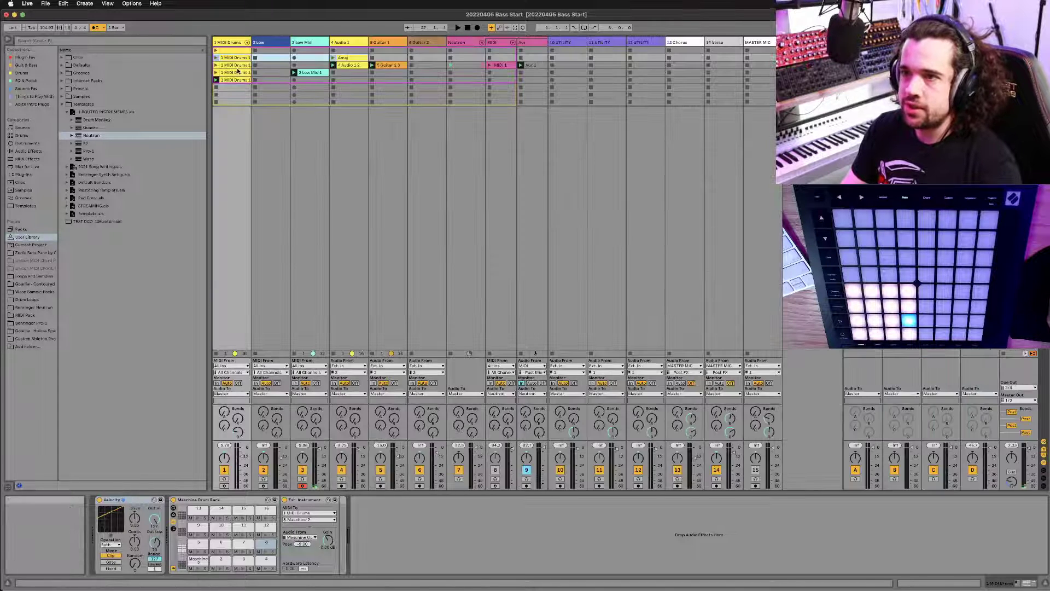
{"action": "key", "text": "Tab"}
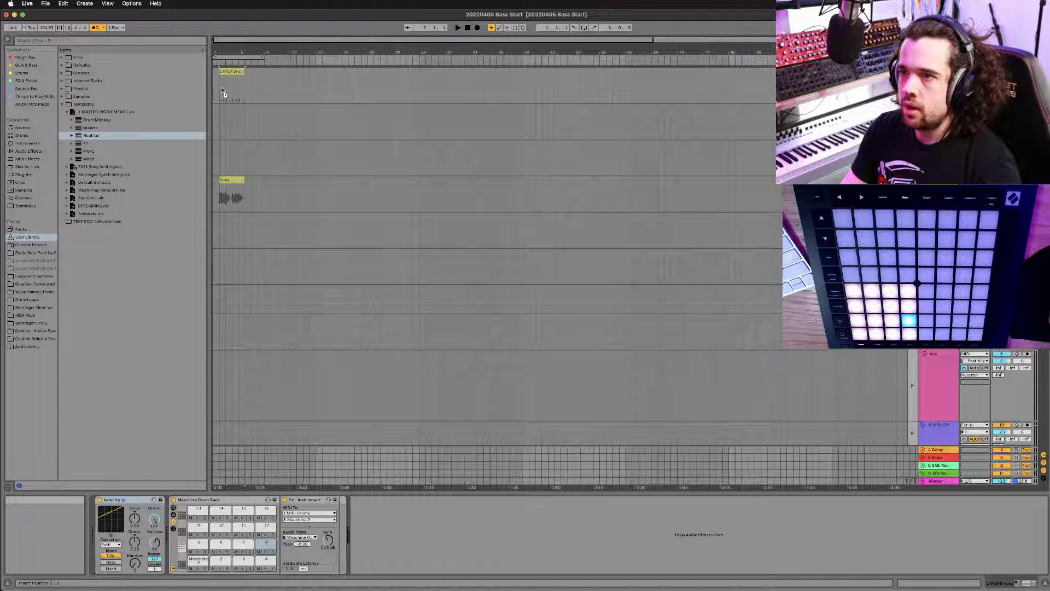
{"action": "left_click", "coordinate": [315, 97]}
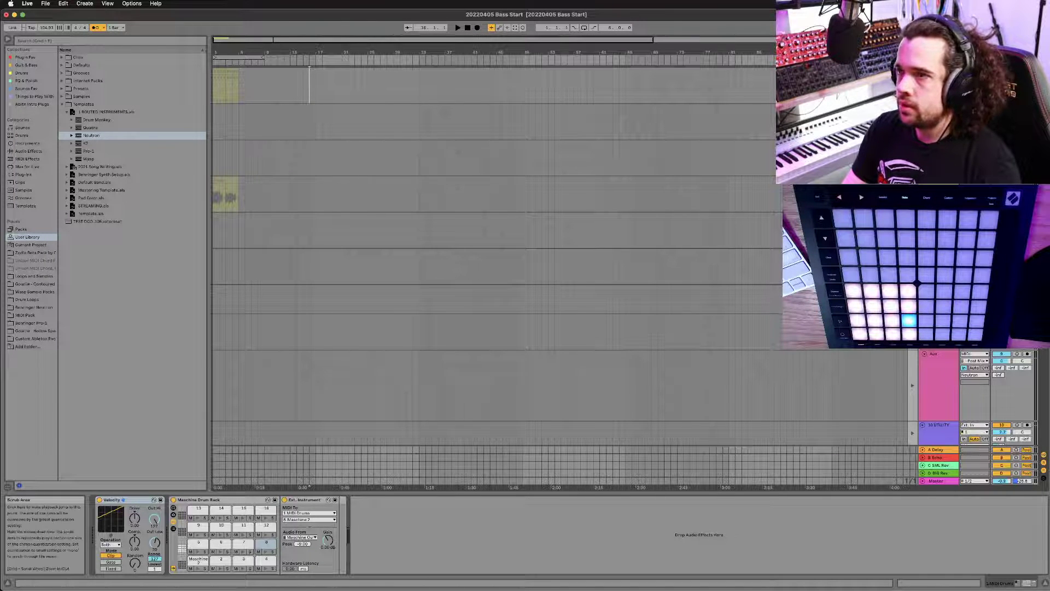
{"action": "left_click", "coordinate": [468, 28]}
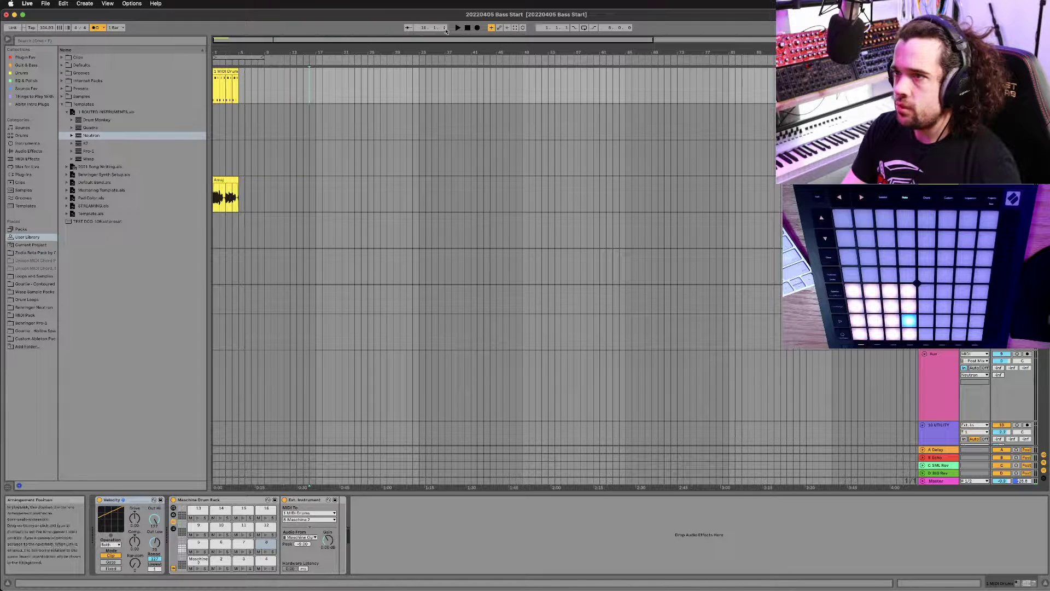
{"action": "key", "text": "space"}
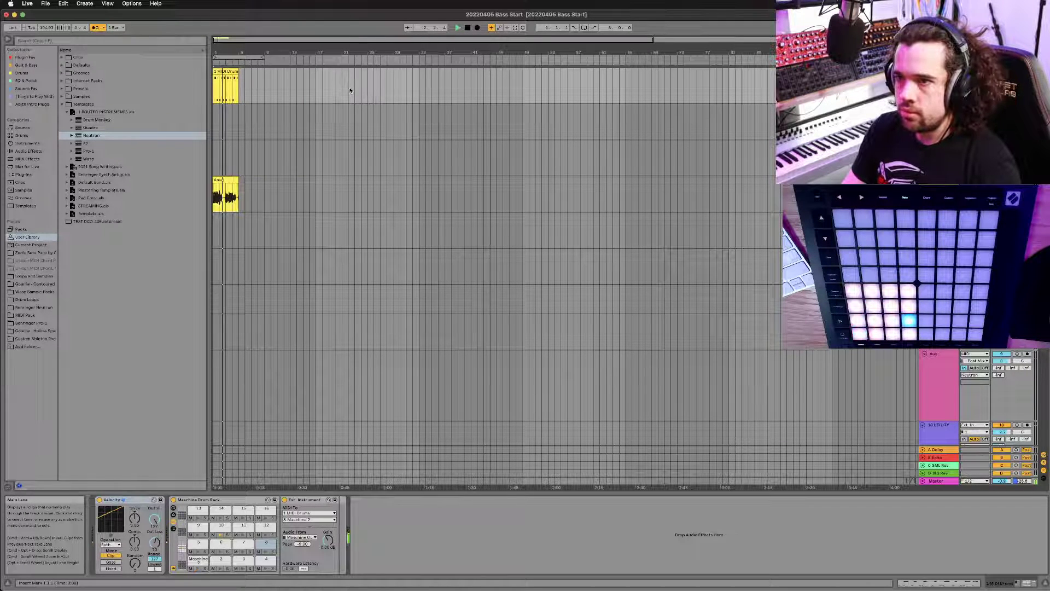
Step: Place the third-row drum, audio and guitar session clips at bar 5 of the arrangement, directly after the opening clips
{"action": "key", "text": "Tab"}
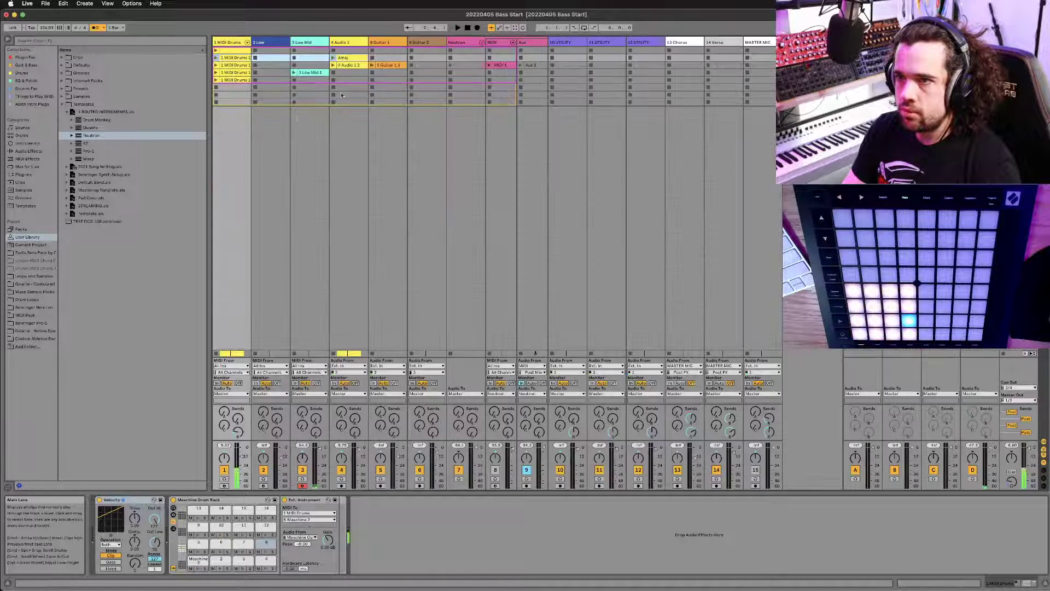
{"action": "left_click", "coordinate": [387, 66]}
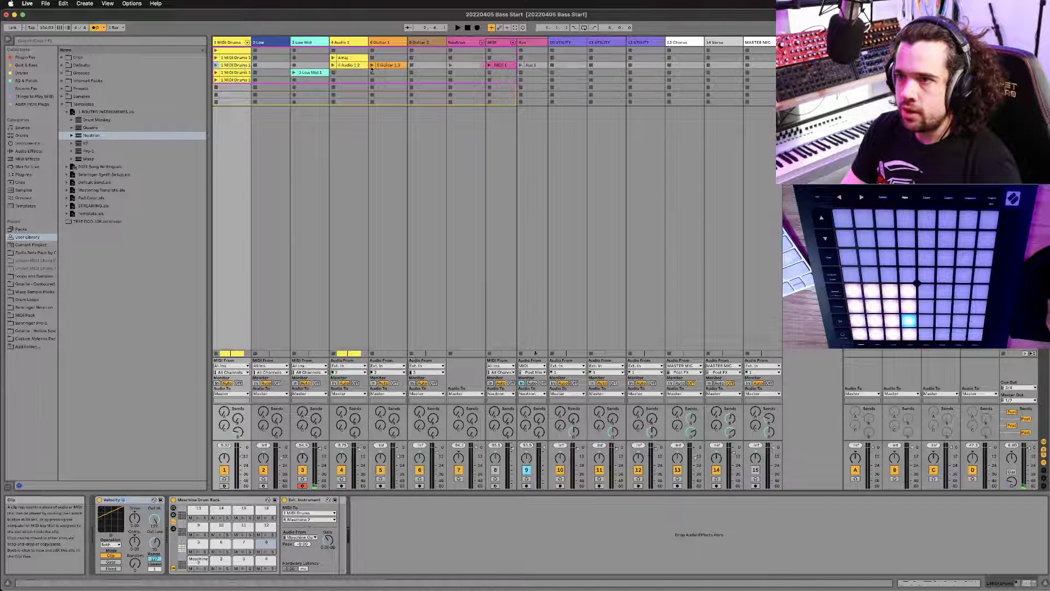
{"action": "key", "text": "Tab"}
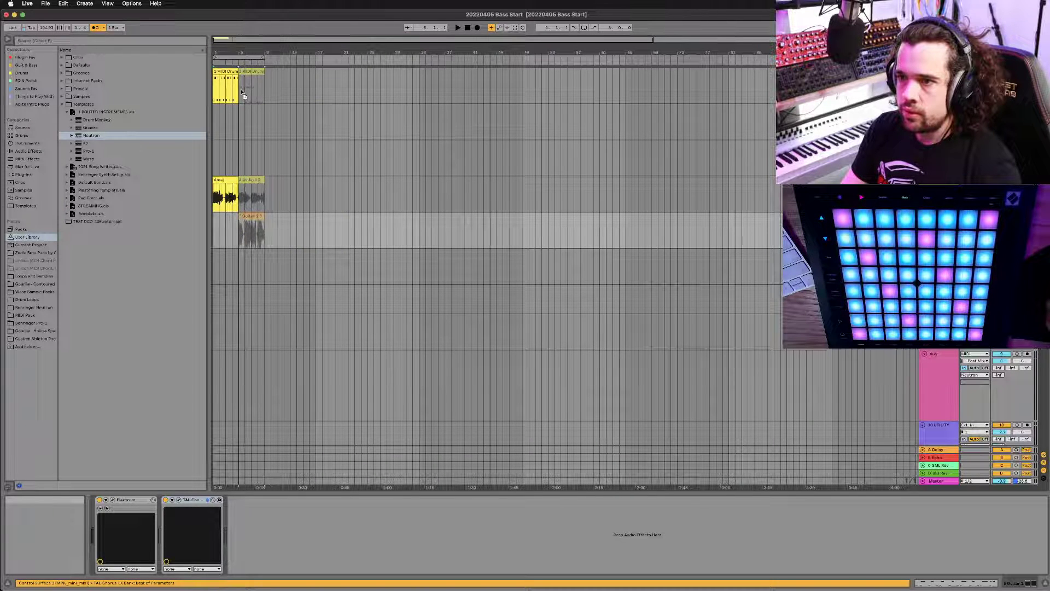
{"action": "left_click", "coordinate": [270, 103]}
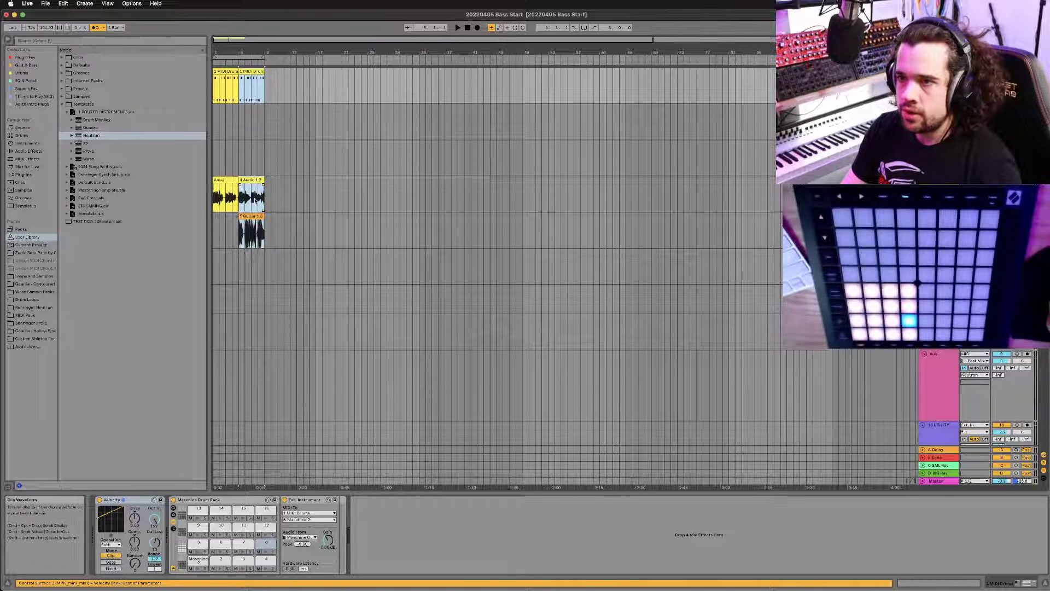
Step: Move the drum, audio and guitar section to bar 9 and duplicate the opening drum and audio clips into bar 5
{"action": "left_click_drag", "start_coordinate": [252, 189], "coordinate": [277, 189]}
{"action": "left_click", "coordinate": [221, 179]}
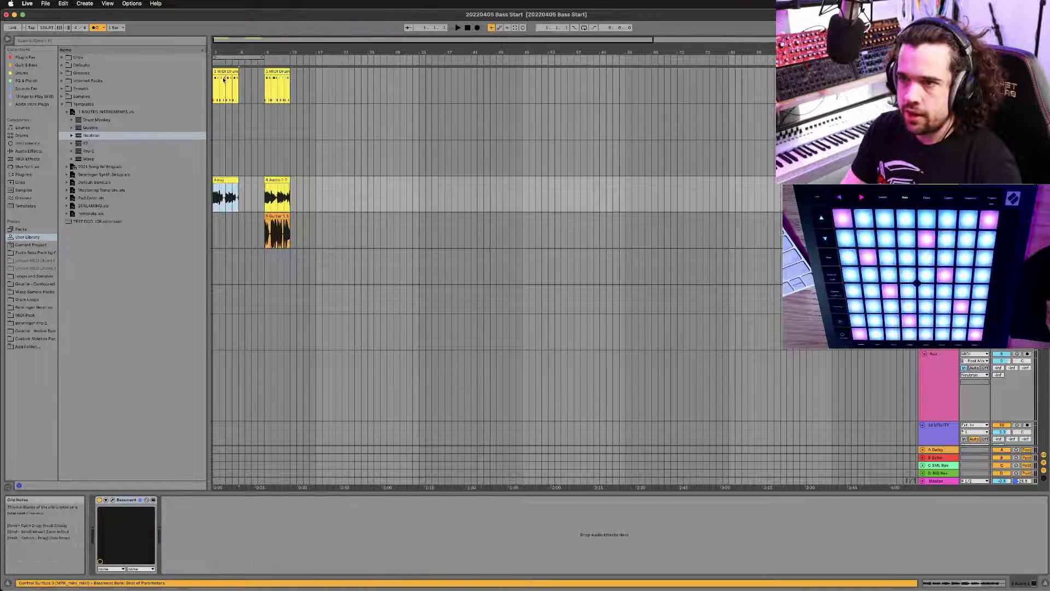
{"action": "left_click", "coordinate": [227, 71], "text": "shift"}
{"action": "key", "text": "super+d"}
{"action": "left_click", "coordinate": [344, 179]}
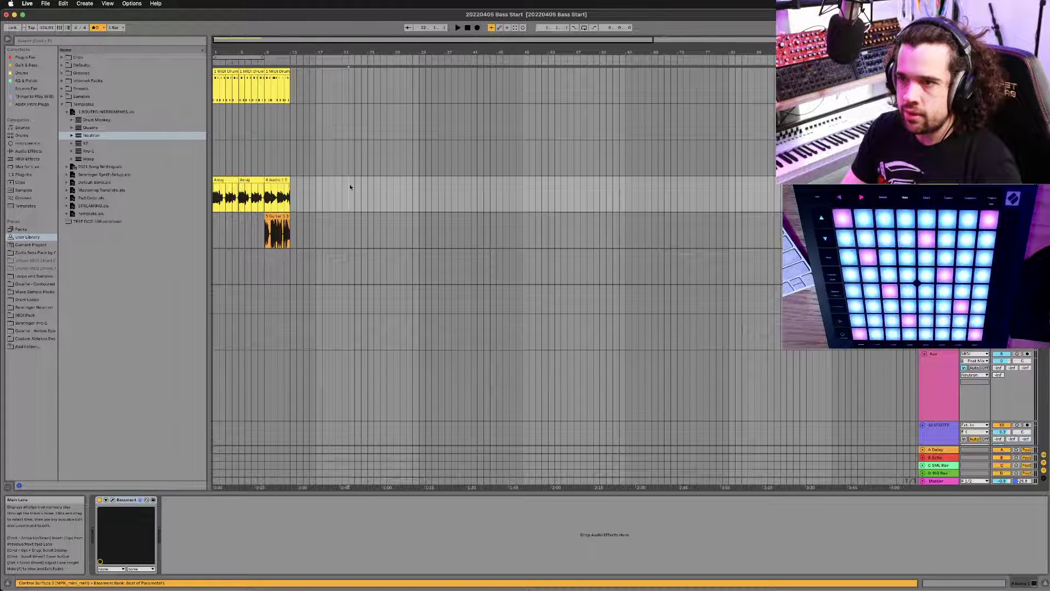
Step: Replace the drum clip at bar 9 of the arrangement with the fourth-row drum clip from the session
{"action": "key", "text": "Tab"}
{"action": "left_click", "coordinate": [230, 71]}
{"action": "key", "text": "Tab"}
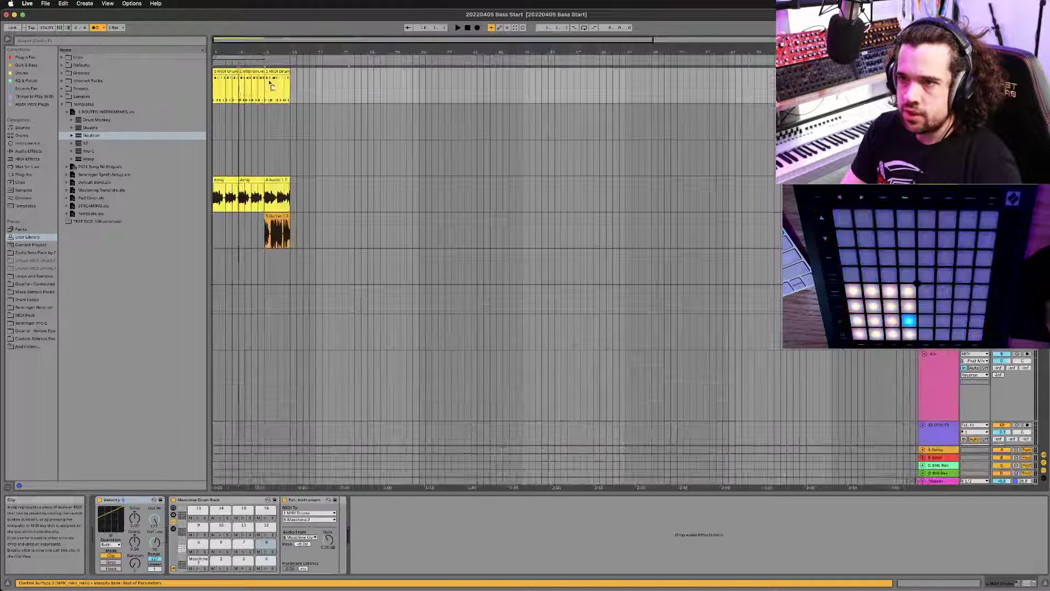
{"action": "left_click_drag", "start_coordinate": [280, 93], "coordinate": [268, 93]}
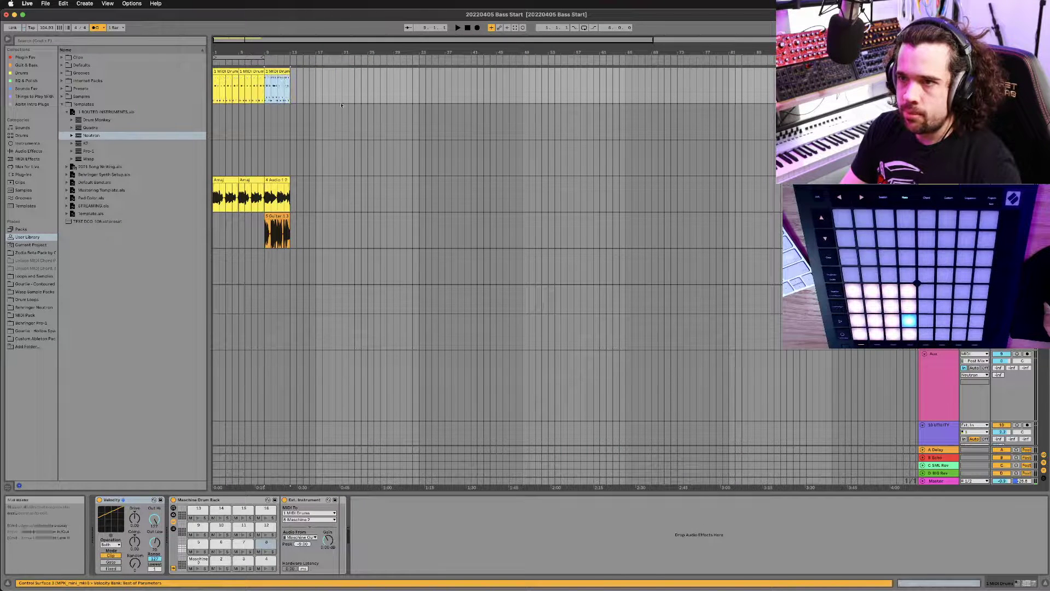
{"action": "left_click", "coordinate": [315, 102]}
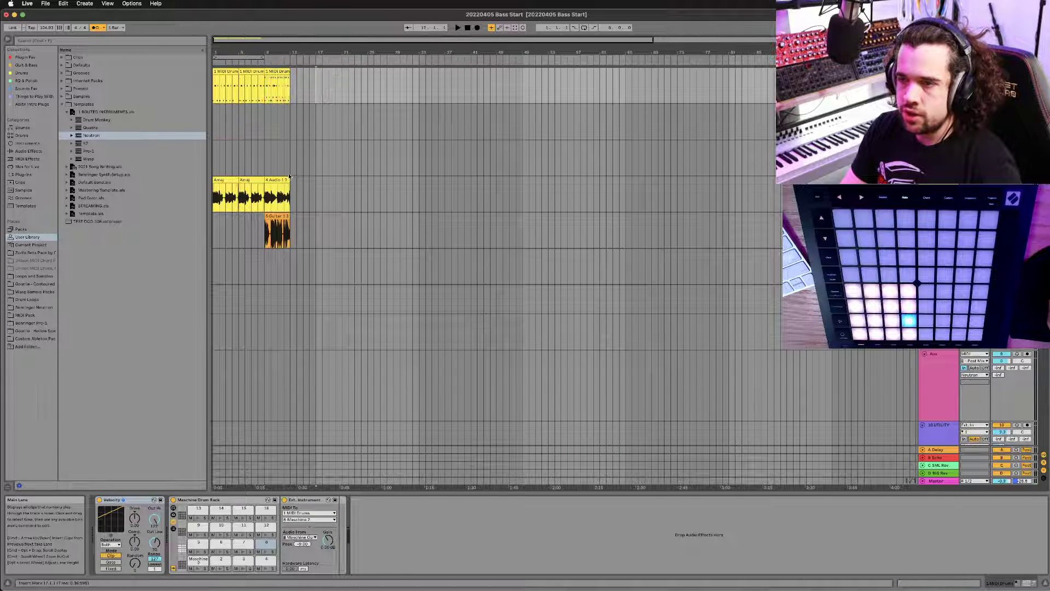
{"action": "key", "text": "Tab"}
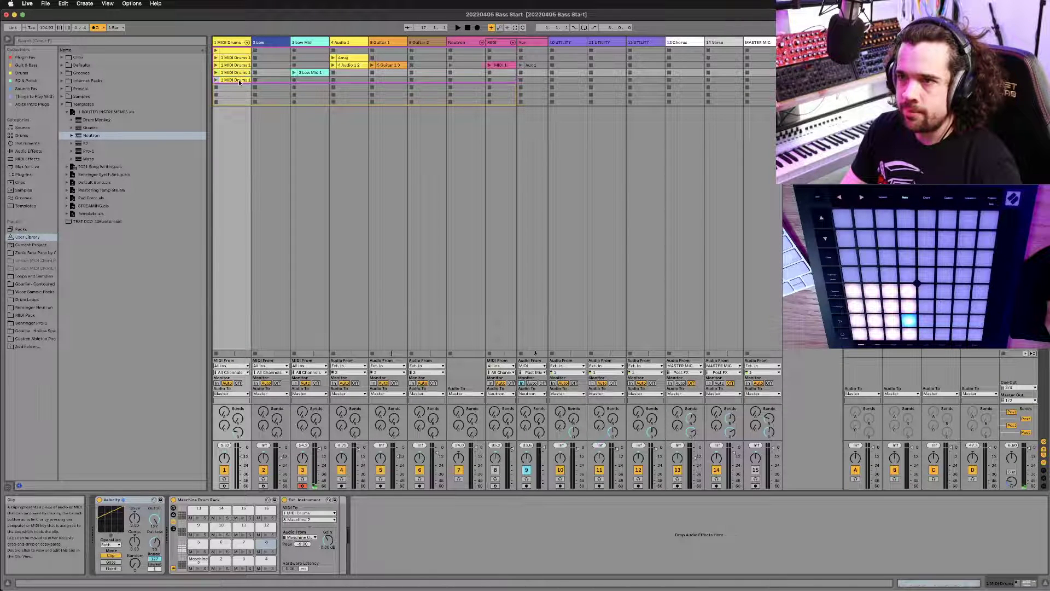
{"action": "key", "text": "Tab"}
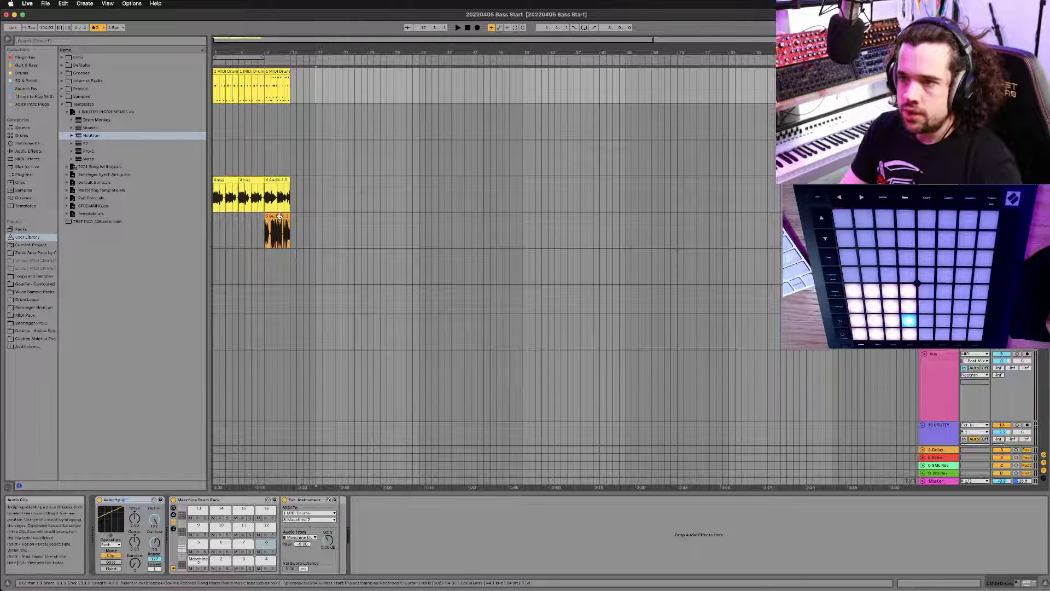
Step: Duplicate the bar 9 drum, audio and guitar clips into bar 13 and place the session's fifth-row drum, MIDI and Aux clips at bar 17
{"action": "left_click", "coordinate": [280, 216]}
{"action": "key", "text": "Tab"}
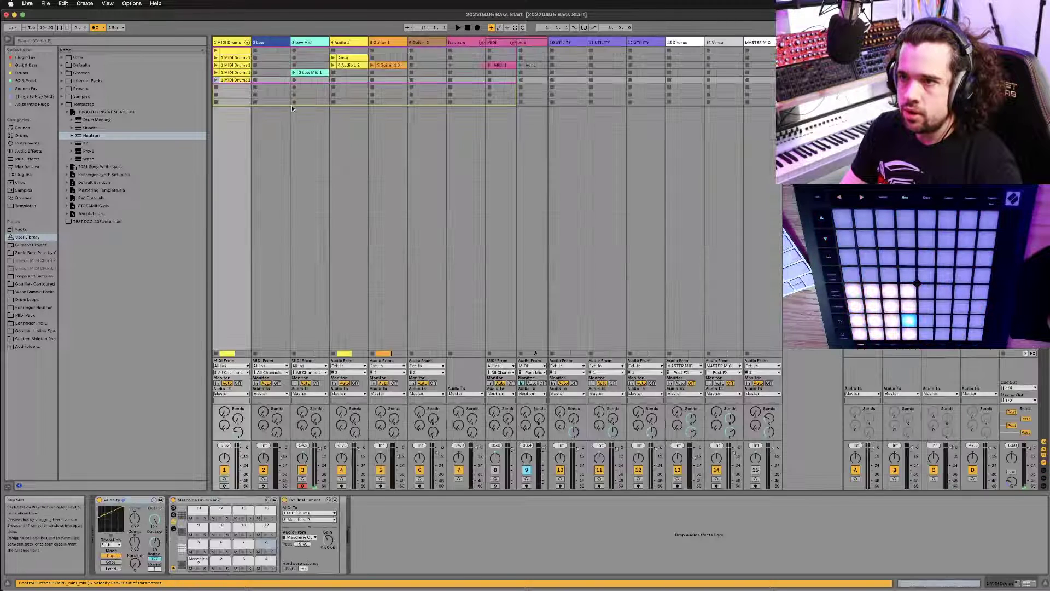
{"action": "left_click", "coordinate": [500, 65]}
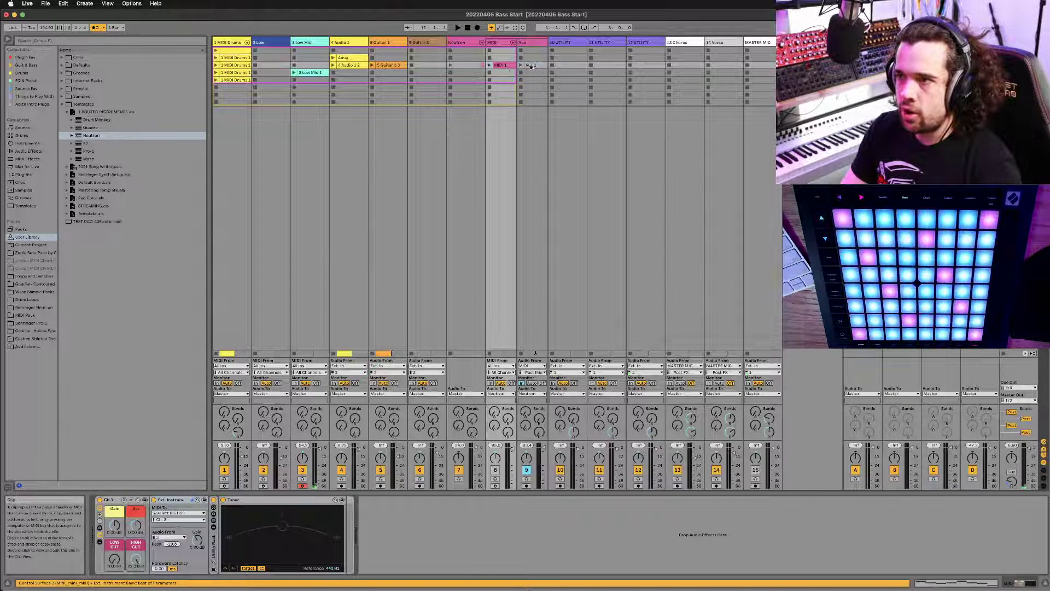
{"action": "left_click", "coordinate": [531, 66]}
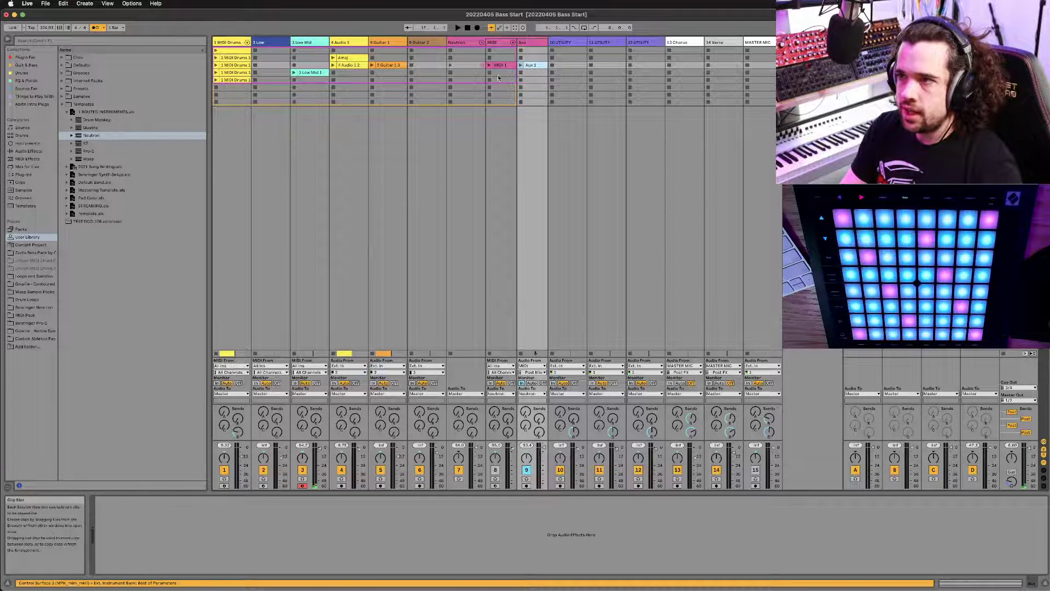
{"action": "left_click_drag", "start_coordinate": [237, 85], "coordinate": [320, 86]}
{"action": "key", "text": "Tab"}
Step: Duplicate the audio and guitar clips at bar 13 twice so both tracks run up to bar 25
{"action": "left_click", "coordinate": [296, 215]}
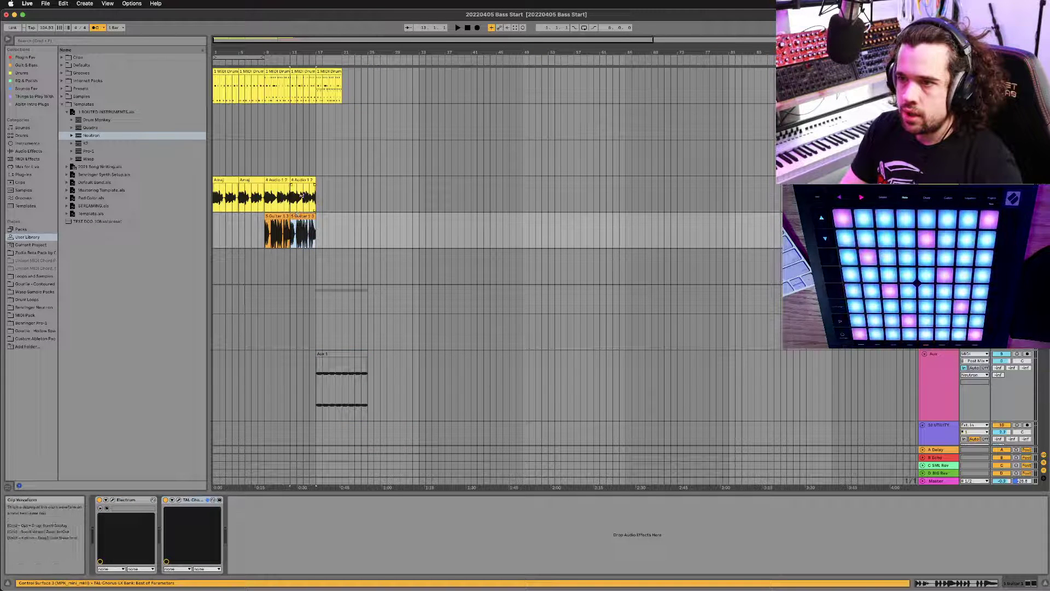
{"action": "left_click", "coordinate": [304, 180]}
{"action": "key", "text": "super+d"}
{"action": "key", "text": "super+d"}
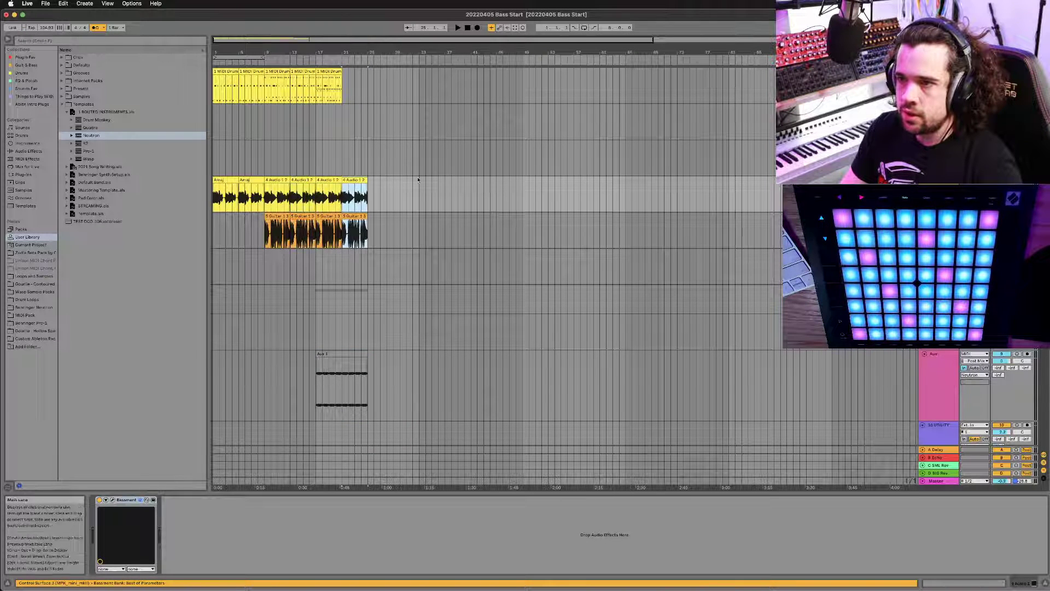
Step: Extend the drum track to bar 33 by duplicating the bar 17 clip once and placing two copies of the bar 5 clip from bar 25
{"action": "left_click", "coordinate": [419, 195]}
{"action": "left_click", "coordinate": [332, 70]}
{"action": "key", "text": "super+d"}
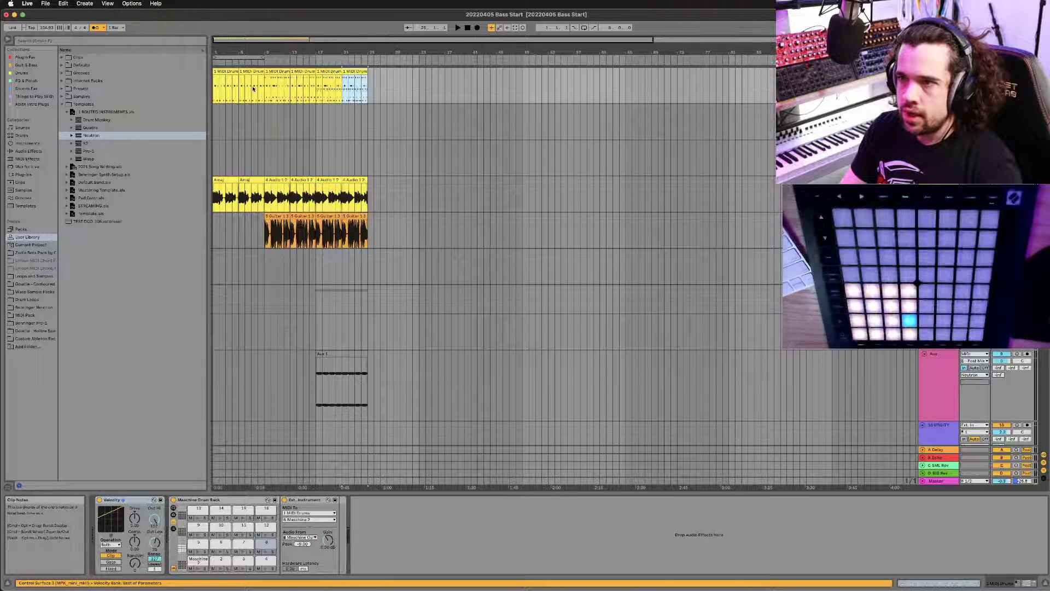
{"action": "left_click", "coordinate": [255, 71]}
{"action": "left_click_drag", "start_coordinate": [255, 71], "coordinate": [392, 72]}
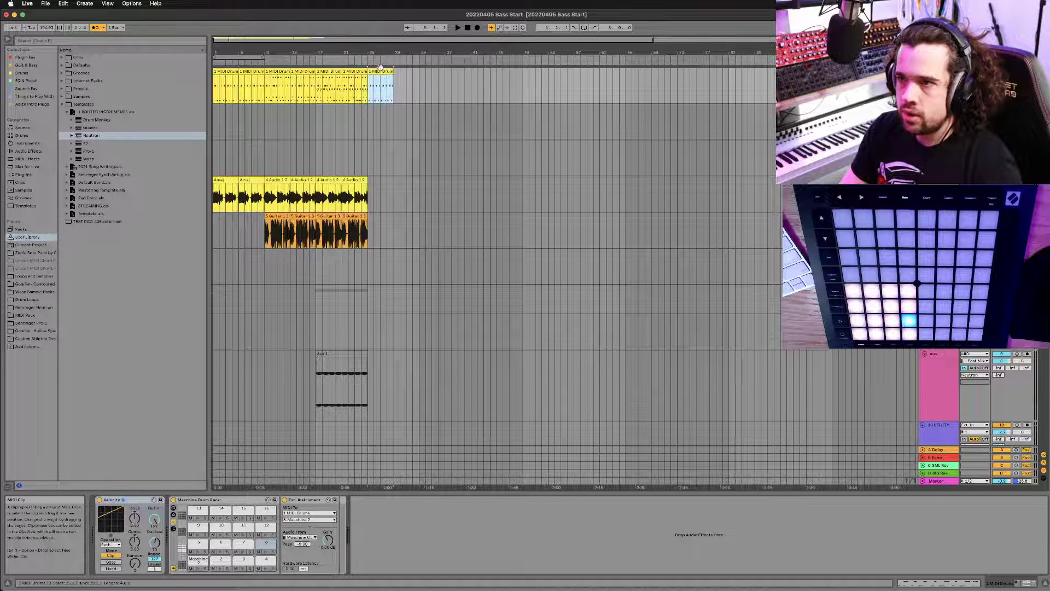
{"action": "key", "text": "super+d"}
Step: Duplicate the last guitar clip twice up to bar 33 and place the Low Mid session clip at bar 25
{"action": "left_click", "coordinate": [354, 224]}
{"action": "key", "text": "super+d"}
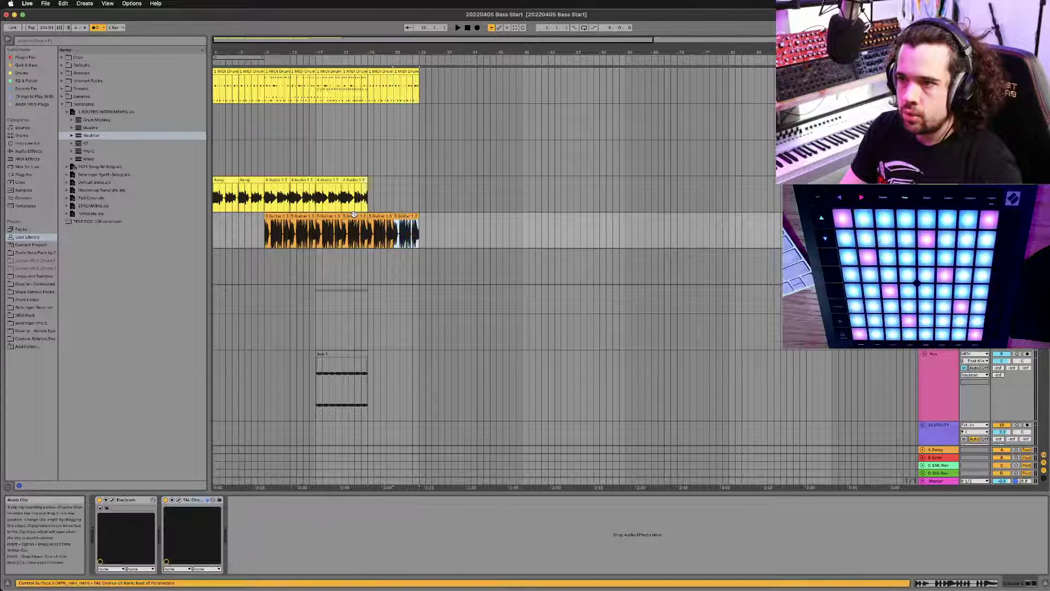
{"action": "key", "text": "Tab"}
{"action": "mouse_move", "coordinate": [328, 73]}
{"action": "left_mouse_down"}
{"action": "mouse_move", "coordinate": [405, 145]}
{"action": "mouse_move", "coordinate": [424, 290]}
{"action": "mouse_move", "coordinate": [405, 178]}
{"action": "mouse_move", "coordinate": [370, 162]}
{"action": "left_mouse_up"}
{"action": "key", "text": "Tab"}
{"action": "left_click", "coordinate": [481, 163]}
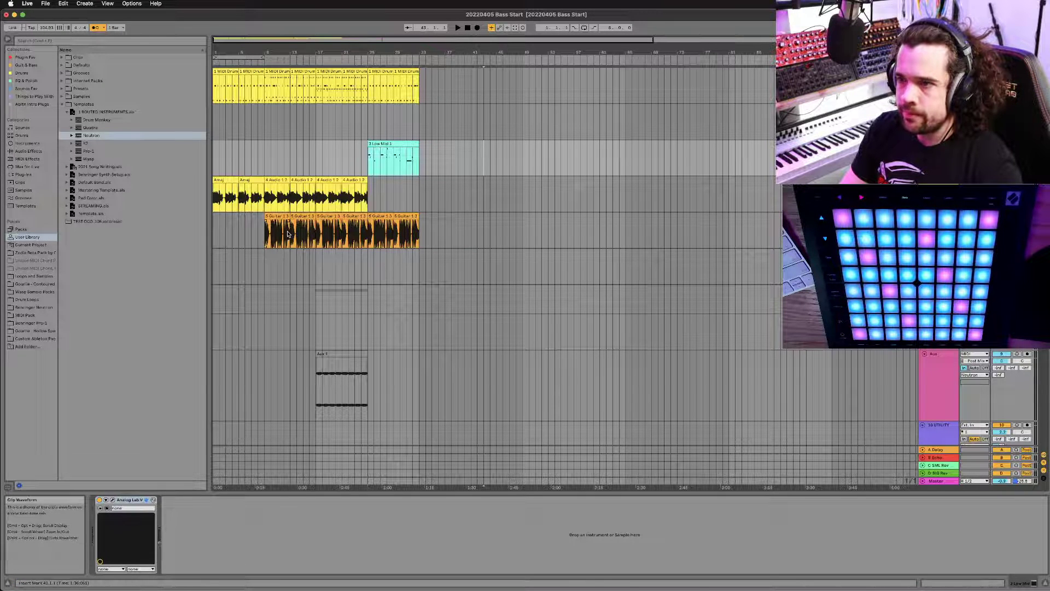
Step: Copy the whole bar 17 to 25 section, from the drum track down to the Aux track, to bar 33
{"action": "left_click", "coordinate": [358, 216]}
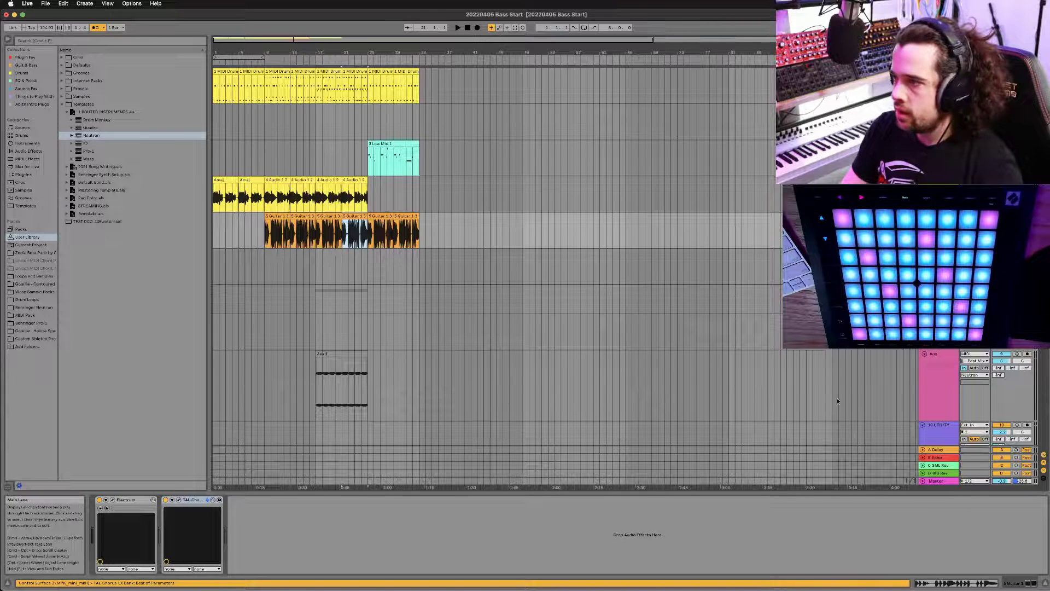
{"action": "left_click", "coordinate": [354, 353]}
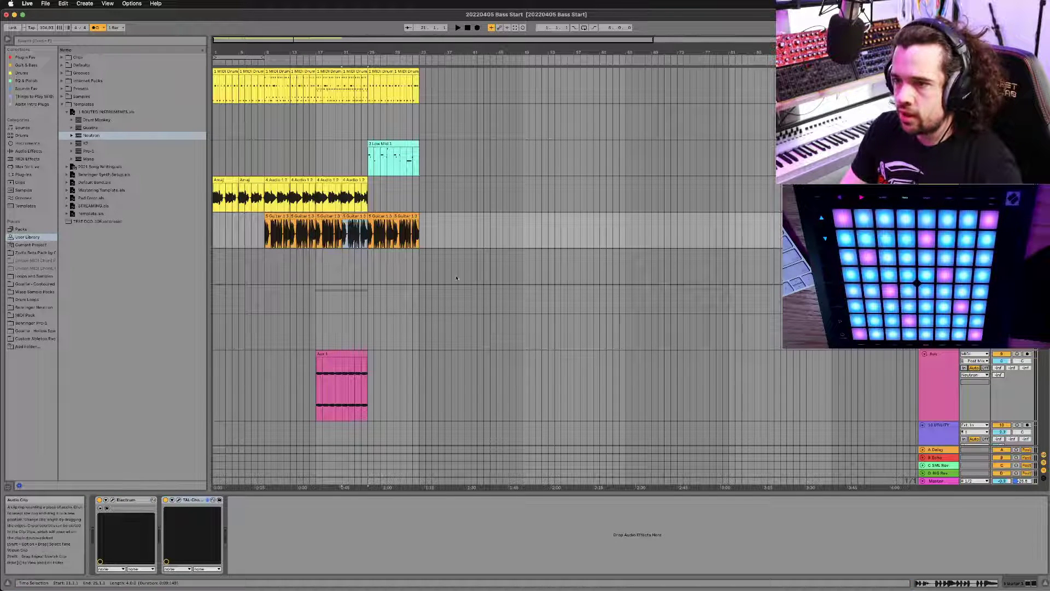
{"action": "left_click", "coordinate": [362, 353]}
{"action": "left_click", "coordinate": [320, 70], "text": "shift"}
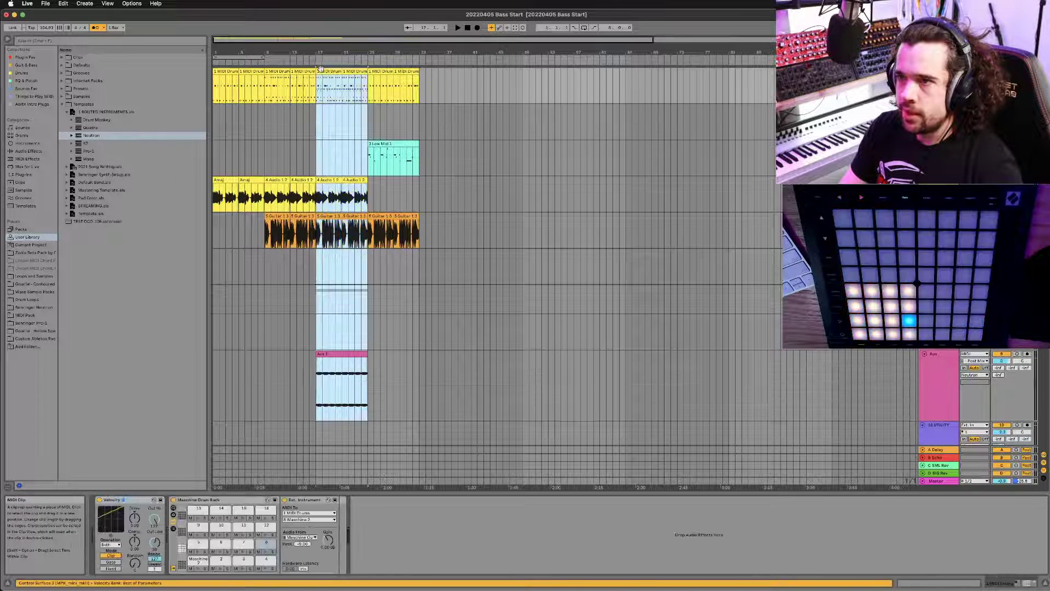
{"action": "left_click_drag", "start_coordinate": [320, 70], "coordinate": [423, 69]}
{"action": "left_click", "coordinate": [513, 252]}
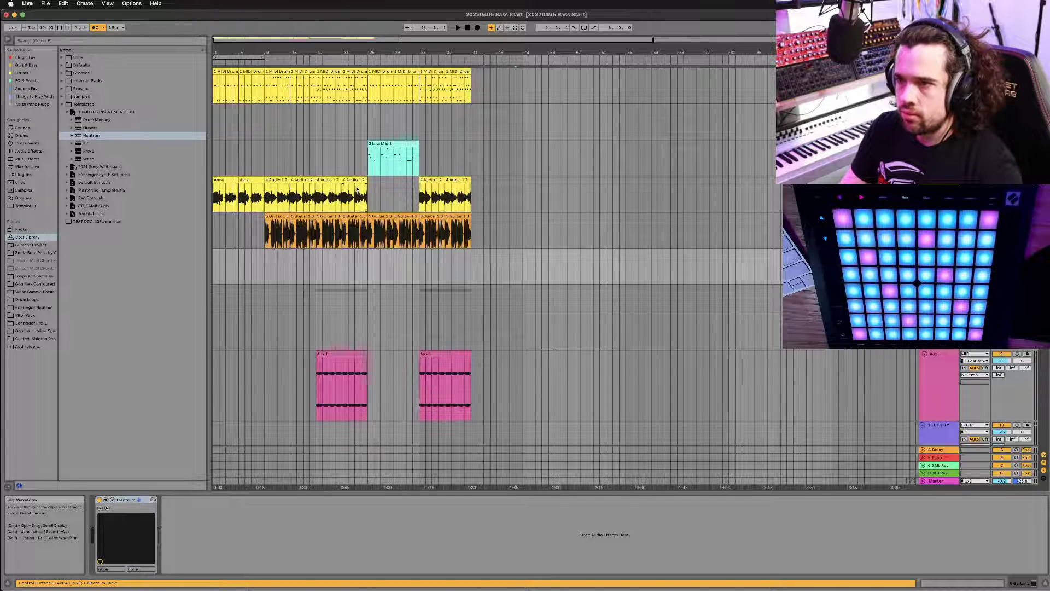
Step: Save the set, return the playhead to bar 1 and play the arrangement
{"action": "key", "text": "Tab"}
{"action": "key", "text": "Tab"}
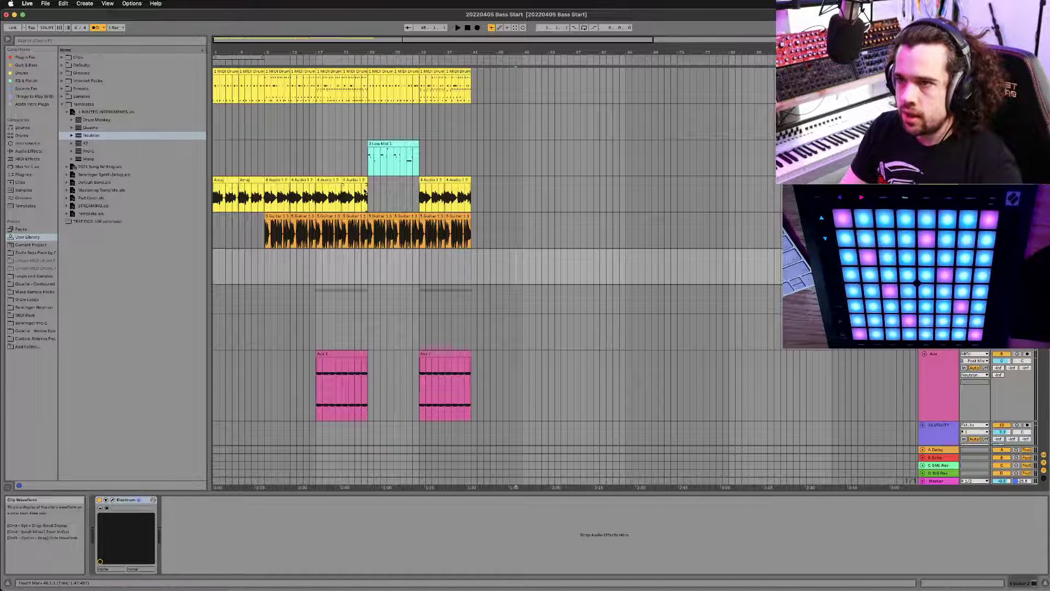
{"action": "left_click", "coordinate": [467, 27]}
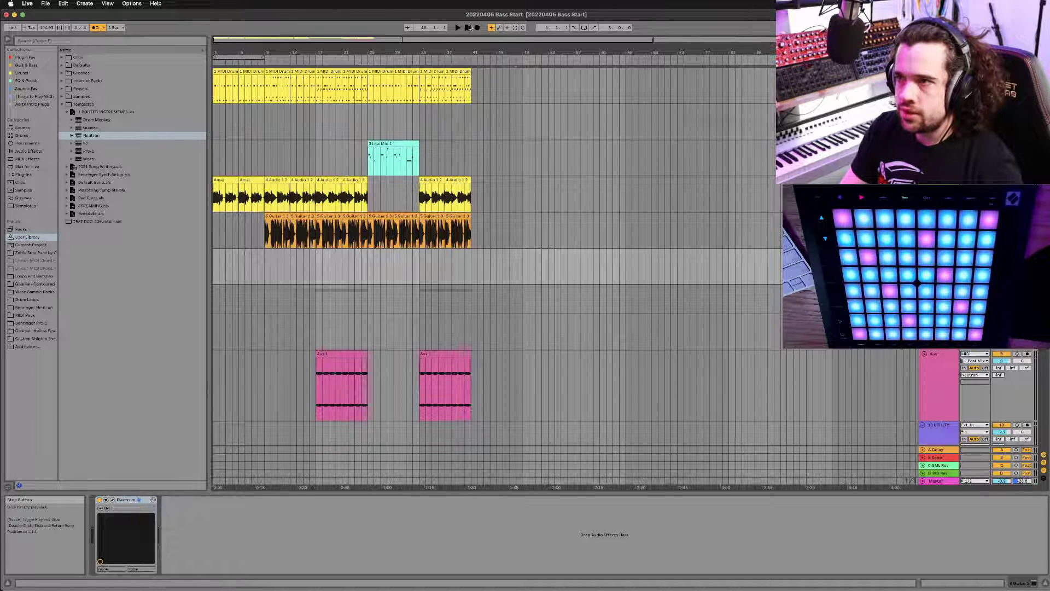
{"action": "key", "text": "super+s"}
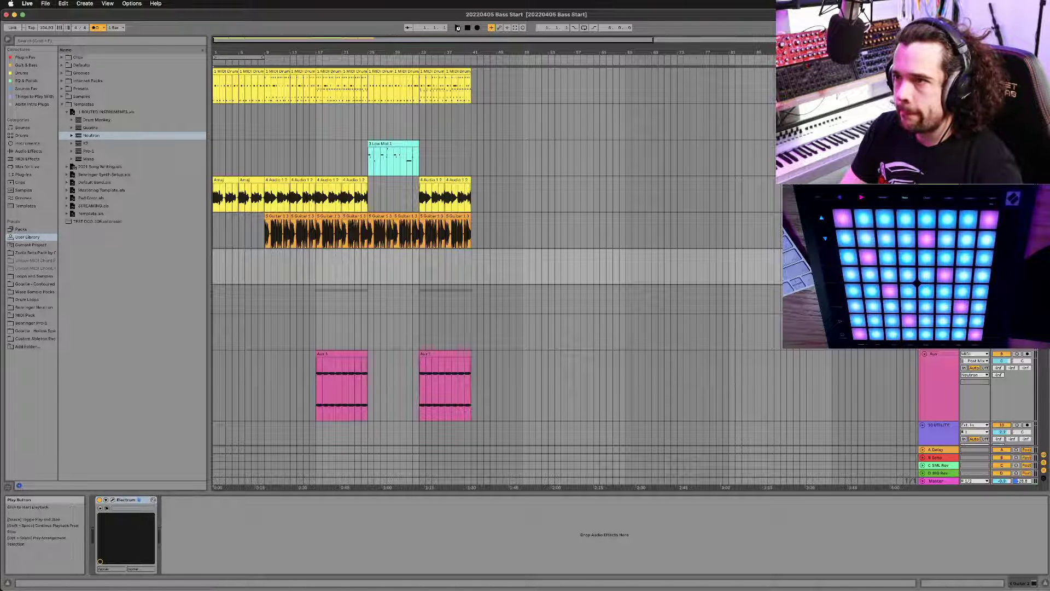
{"action": "left_click", "coordinate": [458, 28]}
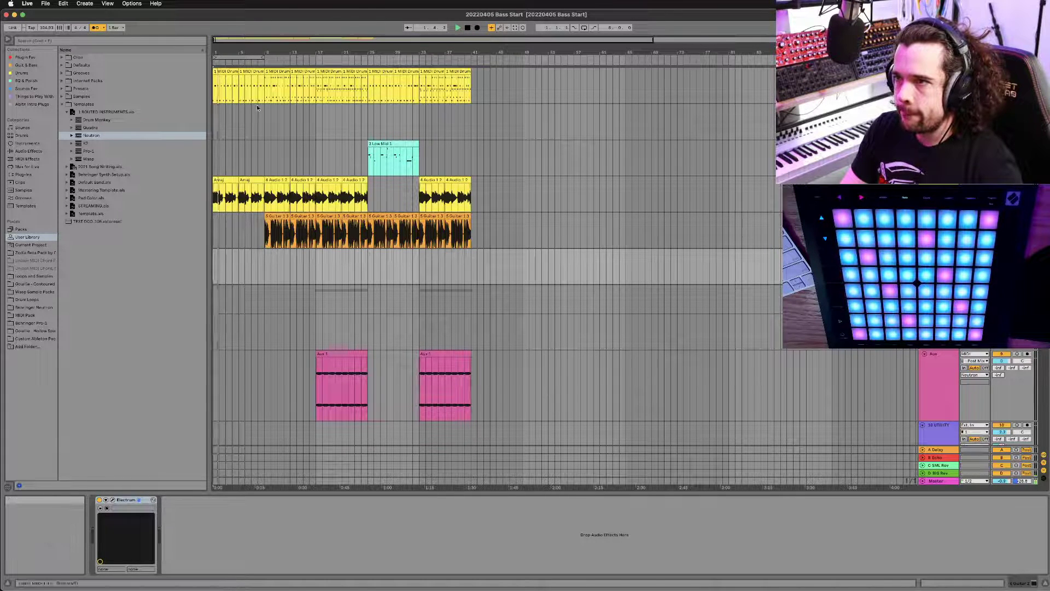
Step: Open the first drum clip in an enlarged note editor and nudge its first pad 10 note slightly earlier
{"action": "left_click", "coordinate": [225, 85]}
{"action": "left_click_drag", "start_coordinate": [339, 493], "coordinate": [339, 283]}
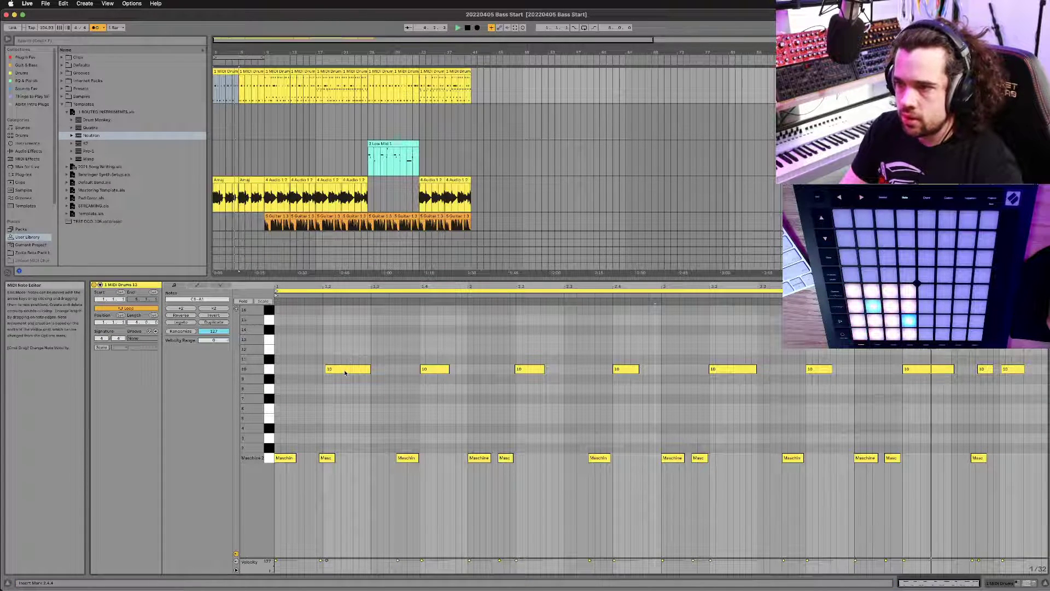
{"action": "left_click_drag", "start_coordinate": [347, 371], "coordinate": [345, 373]}
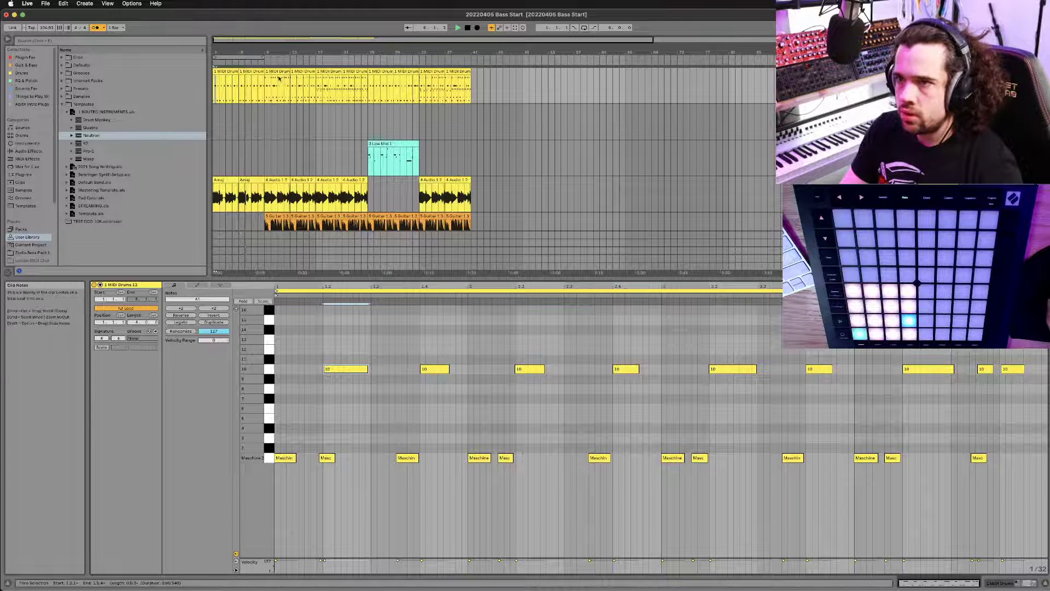
{"action": "left_click", "coordinate": [359, 361]}
{"action": "left_click_drag", "start_coordinate": [355, 369], "coordinate": [352, 368]}
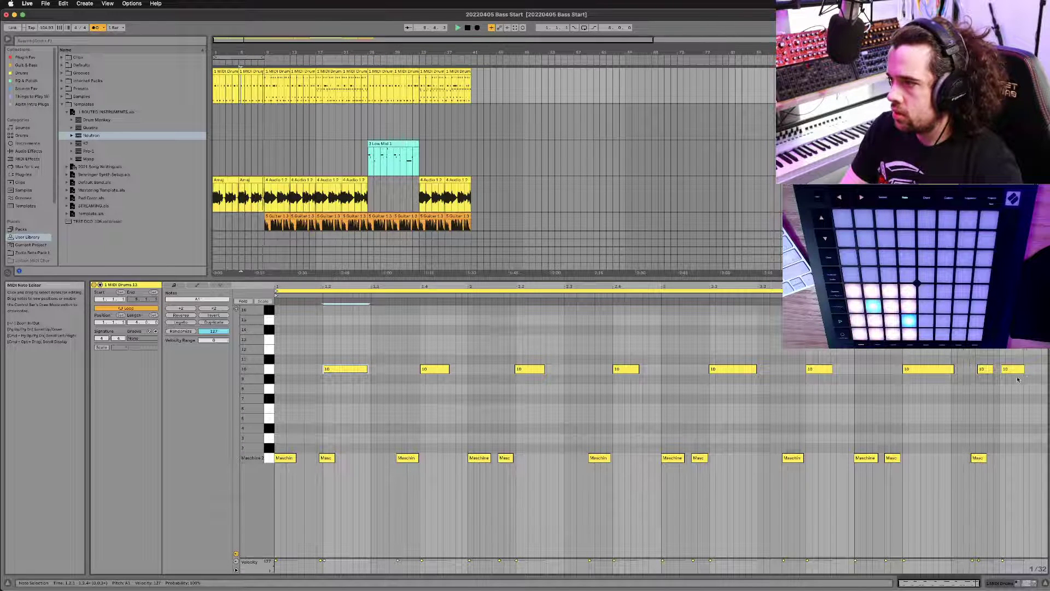
Step: Nudge the second-to-last pad 10 note slightly earlier and the last Maschine note slightly later in the first drum clip
{"action": "left_click", "coordinate": [985, 371]}
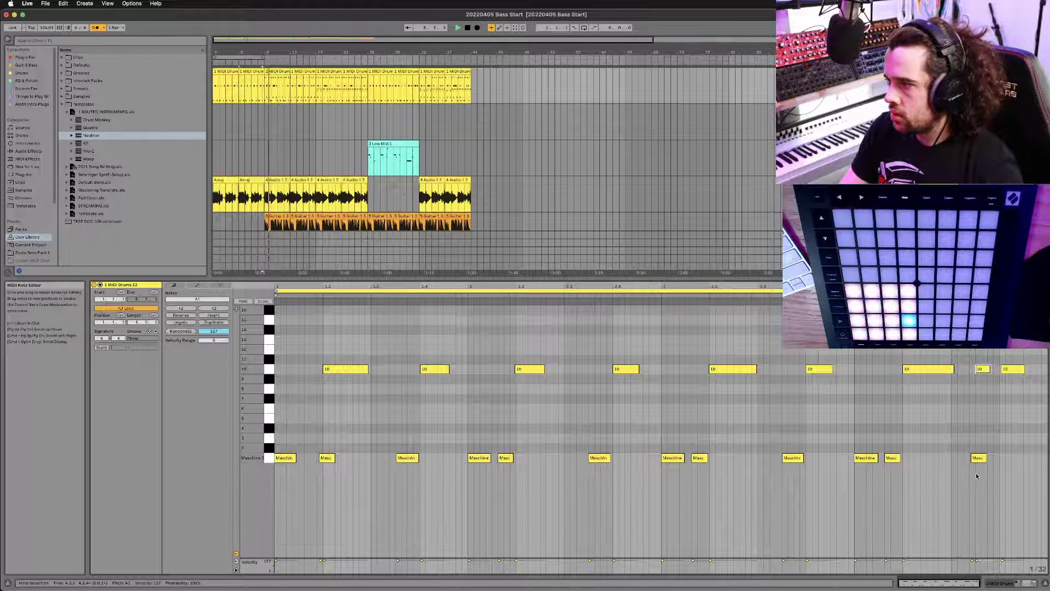
{"action": "left_click_drag", "start_coordinate": [978, 458], "coordinate": [986, 463]}
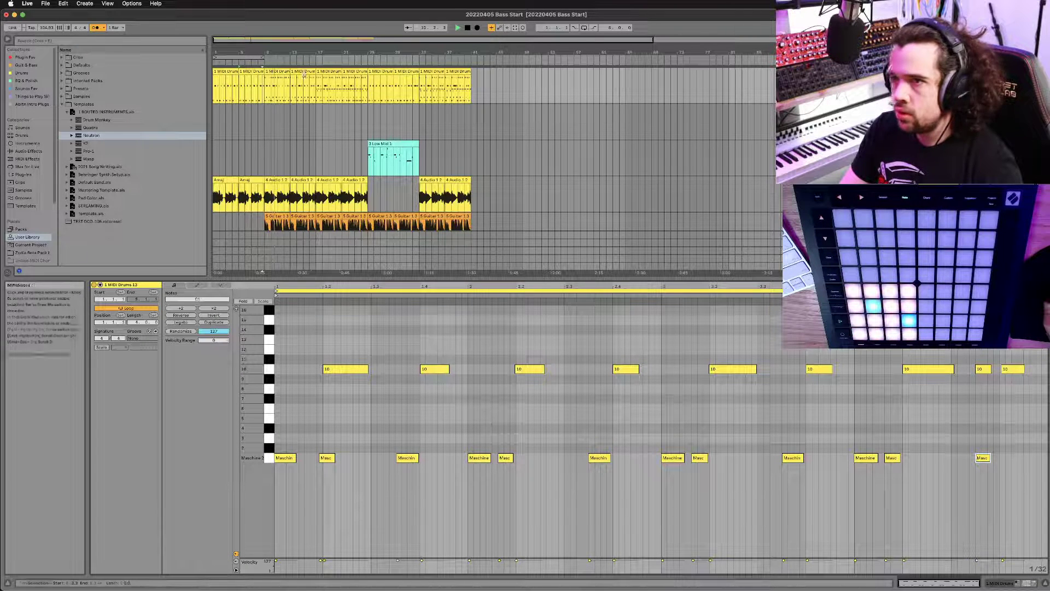
{"action": "left_click", "coordinate": [249, 71]}
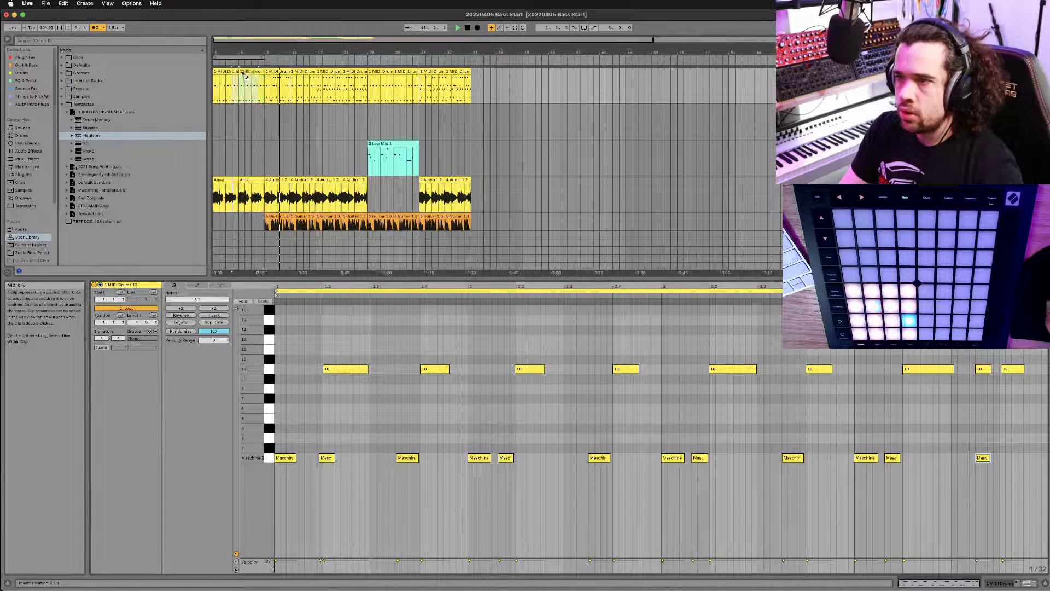
{"action": "left_click", "coordinate": [226, 74]}
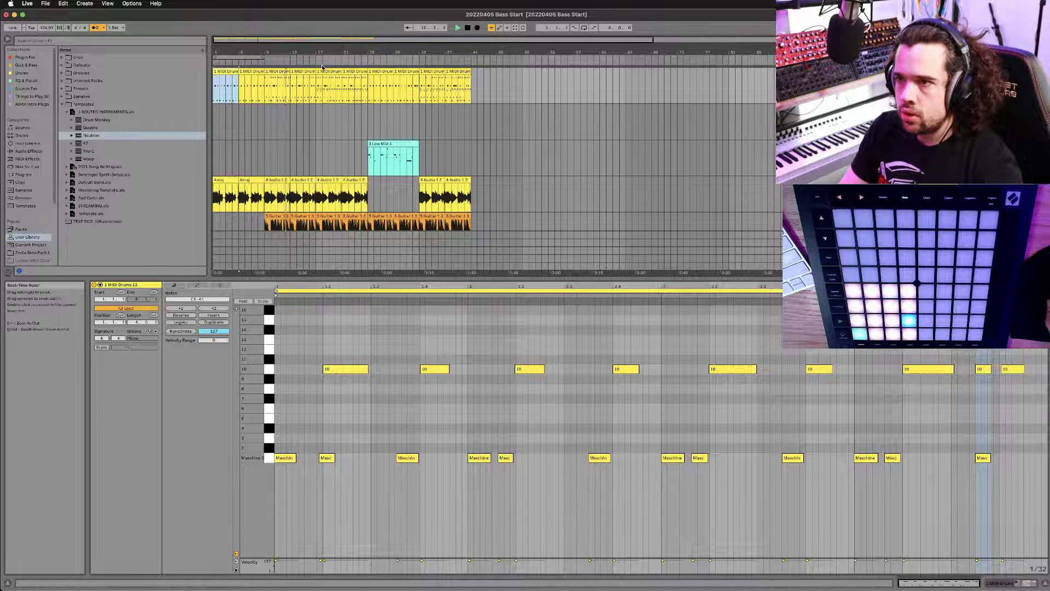
Step: Examine the notes of the bar 9 drum clip and look through the arrangement tracks during playback
{"action": "left_click", "coordinate": [277, 71]}
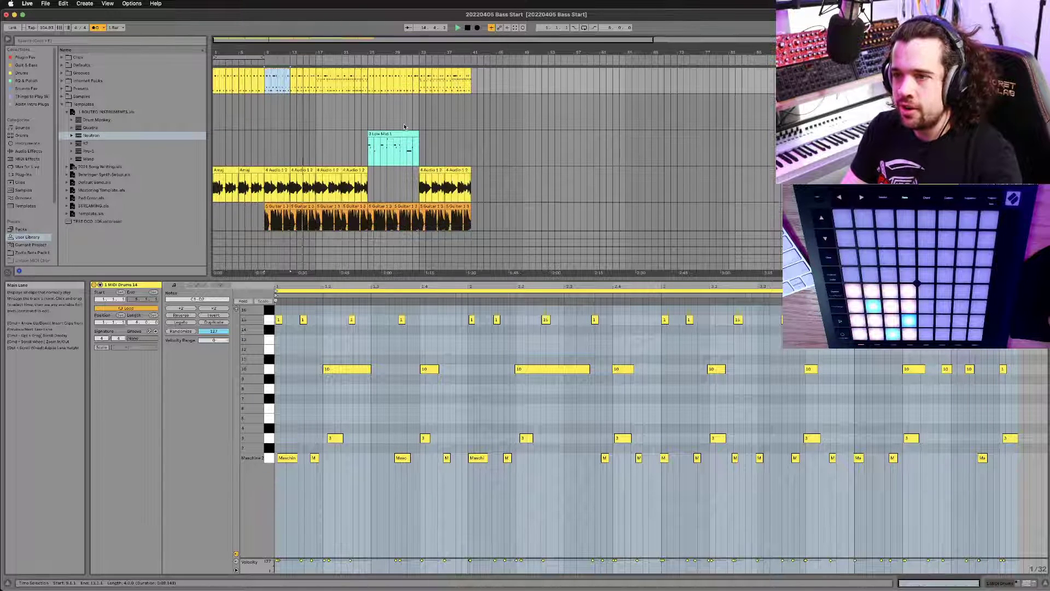
{"action": "scroll", "coordinate": [405, 127], "scroll_direction": "down", "scroll_amount": 3}
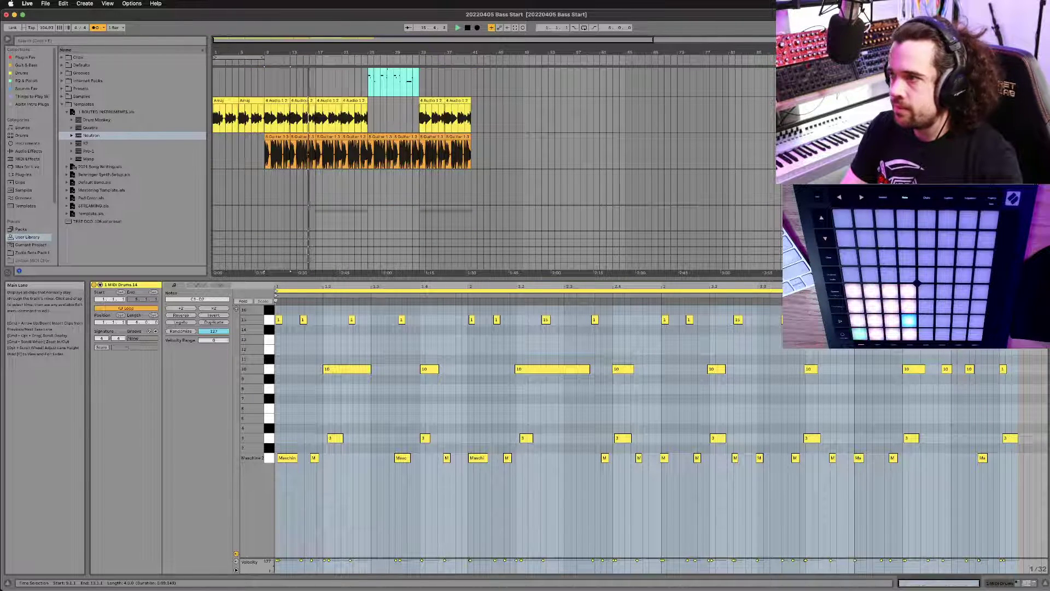
{"action": "scroll", "coordinate": [403, 125], "scroll_direction": "up", "scroll_amount": 3}
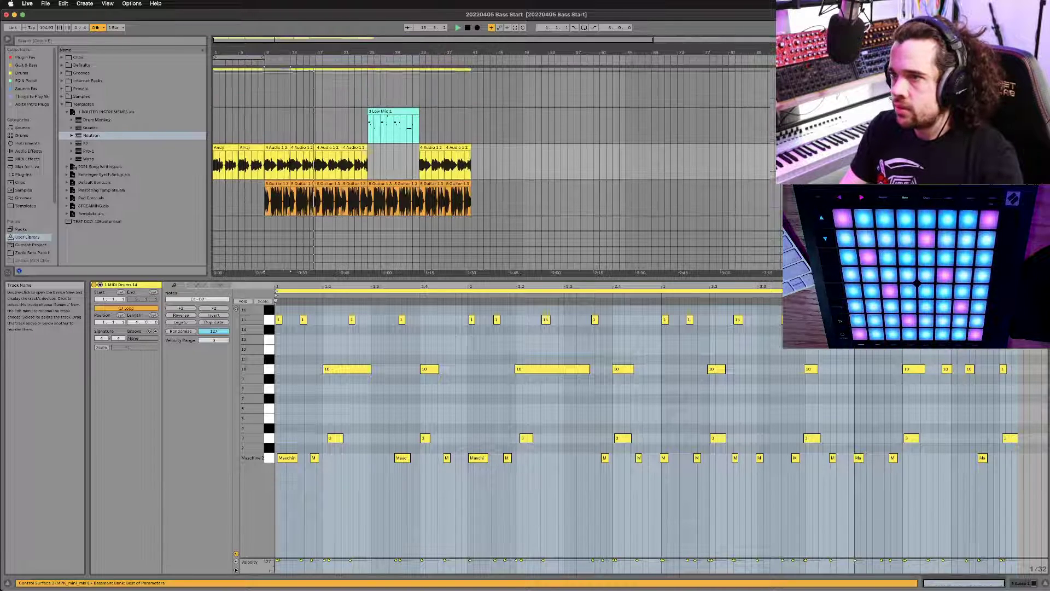
{"action": "scroll", "coordinate": [404, 126], "scroll_direction": "up", "scroll_amount": 2}
{"action": "scroll", "coordinate": [404, 127], "scroll_direction": "down", "scroll_amount": 1}
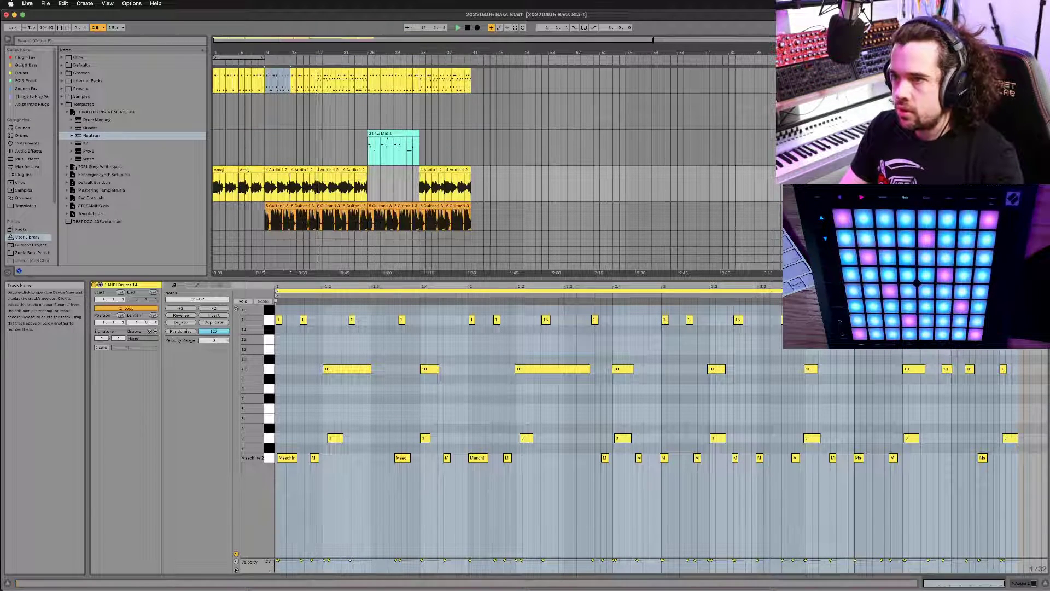
{"action": "scroll", "coordinate": [405, 127], "scroll_direction": "down", "scroll_amount": 6}
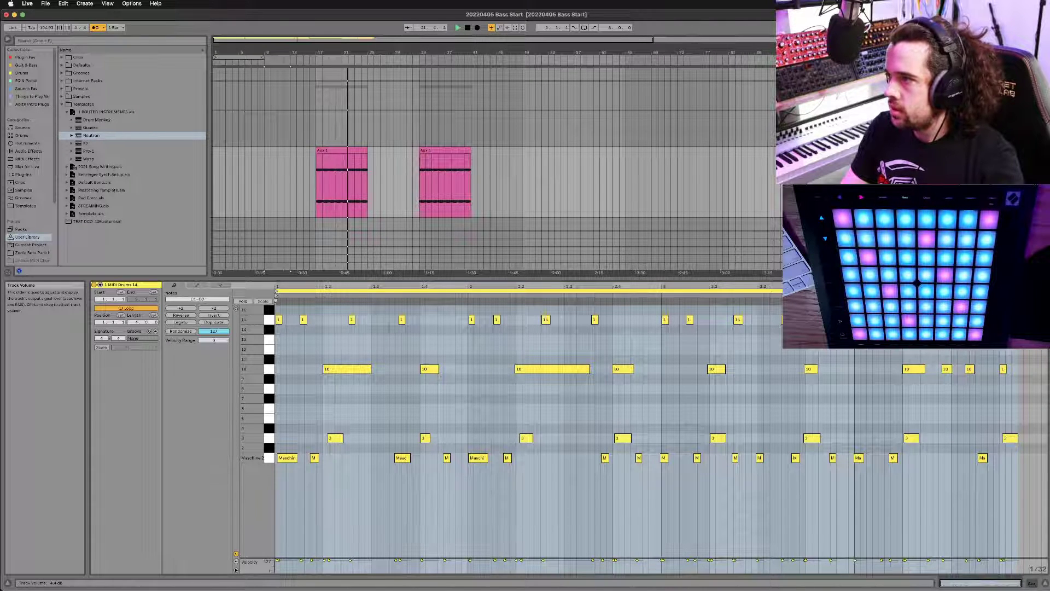
{"action": "key", "text": "shift+Tab"}
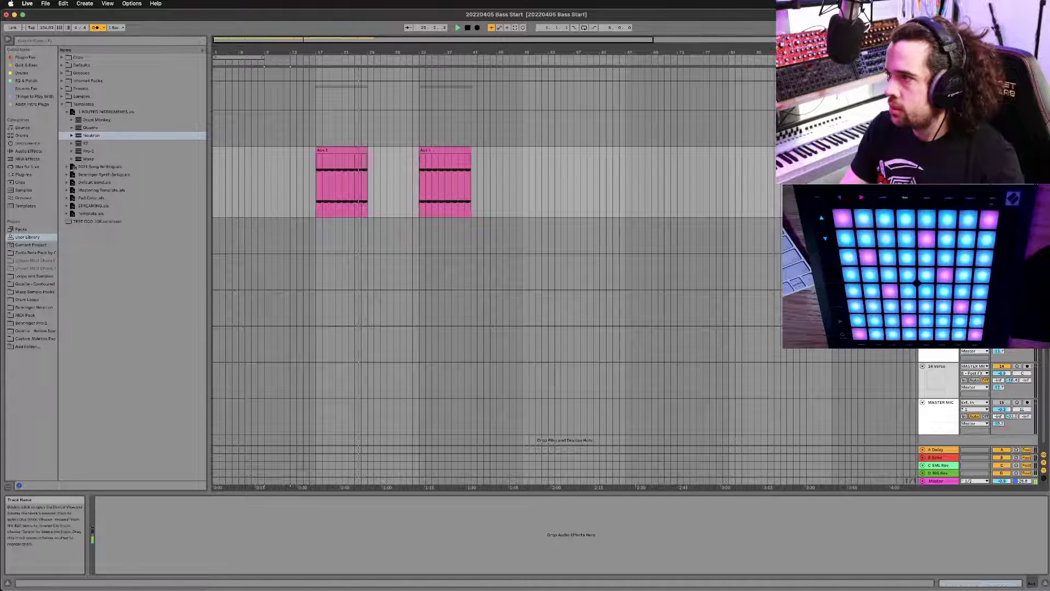
{"action": "scroll", "coordinate": [939, 383], "scroll_direction": "up", "scroll_amount": 5}
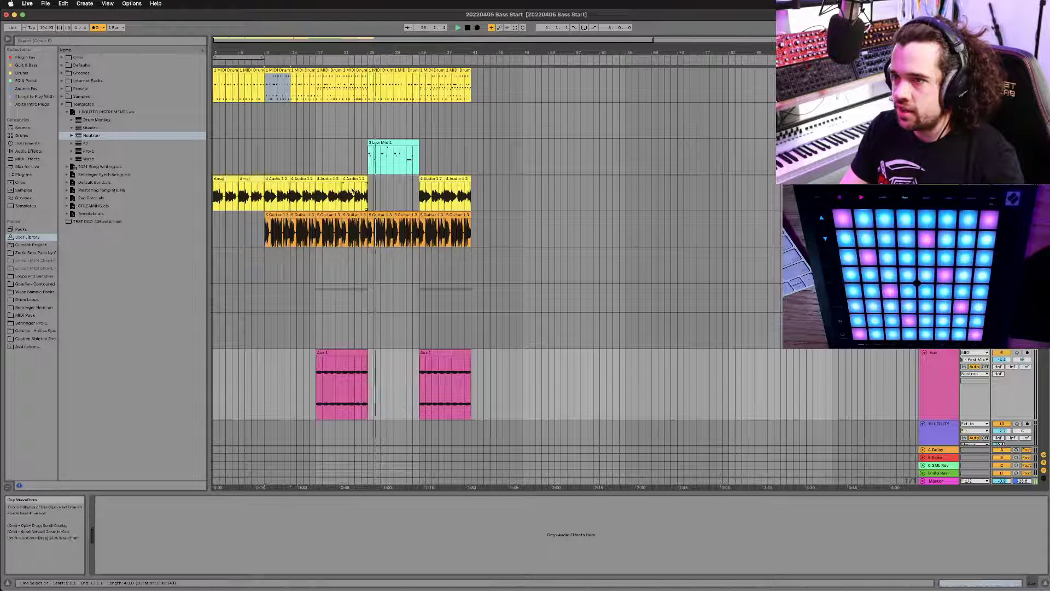
Step: Try filling bars 25 to 33 of the audio track with two duplicated clips, and delete both copies
{"action": "left_click", "coordinate": [354, 181]}
{"action": "key", "text": "super+d"}
{"action": "key", "text": "super+d"}
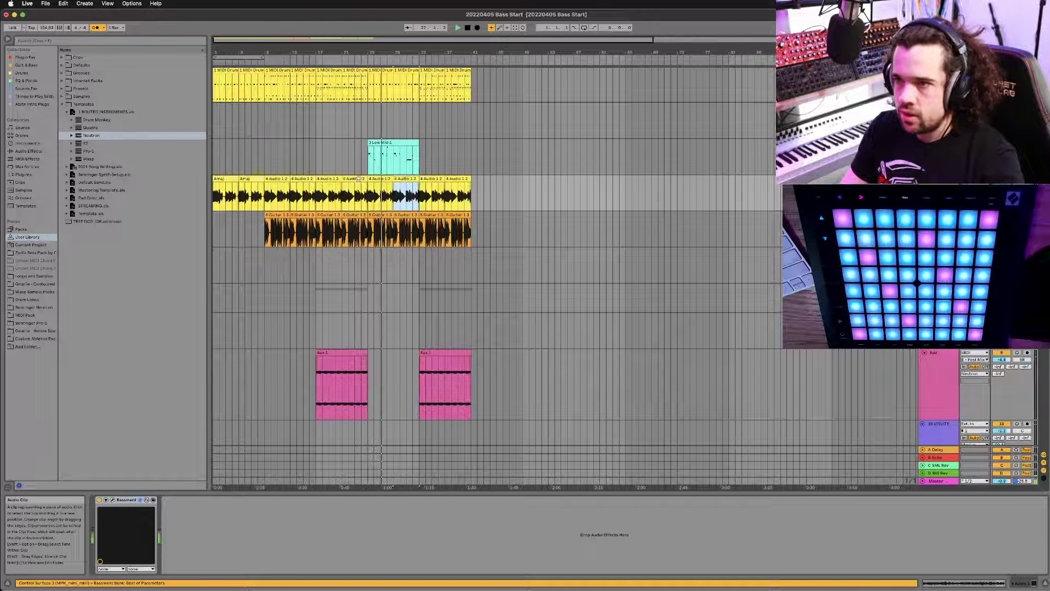
{"action": "left_click", "coordinate": [385, 179], "text": "shift"}
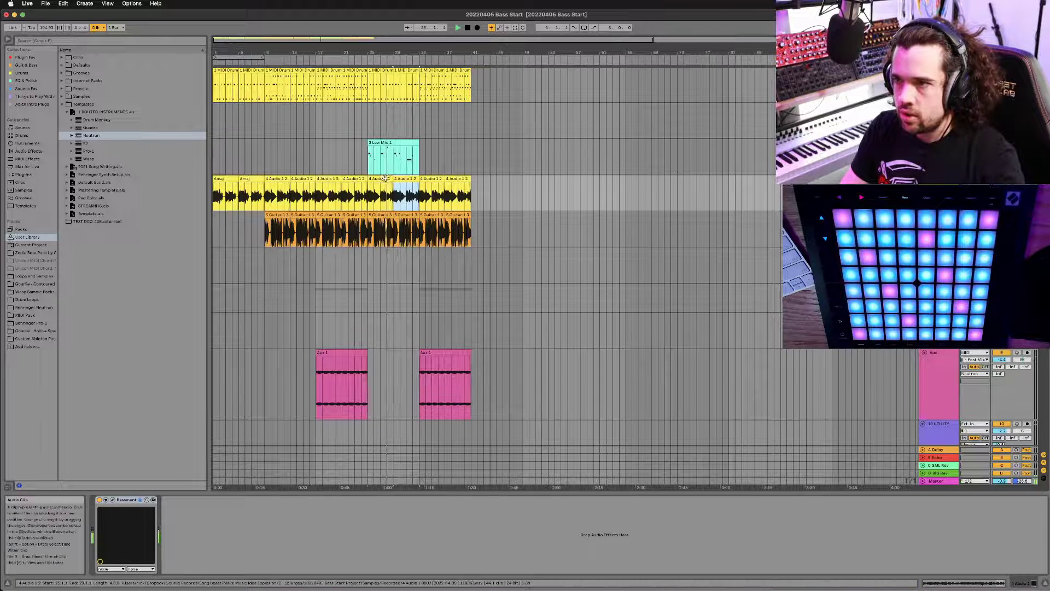
{"action": "key", "text": "Delete"}
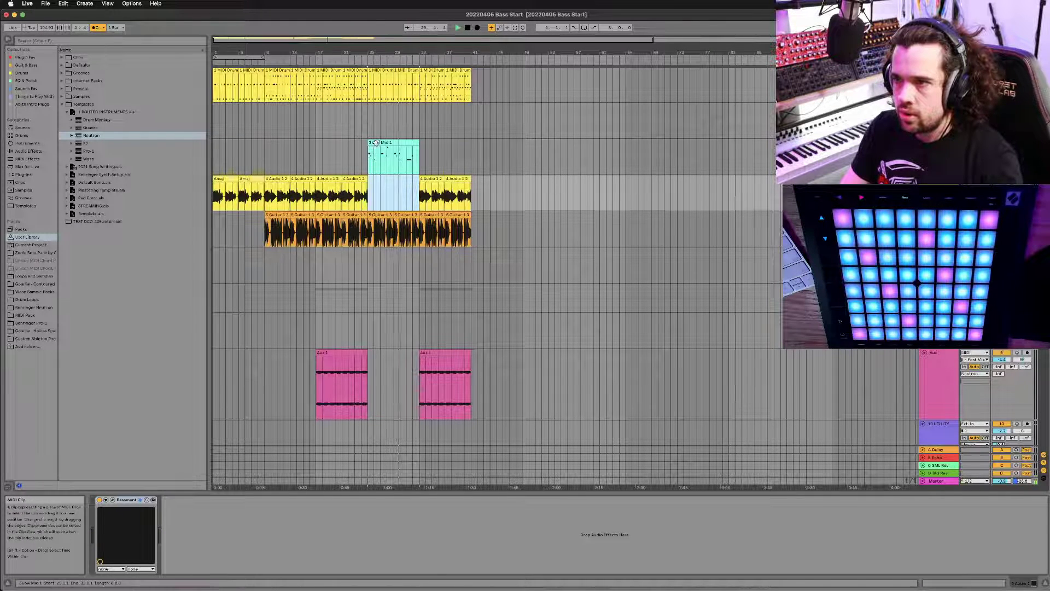
Step: Move the Low Mid clip from bar 25 to bar 33 in the arrangement
{"action": "key", "text": "Up"}
{"action": "left_click", "coordinate": [392, 229], "text": "shift"}
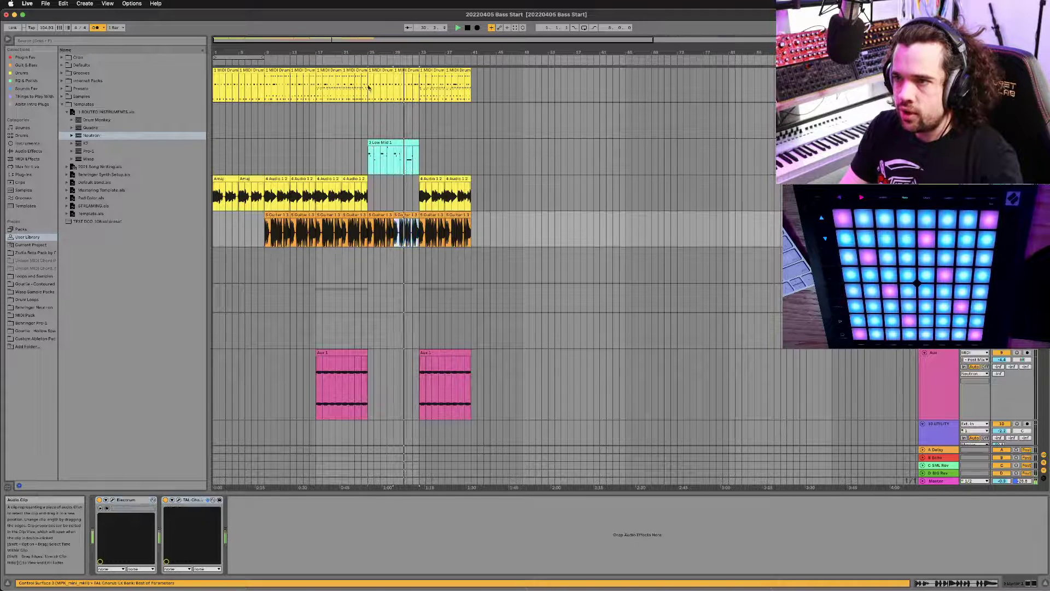
{"action": "left_click", "coordinate": [376, 70], "text": "shift"}
{"action": "left_click", "coordinate": [380, 167]}
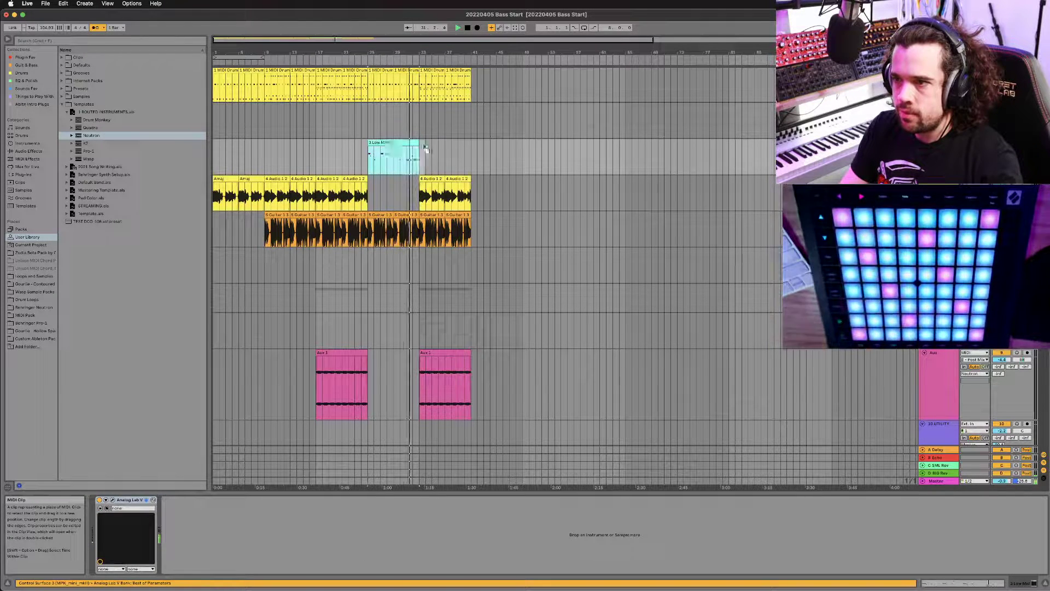
{"action": "left_click_drag", "start_coordinate": [381, 167], "coordinate": [433, 167]}
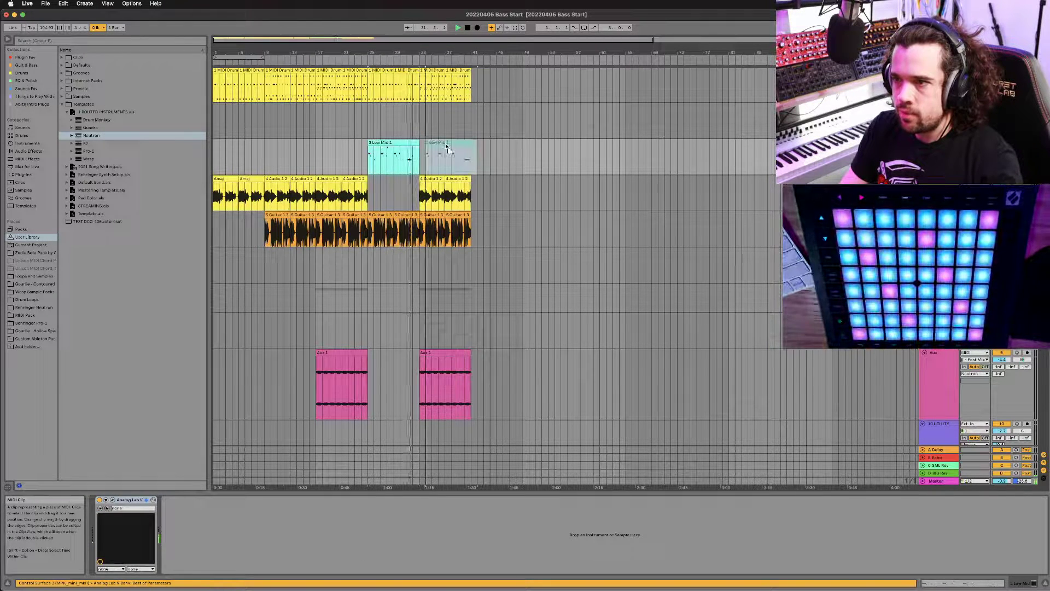
Step: Delete the drum and guitar clips between bars 25 and 33
{"action": "left_click", "coordinate": [406, 230]}
{"action": "left_click", "coordinate": [373, 70], "text": "shift"}
{"action": "key", "text": "Delete"}
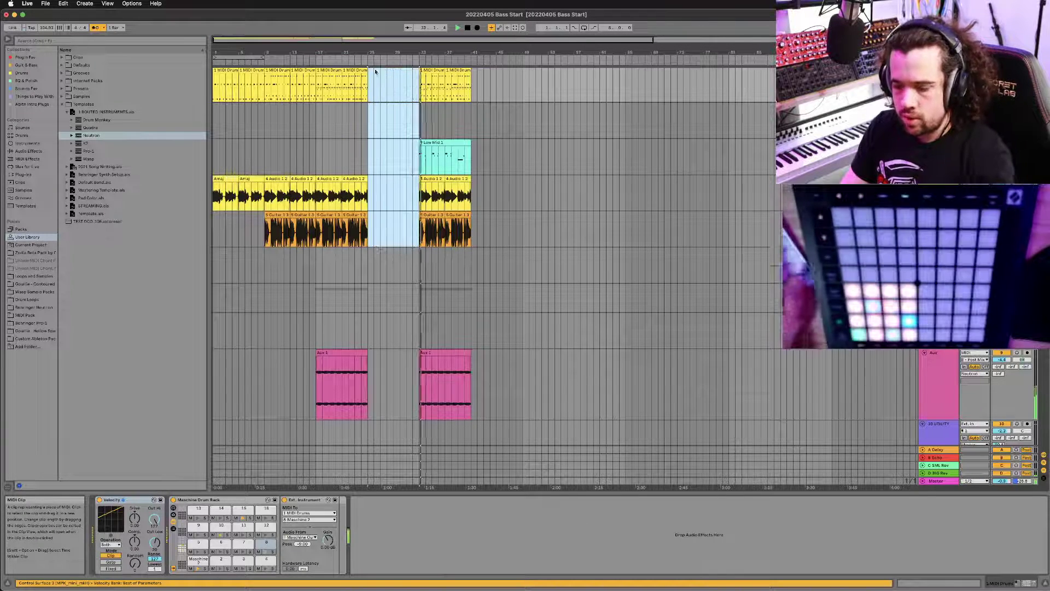
Step: Shift the drum, Low Mid, audio, guitar and Aux clips of bars 33 to 41 back to bar 25
{"action": "left_click", "coordinate": [426, 71]}
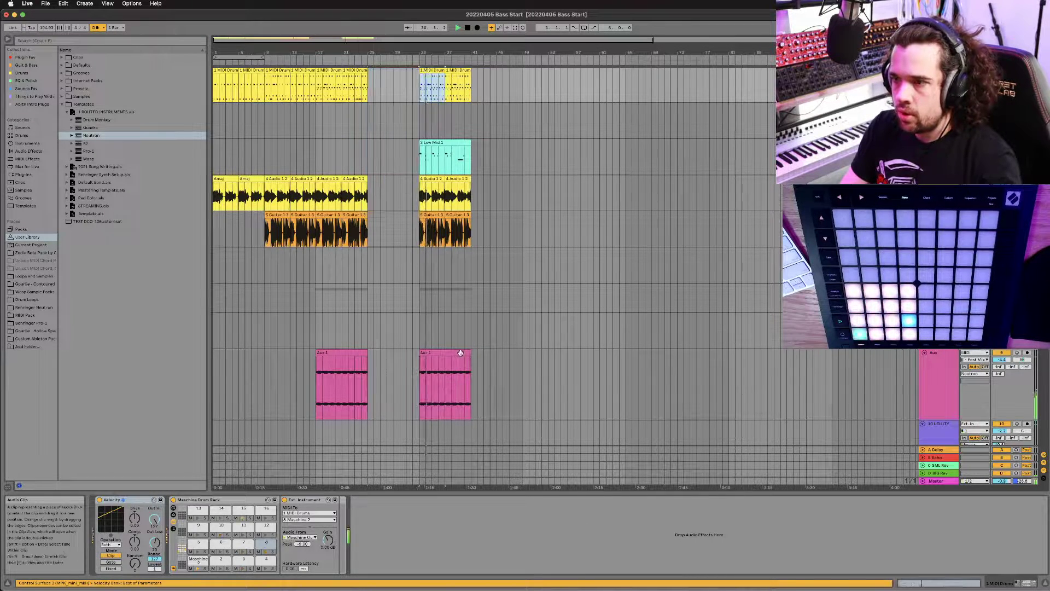
{"action": "left_click", "coordinate": [448, 359], "text": "shift"}
{"action": "left_click_drag", "start_coordinate": [457, 186], "coordinate": [405, 184]}
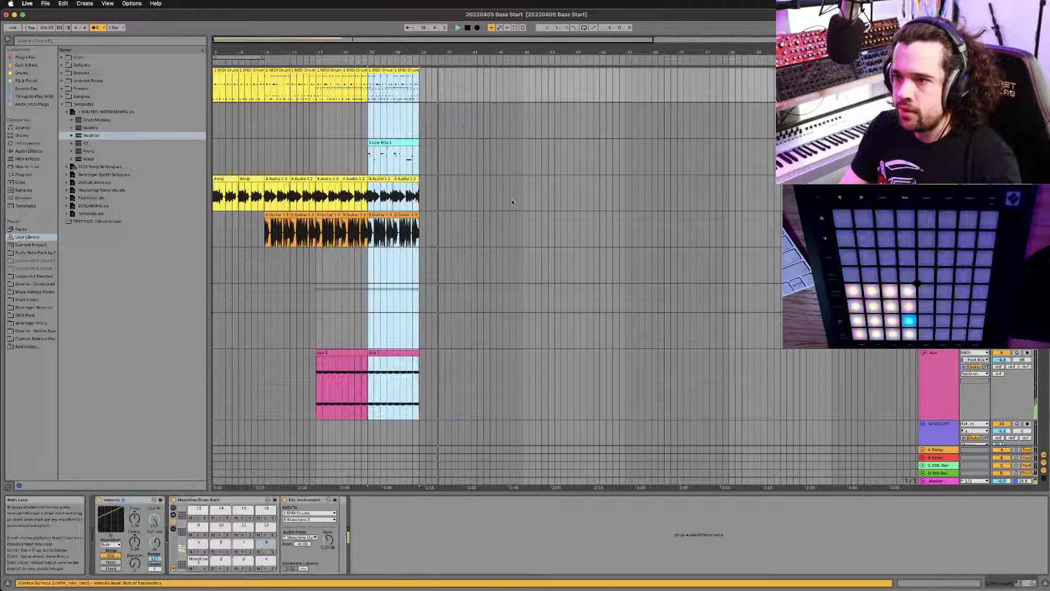
{"action": "left_click", "coordinate": [496, 193]}
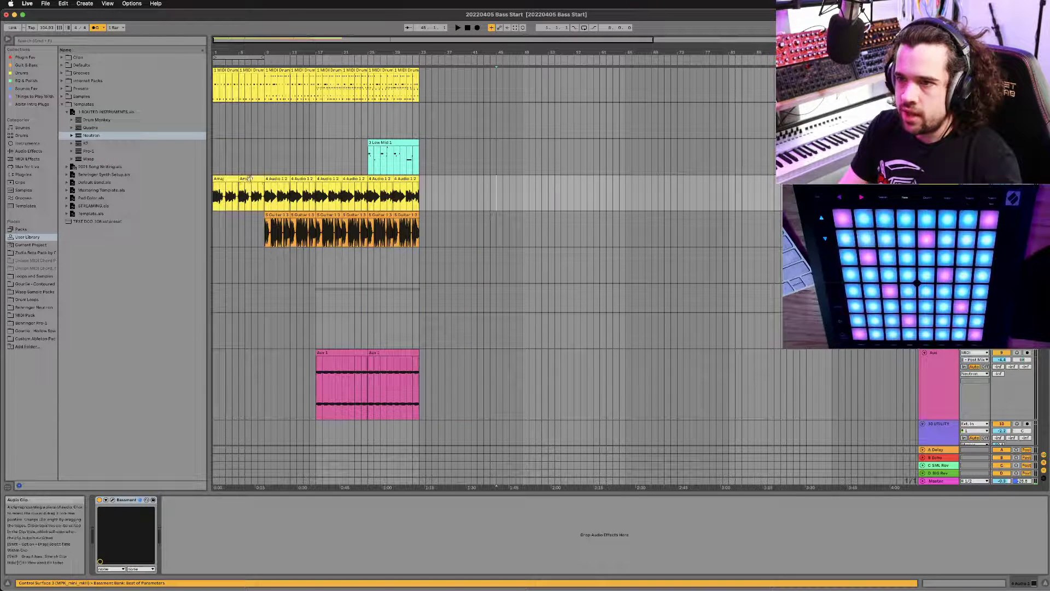
Step: Duplicate the last guitar clip twice to fill bars 33 to 41
{"action": "left_click", "coordinate": [408, 214]}
{"action": "key", "text": "super+d"}
{"action": "key", "text": "super+d"}
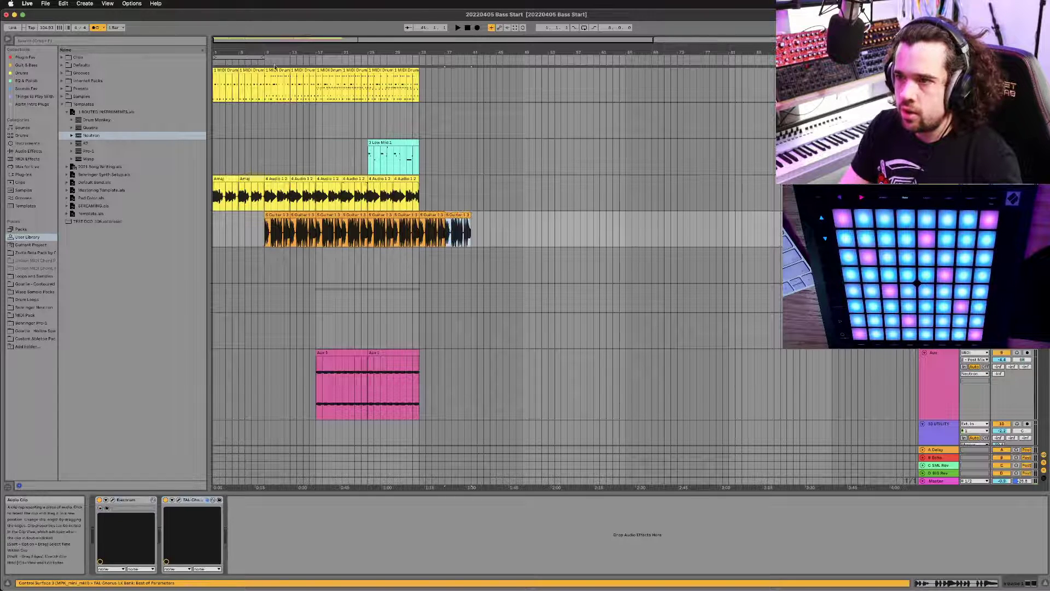
Step: Copy the first drum clip to bar 33 and duplicate the copy twice
{"action": "left_click", "coordinate": [231, 71]}
{"action": "left_click_drag", "start_coordinate": [231, 72], "coordinate": [437, 82]}
{"action": "key", "text": "super+d"}
{"action": "key", "text": "super+d"}
Step: Duplicate the Low Mid clip into bars 33 to 41 and delete the extra drum clip starting at bar 41
{"action": "left_click", "coordinate": [409, 150]}
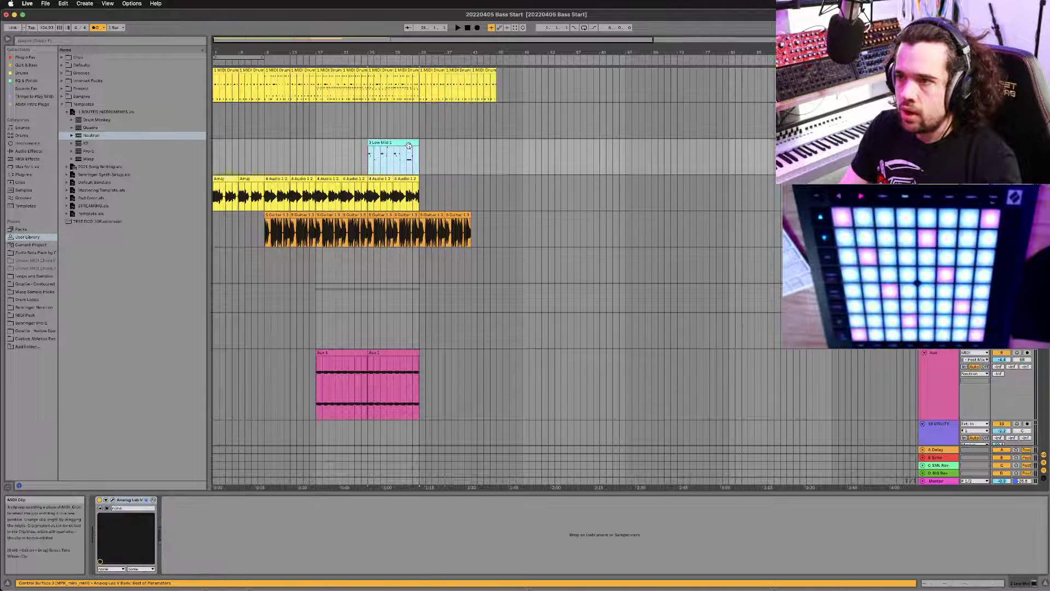
{"action": "key", "text": "super+d"}
{"action": "left_click", "coordinate": [489, 70]}
{"action": "key", "text": "Delete"}
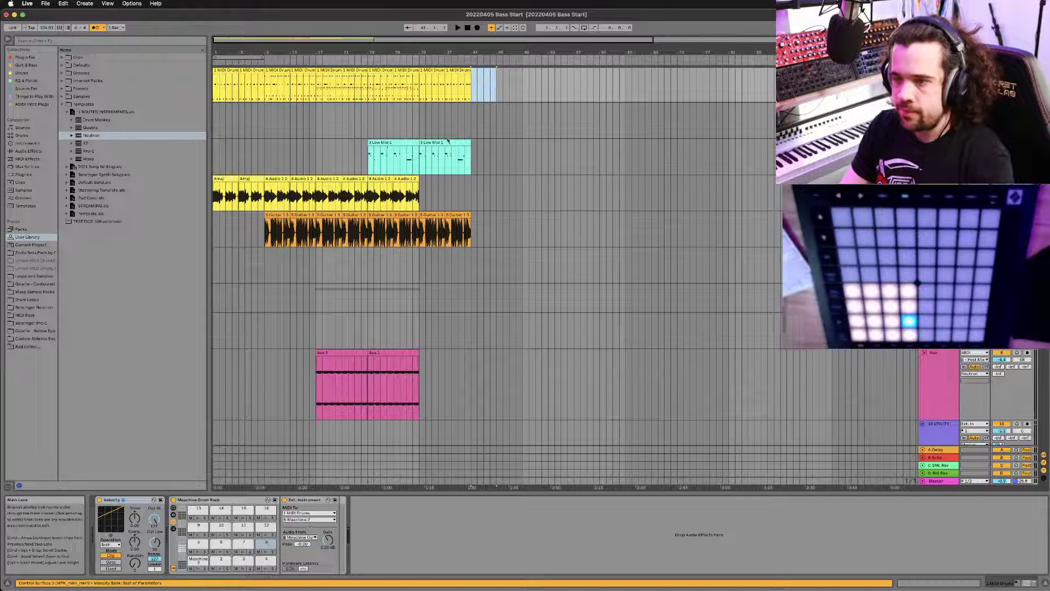
{"action": "left_click", "coordinate": [469, 27]}
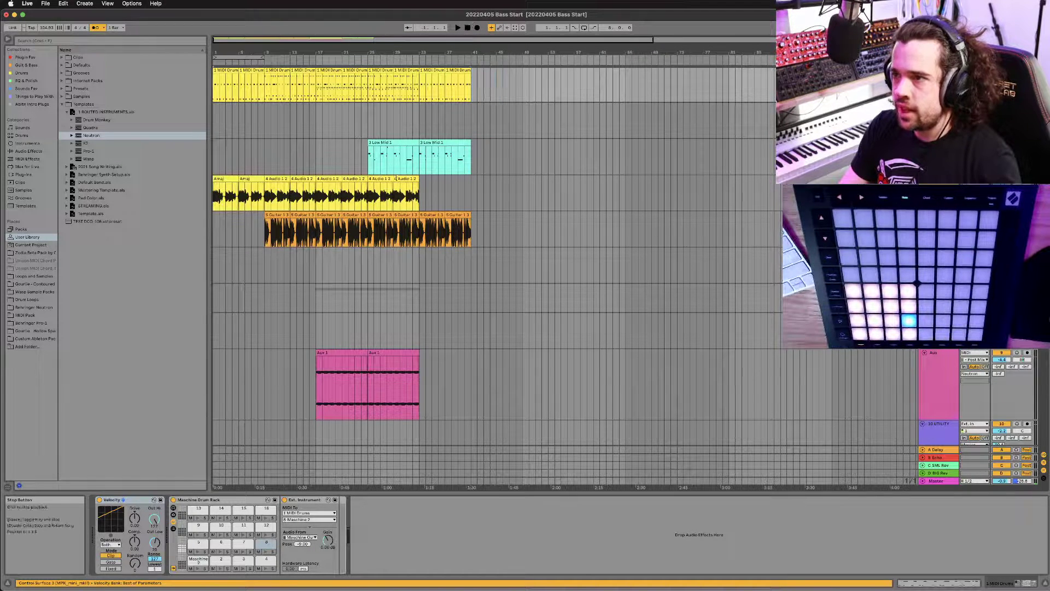
Step: Set up an audio export of the Master with PCM encoding off and MP3 encoding on
{"action": "scroll", "coordinate": [491, 295], "scroll_direction": "down", "scroll_amount": 5}
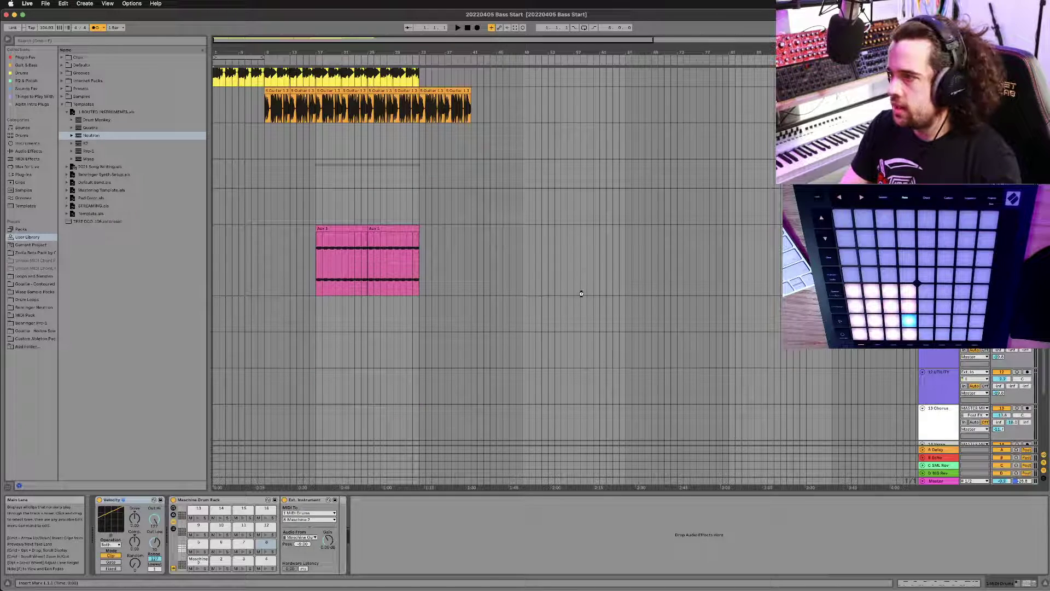
{"action": "scroll", "coordinate": [581, 294], "scroll_direction": "up", "scroll_amount": 5}
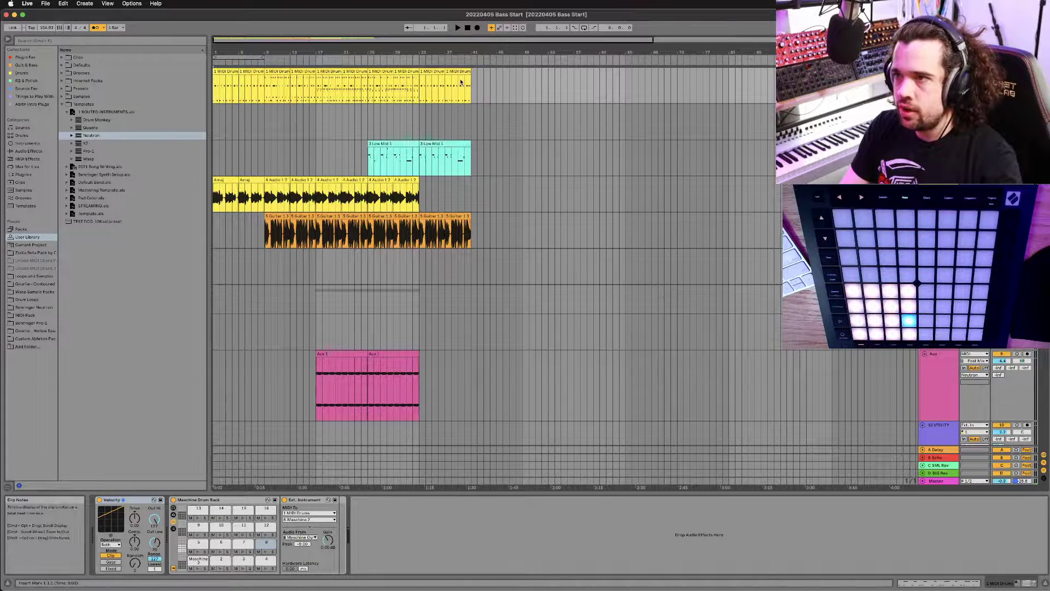
{"action": "key", "text": "super+shift+r"}
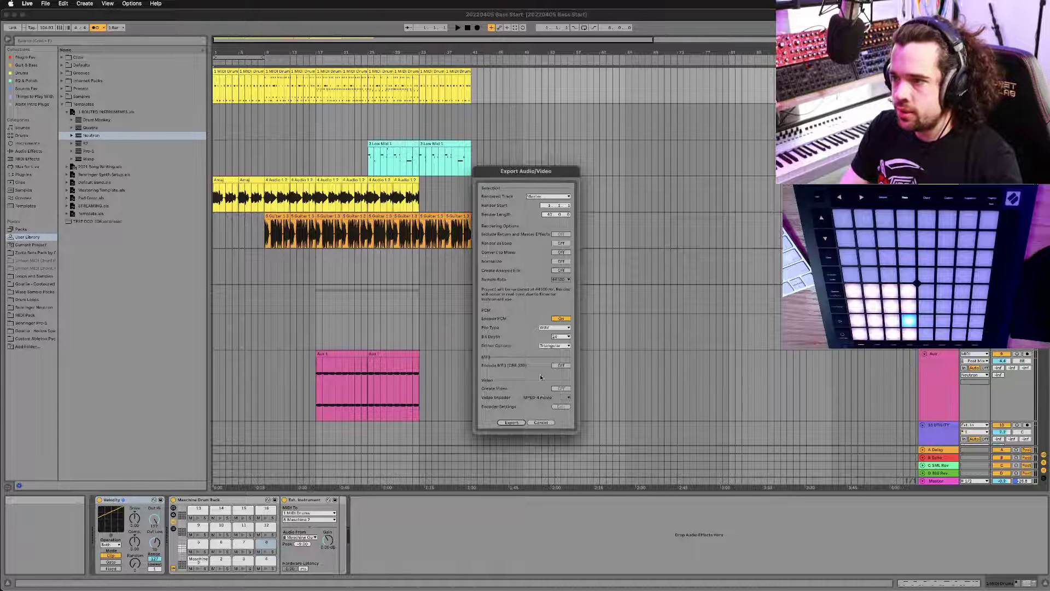
{"action": "left_click", "coordinate": [561, 319]}
{"action": "left_click", "coordinate": [561, 366]}
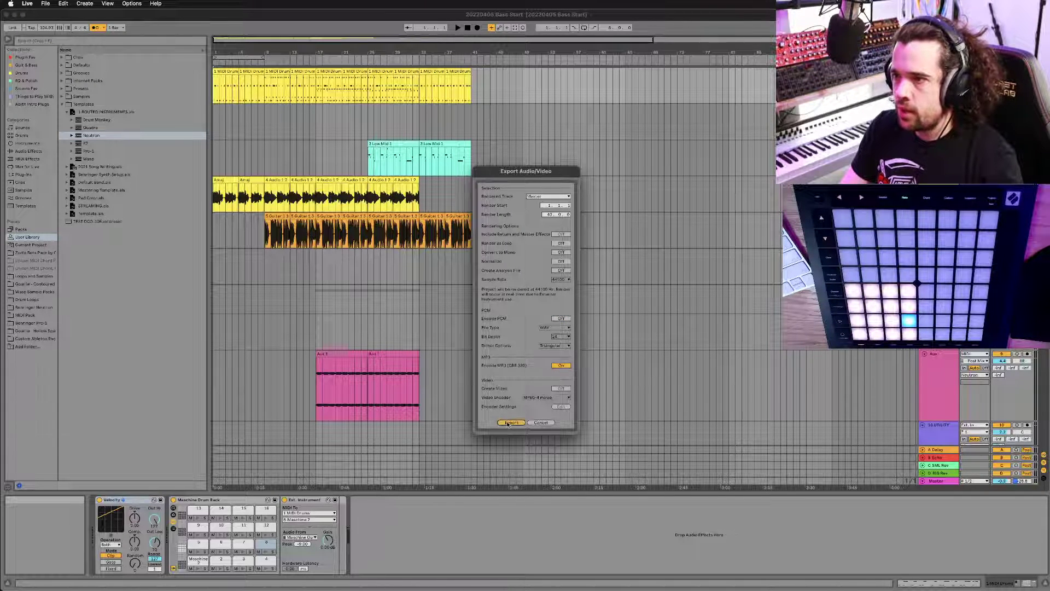
{"action": "left_click", "coordinate": [506, 423]}
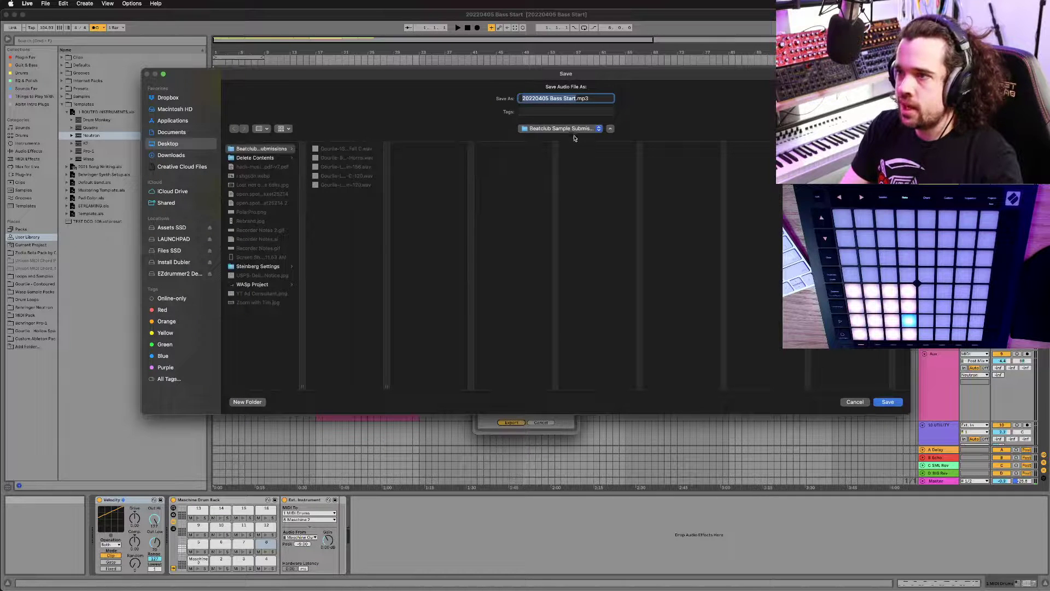
Step: Save the export as 20220405 Bass Start.mp3 in the 20220405 Bass Start project folder within 2 - Splurges
{"action": "left_click", "coordinate": [575, 129]}
{"action": "left_click", "coordinate": [552, 206]}
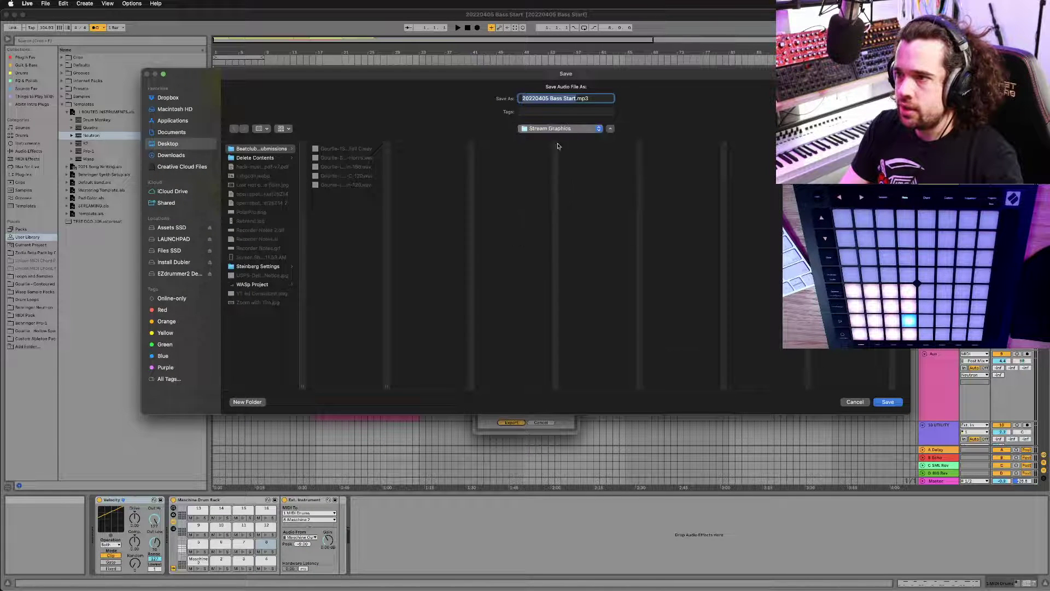
{"action": "left_click", "coordinate": [561, 130]}
{"action": "left_click", "coordinate": [542, 215]}
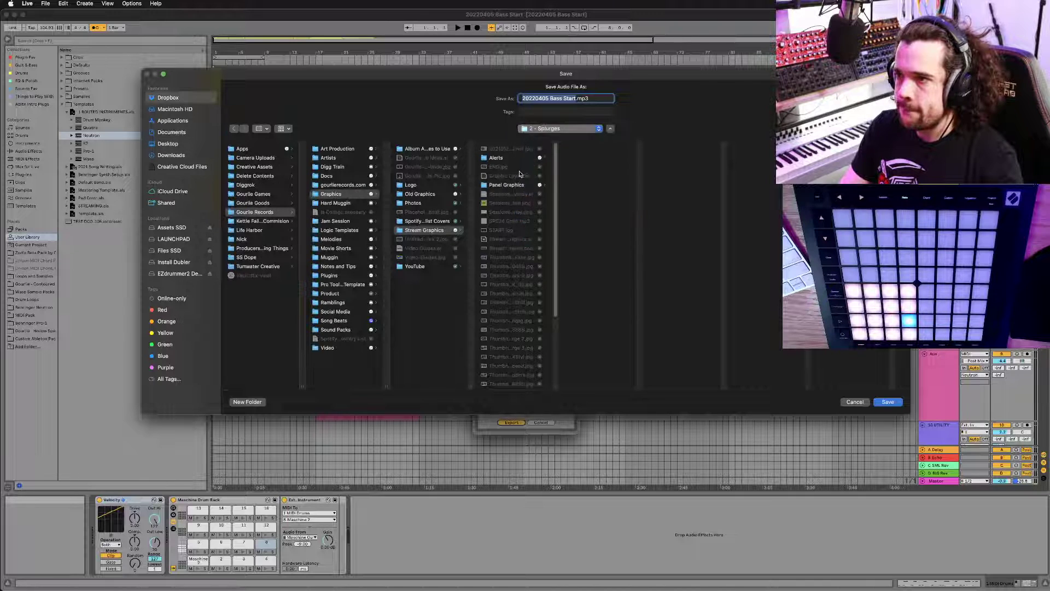
{"action": "left_click", "coordinate": [602, 176]}
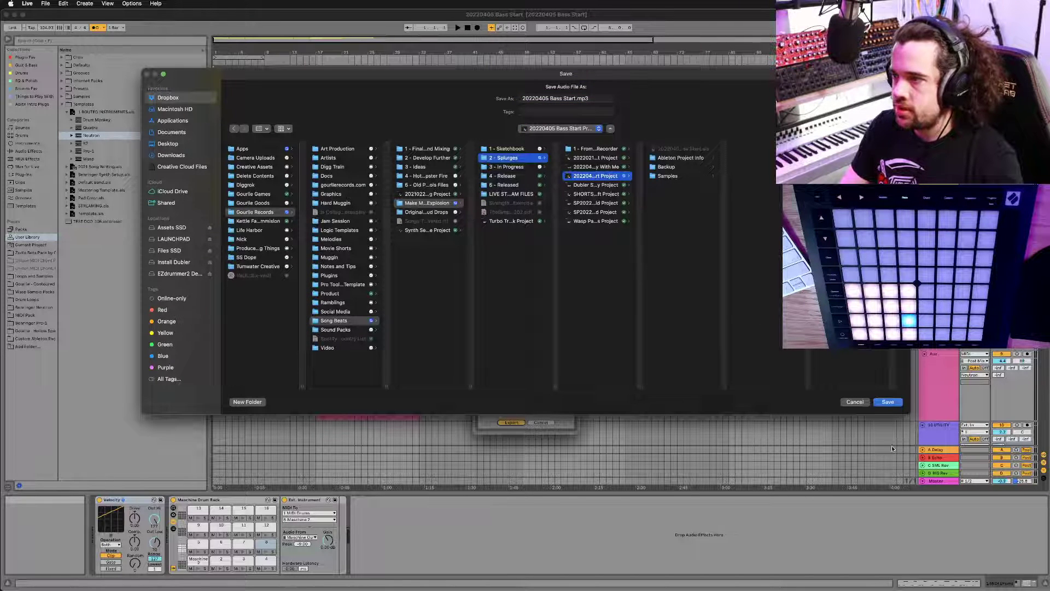
{"action": "left_click", "coordinate": [897, 402]}
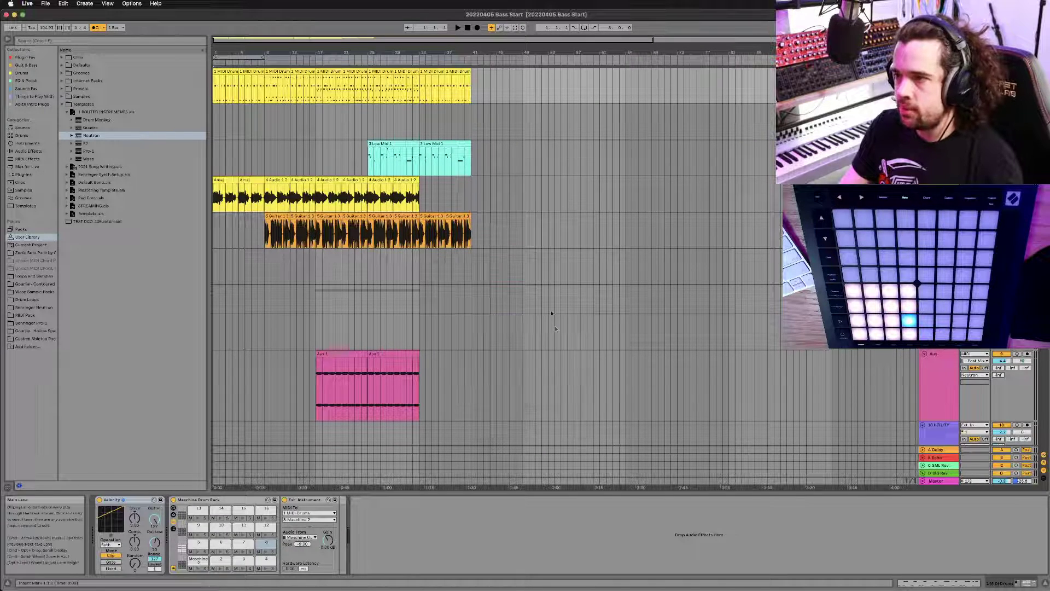
Step: Export the arrangement again with the same MP3 settings to 20220405 Bass Start.mp3 in the project folder
{"action": "left_click", "coordinate": [939, 318]}
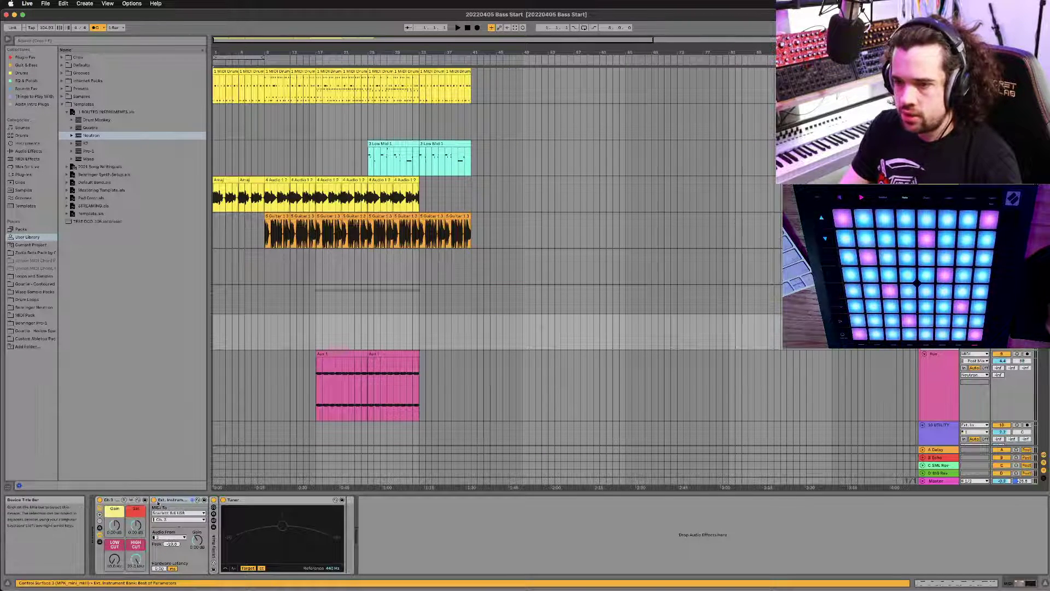
{"action": "left_click", "coordinate": [541, 317]}
{"action": "key", "text": "super+shift+r"}
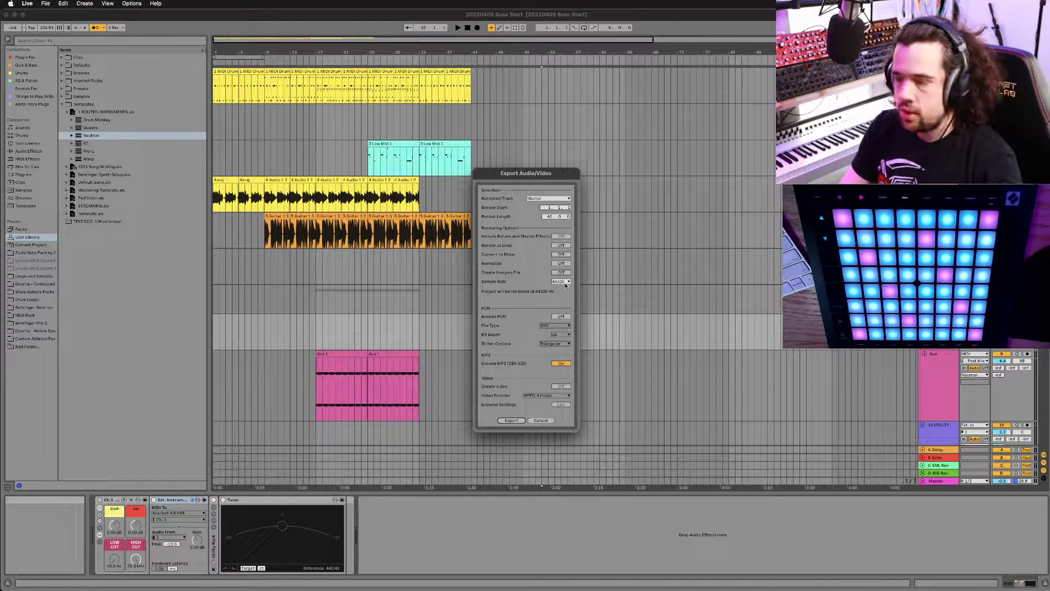
{"action": "left_click", "coordinate": [509, 421]}
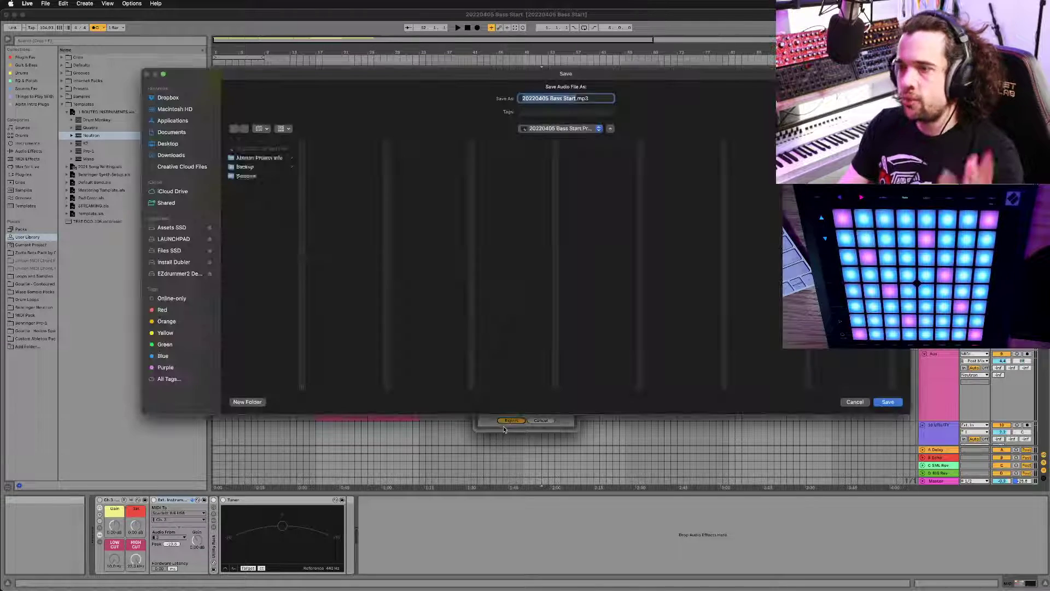
{"action": "left_click", "coordinate": [889, 402]}
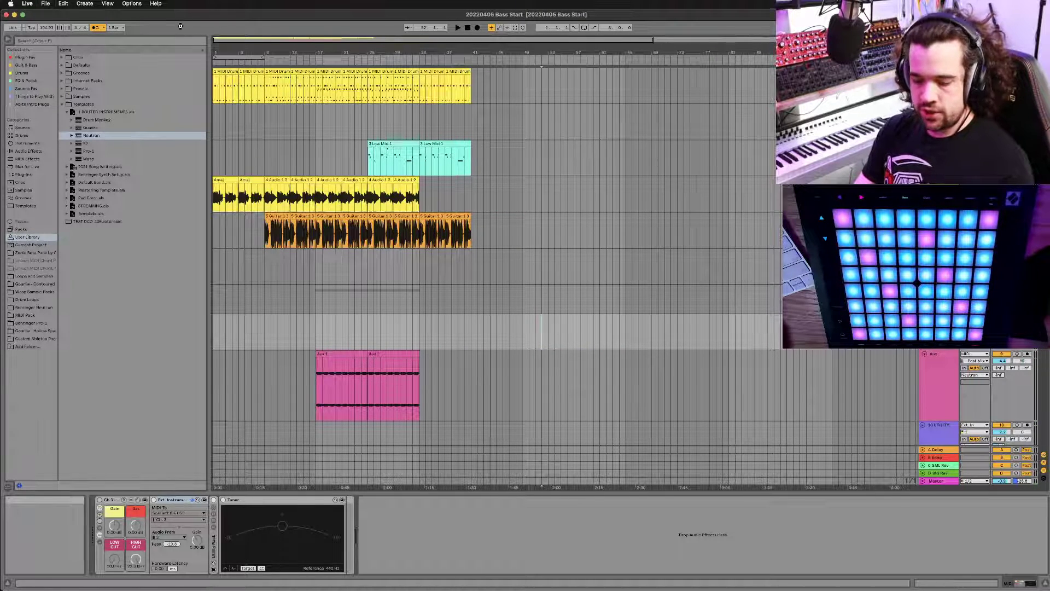
Step: Create a new Live set and show its empty arrangement
{"action": "key", "text": "super+m"}
{"action": "key", "text": "super+m"}
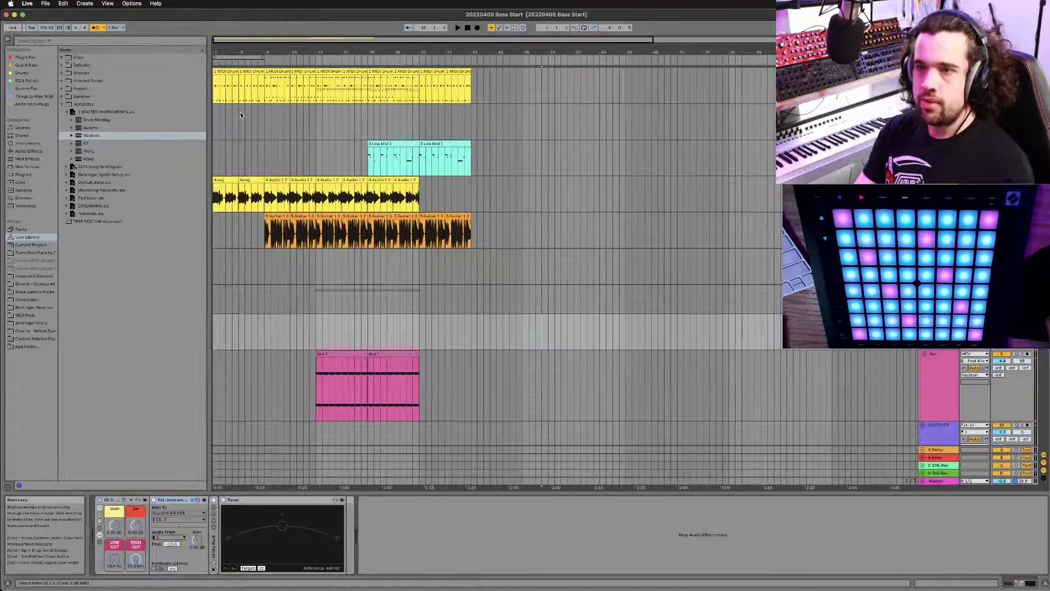
{"action": "key", "text": "super+n"}
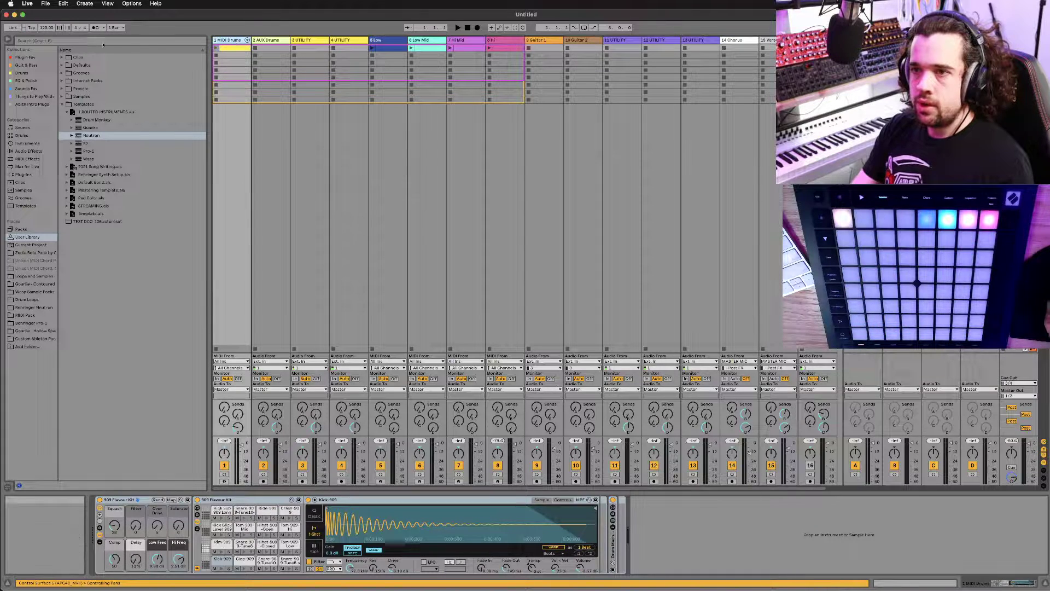
{"action": "key", "text": "Tab"}
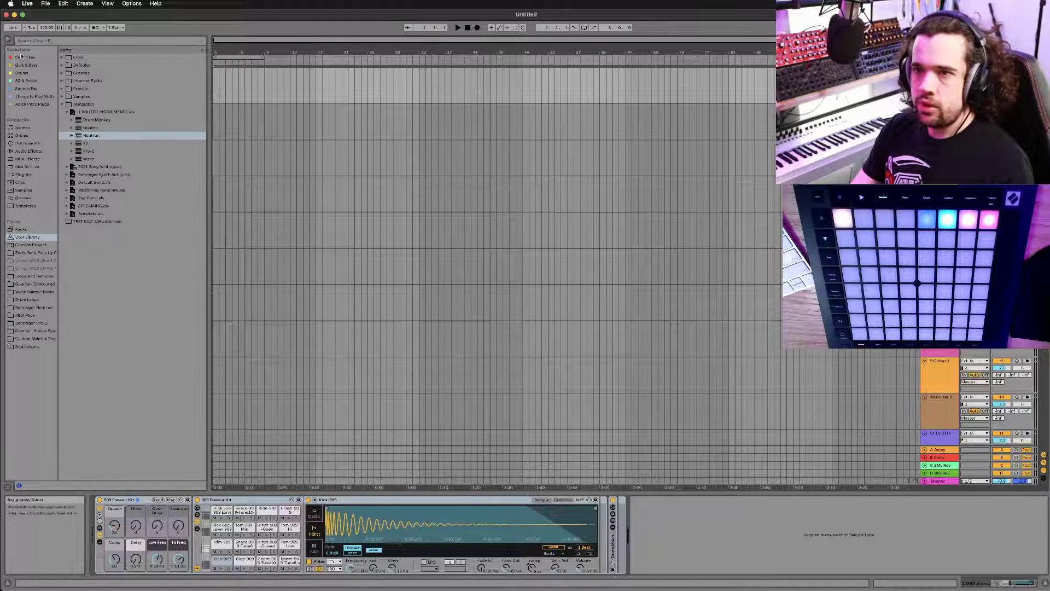
Step: Find the EZdrummer demo plug-in, load it onto the MIDI Drums track and continue in demo mode
{"action": "key", "text": "super+f"}
{"action": "type", "text": "ezdrummer"}
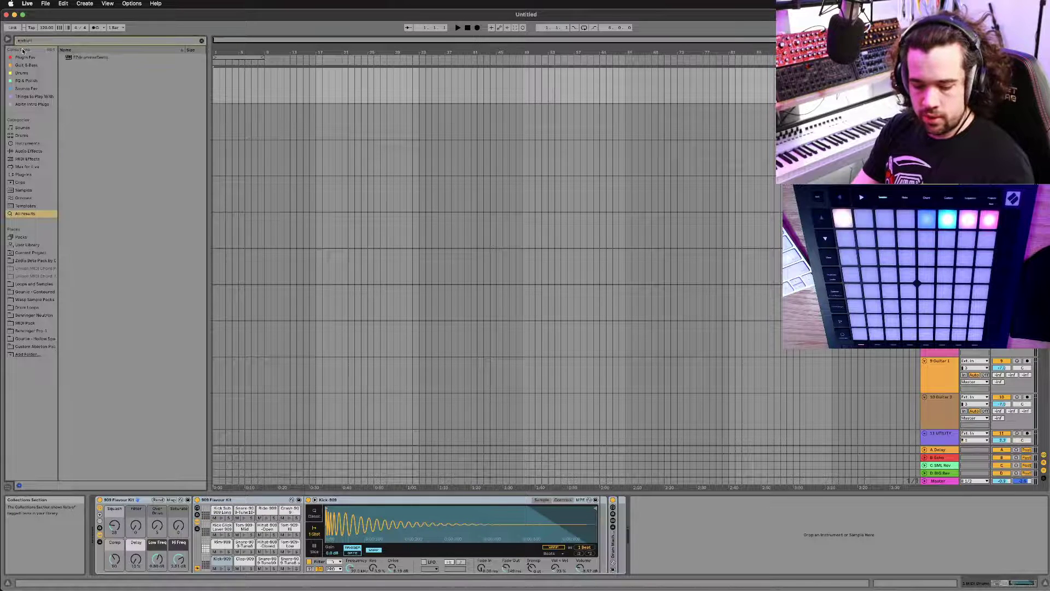
{"action": "double_click", "coordinate": [68, 58]}
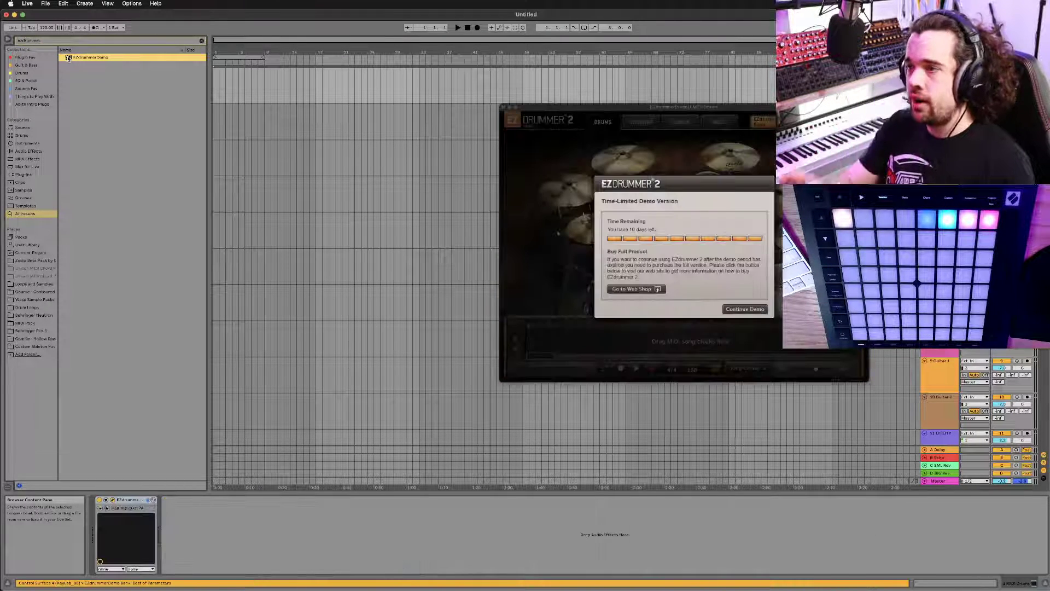
{"action": "left_click", "coordinate": [755, 309]}
{"action": "left_click", "coordinate": [755, 309]}
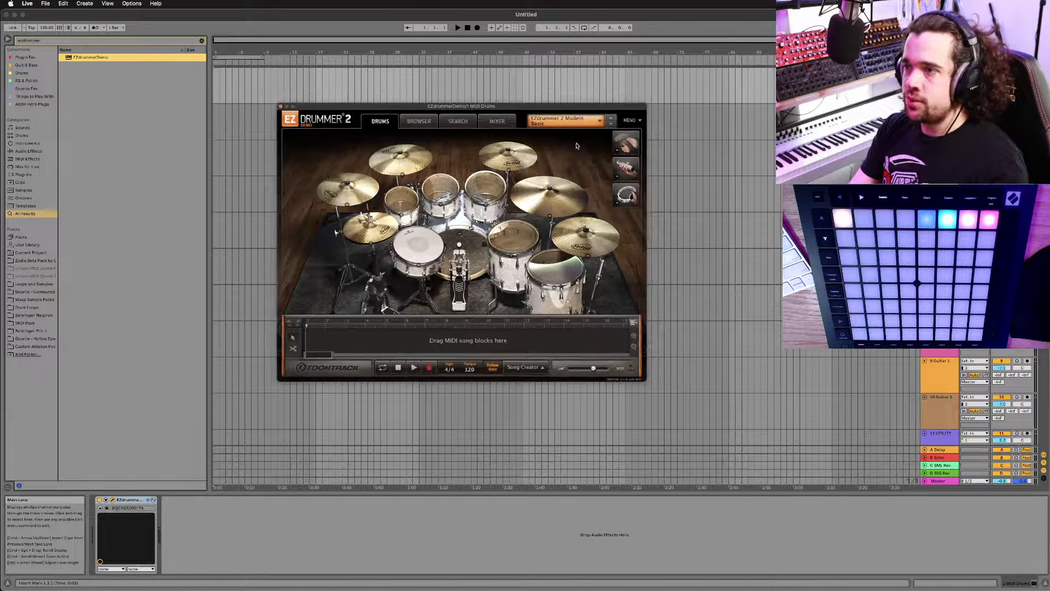
Step: Try the EZdrummer 2 Modern preset Tight on the drum kit
{"action": "left_click", "coordinate": [593, 122]}
{"action": "mouse_move", "coordinate": [592, 133]}
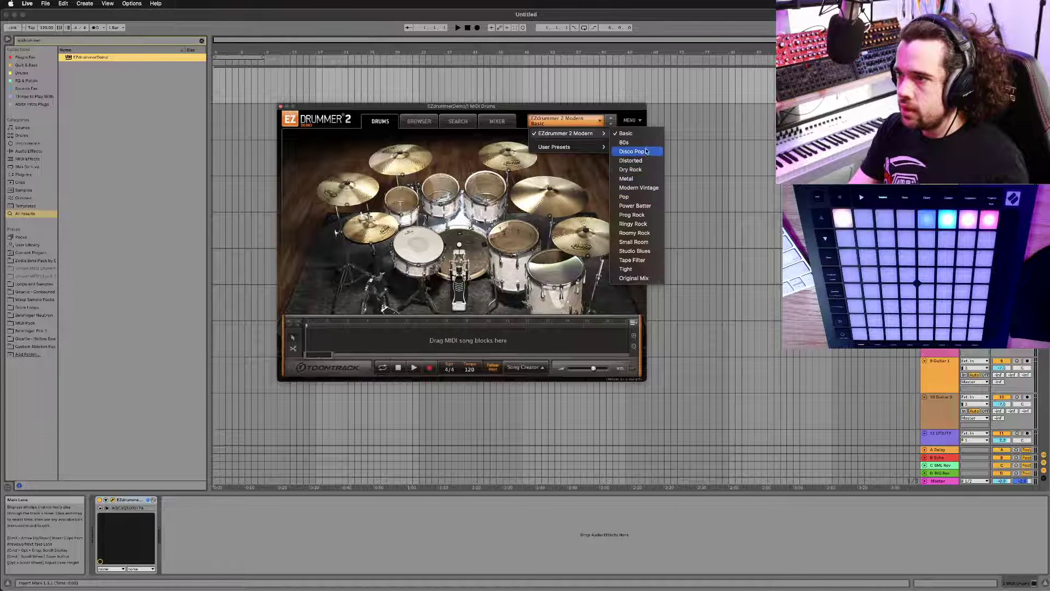
{"action": "left_click", "coordinate": [629, 268]}
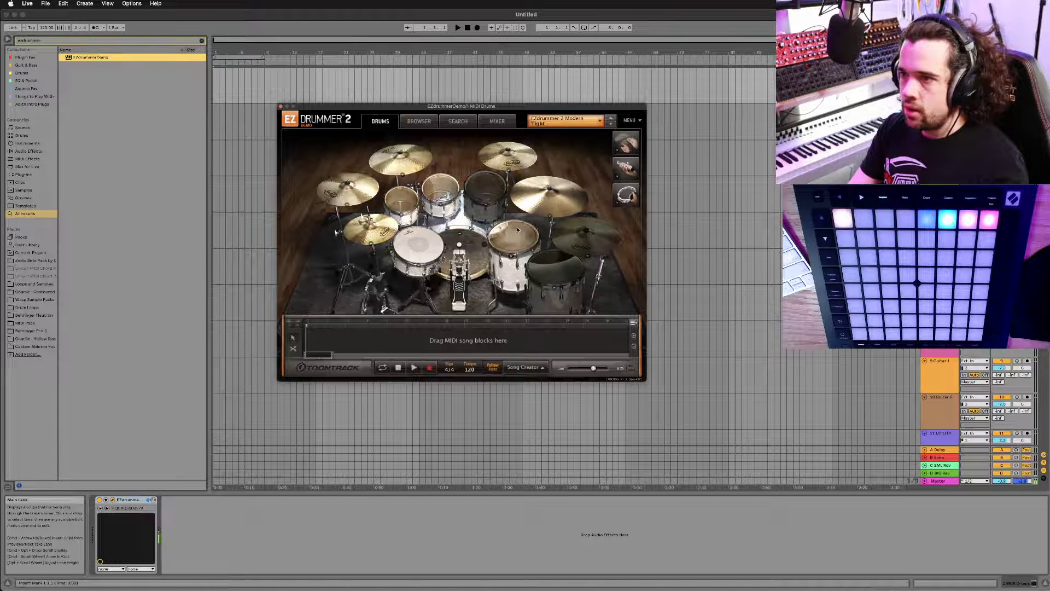
Step: Switch the drum kit to the EZdrummer 2 Modern preset Tape Filter
{"action": "left_click", "coordinate": [586, 119]}
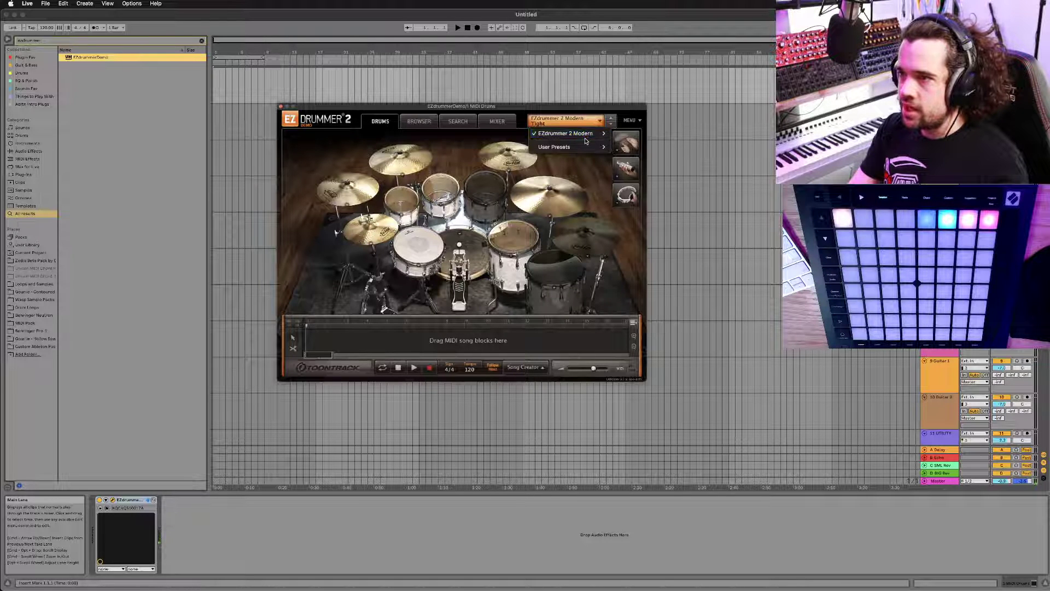
{"action": "mouse_move", "coordinate": [588, 134]}
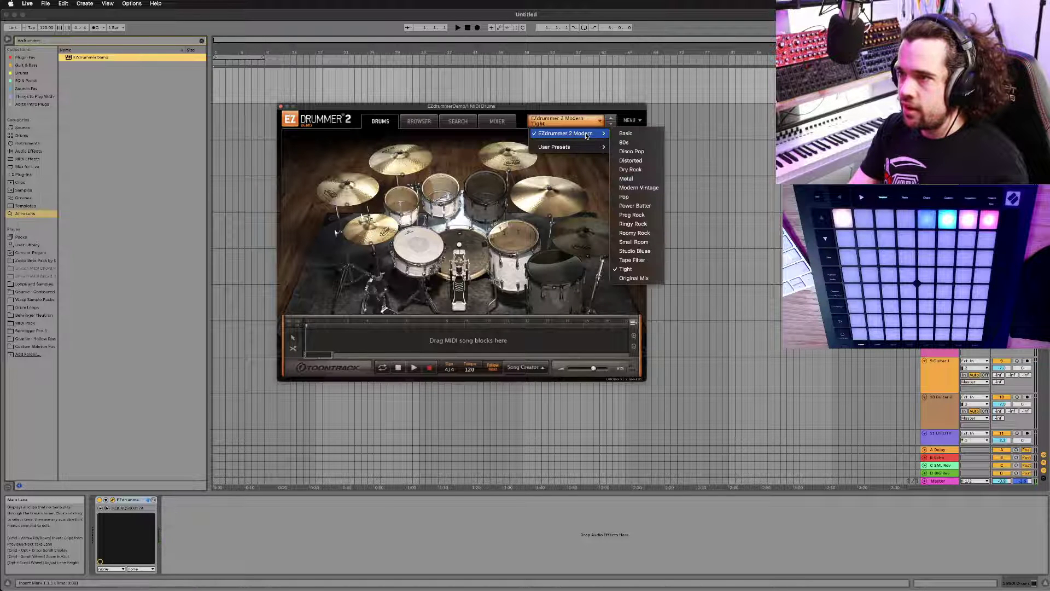
{"action": "left_click", "coordinate": [633, 260]}
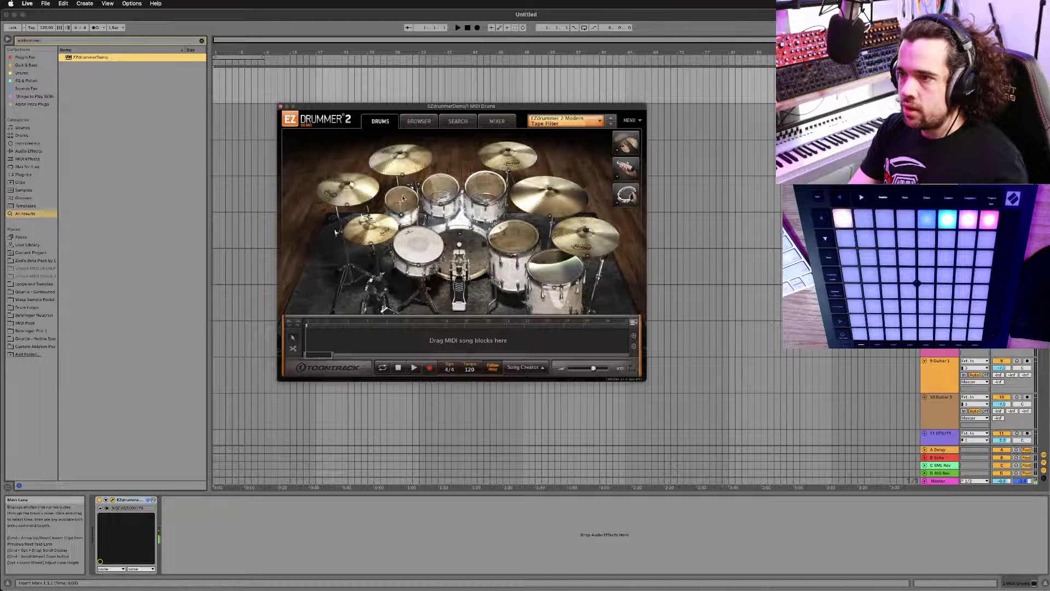
Step: Try the EZdrummer 2 Modern presets Disco Pop and Power Batter on the drum kit
{"action": "left_click", "coordinate": [584, 121]}
{"action": "mouse_move", "coordinate": [596, 133]}
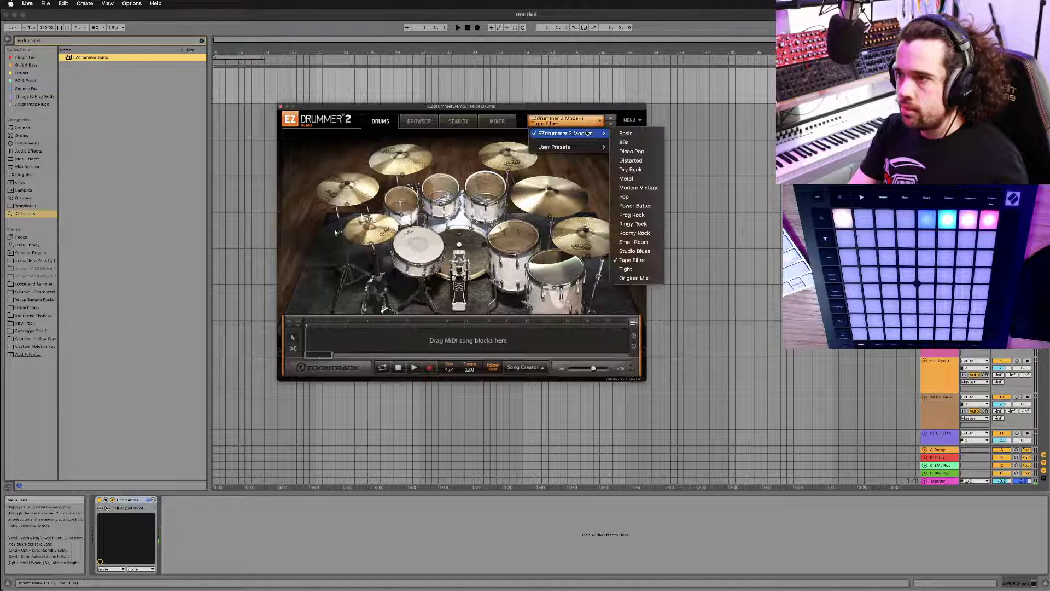
{"action": "left_click", "coordinate": [631, 151]}
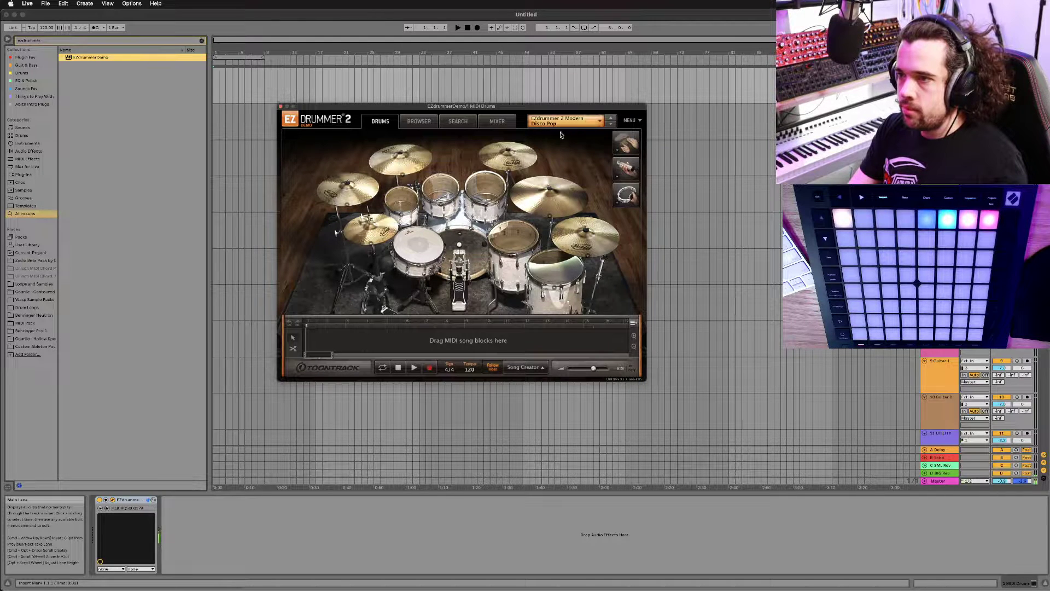
{"action": "left_click", "coordinate": [583, 120]}
{"action": "mouse_move", "coordinate": [584, 132]}
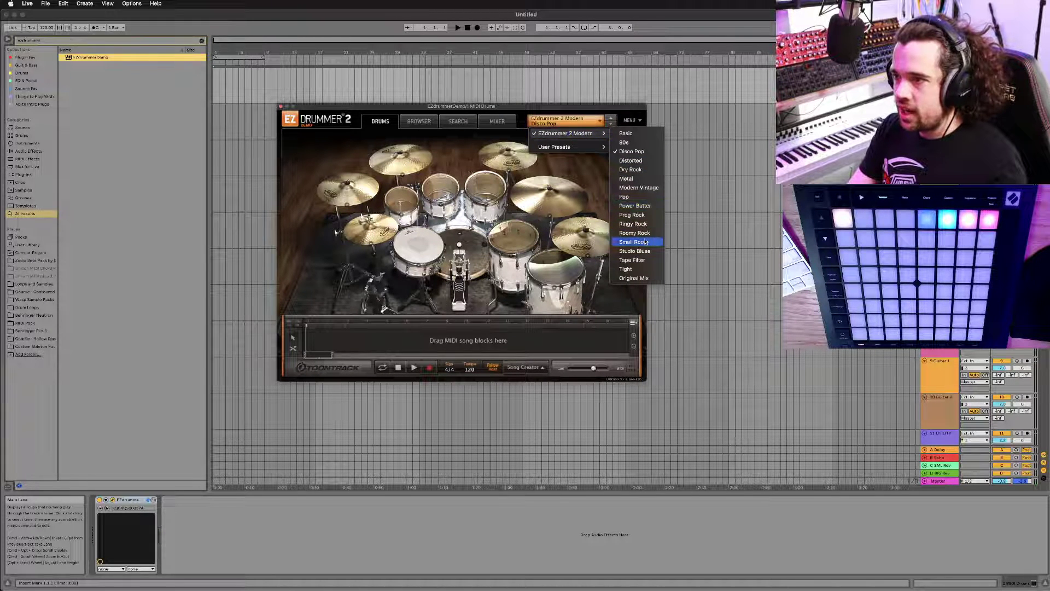
{"action": "left_click", "coordinate": [635, 206]}
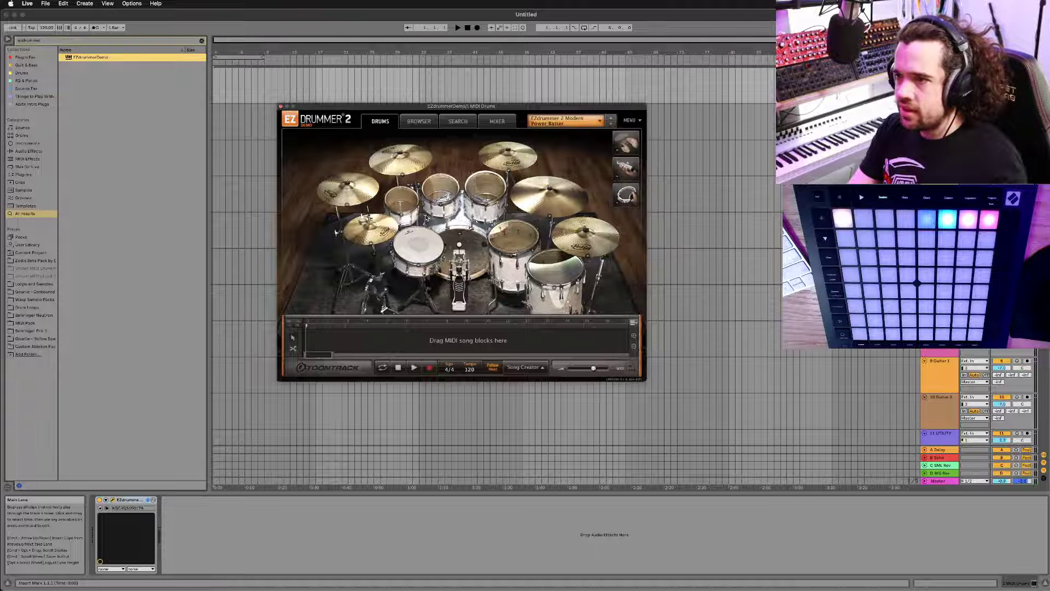
Step: Set the drum kit to the EZdrummer 2 Modern preset Tight and move the plug-in window next to Live's browser
{"action": "left_click", "coordinate": [583, 122]}
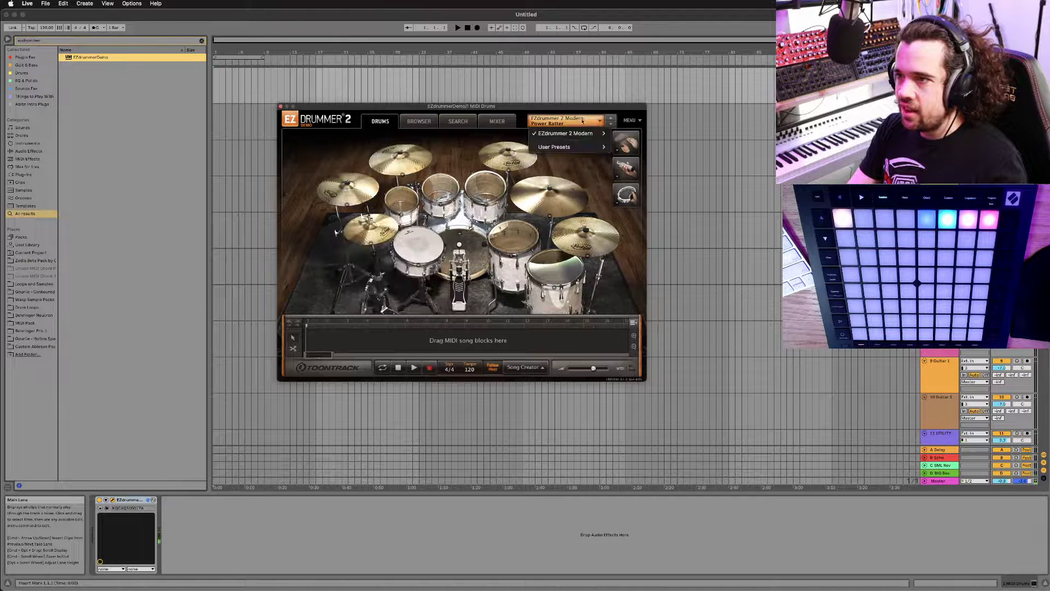
{"action": "mouse_move", "coordinate": [579, 133]}
{"action": "left_click", "coordinate": [639, 268]}
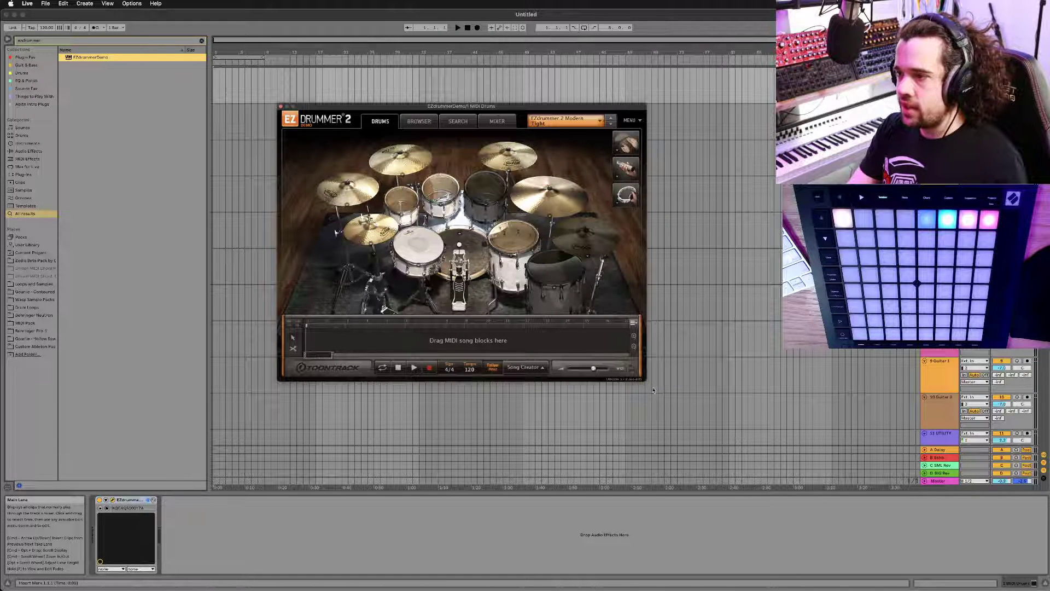
{"action": "left_click_drag", "start_coordinate": [362, 108], "coordinate": [287, 86]}
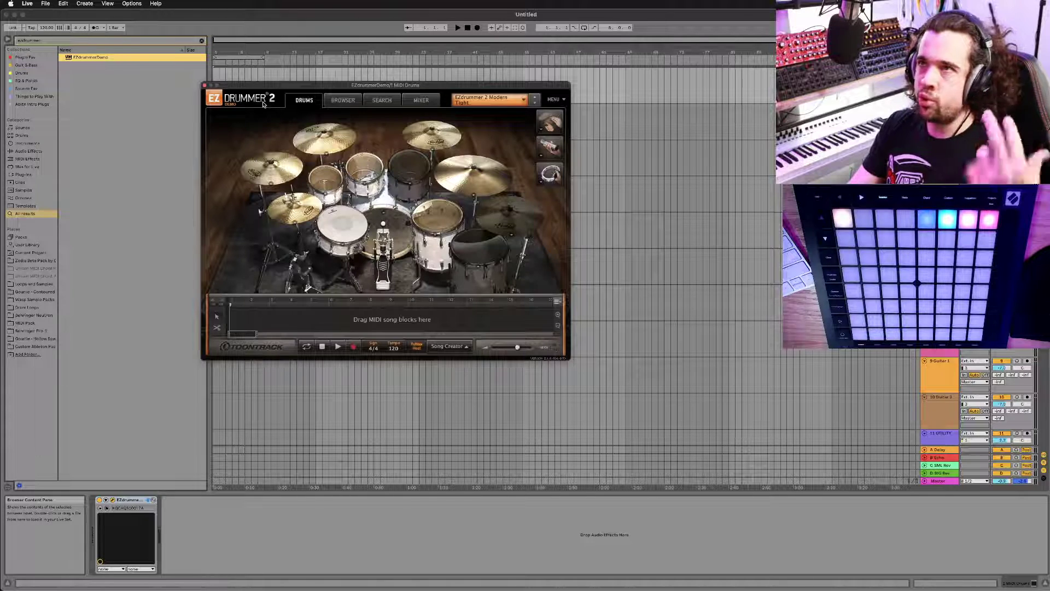
Step: Look through EZdrummer's groove browser, search and mixer views, and filter the groove search by the Funk genre
{"action": "left_click", "coordinate": [345, 103]}
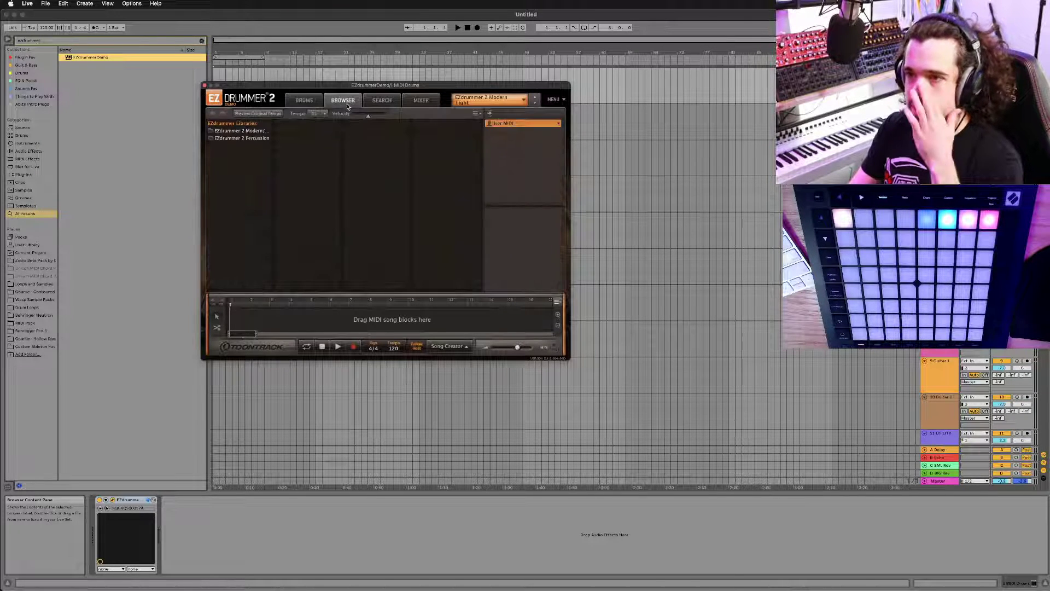
{"action": "left_click", "coordinate": [375, 101]}
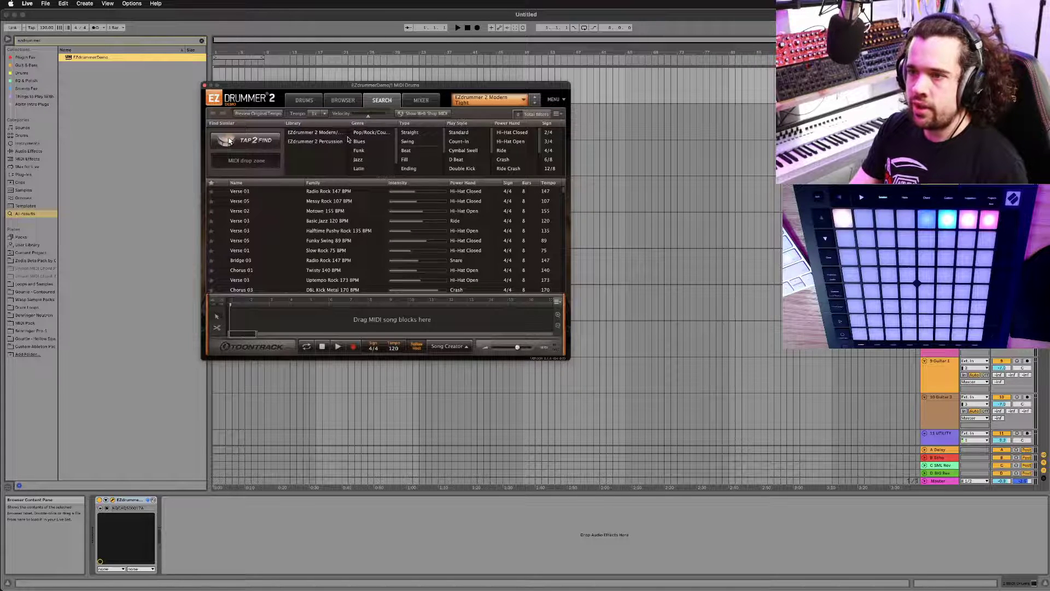
{"action": "left_click", "coordinate": [422, 100]}
{"action": "left_click", "coordinate": [382, 101]}
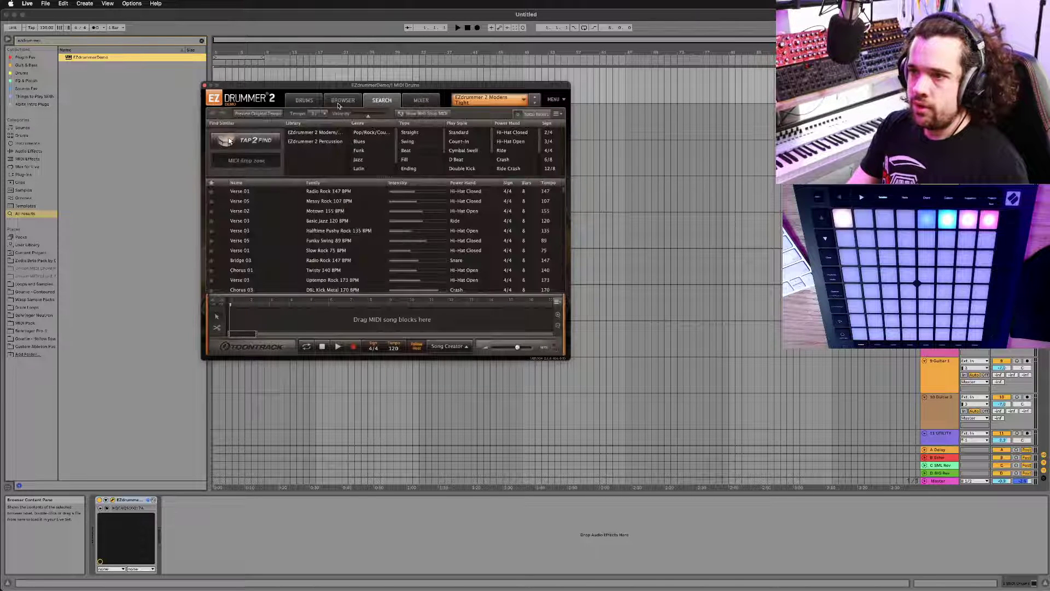
{"action": "left_click", "coordinate": [370, 153]}
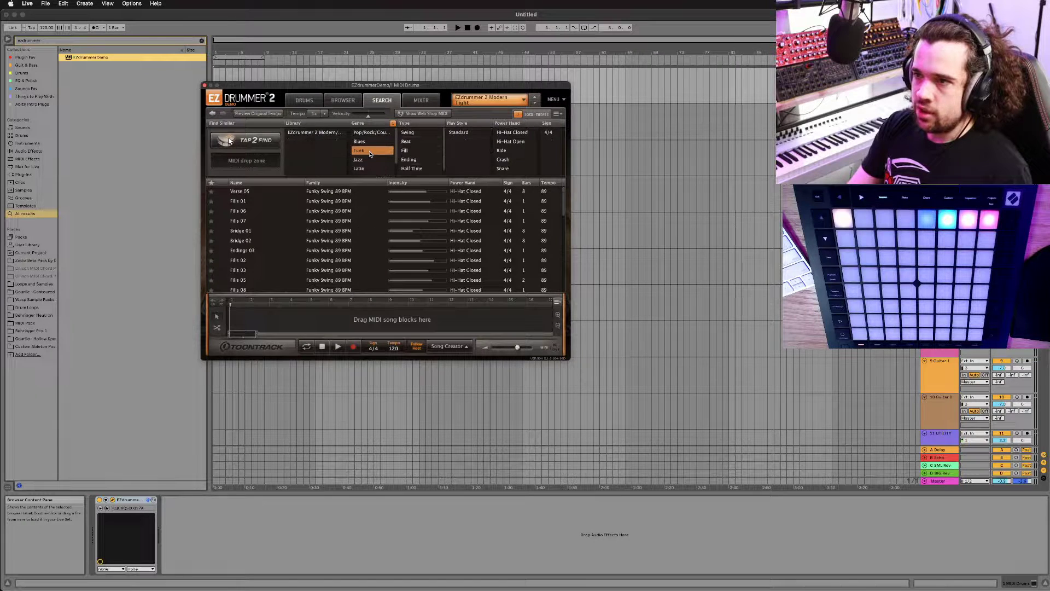
Step: Browse the EZdrummer 2 Modern library's Uptempo Straight 4/4 grooves and audition Twisty 140 BPM Intro Variations 02, 03 and 04
{"action": "left_click", "coordinate": [343, 100]}
{"action": "left_click", "coordinate": [232, 132]}
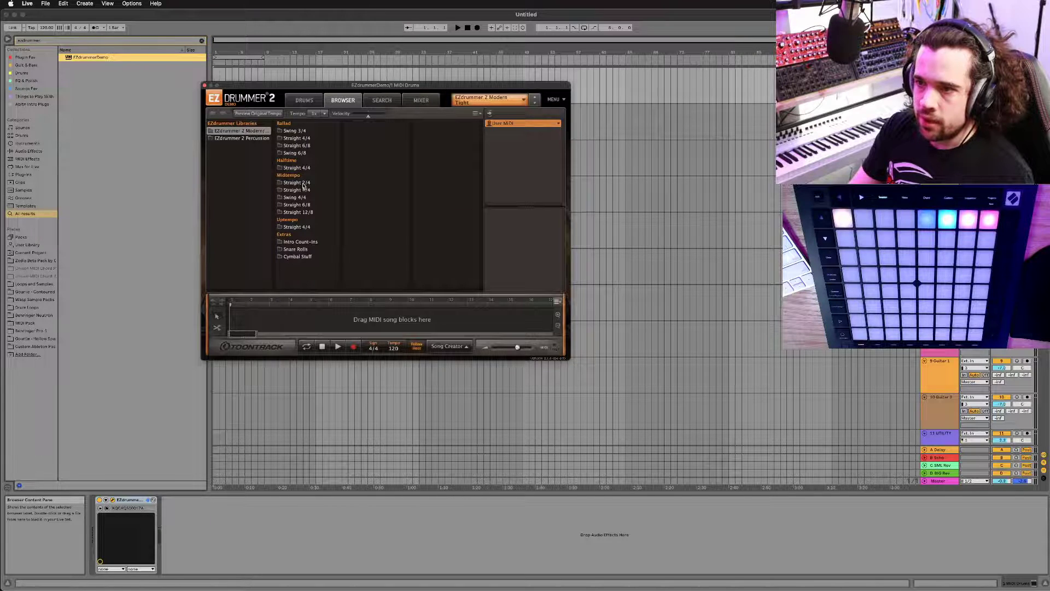
{"action": "left_click", "coordinate": [296, 227]}
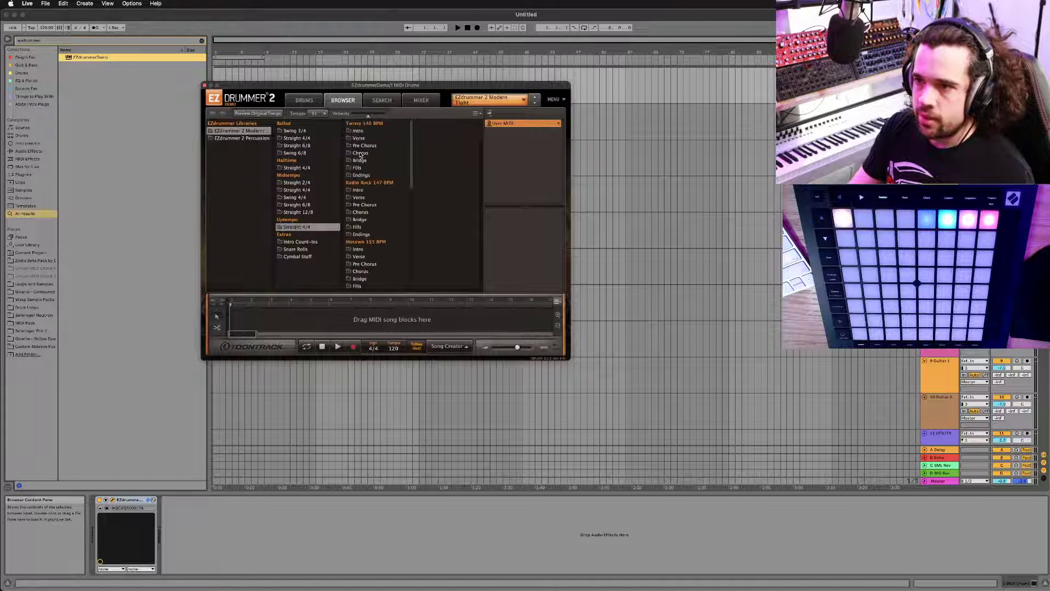
{"action": "left_click", "coordinate": [358, 131]}
{"action": "left_click", "coordinate": [420, 132]}
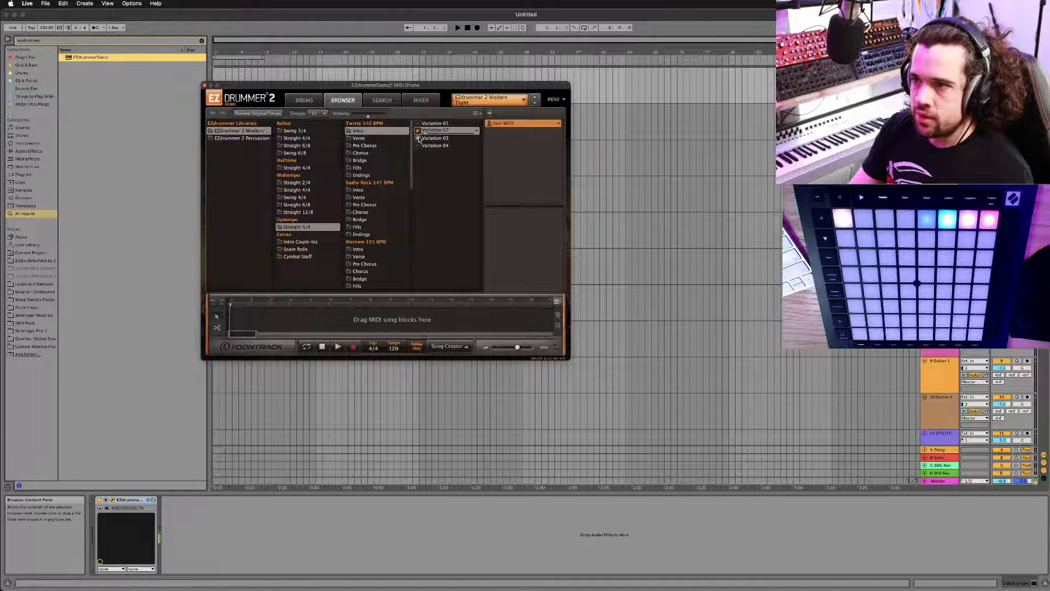
{"action": "left_click", "coordinate": [420, 138]}
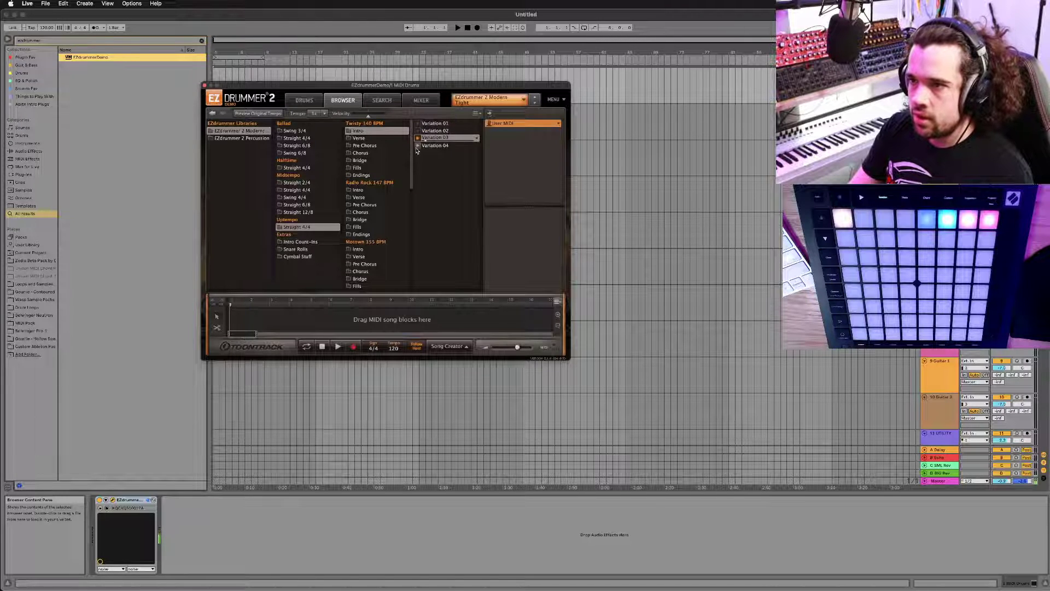
{"action": "left_click", "coordinate": [418, 145]}
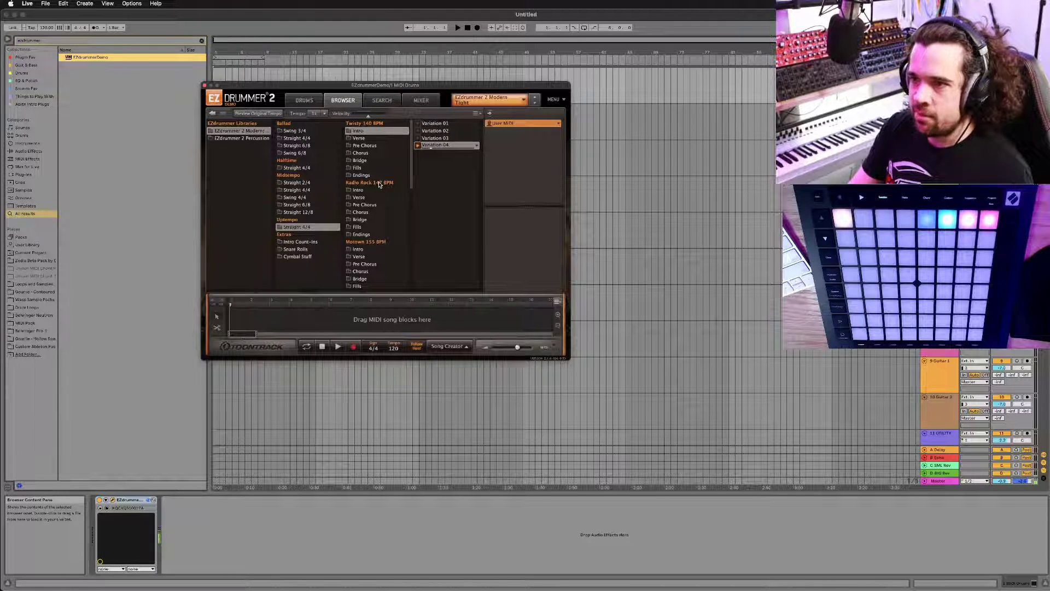
Step: Look over the remaining Uptempo Straight 4/4 grooves and audition Twisty 140 BPM Intro Variations 02 and 01
{"action": "scroll", "coordinate": [379, 185], "scroll_direction": "down", "scroll_amount": 5}
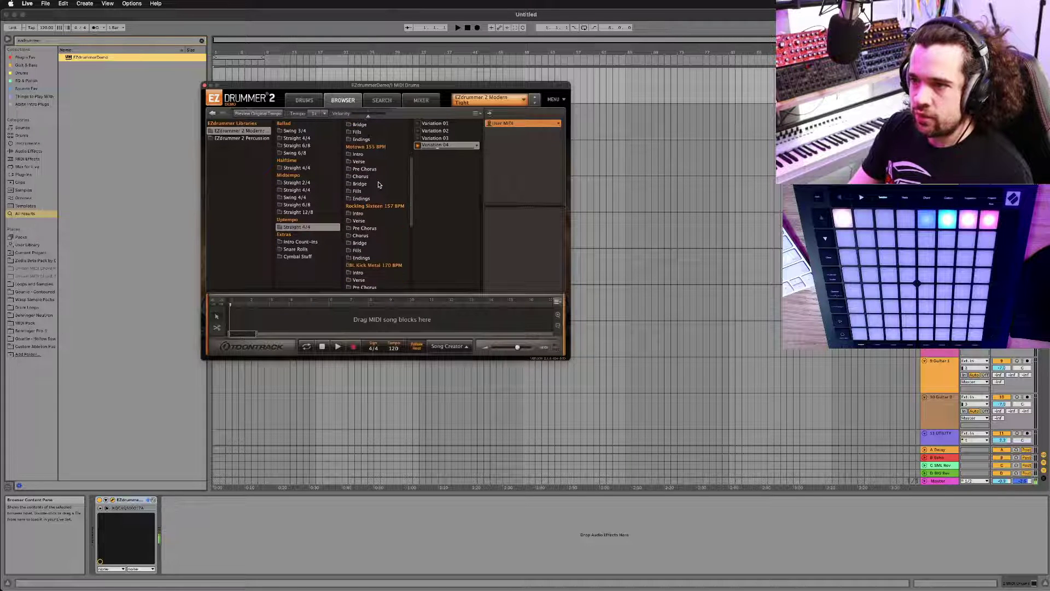
{"action": "scroll", "coordinate": [380, 184], "scroll_direction": "down", "scroll_amount": 3}
{"action": "scroll", "coordinate": [379, 185], "scroll_direction": "down", "scroll_amount": 5}
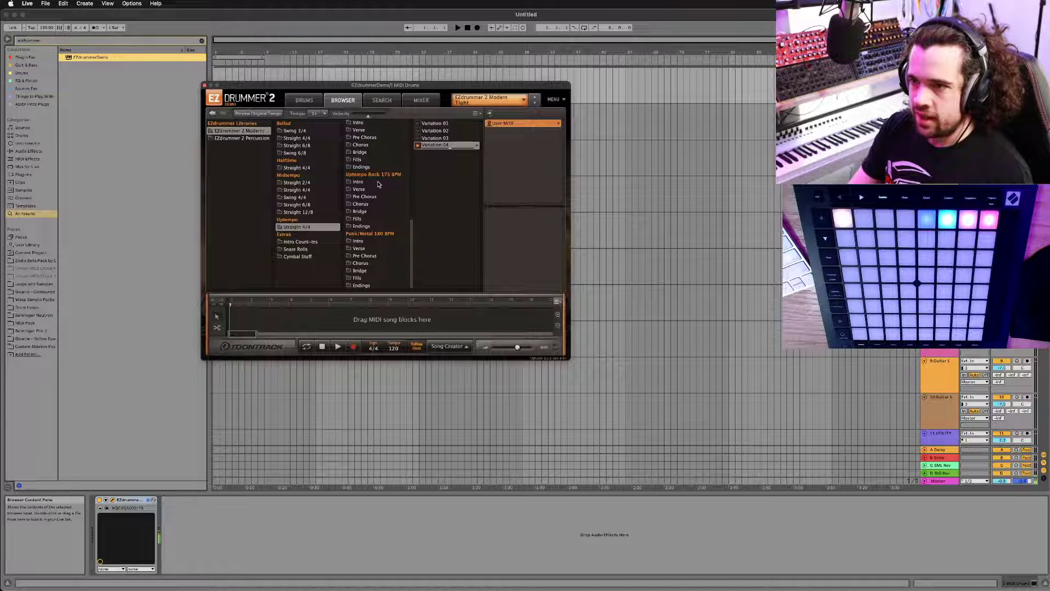
{"action": "scroll", "coordinate": [376, 190], "scroll_direction": "up", "scroll_amount": 1}
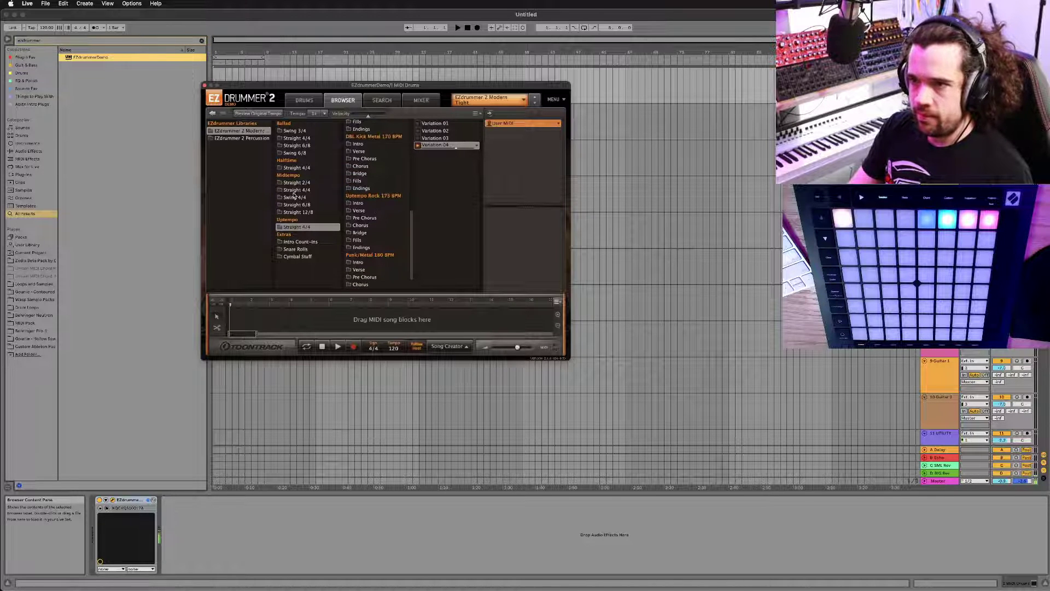
{"action": "scroll", "coordinate": [367, 212], "scroll_direction": "up", "scroll_amount": 10}
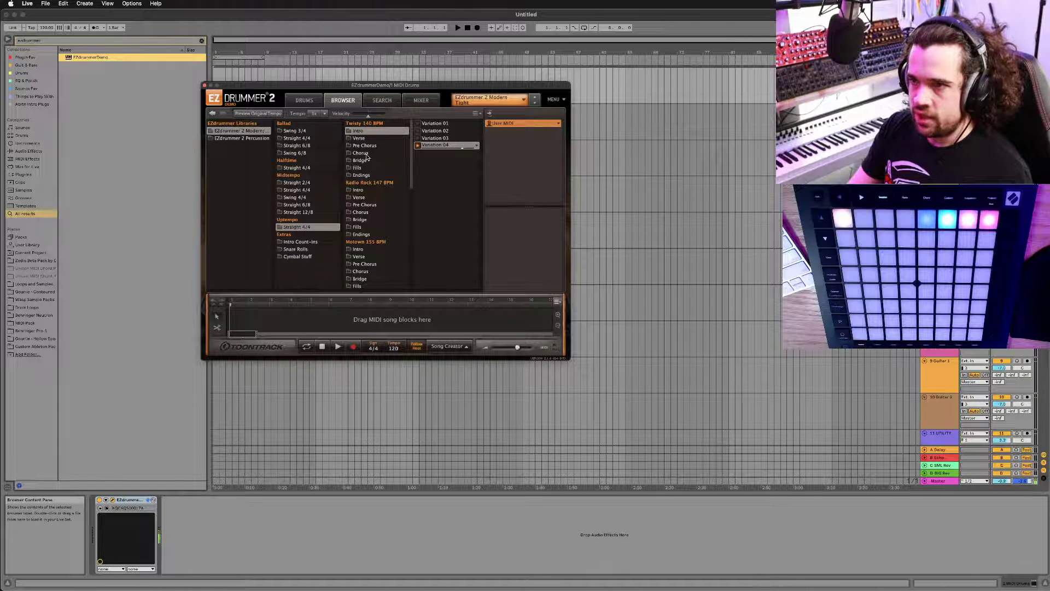
{"action": "left_click", "coordinate": [419, 132]}
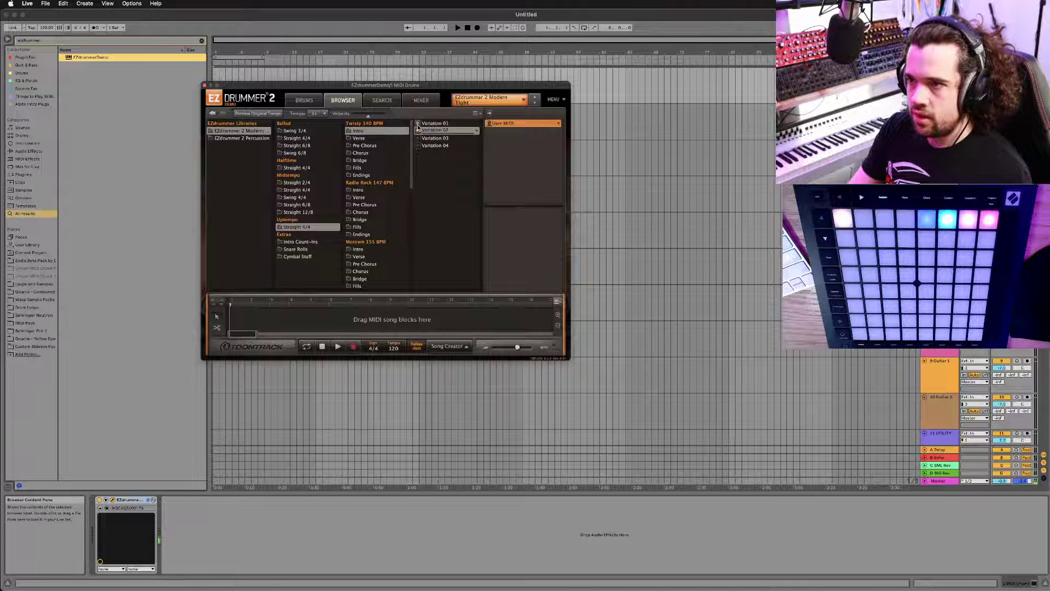
{"action": "left_click", "coordinate": [420, 124]}
Step: Audition Radio Rock 147 BPM Intro Variations 02 to 04 and place Variation 04 at the start of EZdrummer's song track
{"action": "left_click", "coordinate": [359, 190]}
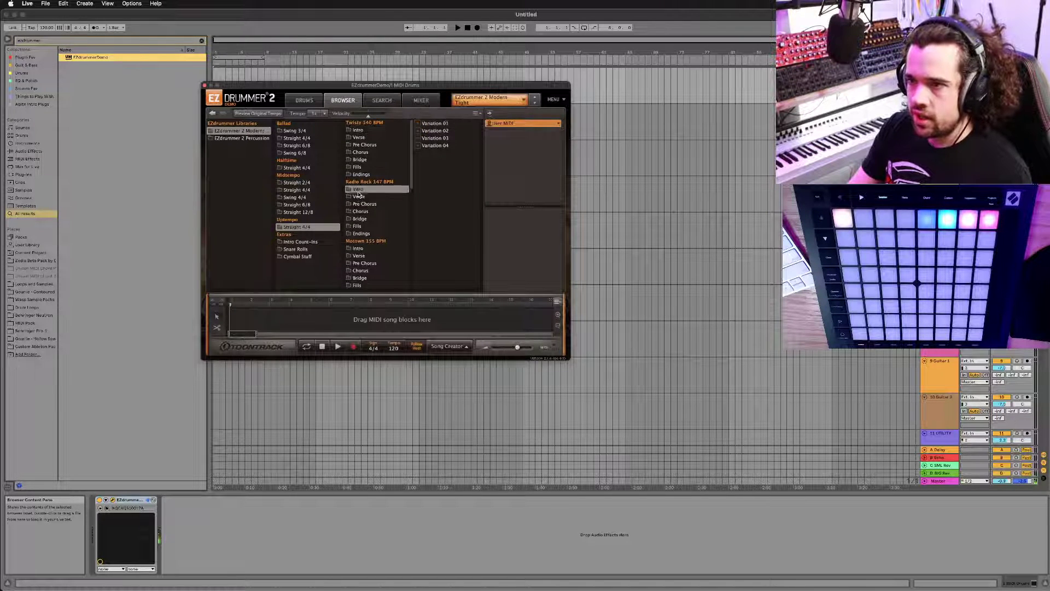
{"action": "left_click", "coordinate": [421, 131]}
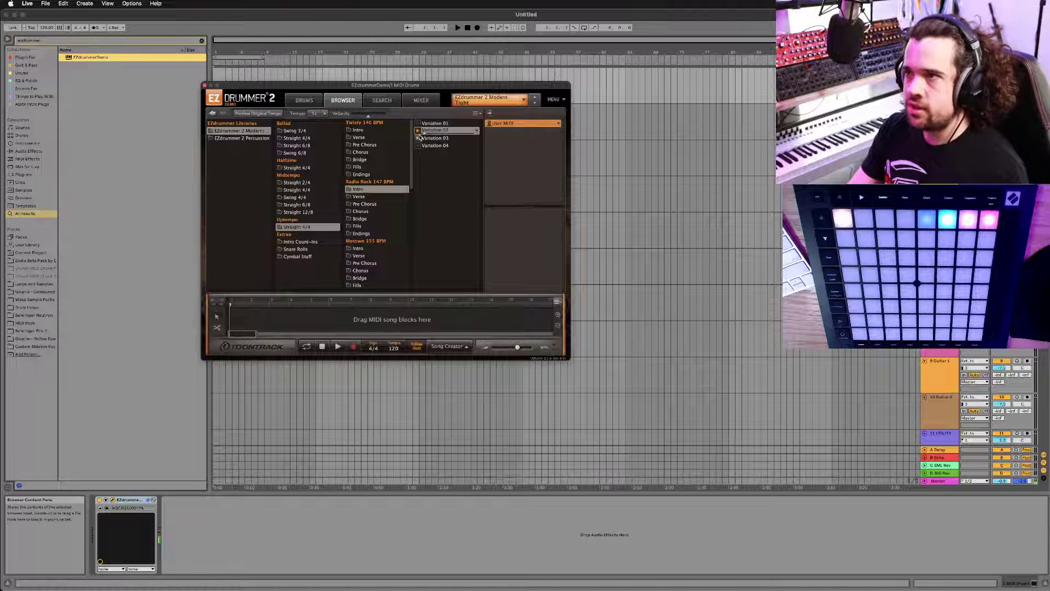
{"action": "left_click", "coordinate": [420, 139]}
{"action": "left_click", "coordinate": [419, 146]}
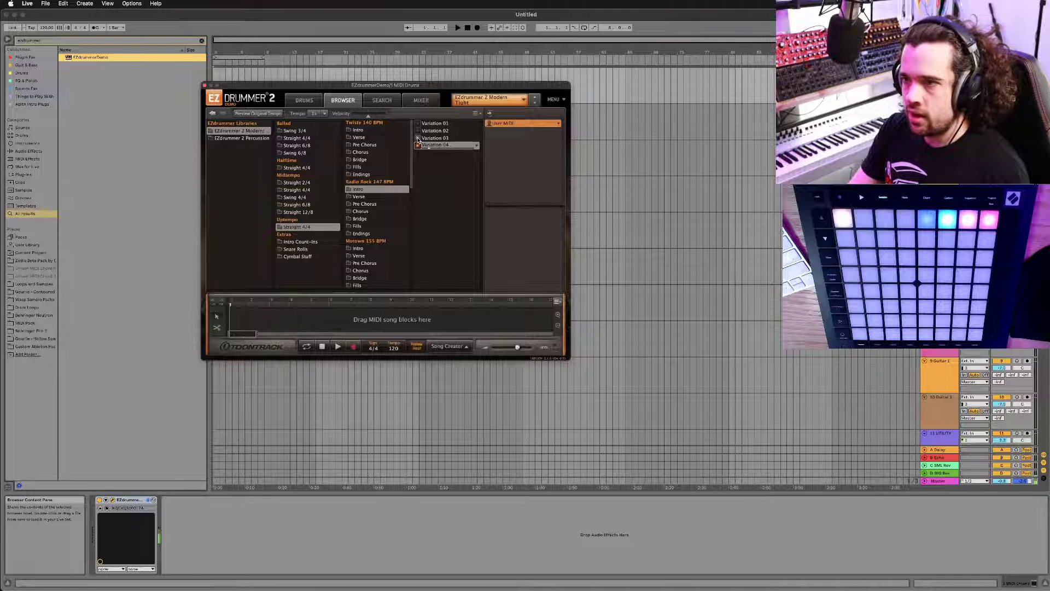
{"action": "left_click_drag", "start_coordinate": [436, 145], "coordinate": [216, 337]}
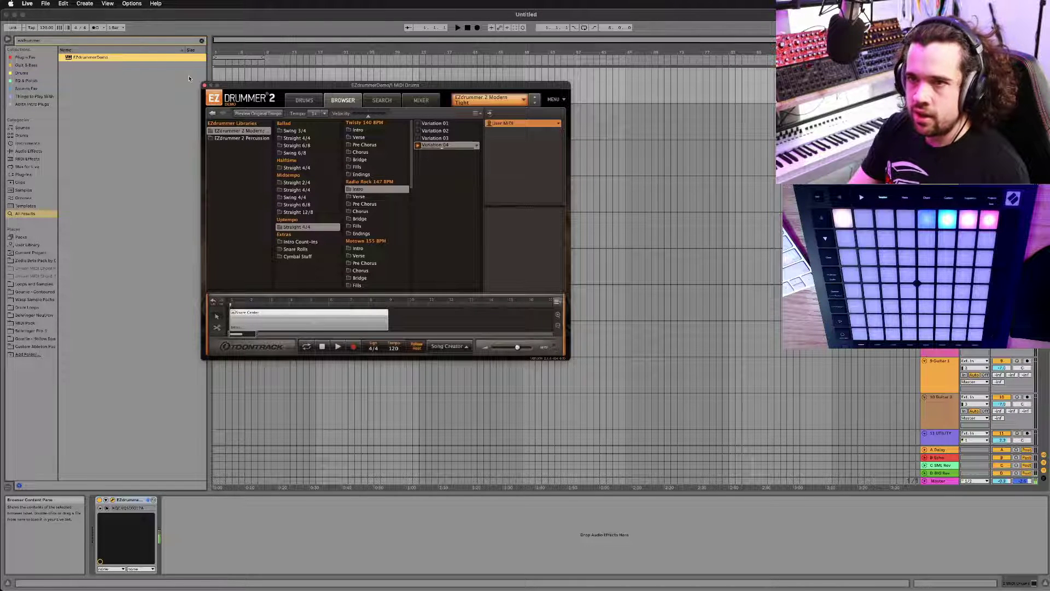
Step: Set the Live set's tempo to 140 BPM
{"action": "left_click", "coordinate": [47, 27]}
{"action": "type", "text": "1"}
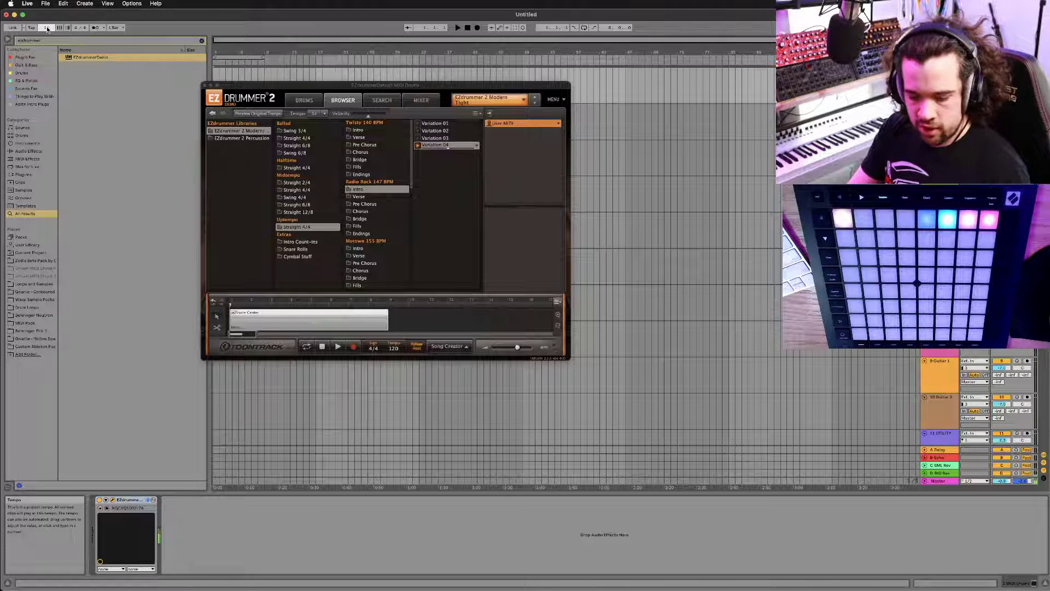
{"action": "type", "text": "40"}
{"action": "key", "text": "Return"}
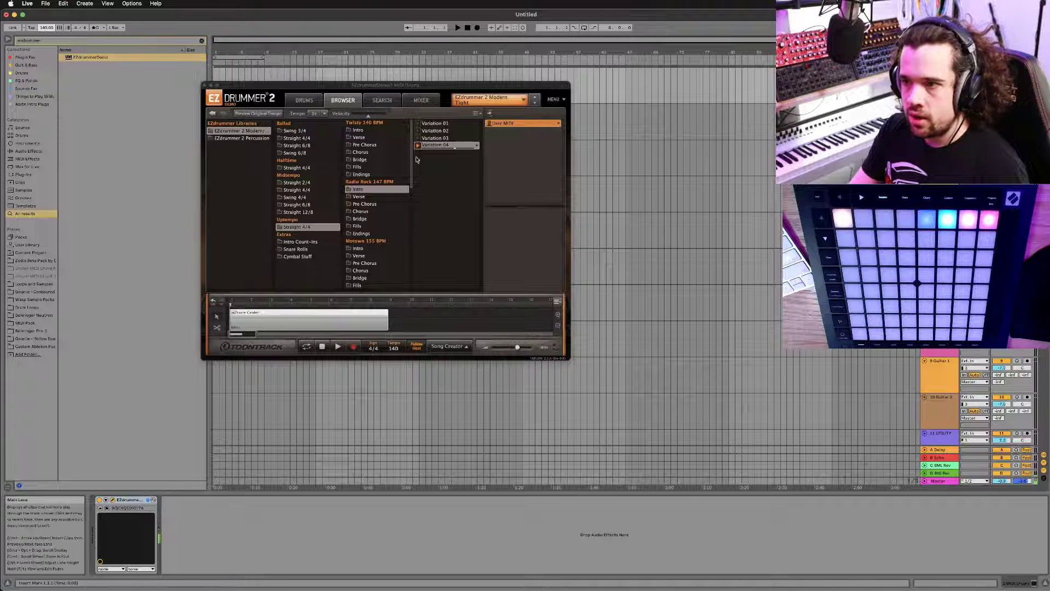
Step: Audition the Radio Rock 147 BPM Verse grooves Variation 02, 03 and 01
{"action": "left_click", "coordinate": [365, 197]}
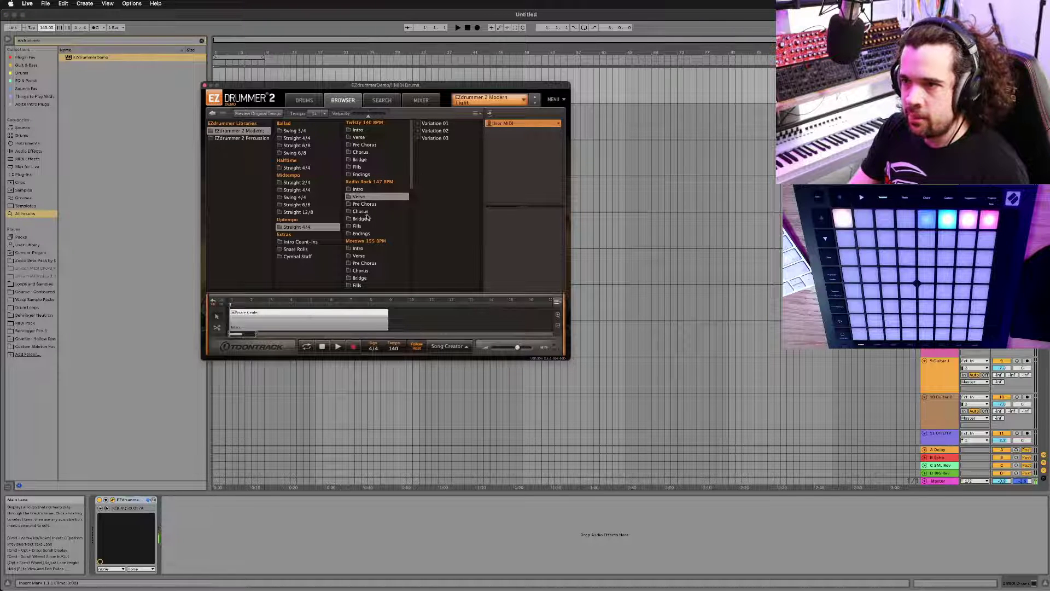
{"action": "left_click", "coordinate": [420, 133]}
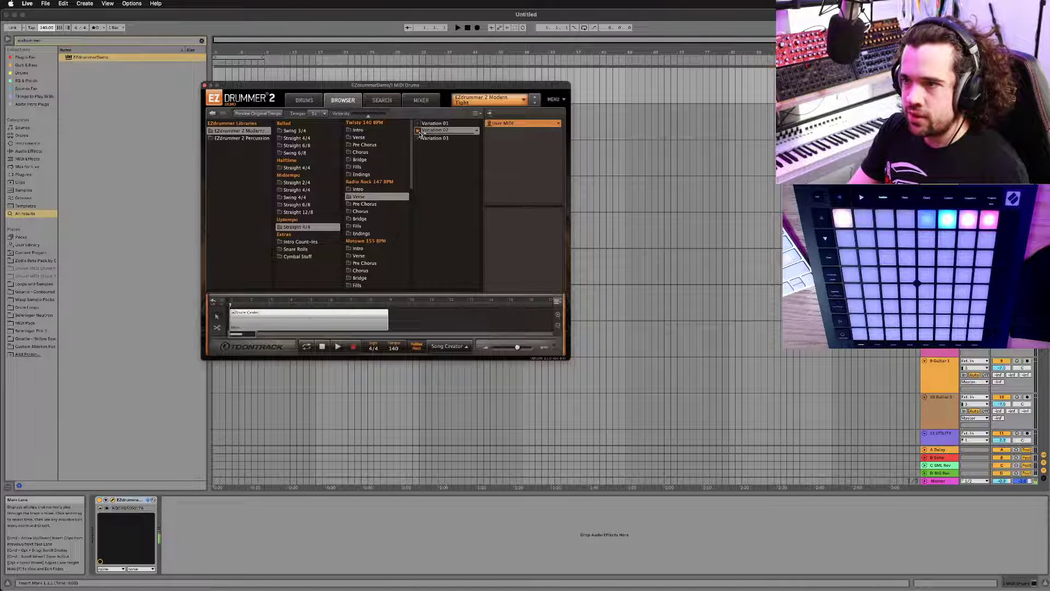
{"action": "left_click", "coordinate": [419, 138]}
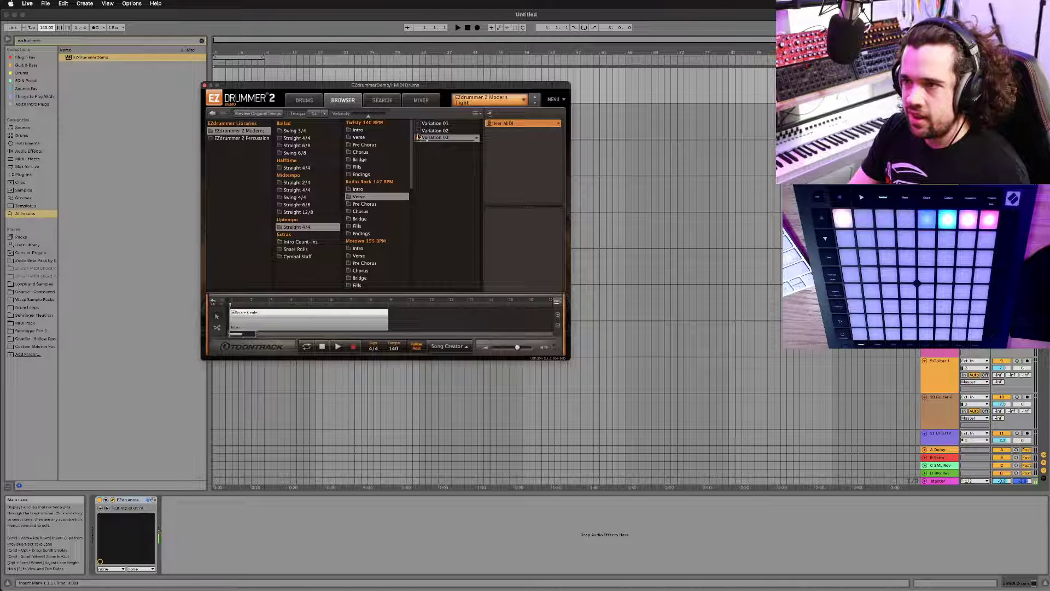
{"action": "left_click", "coordinate": [420, 124]}
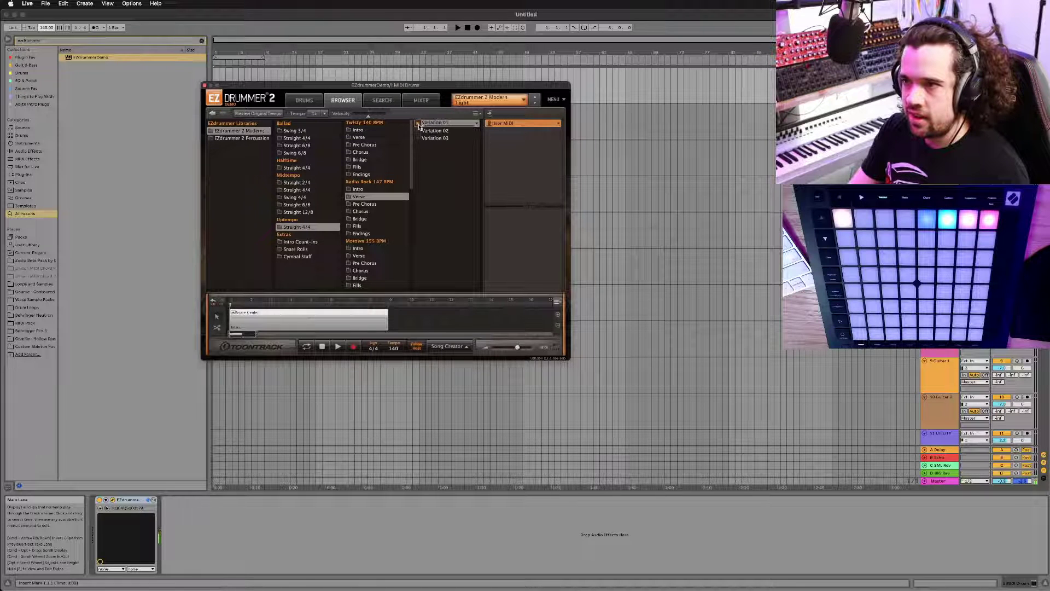
Step: Audition the Twisty 140 BPM Verse grooves Variation 03, 02, 01 and 04
{"action": "left_click", "coordinate": [362, 138]}
{"action": "left_click", "coordinate": [422, 138]}
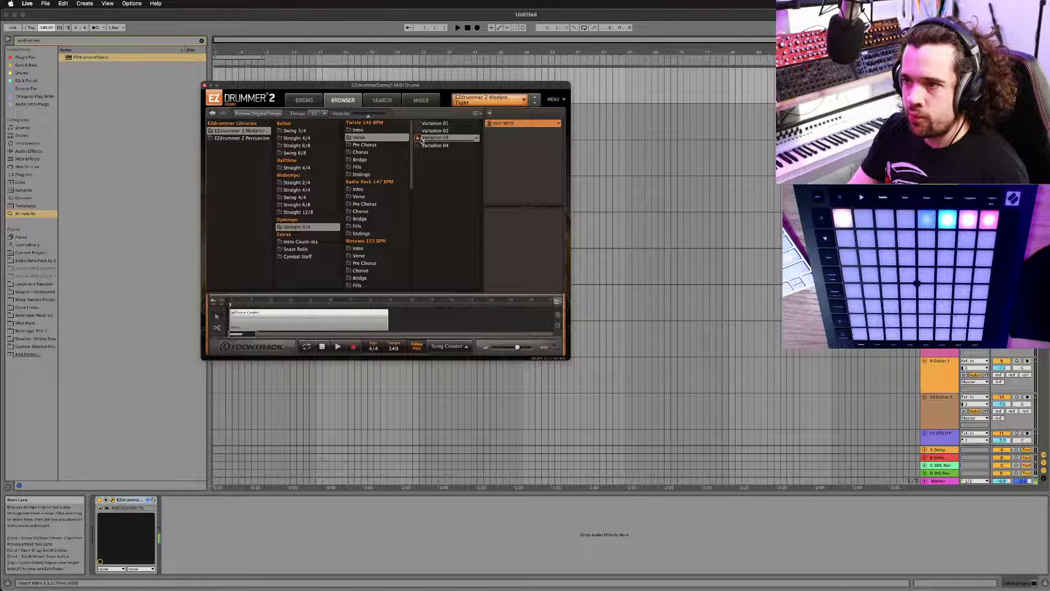
{"action": "left_click", "coordinate": [418, 132]}
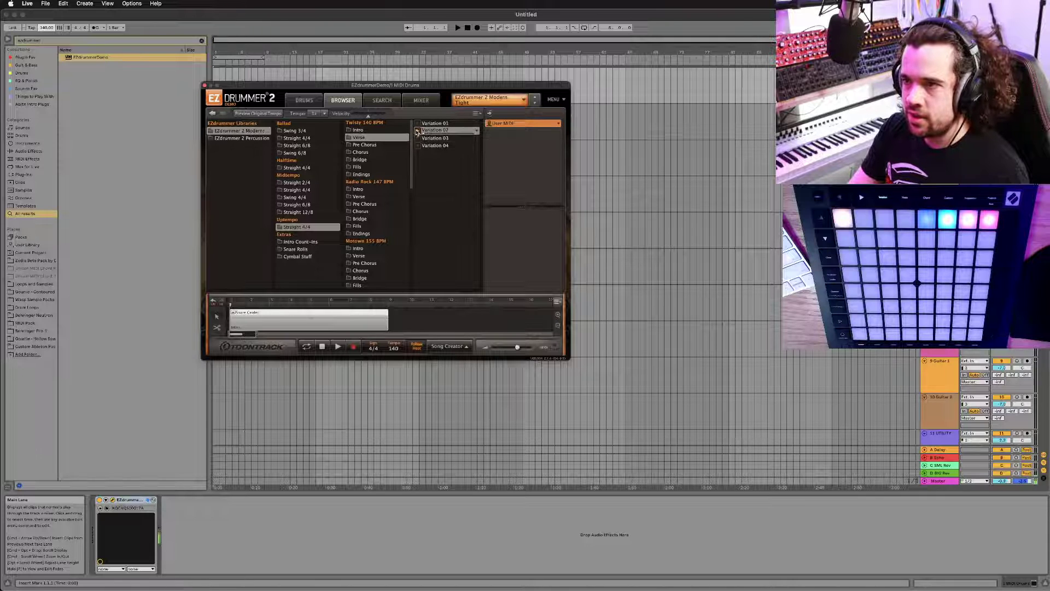
{"action": "left_click", "coordinate": [416, 124]}
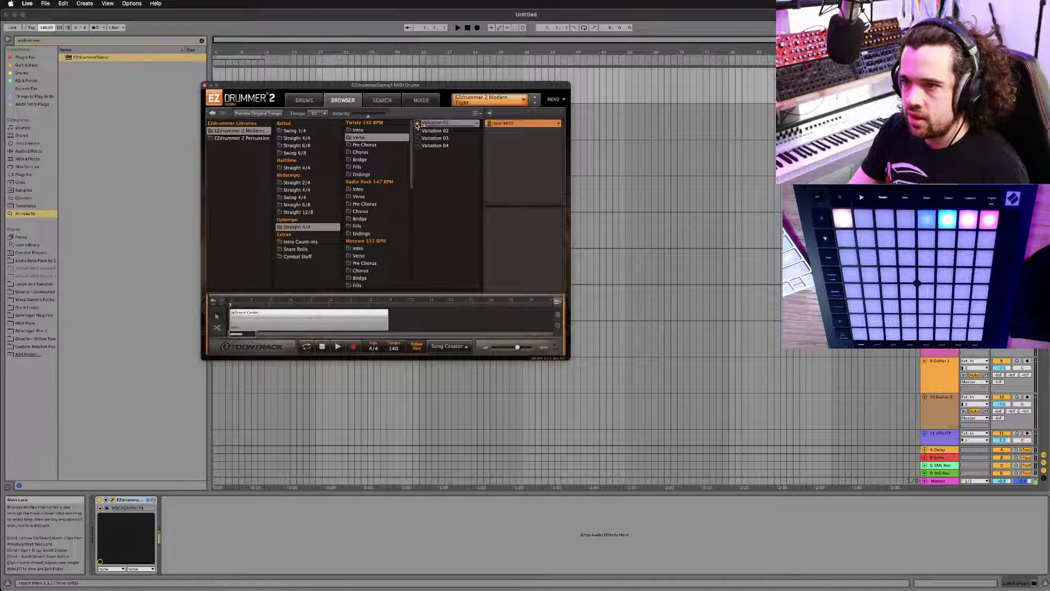
{"action": "left_click", "coordinate": [418, 146]}
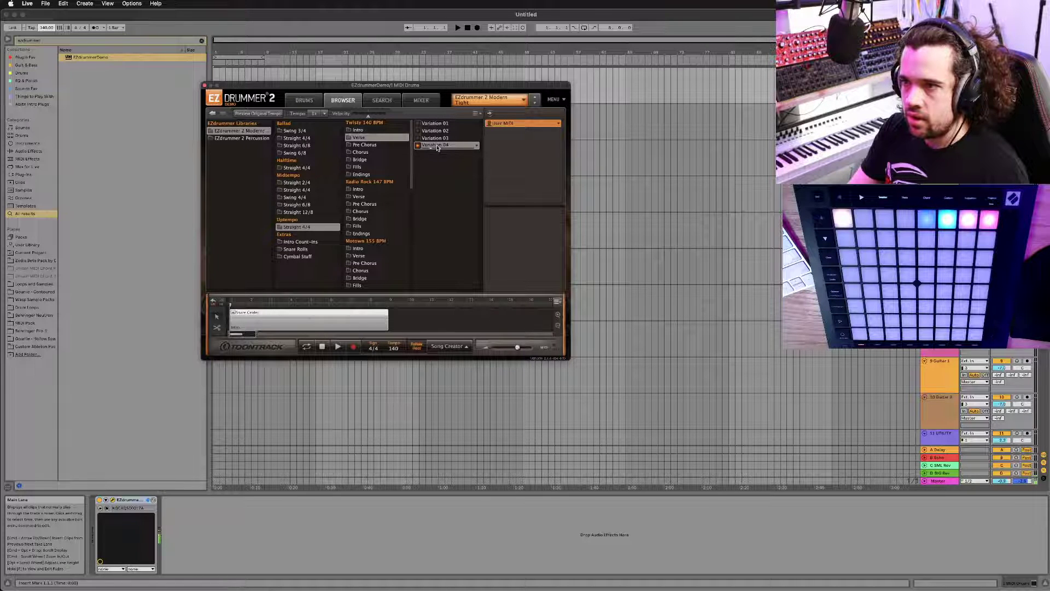
Step: Place Twisty 140 BPM Verse Variation 04 after the intro in EZdrummer's song track
{"action": "left_click_drag", "start_coordinate": [438, 148], "coordinate": [405, 315]}
{"action": "scroll", "coordinate": [405, 315], "scroll_direction": "right", "scroll_amount": 4}
{"action": "scroll", "coordinate": [405, 315], "scroll_direction": "right", "scroll_amount": 3}
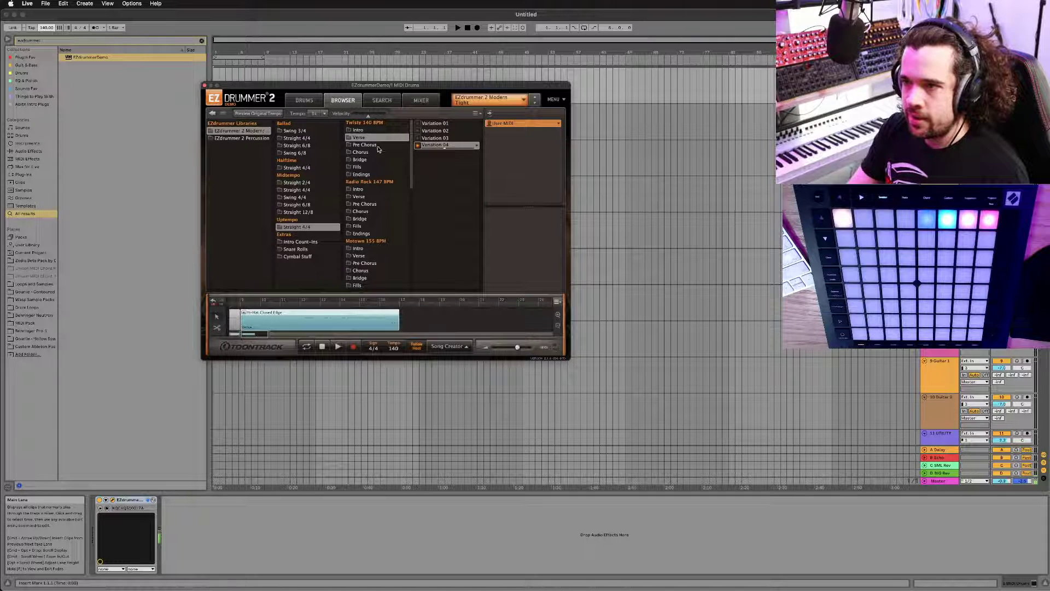
Step: Audition Twisty Pre Chorus Variation 03 and the Motown 155 BPM Pre Chorus Variations 02 to 04, placing Motown Variation 02 after the verse
{"action": "left_click", "coordinate": [379, 145]}
{"action": "left_click", "coordinate": [416, 138]}
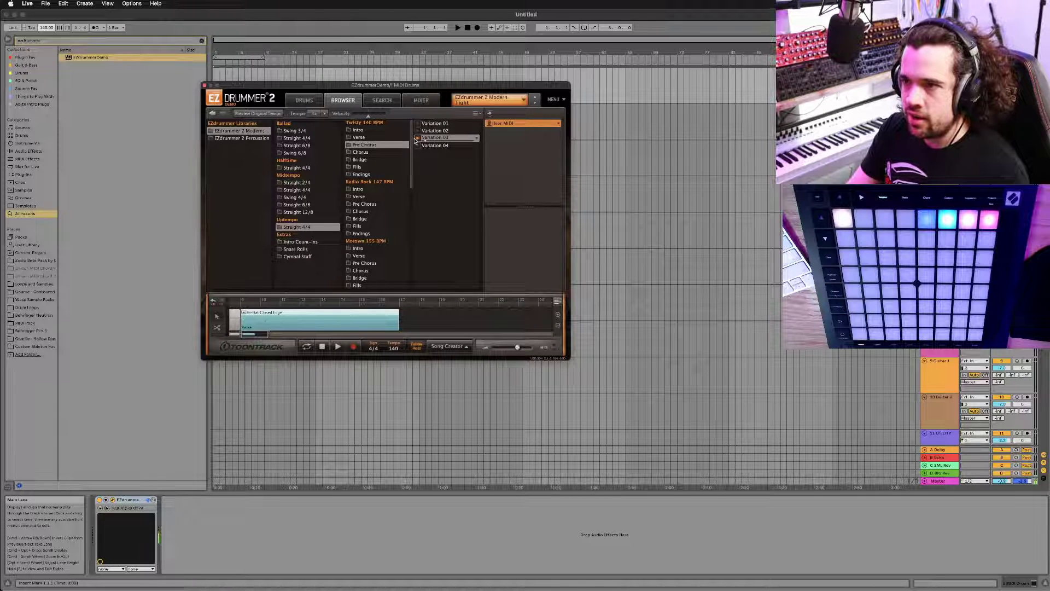
{"action": "scroll", "coordinate": [376, 200], "scroll_direction": "down", "scroll_amount": 3}
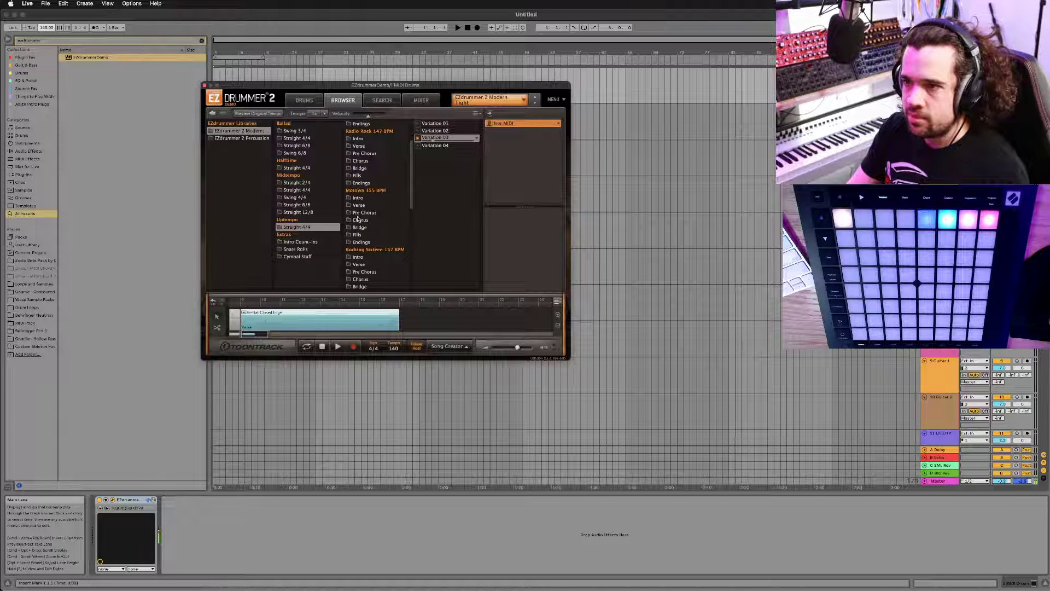
{"action": "left_click", "coordinate": [359, 212]}
{"action": "left_click", "coordinate": [421, 131]}
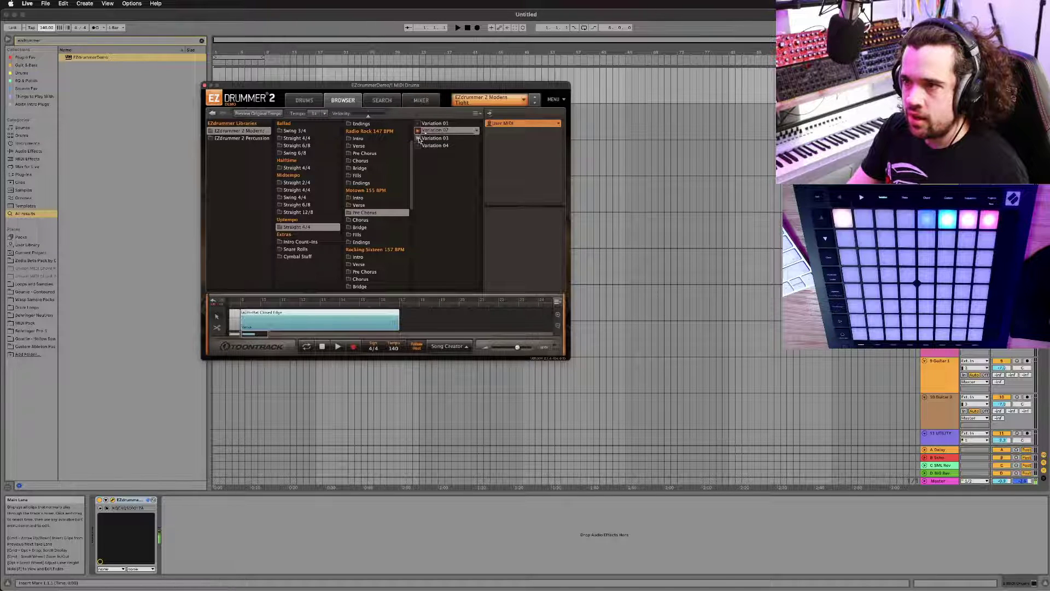
{"action": "left_click", "coordinate": [419, 140]}
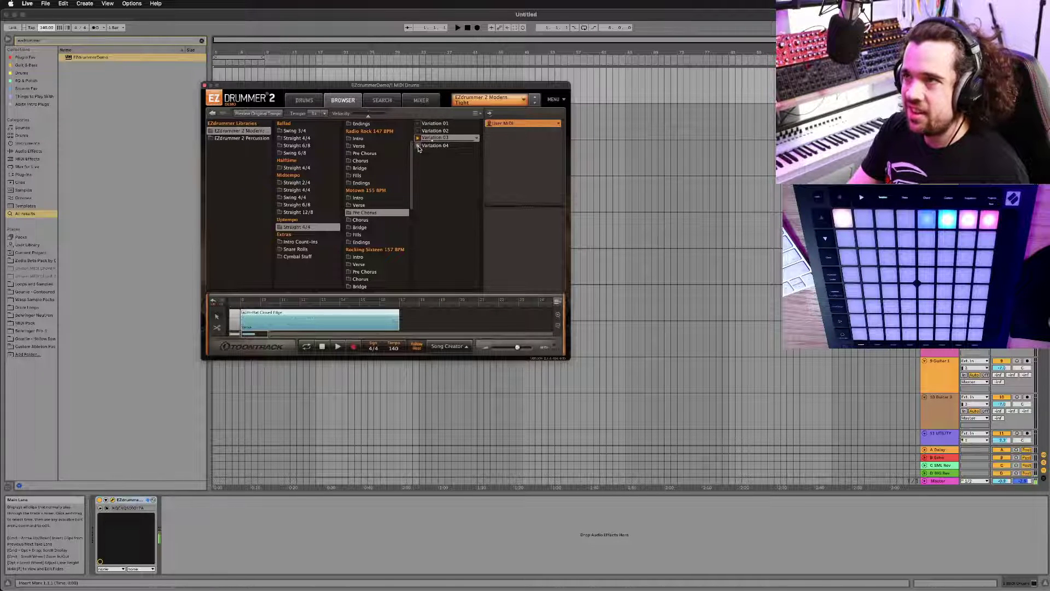
{"action": "left_click", "coordinate": [419, 146]}
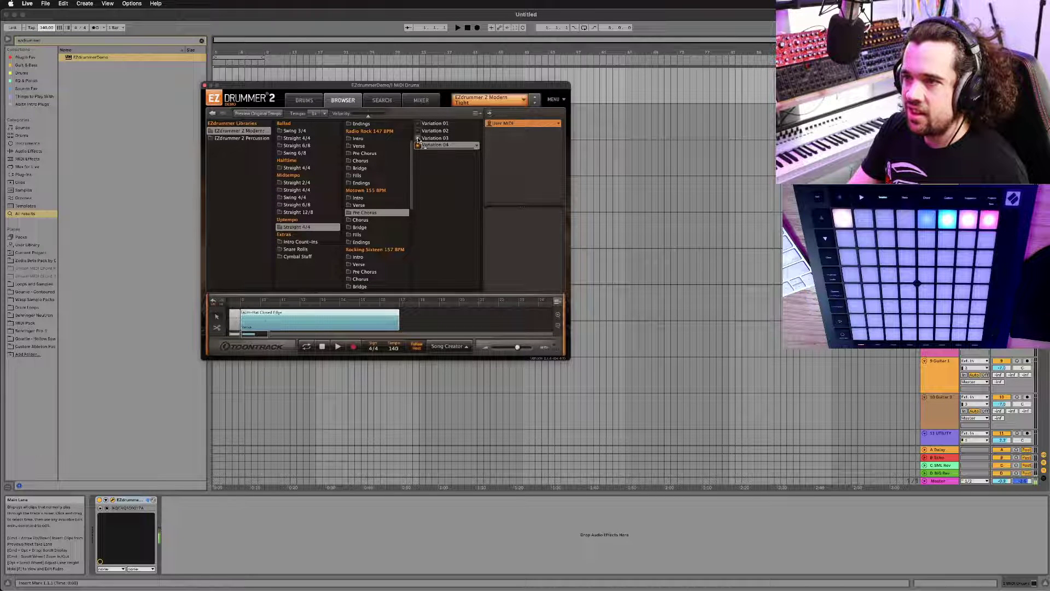
{"action": "left_click", "coordinate": [421, 138]}
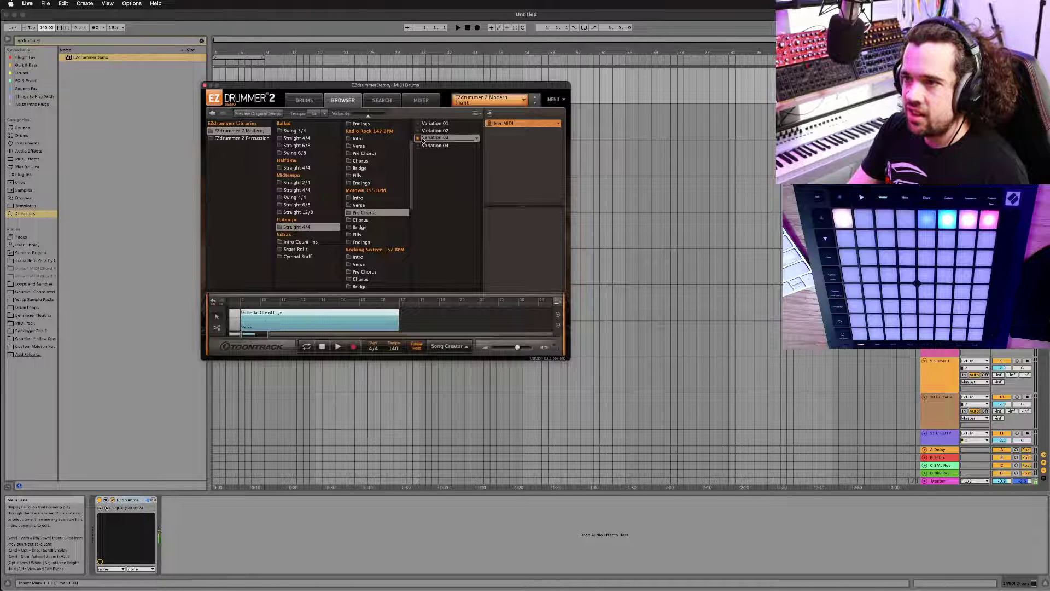
{"action": "left_click", "coordinate": [420, 131]}
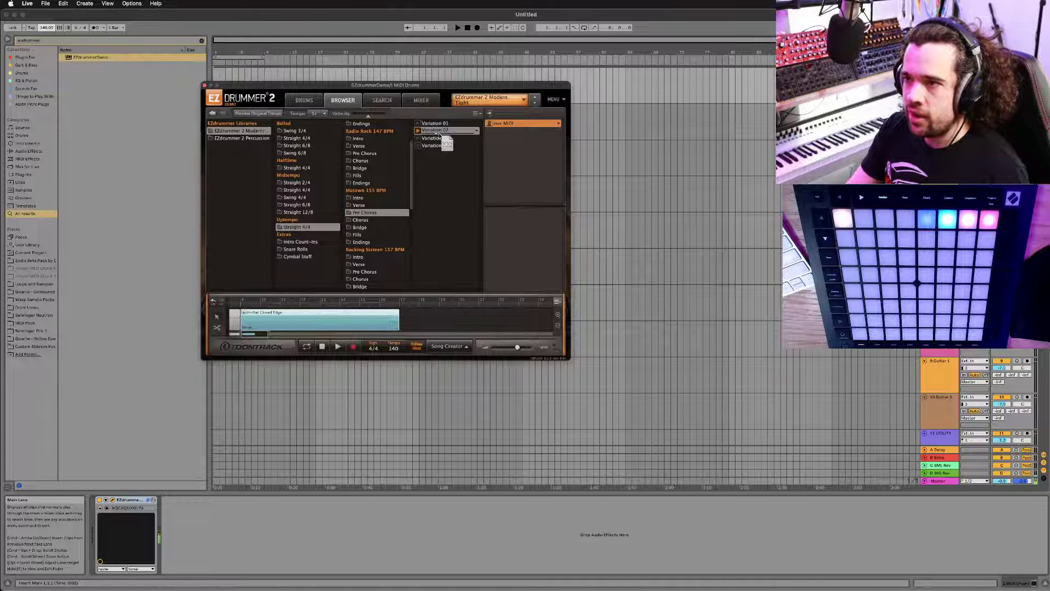
{"action": "left_click_drag", "start_coordinate": [418, 129], "coordinate": [393, 325]}
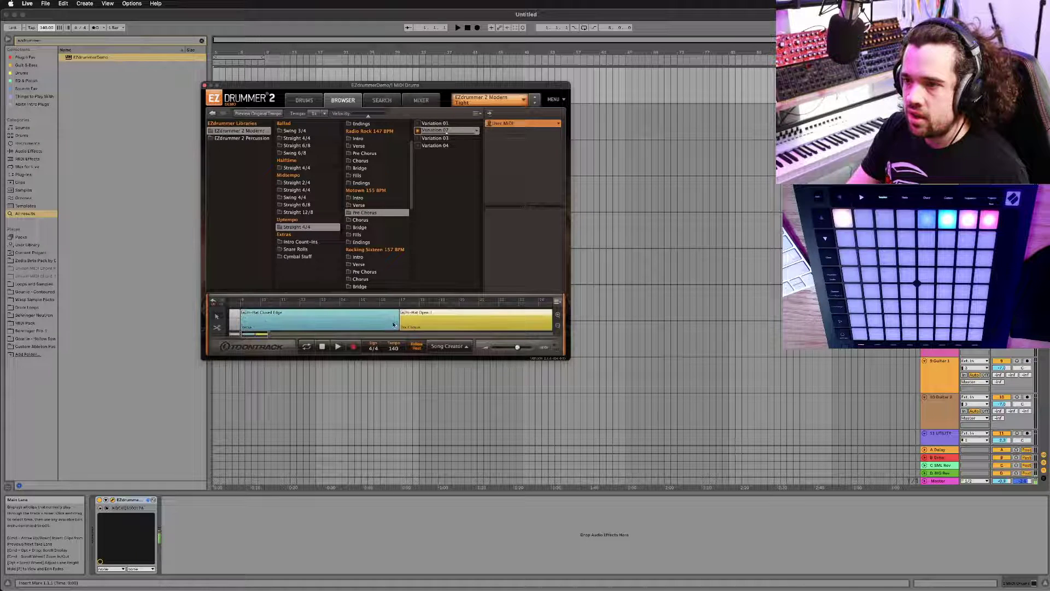
Step: Audition the Motown 155 BPM Verse Variations 03, 02, 01 and 04, and replace the song track's verse block with Variation 01
{"action": "left_click", "coordinate": [353, 205]}
{"action": "left_click", "coordinate": [424, 138]}
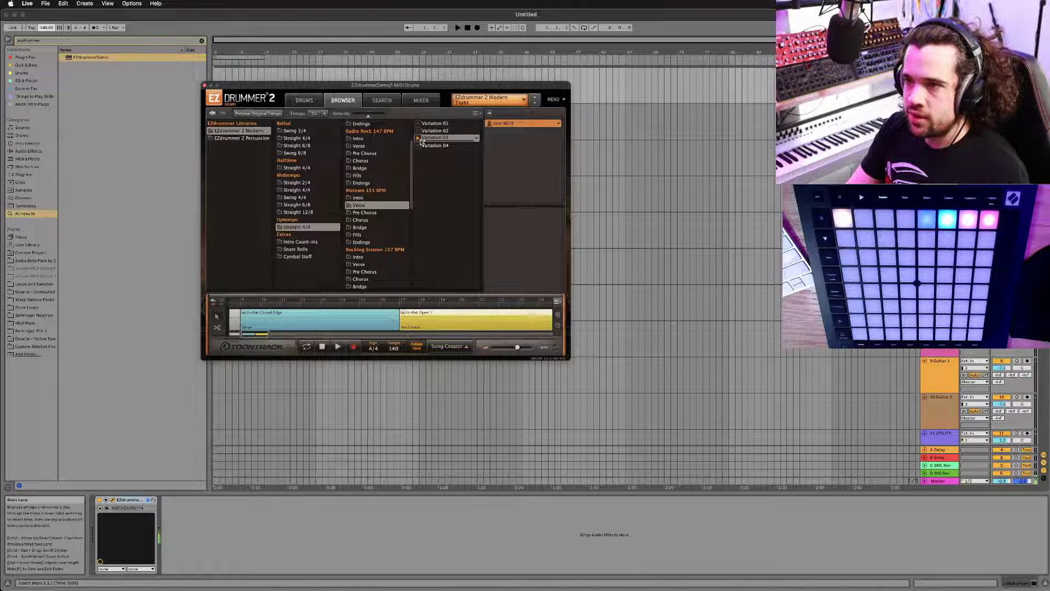
{"action": "left_click", "coordinate": [419, 132]}
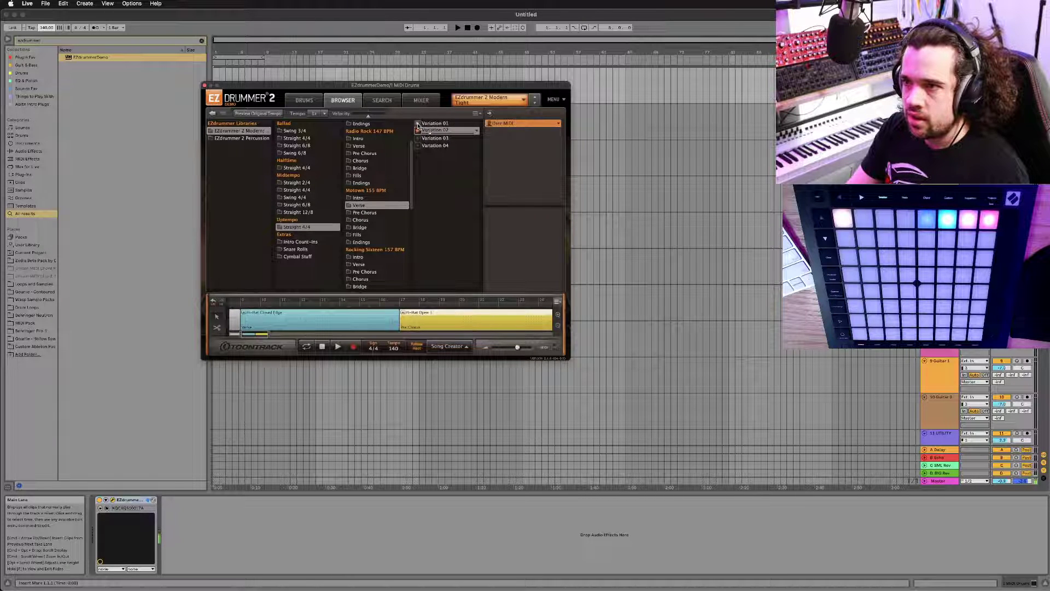
{"action": "left_click", "coordinate": [418, 125]}
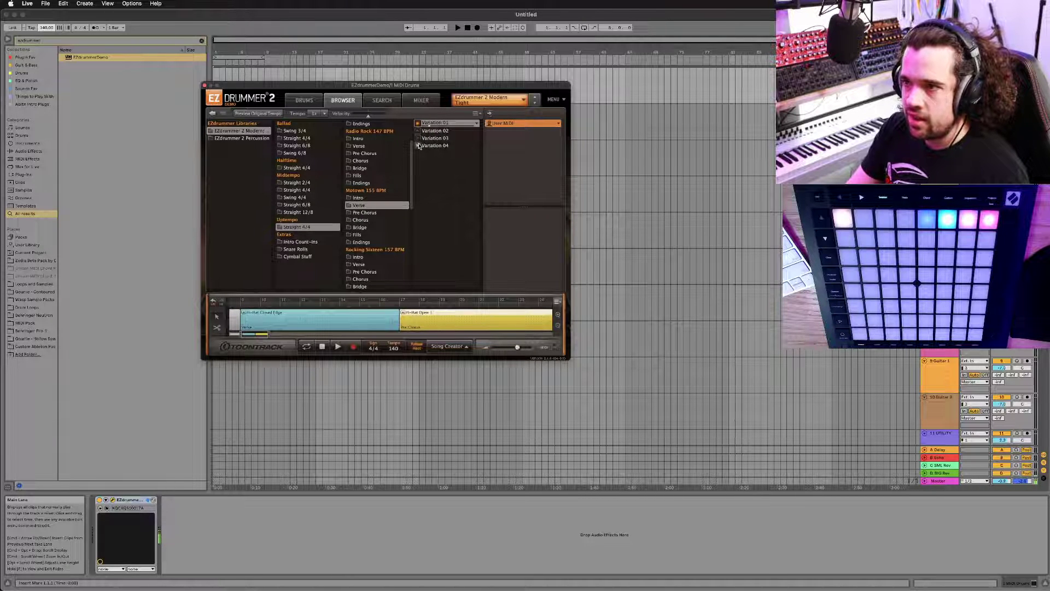
{"action": "left_click", "coordinate": [420, 146]}
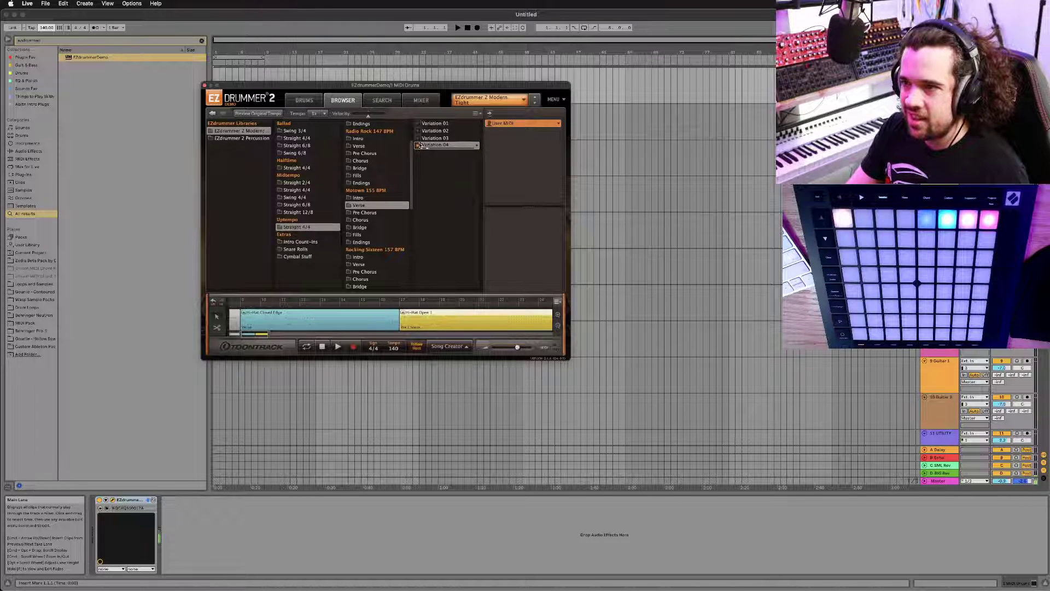
{"action": "left_click_drag", "start_coordinate": [441, 125], "coordinate": [247, 325]}
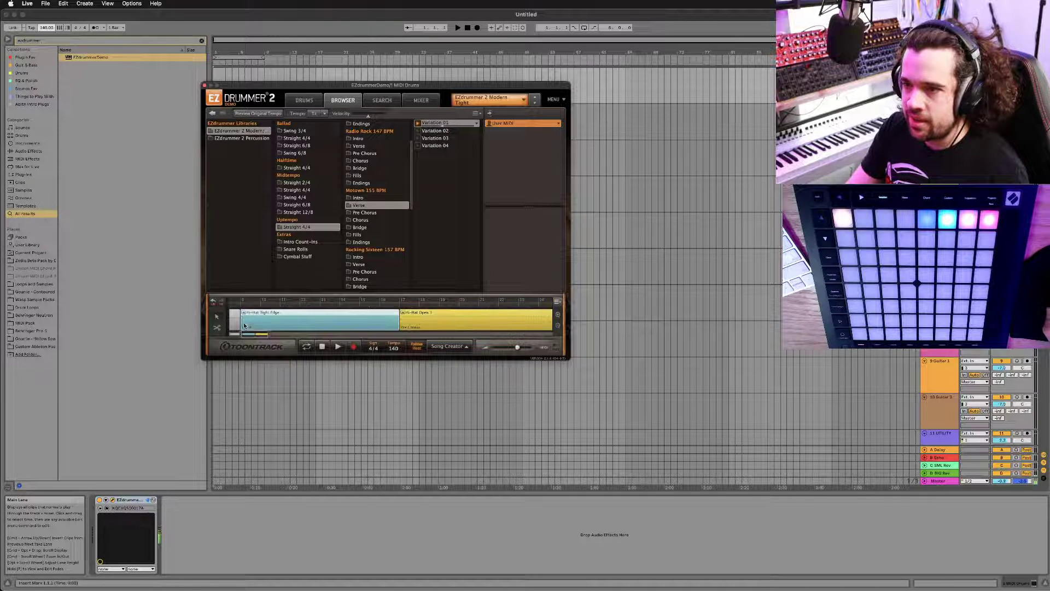
Step: Audition the Motown 155 BPM Chorus Variations 03, 04, 05, 02 and 01, and place Variation 01 after the pre-chorus
{"action": "left_click", "coordinate": [363, 213]}
{"action": "left_click", "coordinate": [363, 220]}
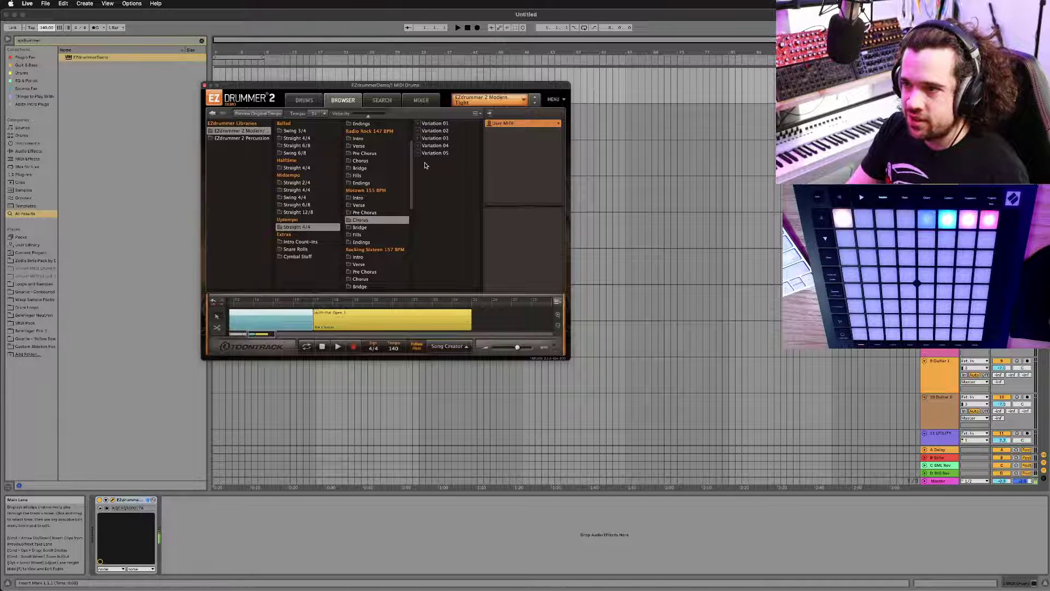
{"action": "left_click", "coordinate": [419, 141]}
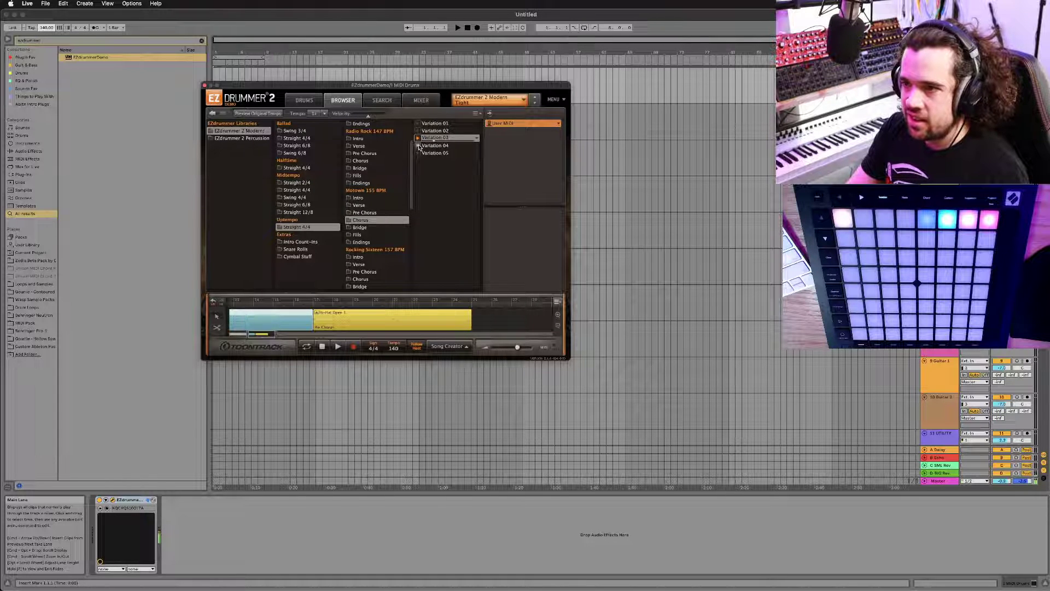
{"action": "left_click", "coordinate": [420, 146]}
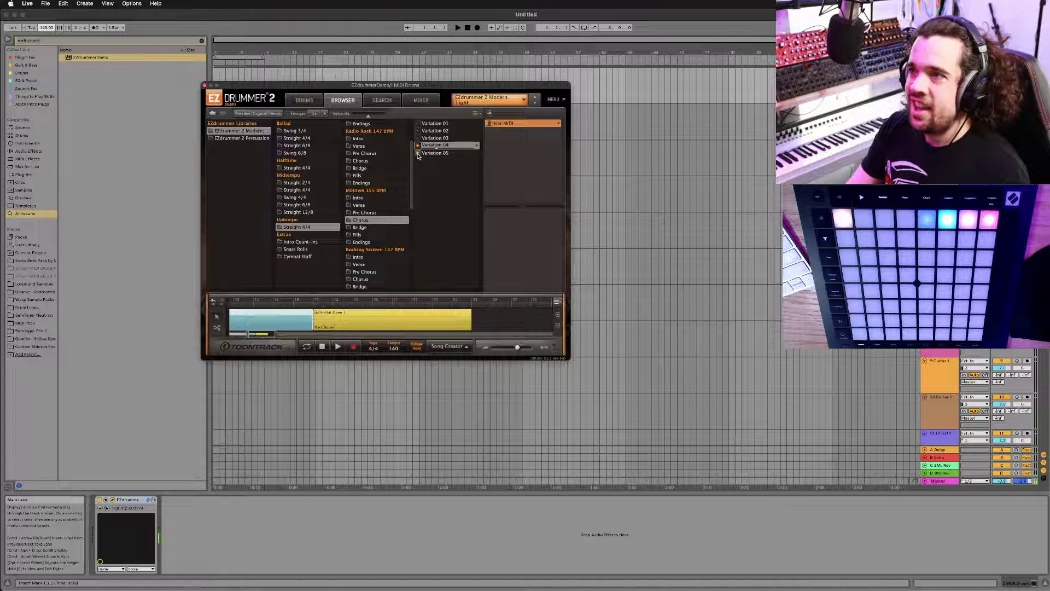
{"action": "left_click", "coordinate": [418, 153]}
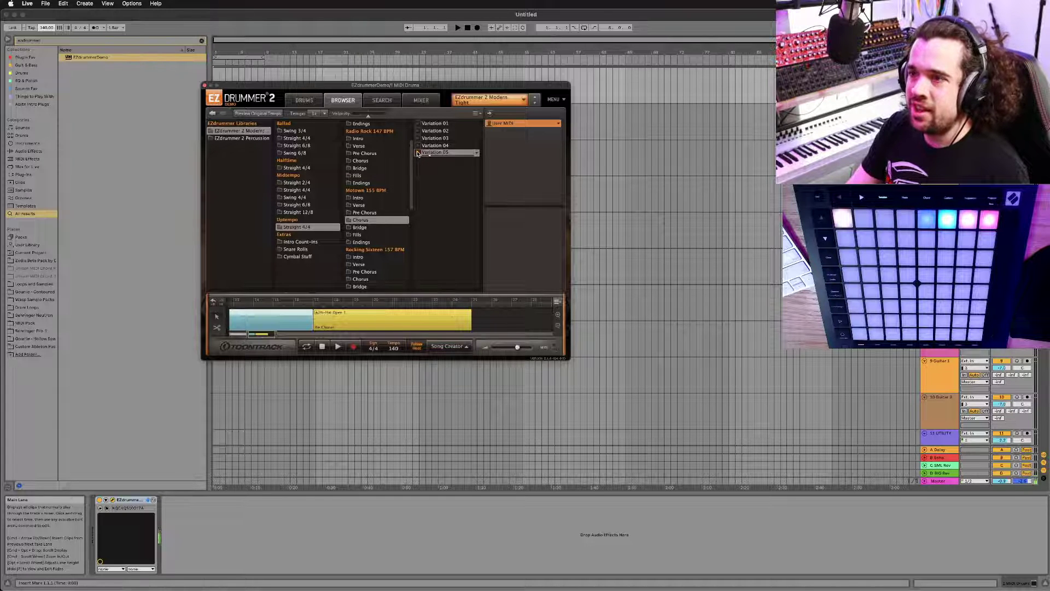
{"action": "left_click", "coordinate": [419, 132]}
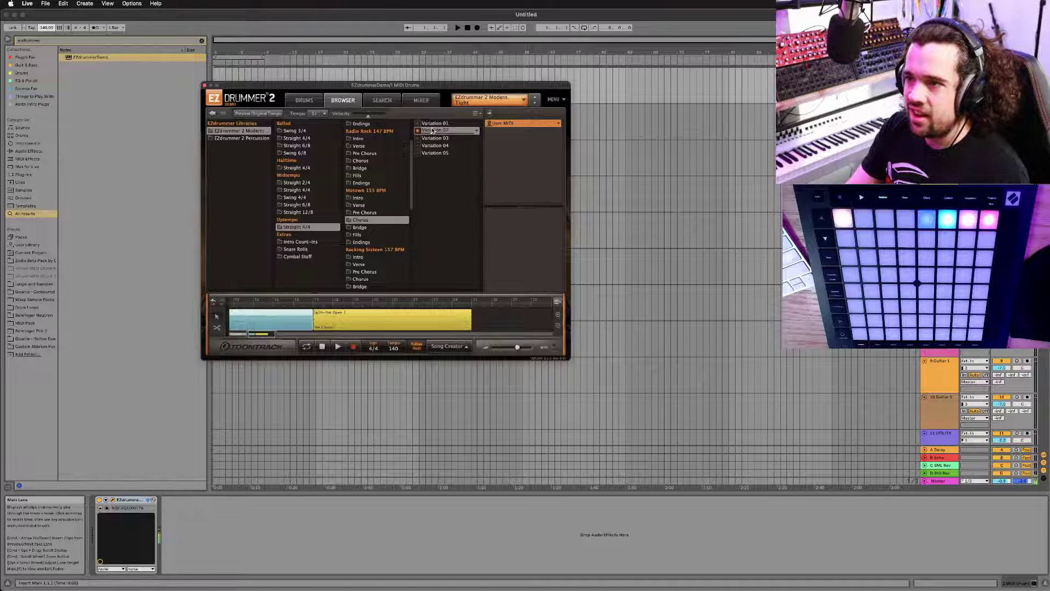
{"action": "left_click", "coordinate": [421, 124]}
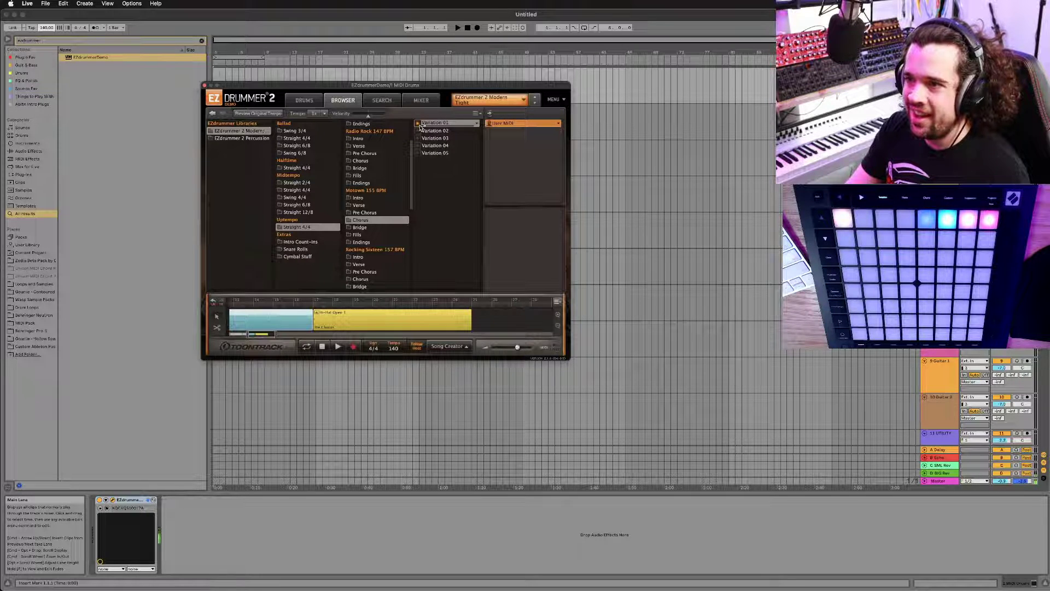
{"action": "left_click_drag", "start_coordinate": [430, 127], "coordinate": [474, 311]}
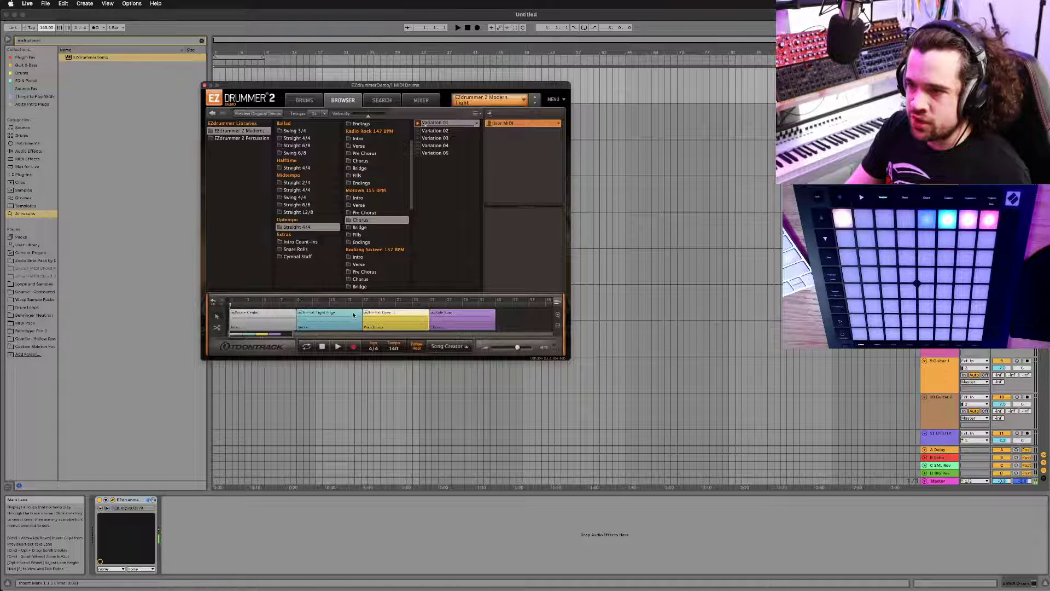
Step: Duplicate the verse and chorus blocks in the song track and copy the pair of verses after the choruses
{"action": "left_click", "coordinate": [474, 316]}
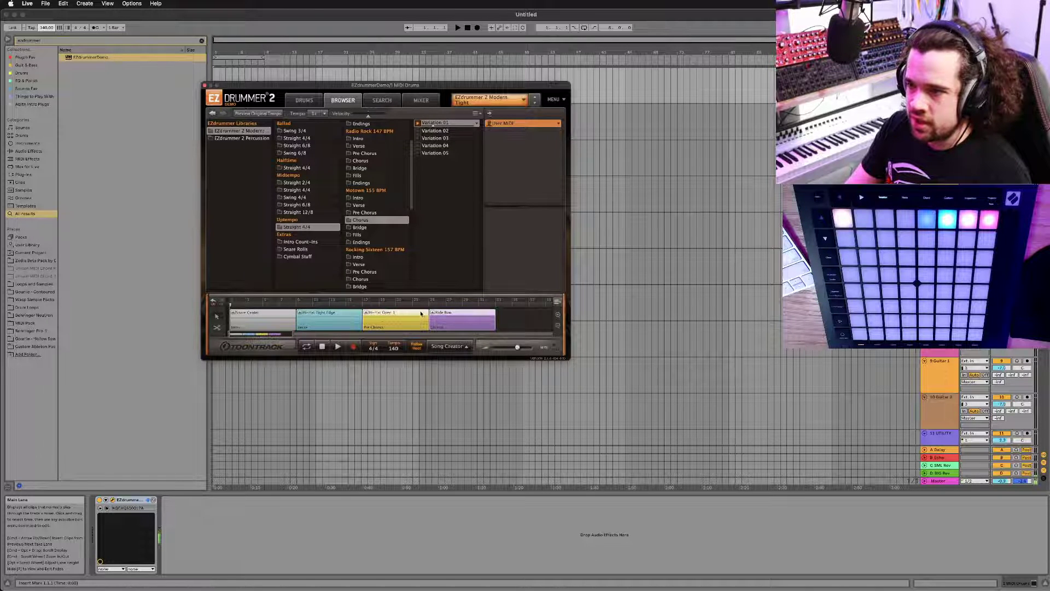
{"action": "left_click_drag", "start_coordinate": [473, 315], "coordinate": [235, 316]}
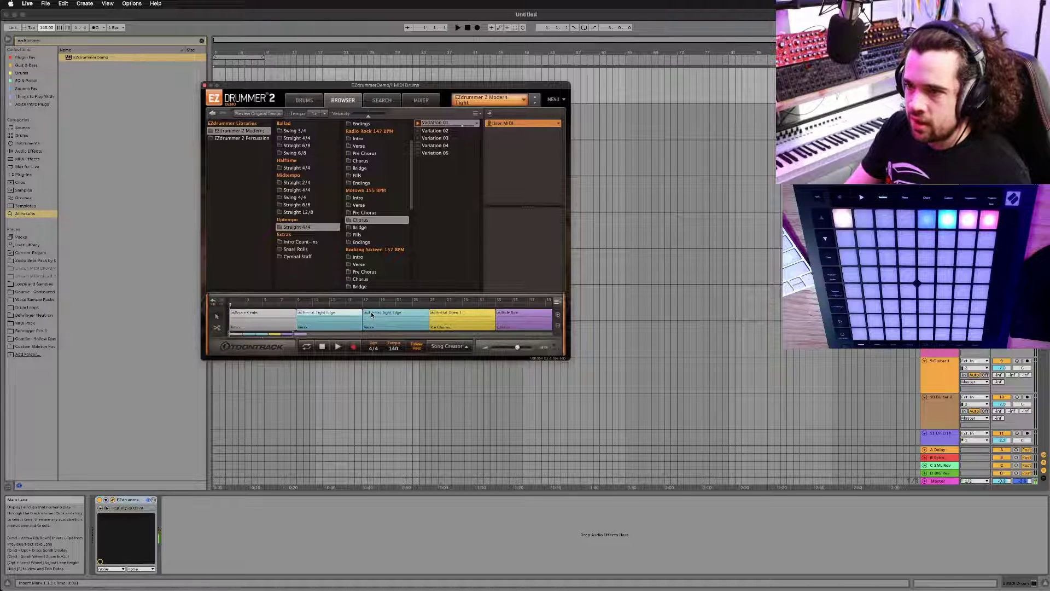
{"action": "left_click_drag", "start_coordinate": [328, 318], "coordinate": [415, 320]}
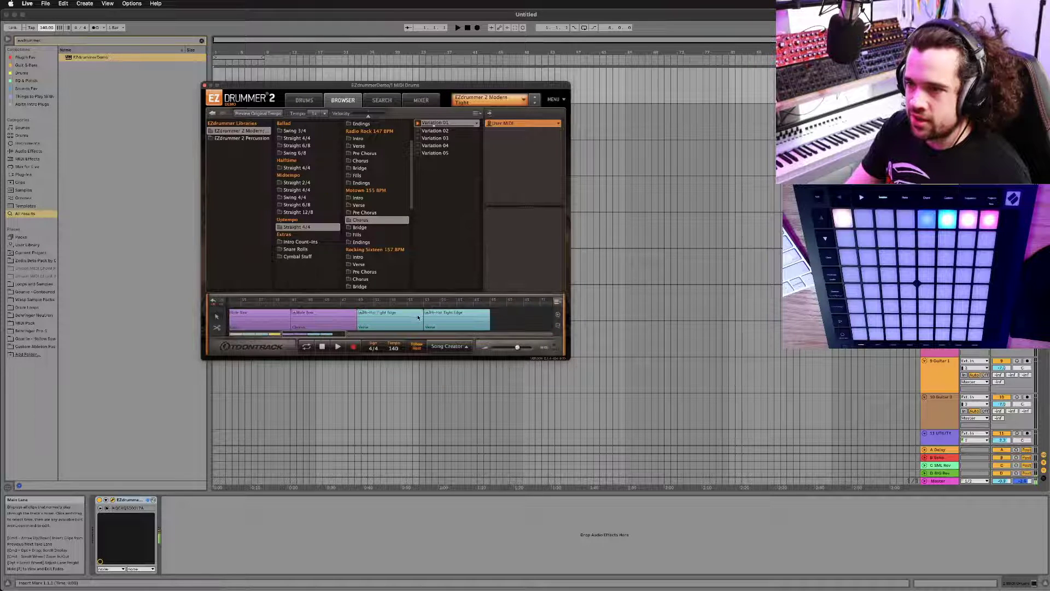
Step: Copy the pre-chorus and both chorus blocks together to the end of the song track, after the second pair of verses
{"action": "scroll", "coordinate": [416, 320], "scroll_direction": "left", "scroll_amount": 4}
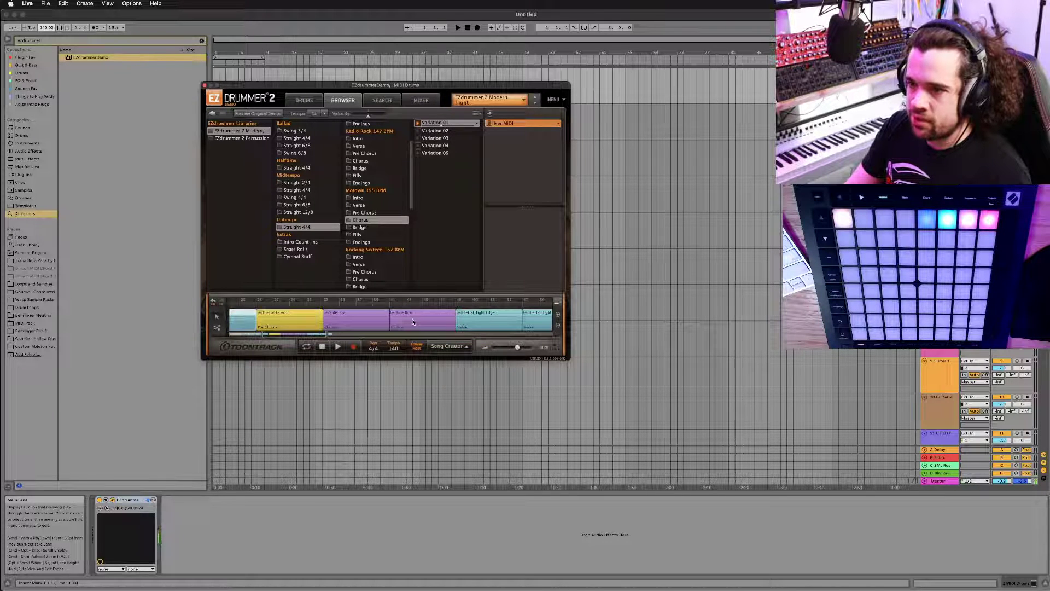
{"action": "left_click", "coordinate": [418, 313]}
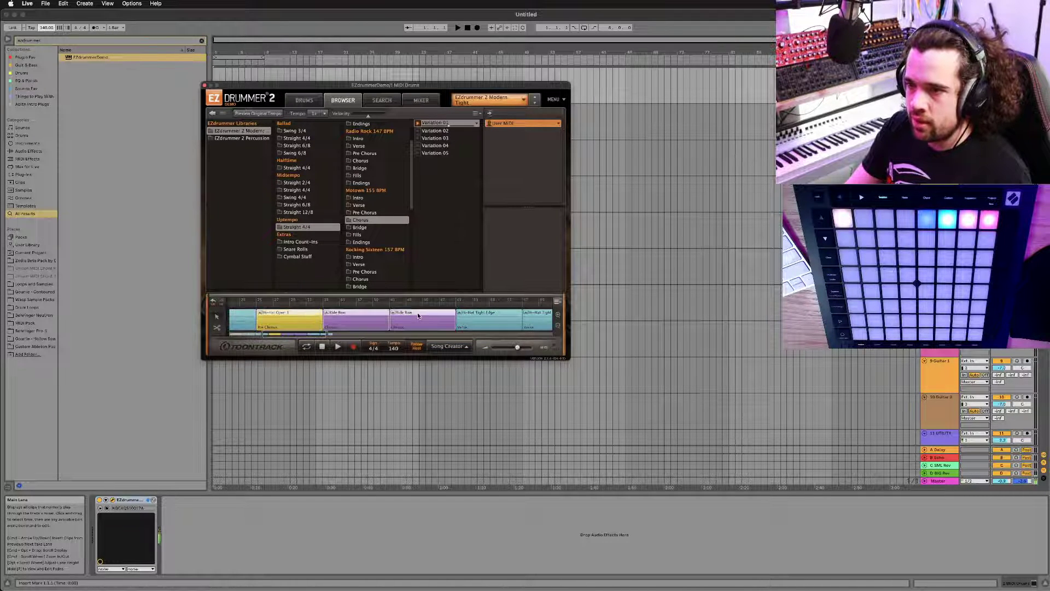
{"action": "left_click", "coordinate": [277, 314], "text": "shift"}
{"action": "left_click_drag", "start_coordinate": [278, 314], "coordinate": [464, 326]}
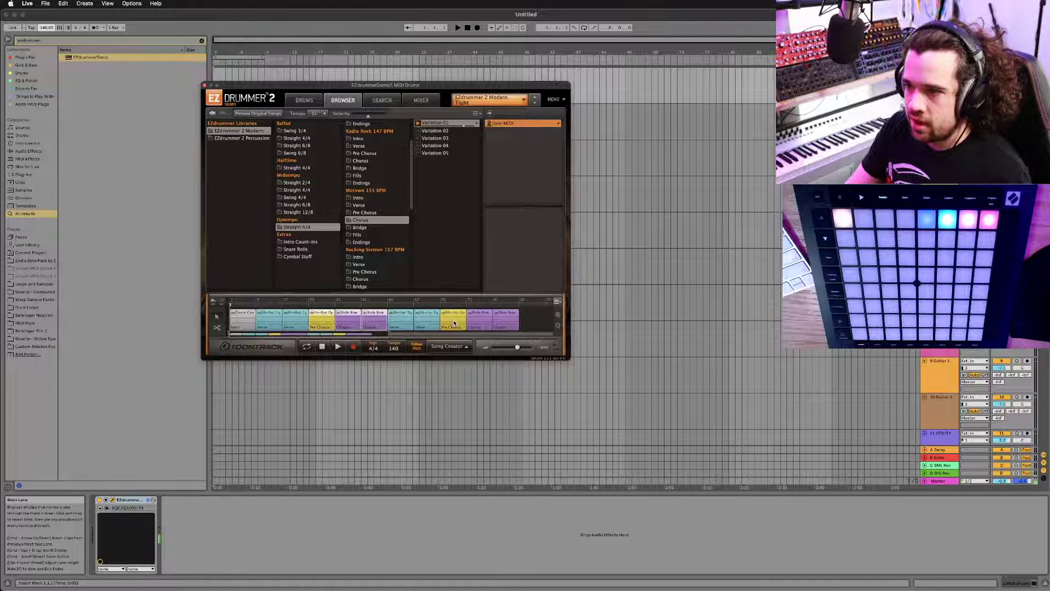
Step: Audition the Rocking Sixteen 157 BPM Bridge Variations 01 to 03 and place Variation 03 twice in a row at the song track's end
{"action": "left_click", "coordinate": [368, 288]}
{"action": "left_click", "coordinate": [420, 133]}
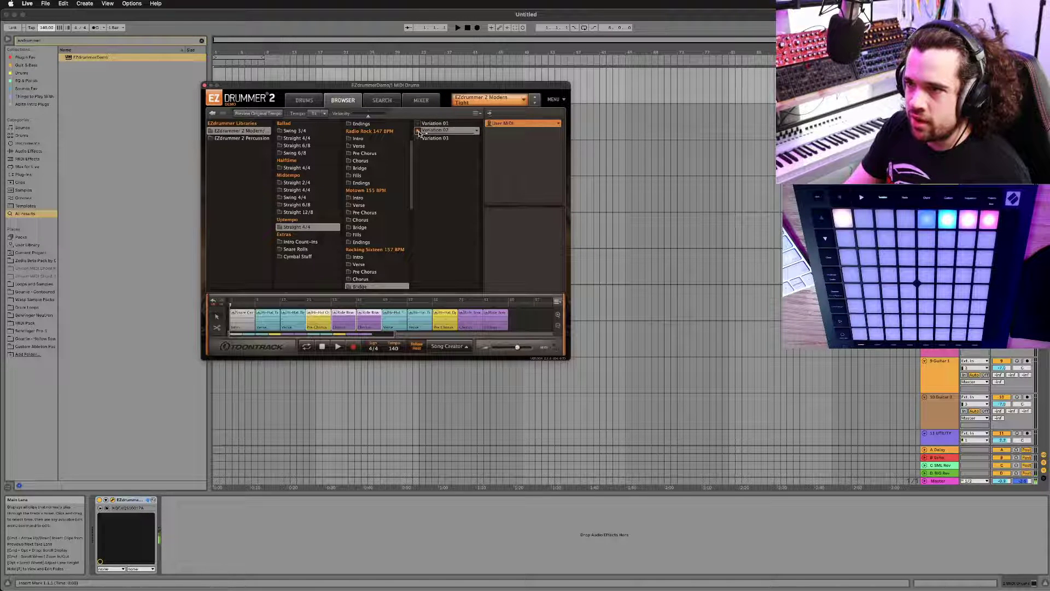
{"action": "left_click", "coordinate": [419, 139]}
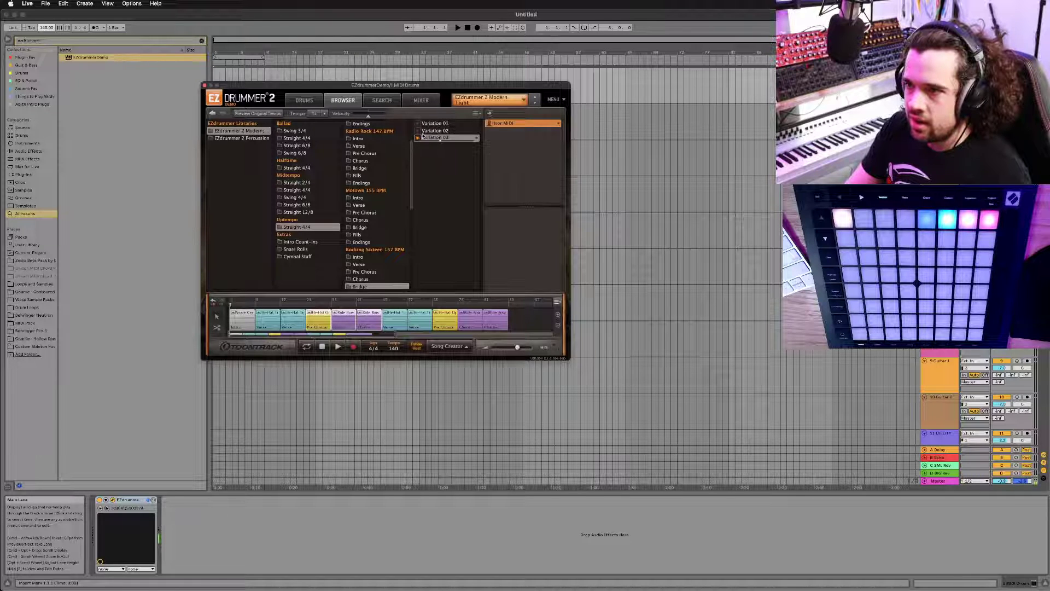
{"action": "left_click", "coordinate": [419, 124]}
{"action": "left_click", "coordinate": [421, 139]}
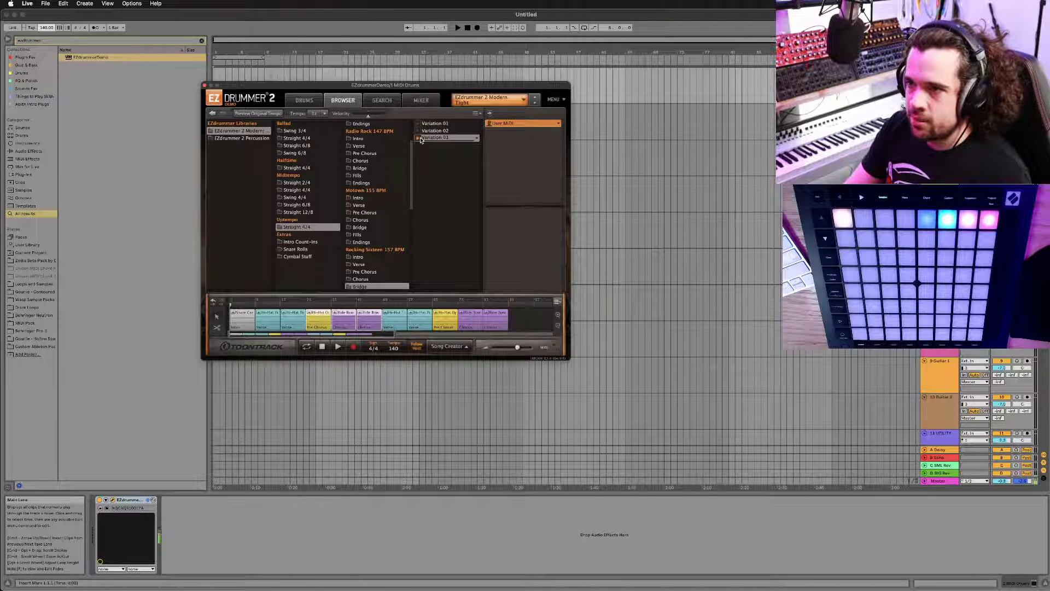
{"action": "left_click_drag", "start_coordinate": [450, 169], "coordinate": [515, 317]}
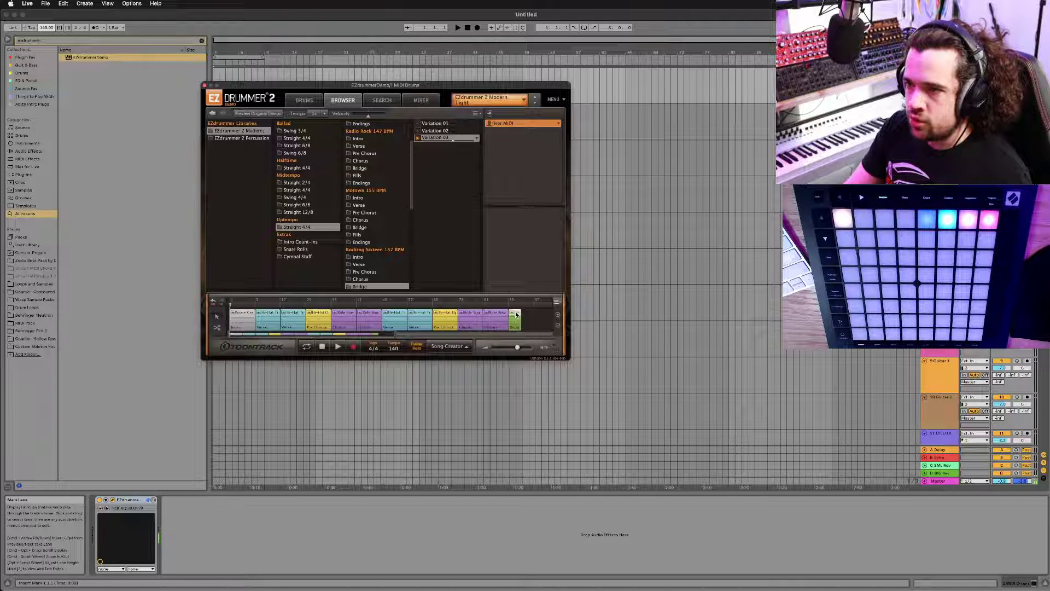
{"action": "scroll", "coordinate": [516, 314], "scroll_direction": "right", "scroll_amount": 3}
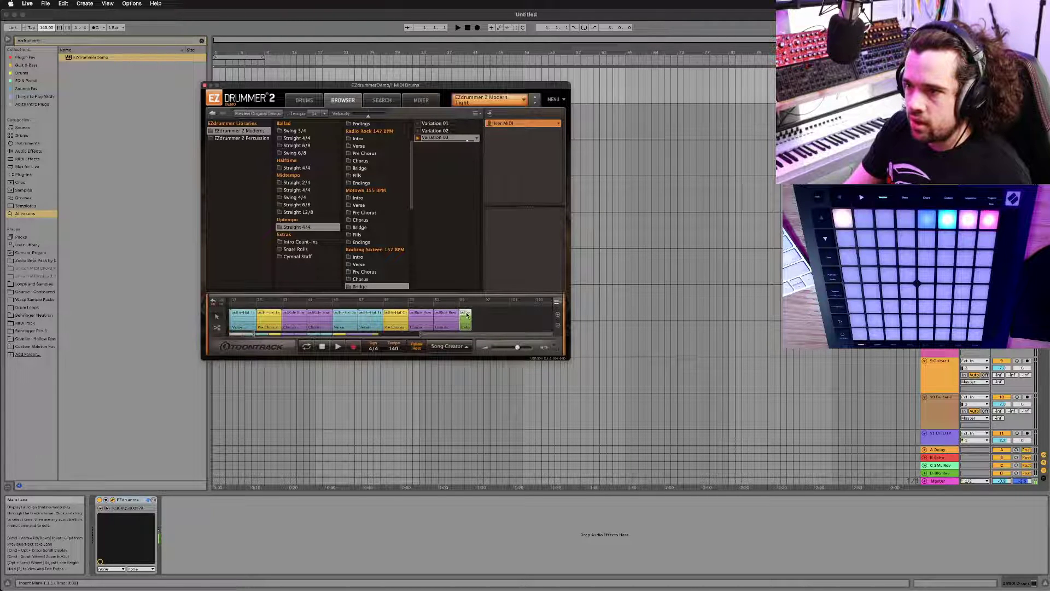
{"action": "left_click_drag", "start_coordinate": [468, 314], "coordinate": [477, 313]}
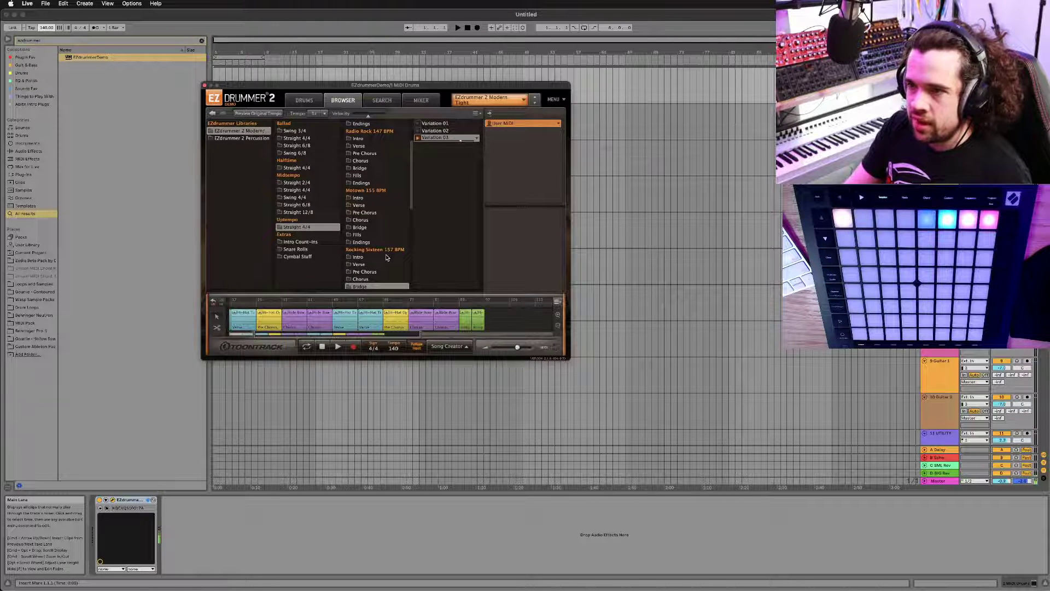
Step: Audition the Rocking Sixteen 157 BPM Fills Variations 04 and 05, place Variation 05 after the bridges, and repeat the bridge-and-fill group once
{"action": "scroll", "coordinate": [389, 258], "scroll_direction": "down", "scroll_amount": 3}
{"action": "left_click", "coordinate": [371, 272]}
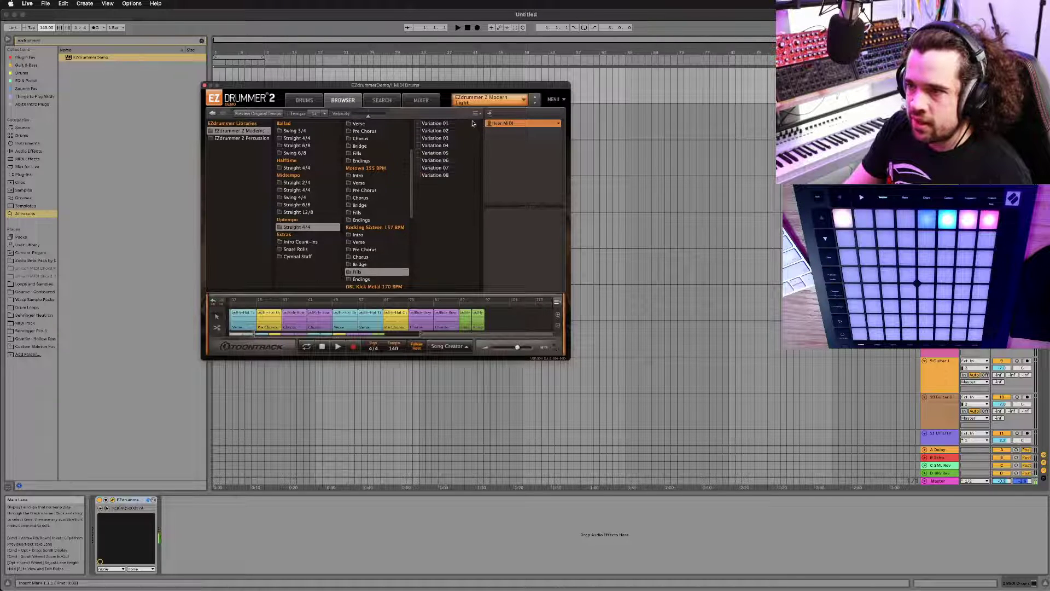
{"action": "left_click", "coordinate": [420, 146]}
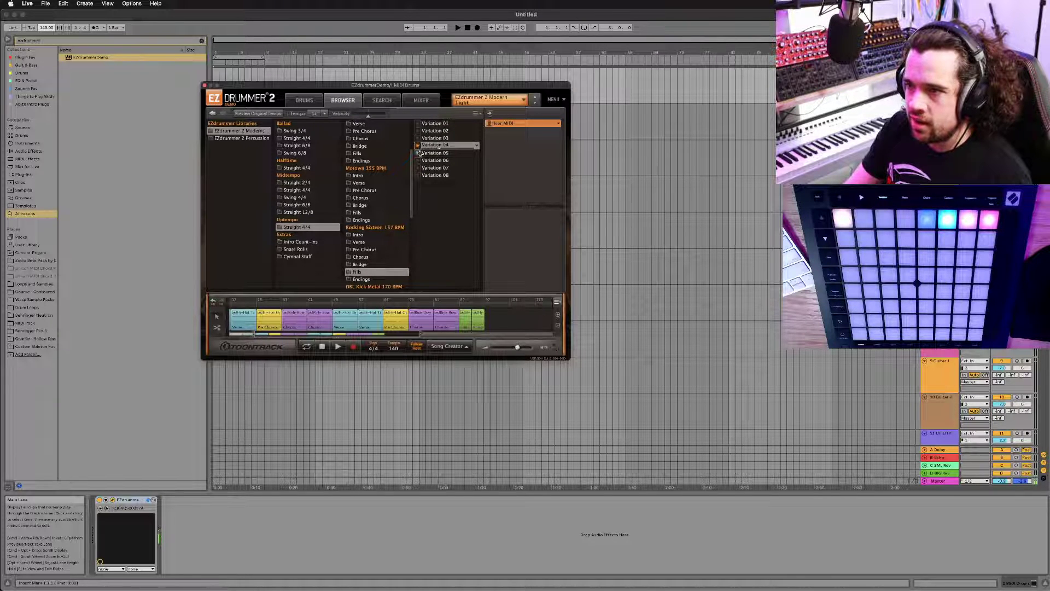
{"action": "left_click", "coordinate": [420, 153]}
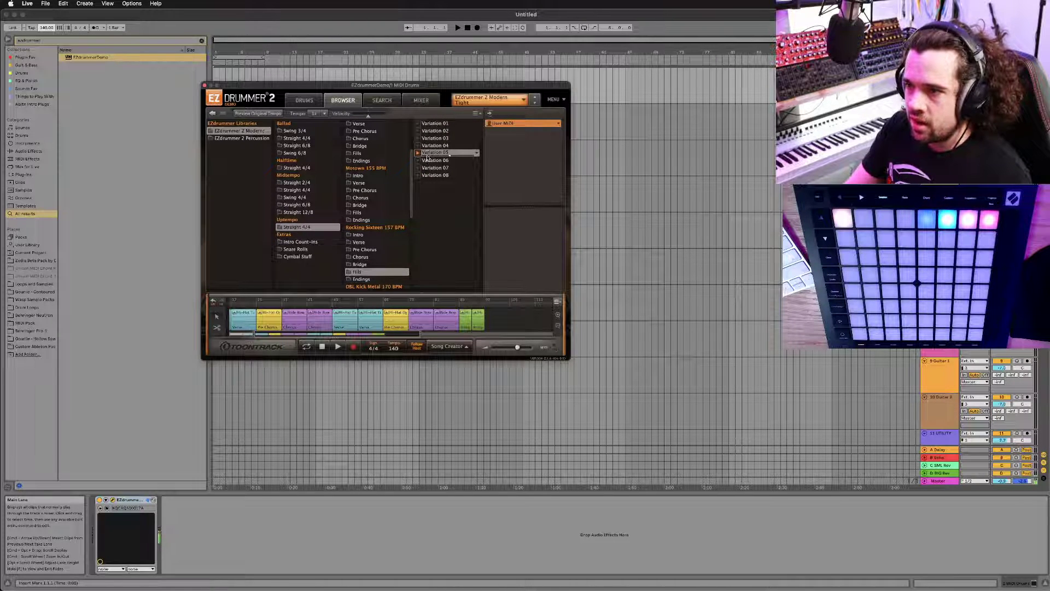
{"action": "left_click_drag", "start_coordinate": [430, 157], "coordinate": [482, 327]}
{"action": "left_click", "coordinate": [477, 321]}
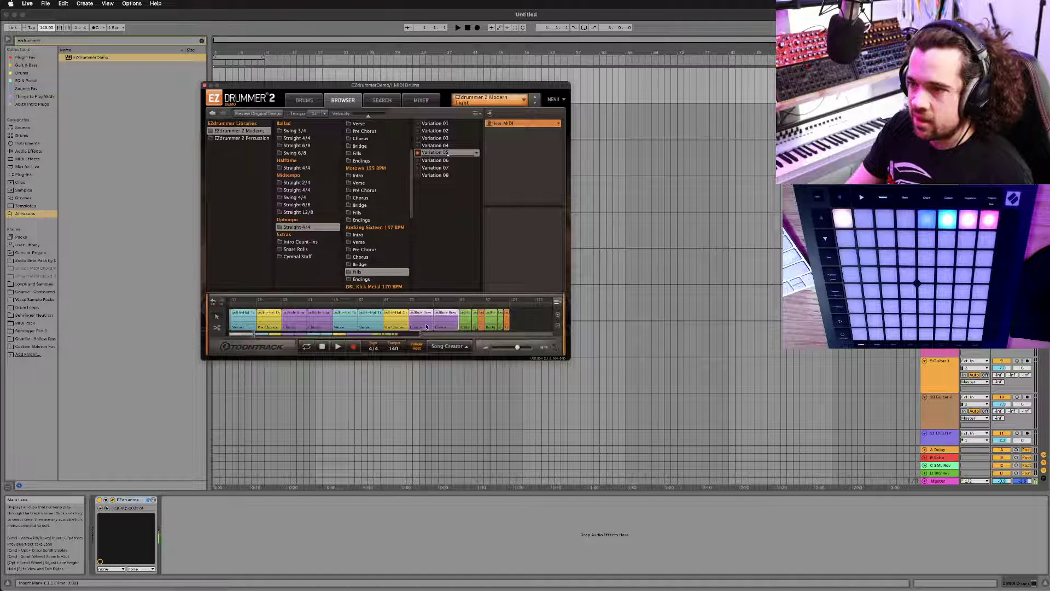
Step: Copy the last pair of chorus blocks to the end of the song track, after the final fill
{"action": "scroll", "coordinate": [437, 326], "scroll_direction": "right", "scroll_amount": 3}
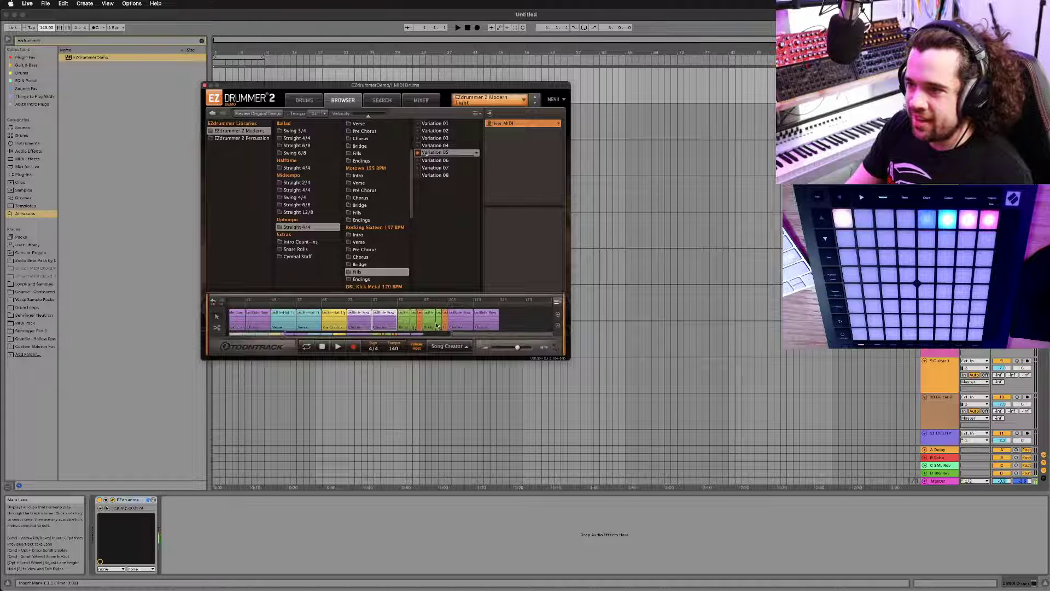
{"action": "scroll", "coordinate": [419, 324], "scroll_direction": "down", "scroll_amount": 3}
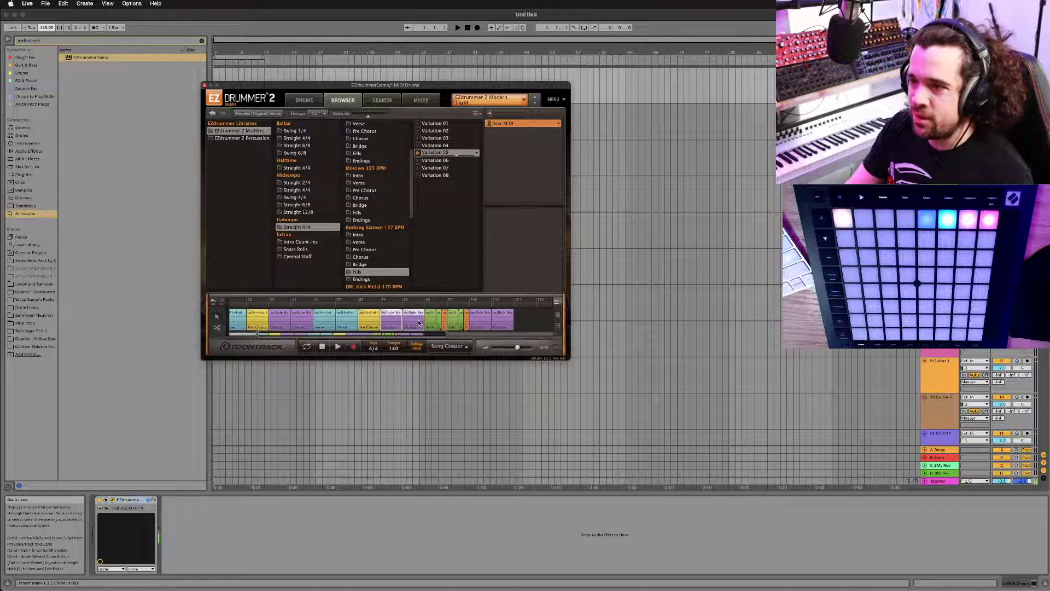
{"action": "scroll", "coordinate": [419, 324], "scroll_direction": "down", "scroll_amount": 2}
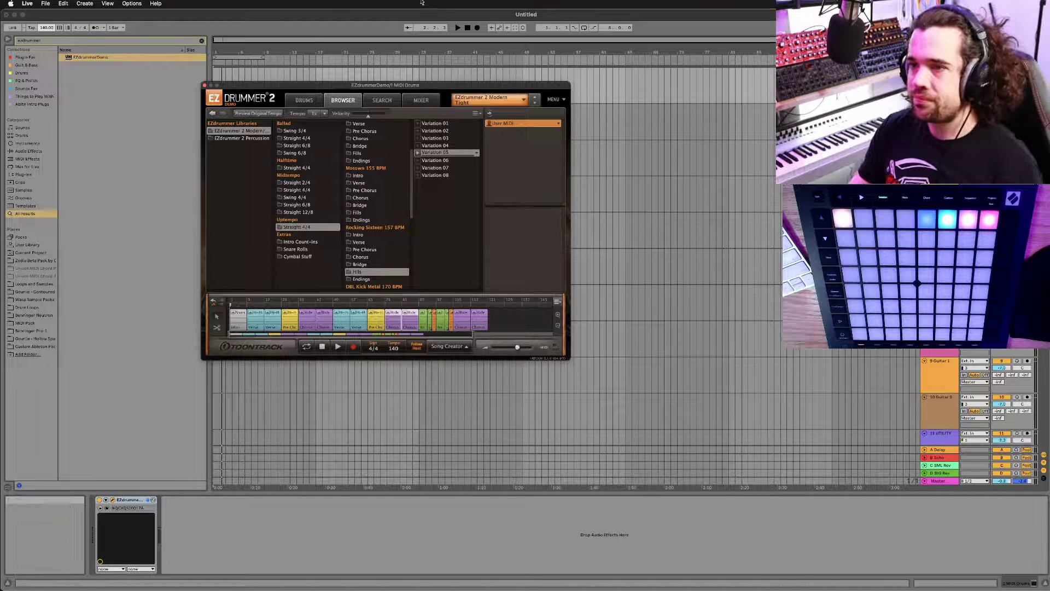
Step: Play the Live arrangement from the start, around bar 50 and around bar 76 to check the EZdrummer song follows, and return to the beginning
{"action": "left_click", "coordinate": [468, 30]}
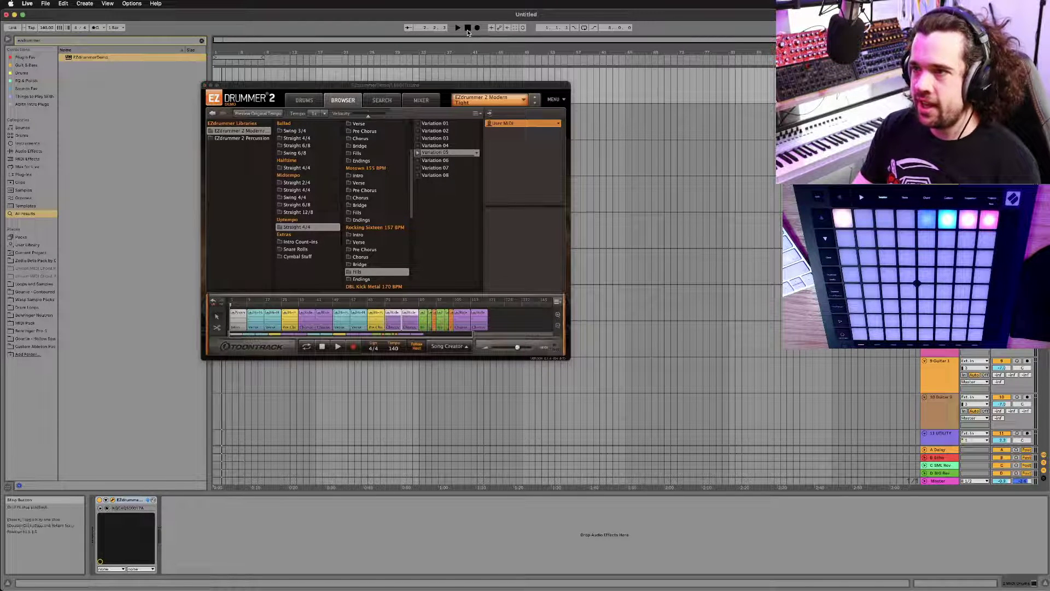
{"action": "key", "text": "space"}
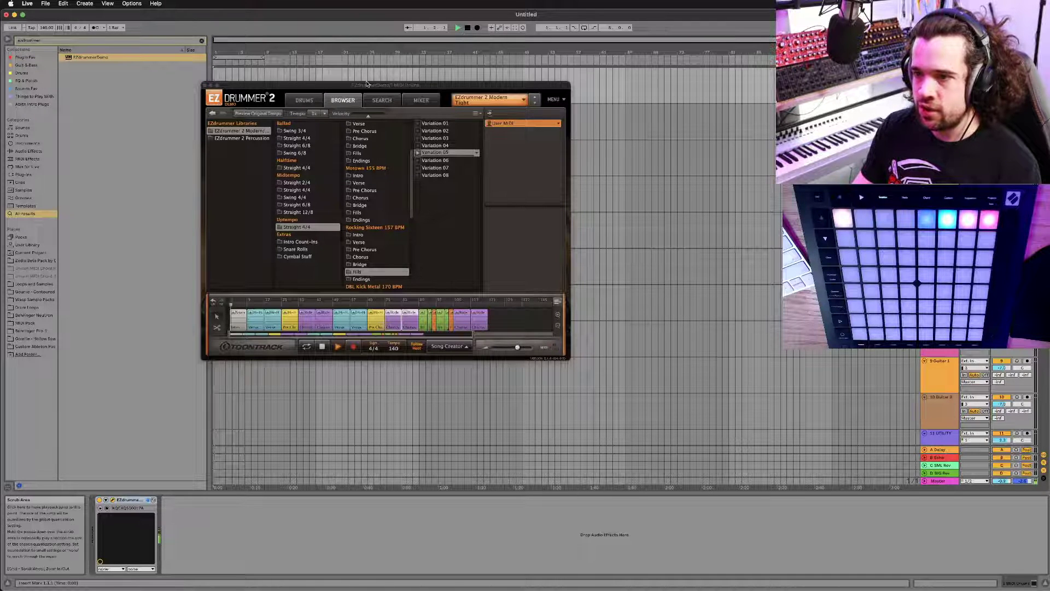
{"action": "left_click", "coordinate": [537, 53]}
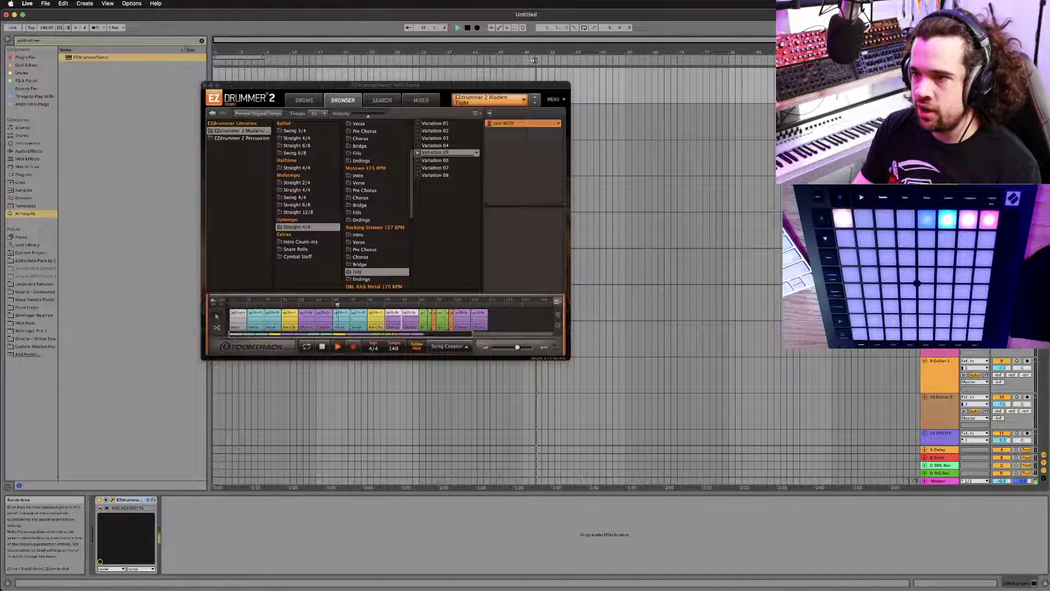
{"action": "left_click", "coordinate": [704, 60]}
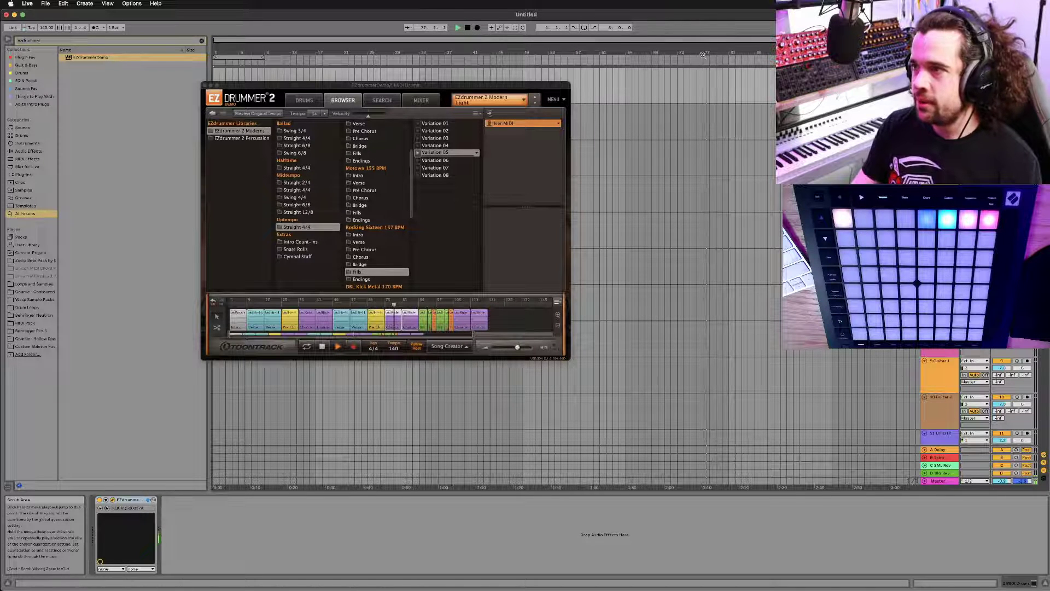
{"action": "left_click", "coordinate": [468, 28]}
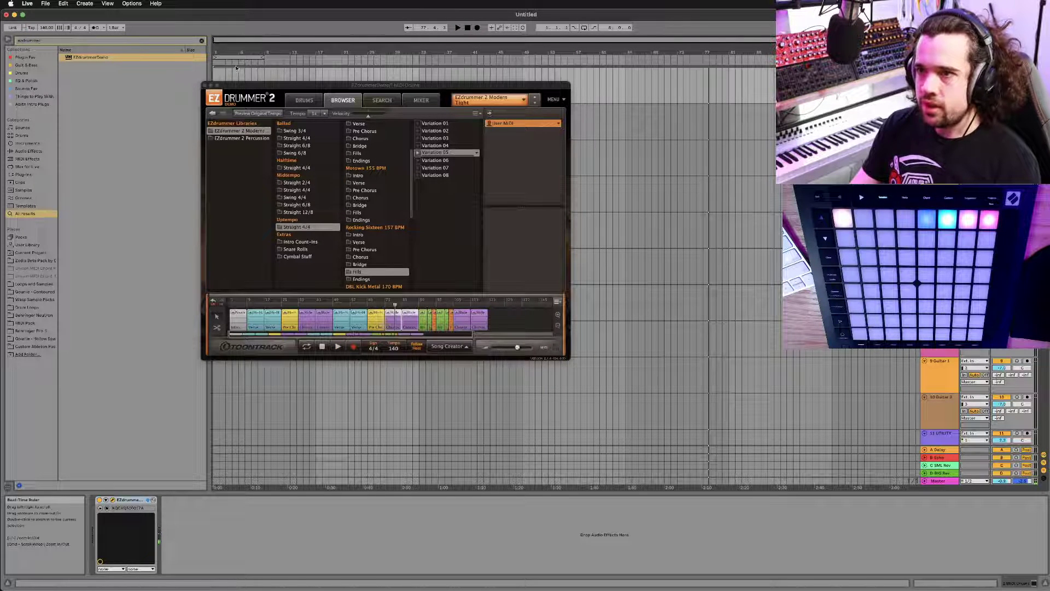
{"action": "left_click", "coordinate": [471, 29]}
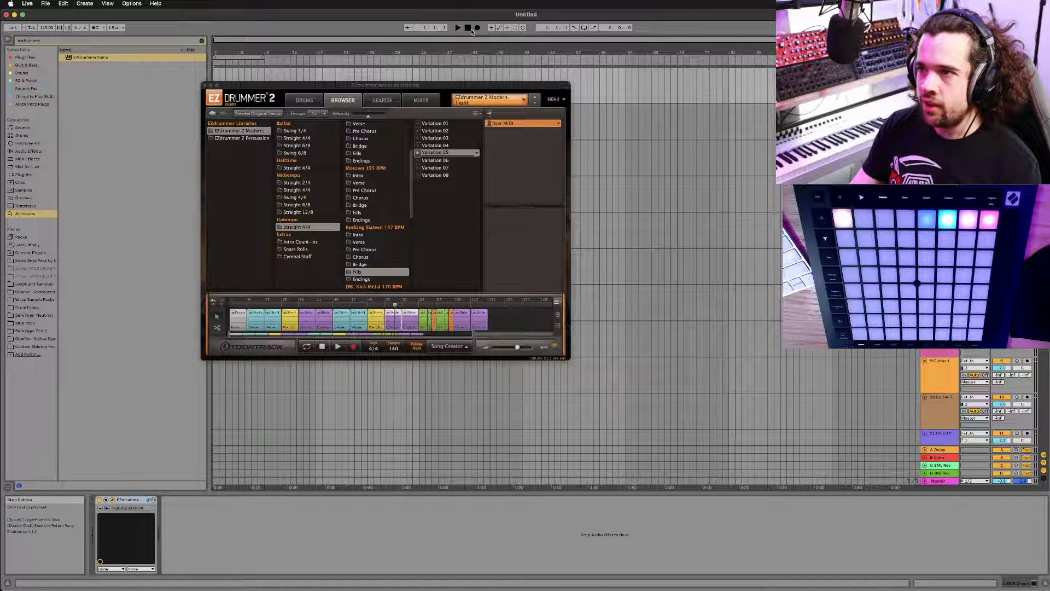
{"action": "right_click", "coordinate": [216, 54]}
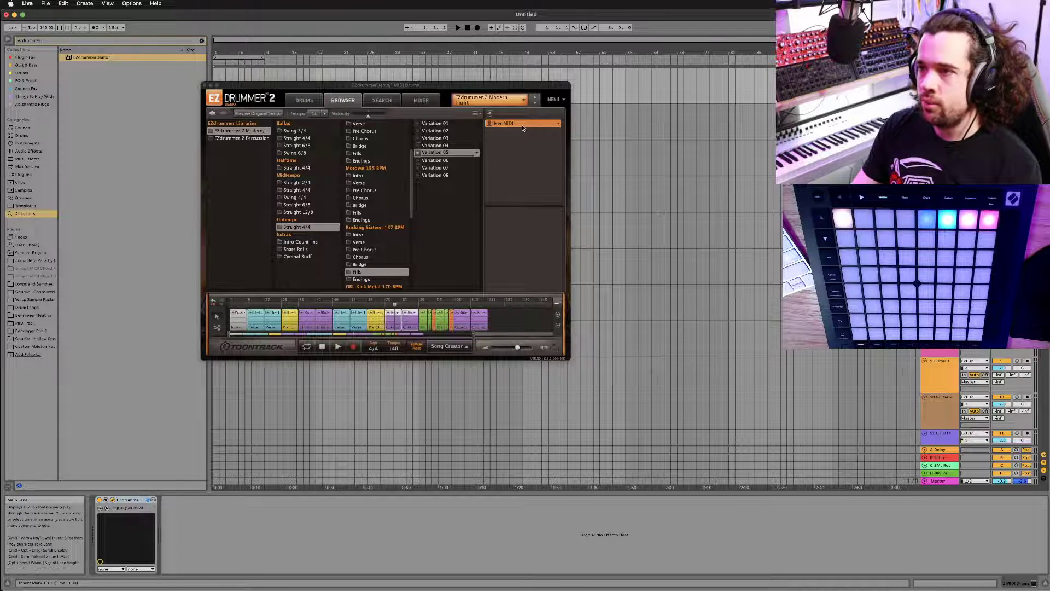
Step: Save the Live Set as "20220405 Drummer Start" in the "2 - Splurges" folder
{"action": "key", "text": "super+s"}
{"action": "left_click", "coordinate": [564, 128]}
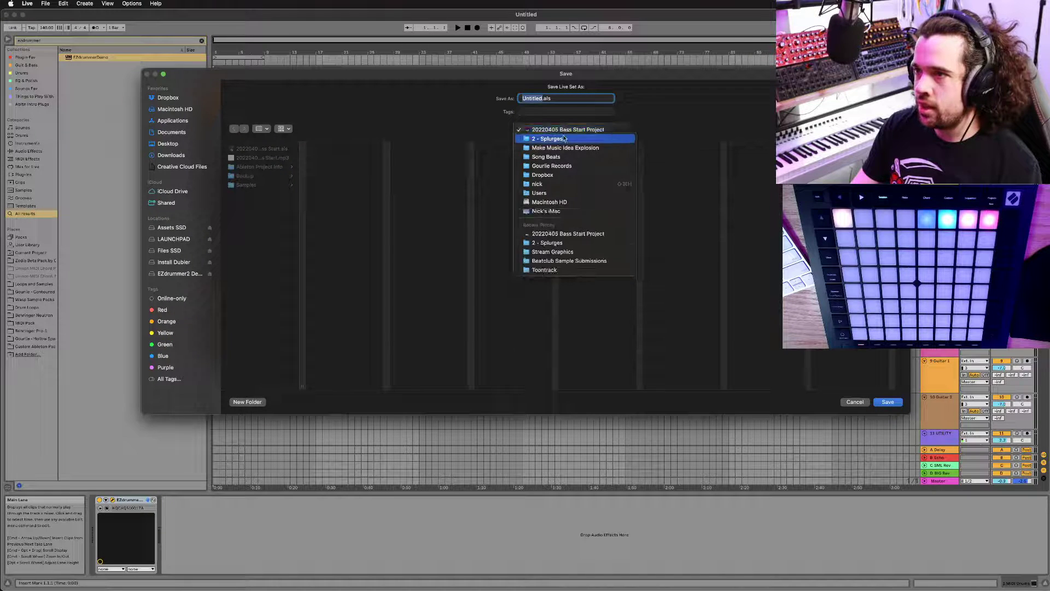
{"action": "left_click", "coordinate": [552, 137]}
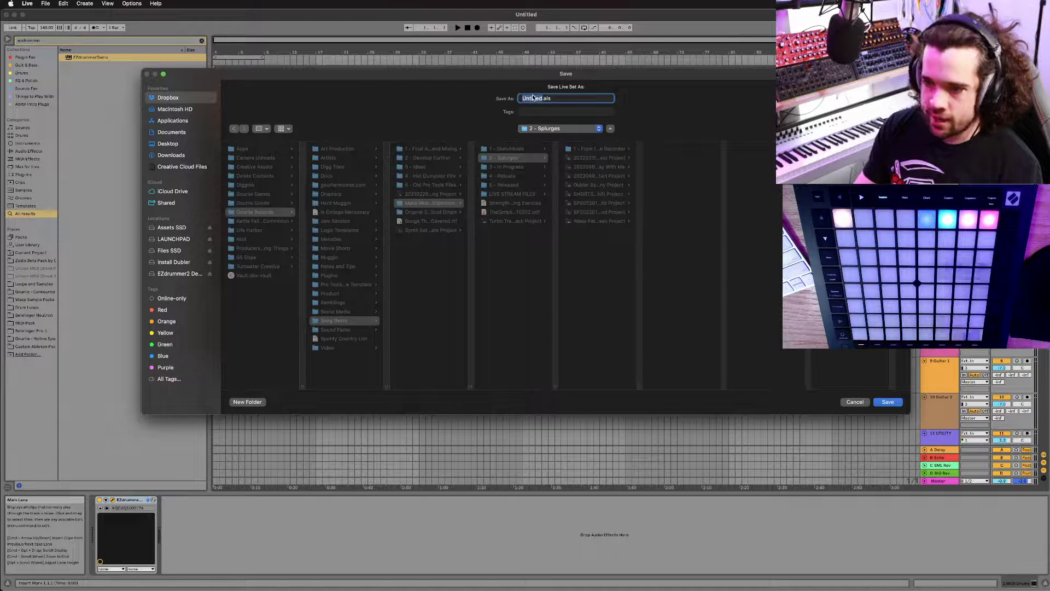
{"action": "type", "text": "2022"}
{"action": "type", "text": "0405 Dru"}
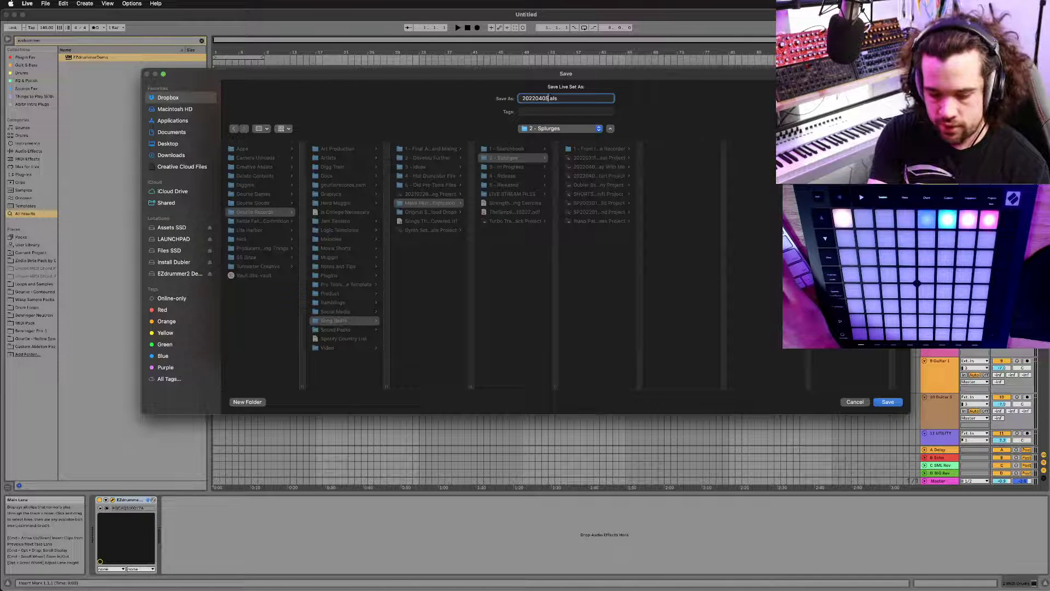
{"action": "type", "text": "m Grooves"}
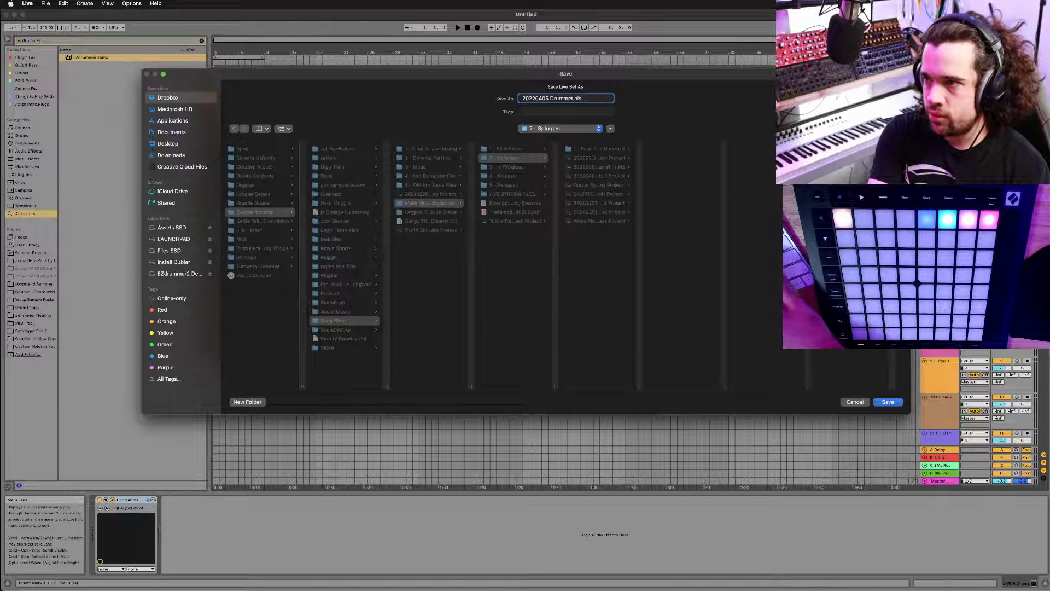
{"action": "key", "text": "Return"}
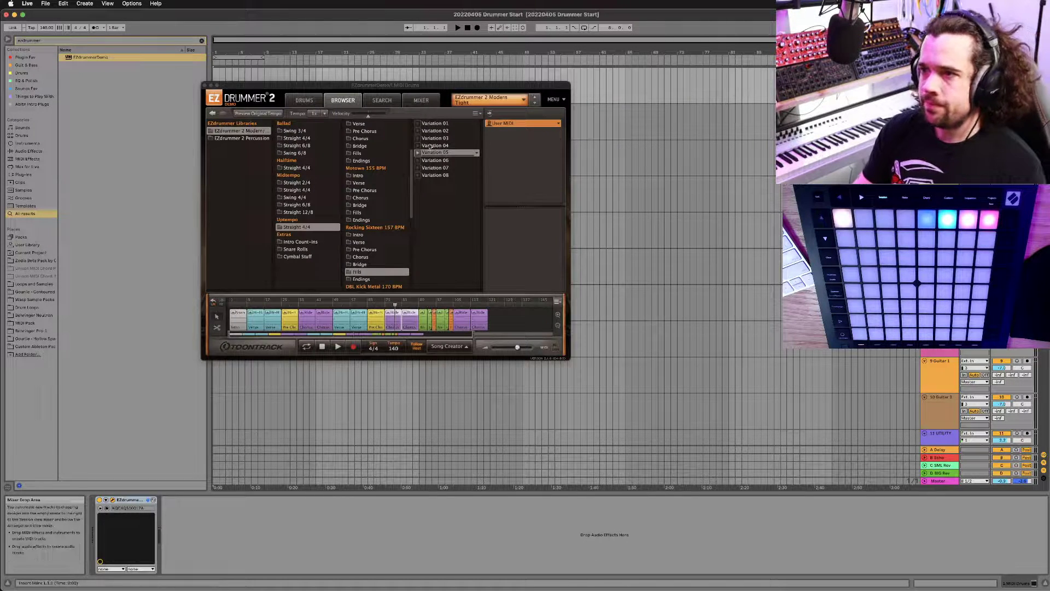
Step: Place the entire EZdrummer song as a MIDI clip at the start of the drums track and split it at bar 9
{"action": "left_click_drag", "start_coordinate": [412, 84], "coordinate": [533, 112]}
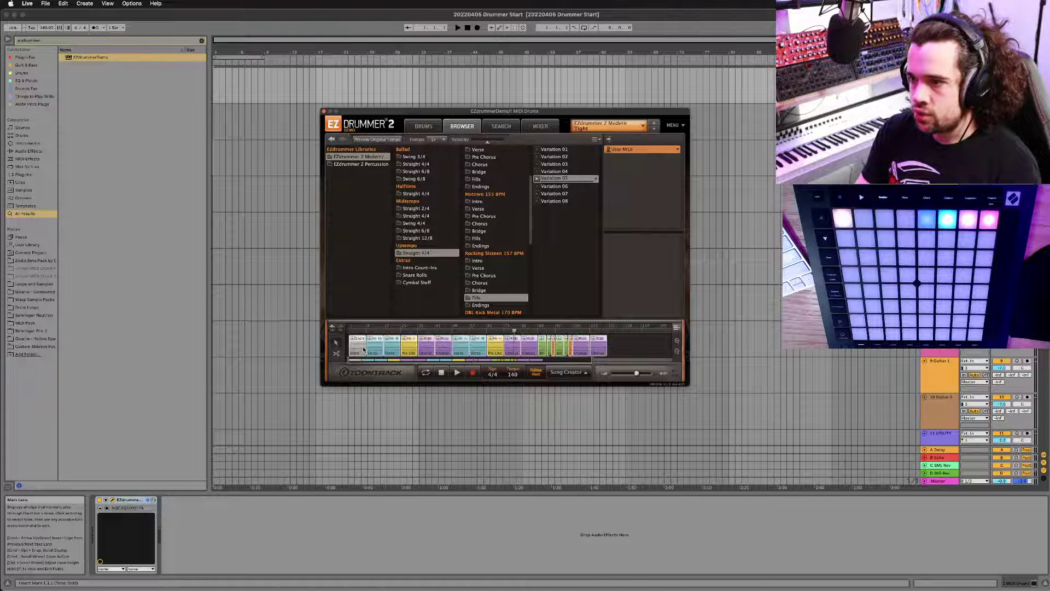
{"action": "left_click_drag", "start_coordinate": [592, 348], "coordinate": [215, 82]}
{"action": "left_click", "coordinate": [270, 94]}
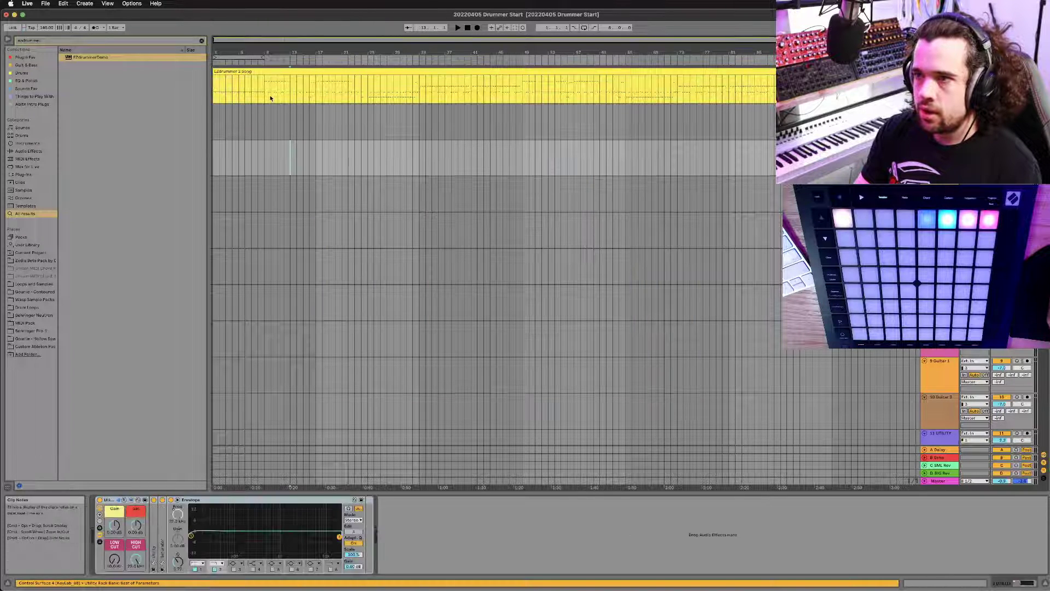
{"action": "key", "text": "shift+Tab"}
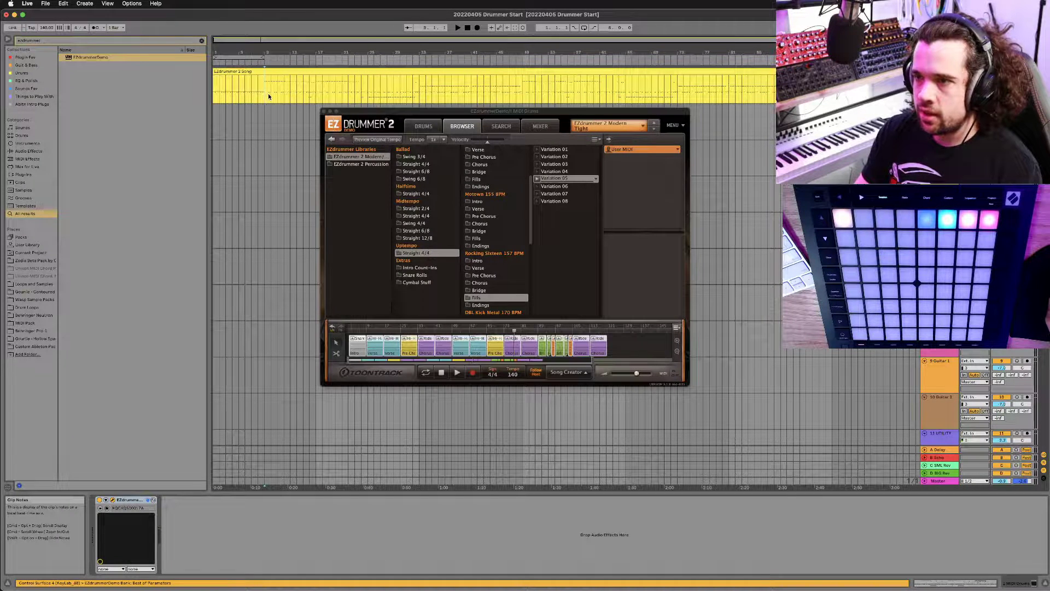
{"action": "key", "text": "super+e"}
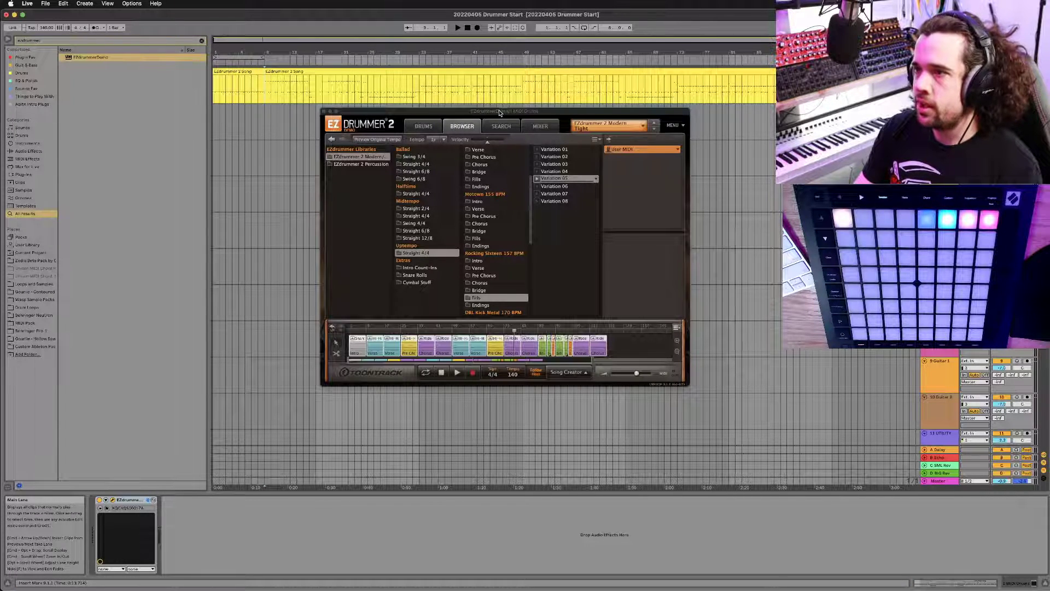
Step: Move the EZdrummer window clear of the clips and play the drum arrangement from the beginning
{"action": "left_click_drag", "start_coordinate": [499, 112], "coordinate": [666, 149]}
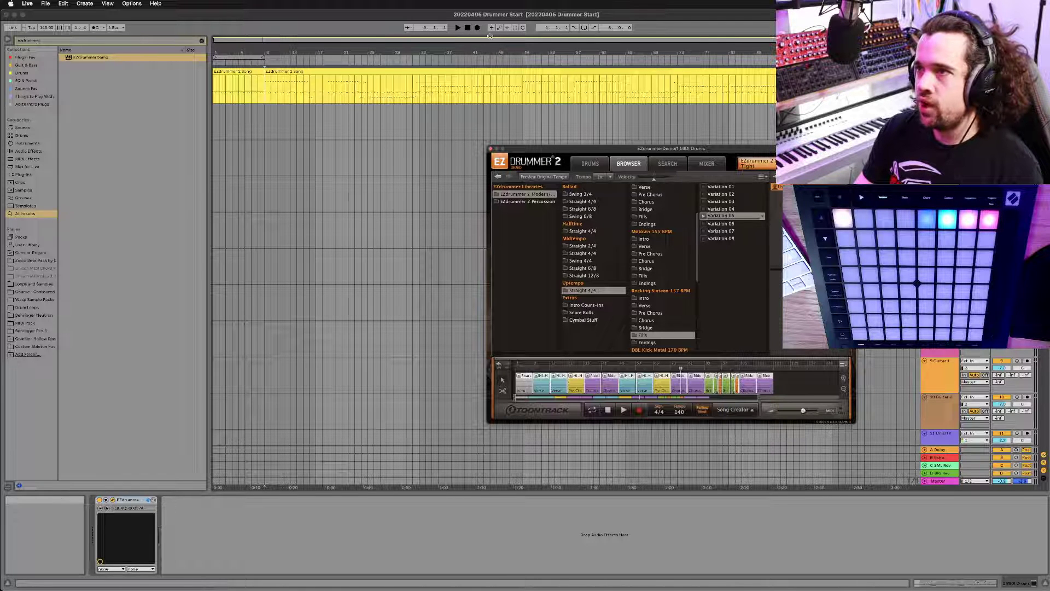
{"action": "left_click", "coordinate": [469, 28]}
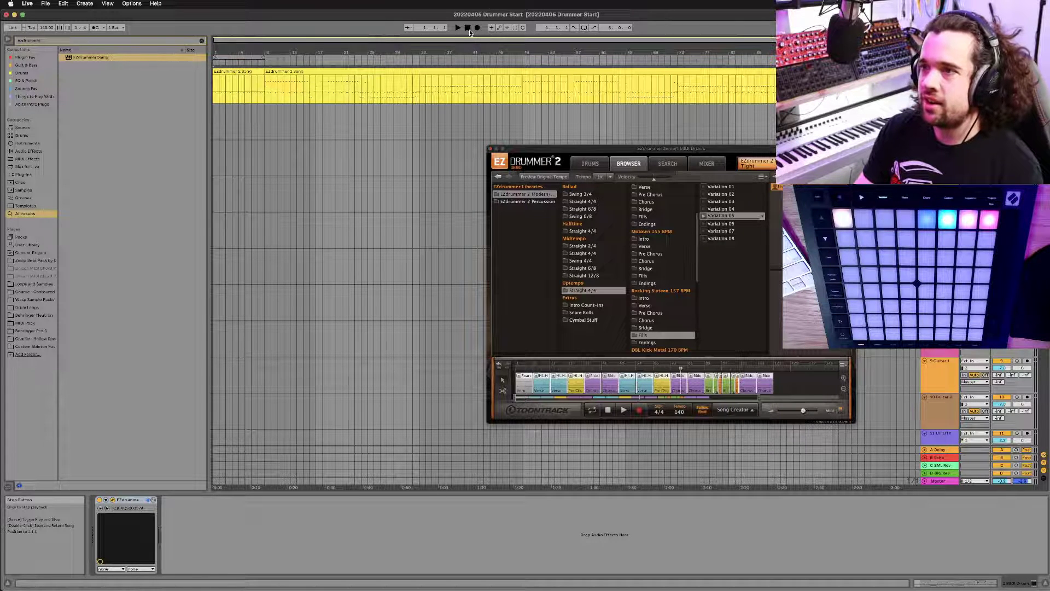
{"action": "key", "text": "space"}
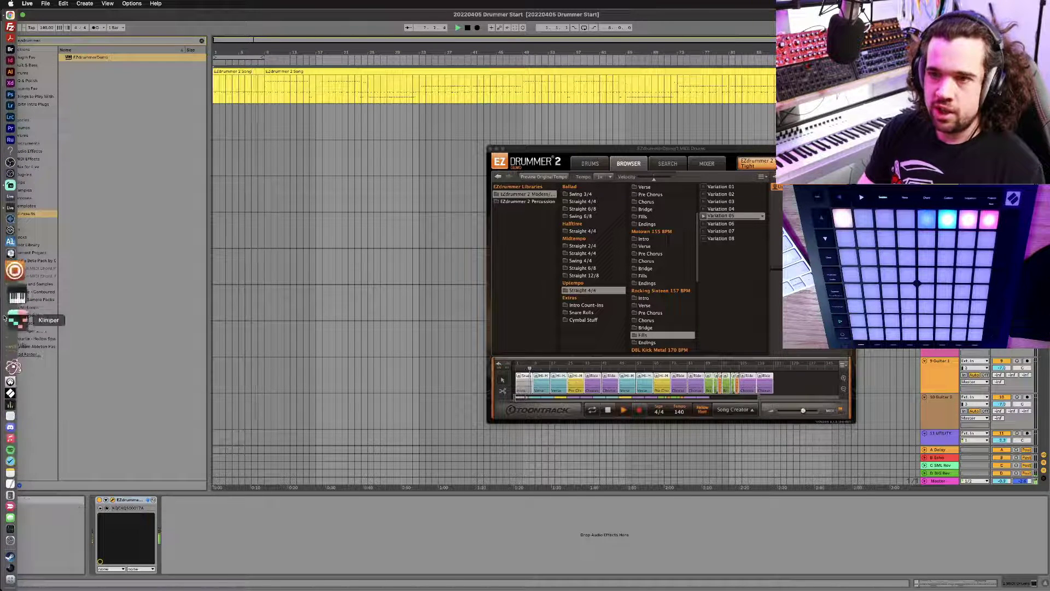
Step: Switch to Dubler 2 and load the "Me Singing LAB" profile
{"action": "left_click", "coordinate": [13, 265]}
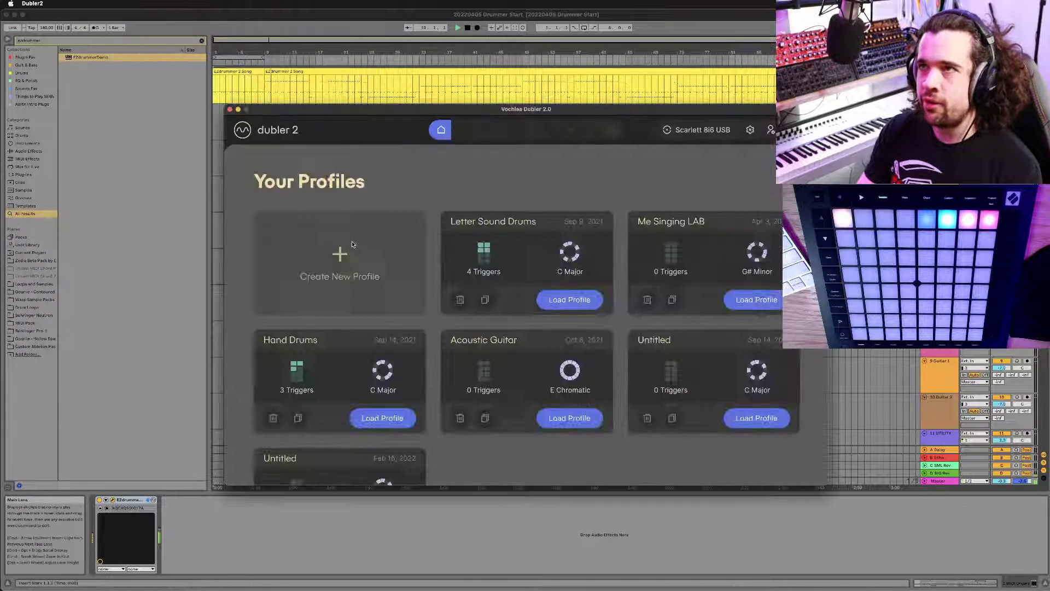
{"action": "left_click_drag", "start_coordinate": [453, 109], "coordinate": [525, 97]}
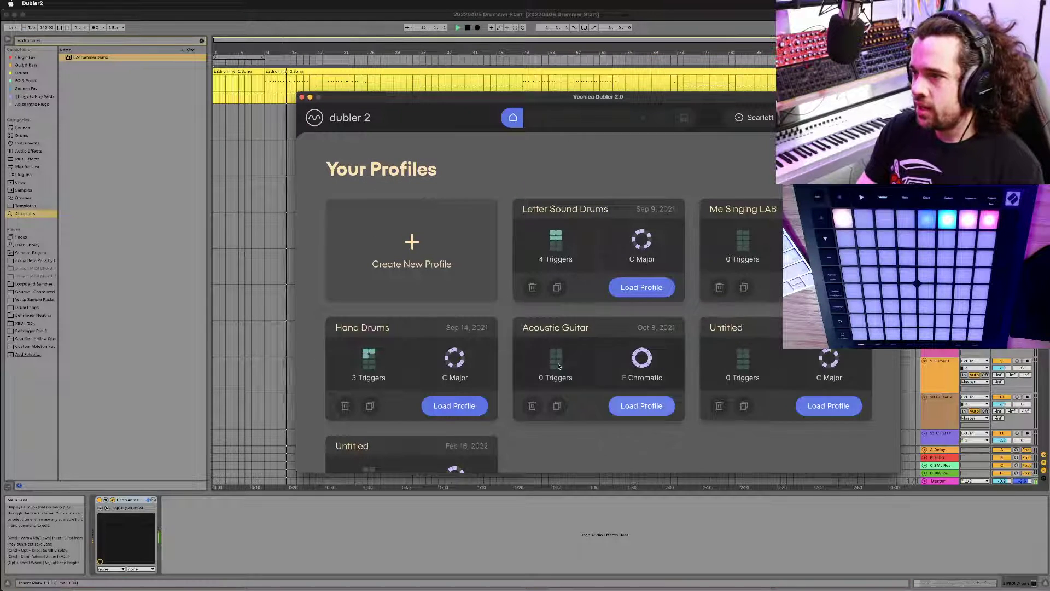
{"action": "left_click_drag", "start_coordinate": [598, 101], "coordinate": [403, 89]}
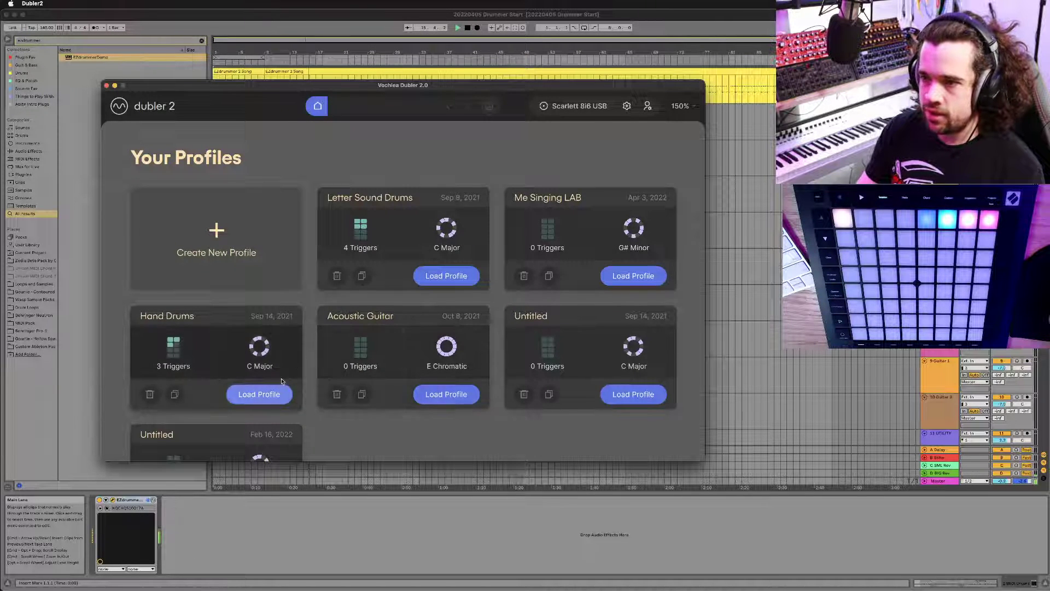
{"action": "scroll", "coordinate": [306, 383], "scroll_direction": "down", "scroll_amount": 3}
{"action": "scroll", "coordinate": [361, 329], "scroll_direction": "up", "scroll_amount": 3}
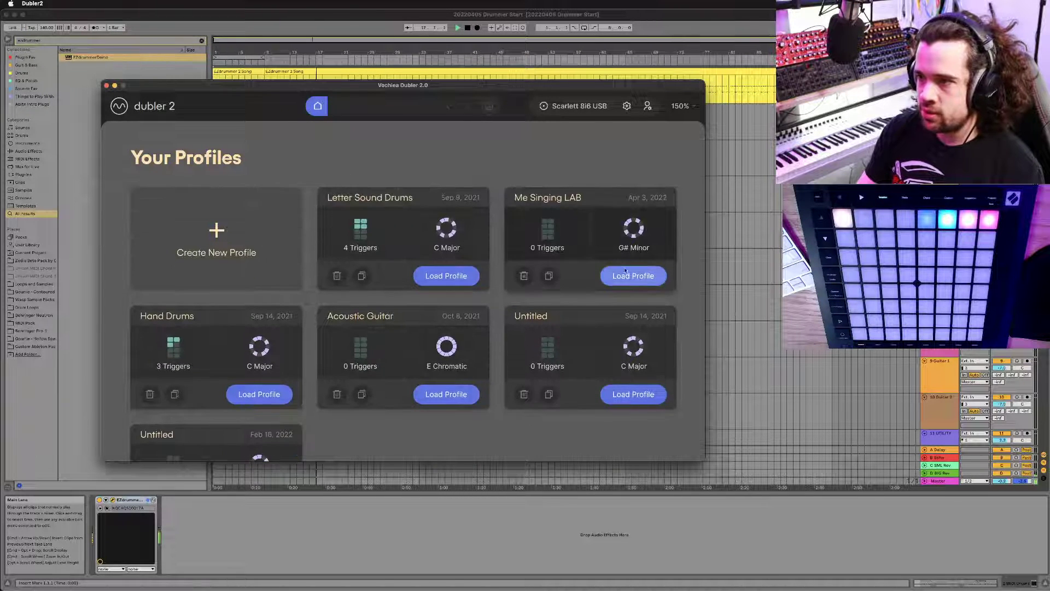
{"action": "left_click", "coordinate": [648, 282]}
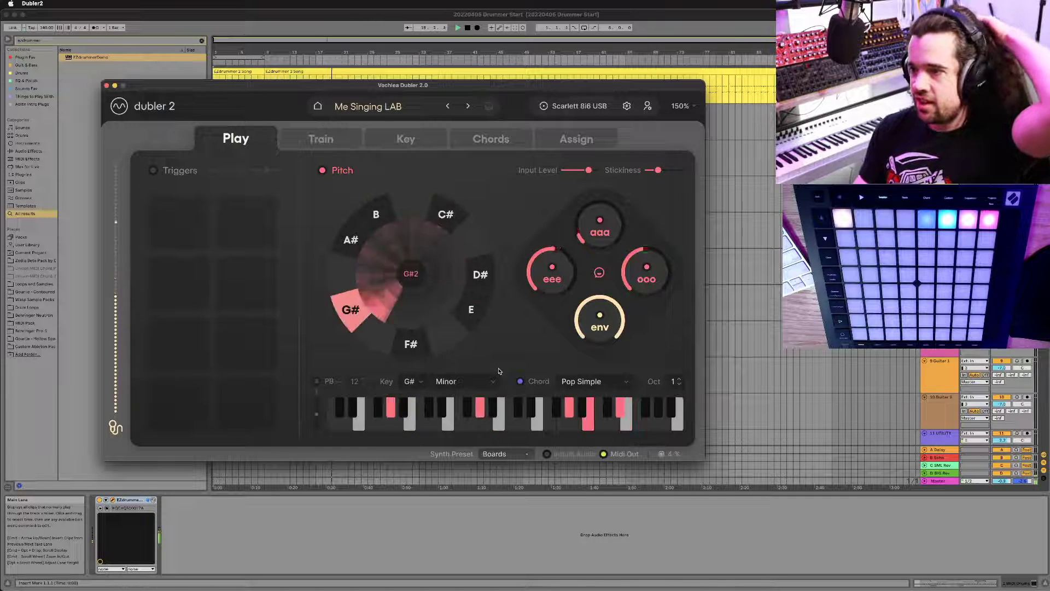
Step: Set the Dubler profile's scale to Major and its chord type to Triads
{"action": "left_click", "coordinate": [446, 387]}
{"action": "left_click", "coordinate": [474, 161]}
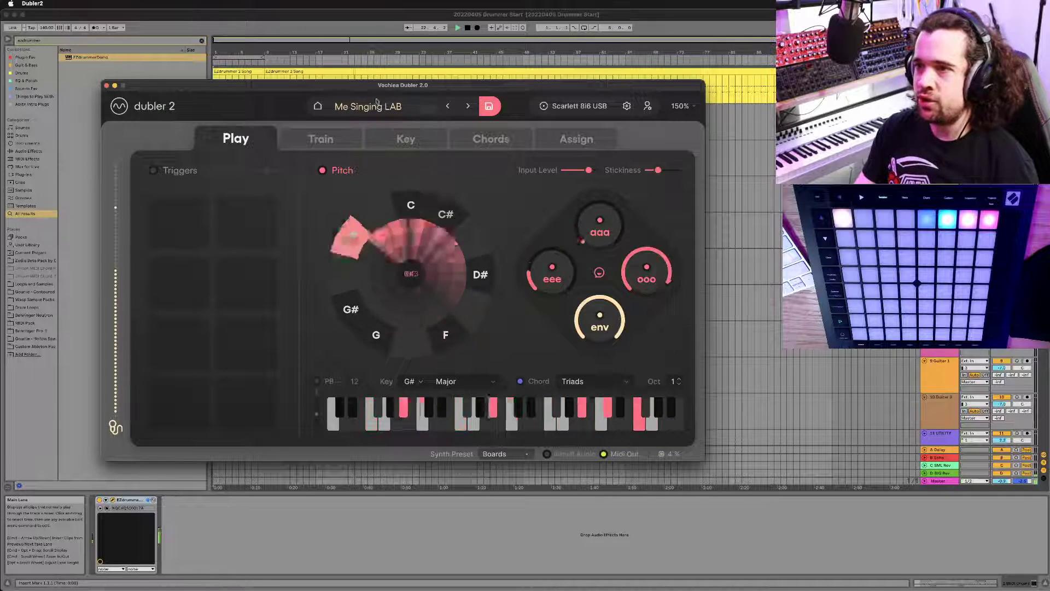
{"action": "left_click_drag", "start_coordinate": [377, 85], "coordinate": [407, 106]}
Step: Return to Live, arm the track holding Analog Lab V and open that instrument's window
{"action": "left_click", "coordinate": [1027, 252]}
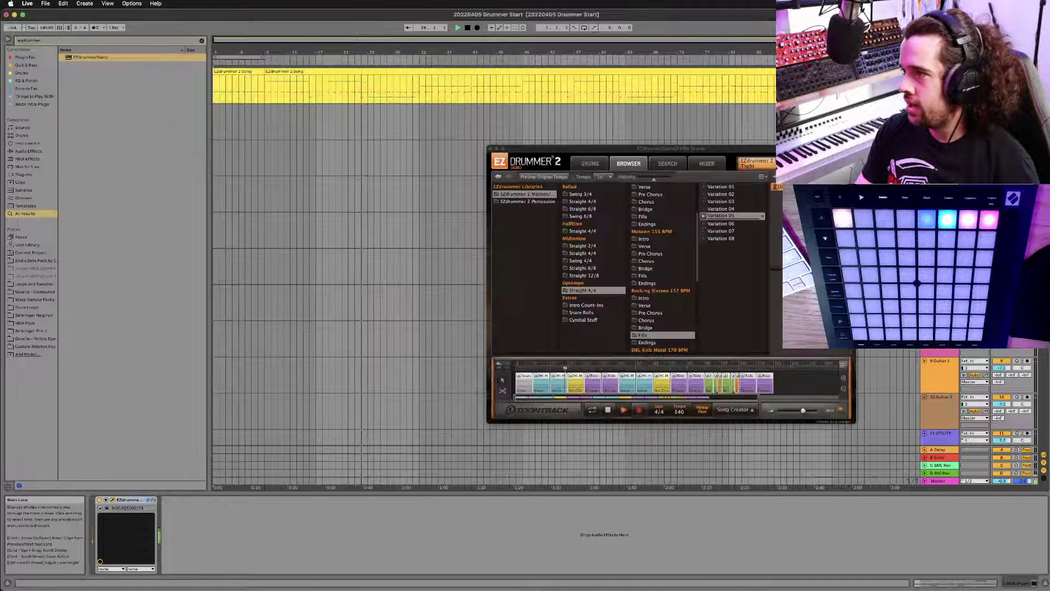
{"action": "left_click", "coordinate": [1028, 253]}
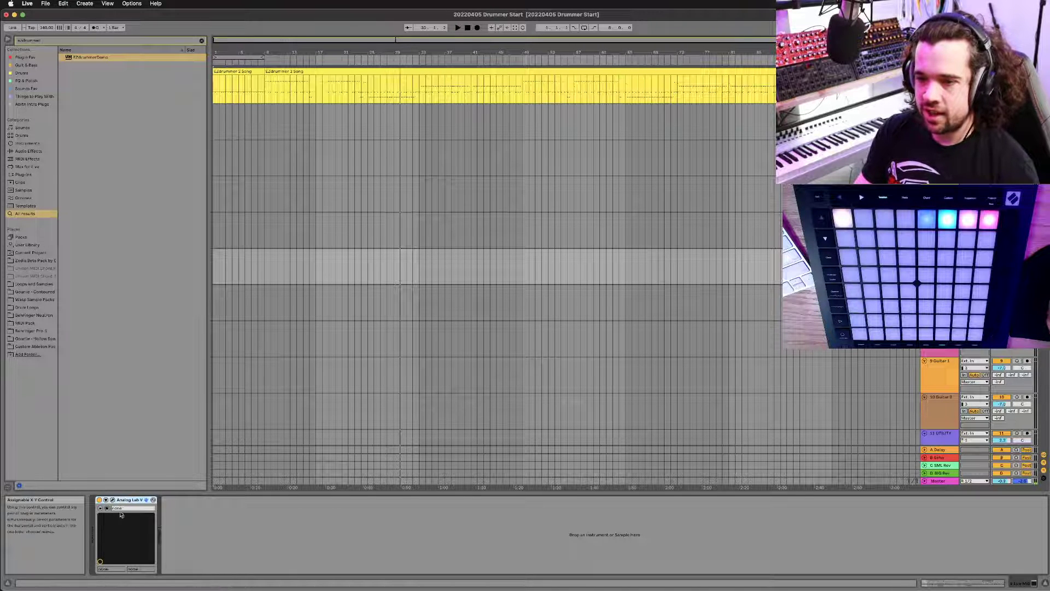
{"action": "left_click", "coordinate": [127, 501]}
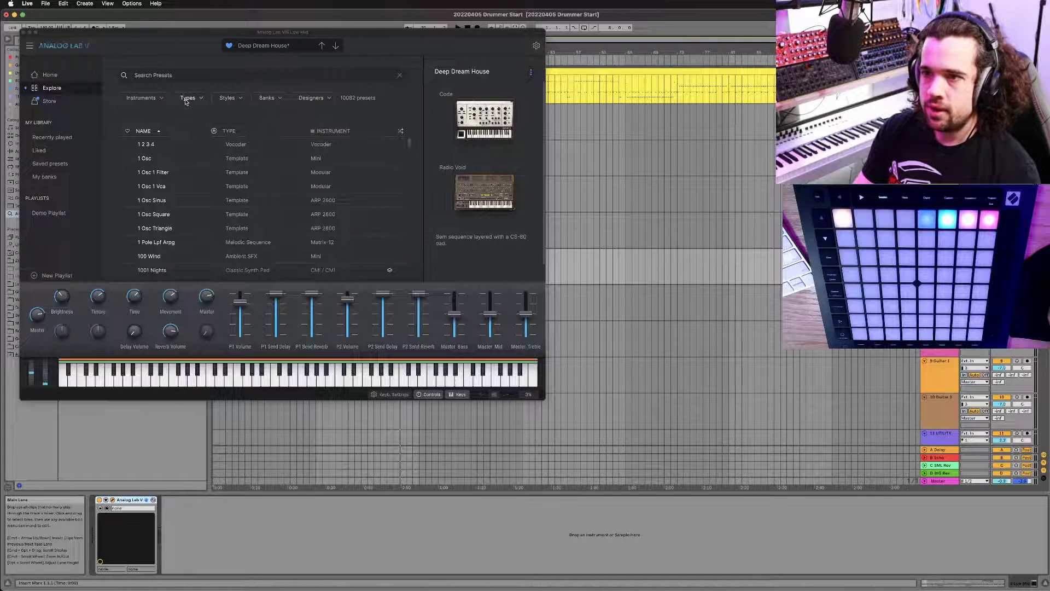
Step: Filter the Analog Lab V presets by the Keys type and the Chord characteristic
{"action": "left_click", "coordinate": [186, 98]}
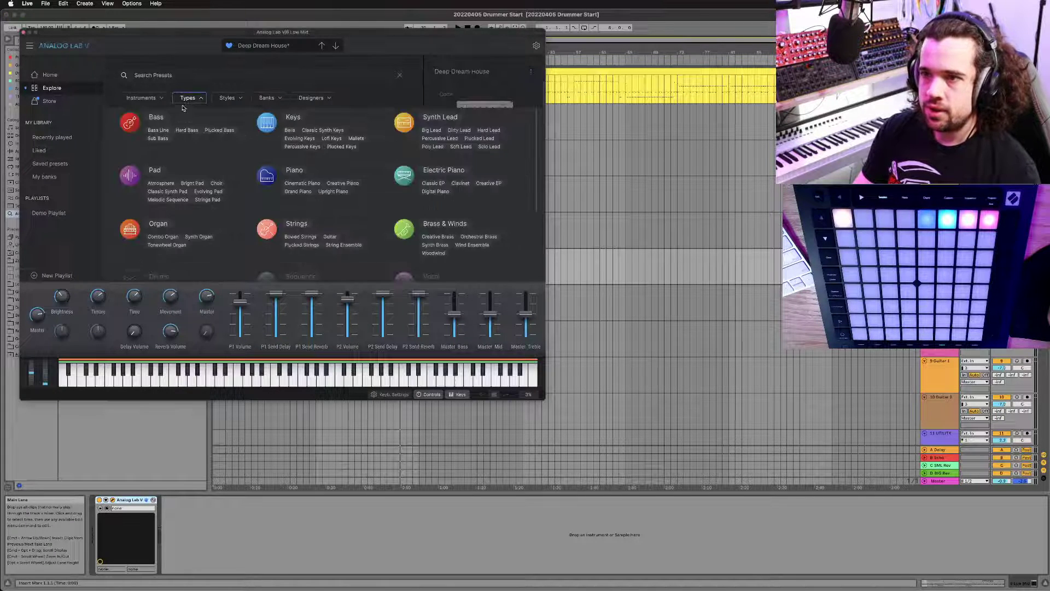
{"action": "left_click", "coordinate": [292, 118]}
{"action": "left_click", "coordinate": [193, 98]}
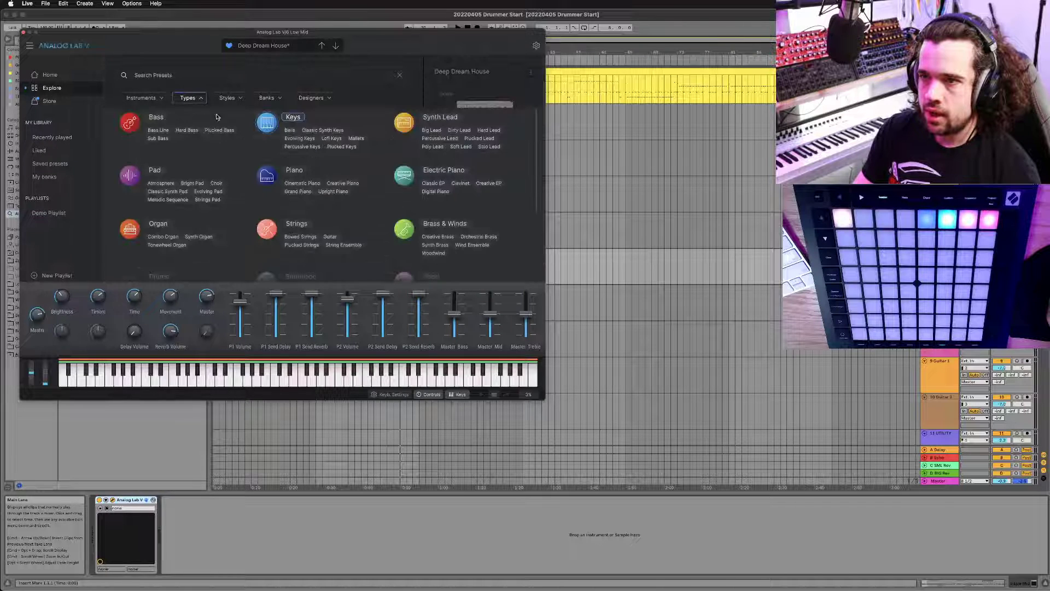
{"action": "left_click", "coordinate": [226, 99]}
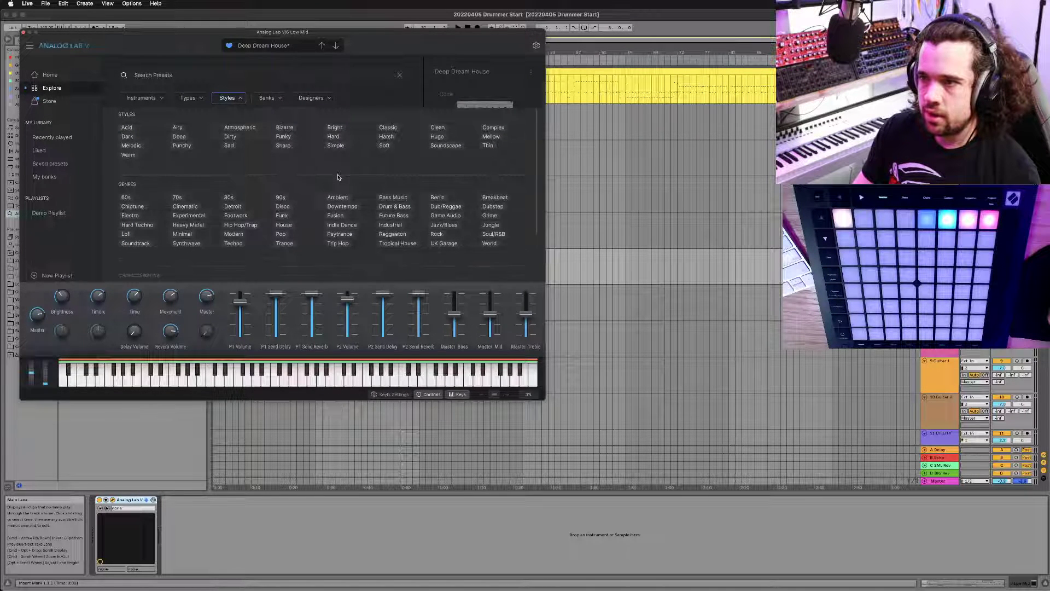
{"action": "scroll", "coordinate": [338, 180], "scroll_direction": "down", "scroll_amount": 1}
{"action": "scroll", "coordinate": [337, 177], "scroll_direction": "down", "scroll_amount": 2}
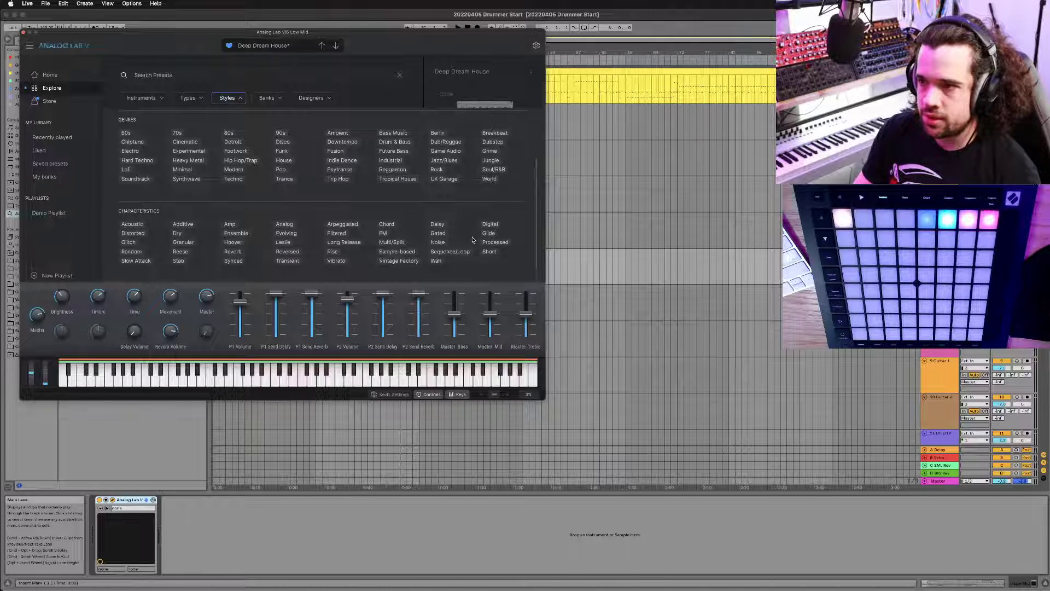
{"action": "left_click", "coordinate": [385, 226]}
{"action": "left_click", "coordinate": [377, 97]}
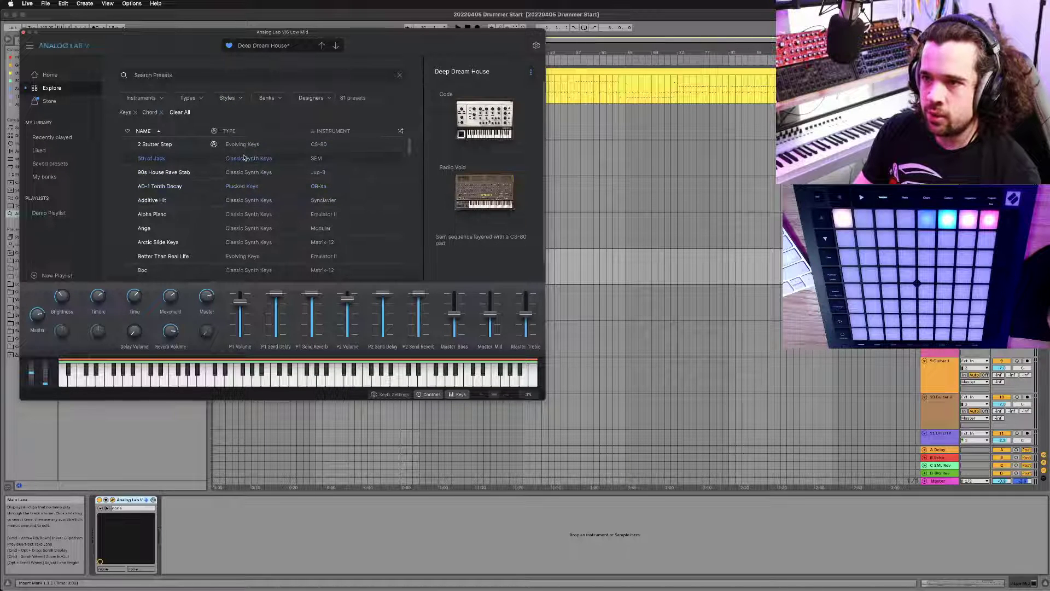
Step: Audition the AD-1 Tenth Decay, Arctic Slide Keys and Alpha Piano presets and close the Analog Lab V window
{"action": "scroll", "coordinate": [293, 170], "scroll_direction": "down", "scroll_amount": 1}
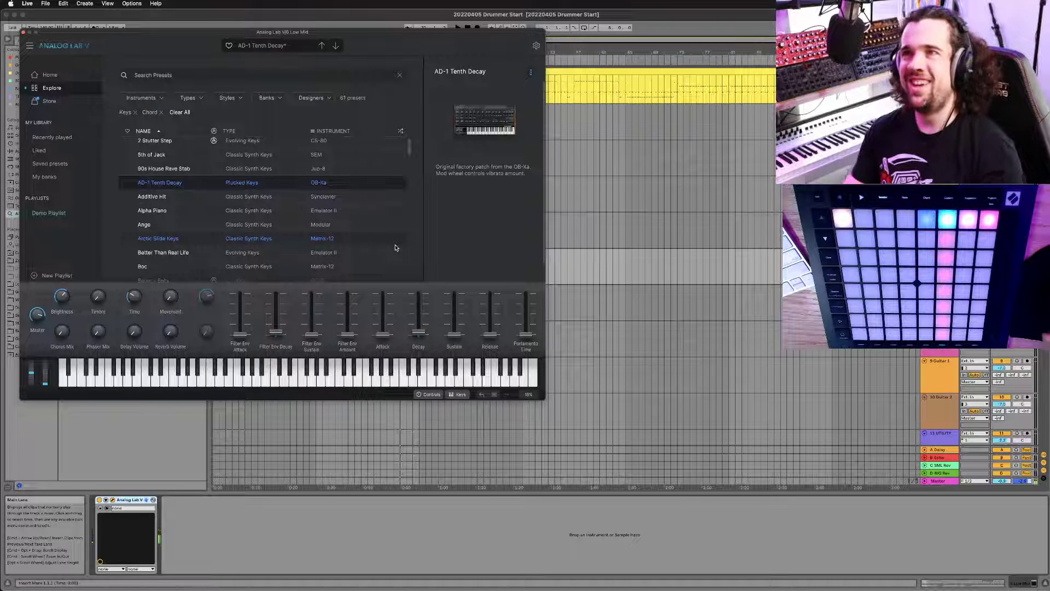
{"action": "left_click", "coordinate": [185, 245]}
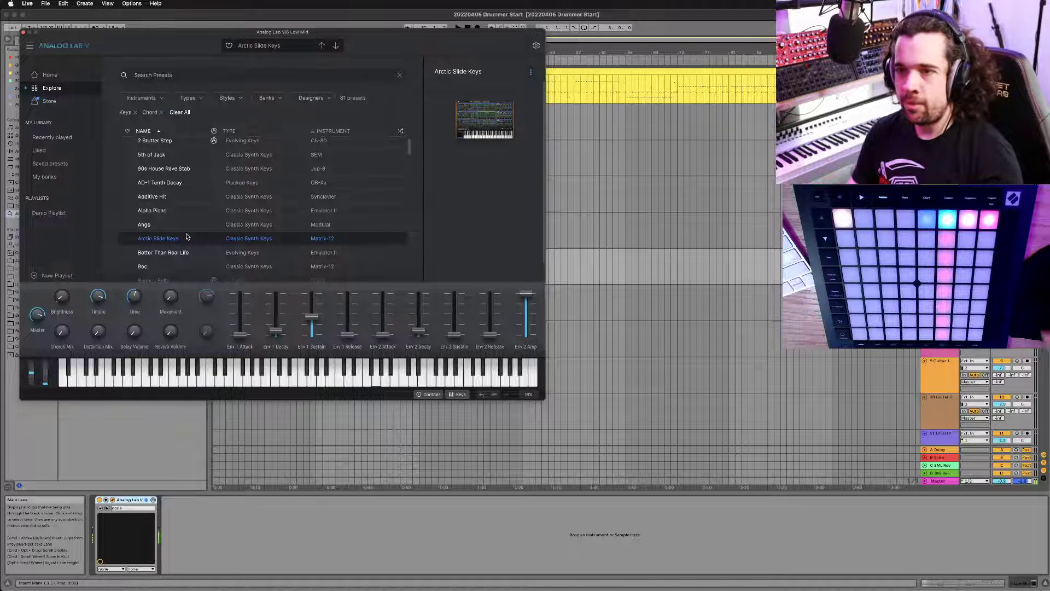
{"action": "left_click", "coordinate": [178, 208]}
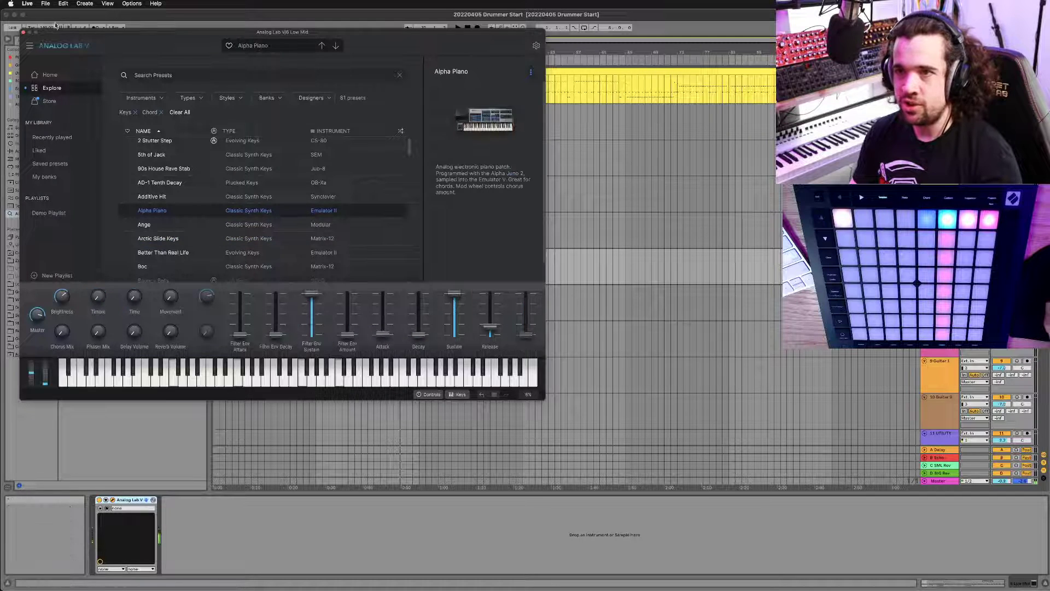
{"action": "left_click", "coordinate": [23, 33]}
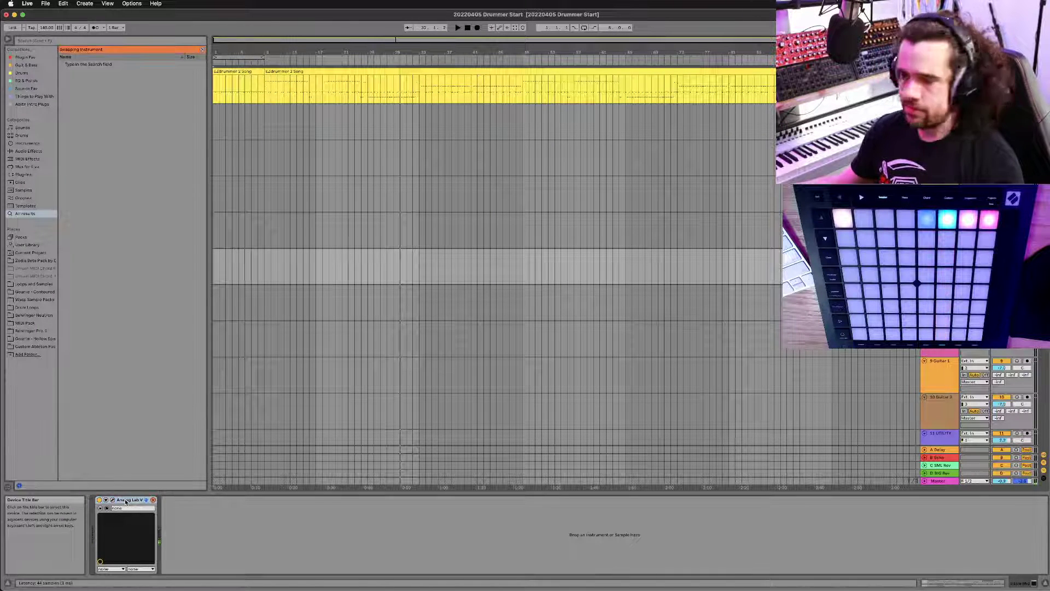
Step: Hot-swap the Analog Lab V device for Addictive Keys and dismiss the swap
{"action": "key", "text": "q"}
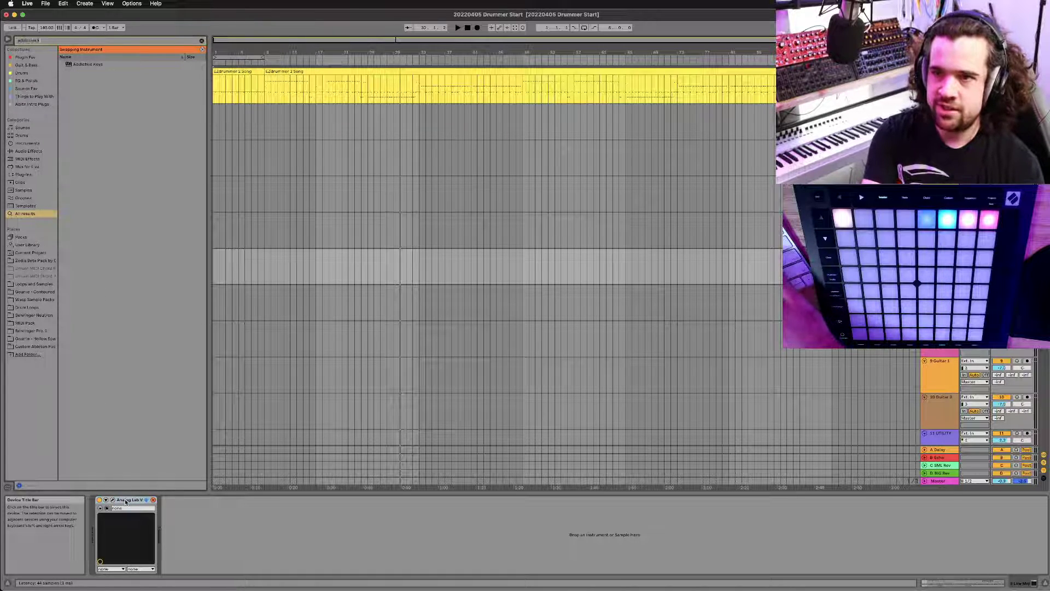
{"action": "type", "text": "ve k"}
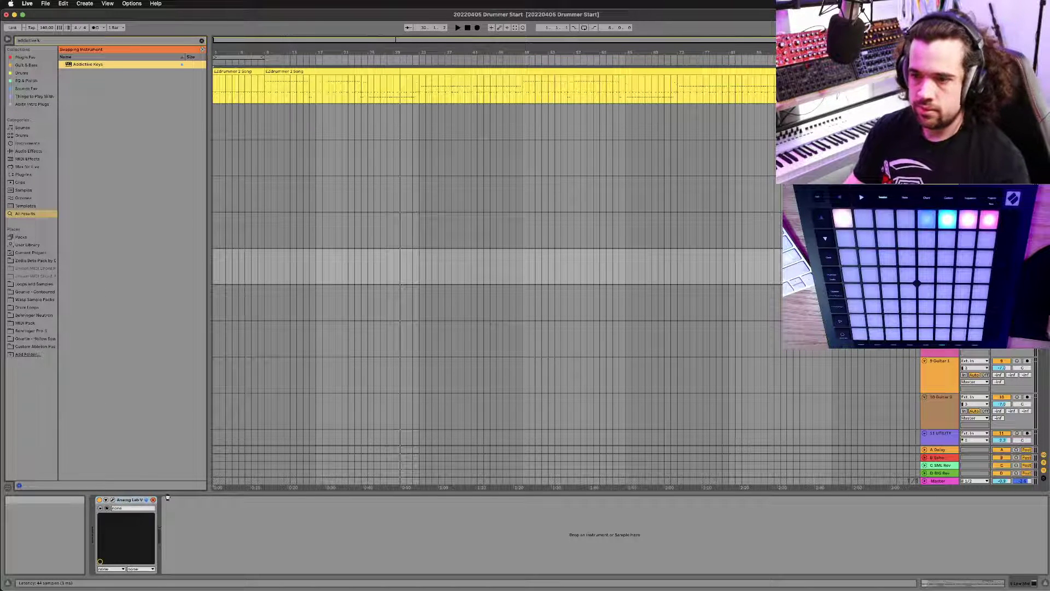
{"action": "key", "text": "Return"}
{"action": "left_click_drag", "start_coordinate": [201, 38], "coordinate": [301, 173]}
Step: Open EZdrummer 2 on the MIDI drum track, show the drum kit, load the Small Room preset and start playback
{"action": "left_click", "coordinate": [936, 77]}
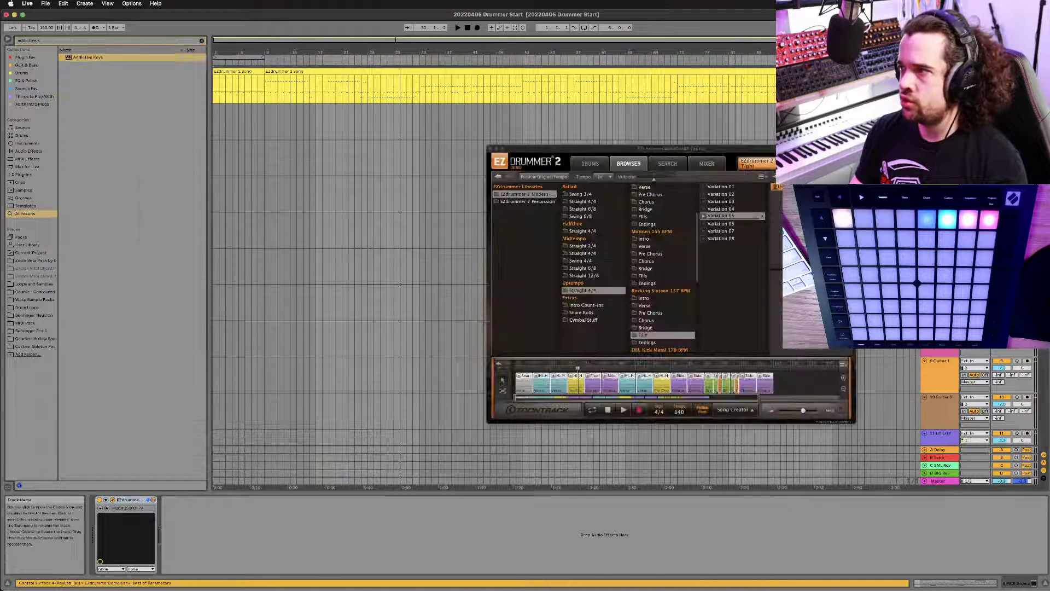
{"action": "left_click", "coordinate": [588, 164]}
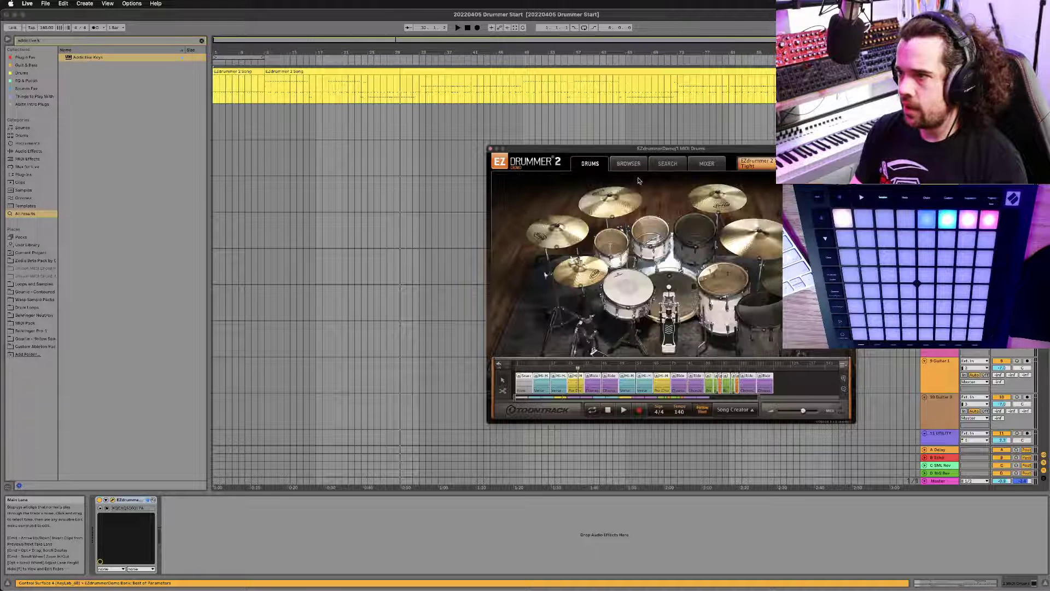
{"action": "left_click", "coordinate": [757, 163]}
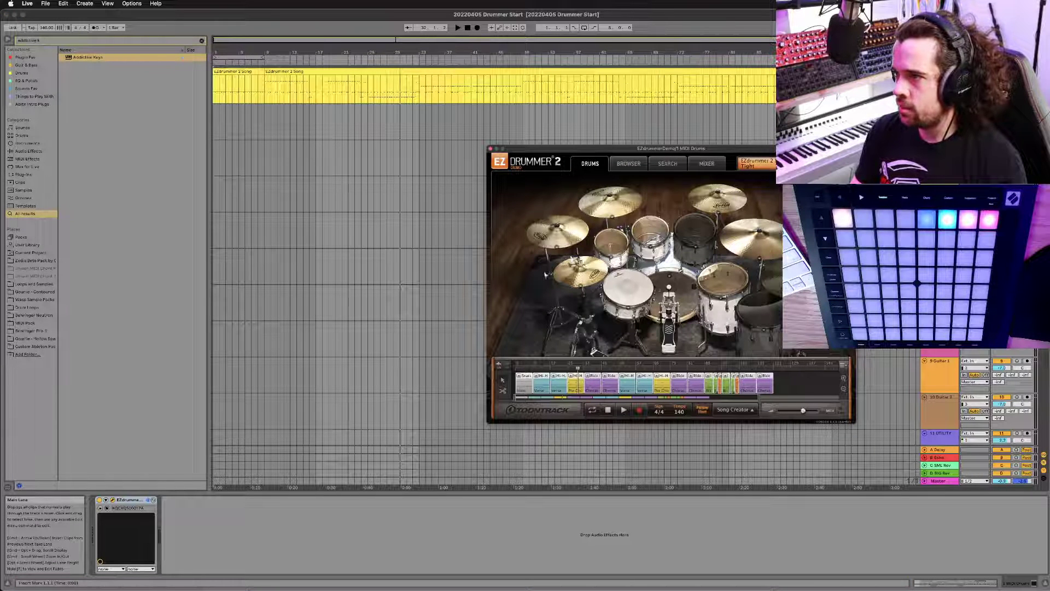
{"action": "key", "text": "space"}
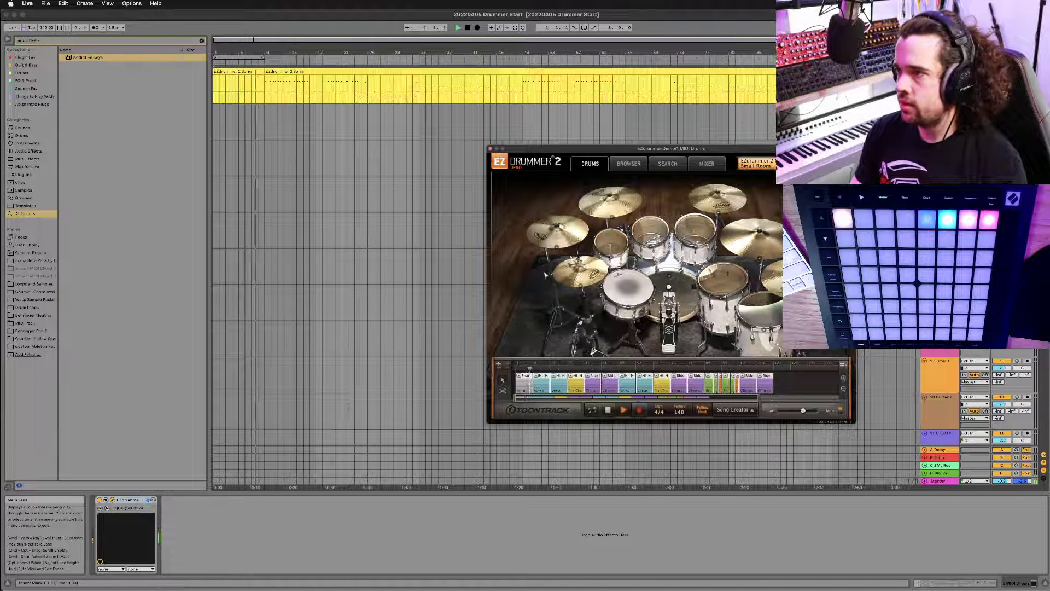
Step: Audition other EZdrummer kit presets during playback, including Power Ballad, 80s and Distorted
{"action": "left_click", "coordinate": [756, 163]}
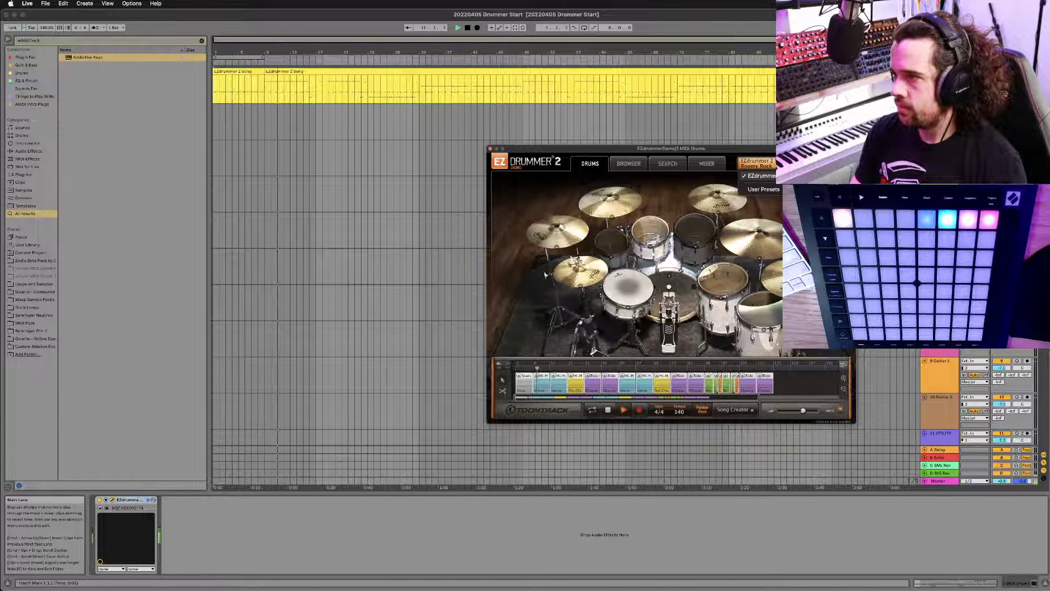
{"action": "left_click", "coordinate": [820, 202]}
{"action": "left_click", "coordinate": [766, 163]}
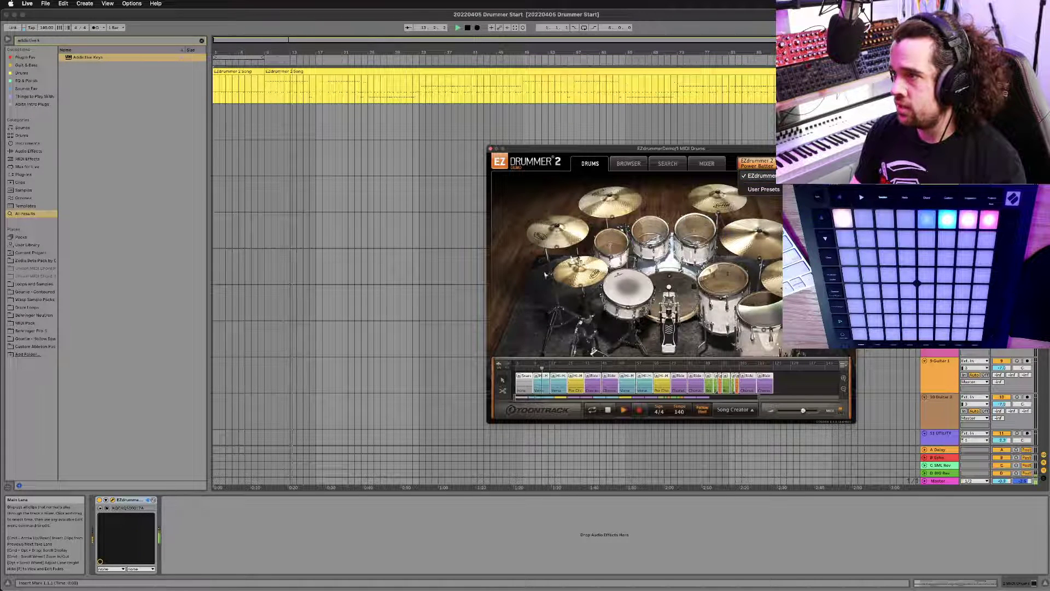
{"action": "left_click", "coordinate": [820, 208]}
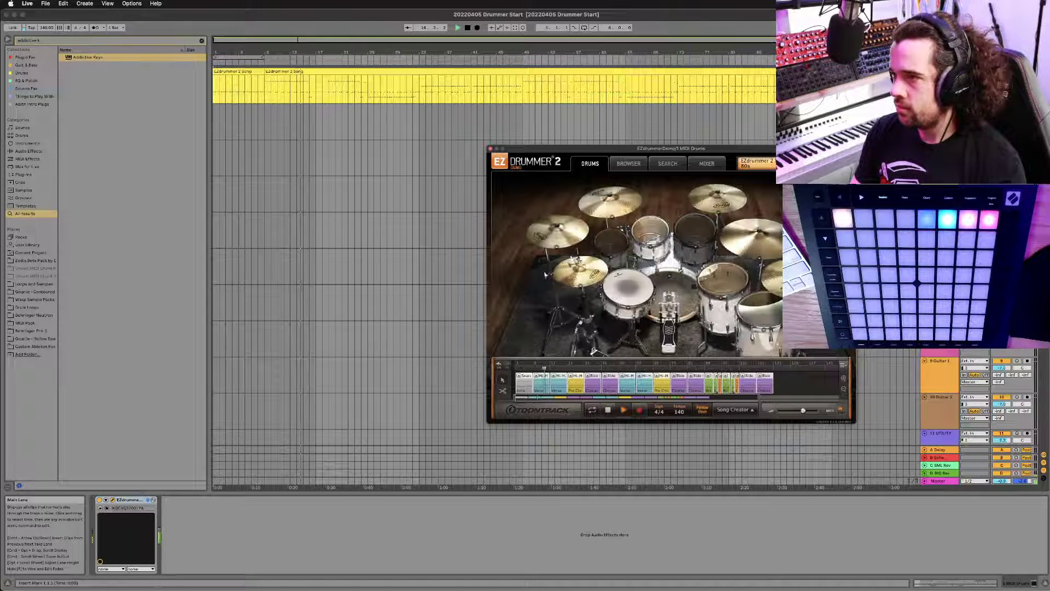
{"action": "left_click", "coordinate": [756, 163]}
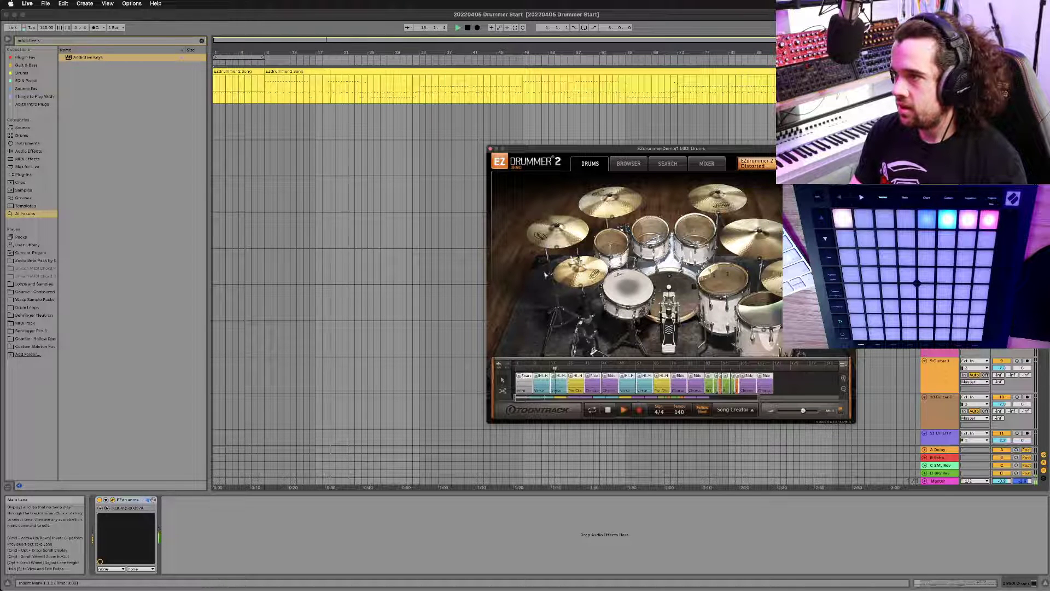
Step: Load EZdrummer's Tight kit preset and close the plug-in window
{"action": "left_click", "coordinate": [757, 163]}
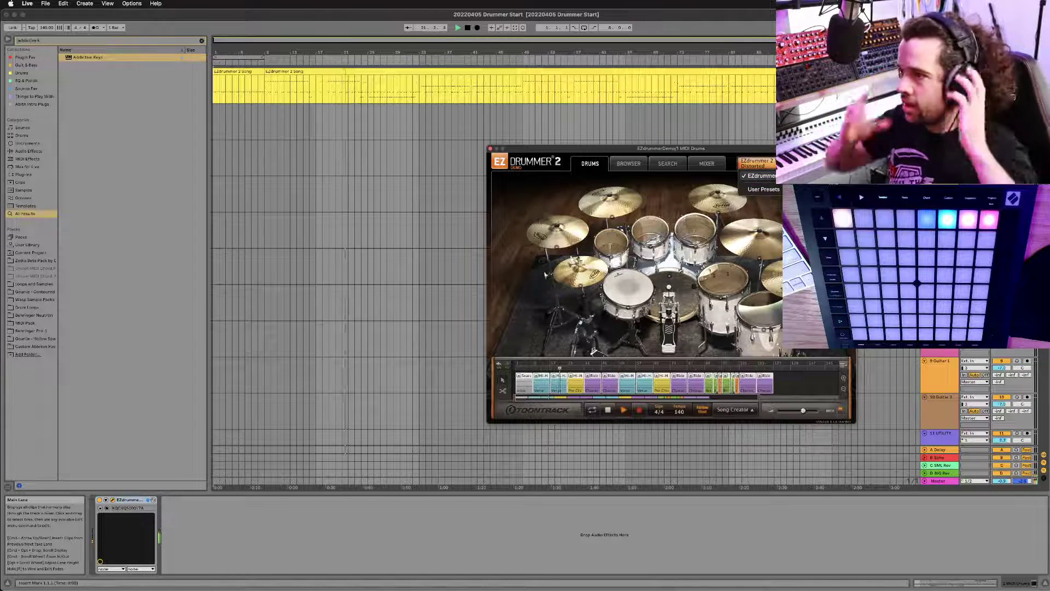
{"action": "left_click", "coordinate": [773, 296]}
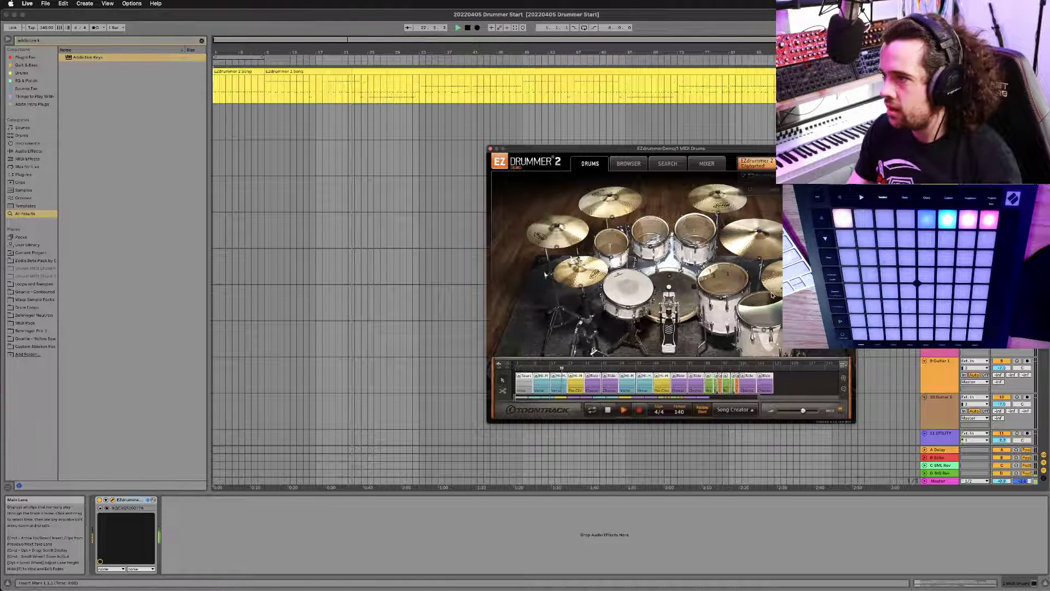
{"action": "left_click_drag", "start_coordinate": [520, 146], "coordinate": [513, 143]}
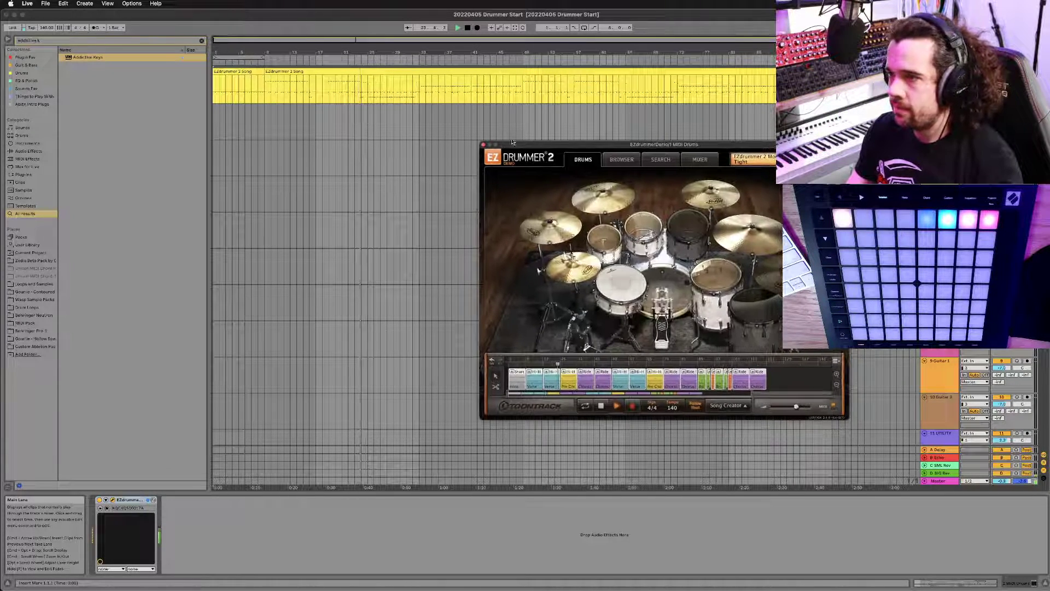
{"action": "left_click", "coordinate": [484, 144]}
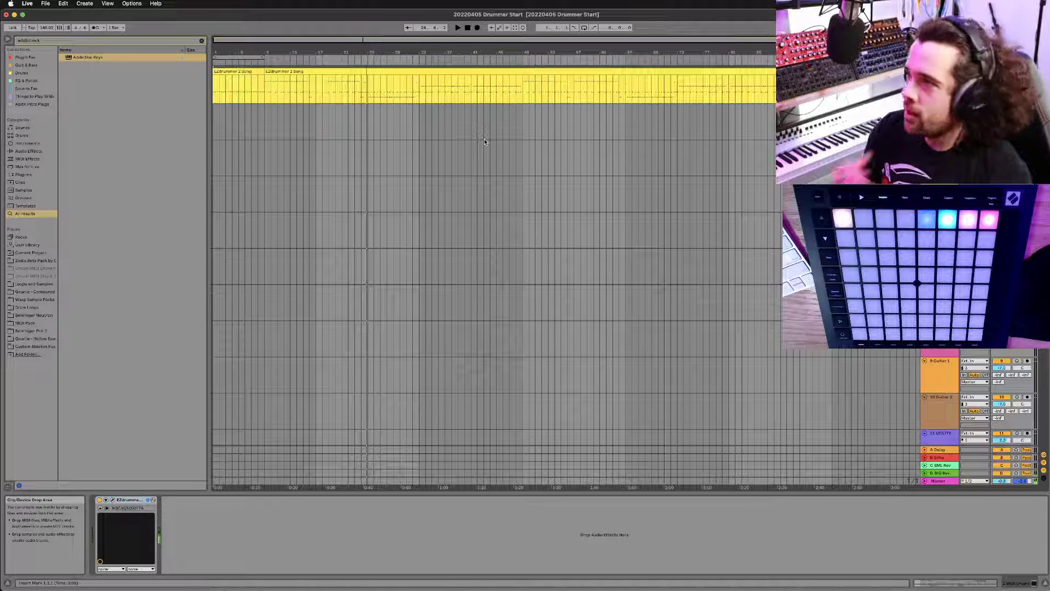
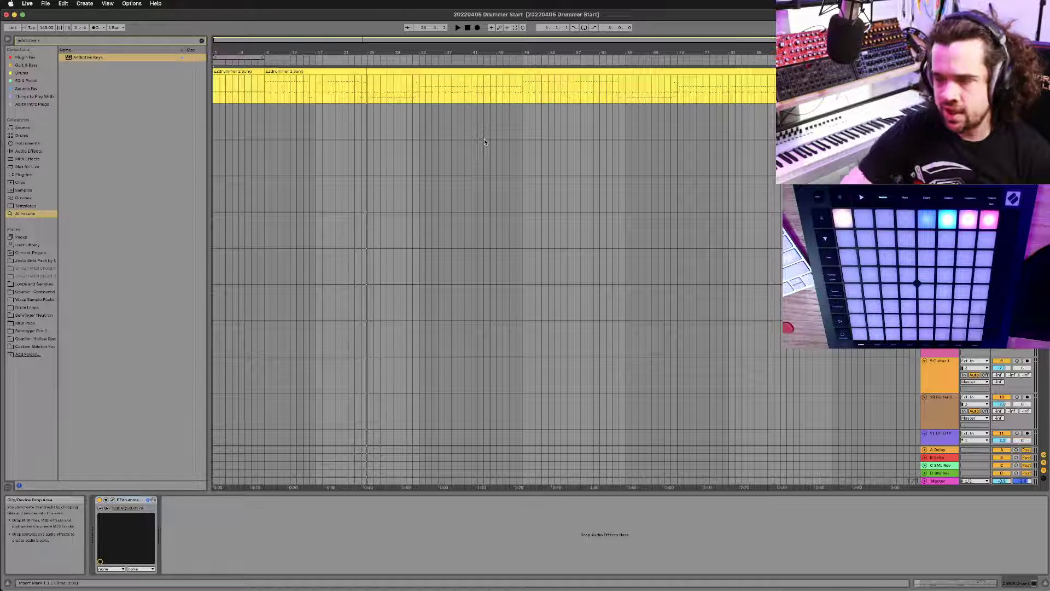
Step: Return the song position to the start, arm the Guitar 2 track and set its input channel to 1
{"action": "left_click", "coordinate": [468, 28]}
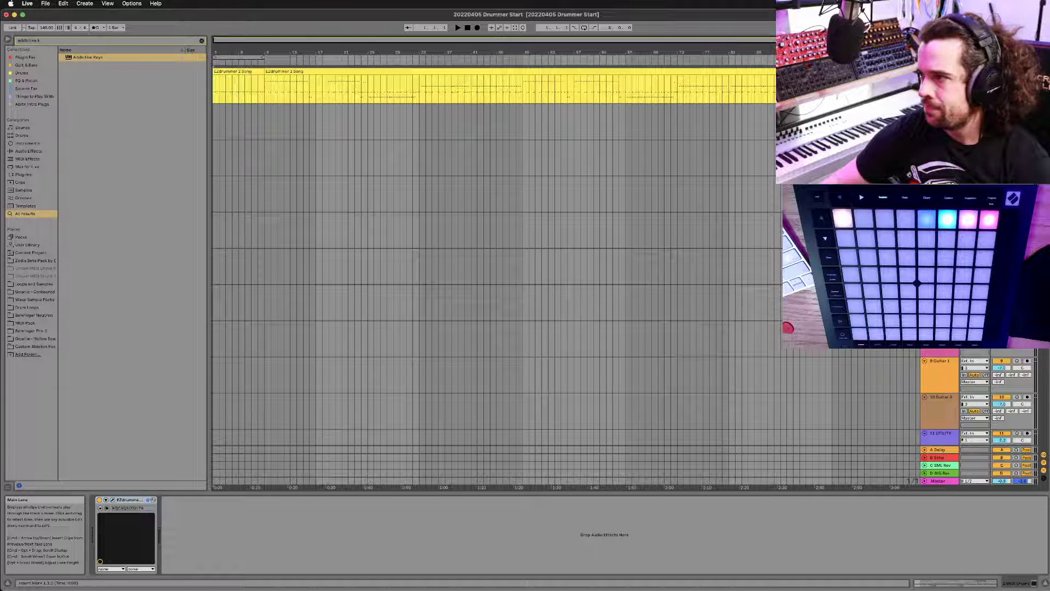
{"action": "left_click", "coordinate": [942, 398]}
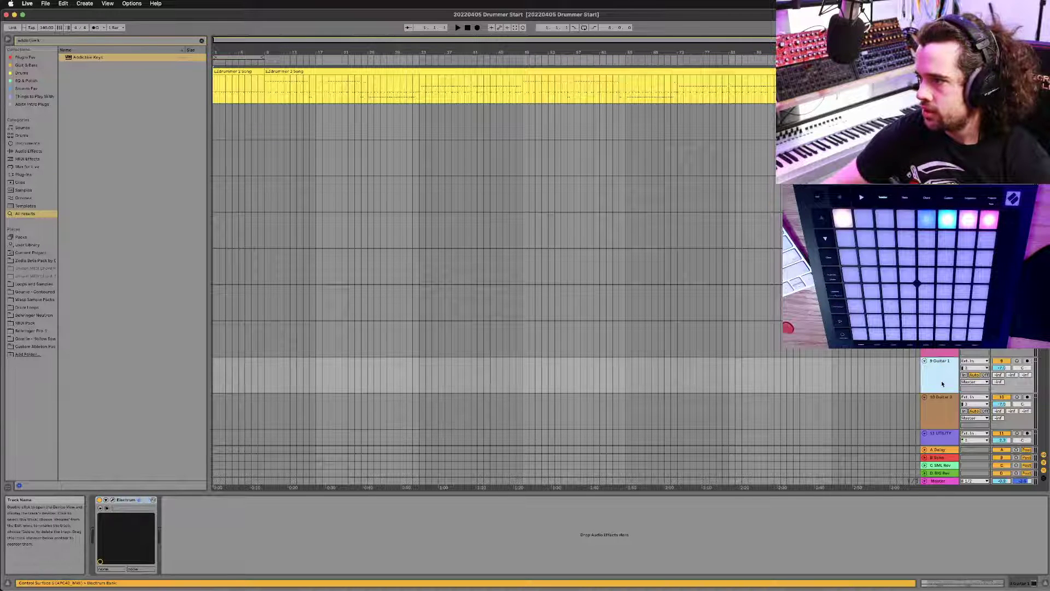
{"action": "left_click", "coordinate": [1027, 397]}
{"action": "left_click", "coordinate": [967, 404]}
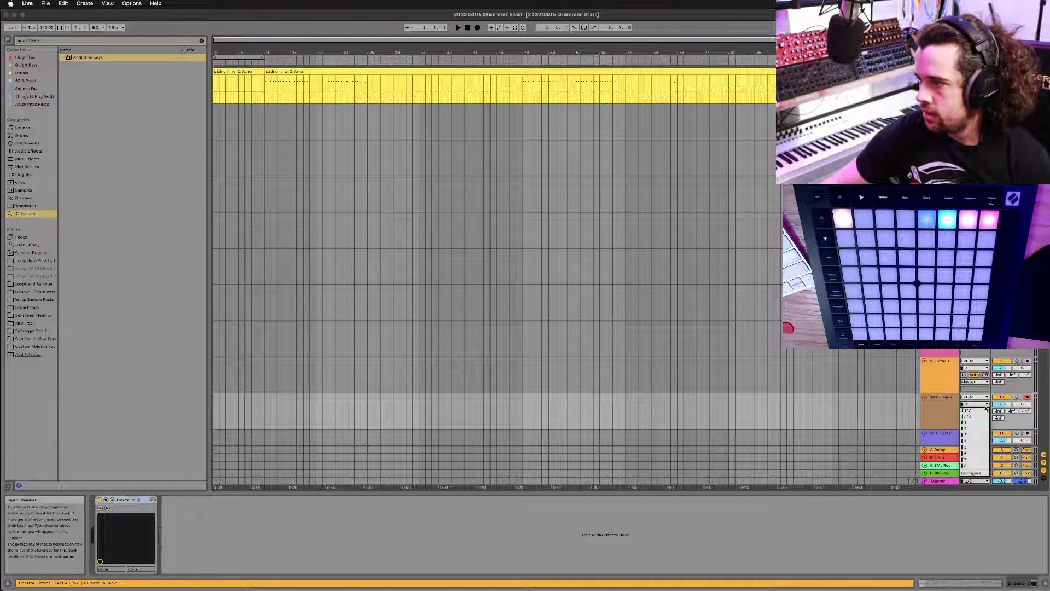
{"action": "left_click", "coordinate": [971, 420]}
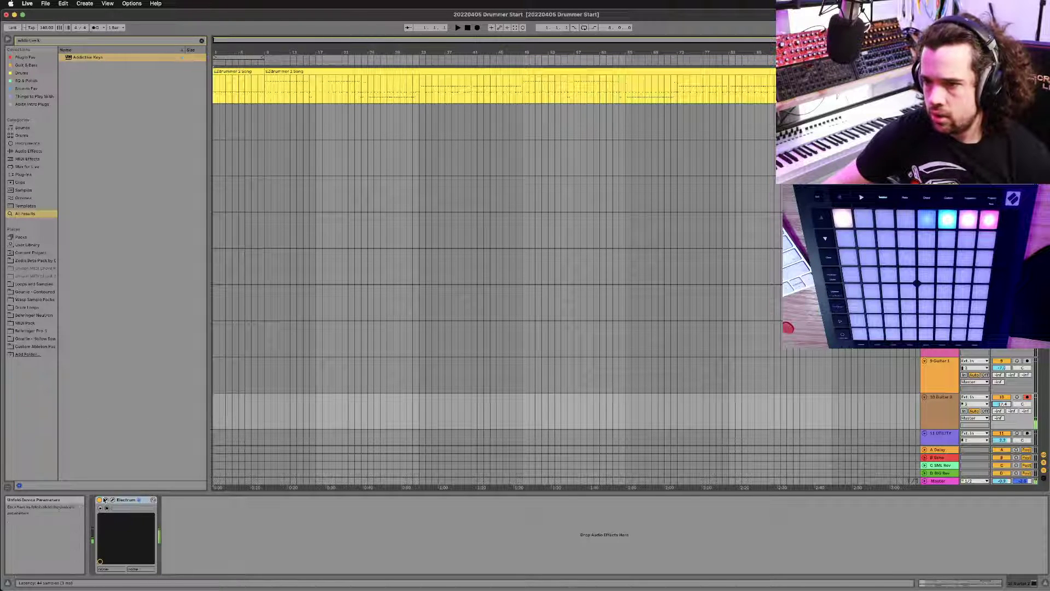
Step: Check the Electrum plug-in window on Guitar 2, close it and delete the device from the track
{"action": "key", "text": "super+alt+p"}
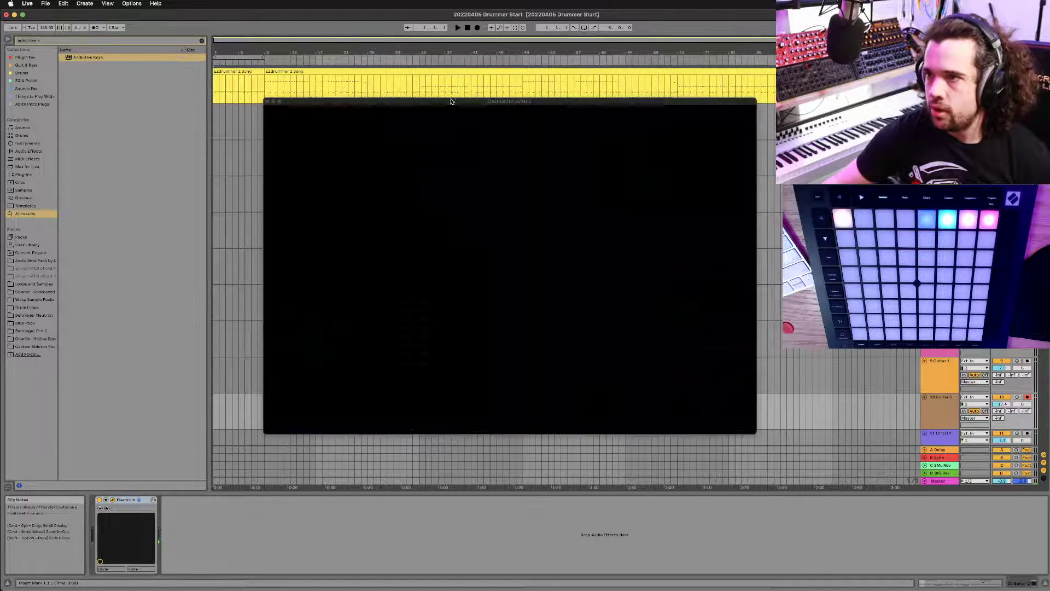
{"action": "left_click_drag", "start_coordinate": [522, 102], "coordinate": [442, 136]}
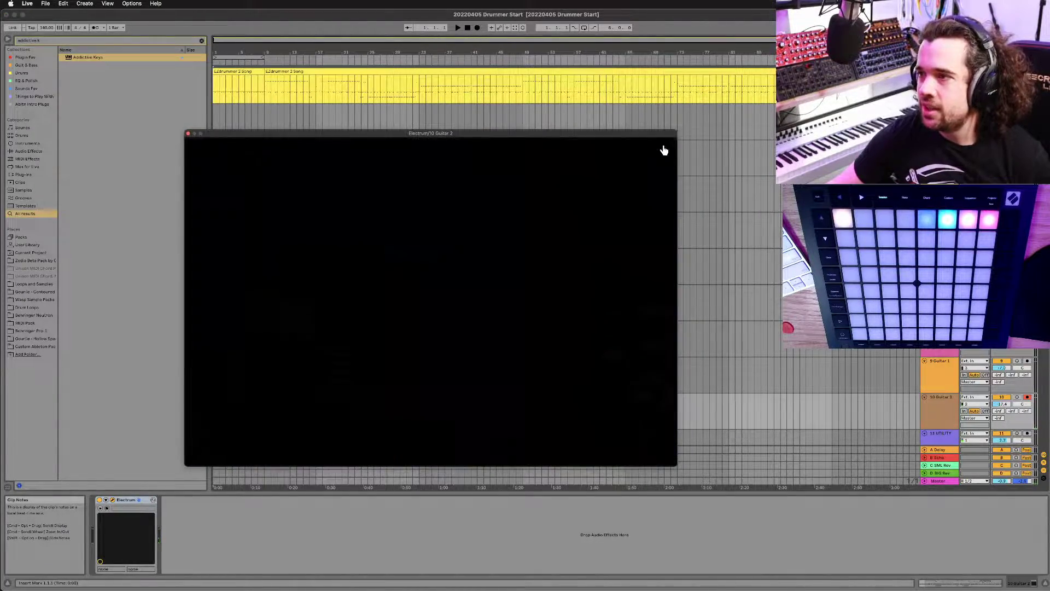
{"action": "left_click", "coordinate": [189, 134]}
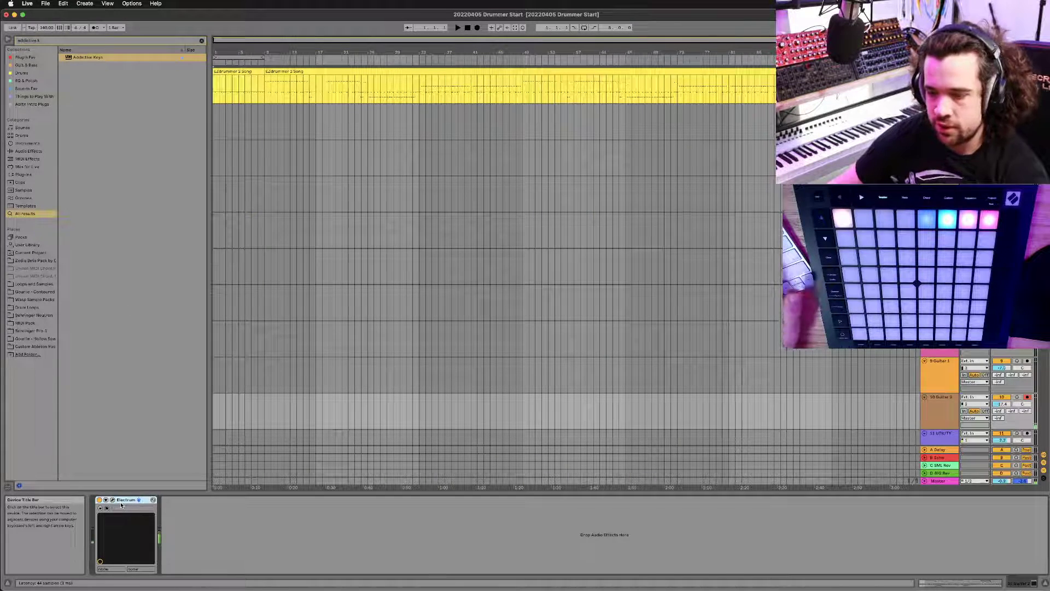
{"action": "key", "text": "Delete"}
Step: Load the Electrum plug-in from the Guit & Bass collection onto the Guitar 2 track
{"action": "left_click", "coordinate": [21, 105]}
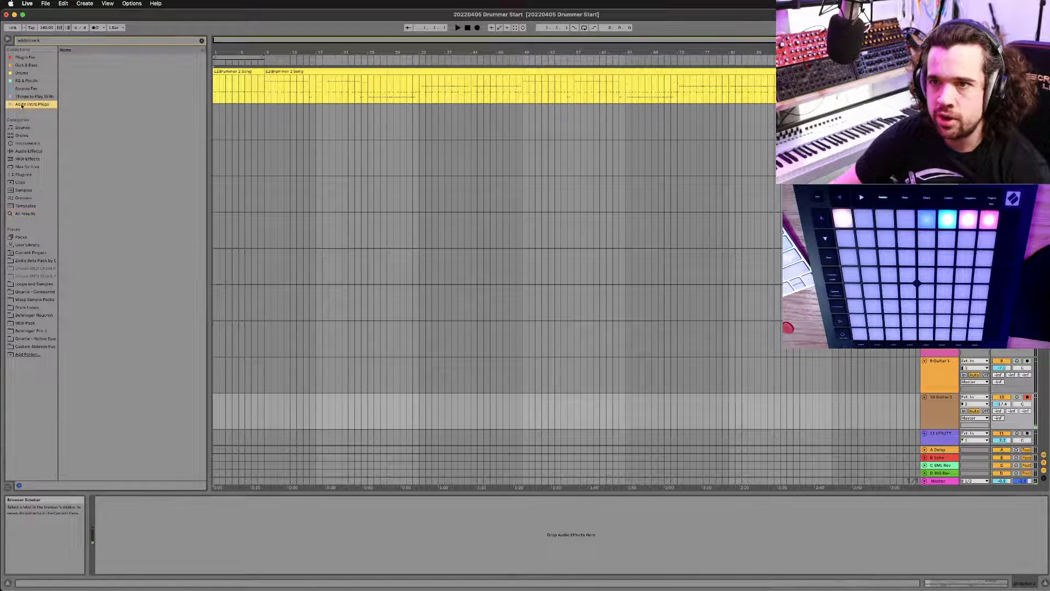
{"action": "left_click", "coordinate": [38, 66]}
{"action": "left_click", "coordinate": [86, 131]}
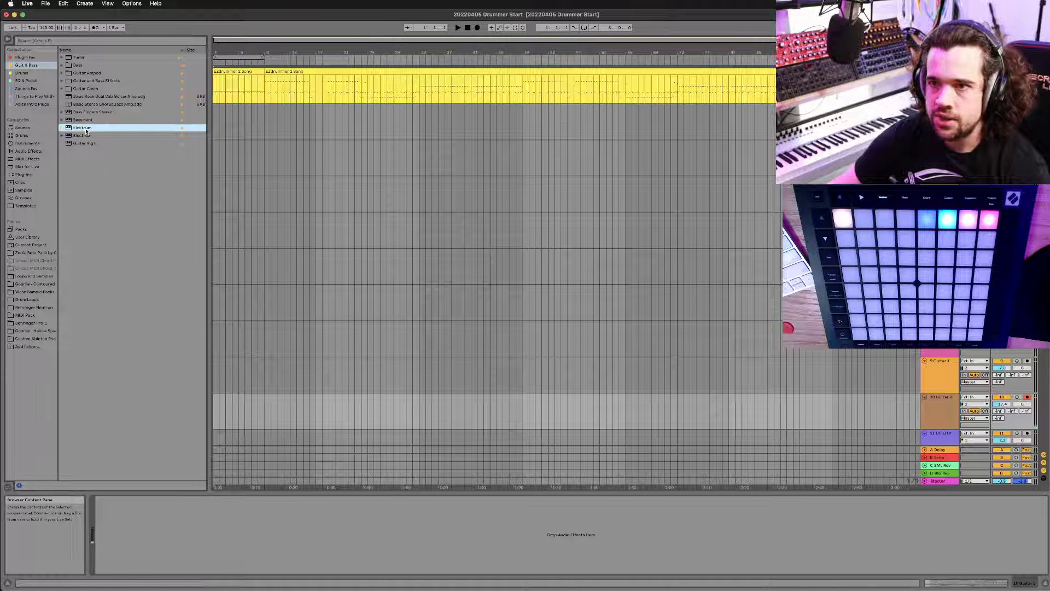
{"action": "left_click", "coordinate": [78, 136]}
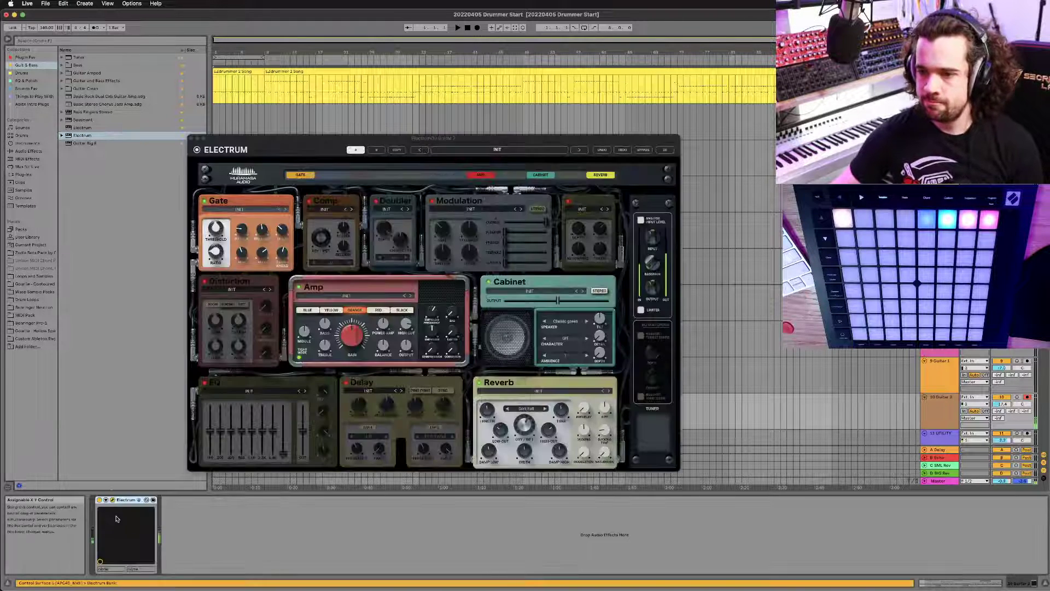
Step: Load Electrum's Bone riffs preset from the 2 - Mid gain folder and play the song with it
{"action": "left_click", "coordinate": [505, 153]}
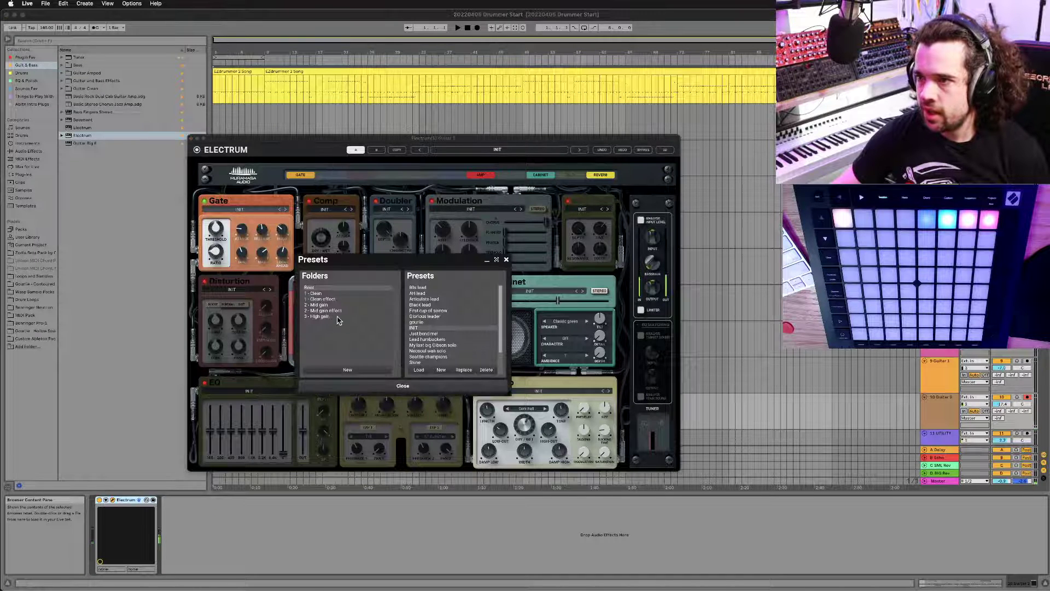
{"action": "left_click", "coordinate": [331, 300]}
{"action": "left_click", "coordinate": [330, 295]}
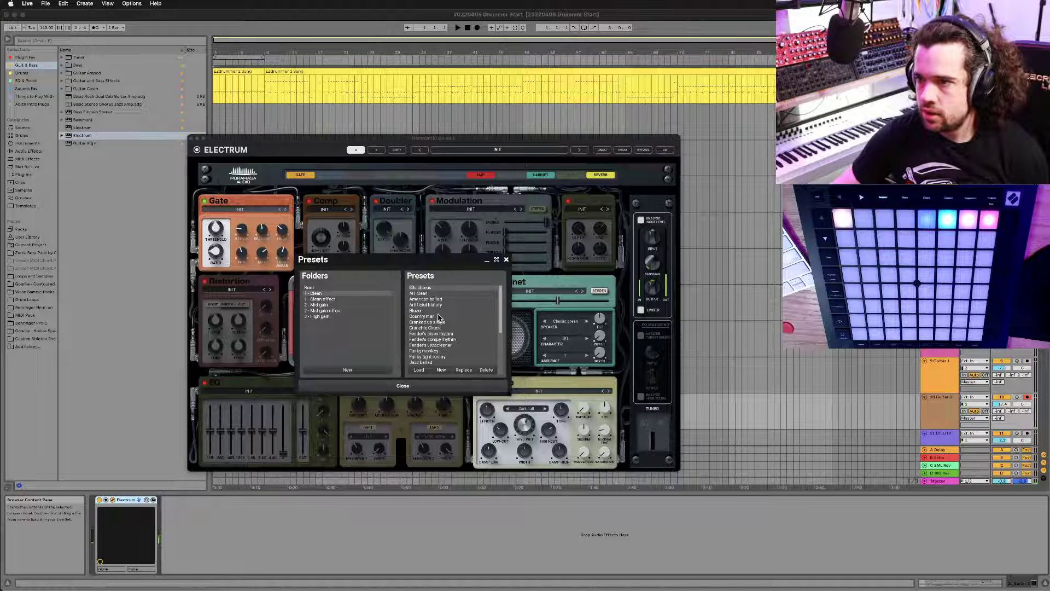
{"action": "left_click", "coordinate": [334, 305]}
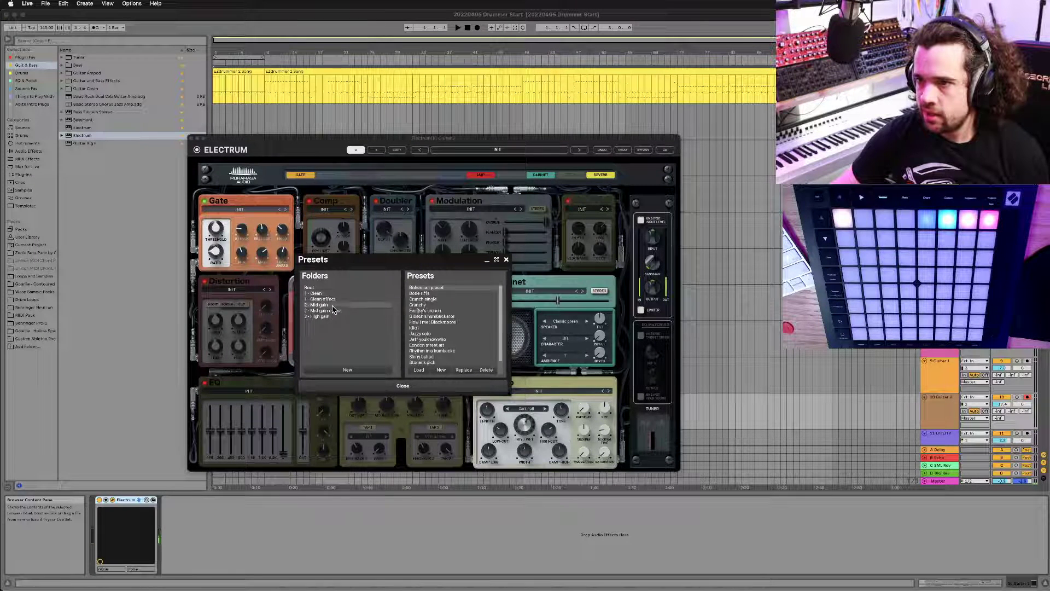
{"action": "double_click", "coordinate": [430, 294]}
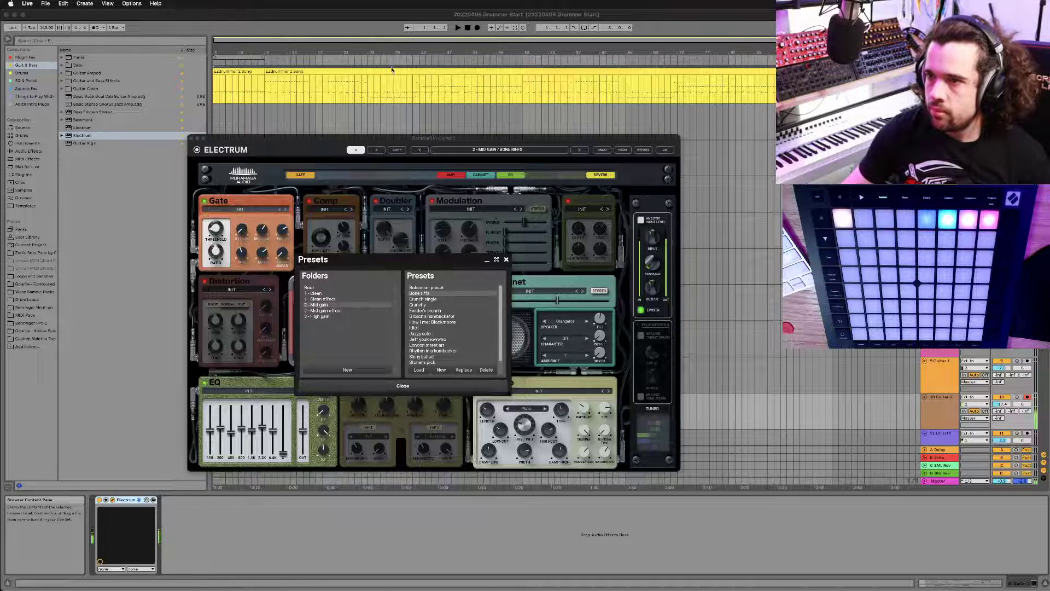
{"action": "left_click", "coordinate": [477, 39]}
{"action": "left_click", "coordinate": [459, 30]}
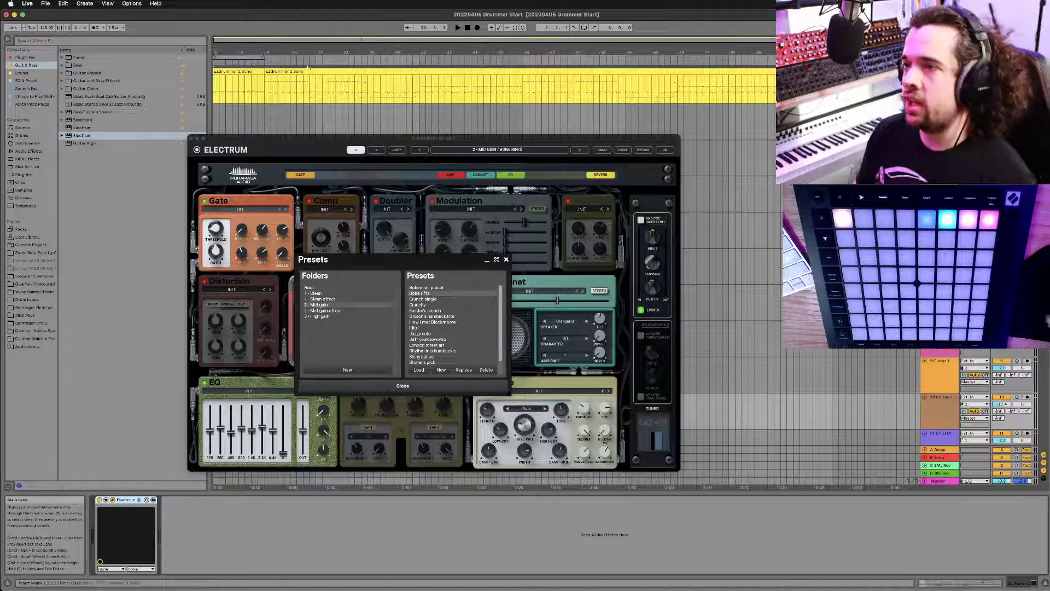
Step: Inspect EZdrummer's mixer on the drum track, and close the plug-in window and Electrum's preset browser
{"action": "left_click", "coordinate": [680, 159]}
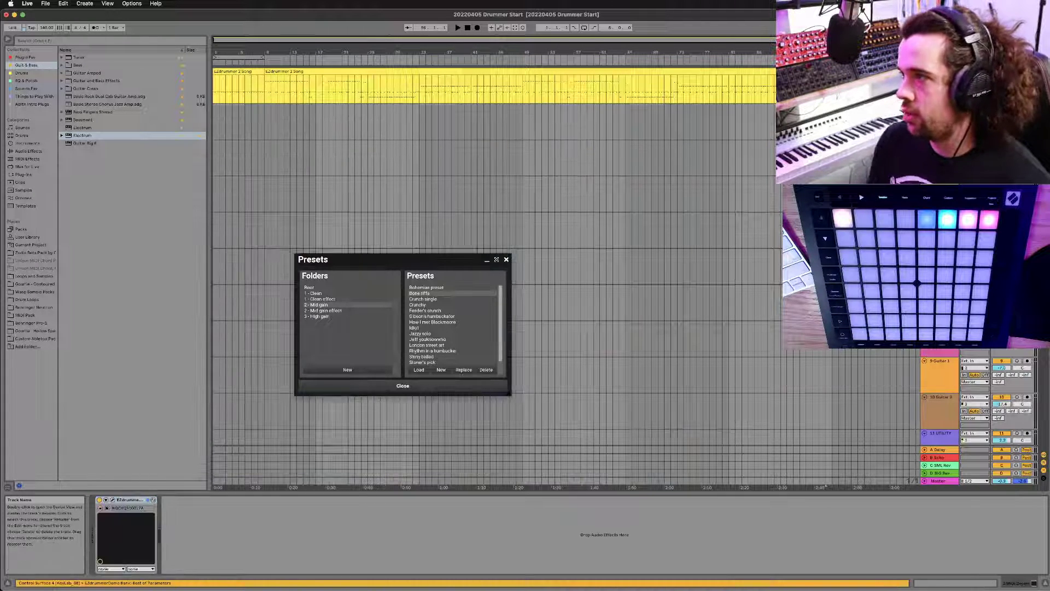
{"action": "left_click", "coordinate": [113, 501]}
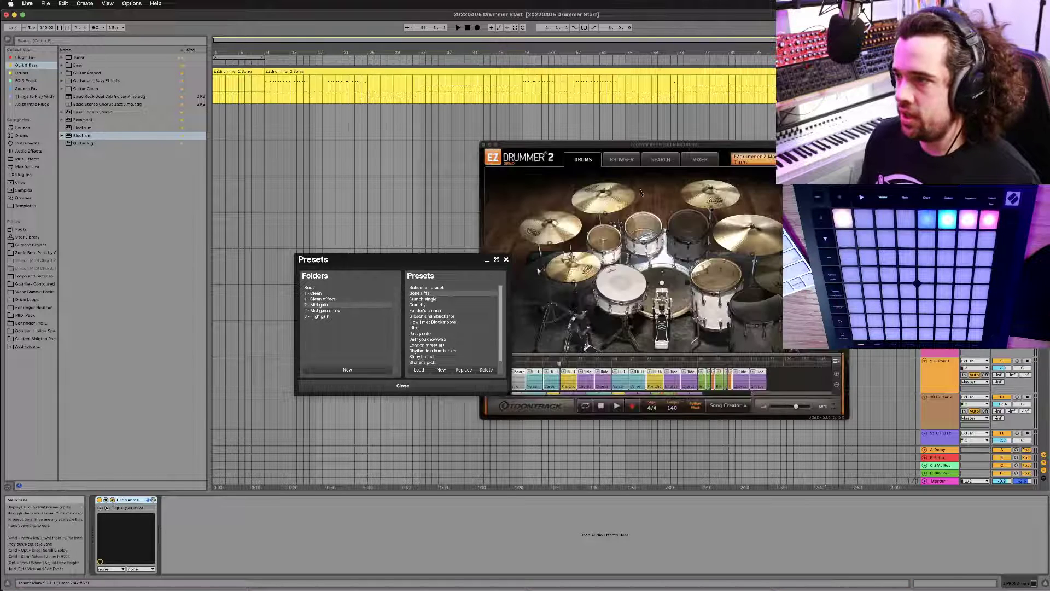
{"action": "left_click", "coordinate": [690, 163]}
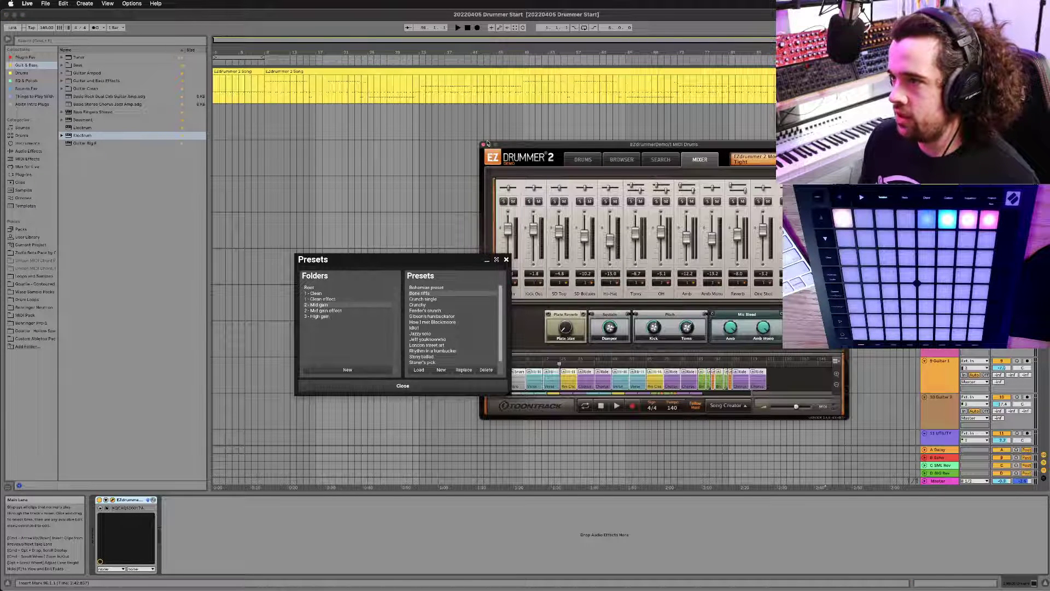
{"action": "left_click", "coordinate": [482, 145]}
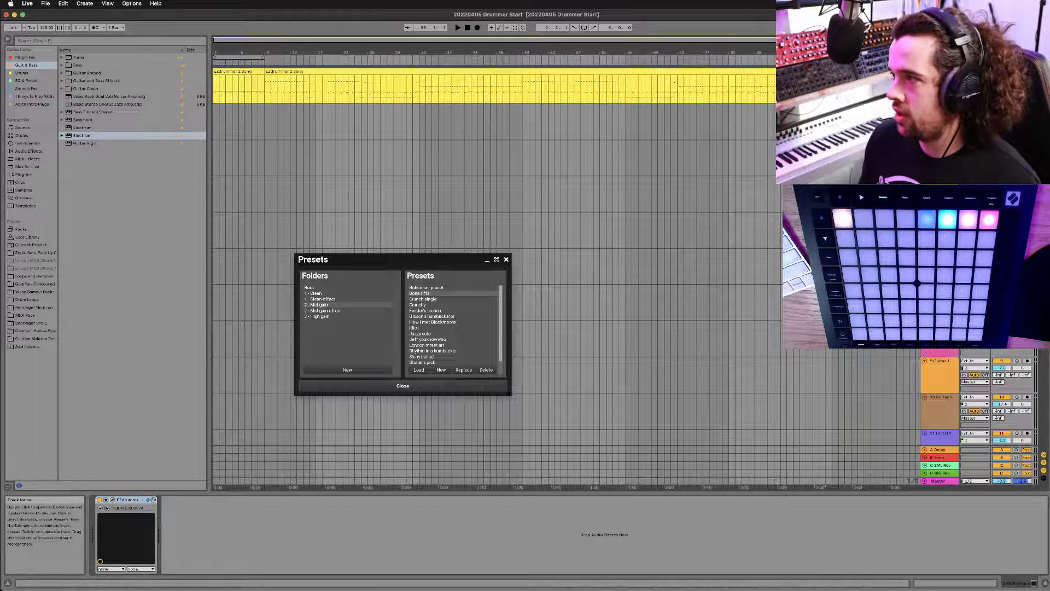
{"action": "key", "text": "Down"}
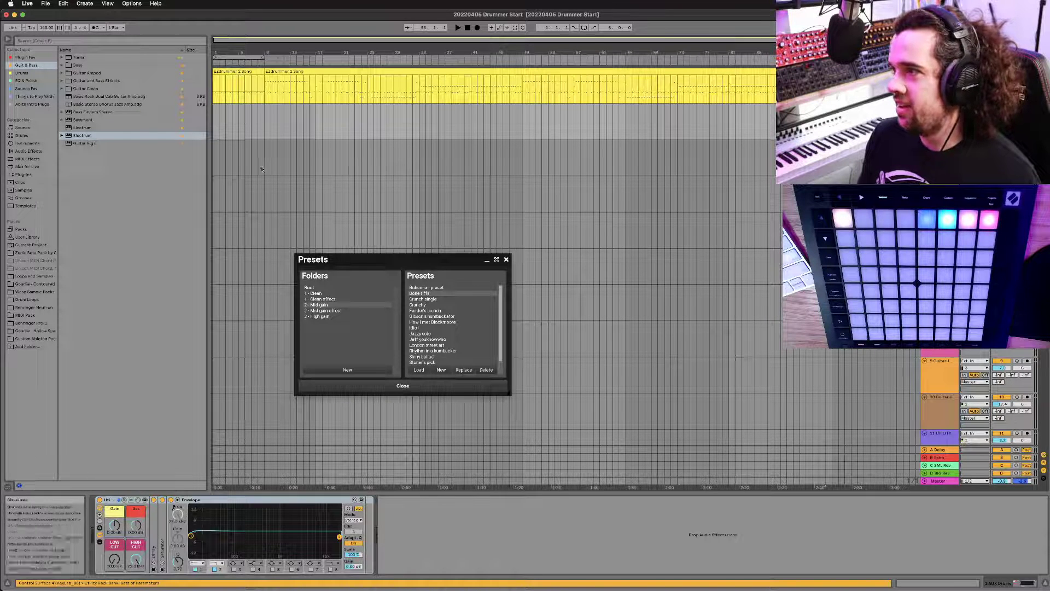
{"action": "left_click", "coordinate": [507, 260]}
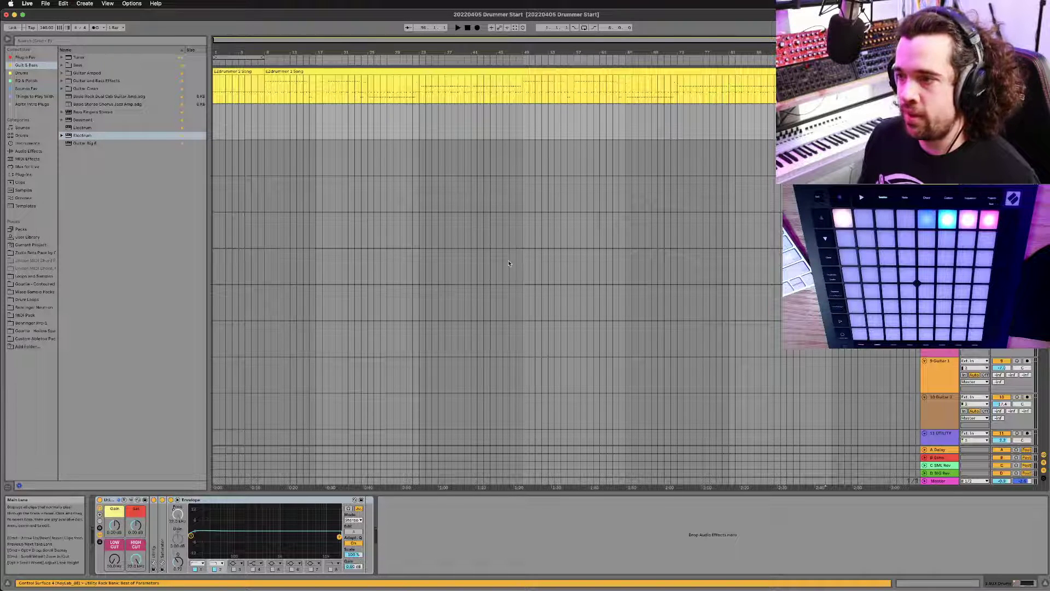
{"action": "key", "text": "Up"}
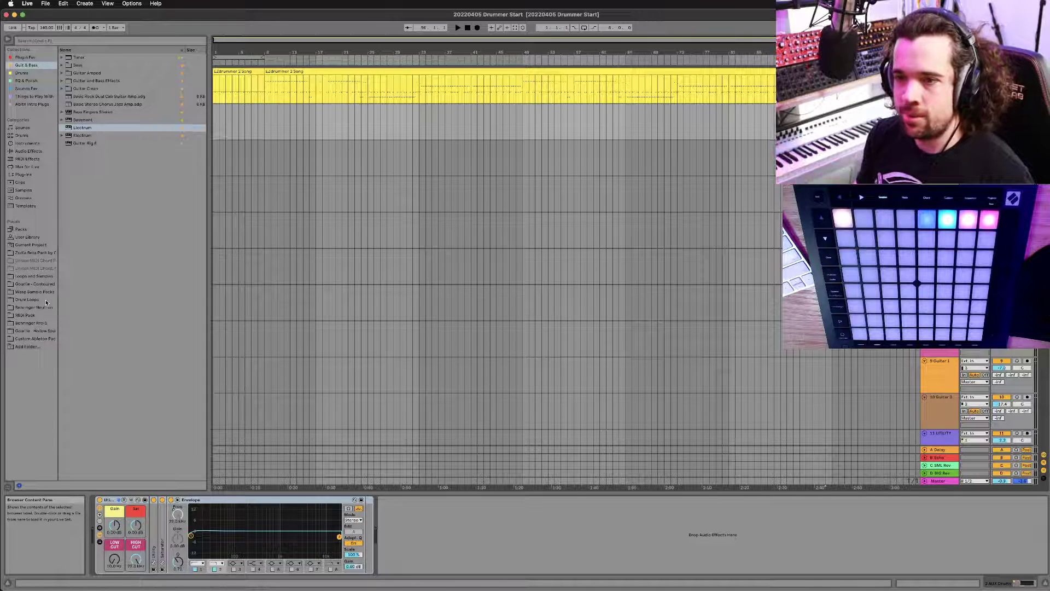
Step: Find the Drum Monkey track group inside the 1 ROUTED INSTRUMENTS.als template in the User Library
{"action": "left_click", "coordinate": [27, 237]}
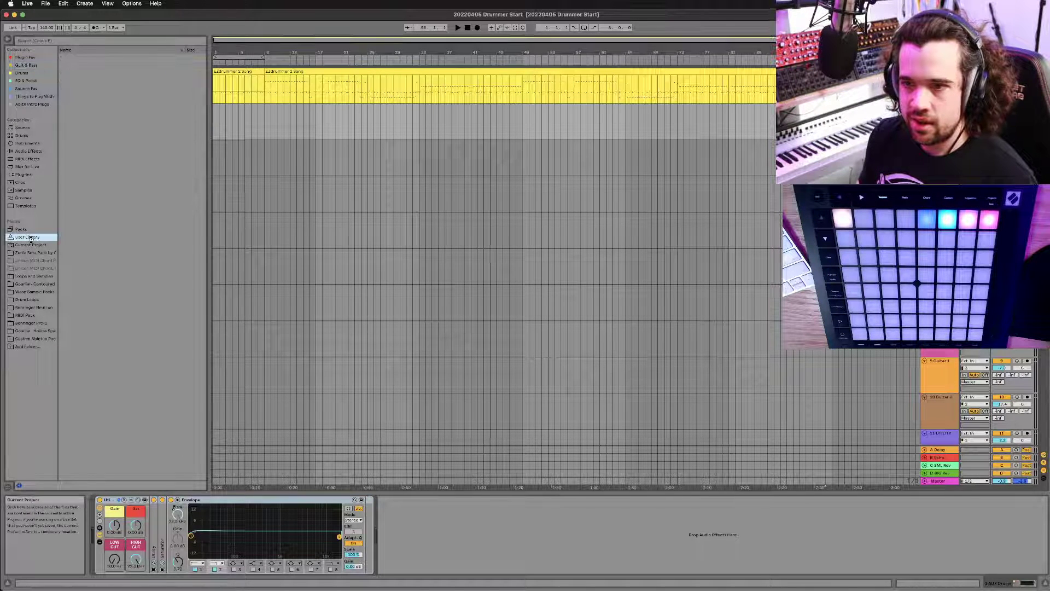
{"action": "left_click", "coordinate": [66, 104]}
{"action": "left_click", "coordinate": [86, 113]}
{"action": "left_click", "coordinate": [79, 120]}
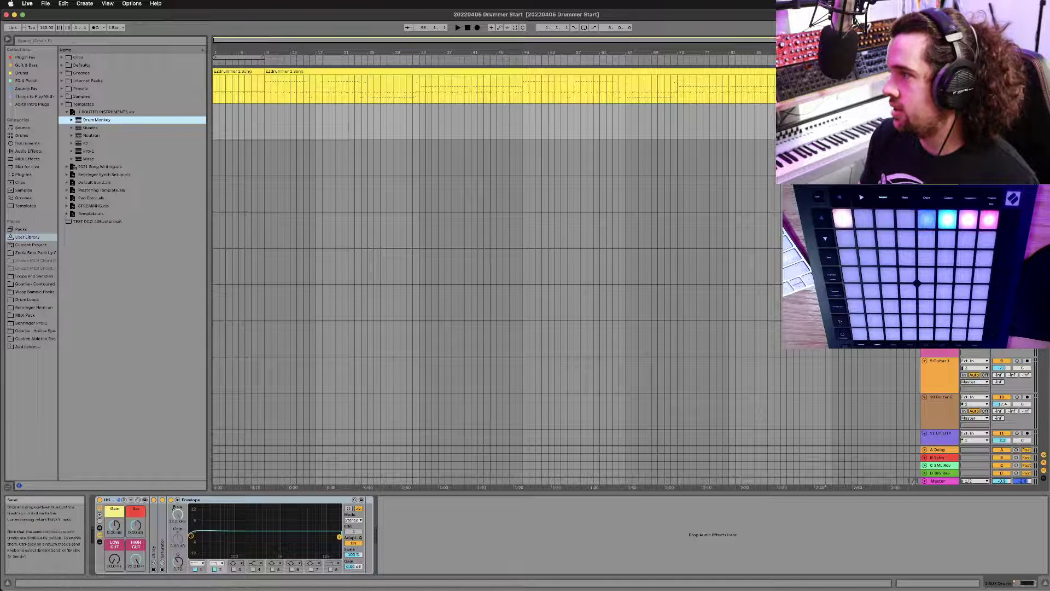
Step: Delete the unneeded tracks from the arrangement, including the UTILITY and Chorus tracks
{"action": "left_click", "coordinate": [492, 194]}
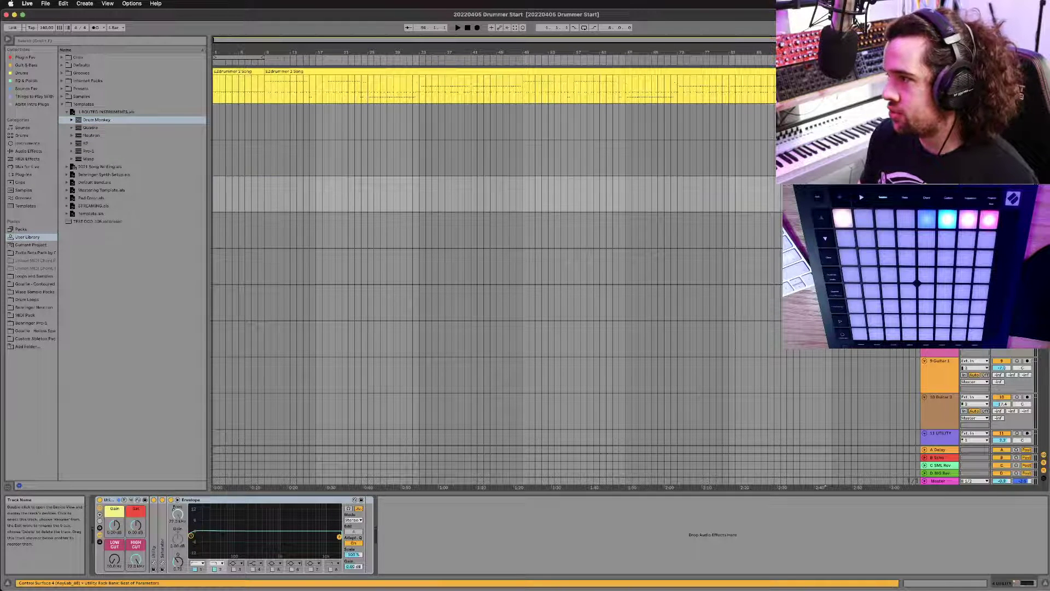
{"action": "key", "text": "Delete"}
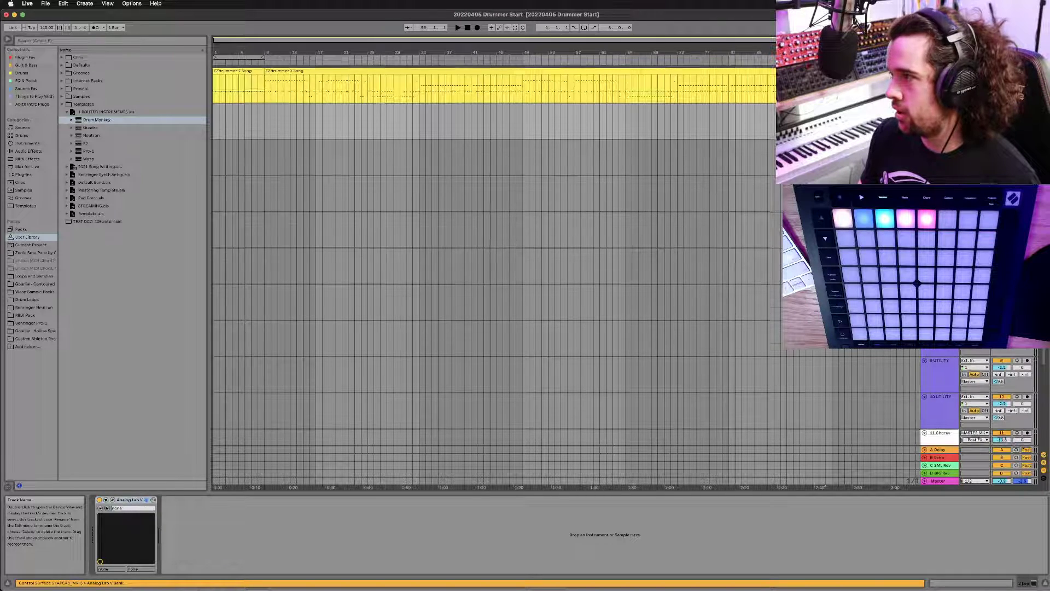
{"action": "key", "text": "Delete"}
{"action": "left_click", "coordinate": [951, 386]}
{"action": "key", "text": "super+z"}
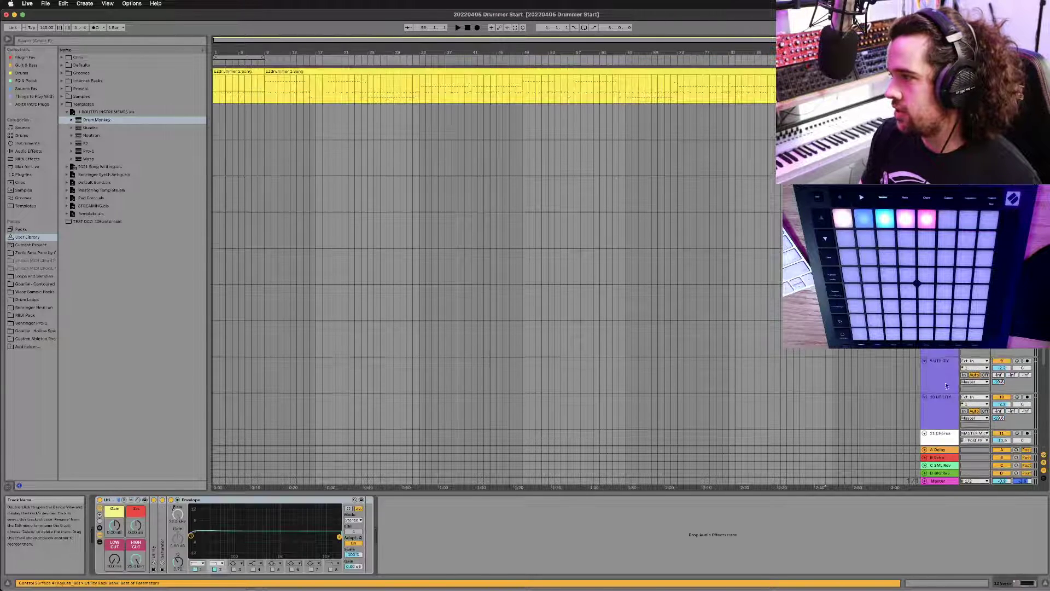
{"action": "key", "text": "super+z"}
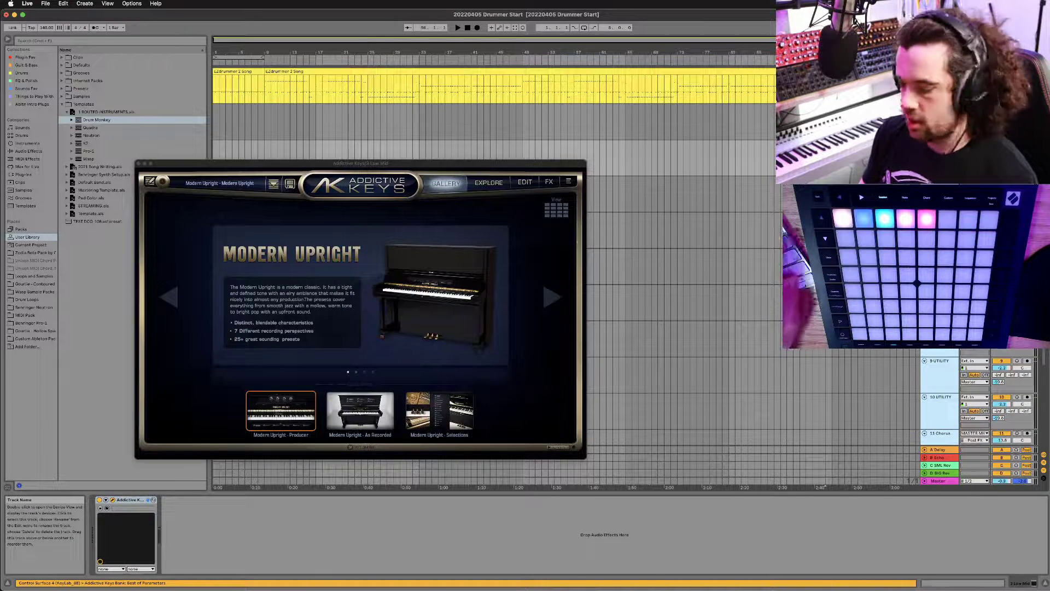
{"action": "key", "text": "super+z"}
Step: Add the Drum Monkey group to the set and open its plug-in window over the arrangement
{"action": "left_click", "coordinate": [159, 120]}
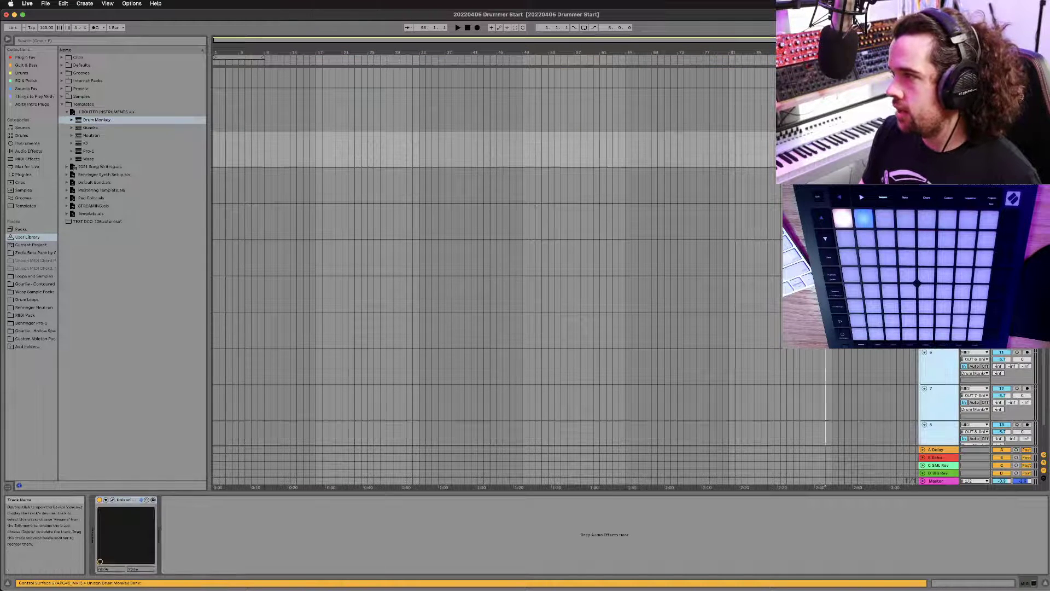
{"action": "left_click", "coordinate": [113, 499]}
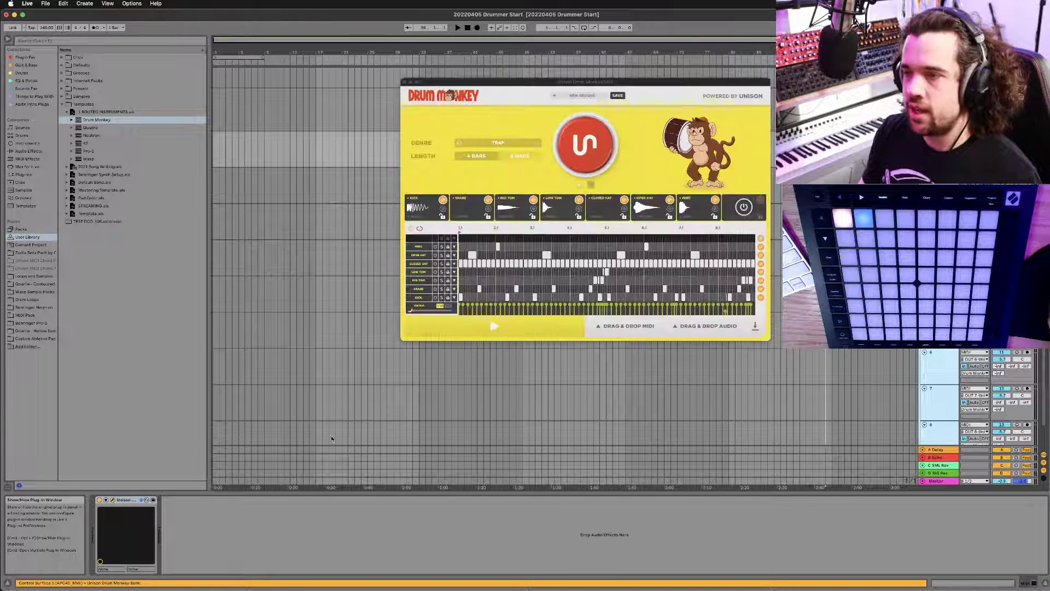
{"action": "left_click_drag", "start_coordinate": [602, 81], "coordinate": [424, 156]}
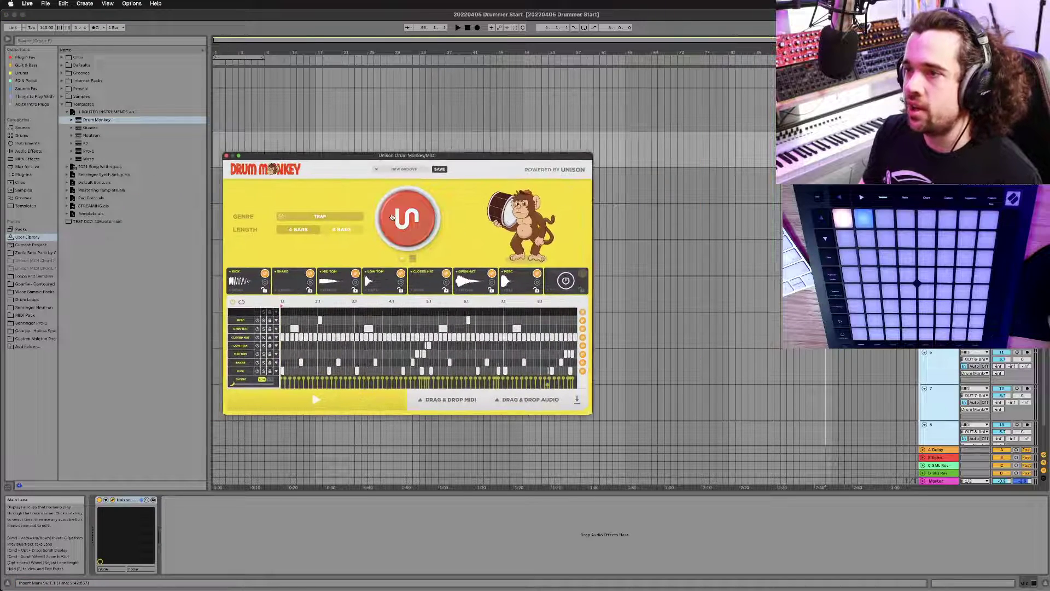
Step: Browse Drum Monkey's genre list and generate a new groove
{"action": "left_click", "coordinate": [312, 220]}
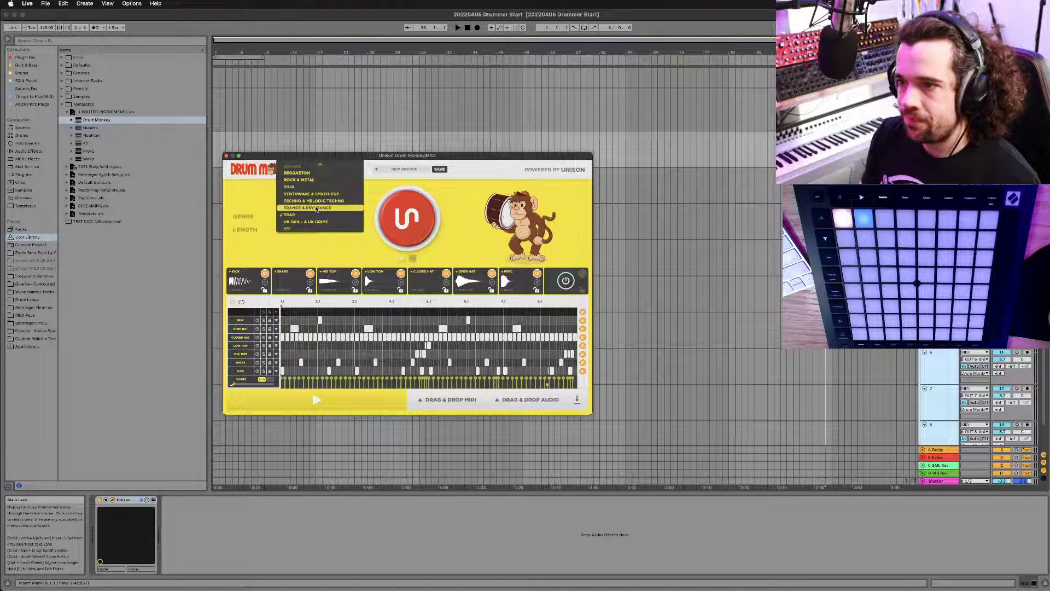
{"action": "scroll", "coordinate": [318, 208], "scroll_direction": "up", "scroll_amount": 5}
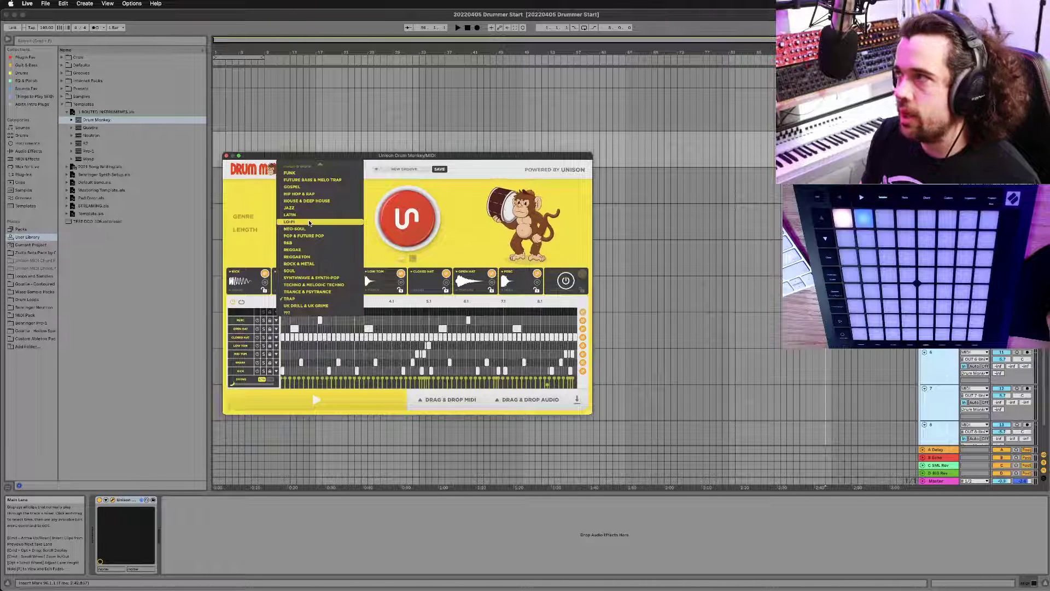
{"action": "left_click", "coordinate": [310, 223]}
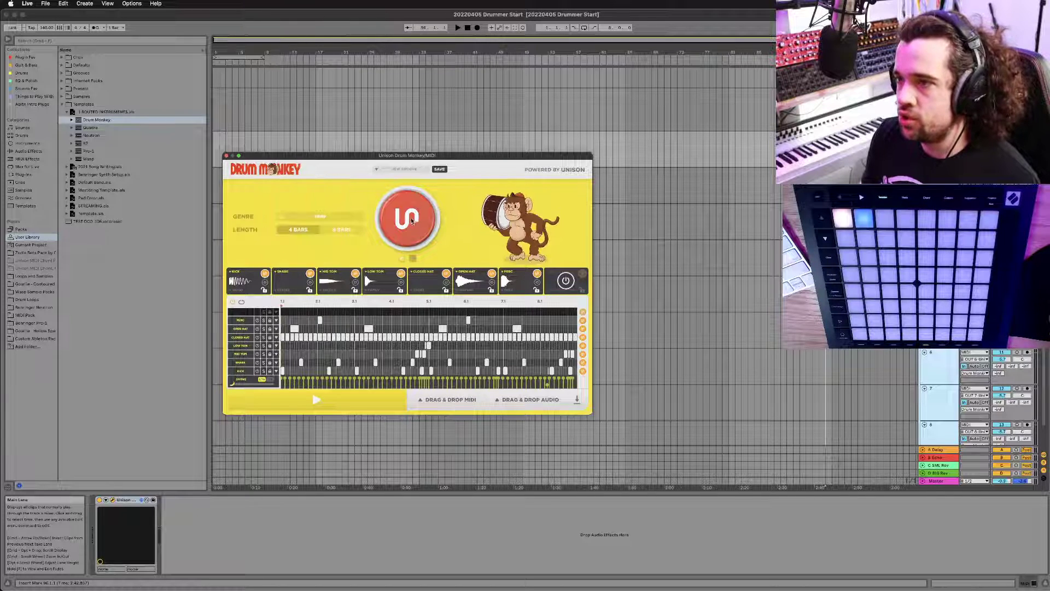
Step: Play the generated Drum Monkey groove together with the song from the start
{"action": "key", "text": "space"}
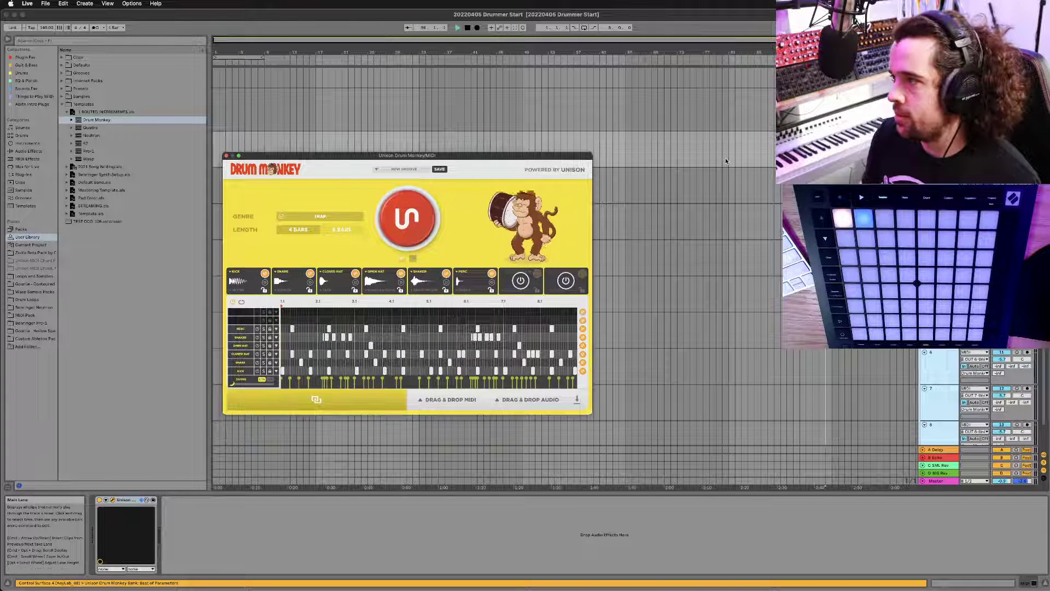
{"action": "left_click", "coordinate": [468, 28]}
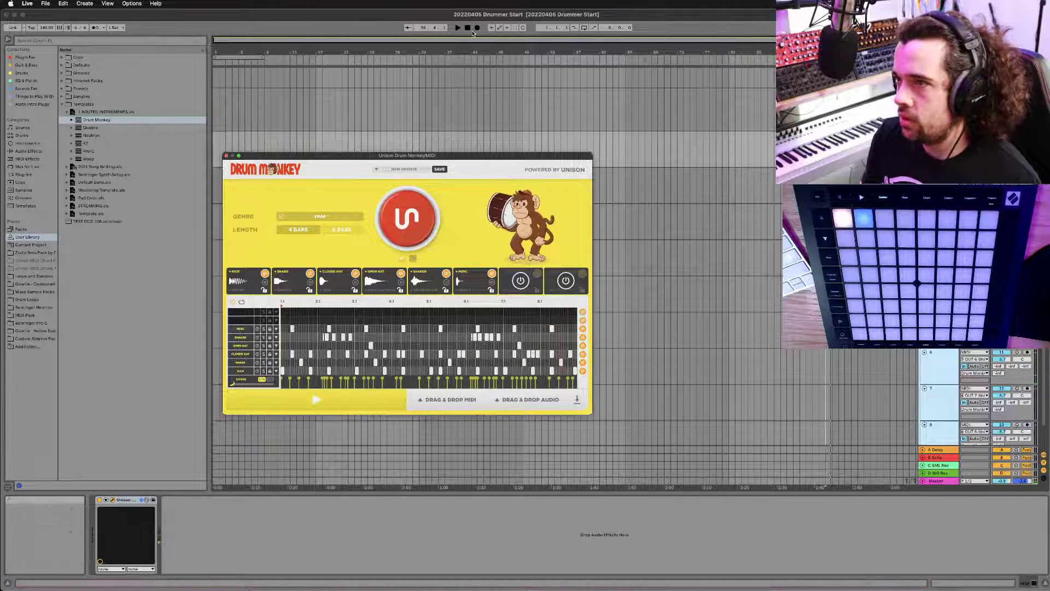
{"action": "key", "text": "space"}
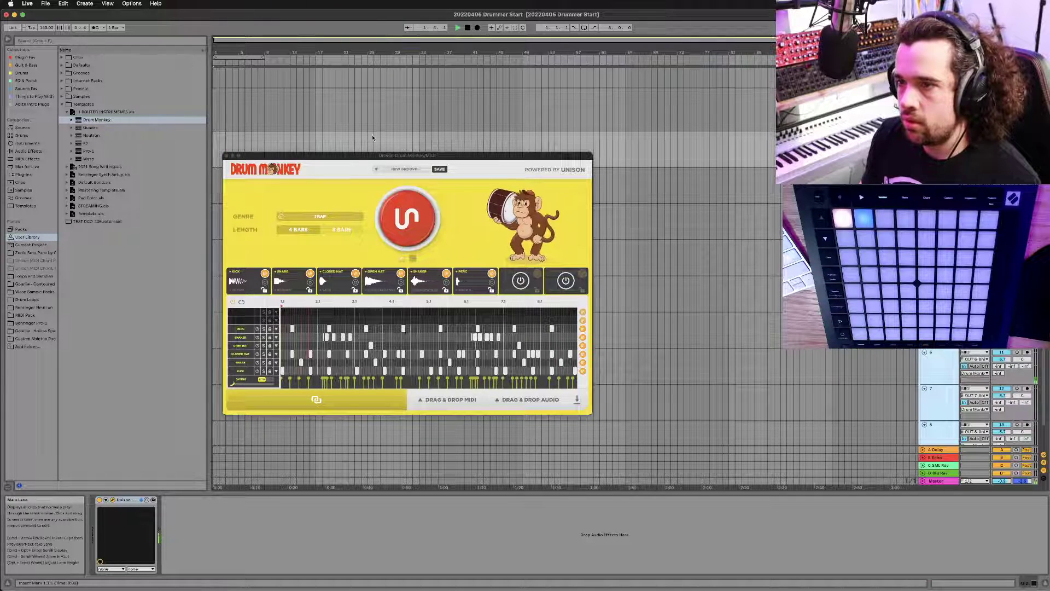
{"action": "scroll", "coordinate": [374, 138], "scroll_direction": "up", "scroll_amount": 2}
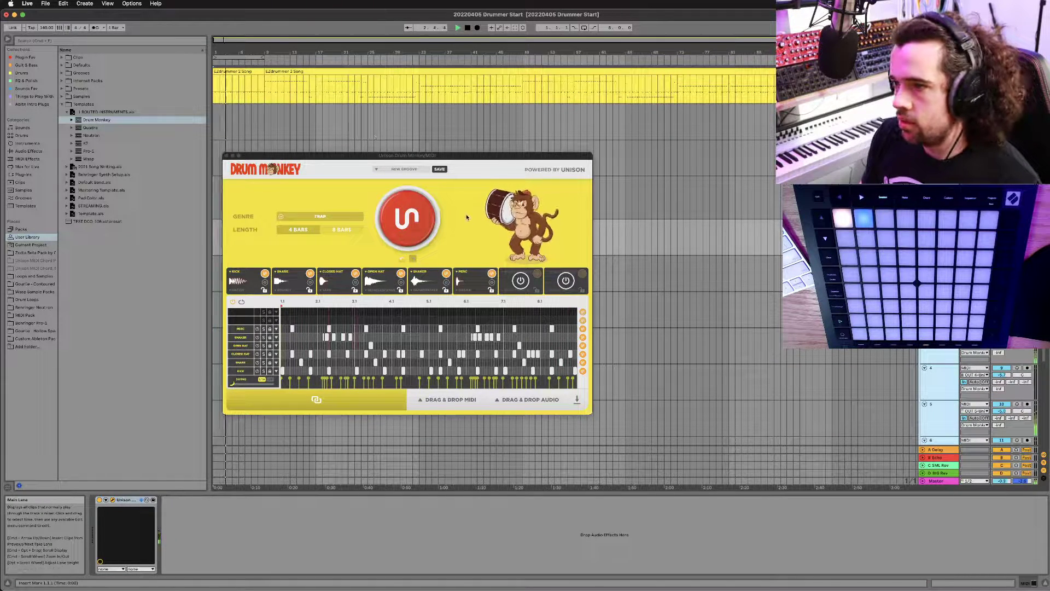
{"action": "left_click_drag", "start_coordinate": [427, 157], "coordinate": [519, 114]}
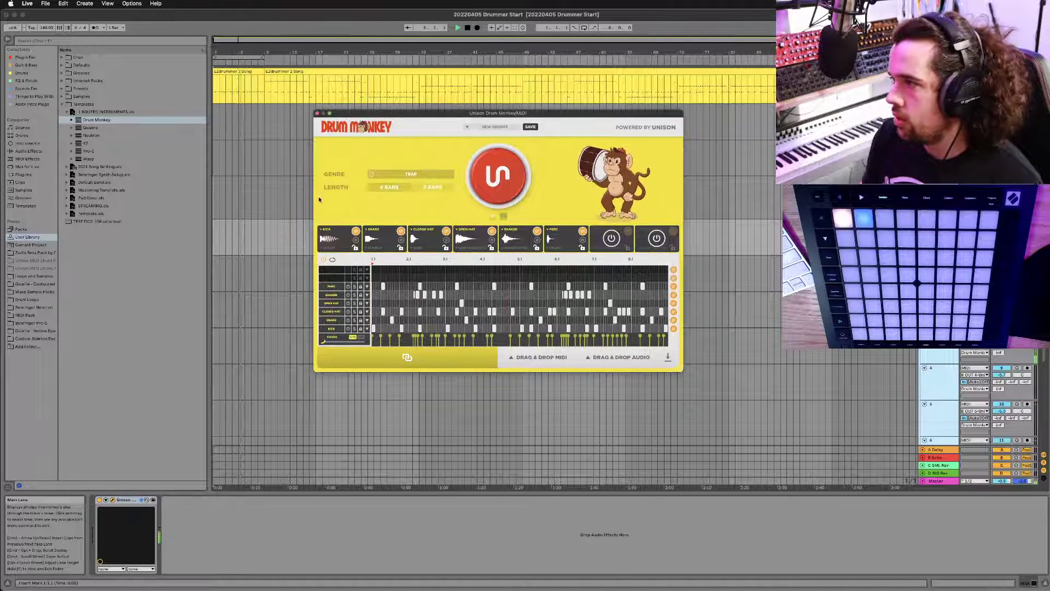
Step: Close the Drum Monkey plug-in window and add the Wasp routed instrument from the templates to the set
{"action": "left_click", "coordinate": [317, 113]}
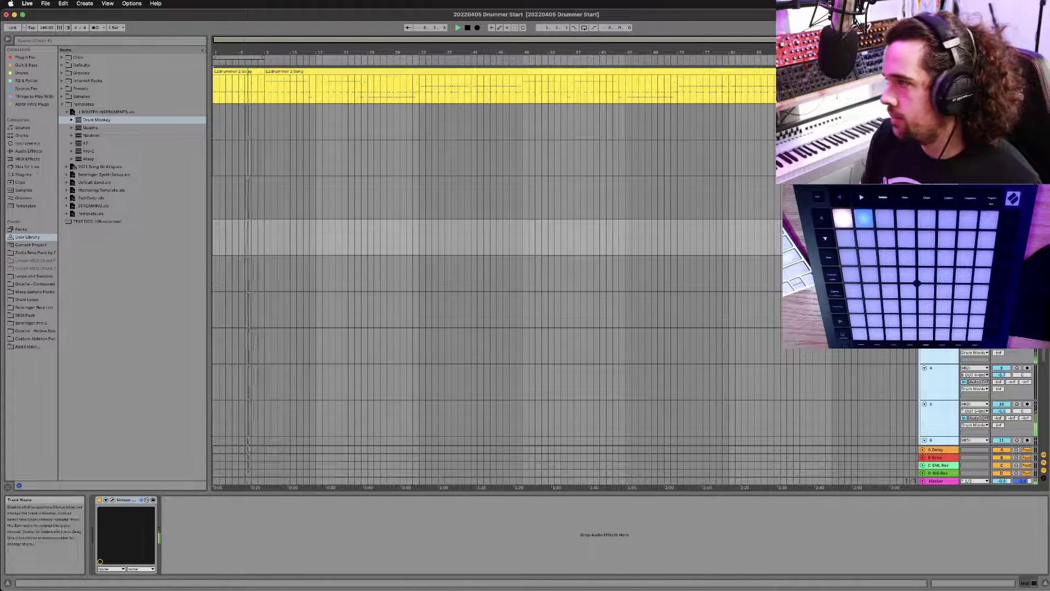
{"action": "left_click", "coordinate": [925, 71]}
{"action": "left_click", "coordinate": [404, 120]}
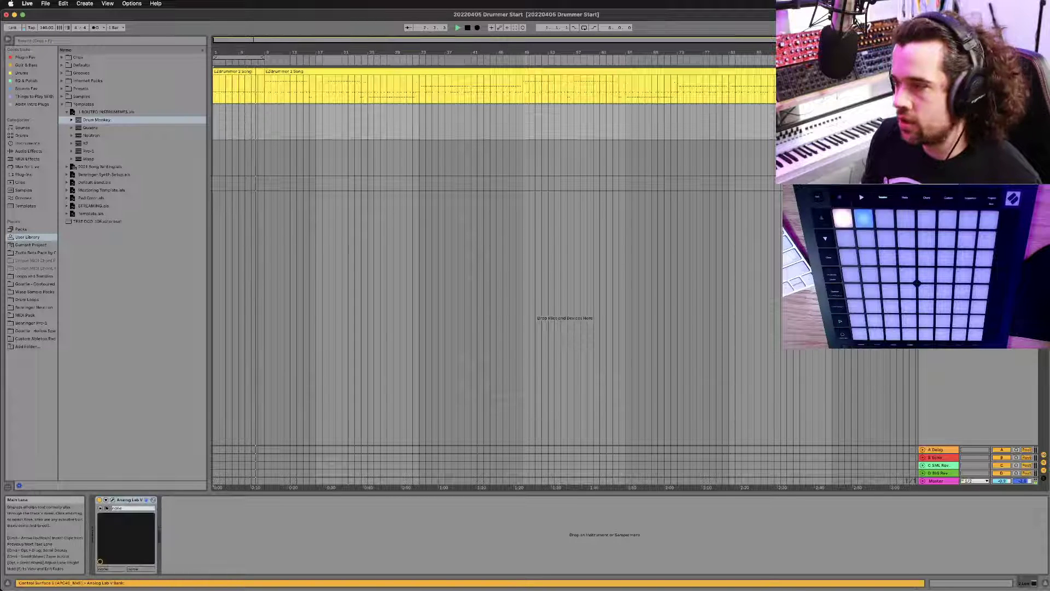
{"action": "left_click", "coordinate": [83, 143]}
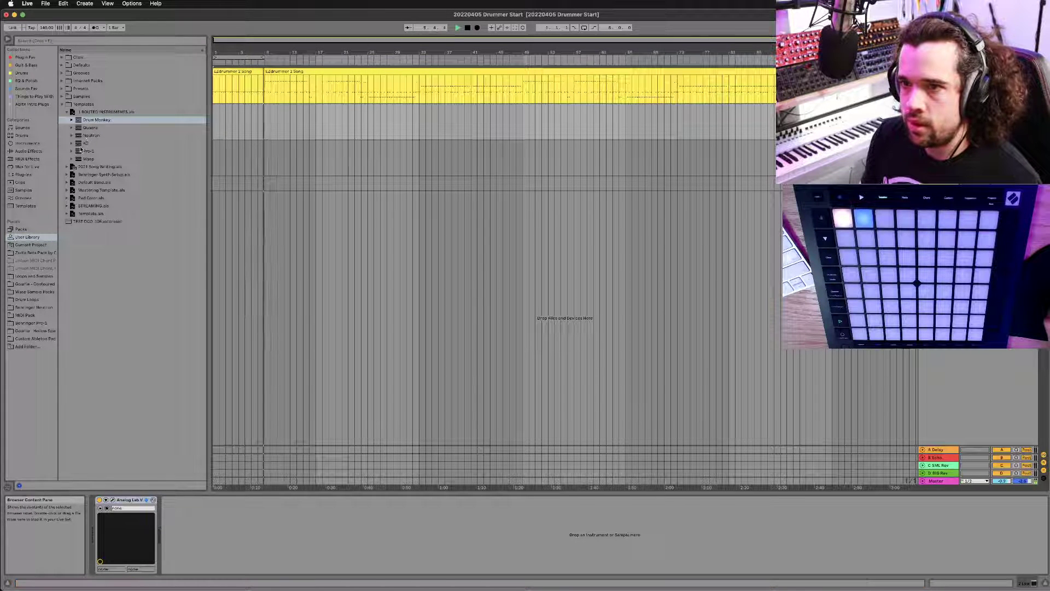
{"action": "double_click", "coordinate": [87, 158]}
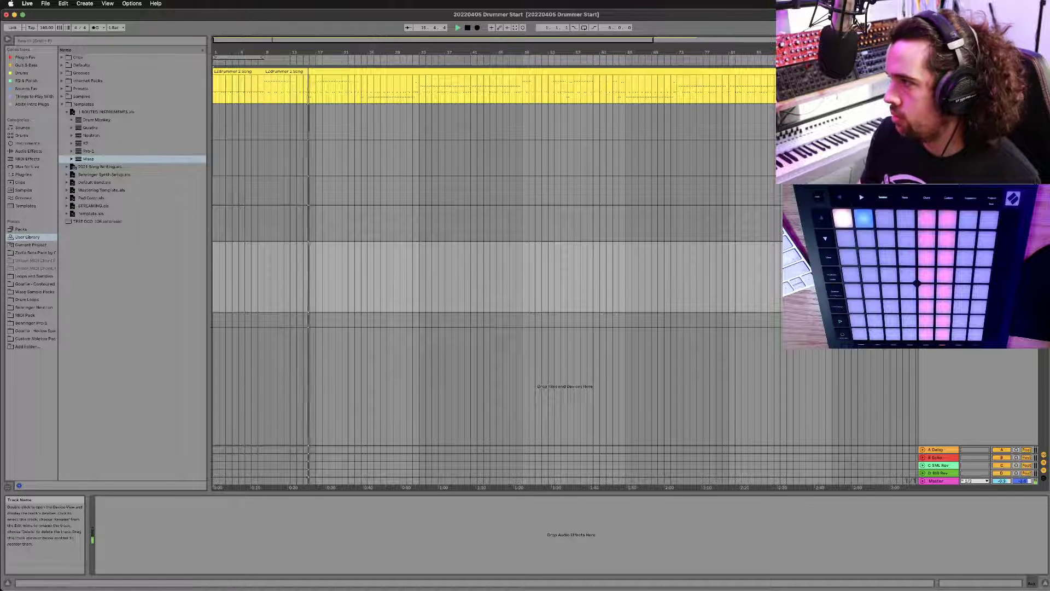
Step: Select the MASTER MIC track, switch to Dubler 2, turn off chords and set the key to C Minor
{"action": "left_click", "coordinate": [820, 188]}
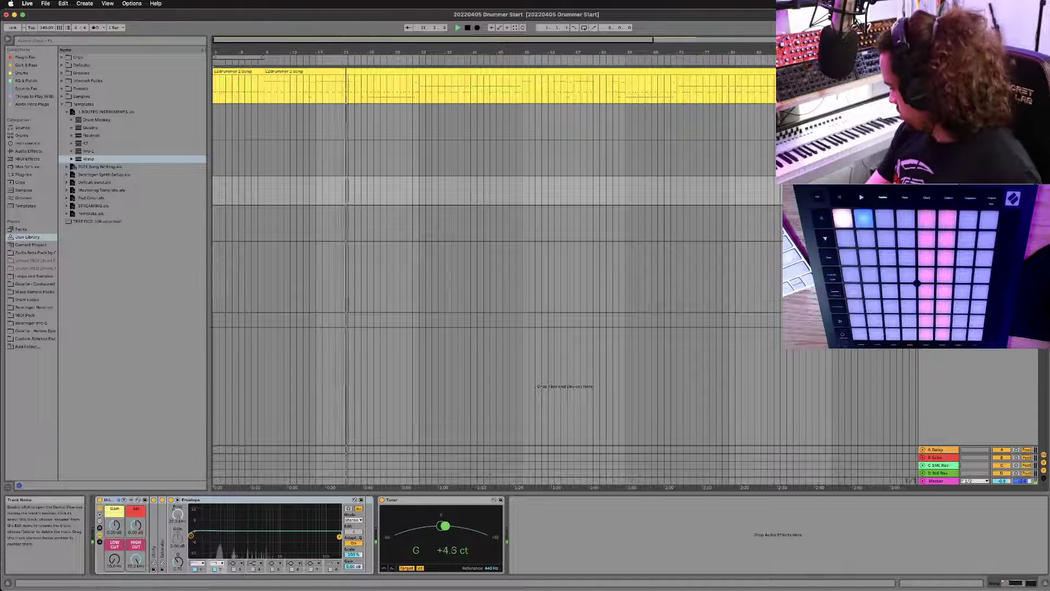
{"action": "key", "text": "super+Tab"}
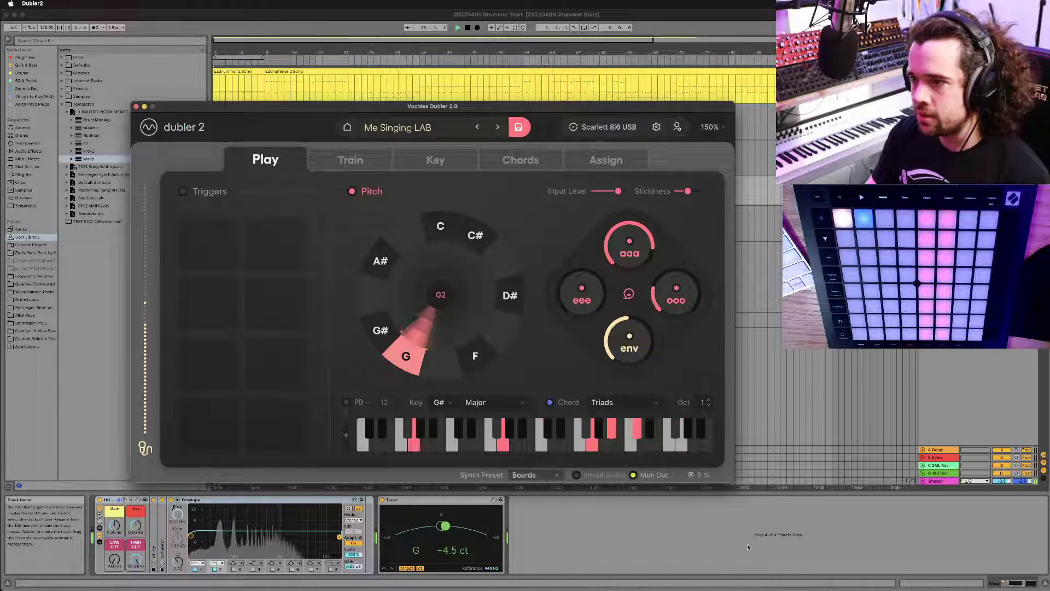
{"action": "left_click", "coordinate": [550, 402]}
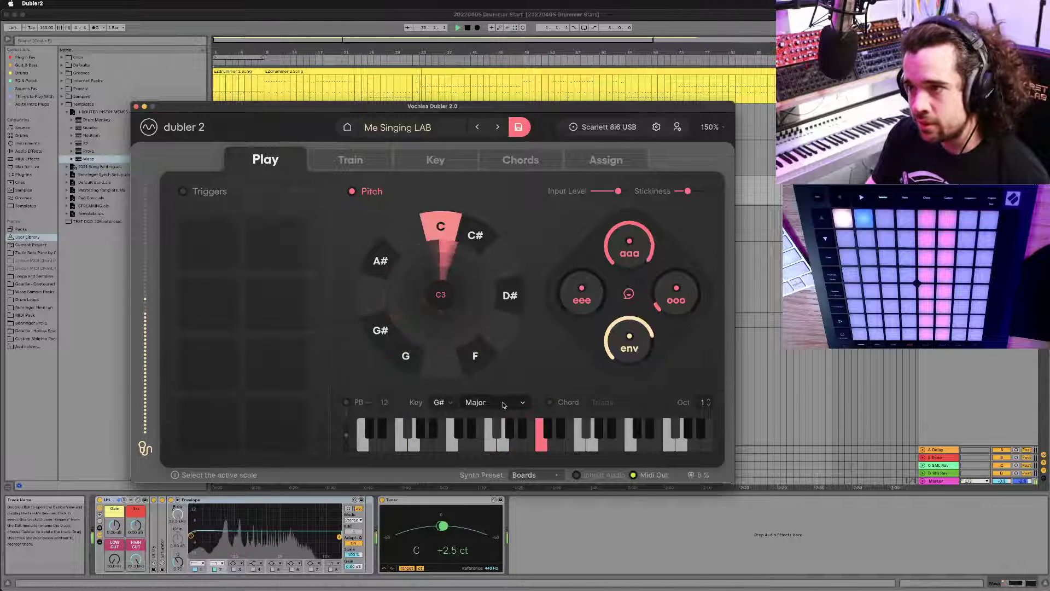
{"action": "left_click", "coordinate": [443, 402]}
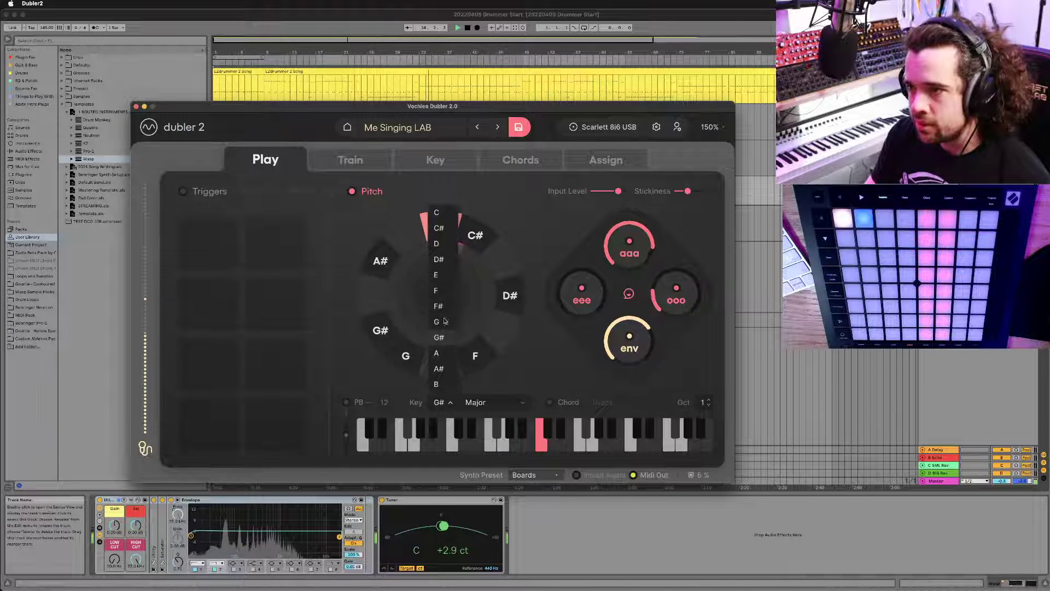
{"action": "left_click", "coordinate": [436, 212]}
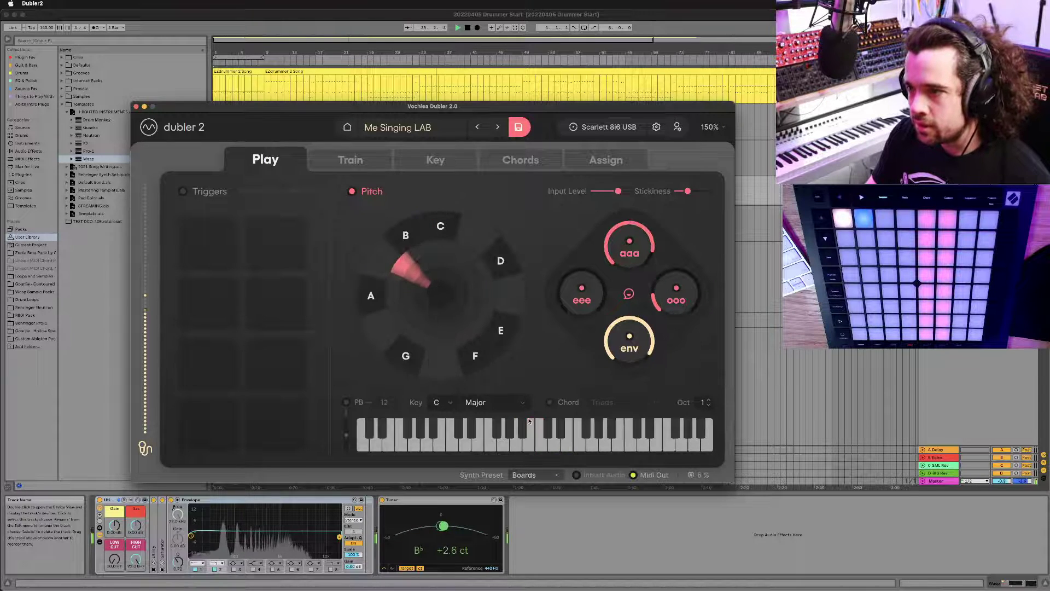
{"action": "left_click", "coordinate": [514, 402]}
{"action": "left_click", "coordinate": [498, 198]}
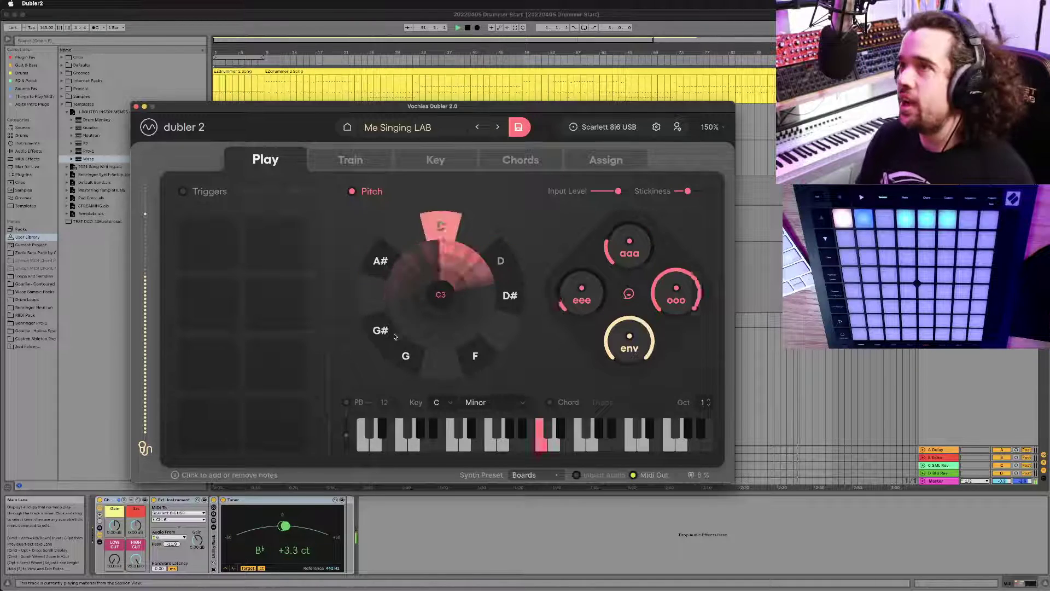
Step: Return to Live's Session View, open the MIDI 1 clip in the Wasp group and play through its recorded notes
{"action": "left_click", "coordinate": [85, 141]}
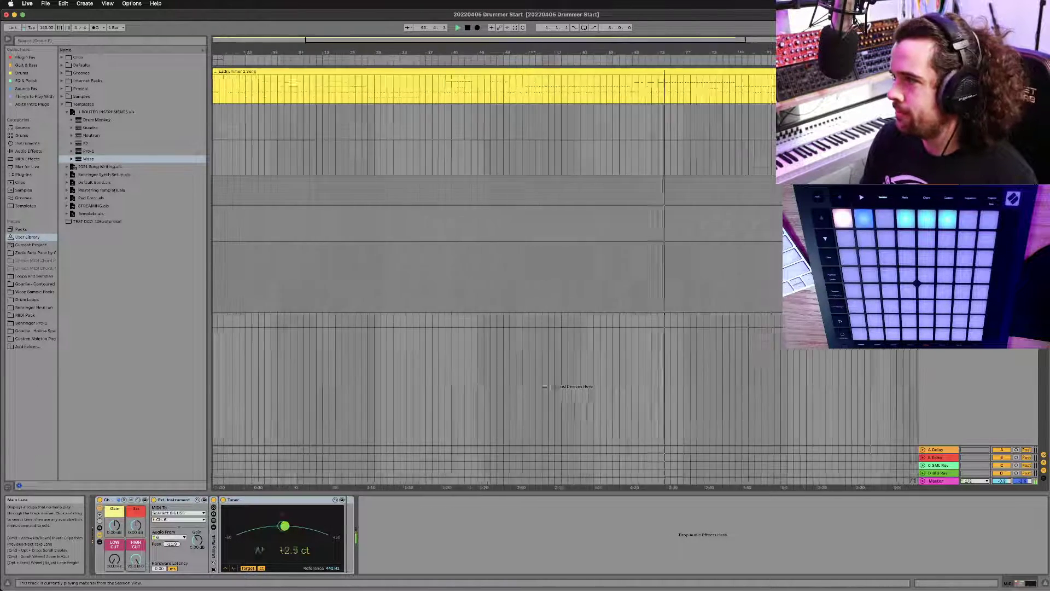
{"action": "key", "text": "Tab"}
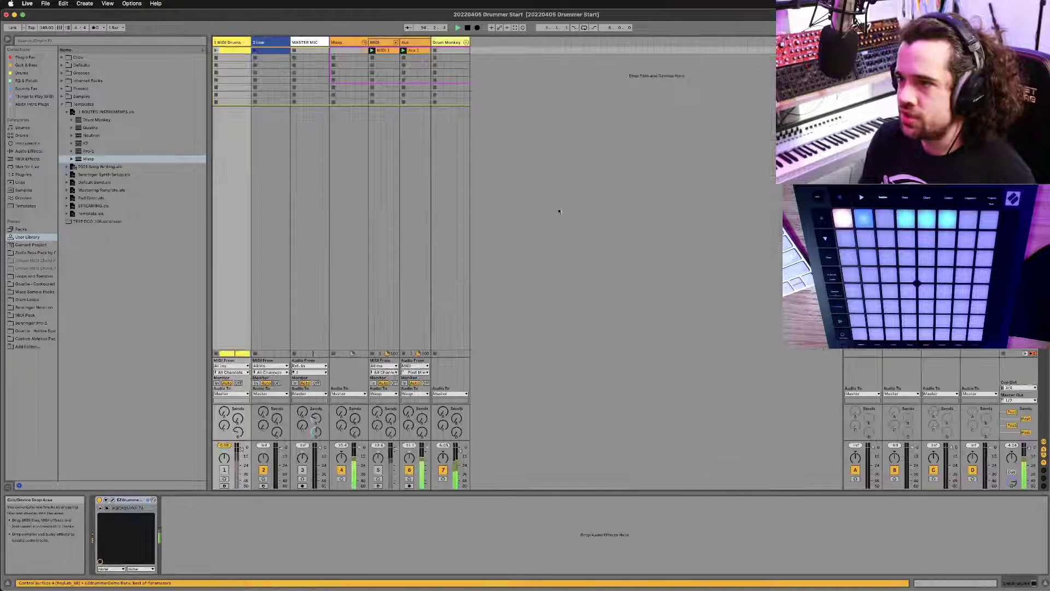
{"action": "left_click", "coordinate": [386, 54]}
{"action": "double_click", "coordinate": [386, 53]}
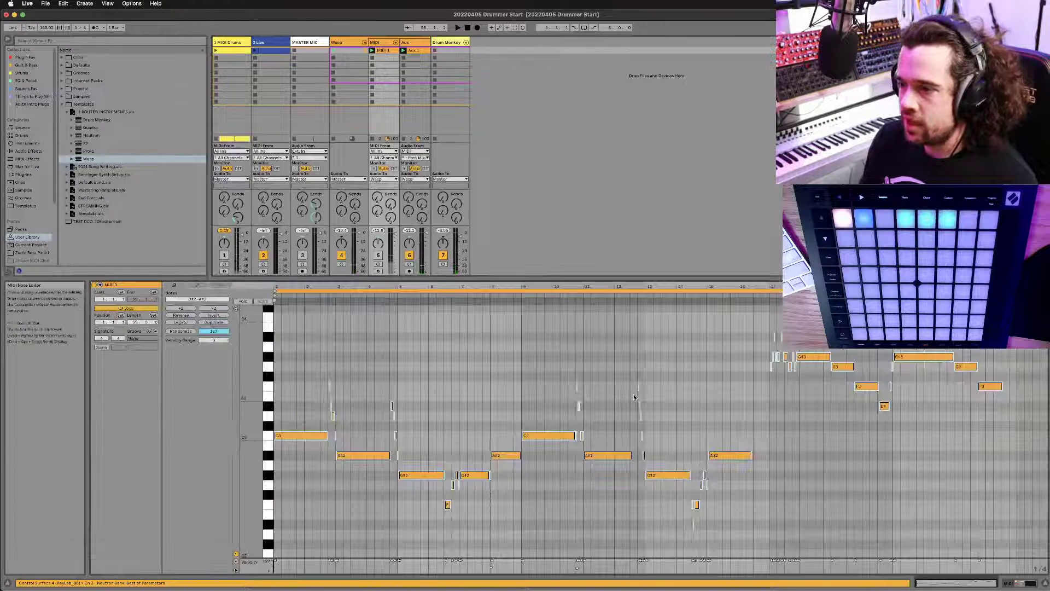
{"action": "key", "text": "space"}
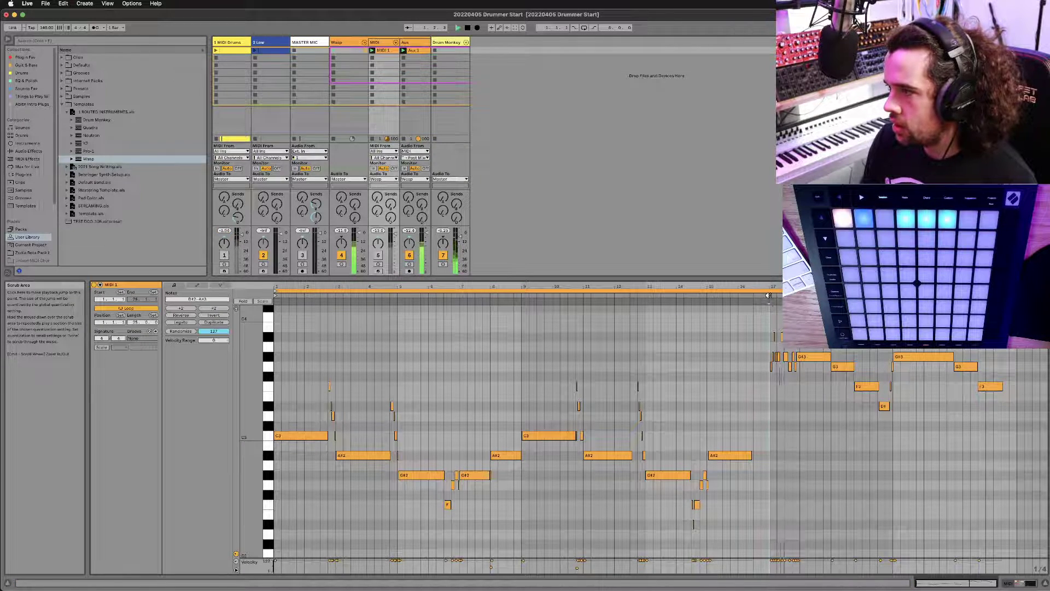
{"action": "scroll", "coordinate": [525, 432], "scroll_direction": "up", "scroll_amount": 5}
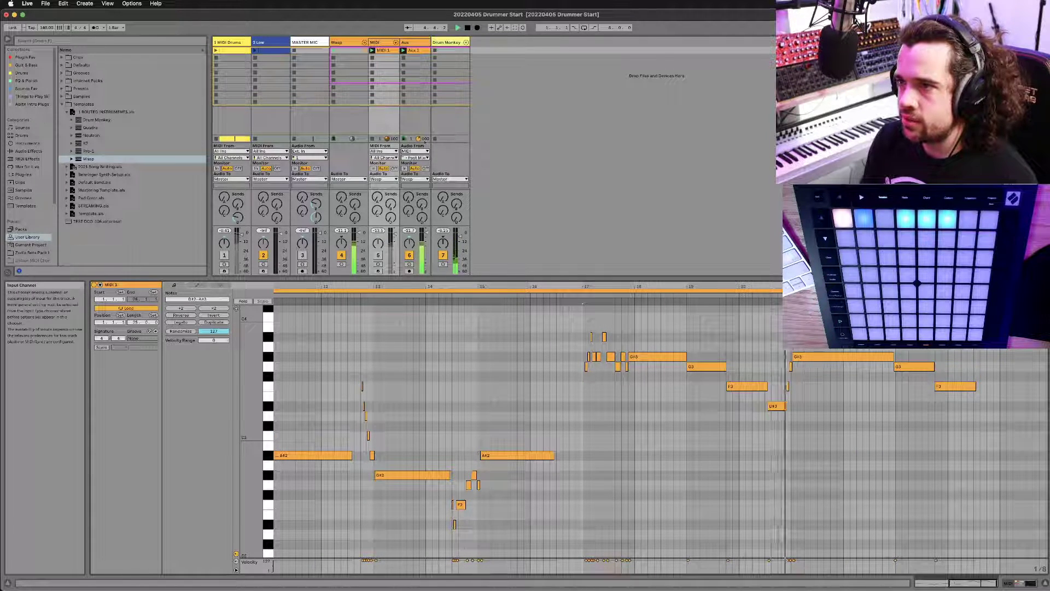
Step: Activate the Wasp group's MIDI track and open the recorded Aux 1 audio clip
{"action": "left_click", "coordinate": [378, 256]}
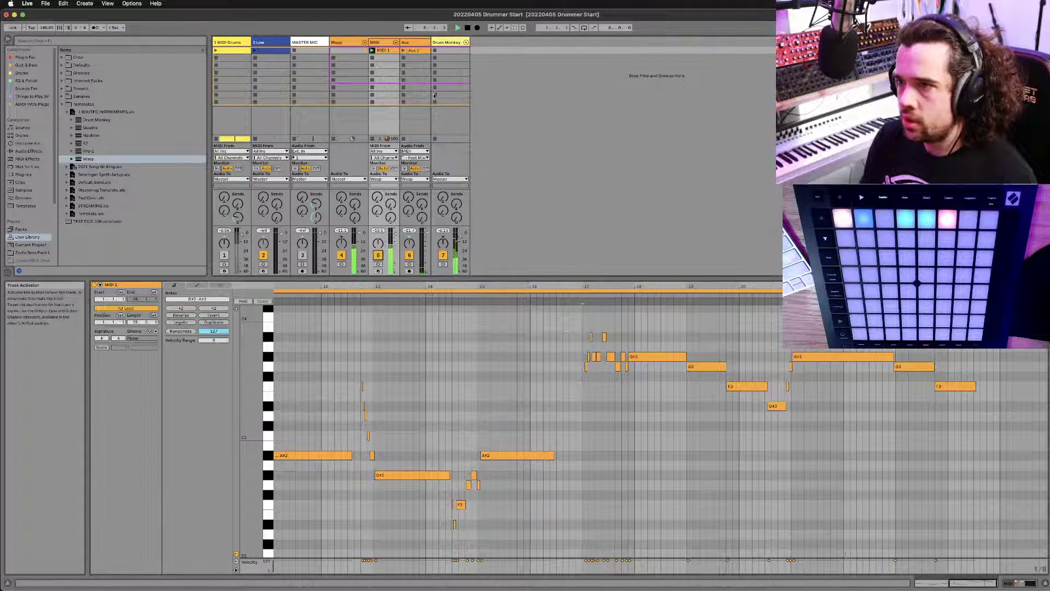
{"action": "left_click", "coordinate": [418, 51]}
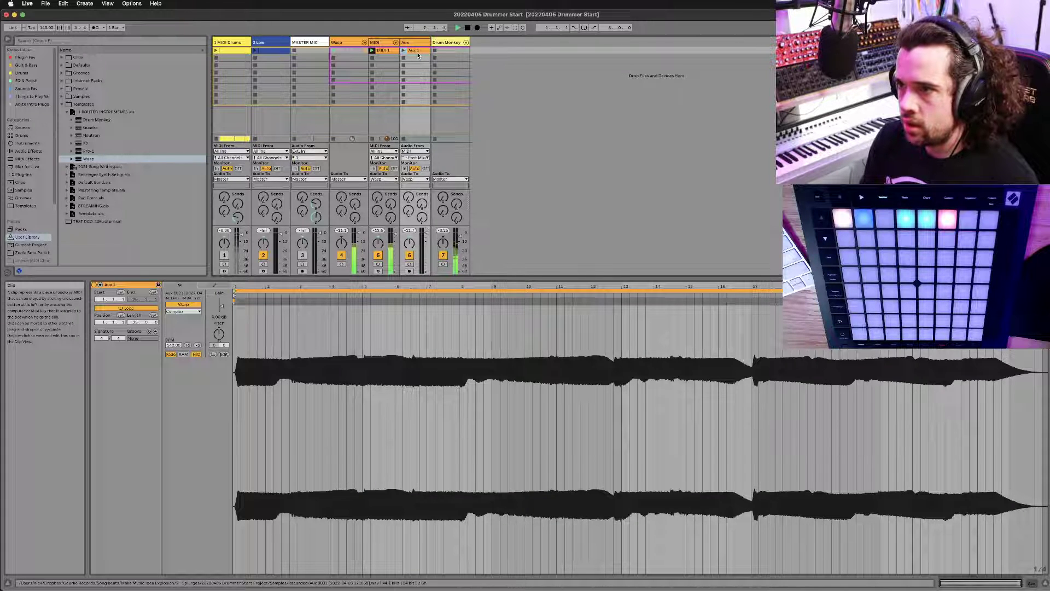
Step: Delete the Aux 1 clip and set the Aux track to monitor its live input with the MIDI track deactivated
{"action": "key", "text": "Delete"}
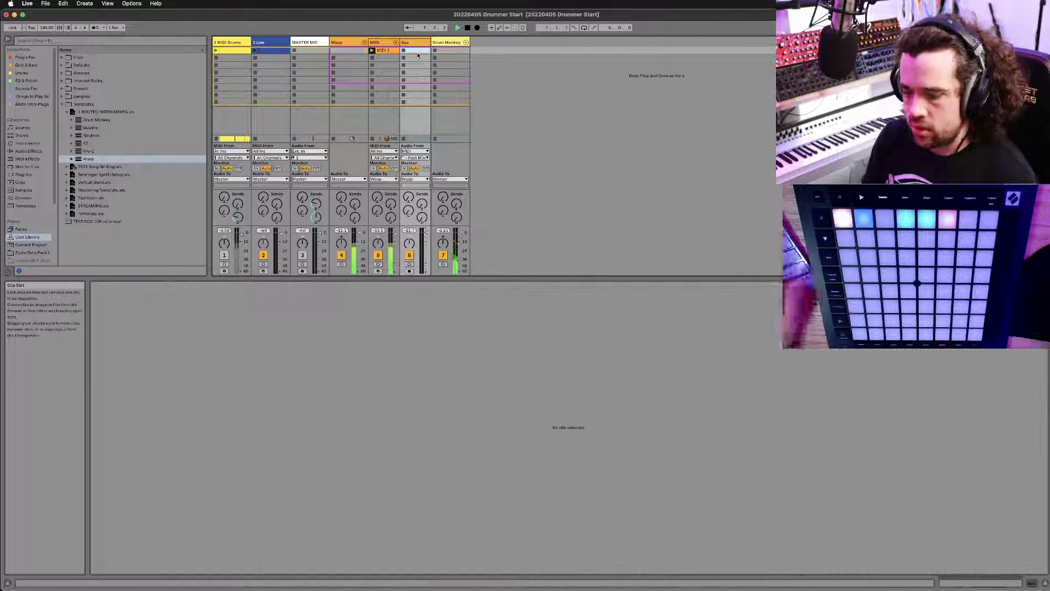
{"action": "left_click", "coordinate": [377, 255]}
{"action": "left_click", "coordinate": [406, 169]}
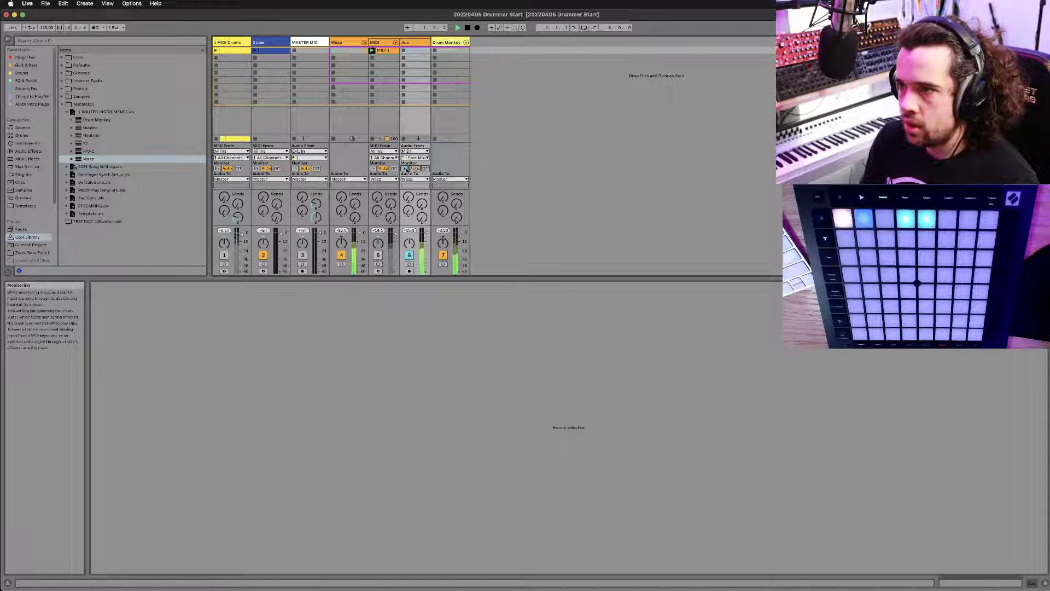
Step: Review the MIDI 1 clip's notes and switch to Dubler 2 to record a second sung take on the MIDI track
{"action": "left_click", "coordinate": [392, 51]}
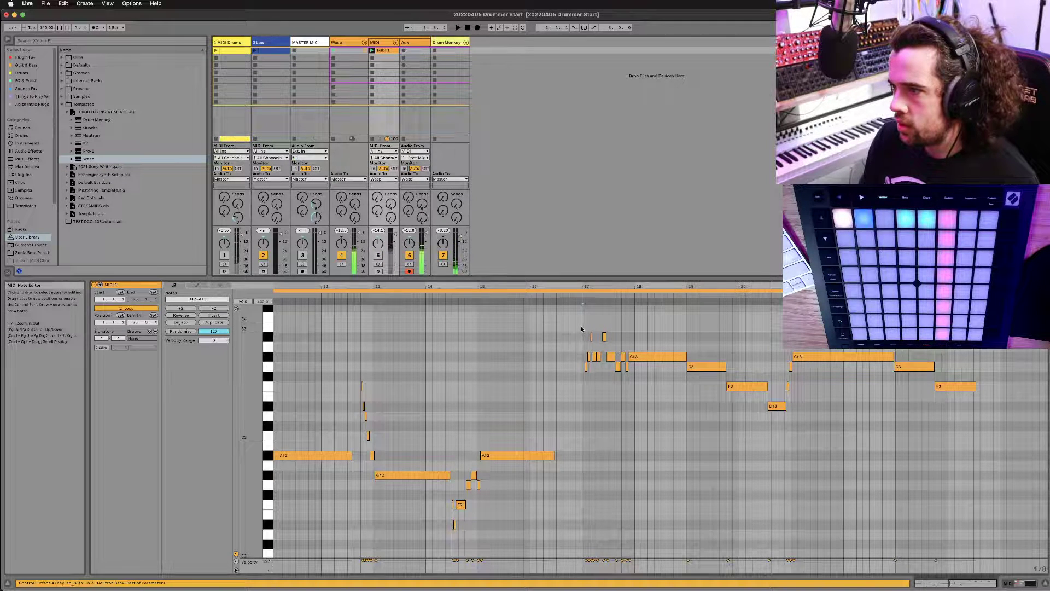
{"action": "left_click", "coordinate": [582, 295]}
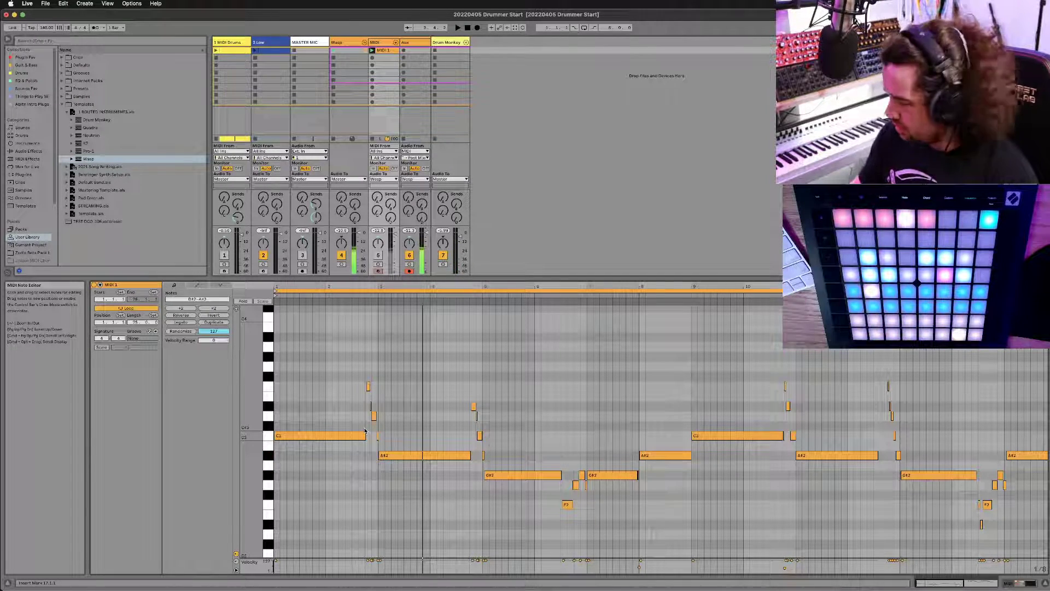
{"action": "key", "text": "super+Tab"}
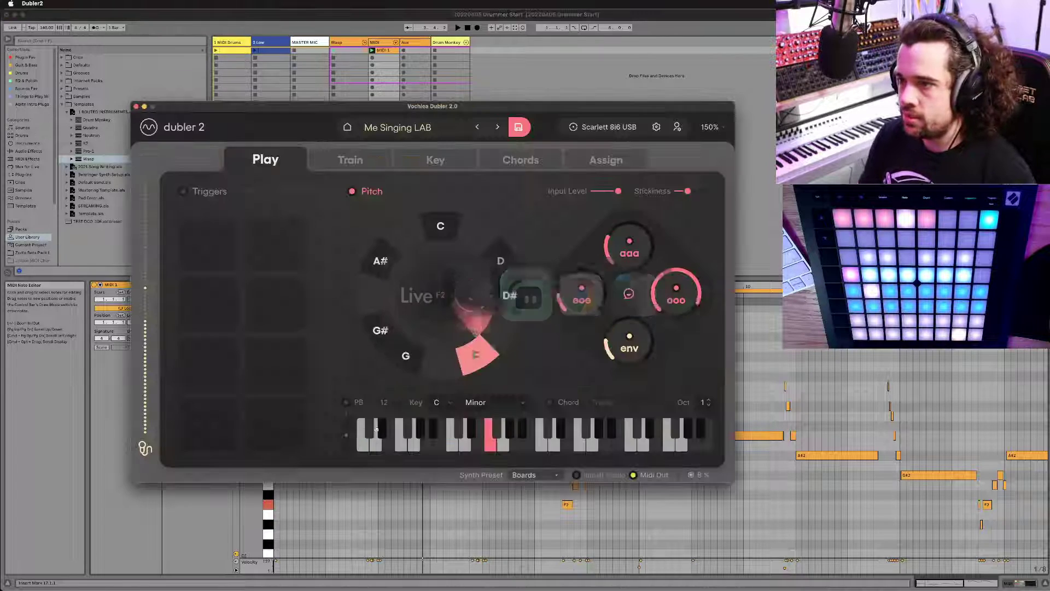
{"action": "key", "text": "super+Tab"}
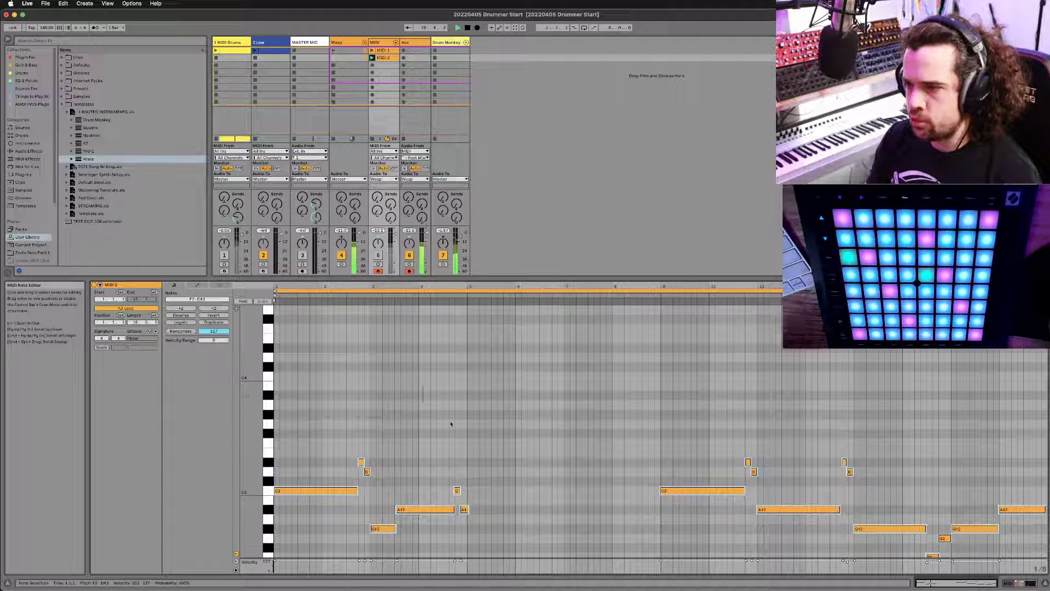
Step: Move the start of the MIDI 2 clip's loop to bar 9 and play the shortened loop
{"action": "scroll", "coordinate": [454, 424], "scroll_direction": "down", "scroll_amount": 2}
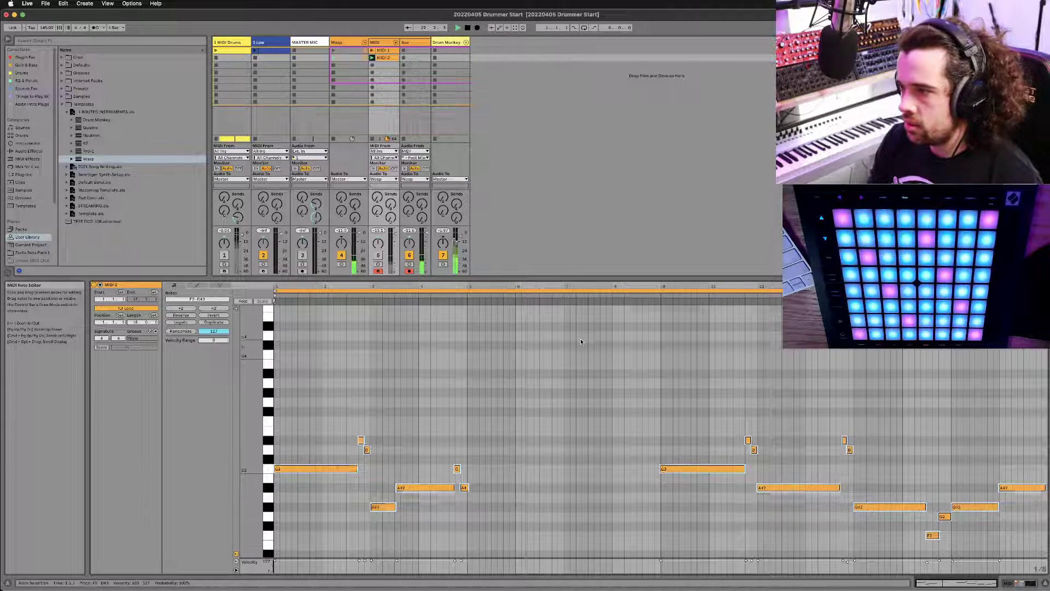
{"action": "scroll", "coordinate": [580, 339], "scroll_direction": "down", "scroll_amount": 4}
{"action": "scroll", "coordinate": [633, 366], "scroll_direction": "up", "scroll_amount": 2}
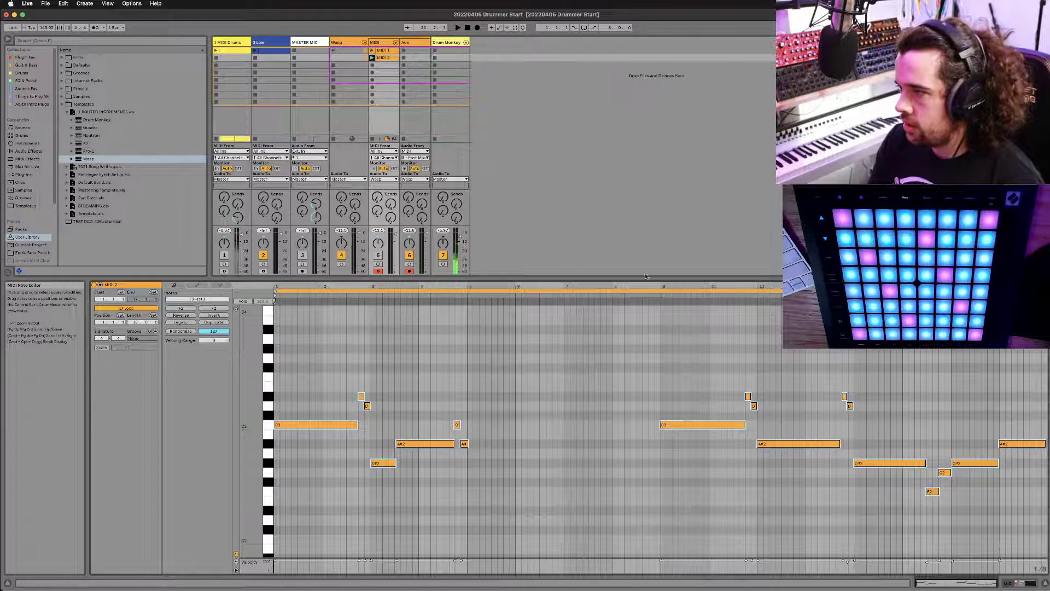
{"action": "left_click_drag", "start_coordinate": [277, 292], "coordinate": [661, 291]}
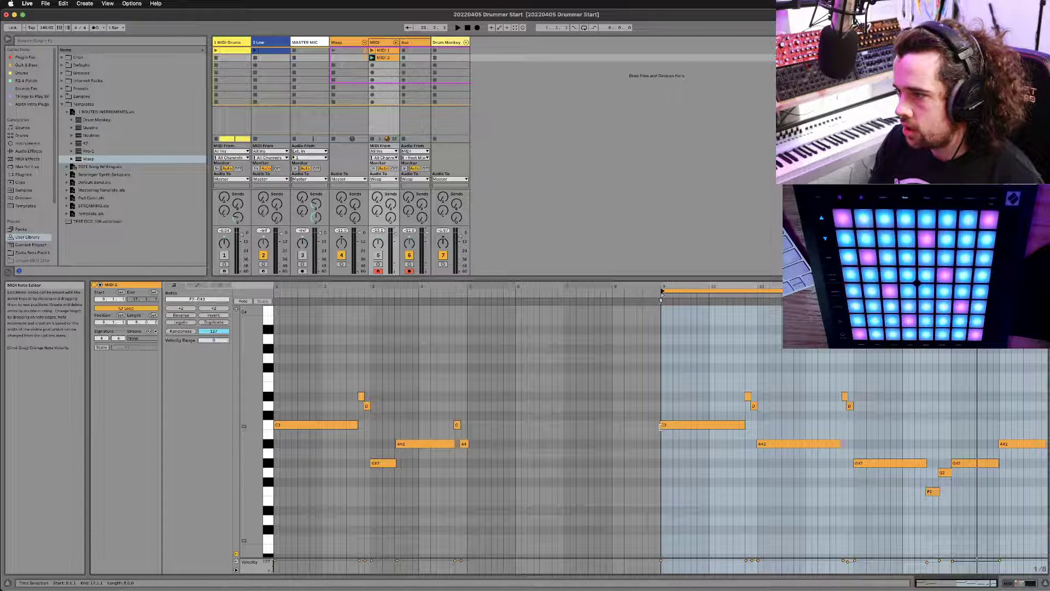
{"action": "left_click", "coordinate": [683, 425]}
{"action": "key", "text": "space"}
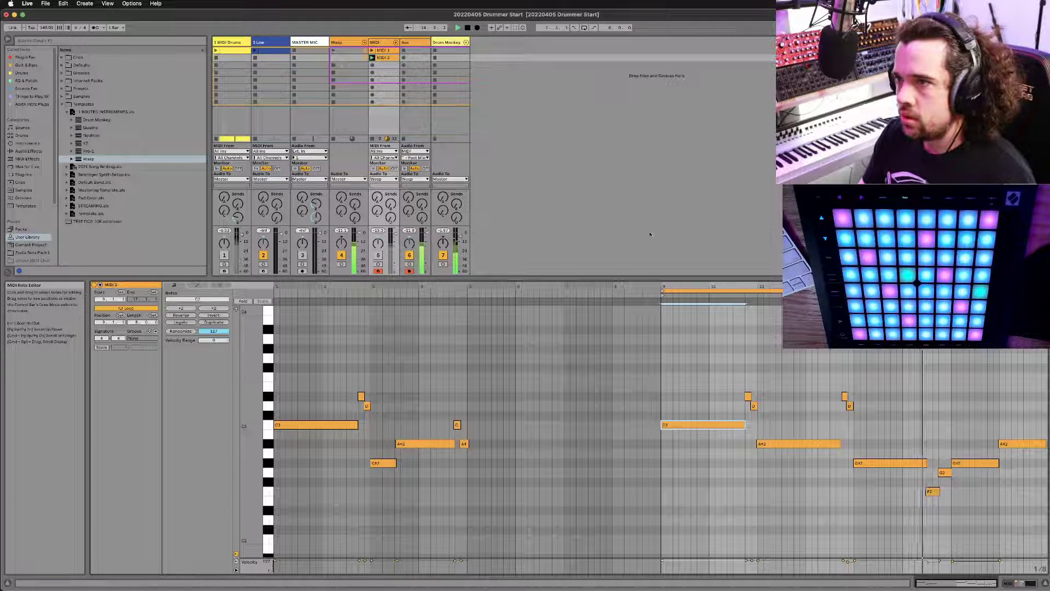
Step: Record the MIDI 2 performance as an audio clip in the Aux track's second slot and end the recording
{"action": "left_click", "coordinate": [405, 58]}
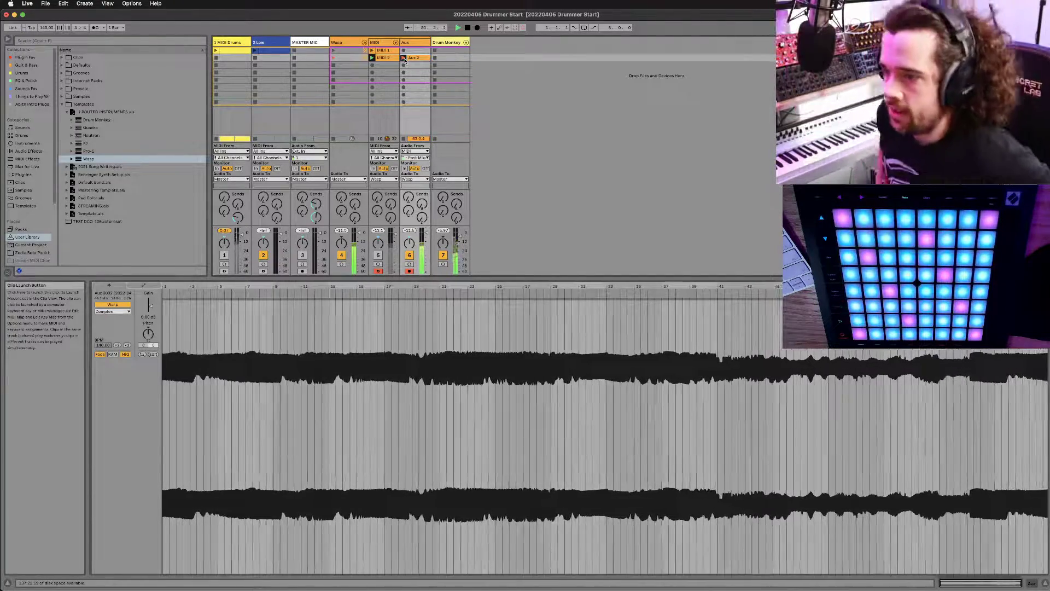
{"action": "left_click", "coordinate": [404, 58]}
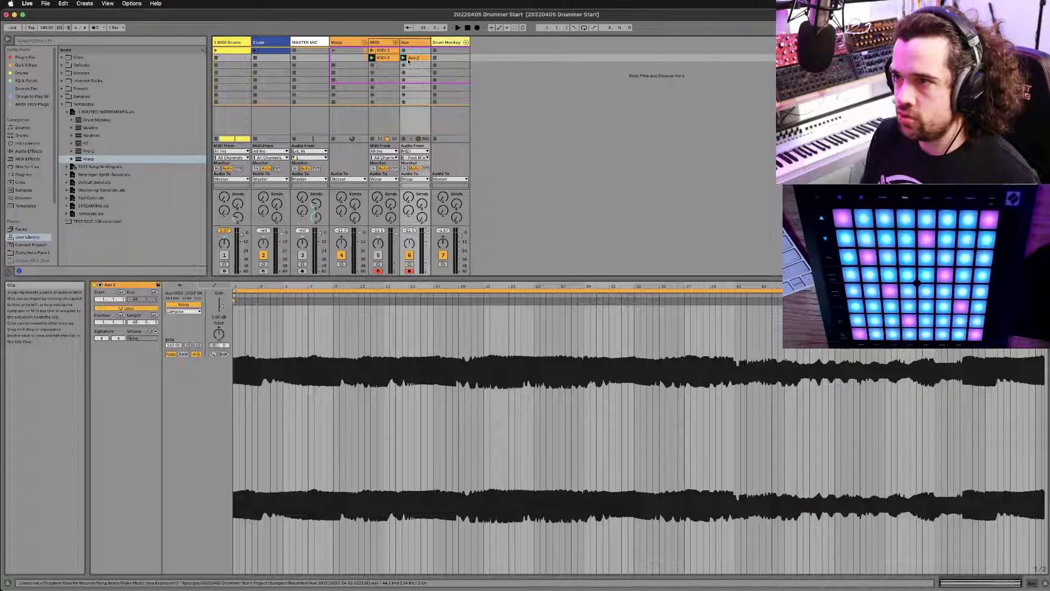
Step: Move the Aux 2 clip to the third slot with the MIDI track's clip stopped, and save the set
{"action": "left_click", "coordinate": [373, 139]}
{"action": "left_click_drag", "start_coordinate": [403, 60], "coordinate": [413, 70]}
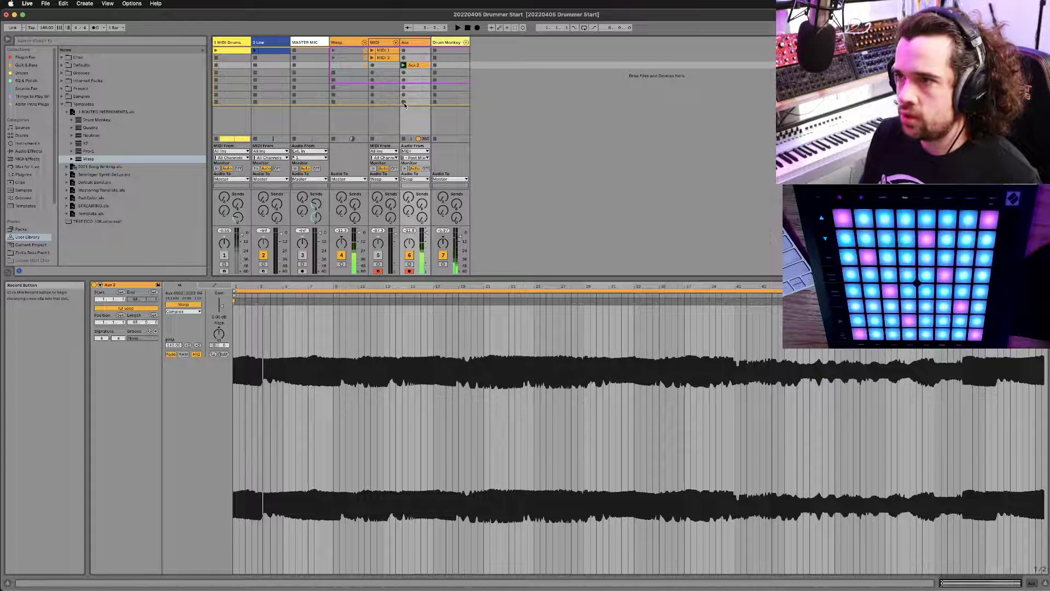
{"action": "key", "text": "super+s"}
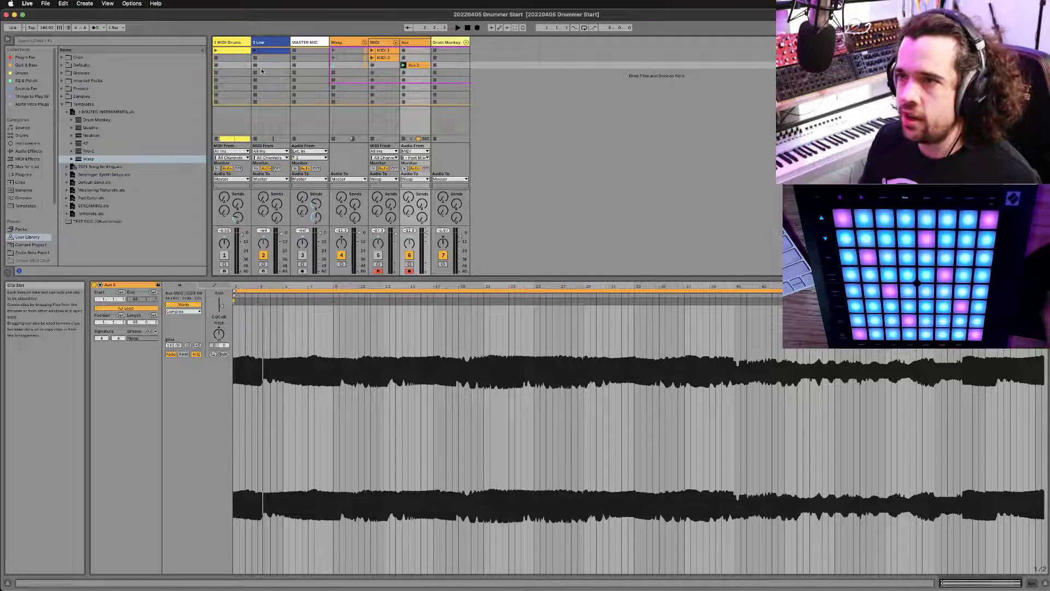
Step: Open the Analog Lab V instrument window on the Low track, starting from its empty third slot
{"action": "left_click", "coordinate": [261, 68]}
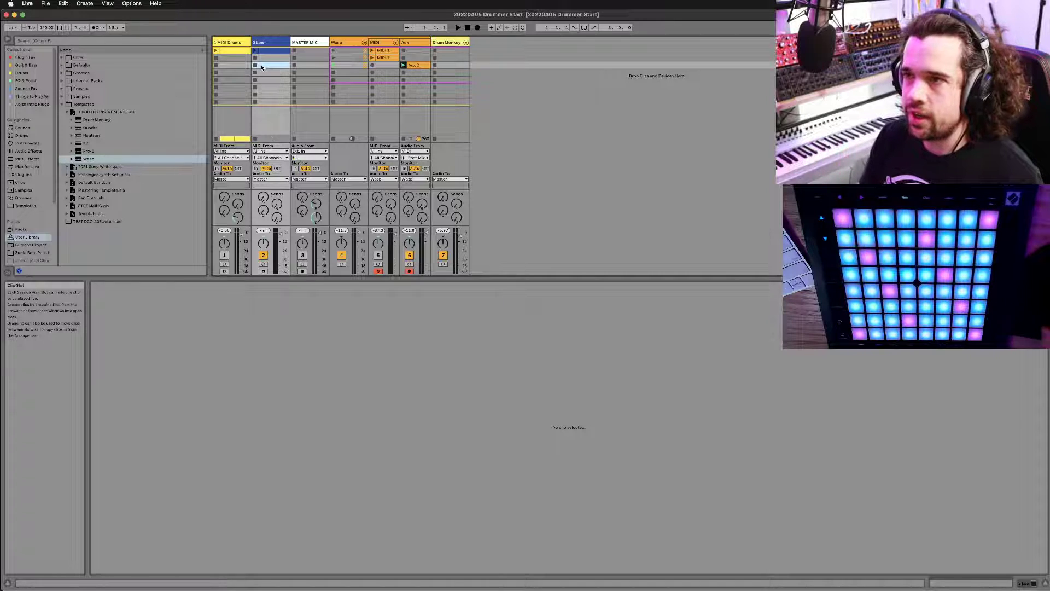
{"action": "key", "text": "shift+Tab"}
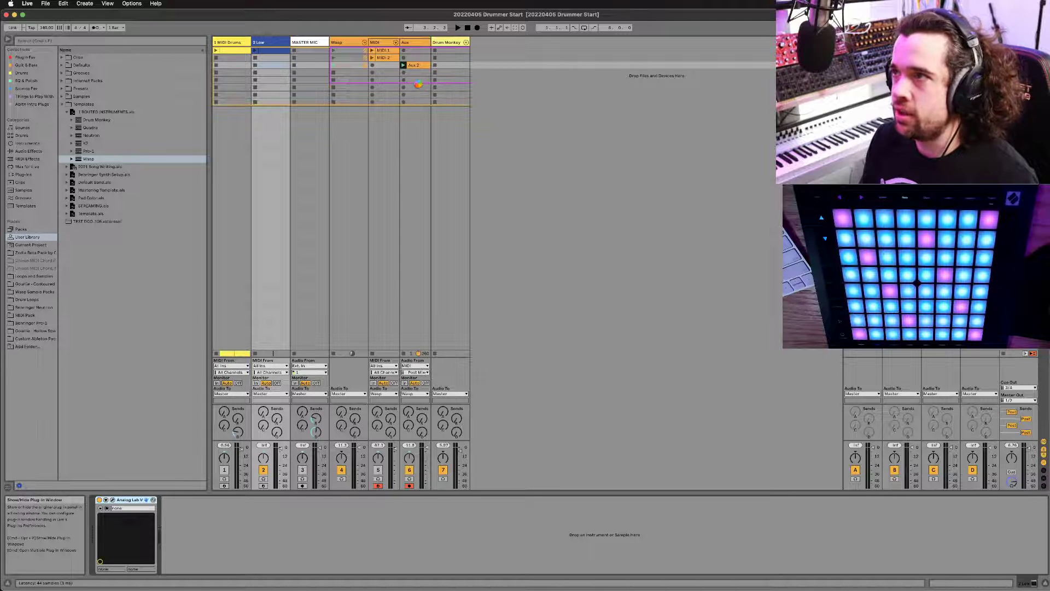
{"action": "left_click", "coordinate": [112, 499]}
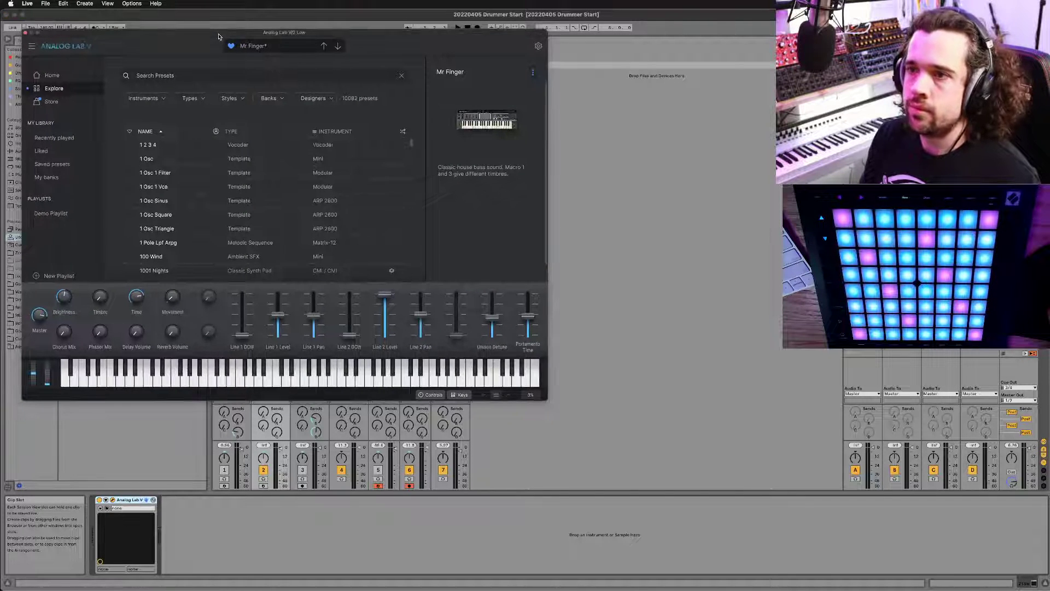
Step: Filter the presets to Plucked Strings, shuffle the list and load the Epic Sitar preset
{"action": "left_click", "coordinate": [193, 99]}
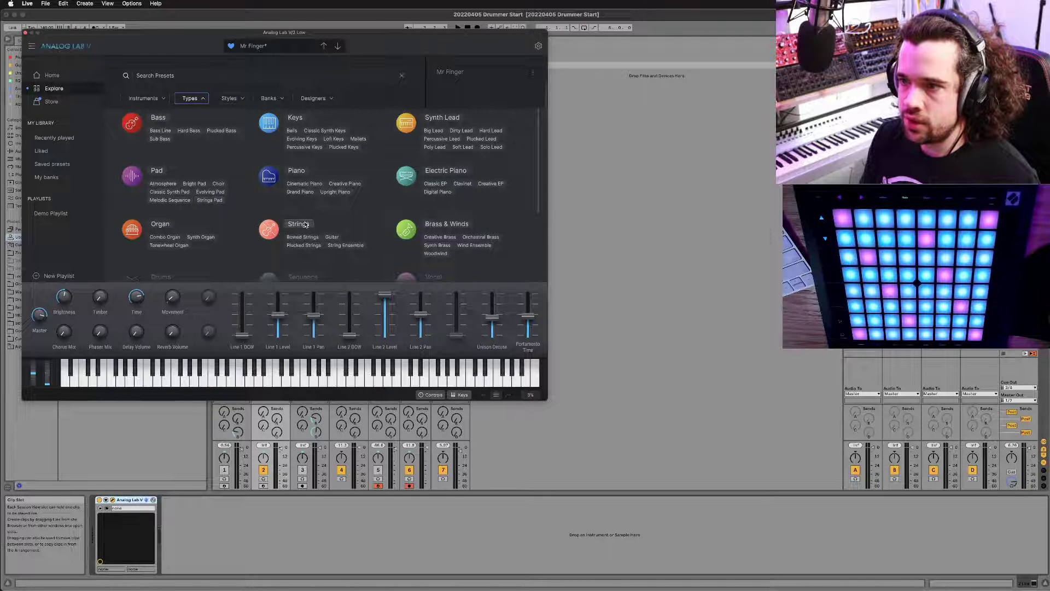
{"action": "left_click", "coordinate": [304, 246]}
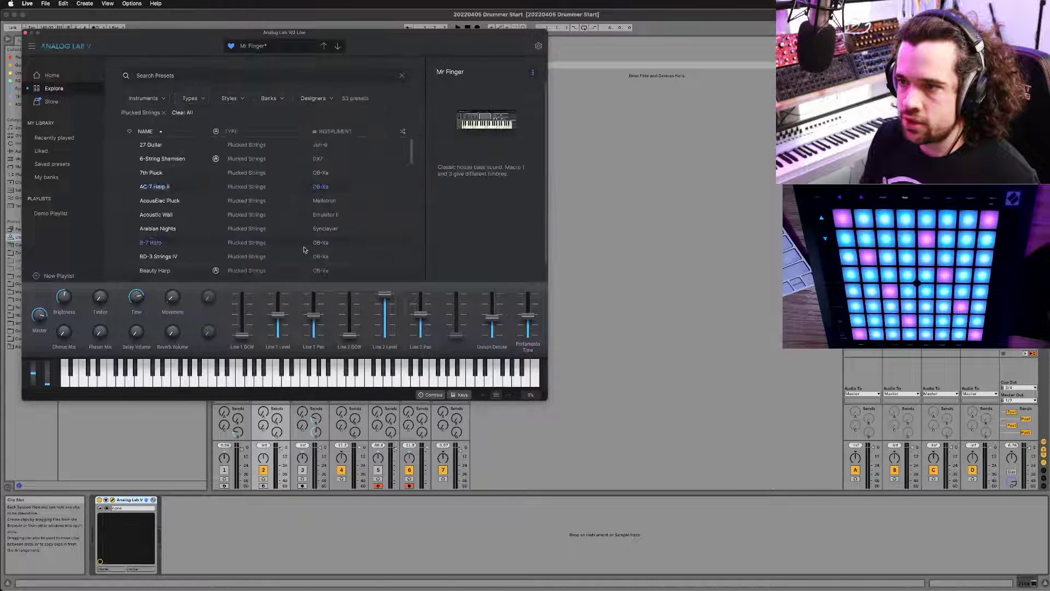
{"action": "left_click", "coordinate": [402, 132]}
{"action": "left_click", "coordinate": [182, 189]}
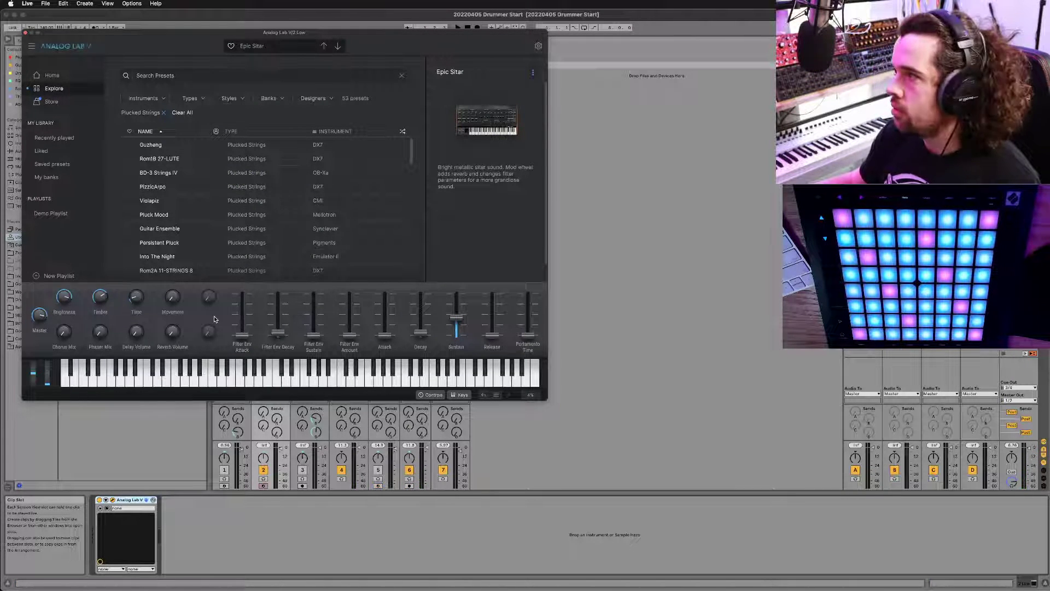
{"action": "left_click_drag", "start_coordinate": [195, 34], "coordinate": [512, 87]}
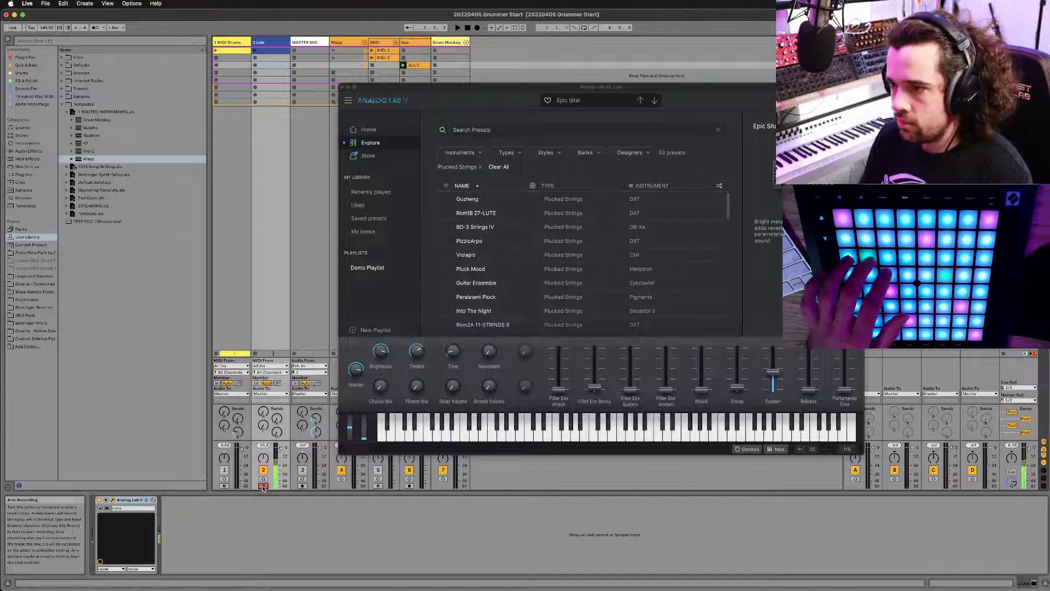
Step: Load the Violapiz preset and raise its Reverb Volume, Chorus Mix and Delay Volume
{"action": "left_click", "coordinate": [507, 253]}
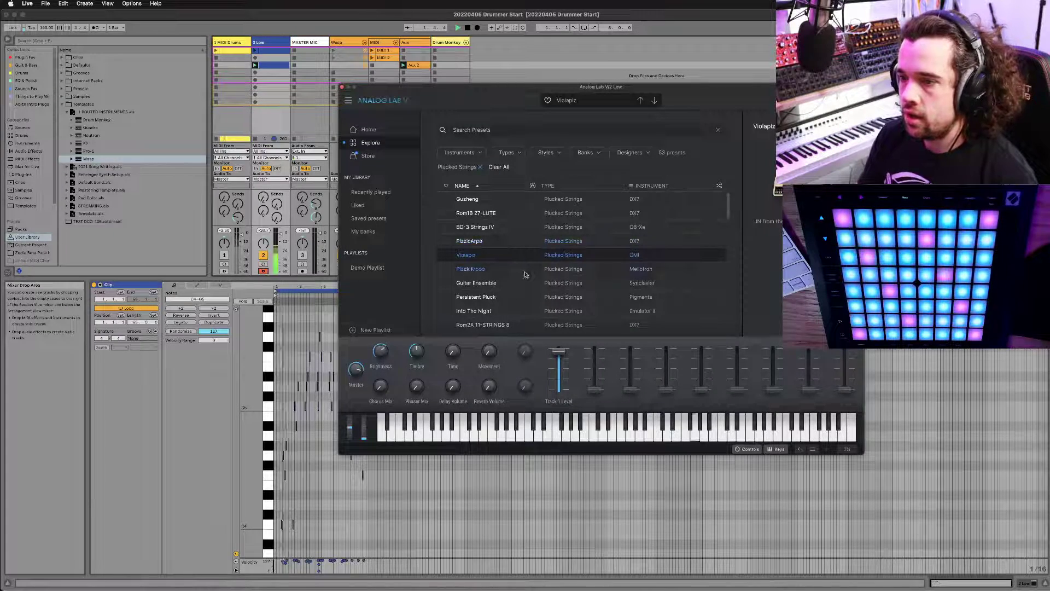
{"action": "left_click_drag", "start_coordinate": [534, 87], "coordinate": [649, 79]}
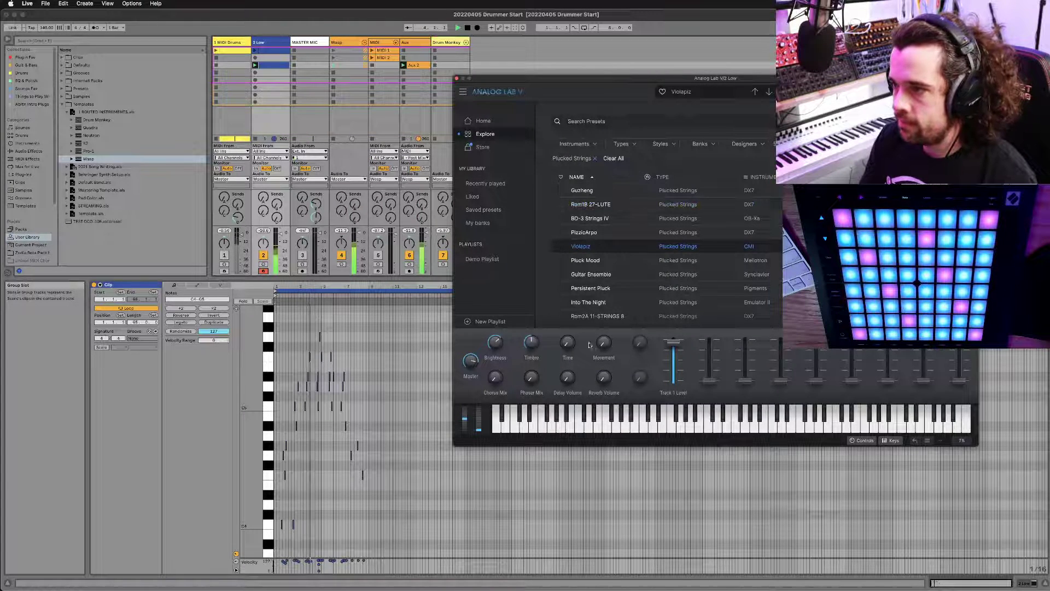
{"action": "left_click_drag", "start_coordinate": [604, 378], "coordinate": [605, 378]}
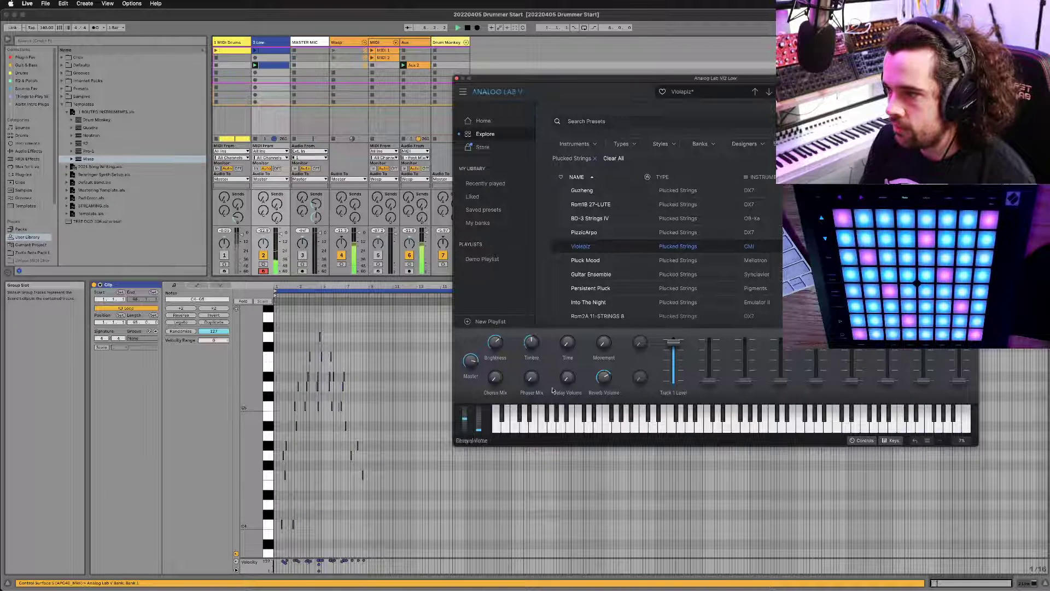
{"action": "left_click_drag", "start_coordinate": [497, 381], "coordinate": [497, 381]}
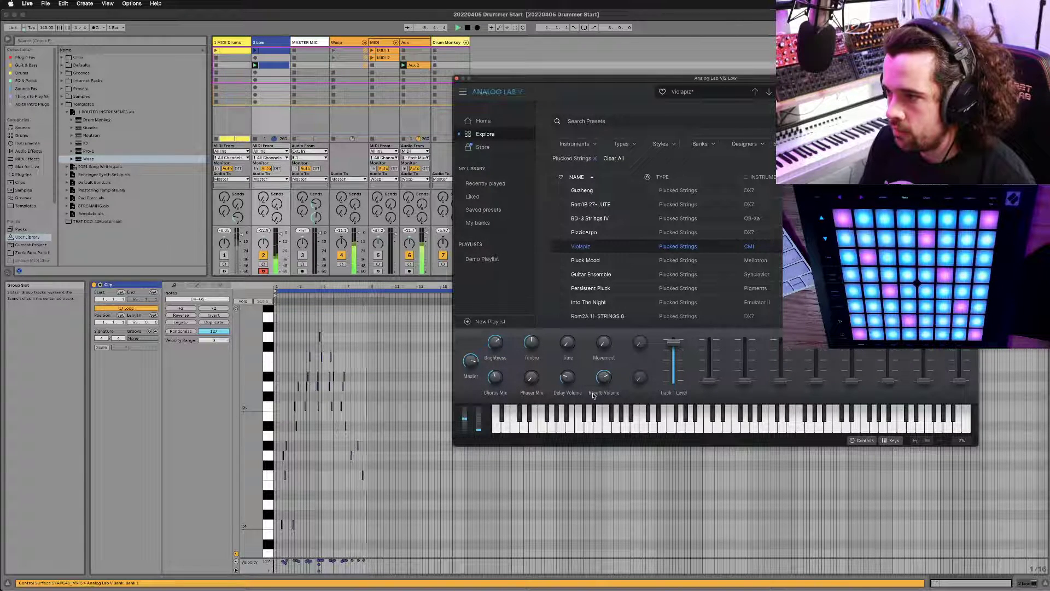
{"action": "left_click_drag", "start_coordinate": [568, 377], "coordinate": [568, 376]}
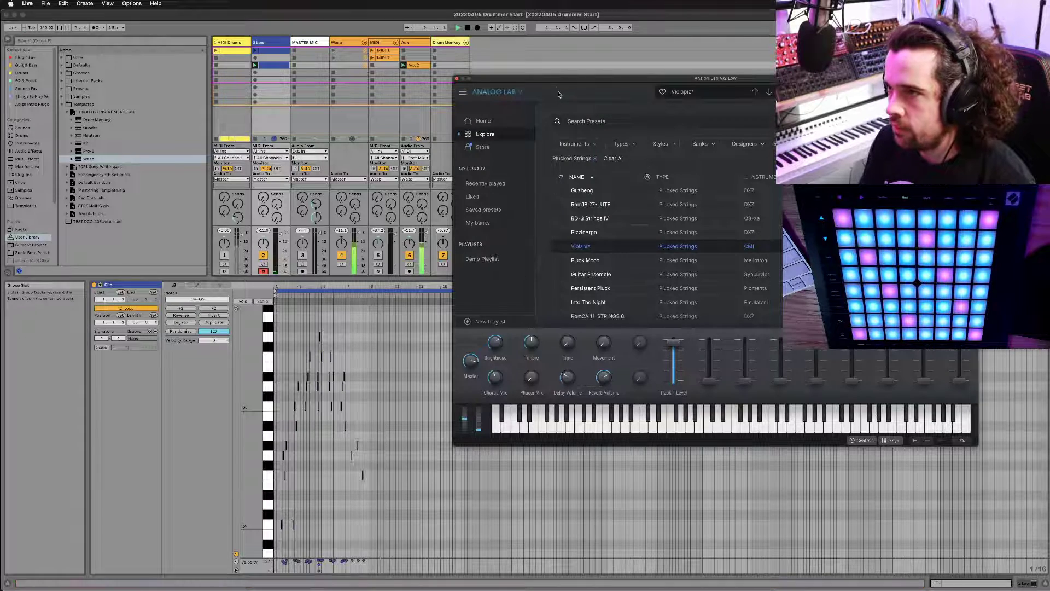
Step: Shorten the loop of the Low track's newly recorded clip to its first 8 bars
{"action": "left_click_drag", "start_coordinate": [602, 78], "coordinate": [746, 412]}
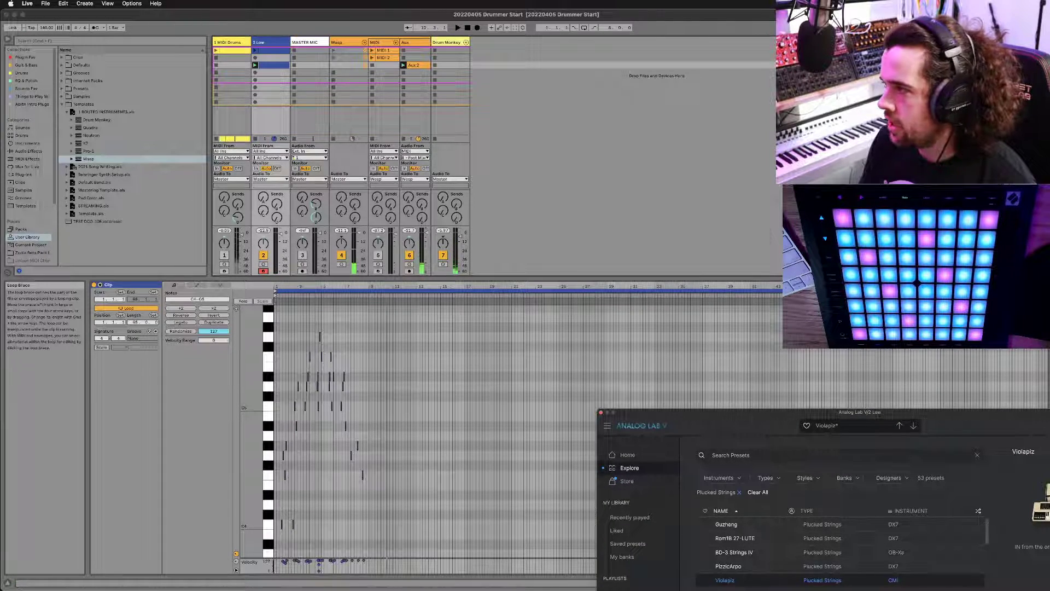
{"action": "left_click_drag", "start_coordinate": [963, 291], "coordinate": [369, 300]}
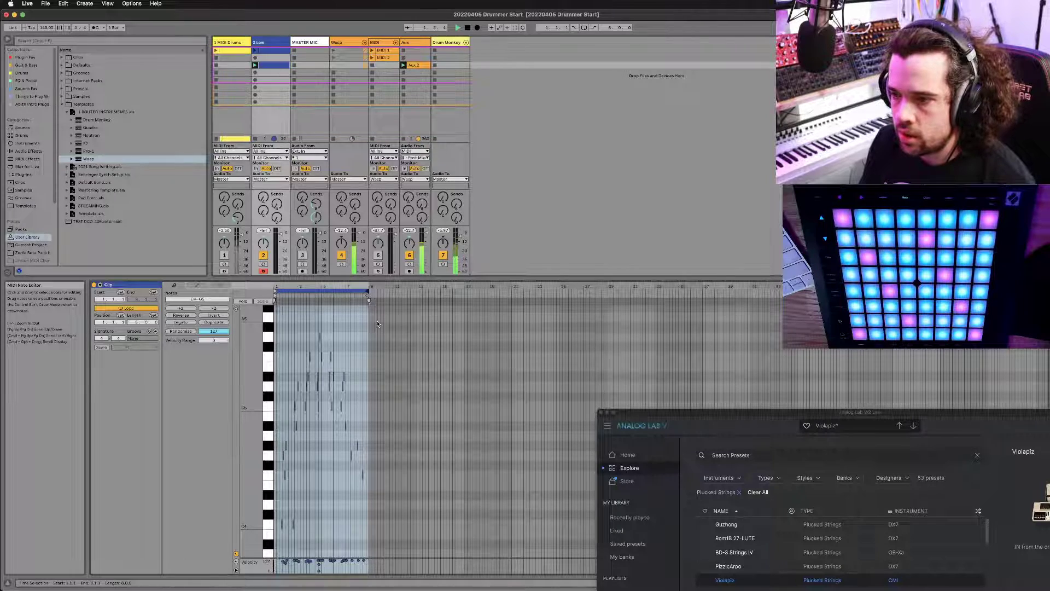
{"action": "left_click_drag", "start_coordinate": [704, 419], "coordinate": [529, 172]}
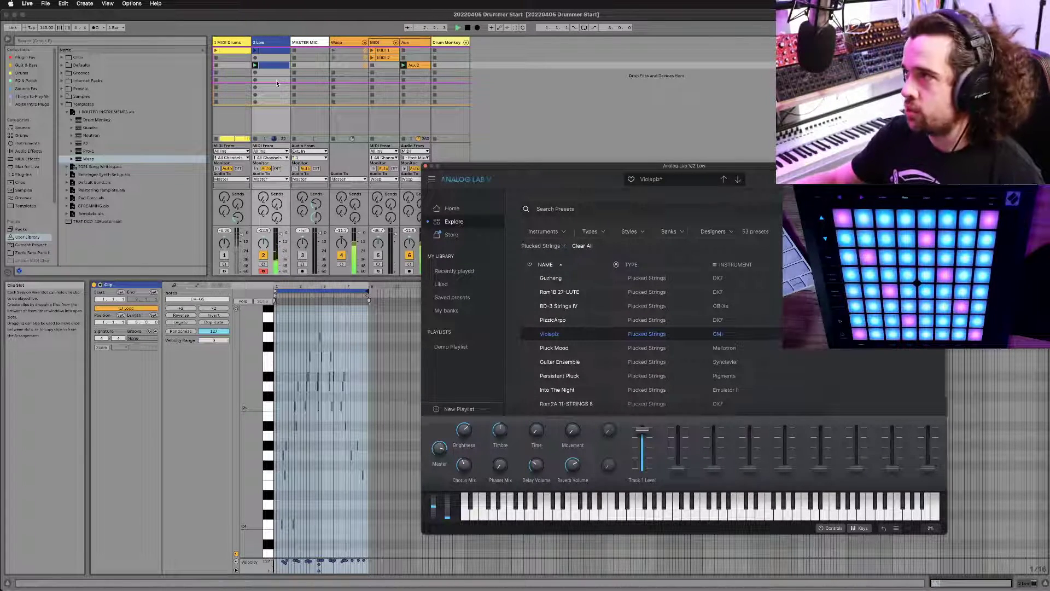
Step: Record another Violapiz clip in the Low track's fourth slot
{"action": "key", "text": "Down"}
{"action": "key", "text": "Return"}
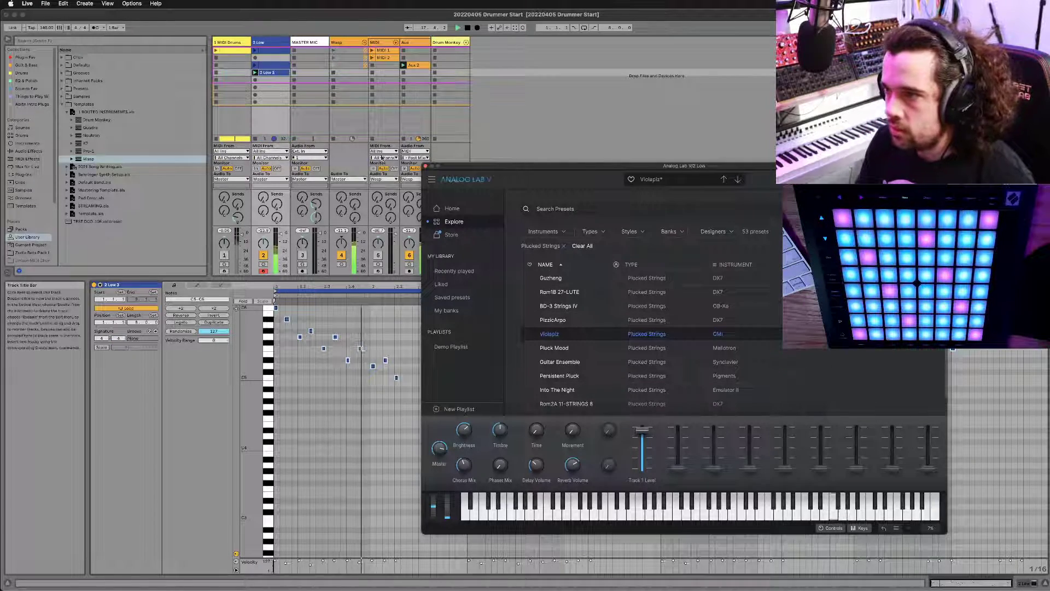
Step: Close the Analog Lab V window covering the new clip's notes and save the set
{"action": "left_click_drag", "start_coordinate": [570, 165], "coordinate": [302, 133]}
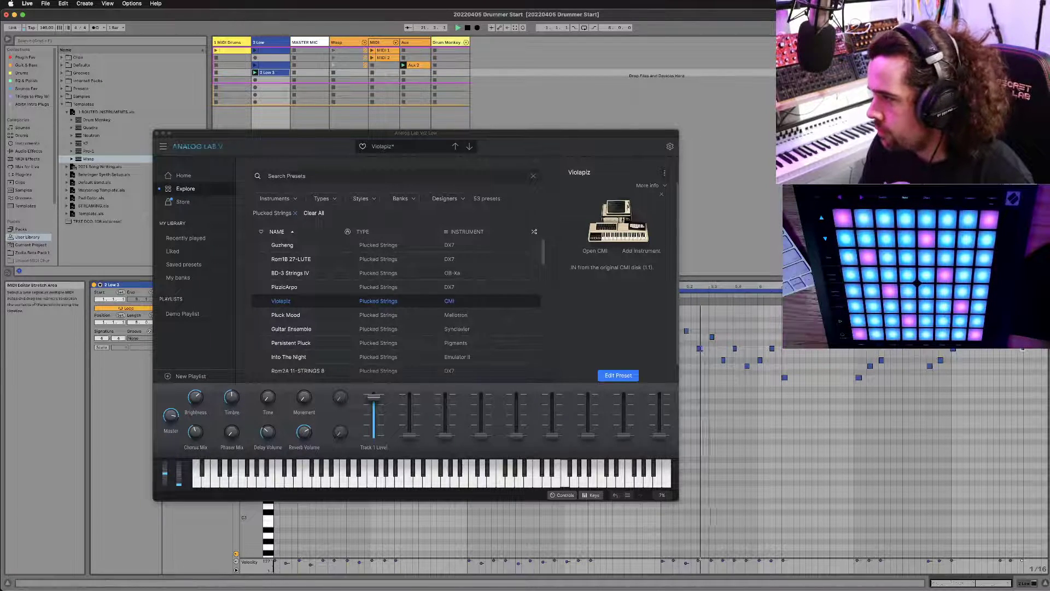
{"action": "left_click_drag", "start_coordinate": [465, 137], "coordinate": [545, 105]}
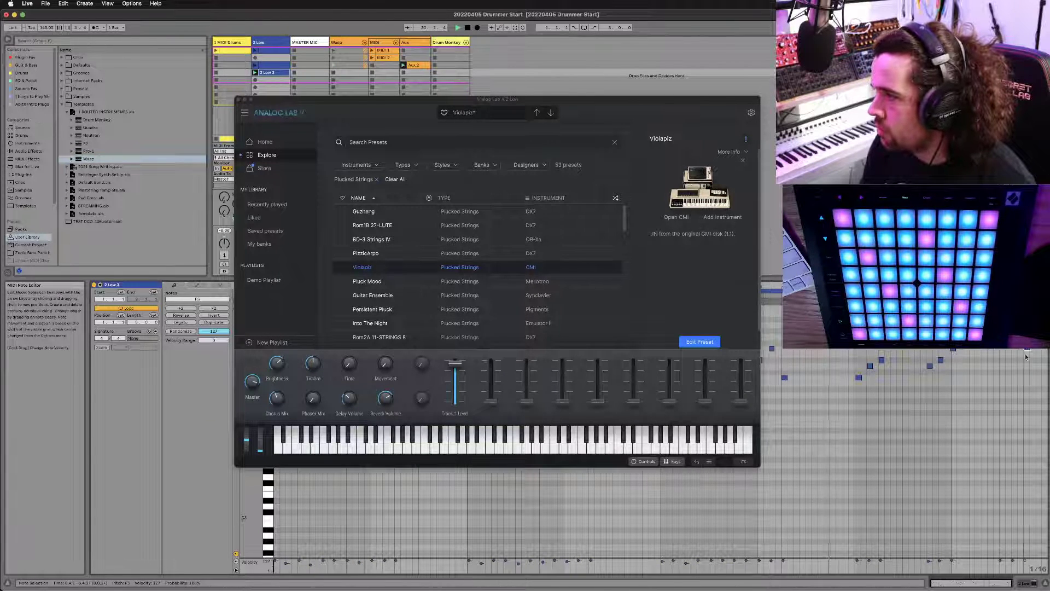
{"action": "left_click", "coordinate": [238, 100]}
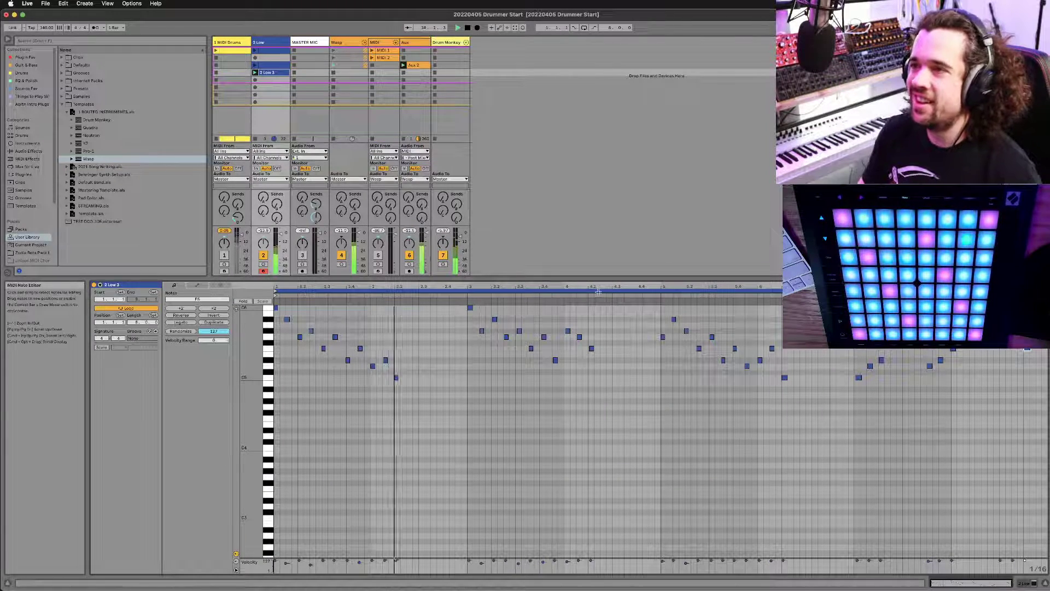
{"action": "key", "text": "super+s"}
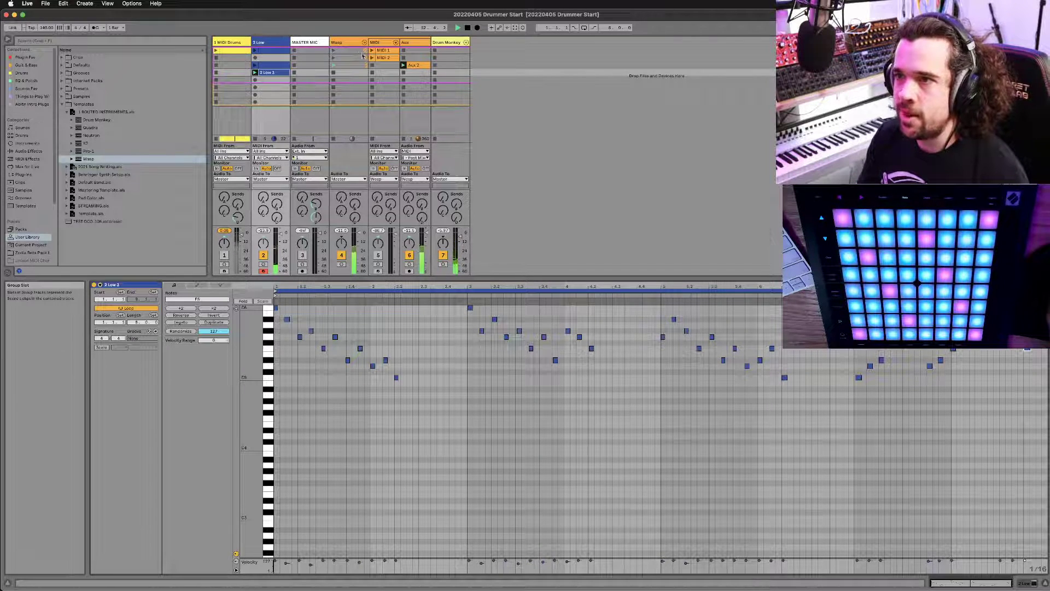
Step: Move the MASTER MIC track to the end of the set and fold the Wasp group
{"action": "left_click", "coordinate": [294, 44]}
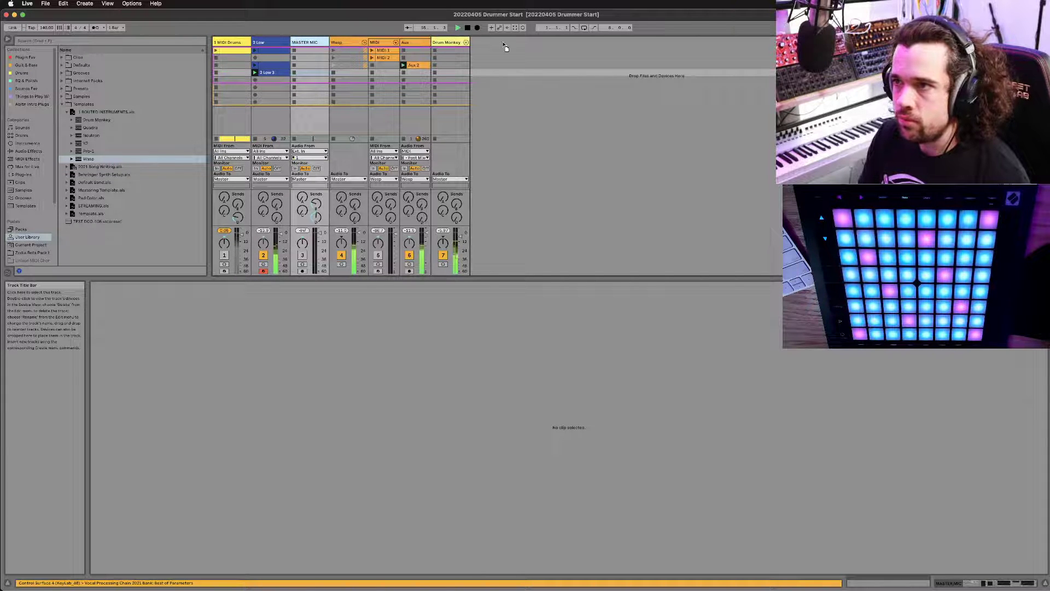
{"action": "left_click_drag", "start_coordinate": [367, 46], "coordinate": [366, 46]}
{"action": "left_click", "coordinate": [325, 43]}
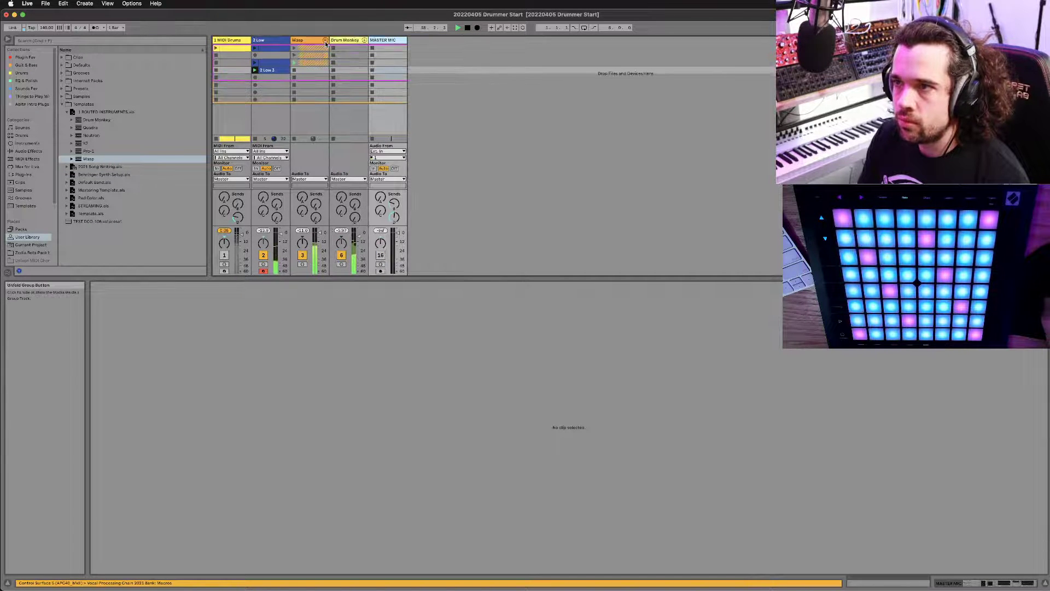
{"action": "left_click", "coordinate": [325, 42]}
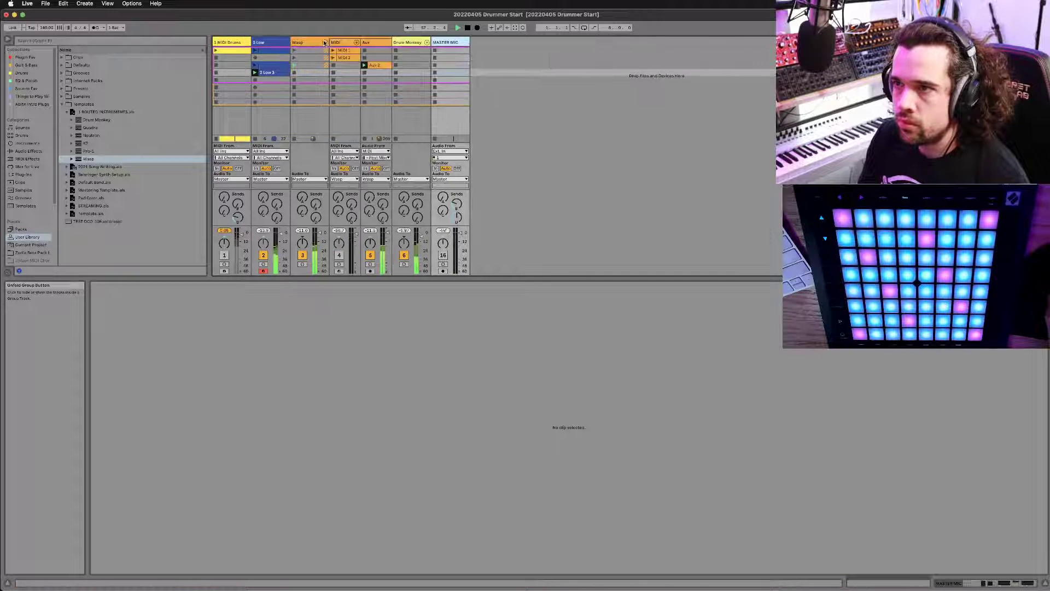
{"action": "left_click", "coordinate": [325, 42]}
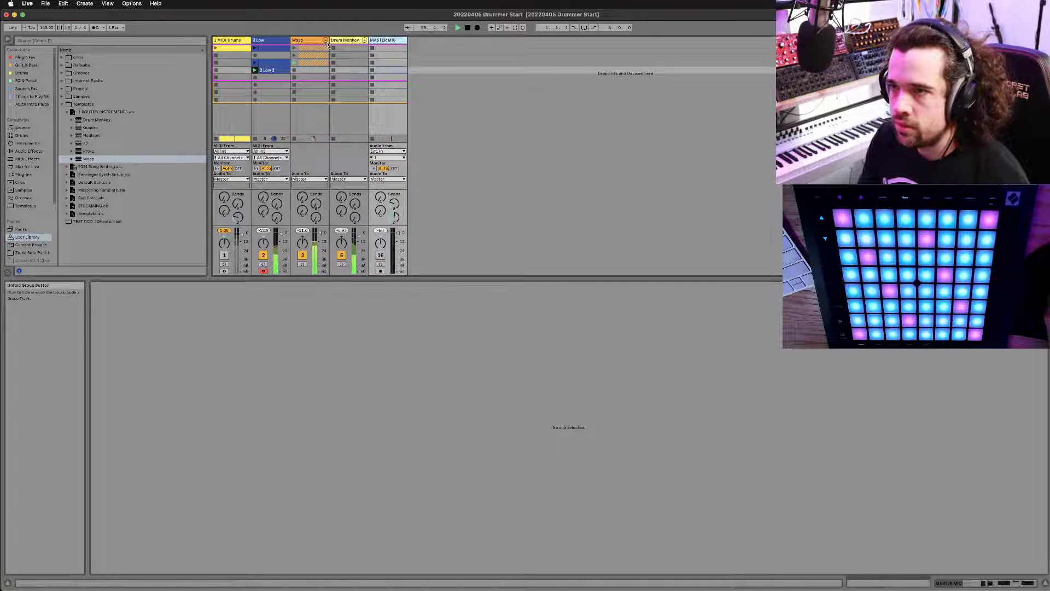
Step: Place the Drum Monkey group beside the MIDI Drums track and insert a new MIDI track after the Wasp group
{"action": "left_click", "coordinate": [346, 43]}
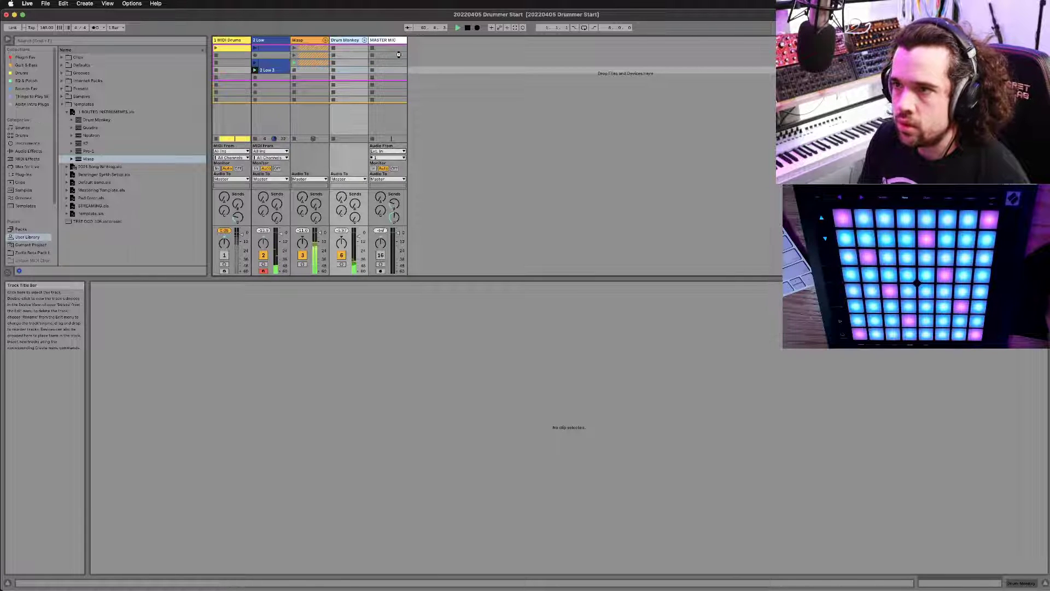
{"action": "left_click_drag", "start_coordinate": [315, 41], "coordinate": [353, 43]}
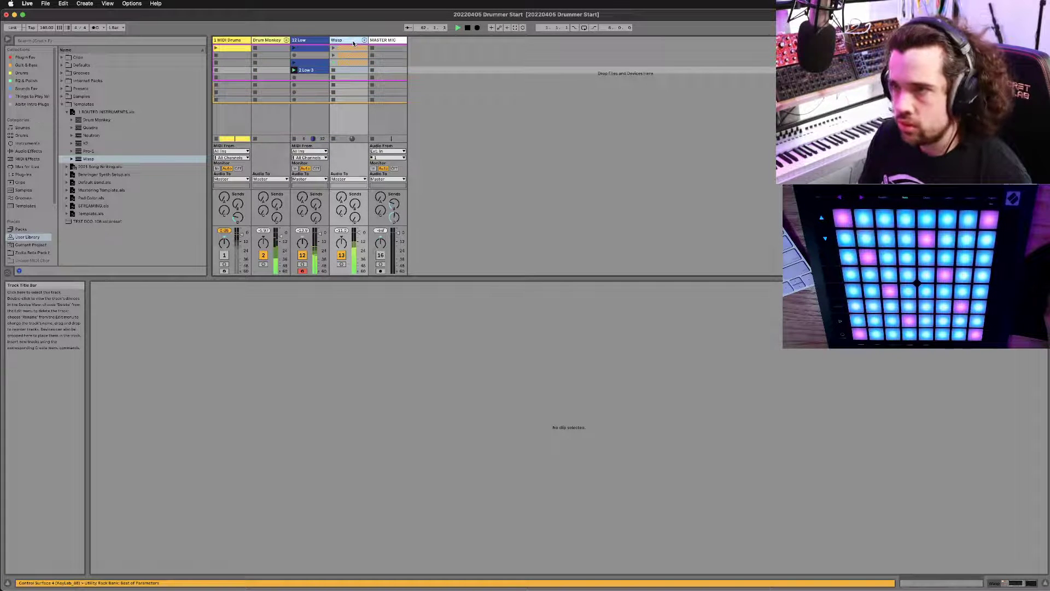
{"action": "key", "text": "super+shift+t"}
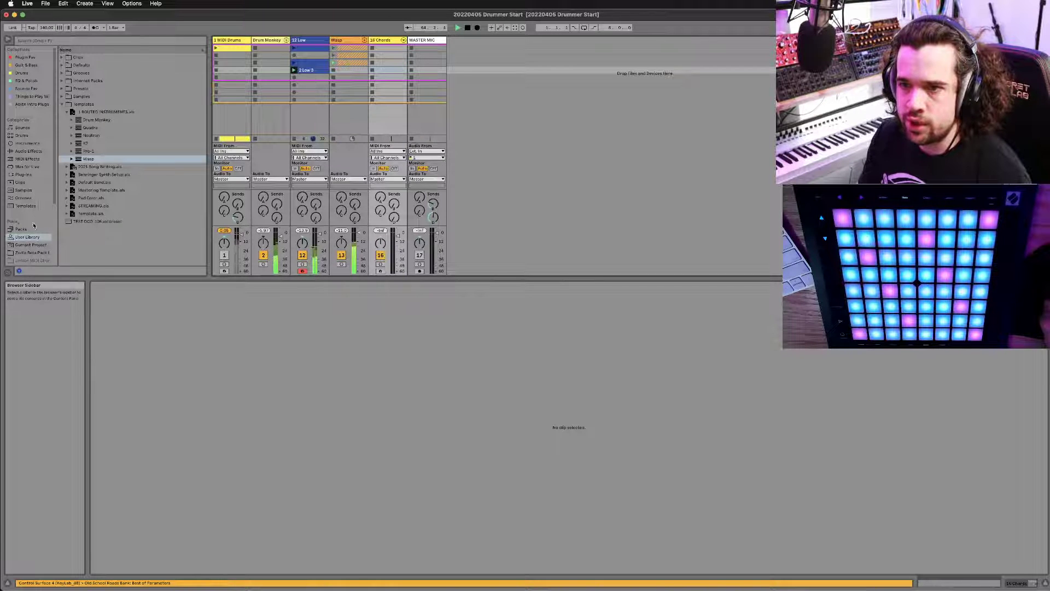
Step: Search the plug-ins for 808, try 808 Machine on the new Chords track and close its sample installation window
{"action": "left_click", "coordinate": [26, 205]}
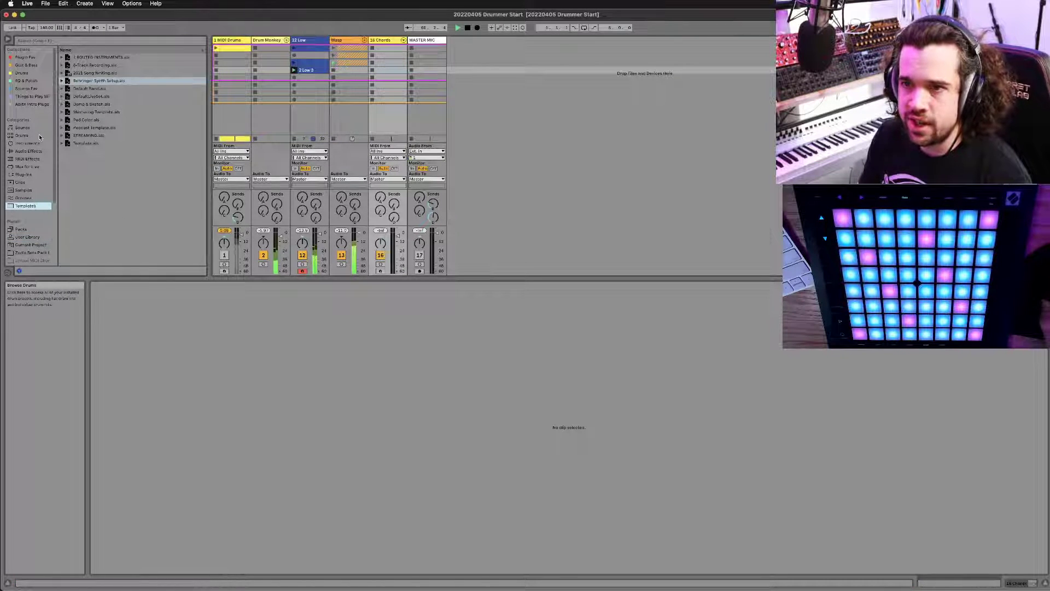
{"action": "left_click", "coordinate": [46, 43]}
{"action": "type", "text": "808"}
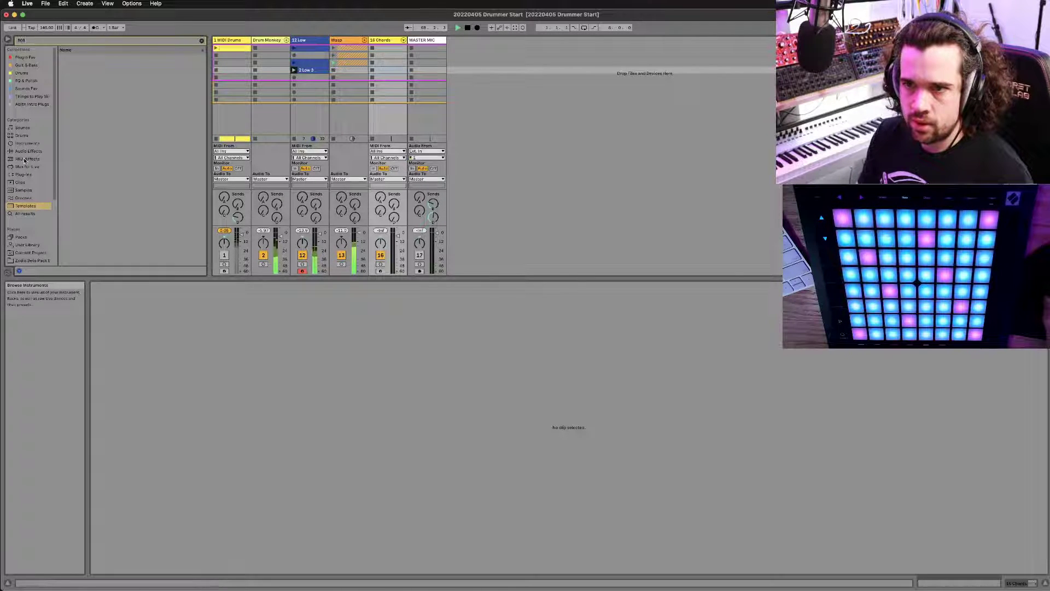
{"action": "left_click", "coordinate": [25, 174]}
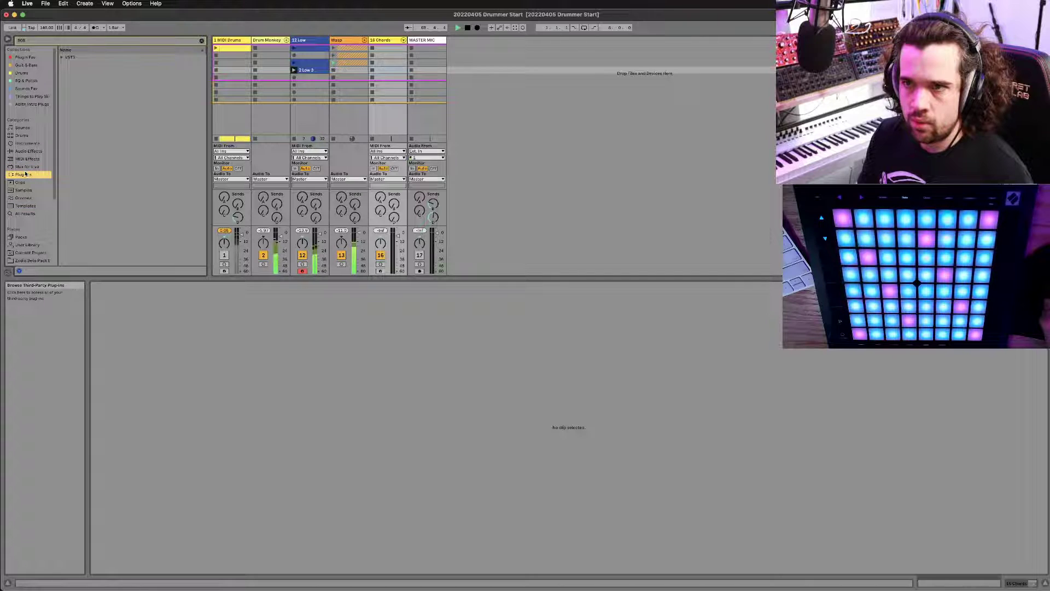
{"action": "left_click", "coordinate": [61, 57]}
{"action": "left_click", "coordinate": [63, 66]}
{"action": "left_click", "coordinate": [67, 66]}
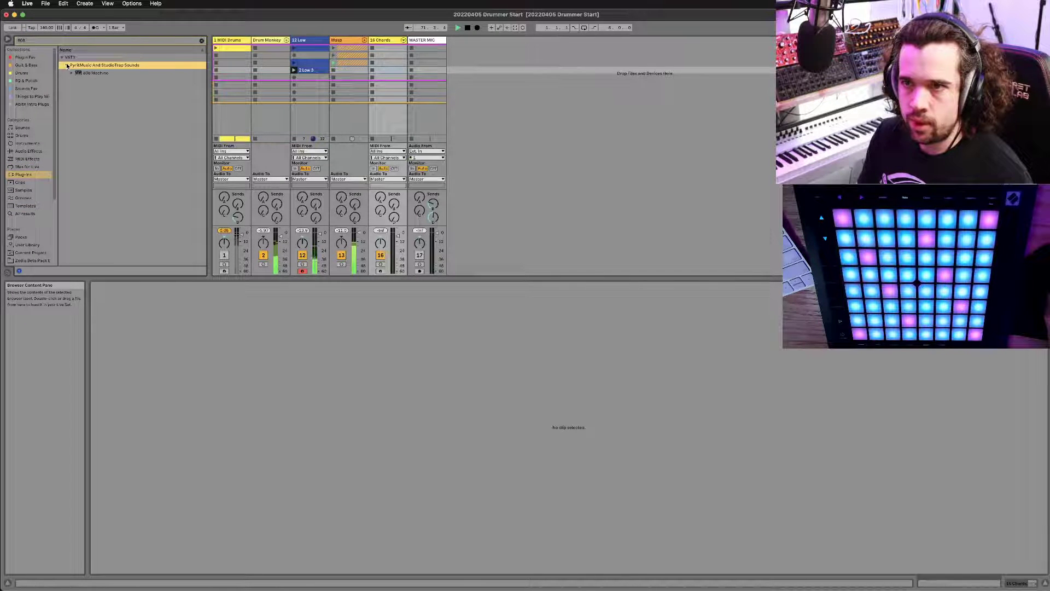
{"action": "left_click", "coordinate": [76, 73]}
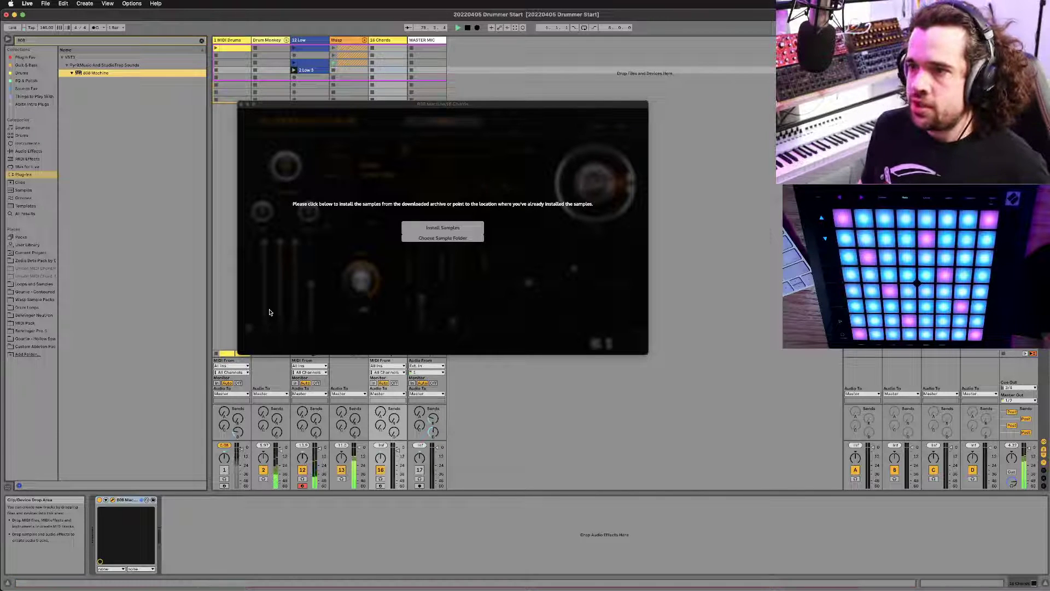
{"action": "left_click", "coordinate": [241, 103]}
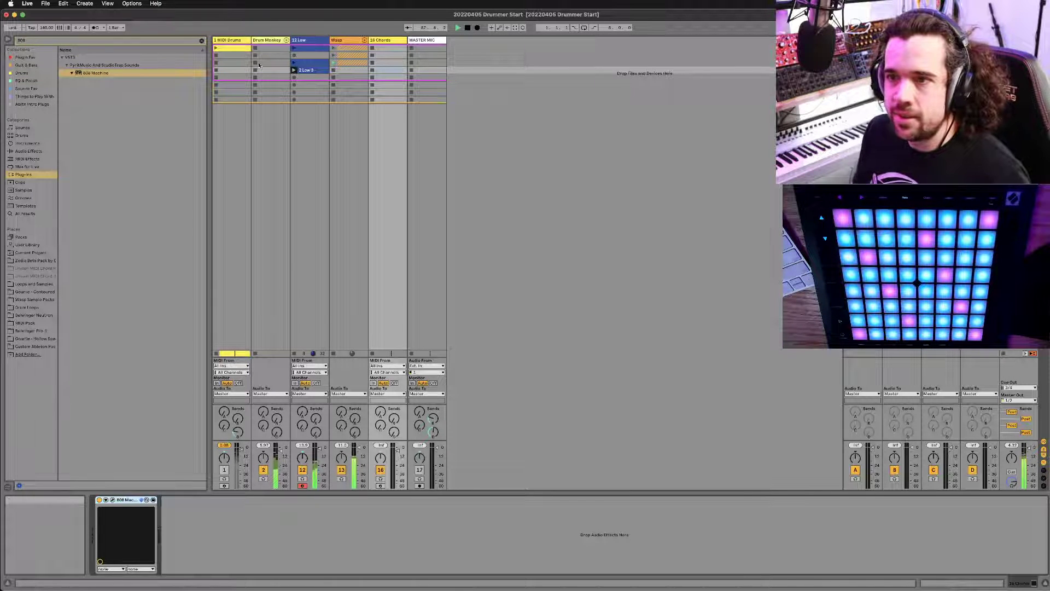
Step: Search the browser for Analog Lab and load Analog Lab V on the Chords track
{"action": "key", "text": "super+f"}
{"action": "type", "text": "anal"}
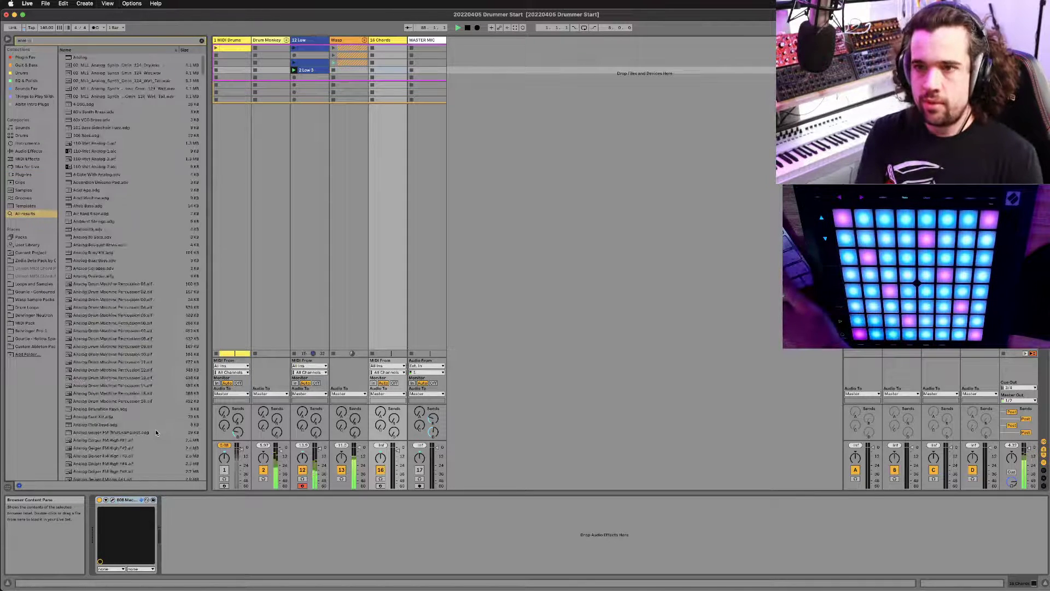
{"action": "type", "text": "og lab"}
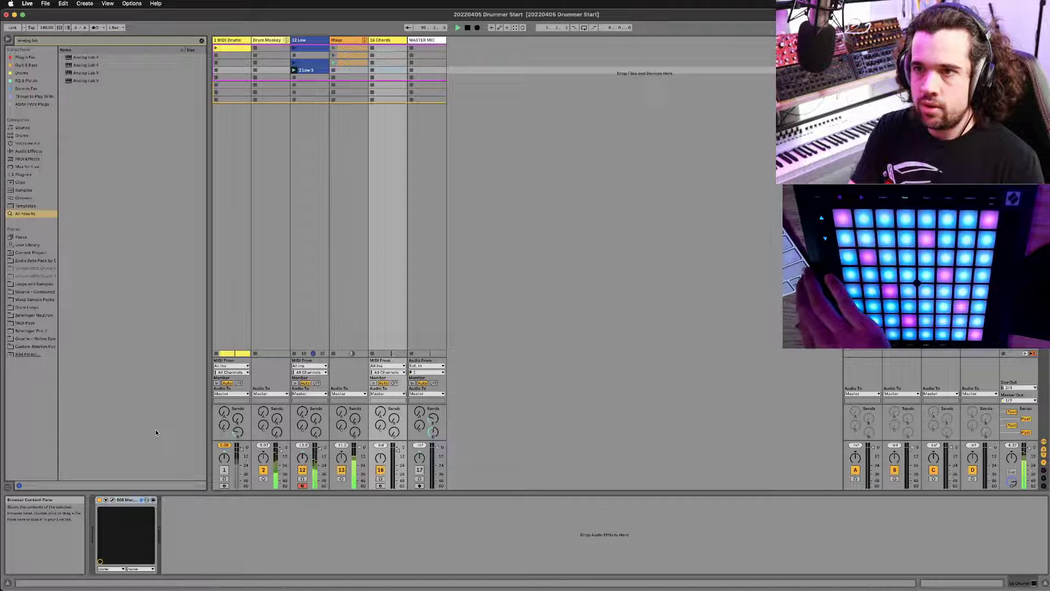
{"action": "key", "text": "Down"}
{"action": "key", "text": "Down"}
{"action": "key", "text": "Down"}
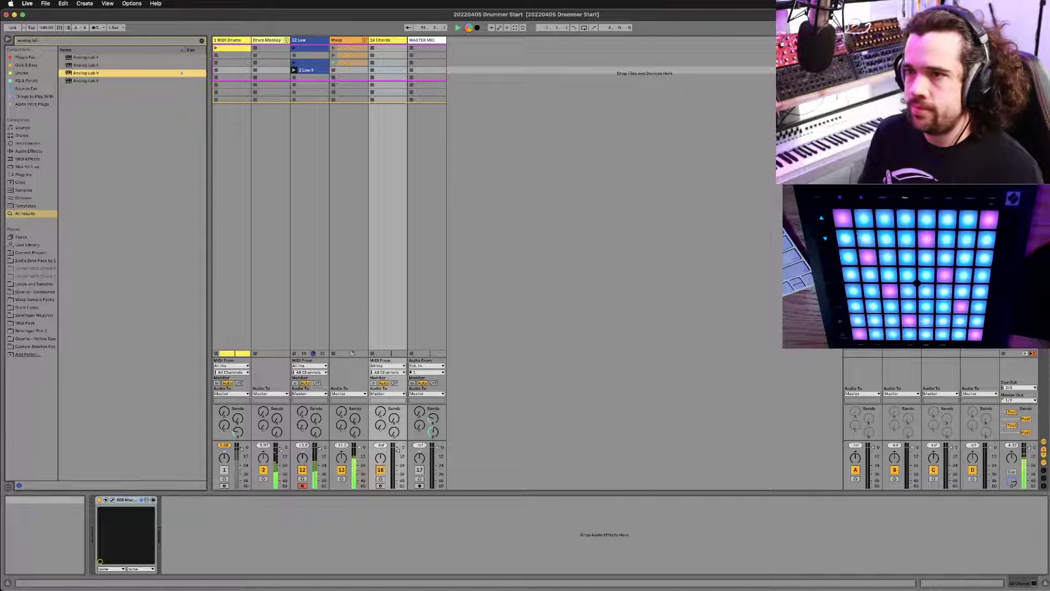
{"action": "key", "text": "Return"}
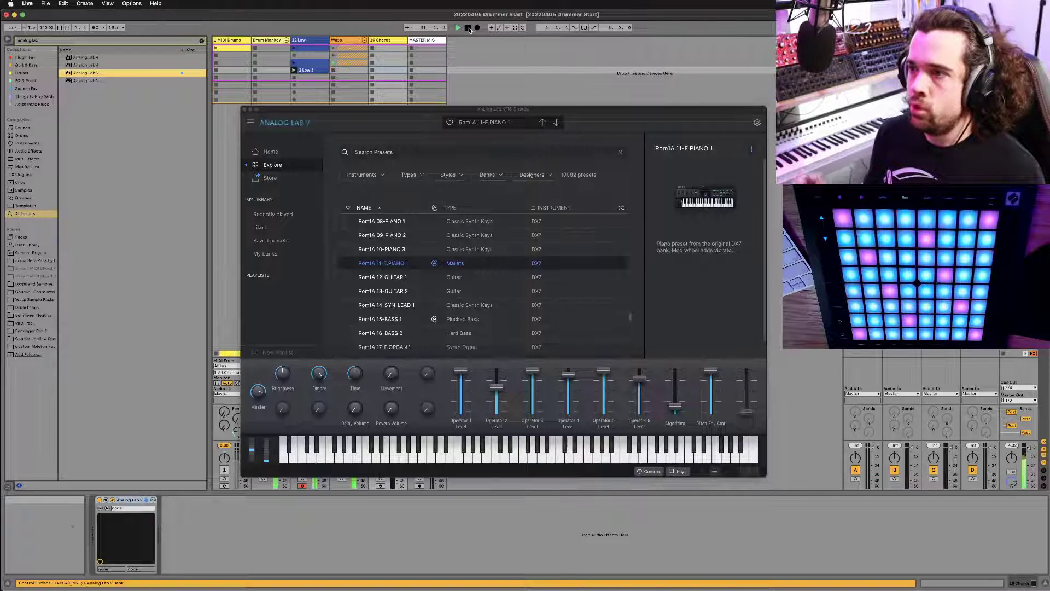
Step: Filter the Analog Lab V presets to the Sub Bass type and shuffle the results
{"action": "left_click", "coordinate": [409, 175]}
{"action": "left_click", "coordinate": [379, 215]}
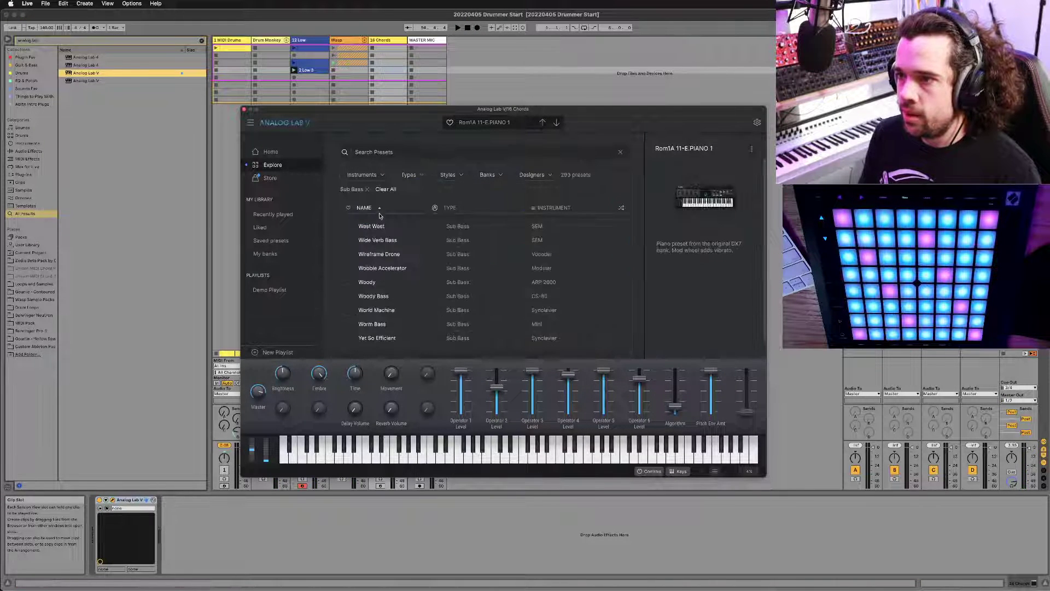
{"action": "left_click", "coordinate": [621, 208]}
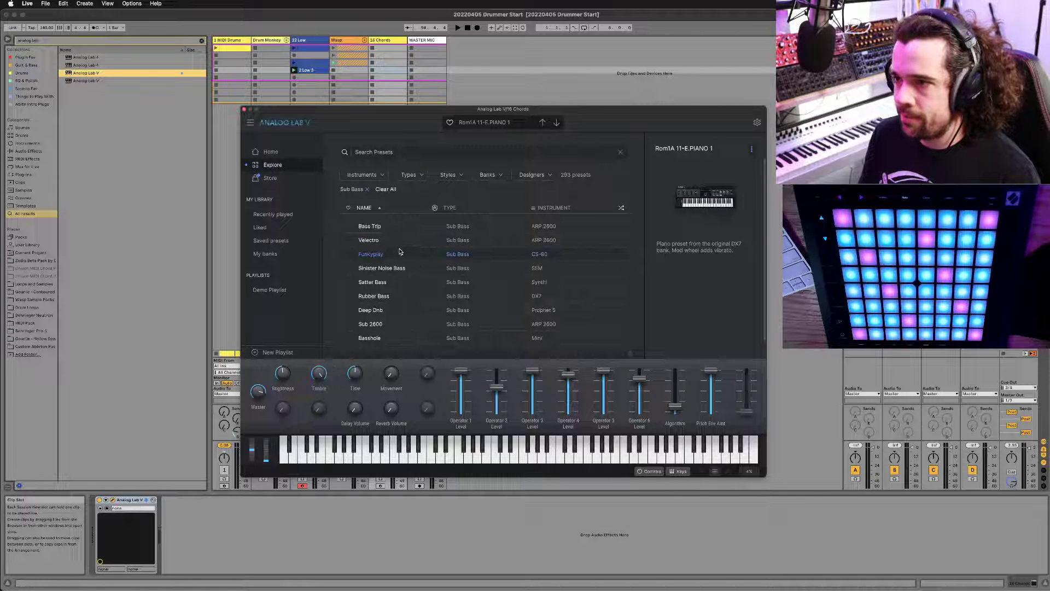
Step: Audition the Velectro, Funkyplay, Deep Dnb and Sub 2600 presets, moving the plug-in window clear of the tracks
{"action": "left_click", "coordinate": [398, 242]}
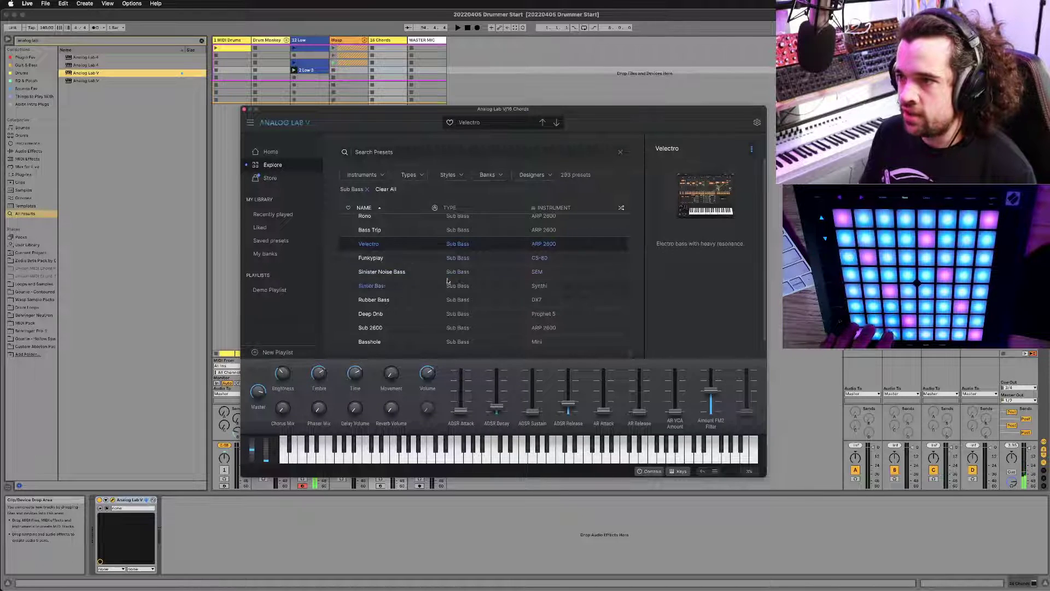
{"action": "left_click", "coordinate": [413, 262]}
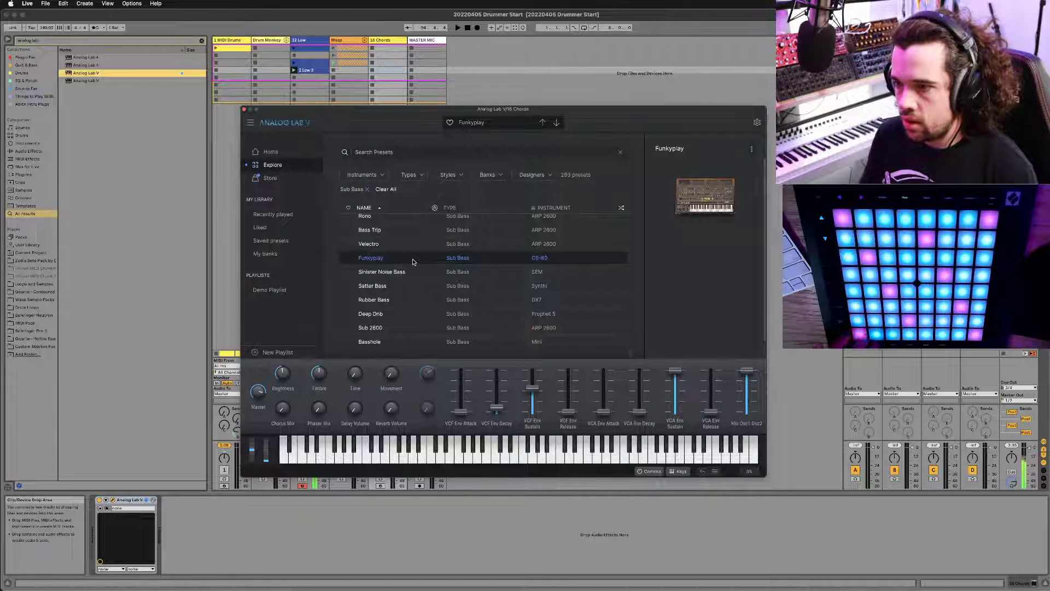
{"action": "left_click_drag", "start_coordinate": [381, 112], "coordinate": [592, 83]}
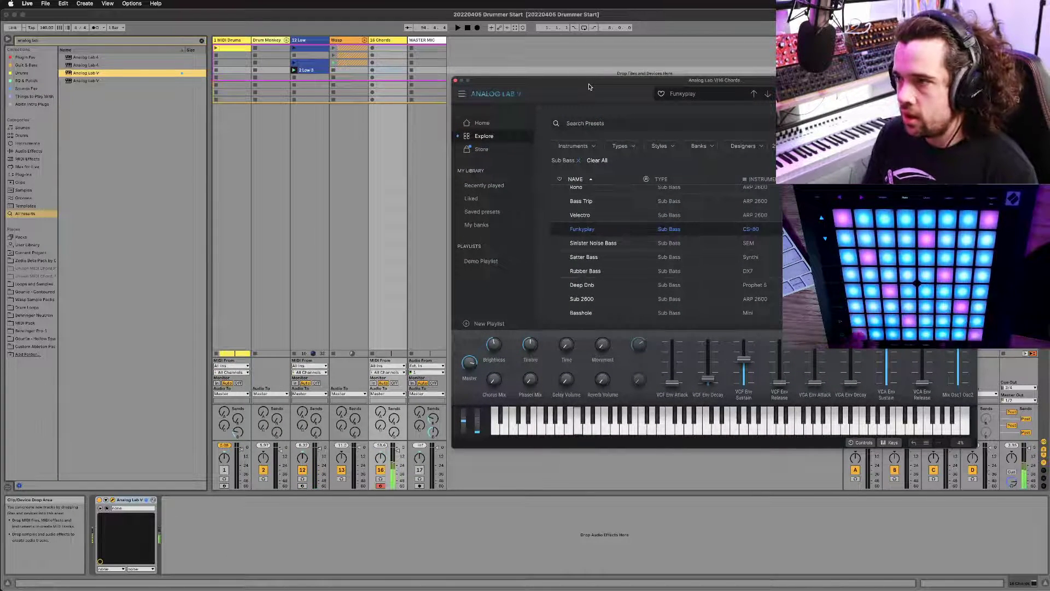
{"action": "left_click", "coordinate": [611, 221]}
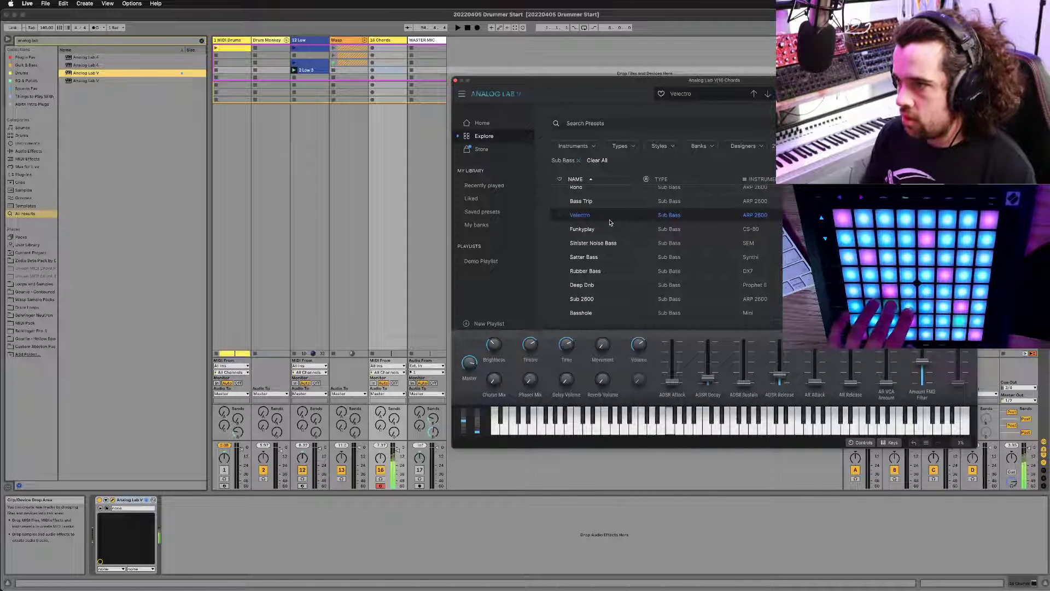
{"action": "left_click", "coordinate": [627, 286]}
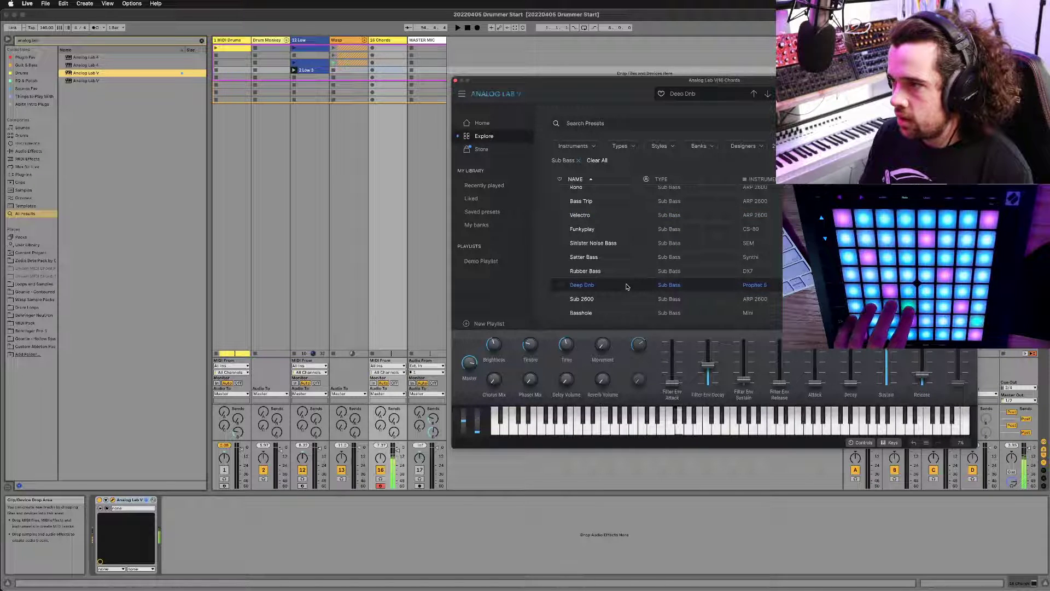
{"action": "left_click", "coordinate": [622, 298]}
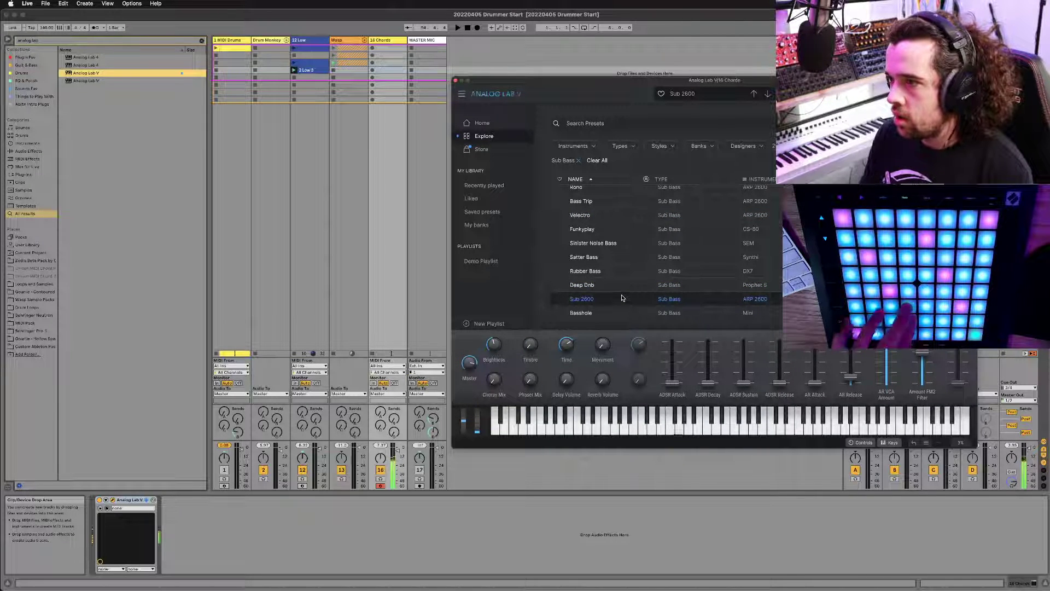
Step: Audition the Basshole, Satter Bass, Sinister Noise Bass and Funkyplay presets on the Chords track
{"action": "left_click", "coordinate": [620, 313]}
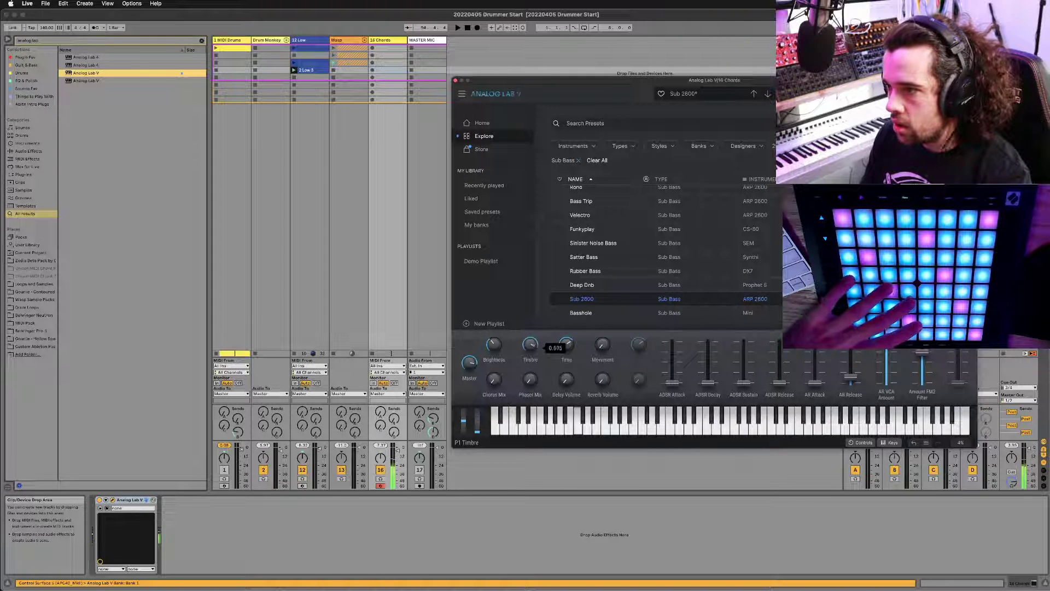
{"action": "left_click", "coordinate": [584, 314]}
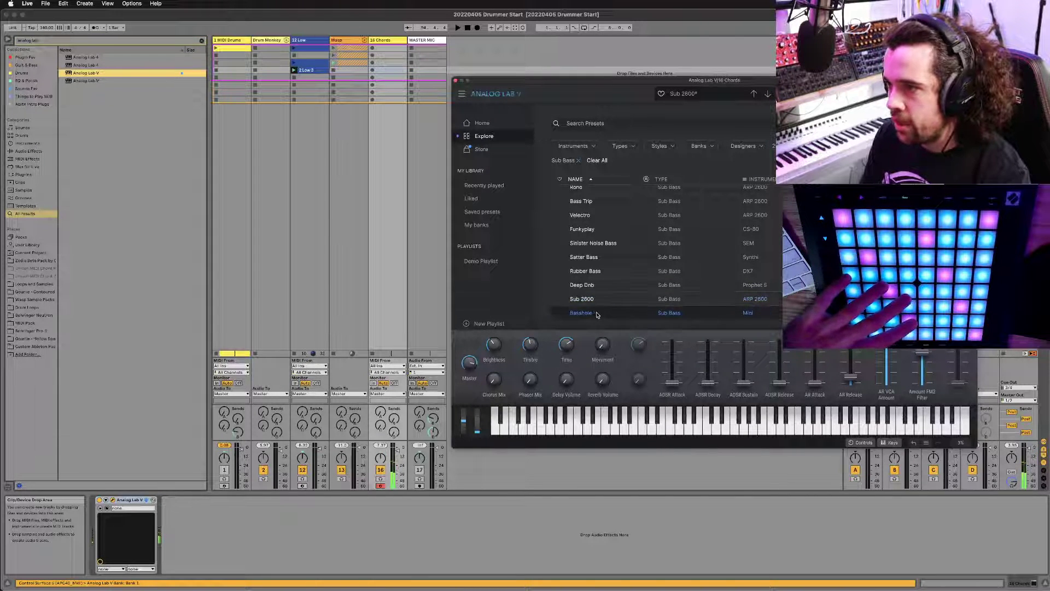
{"action": "left_click", "coordinate": [616, 257]}
{"action": "left_click", "coordinate": [622, 246]}
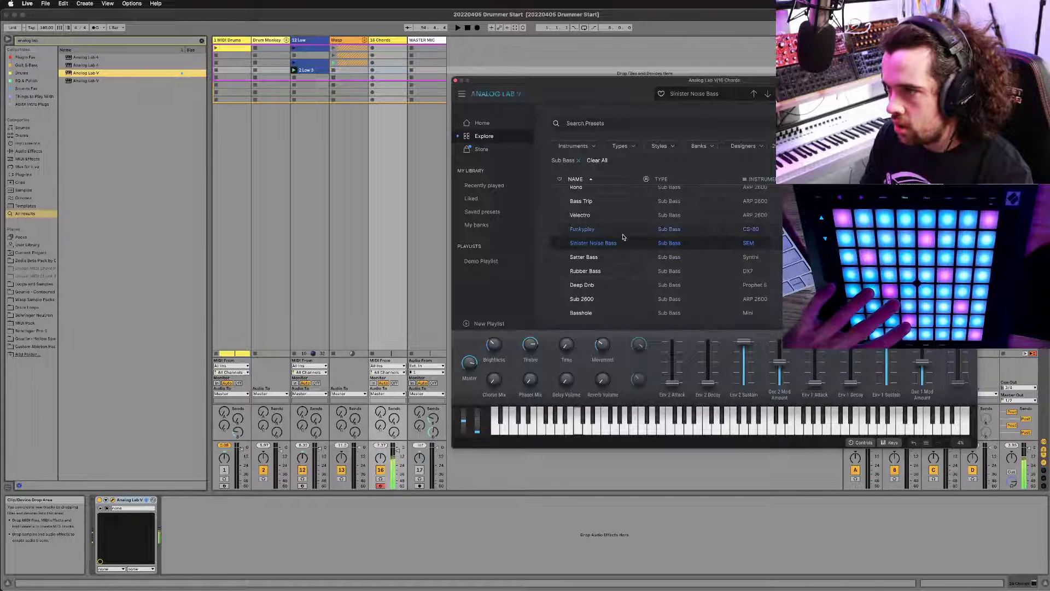
{"action": "left_click", "coordinate": [623, 236]}
Step: Audition the Funkyplay, Sub Bens, Elf Bass, Stevie On The Moon and Enord presets against the playing loops
{"action": "scroll", "coordinate": [623, 238], "scroll_direction": "down", "scroll_amount": 1}
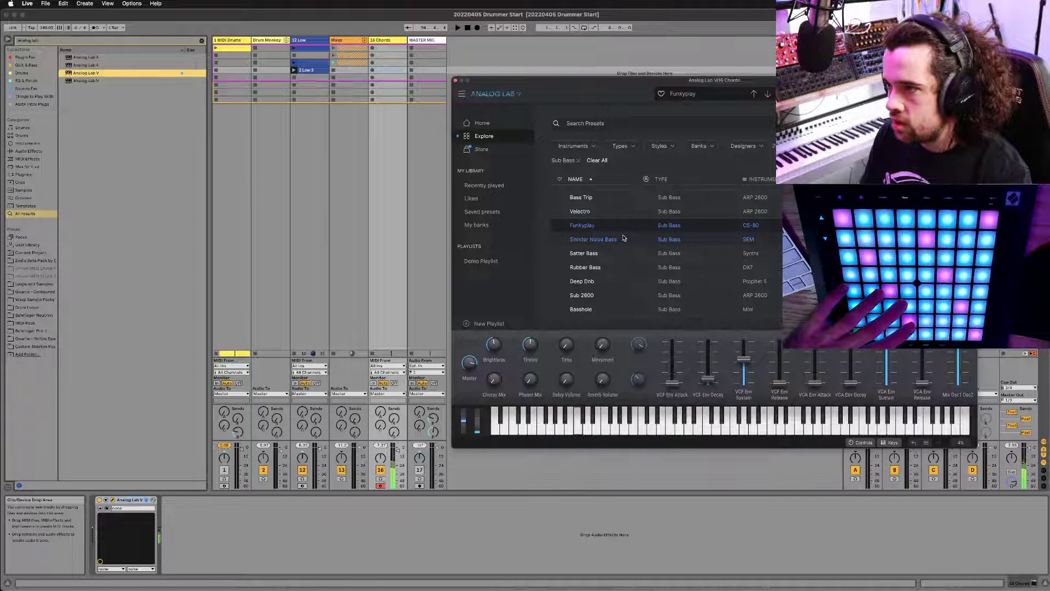
{"action": "scroll", "coordinate": [623, 238], "scroll_direction": "down", "scroll_amount": 5}
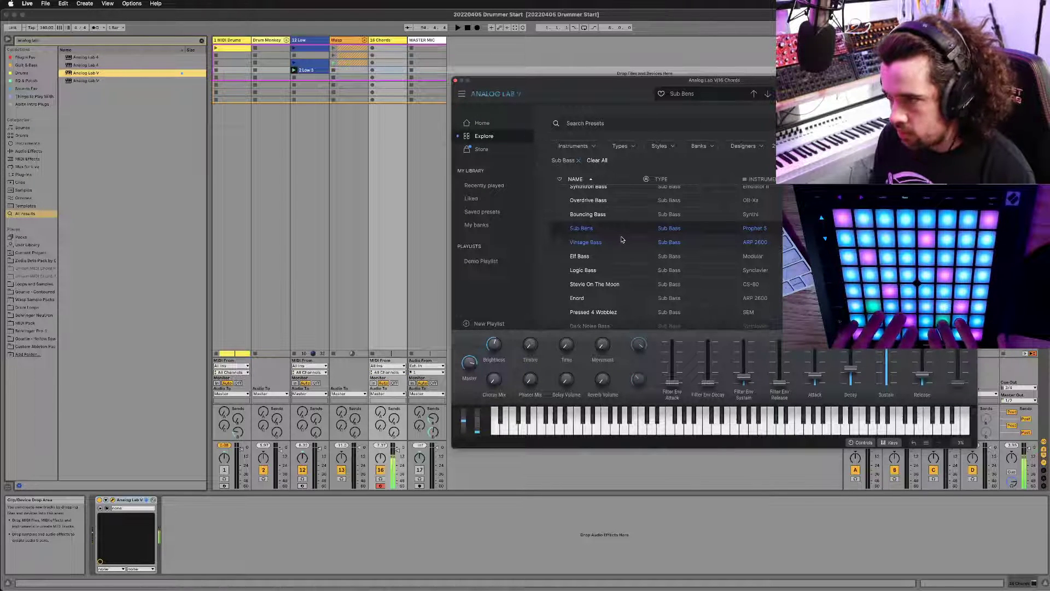
{"action": "key", "text": "space"}
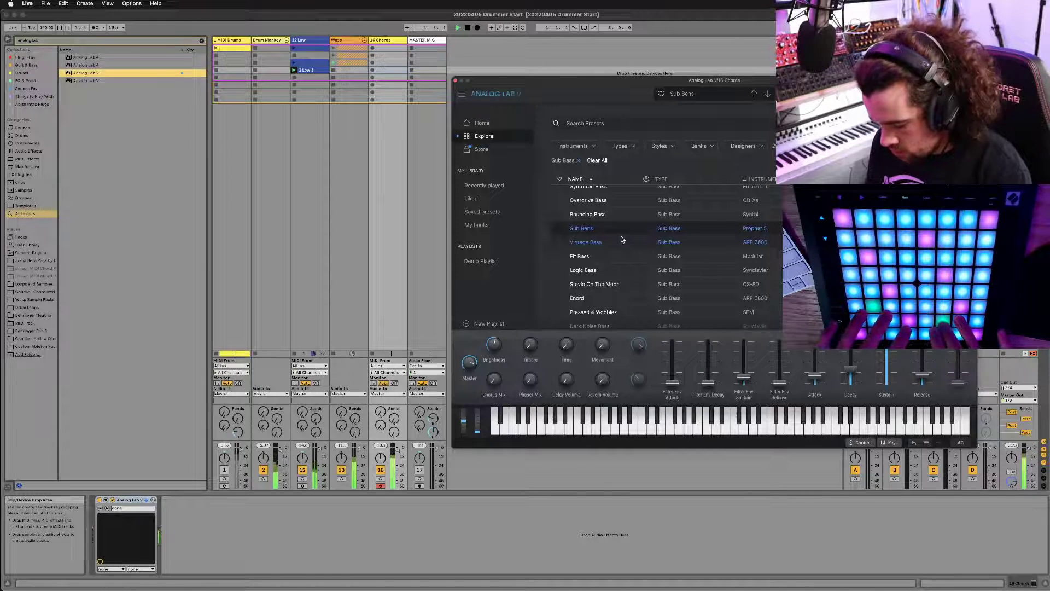
{"action": "left_click", "coordinate": [609, 261]}
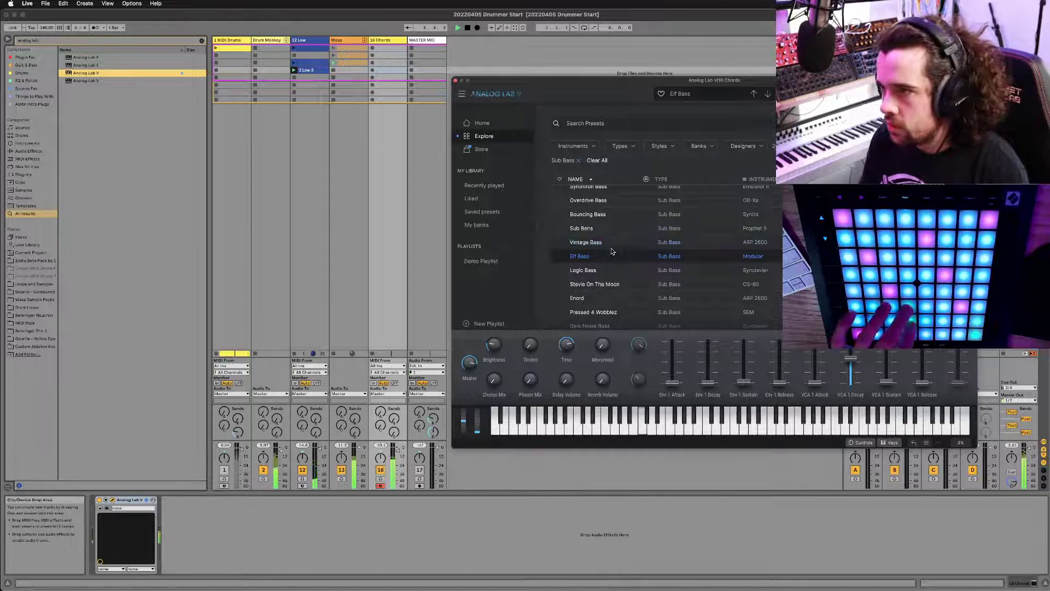
{"action": "left_click", "coordinate": [635, 287]}
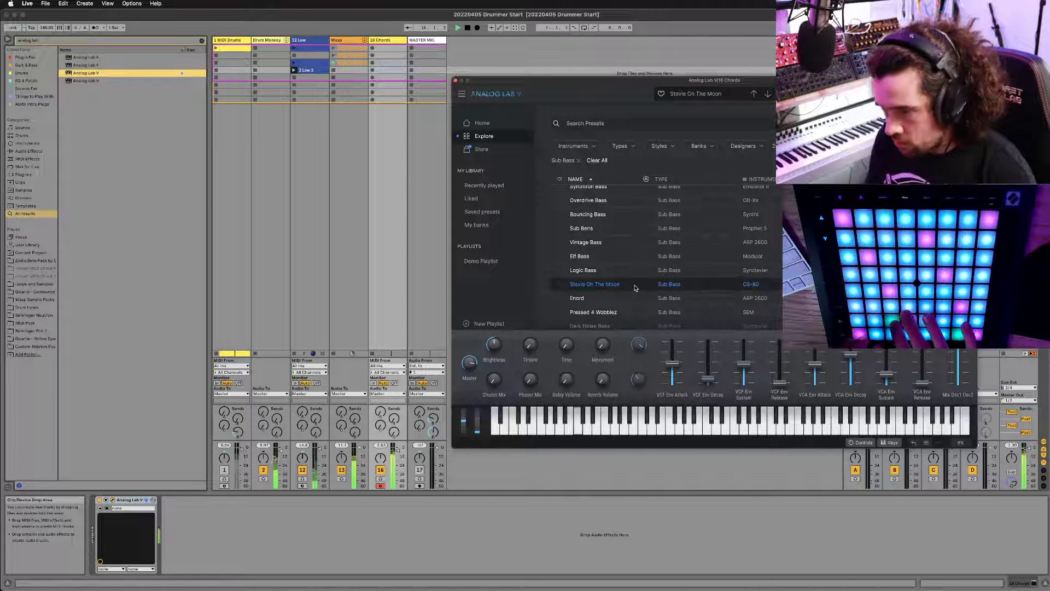
{"action": "left_click", "coordinate": [635, 301]}
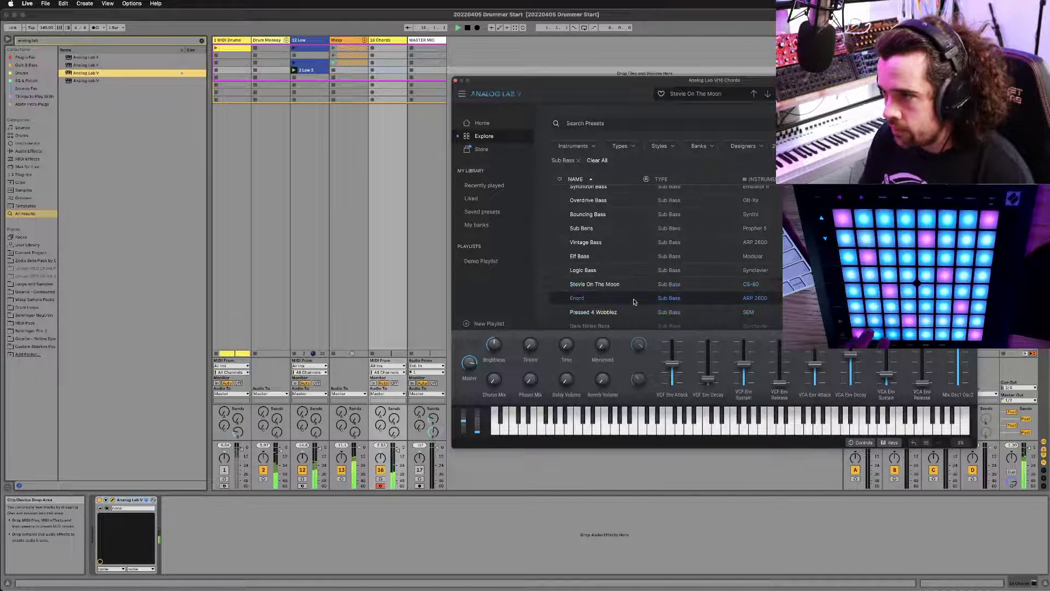
Step: Audition the Soft Bassline, Fluid Bass and Fluid presets while the loops play
{"action": "scroll", "coordinate": [632, 290], "scroll_direction": "down", "scroll_amount": 3}
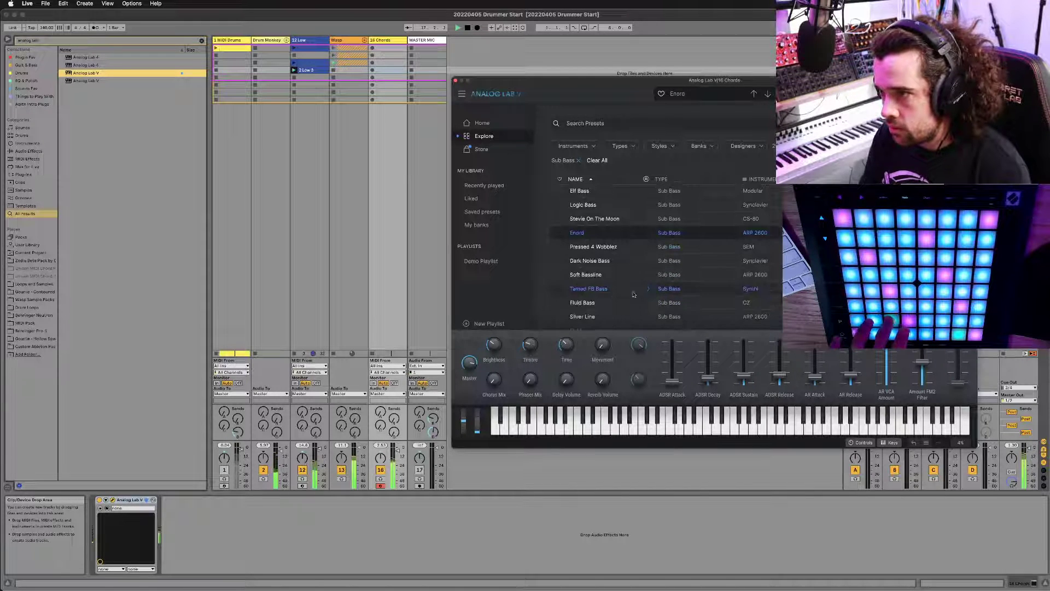
{"action": "left_click", "coordinate": [625, 274]}
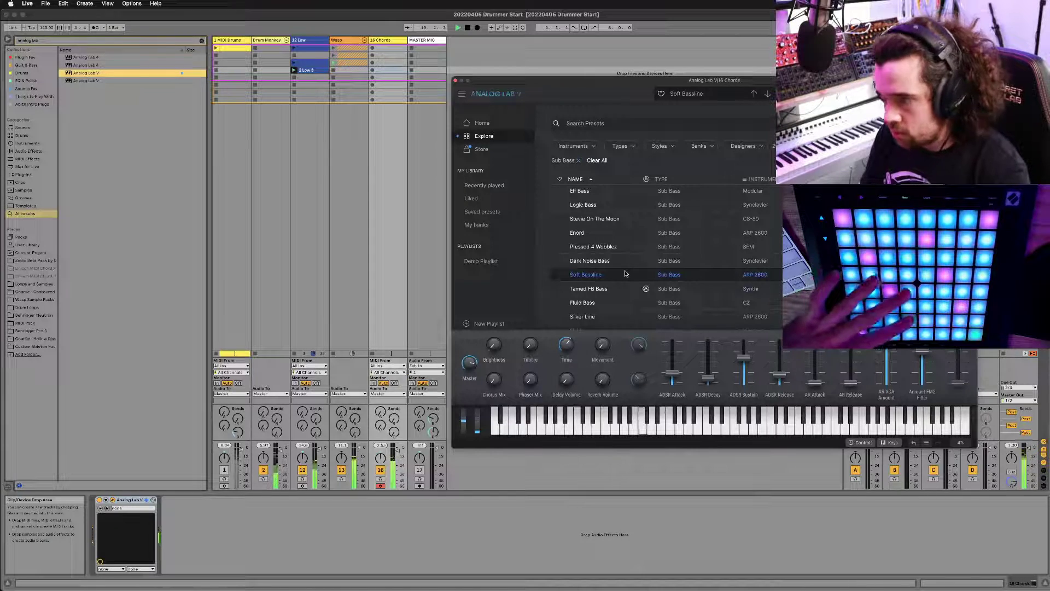
{"action": "left_click", "coordinate": [619, 301]}
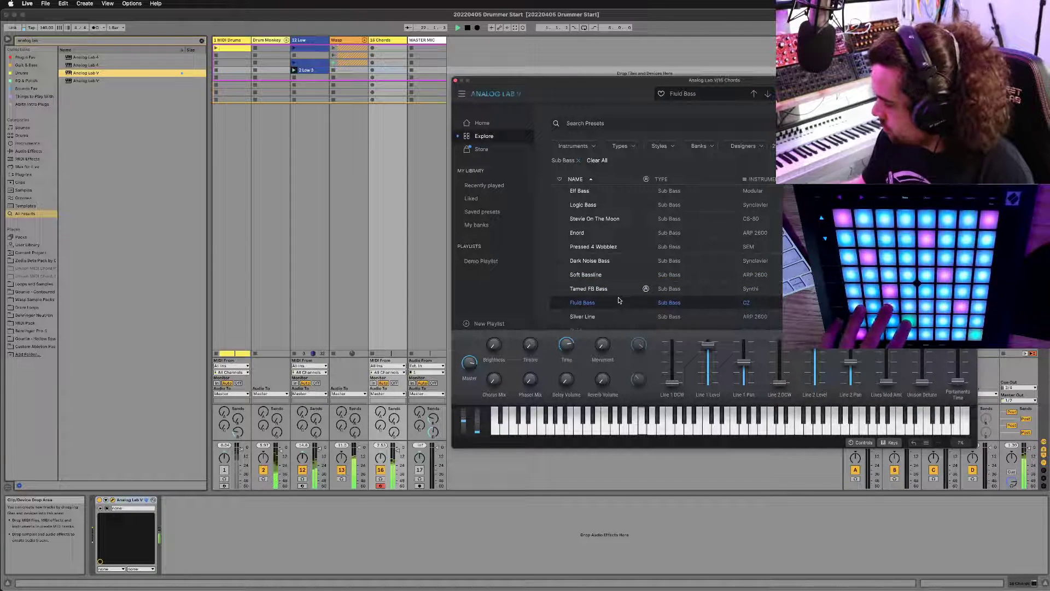
{"action": "scroll", "coordinate": [618, 301], "scroll_direction": "down", "scroll_amount": 2}
{"action": "left_click", "coordinate": [607, 308]}
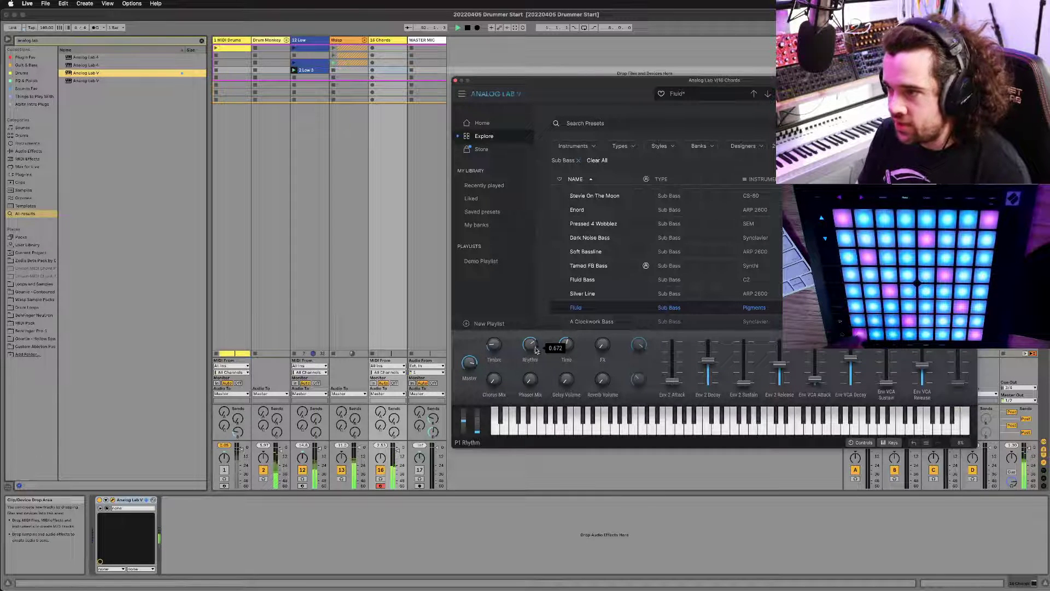
Step: Audition the A Clockwork Bass preset with the whole plug-in window in view, then hide the plug-in window
{"action": "scroll", "coordinate": [603, 265], "scroll_direction": "down", "scroll_amount": 5}
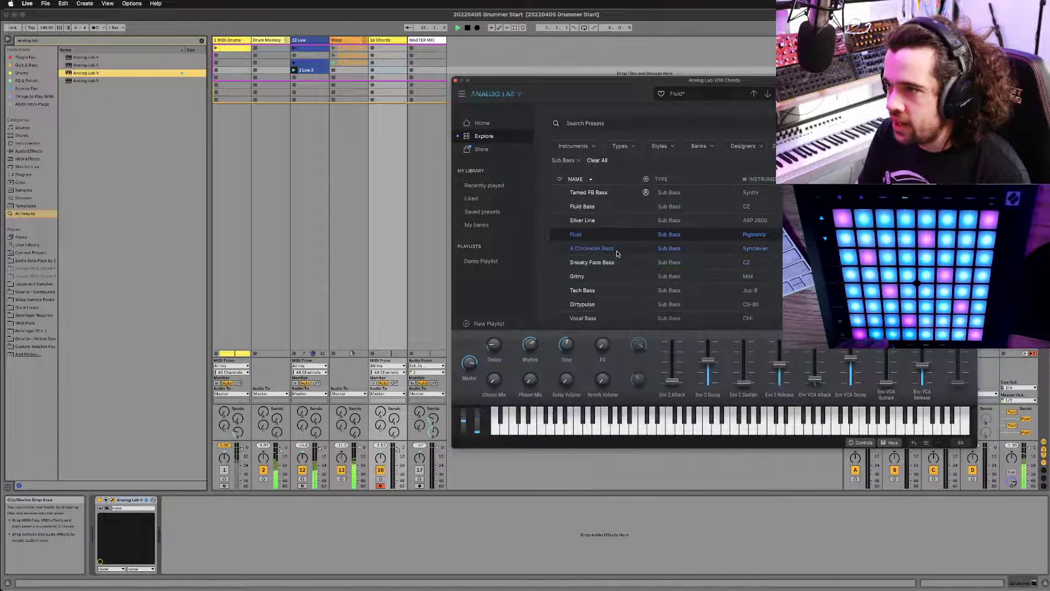
{"action": "left_click", "coordinate": [616, 251]}
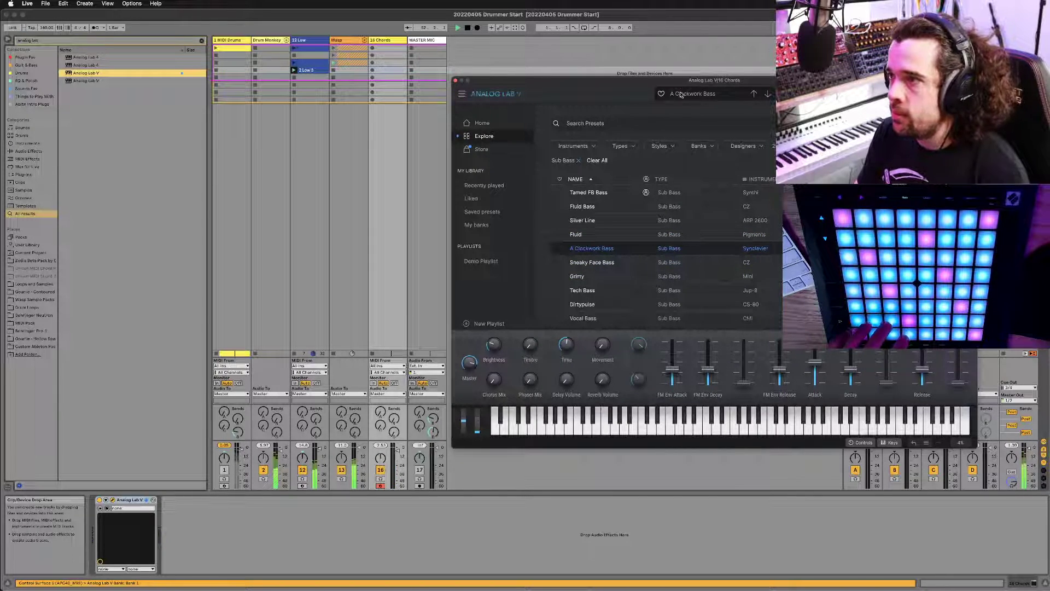
{"action": "left_click_drag", "start_coordinate": [682, 83], "coordinate": [383, 67]}
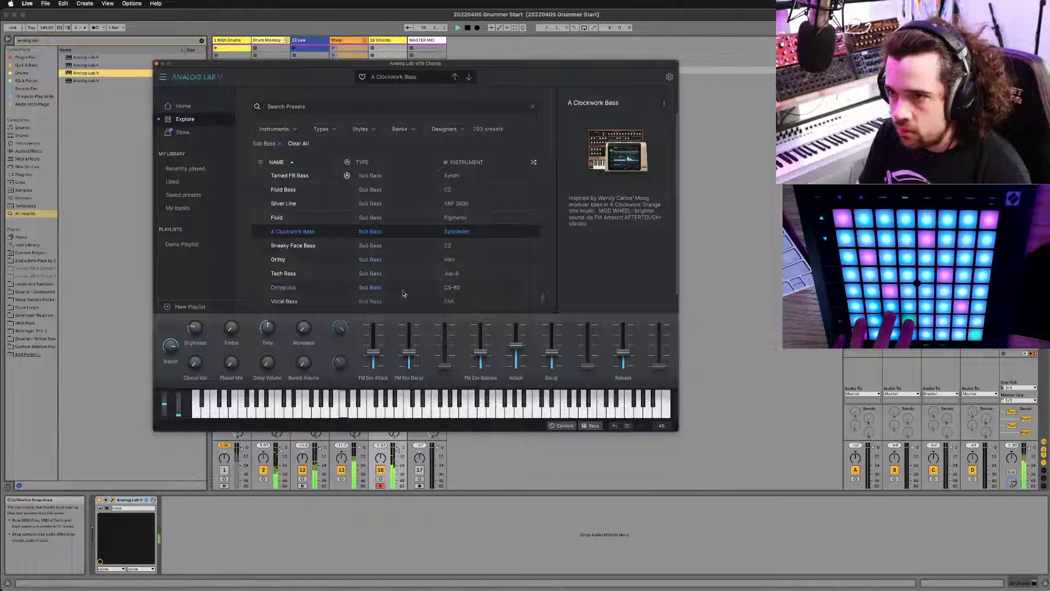
{"action": "key", "text": "super+alt+p"}
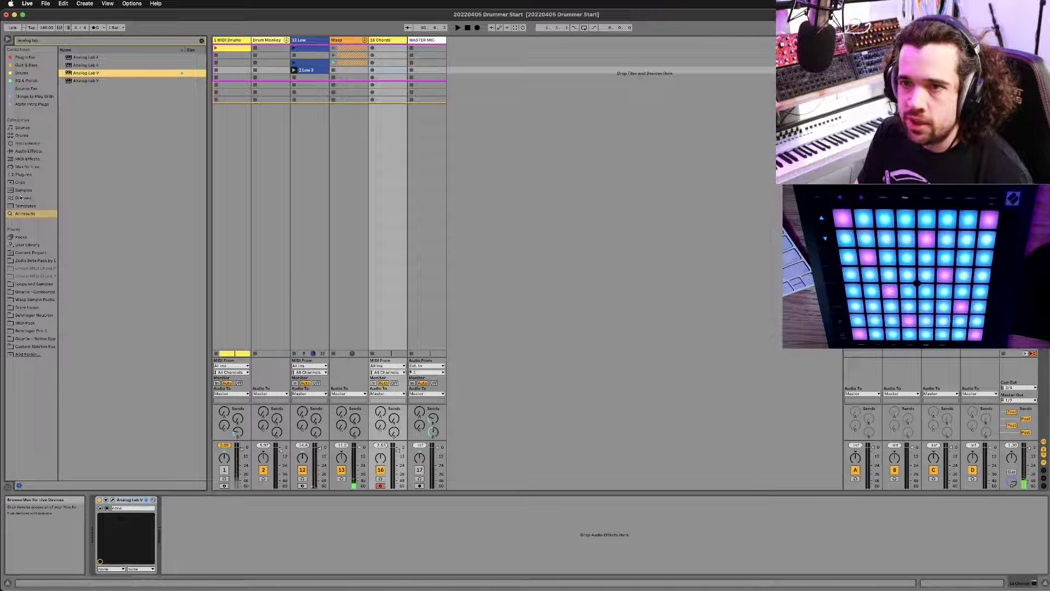
Step: Clear the browser search and add the Pro-1 group from the User Library's routed instruments template after the MASTER MIC track
{"action": "left_click", "coordinate": [26, 268]}
{"action": "left_click", "coordinate": [26, 253]}
{"action": "left_click", "coordinate": [26, 246]}
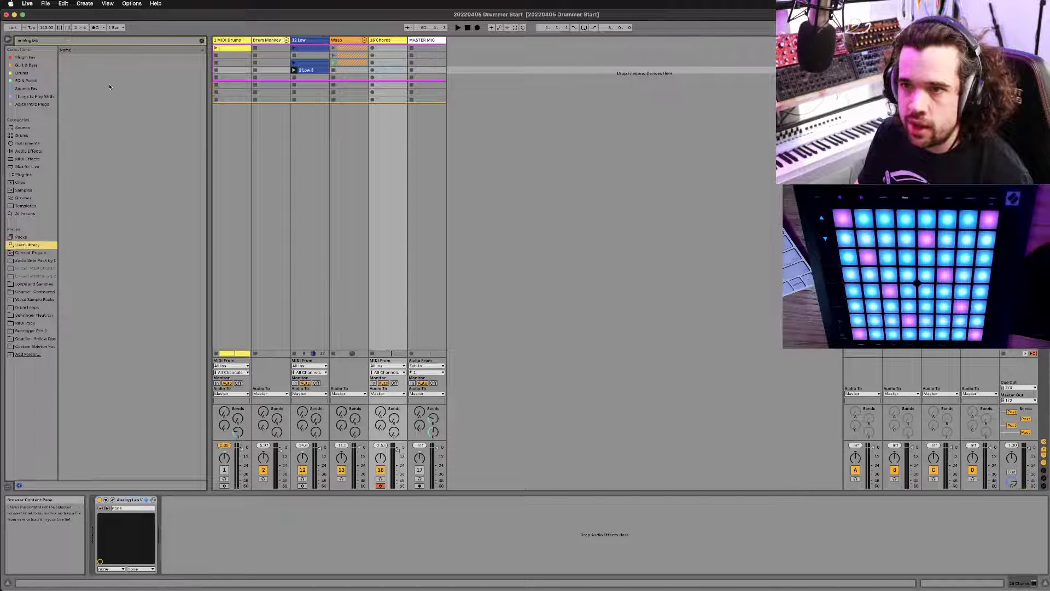
{"action": "left_click", "coordinate": [202, 40]}
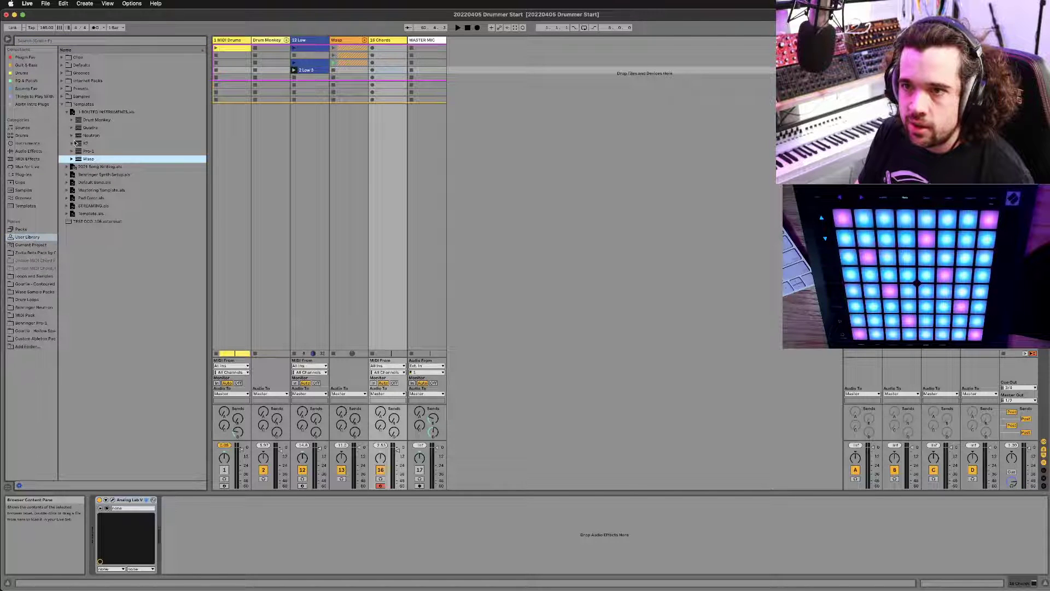
{"action": "left_click", "coordinate": [78, 143]}
{"action": "left_click", "coordinate": [88, 150]}
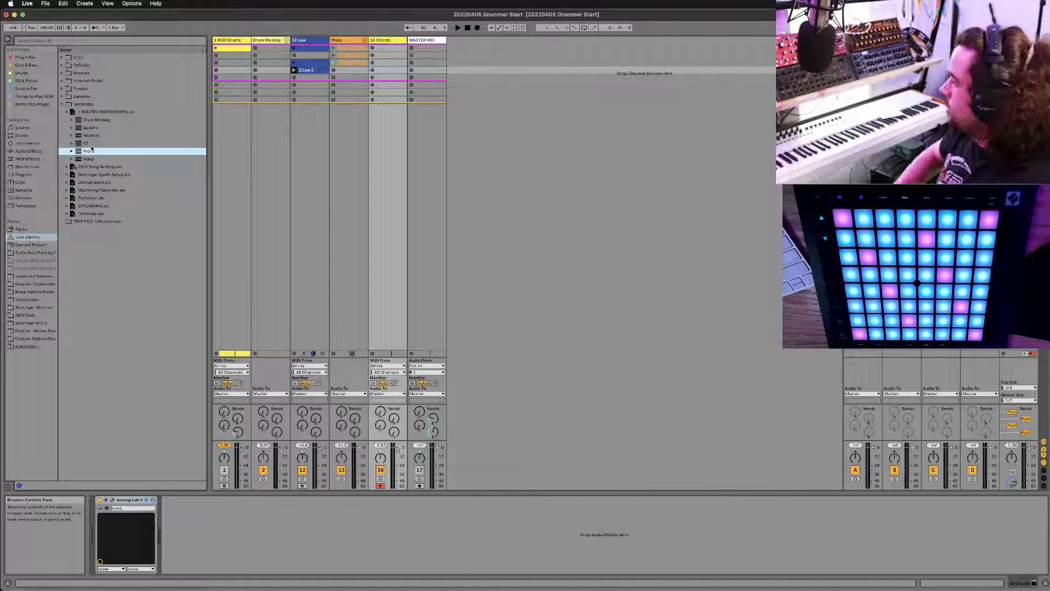
{"action": "left_click_drag", "start_coordinate": [91, 152], "coordinate": [451, 46]}
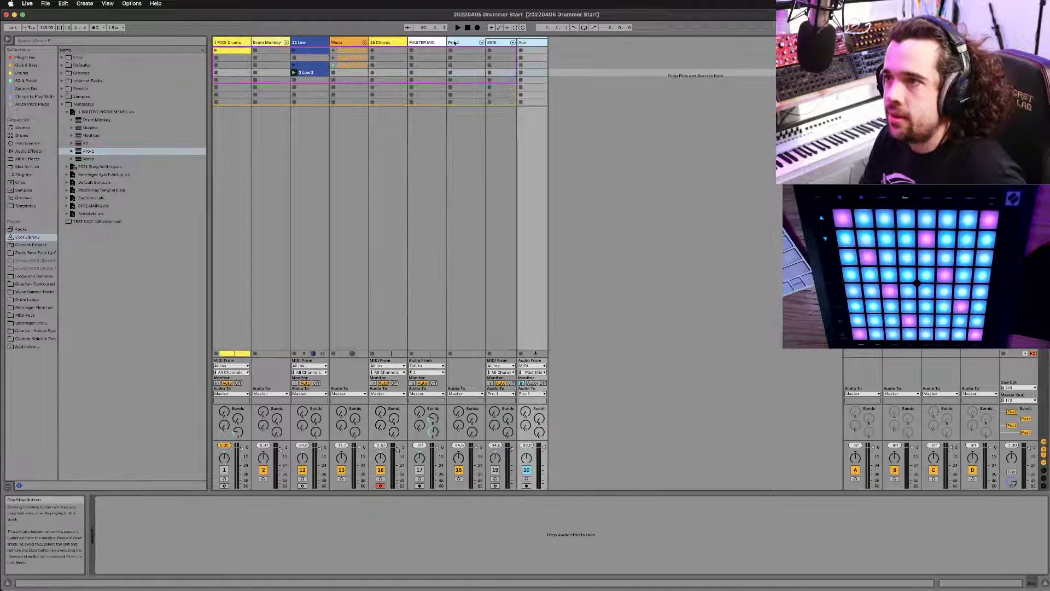
Step: Arm the Pro-1 group's MIDI track for recording and show its device chain
{"action": "left_click", "coordinate": [497, 487]}
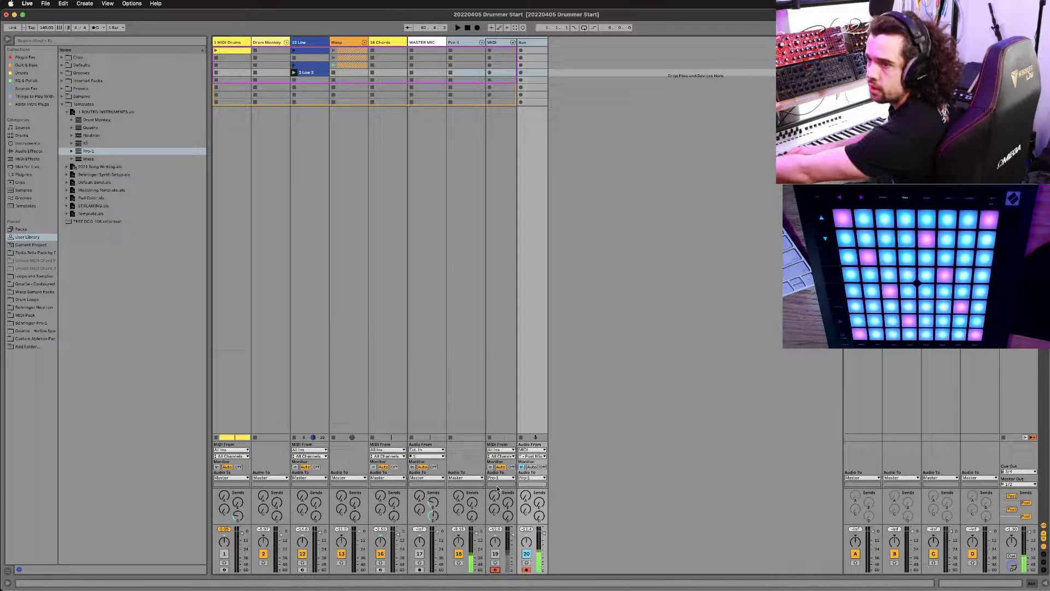
{"action": "key", "text": "shift+Tab"}
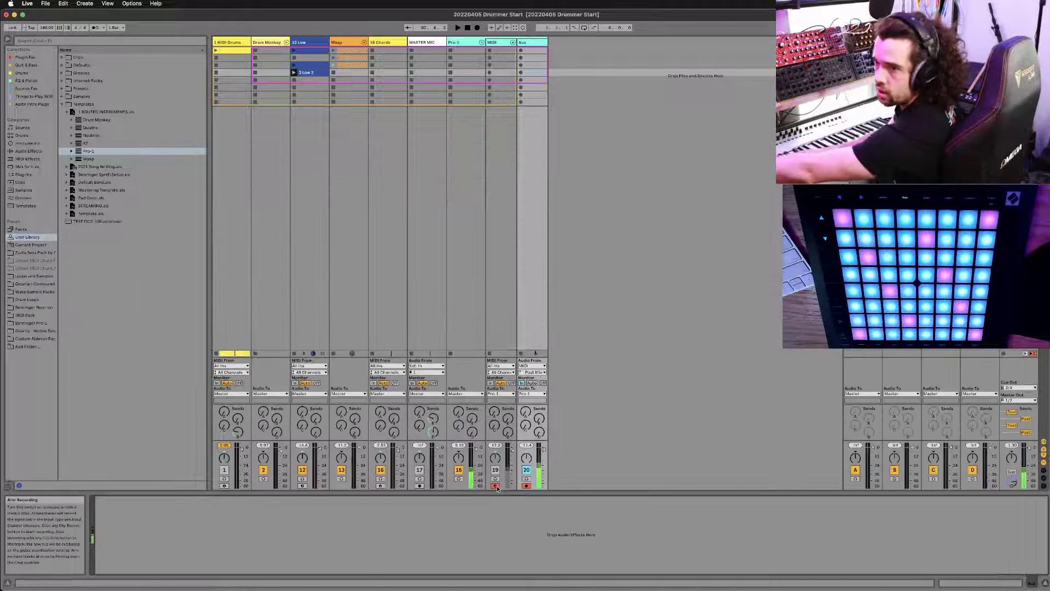
{"action": "left_click", "coordinate": [494, 314]}
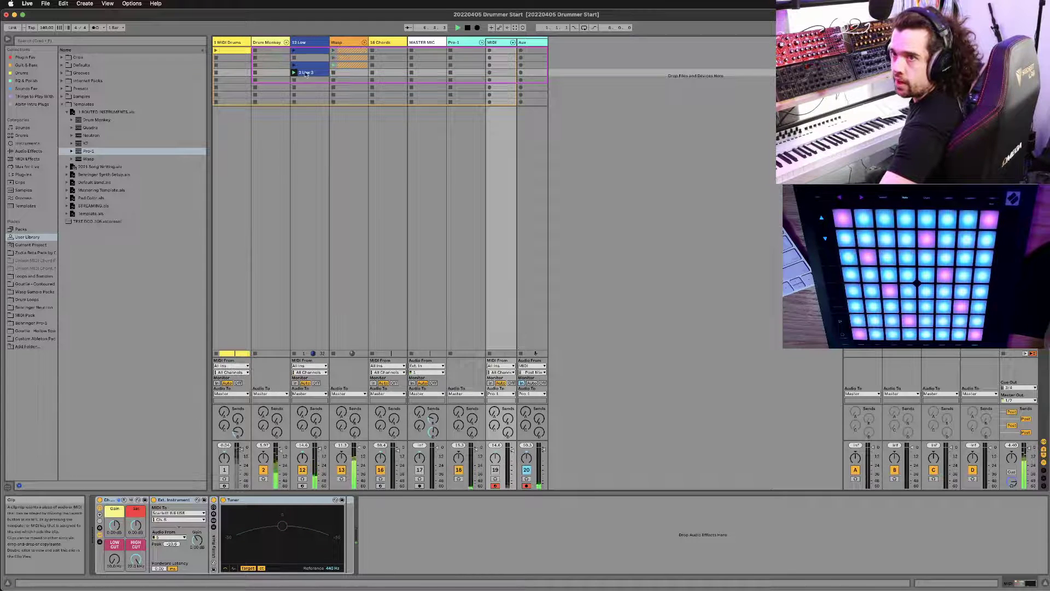
Step: Unfold the Wasp group and open its MIDI 2 clip to view the notes
{"action": "left_click", "coordinate": [347, 61]}
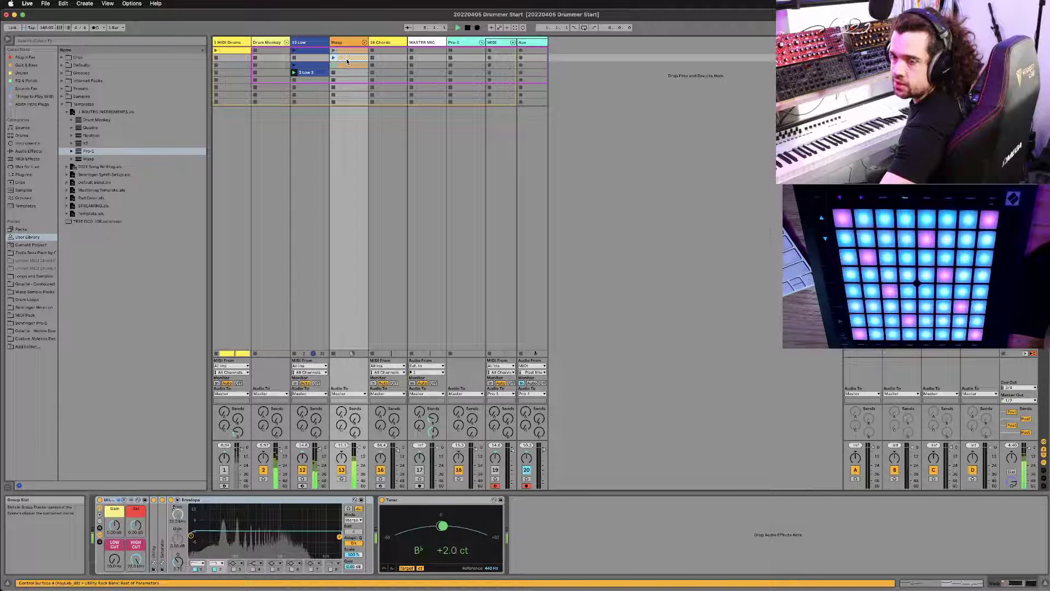
{"action": "left_click", "coordinate": [363, 42]}
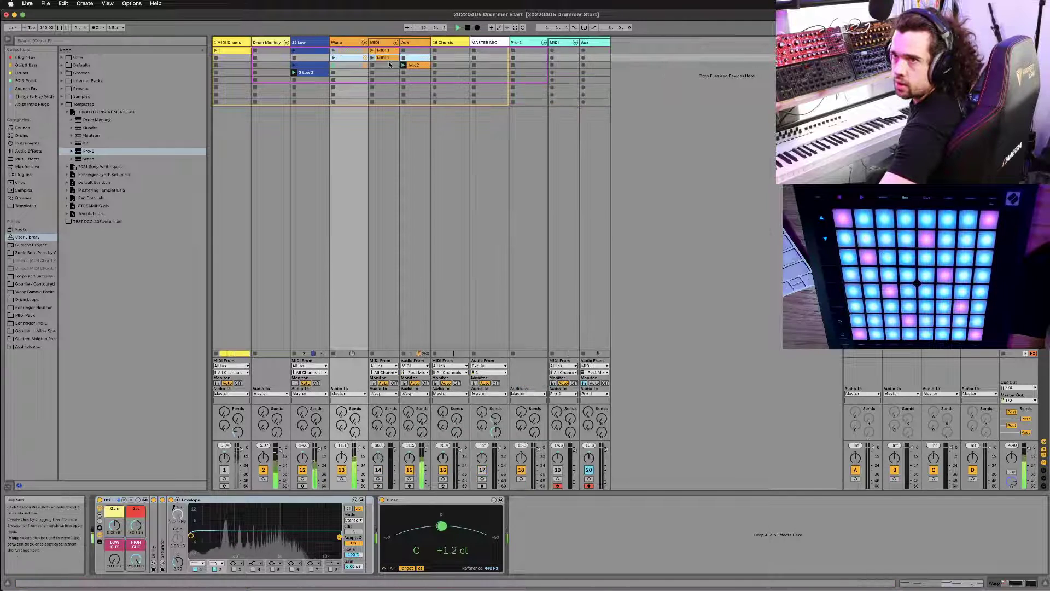
{"action": "left_click", "coordinate": [386, 58]}
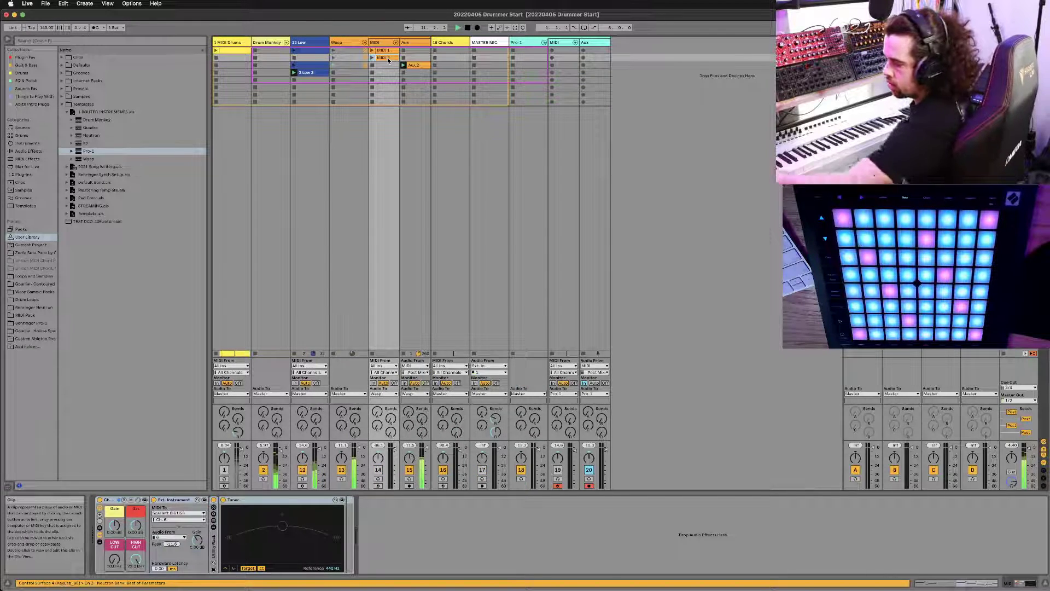
{"action": "double_click", "coordinate": [387, 58]}
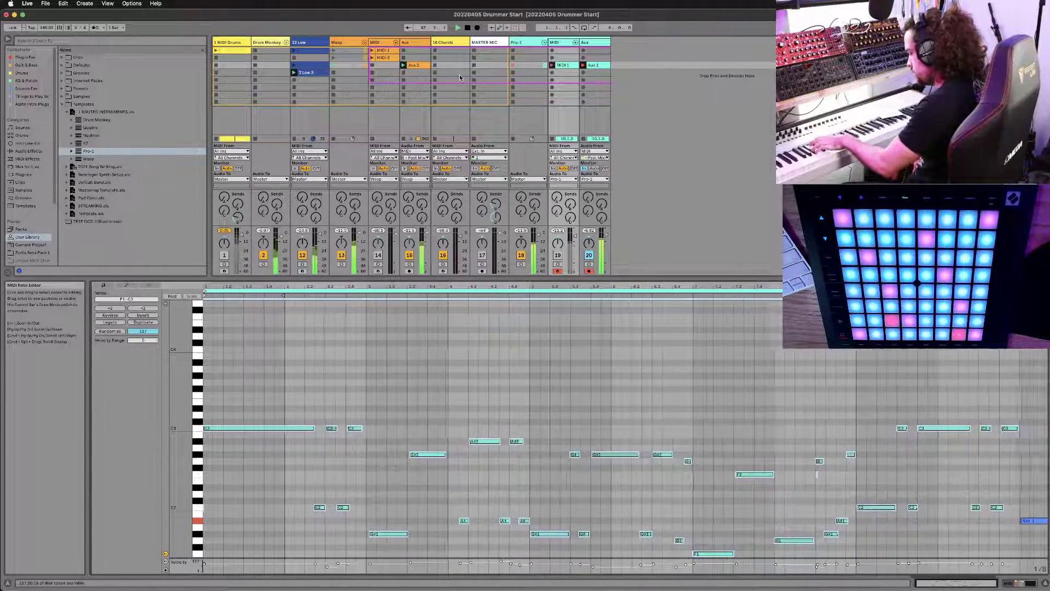
Step: Delete the recorded Pro-1 MIDI and Aux takes and record a new MIDI-only take in the third slot
{"action": "key", "text": "space"}
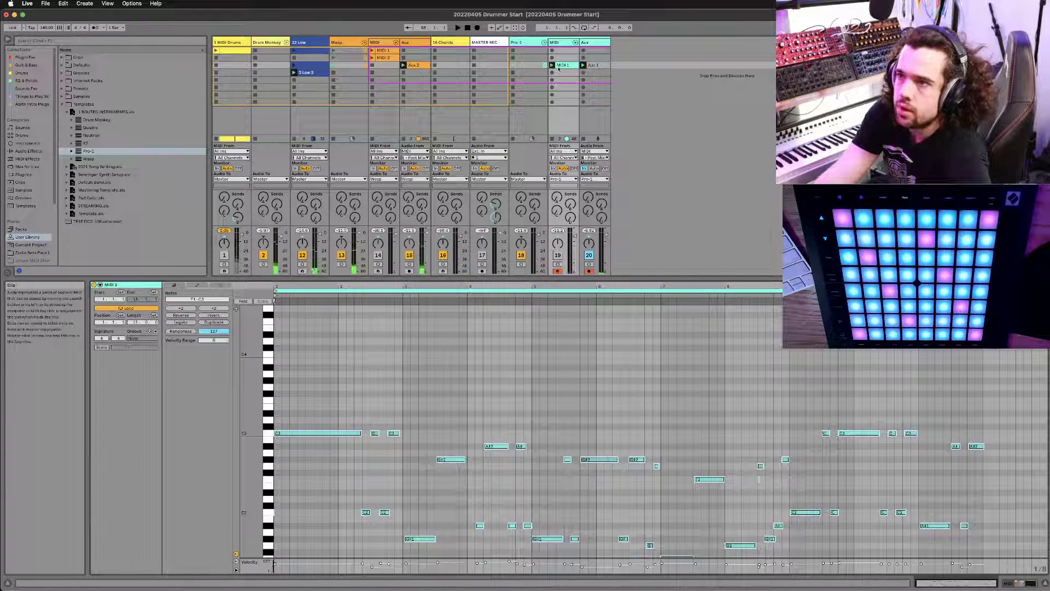
{"action": "key", "text": "Delete"}
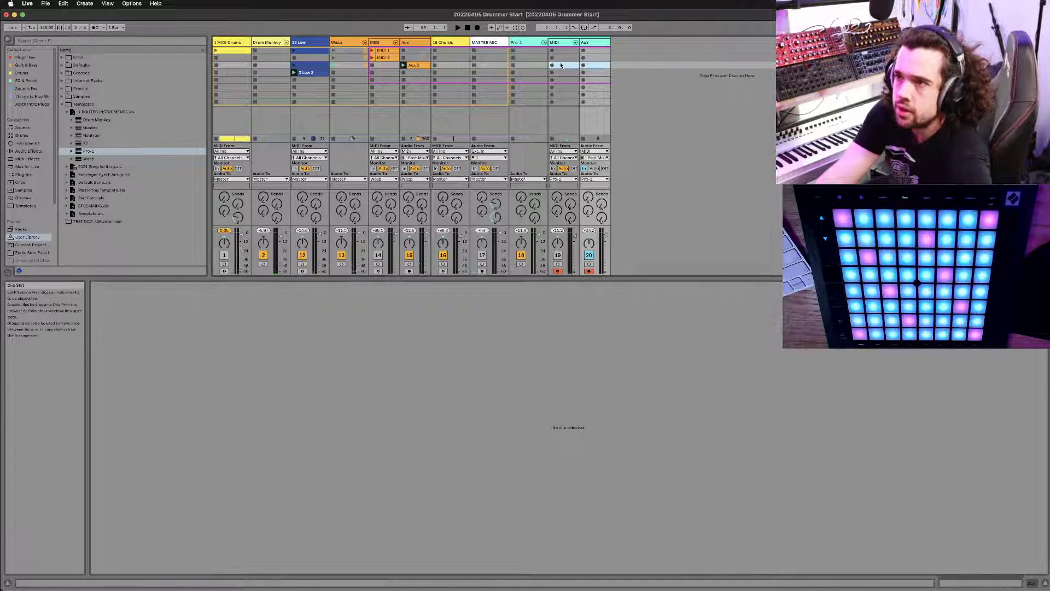
{"action": "left_click", "coordinate": [553, 66]}
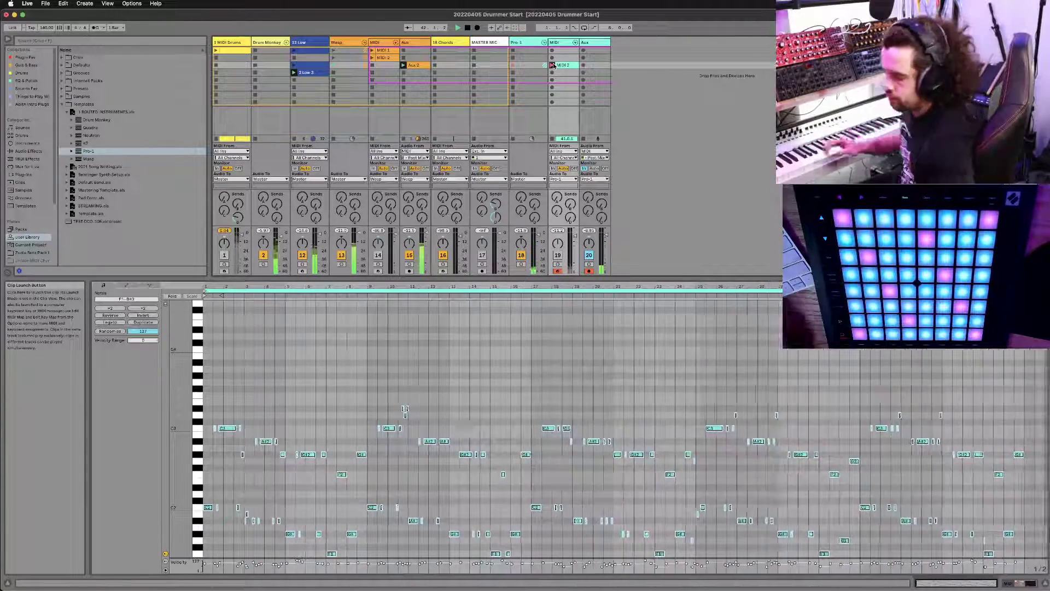
{"action": "left_click", "coordinate": [554, 66]}
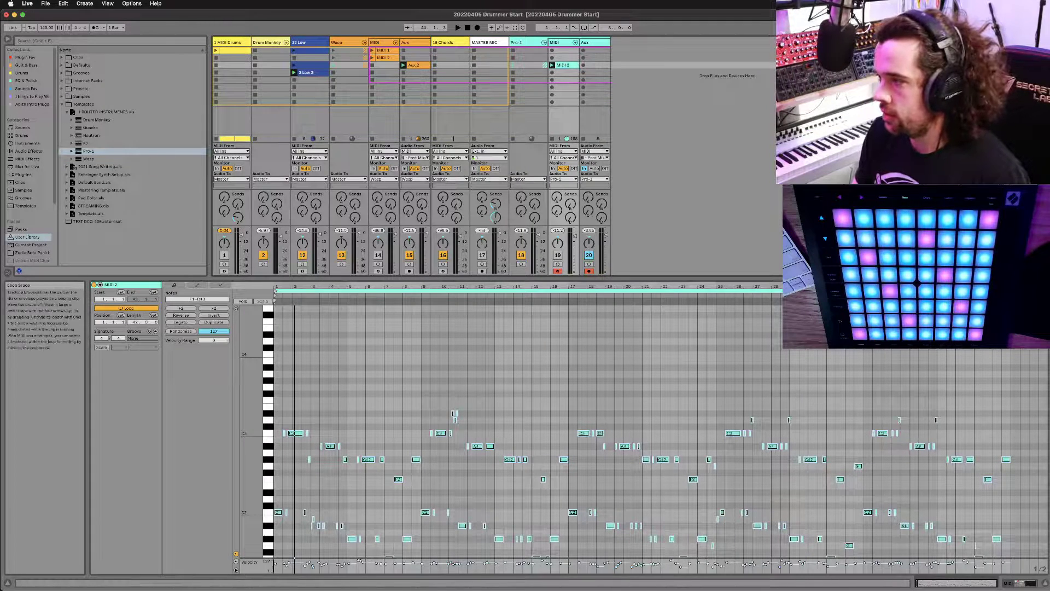
Step: Loop only the last eight bars of the new Pro-1 MIDI clip, bars 33 to 41, and move its start marker to bar 33
{"action": "left_click_drag", "start_coordinate": [275, 290], "coordinate": [868, 290]}
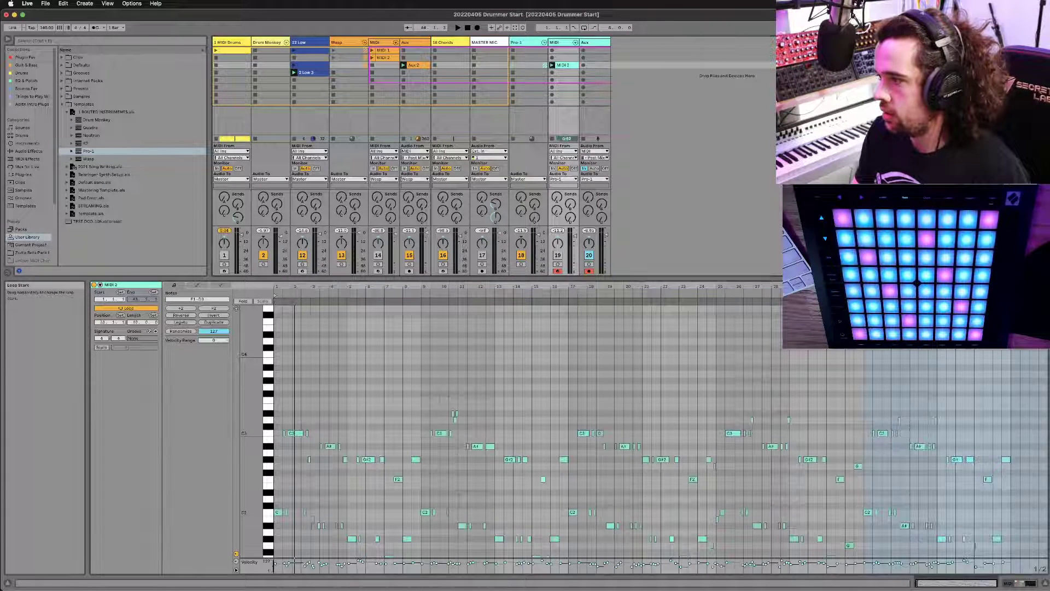
{"action": "left_click_drag", "start_coordinate": [1047, 296], "coordinate": [1012, 295]}
{"action": "key", "text": "space"}
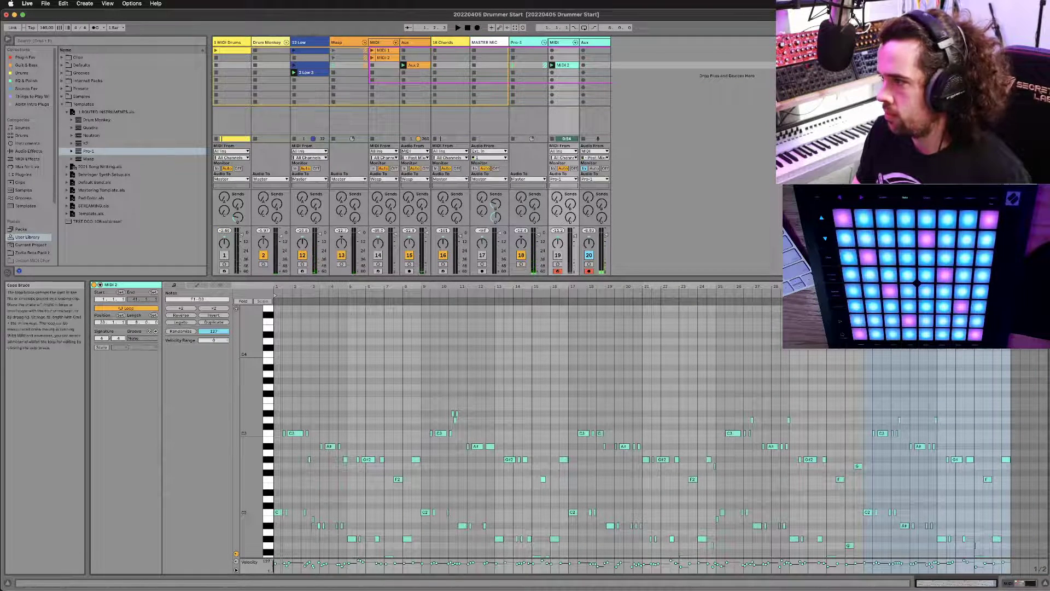
{"action": "left_click_drag", "start_coordinate": [276, 295], "coordinate": [865, 296]}
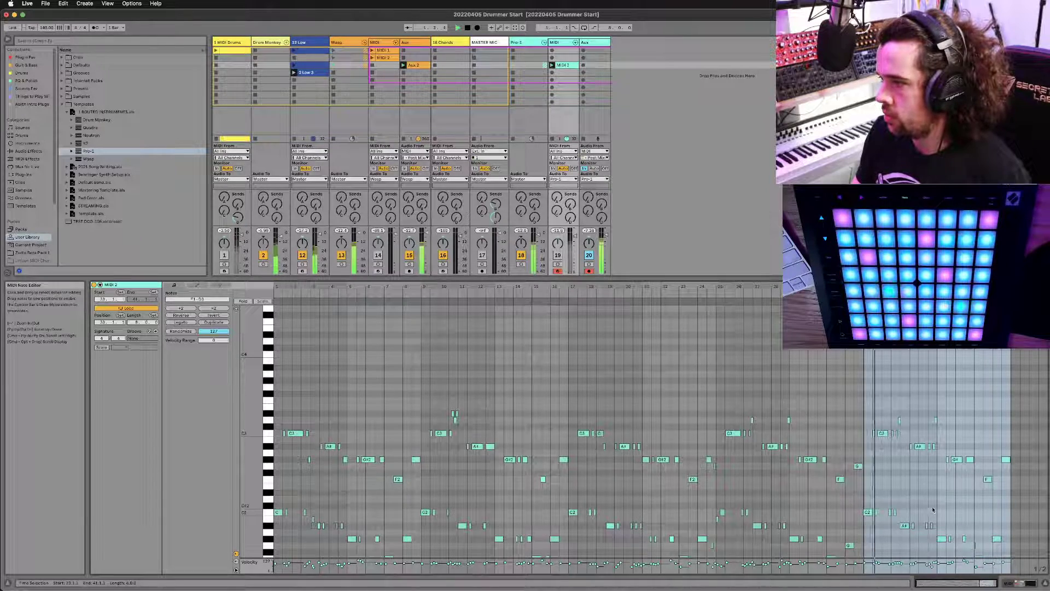
Step: Align the start of the first C2 note in the looped section with the loop start at bar 33
{"action": "scroll", "coordinate": [842, 491], "scroll_direction": "up", "scroll_amount": 5}
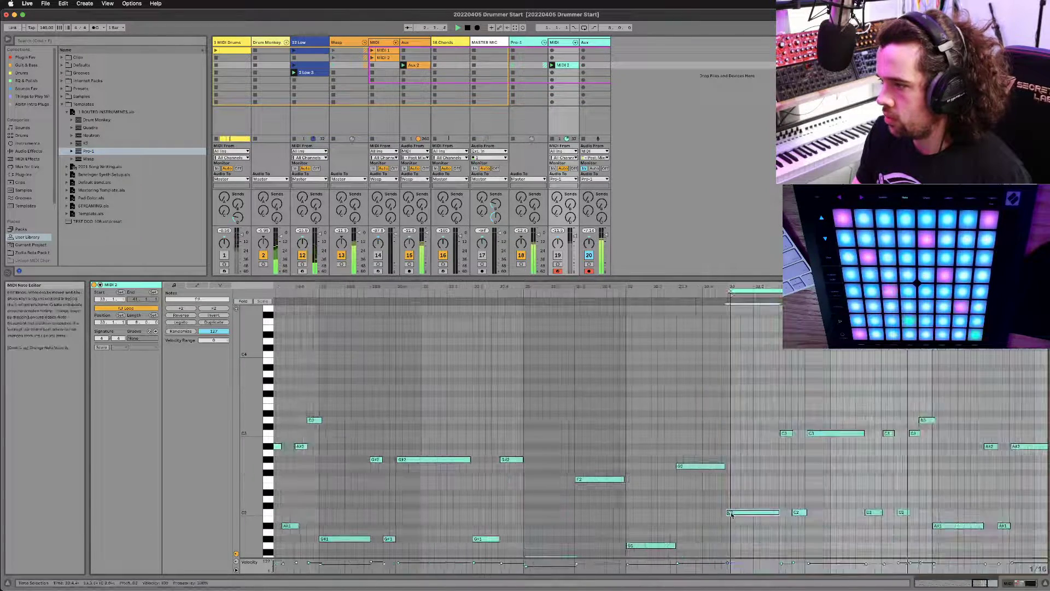
{"action": "left_click", "coordinate": [729, 513]}
{"action": "left_click", "coordinate": [750, 413]}
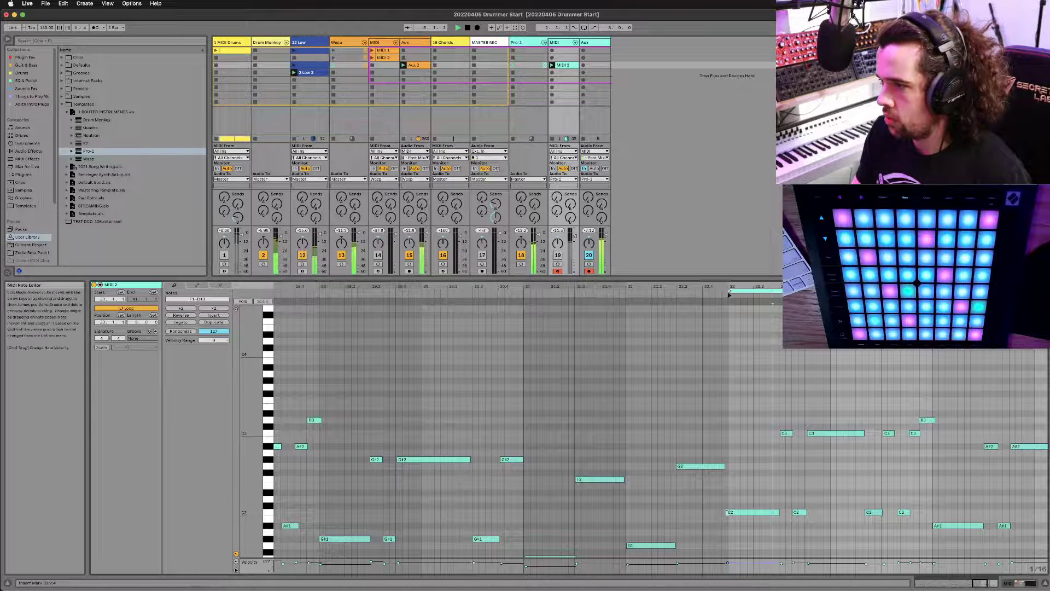
{"action": "left_click", "coordinate": [766, 513]}
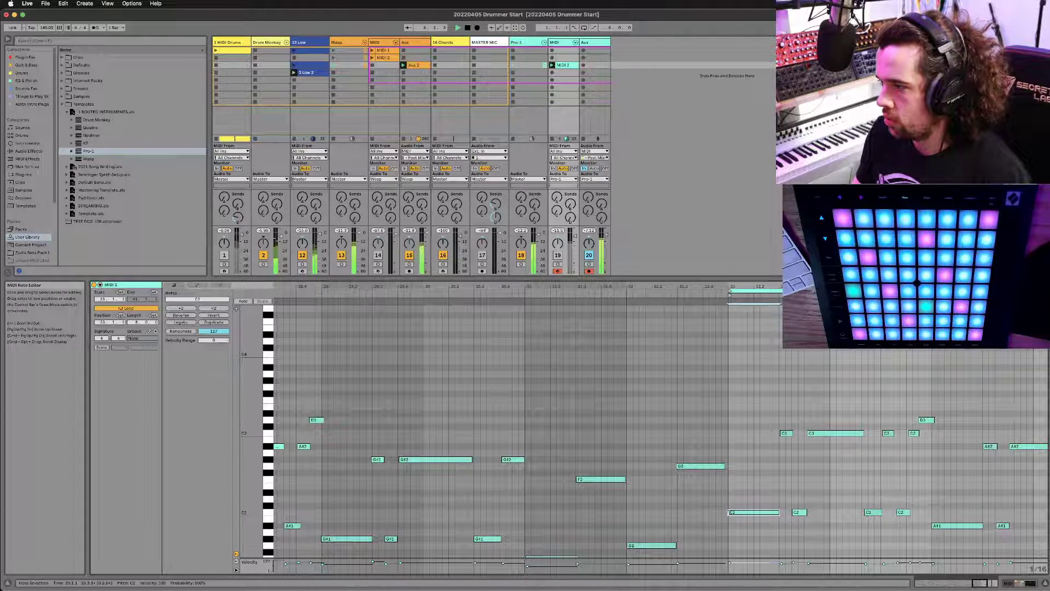
Step: Quantize all notes in the looped section of the Pro-1 MIDI clip to 1/8 with an amount of about 86%
{"action": "key", "text": "minus"}
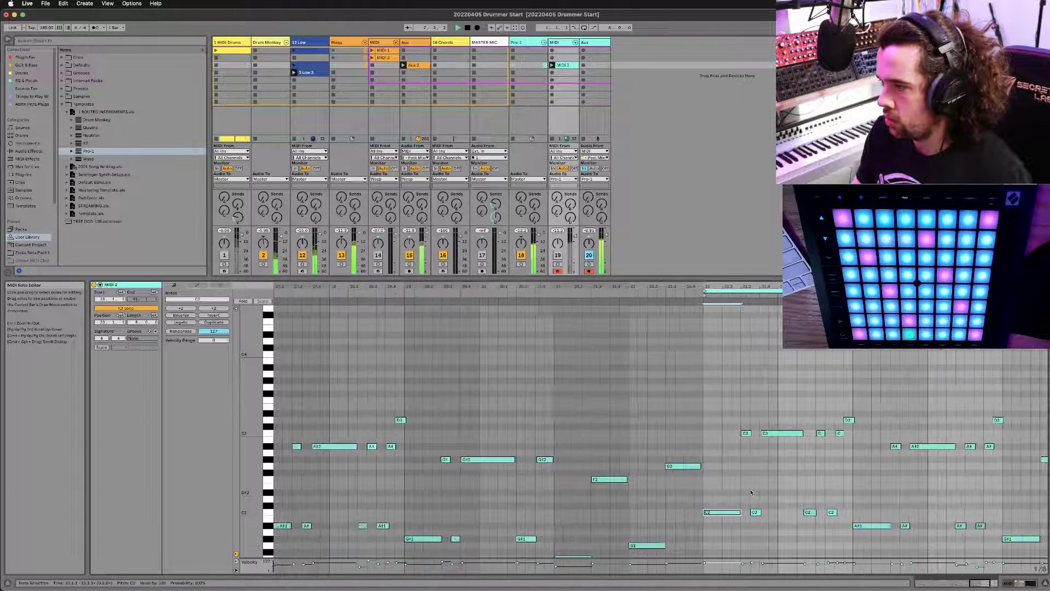
{"action": "key", "text": "minus"}
{"action": "scroll", "coordinate": [753, 489], "scroll_direction": "down", "scroll_amount": 3}
{"action": "key", "text": "minus"}
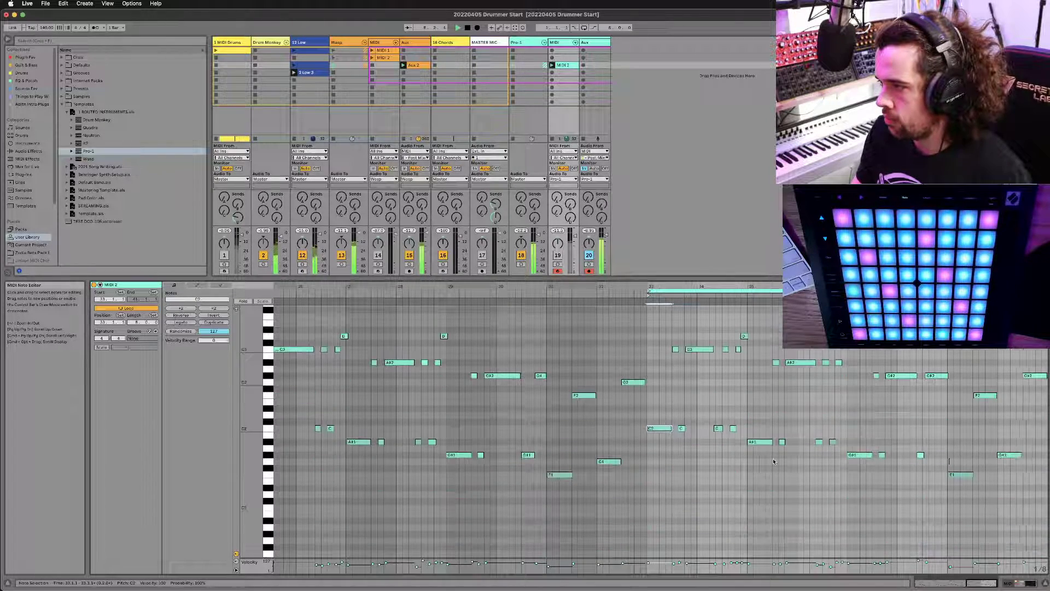
{"action": "scroll", "coordinate": [774, 460], "scroll_direction": "up", "scroll_amount": 1}
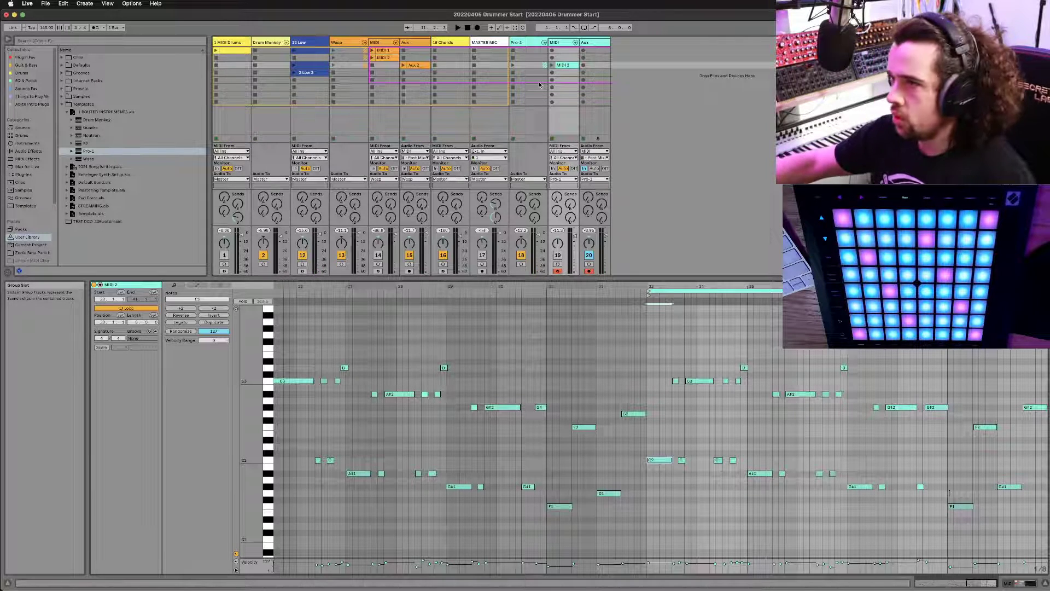
{"action": "key", "text": "space"}
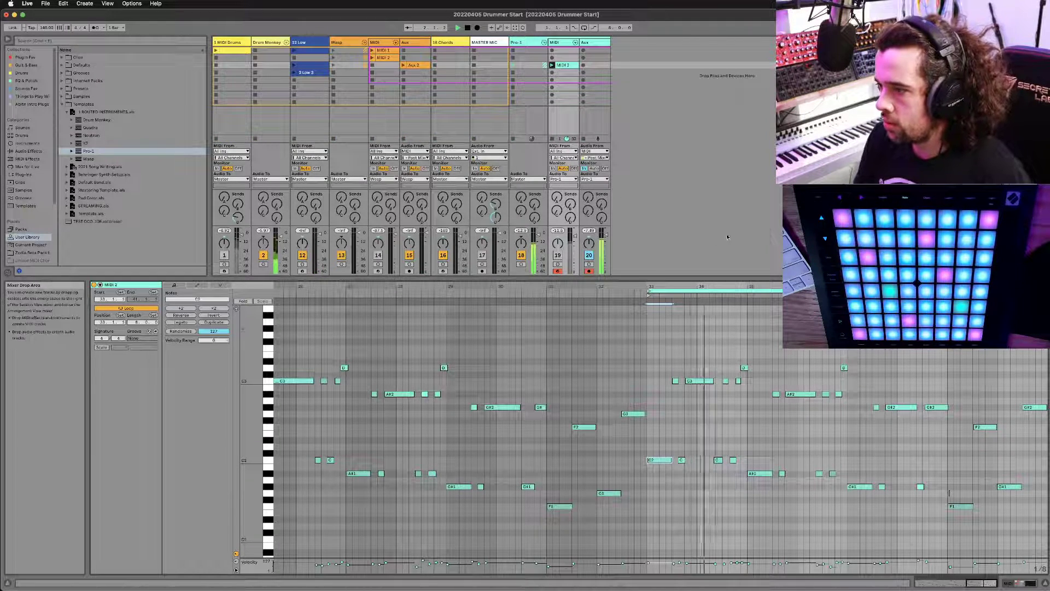
{"action": "left_click", "coordinate": [722, 464]}
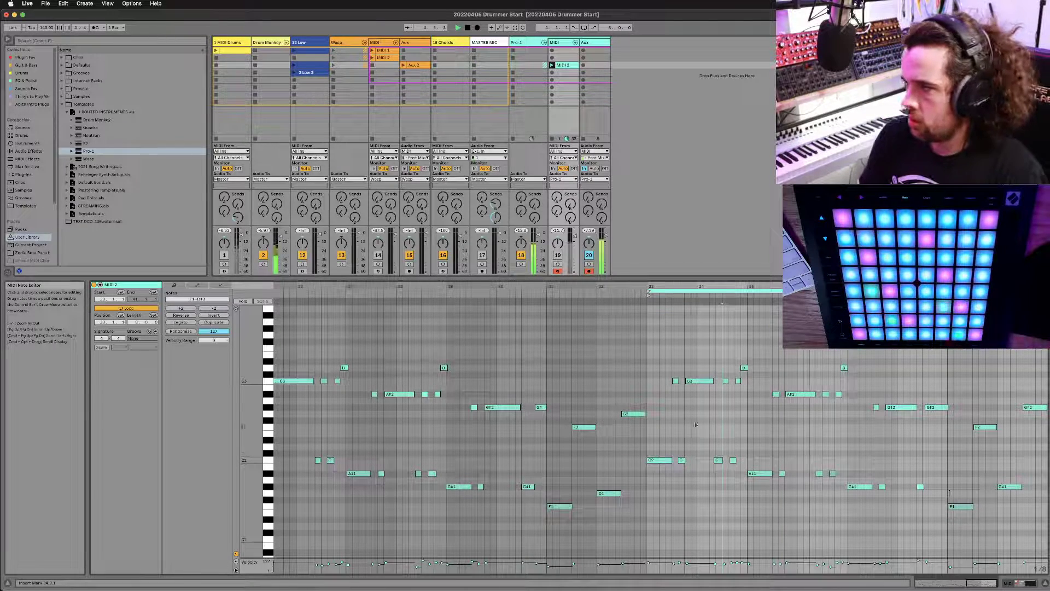
{"action": "mouse_move", "coordinate": [647, 362]}
{"action": "left_mouse_down"}
{"action": "mouse_move", "coordinate": [886, 520]}
{"action": "mouse_move", "coordinate": [1043, 557]}
{"action": "left_mouse_up"}
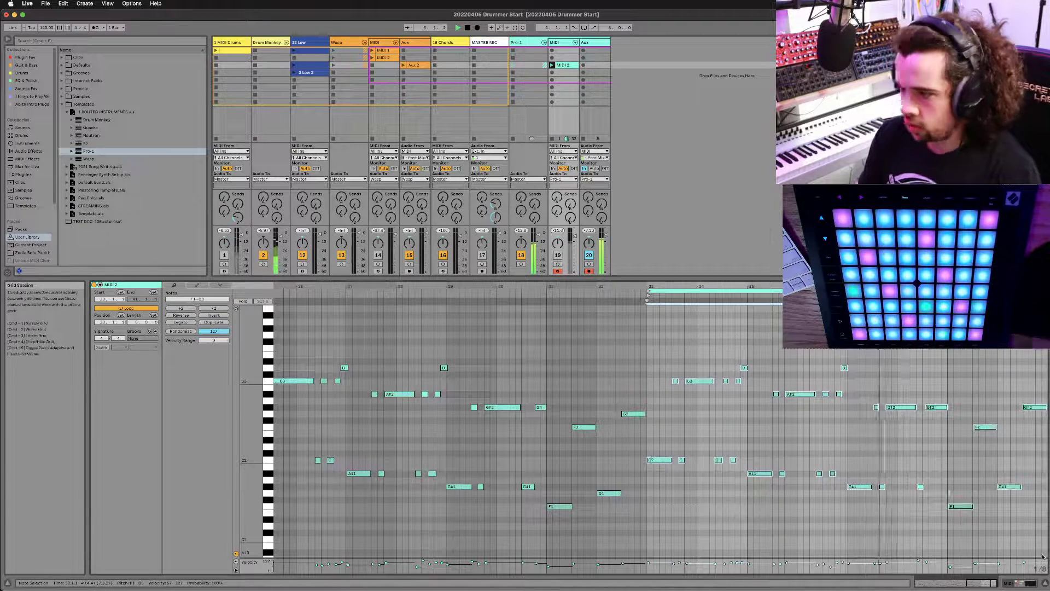
{"action": "key", "text": "super+shift+u"}
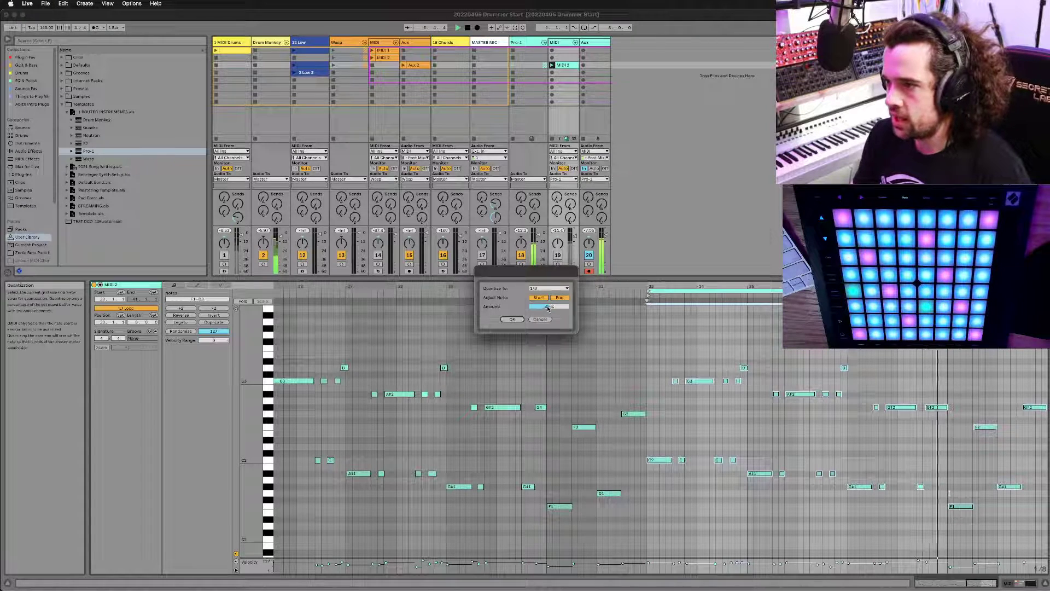
{"action": "left_click_drag", "start_coordinate": [549, 306], "coordinate": [549, 289]}
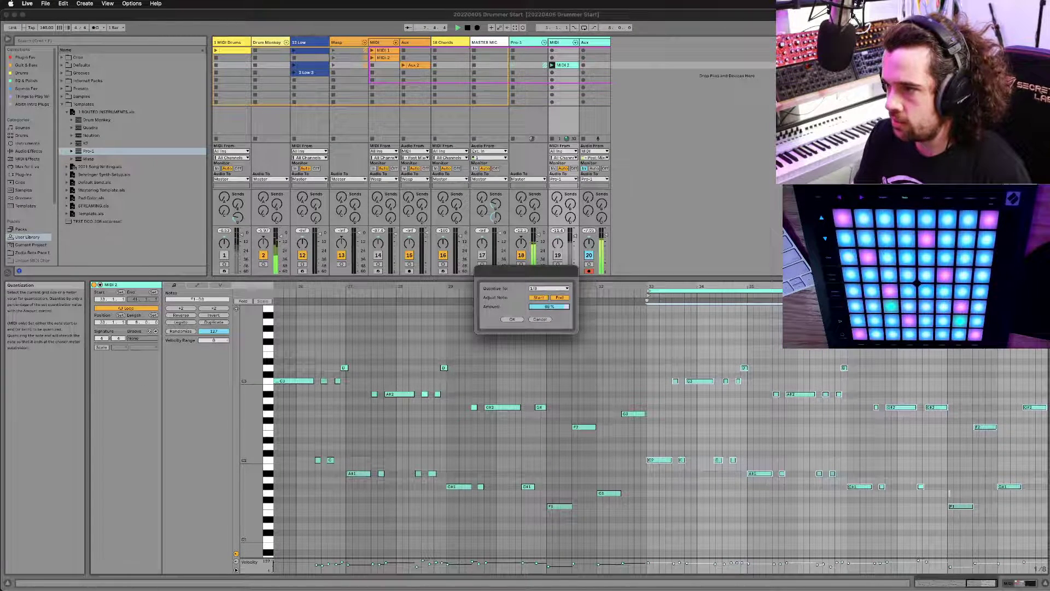
{"action": "left_click", "coordinate": [512, 319]}
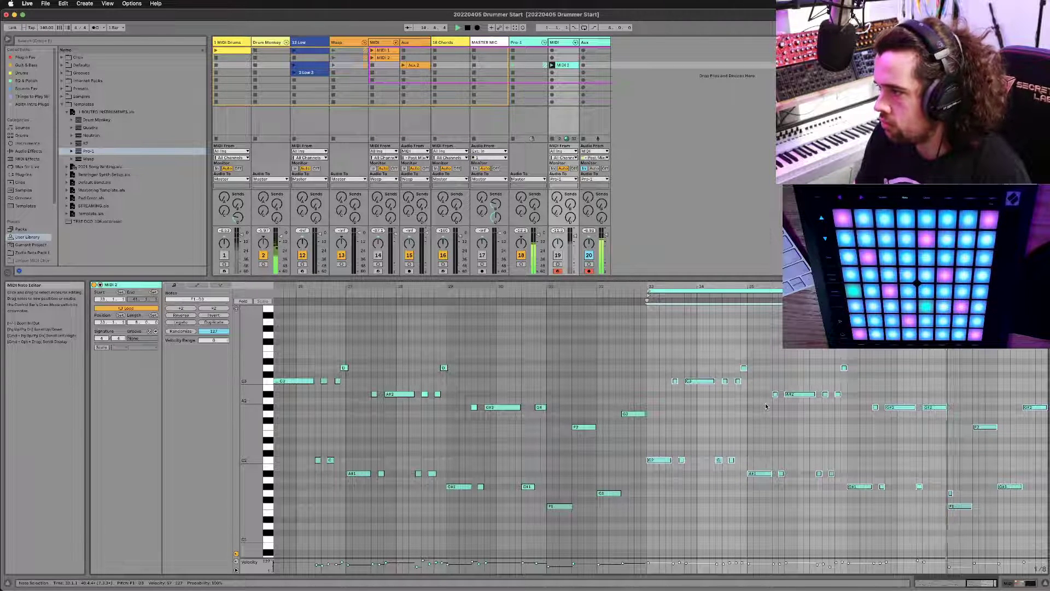
Step: Delete the stray short G1 note at bar 39 and, following the Wasp MIDI 2 clip, raise the Pro-1 loop's last G#2 note to A#2
{"action": "left_click", "coordinate": [950, 493]}
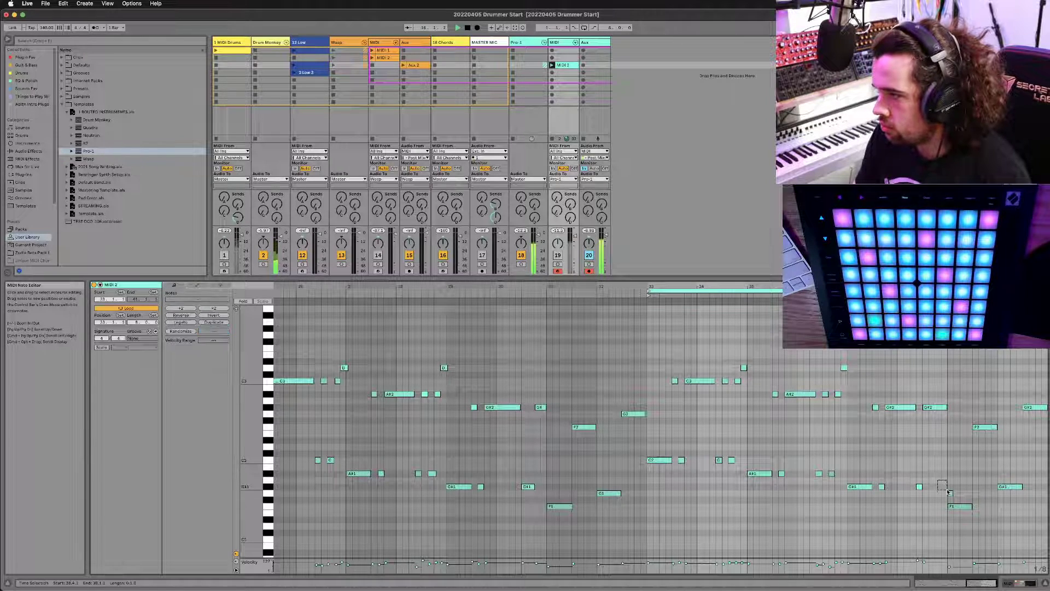
{"action": "key", "text": "Delete"}
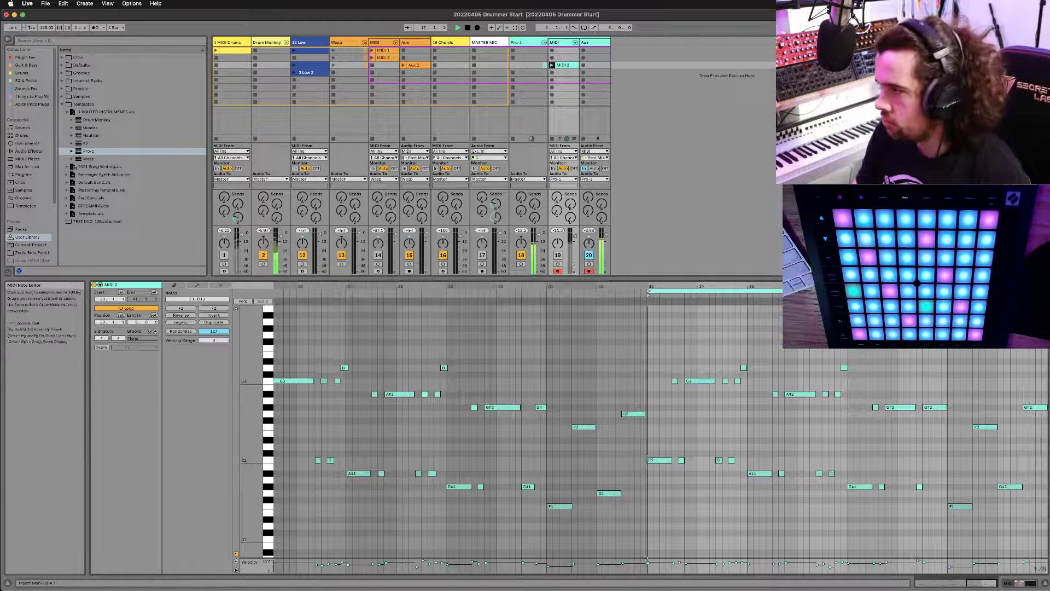
{"action": "left_click", "coordinate": [379, 58]}
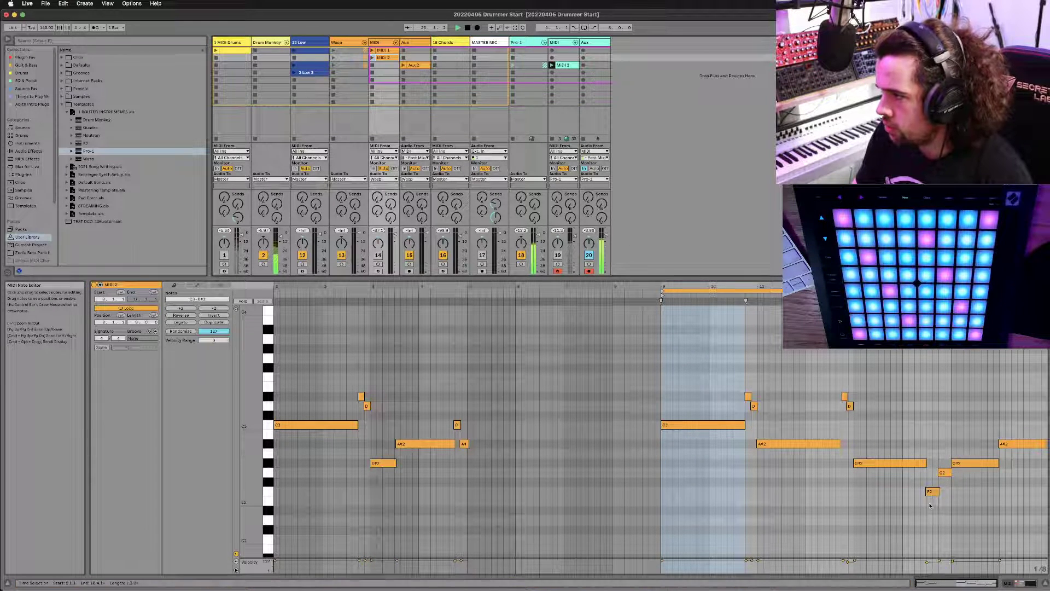
{"action": "left_click", "coordinate": [563, 65]}
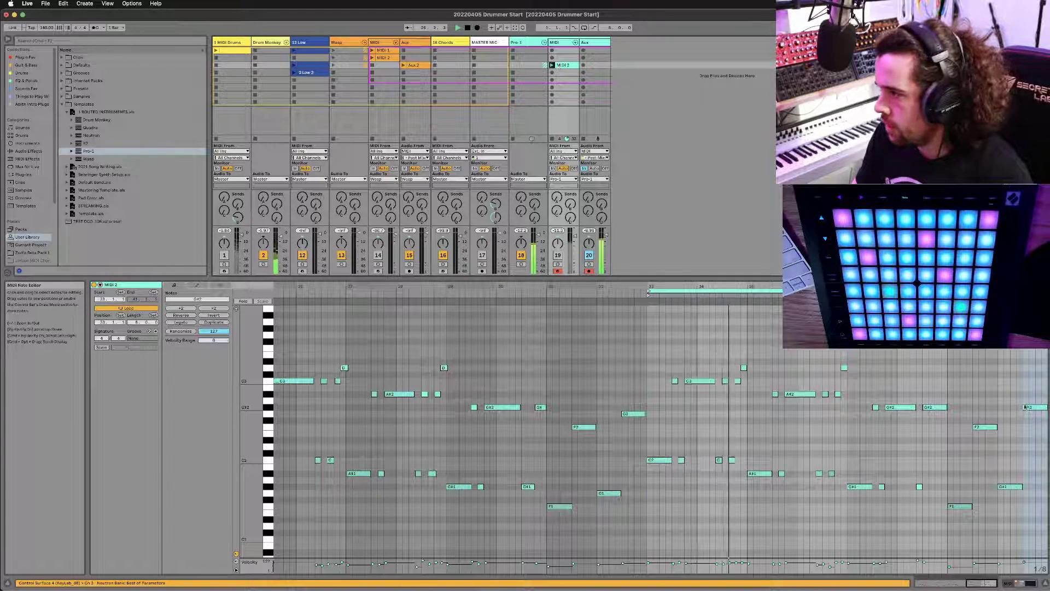
{"action": "left_click", "coordinate": [1026, 407]}
{"action": "key", "text": "Up"}
{"action": "key", "text": "Up"}
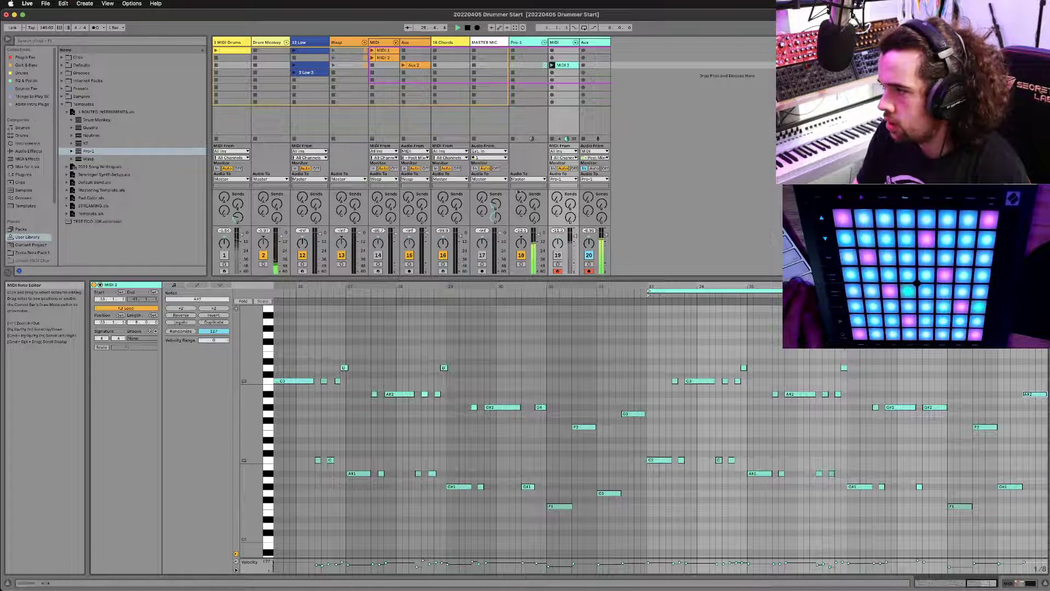
Step: Launch the Wasp MIDI 2 clip with its track 14 activated to play along with the Pro-1 clip
{"action": "left_click", "coordinate": [407, 65]}
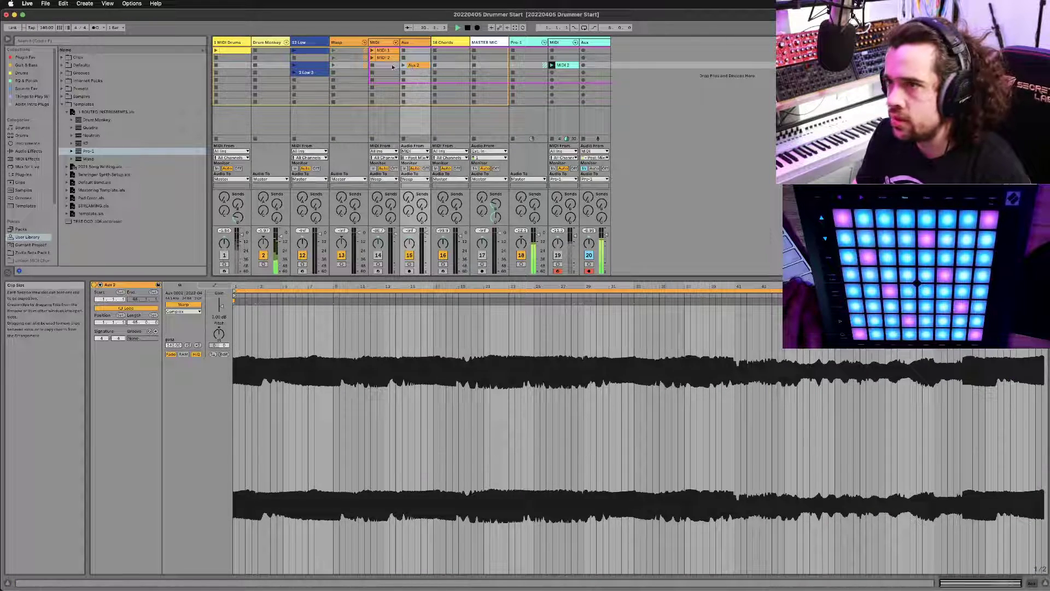
{"action": "left_click", "coordinate": [390, 58]}
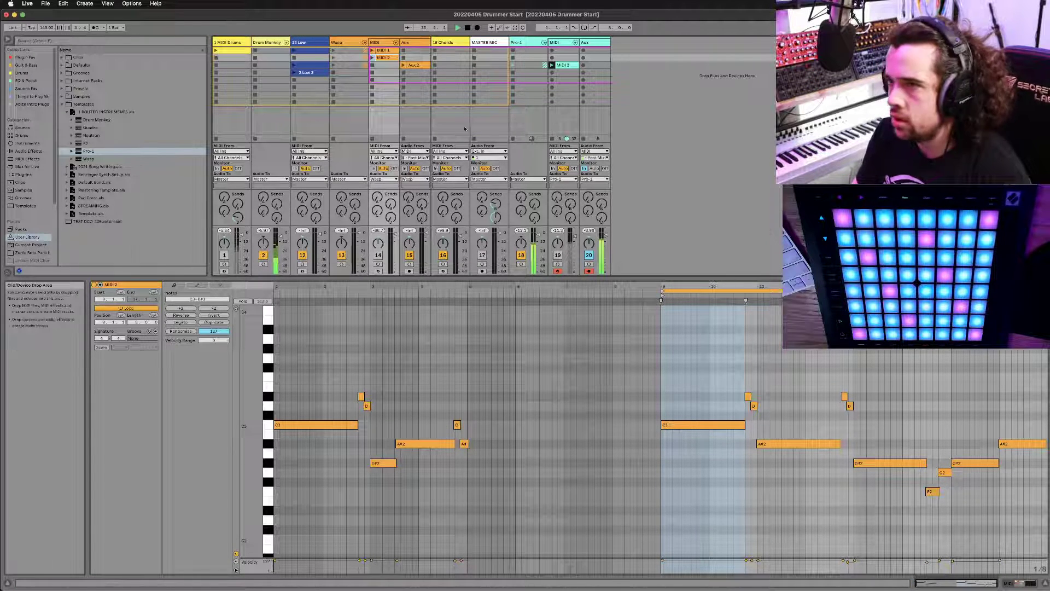
{"action": "left_click", "coordinate": [372, 57]}
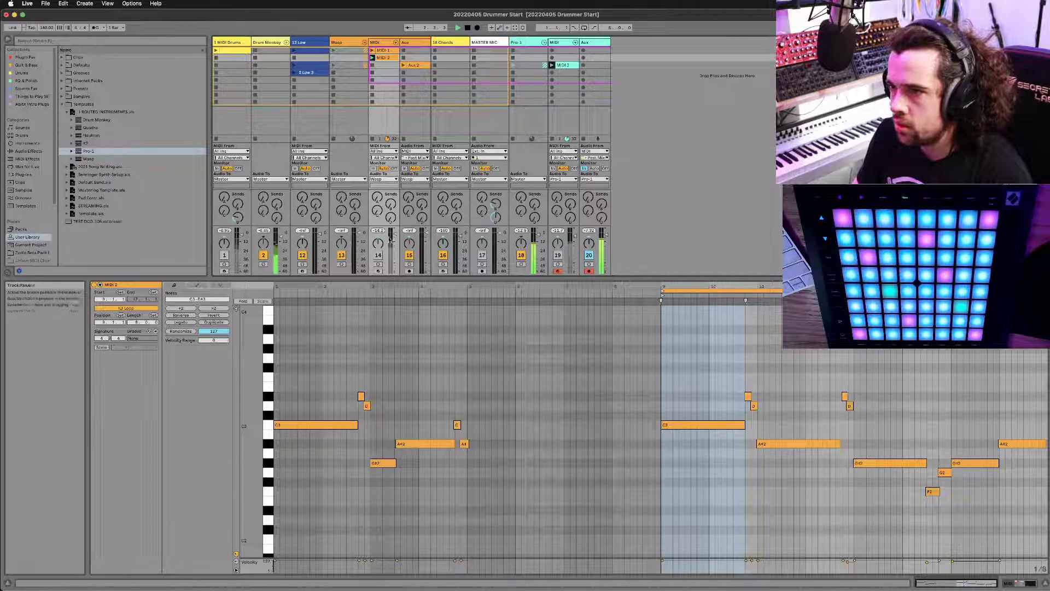
{"action": "left_click", "coordinate": [378, 254]}
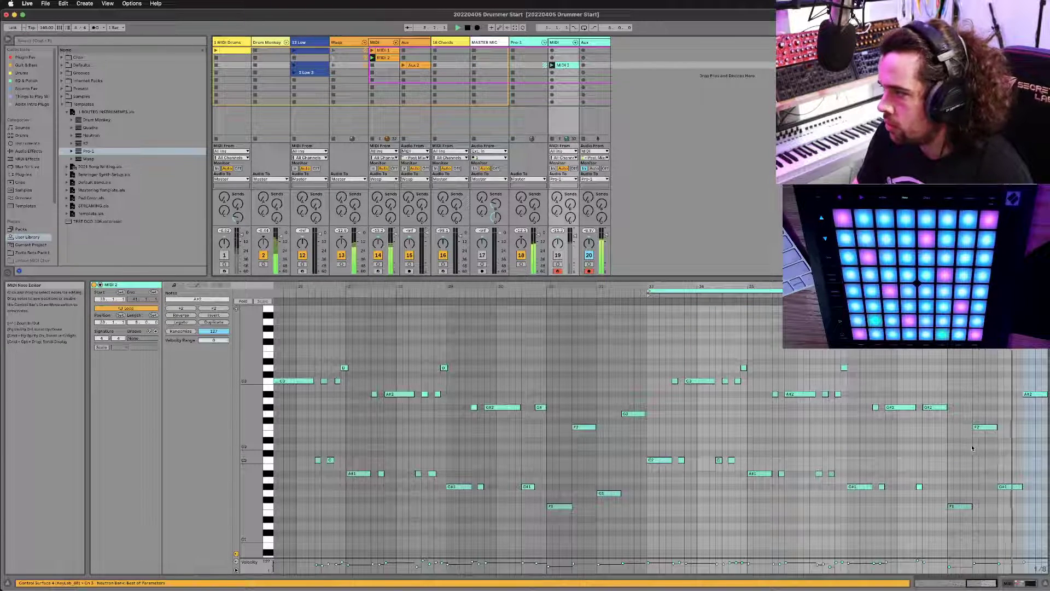
{"action": "left_click", "coordinate": [940, 459]}
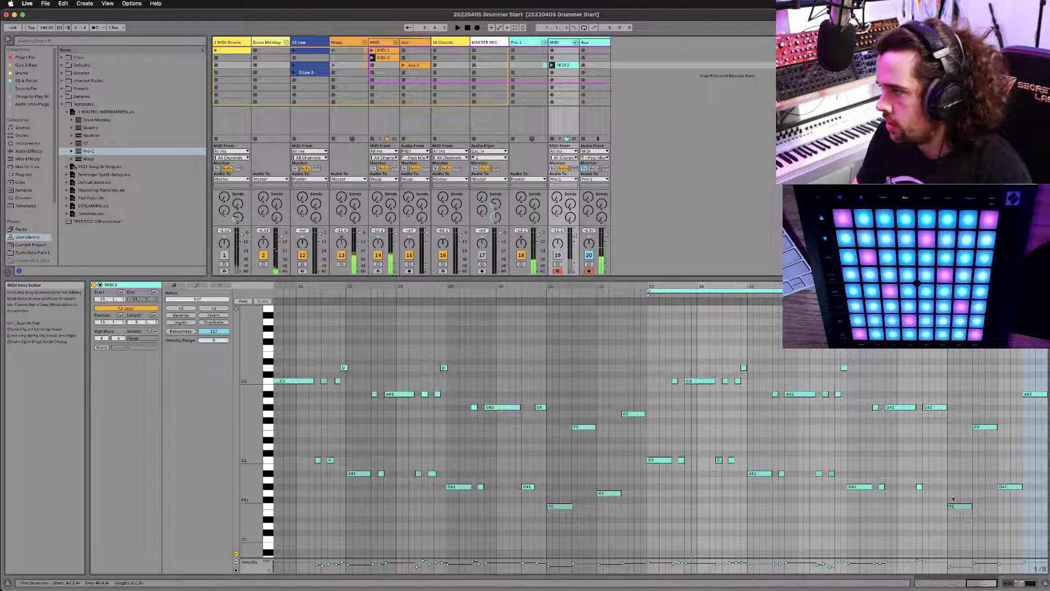
Step: Open the Wasp MIDI 2 clip and the Pro-1 MIDI clip together in the note editor for comparison
{"action": "left_click", "coordinate": [392, 59]}
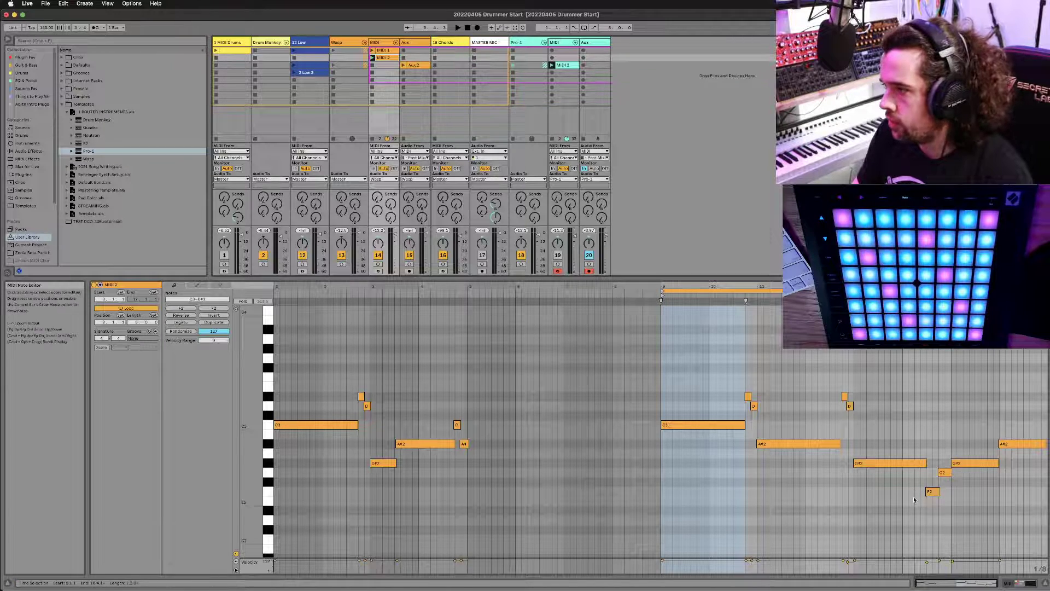
{"action": "left_click_drag", "start_coordinate": [887, 525], "coordinate": [982, 471]}
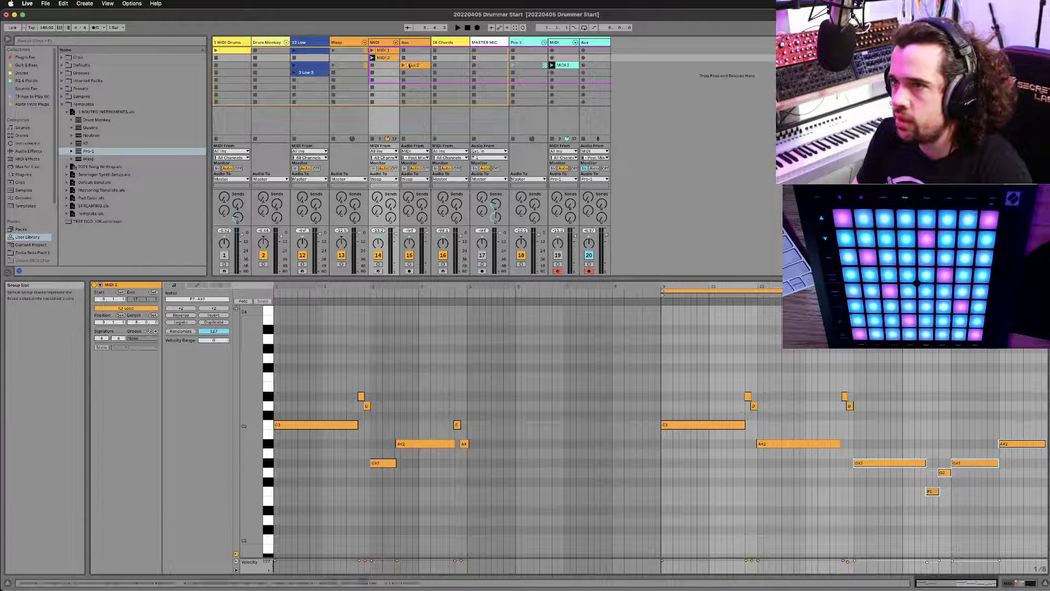
{"action": "left_click", "coordinate": [564, 65], "text": "super"}
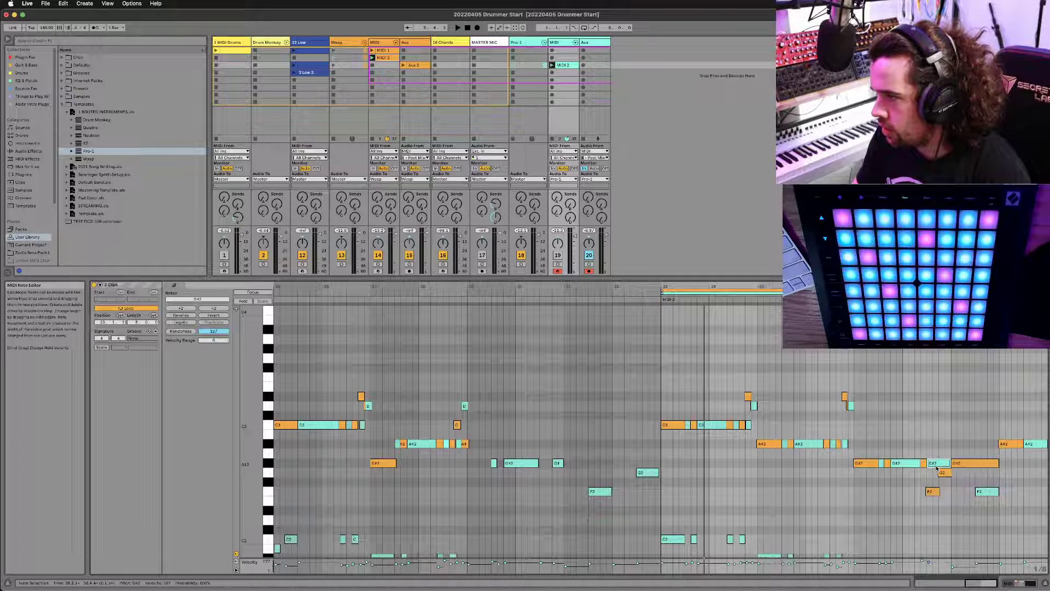
Step: Lower the Pro-1 G#2 note in bar 38 to F2, raise the following F2 note in bar 39 to G#2, and play back the result
{"action": "left_click_drag", "start_coordinate": [937, 464], "coordinate": [939, 494]}
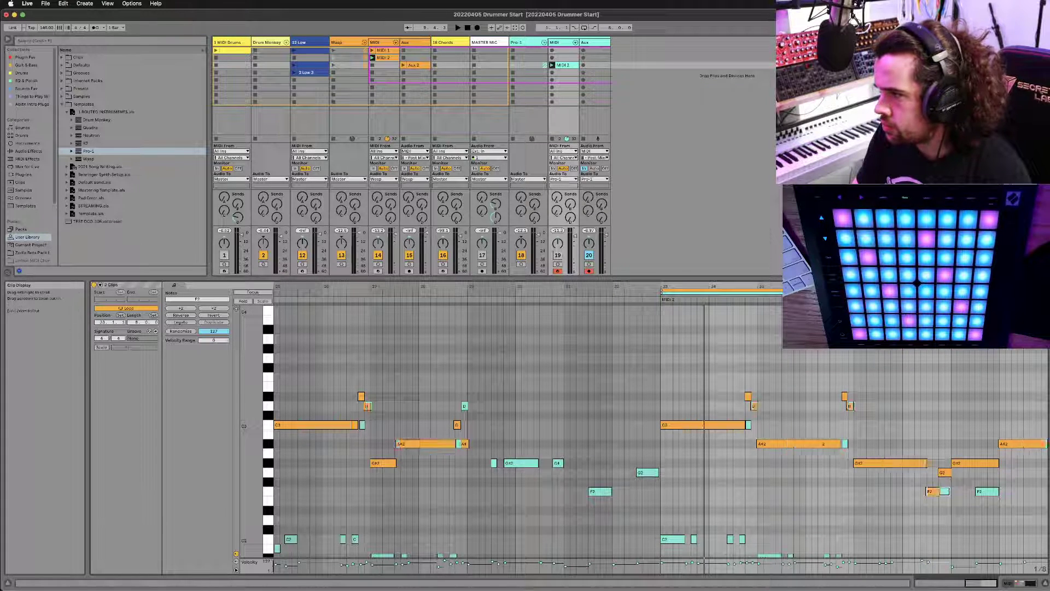
{"action": "left_click", "coordinate": [903, 293]}
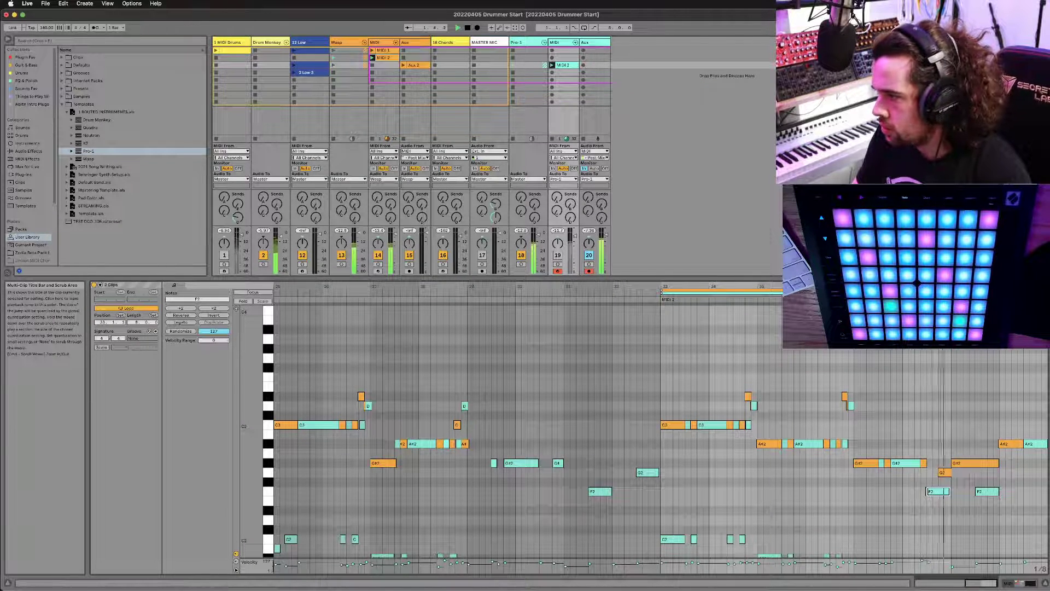
{"action": "left_click", "coordinate": [983, 491]}
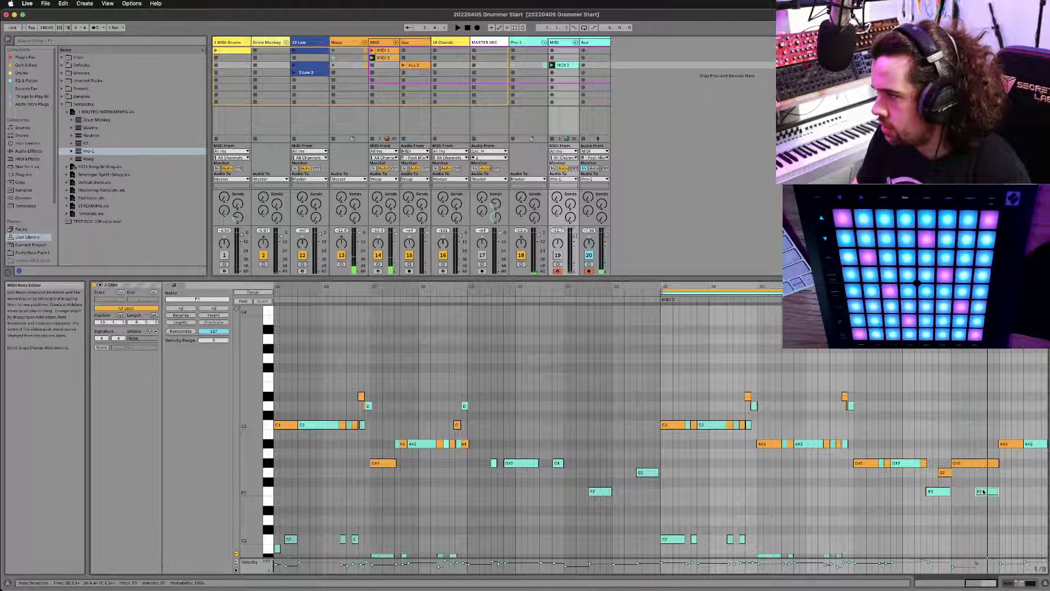
{"action": "left_click_drag", "start_coordinate": [983, 489], "coordinate": [985, 464]}
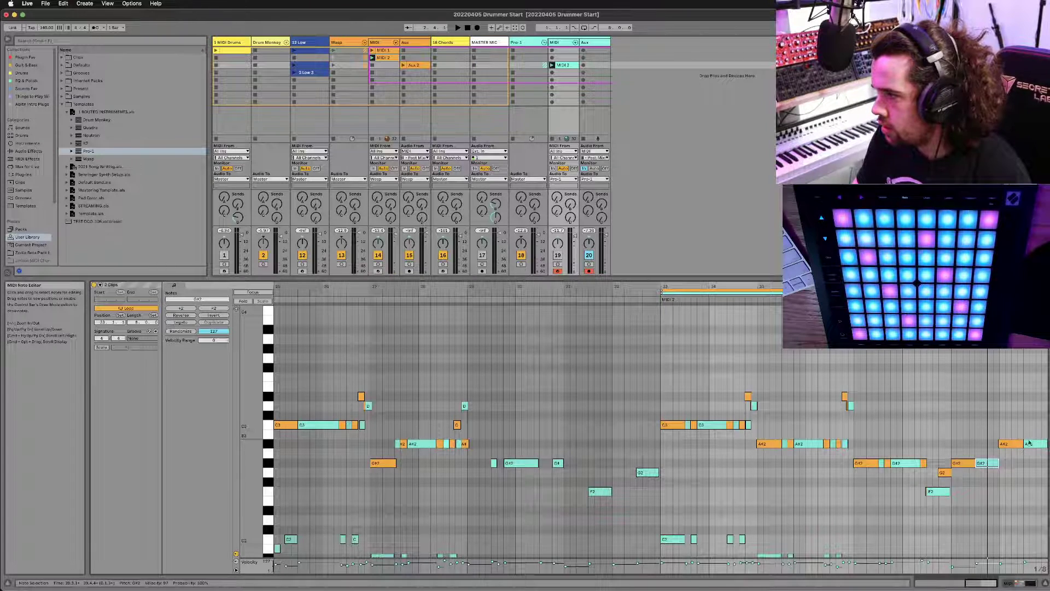
{"action": "left_click", "coordinate": [940, 491]}
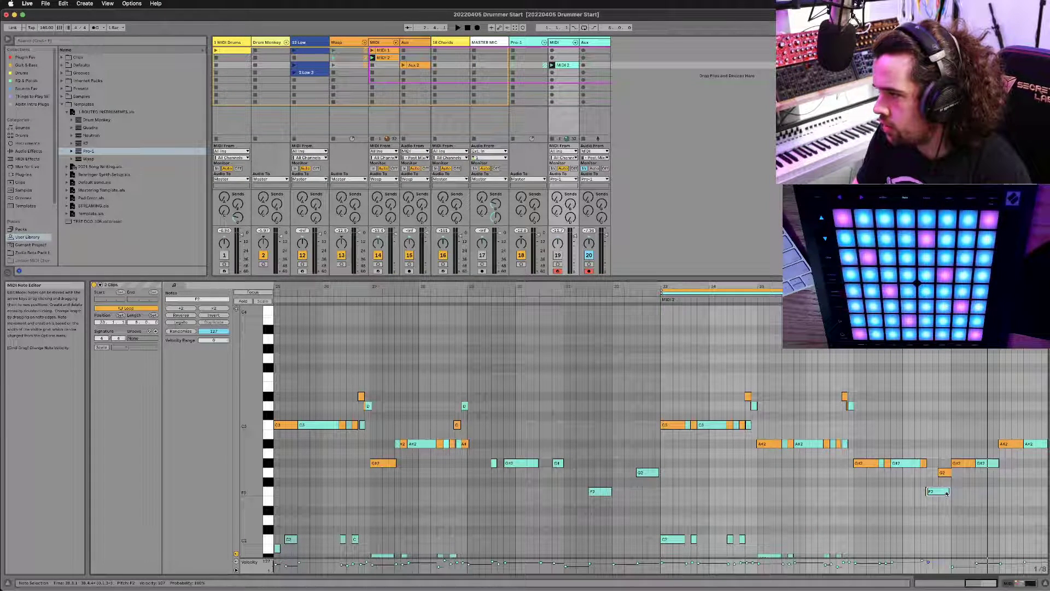
{"action": "left_click", "coordinate": [869, 478]}
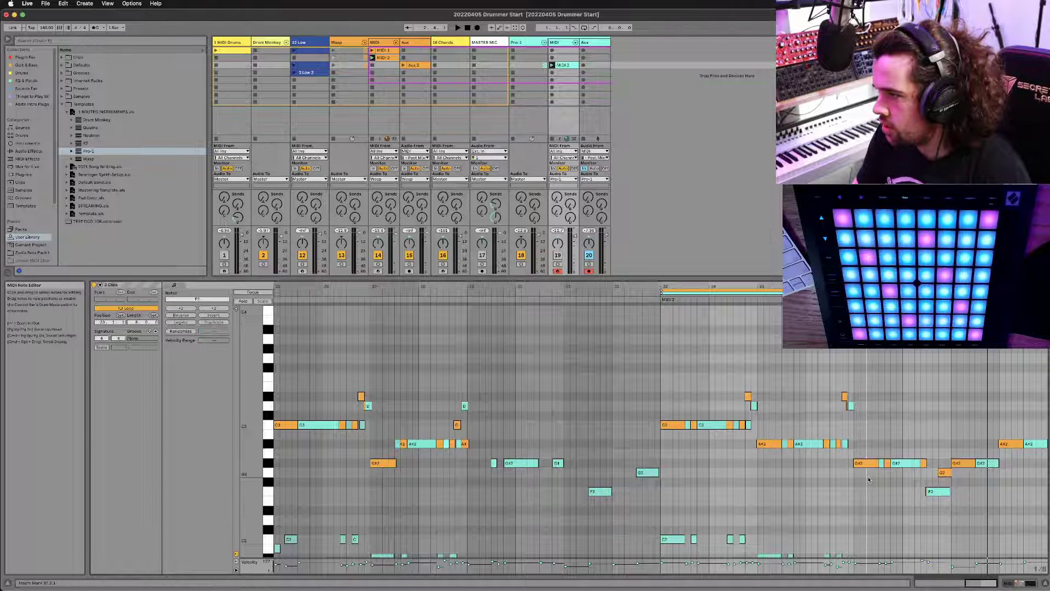
{"action": "key", "text": "space"}
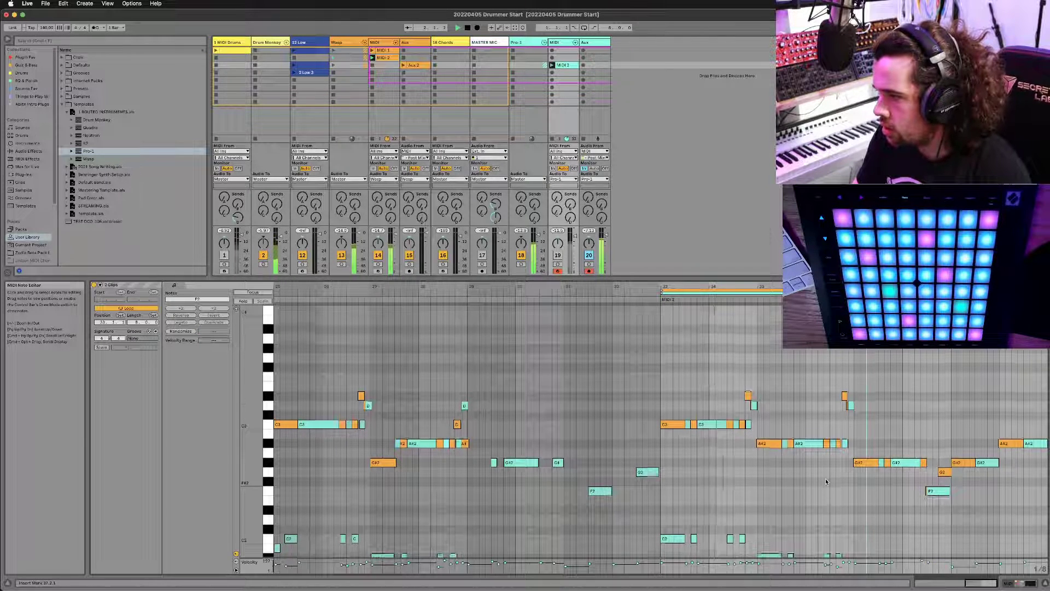
Step: Raise the Pro-1 clip's last short C3 note in bar 34 and last short A#2 note in bar 36 to D#3
{"action": "scroll", "coordinate": [826, 478], "scroll_direction": "down", "scroll_amount": 2}
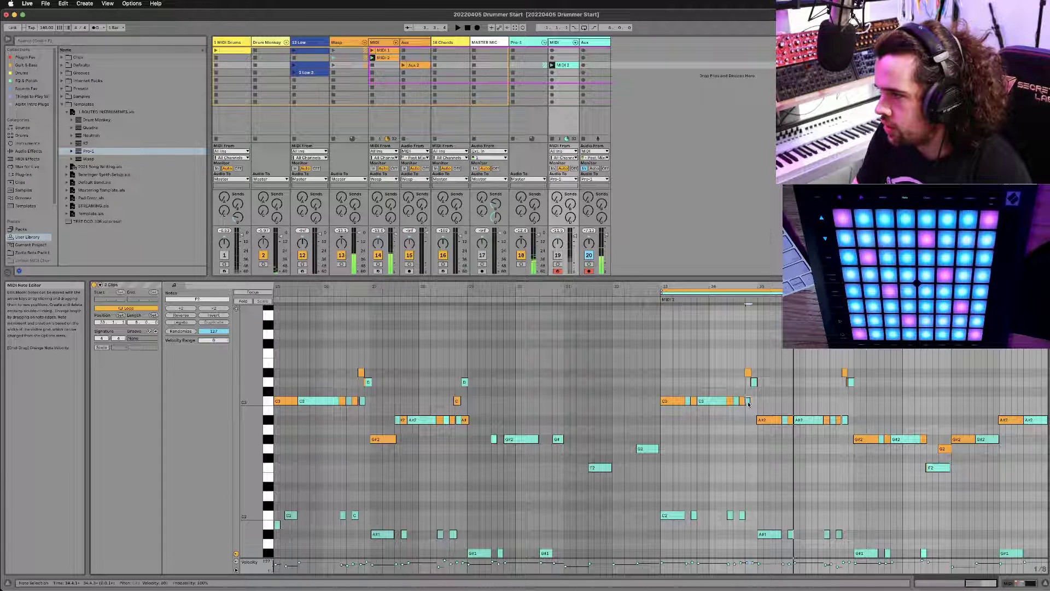
{"action": "left_click", "coordinate": [748, 373]}
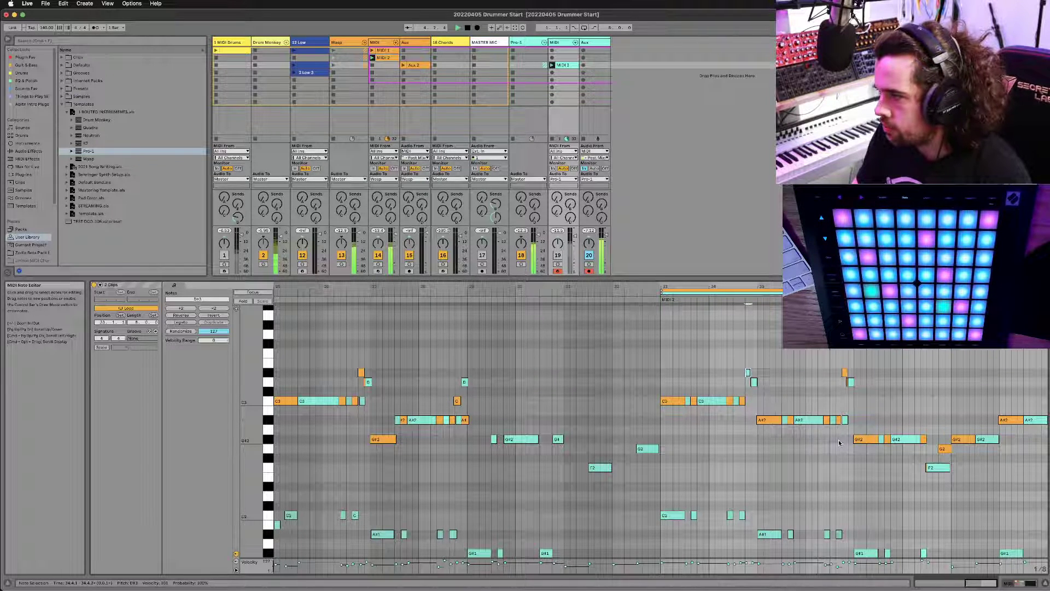
{"action": "key", "text": "space"}
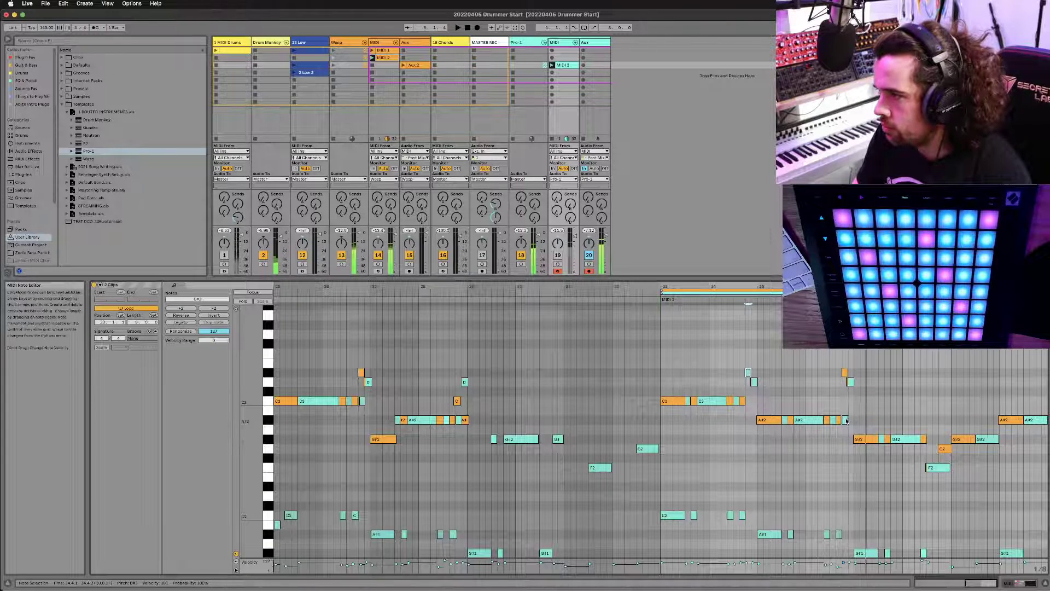
{"action": "left_click_drag", "start_coordinate": [845, 419], "coordinate": [846, 373]}
{"action": "key", "text": "space"}
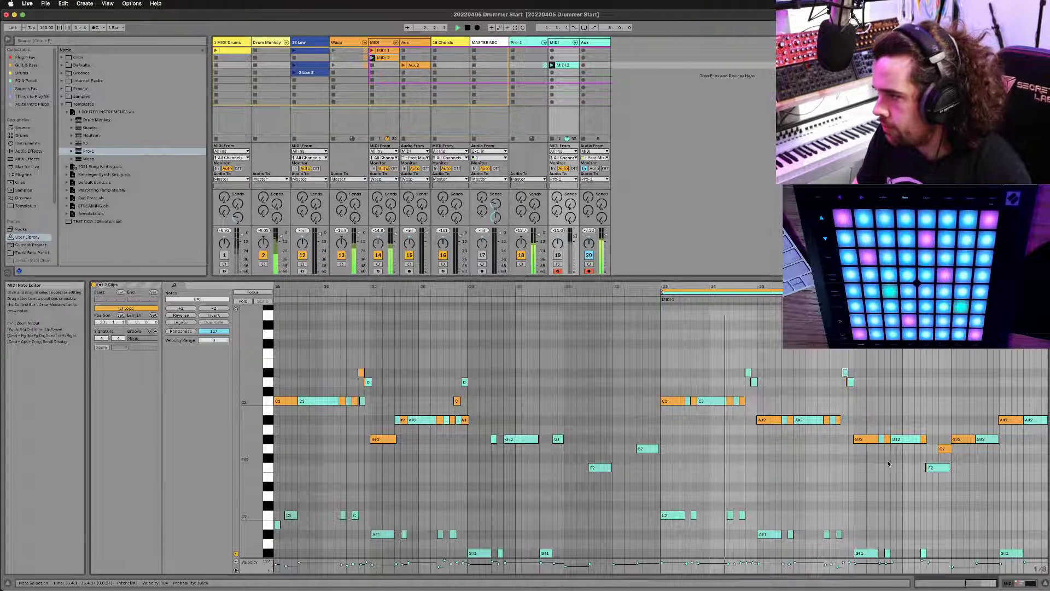
Step: Shorten the Pro-1 F2 note in bar 38 so it ends where the Wasp G2 note begins
{"action": "scroll", "coordinate": [888, 465], "scroll_direction": "down", "scroll_amount": 1}
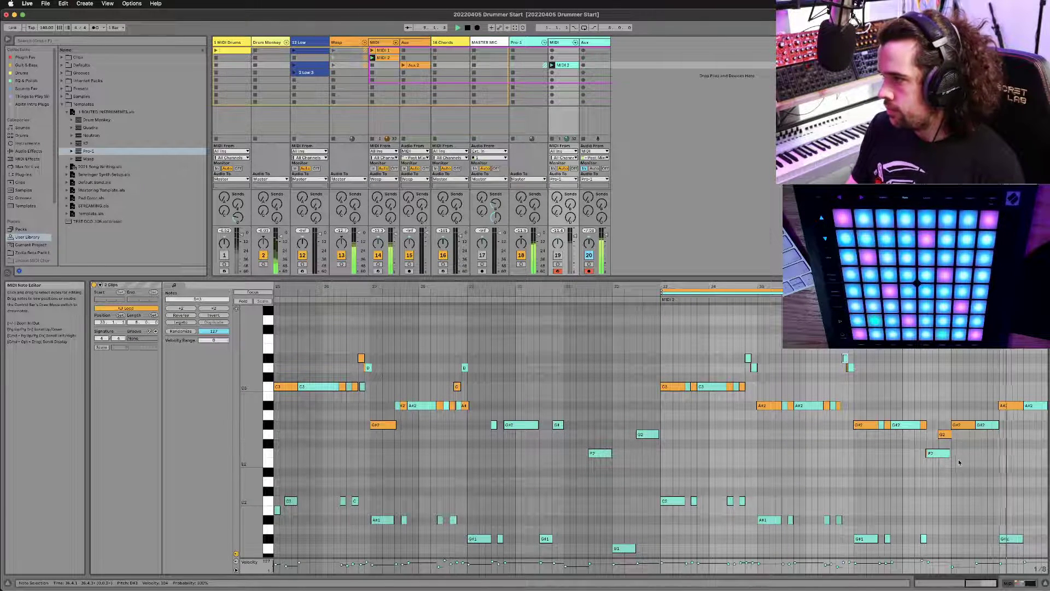
{"action": "key", "text": "space"}
{"action": "left_click_drag", "start_coordinate": [949, 453], "coordinate": [938, 453]}
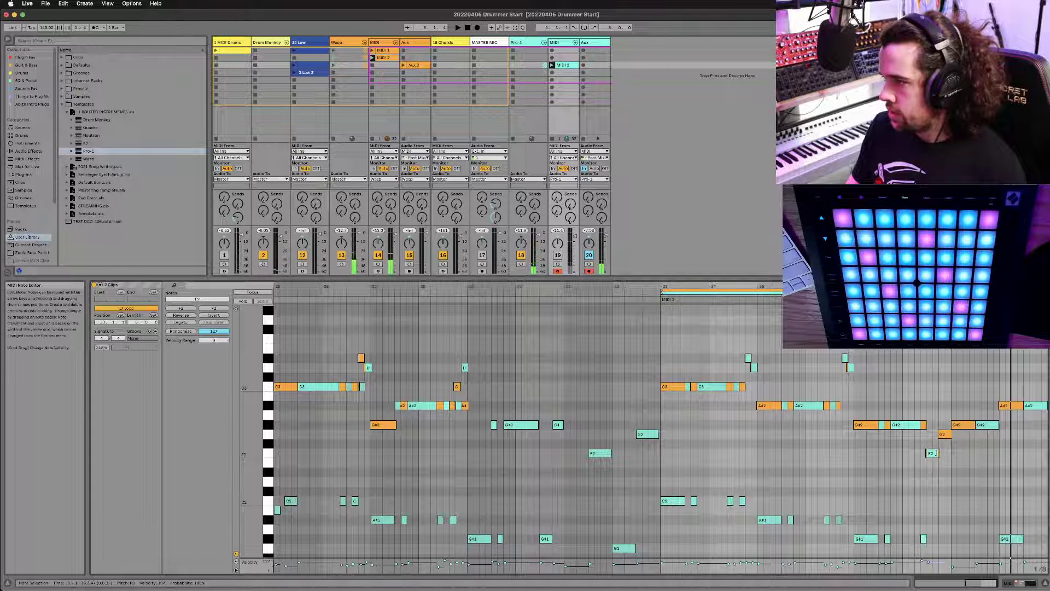
Step: Raise the Pro-1 clip's G#1 note in bar 40 to A#1 and play back the result
{"action": "left_click", "coordinate": [947, 435]}
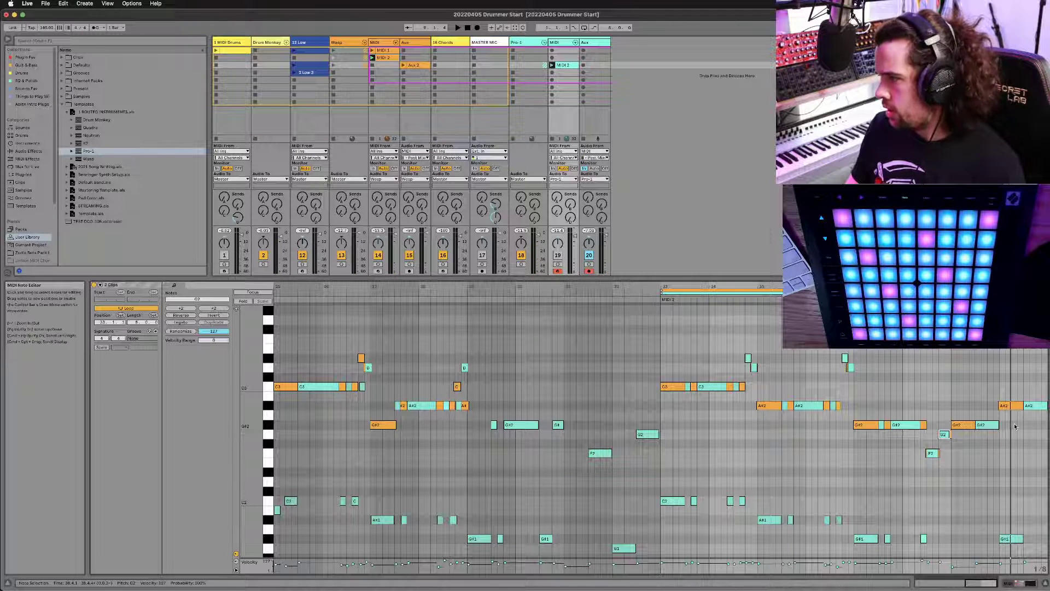
{"action": "scroll", "coordinate": [1018, 438], "scroll_direction": "down", "scroll_amount": 1}
{"action": "left_click", "coordinate": [1010, 530]}
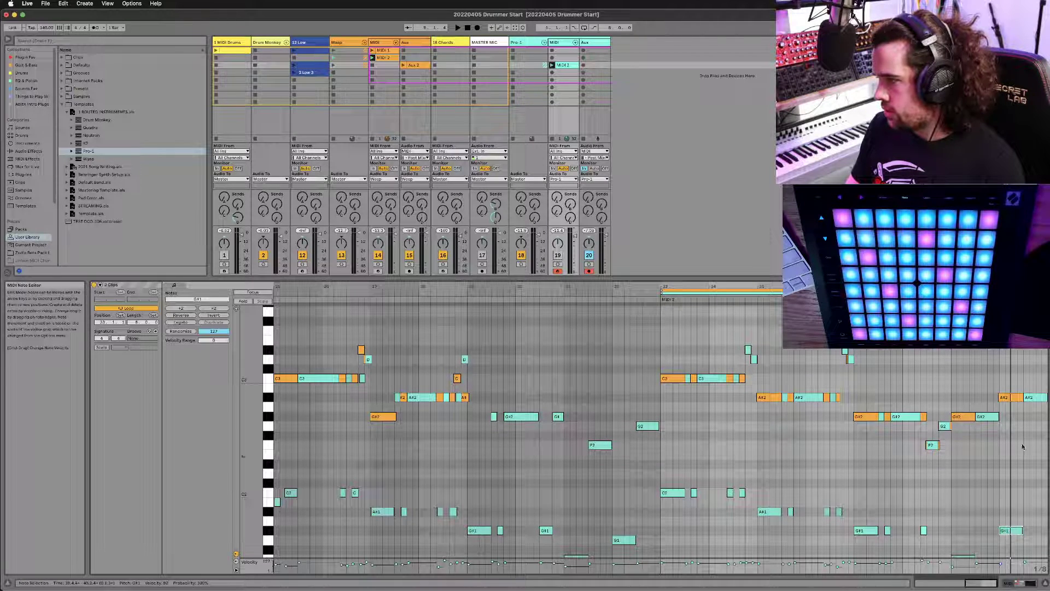
{"action": "key", "text": "Up"}
{"action": "key", "text": "Up"}
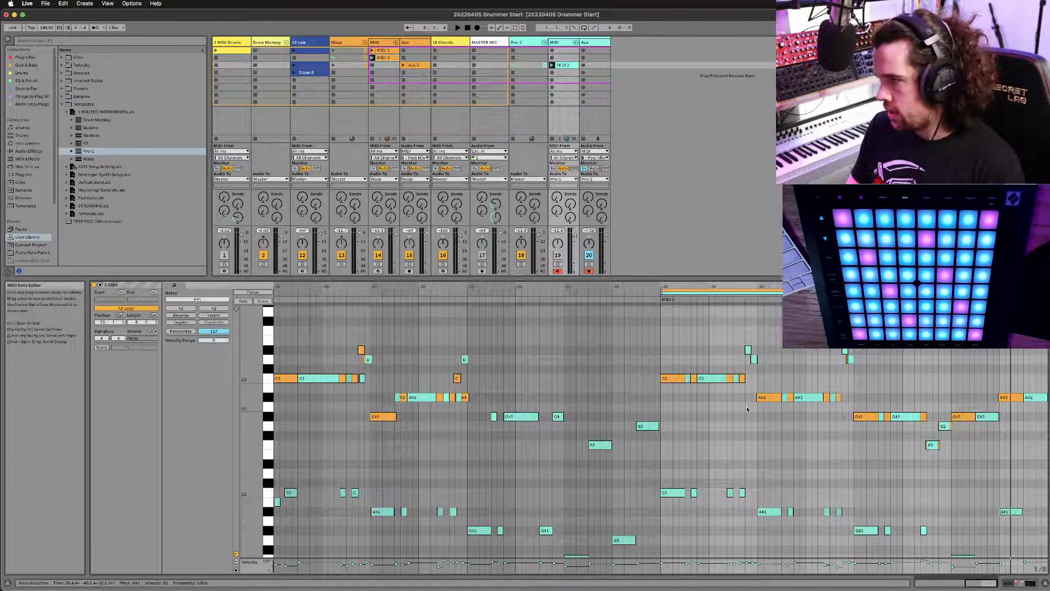
{"action": "key", "text": "space"}
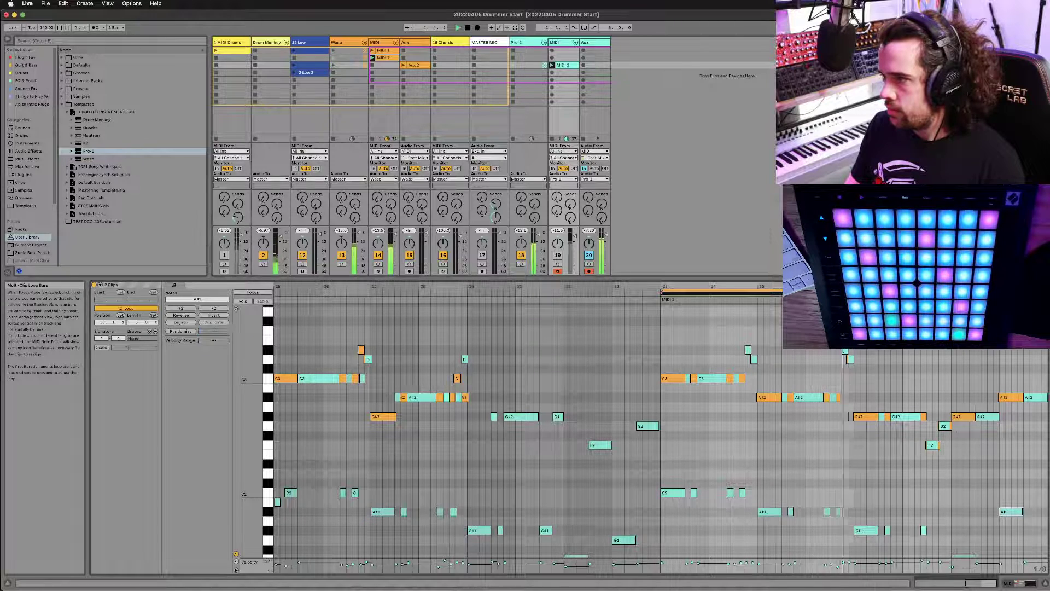
Step: Focus the note editor on the Pro-1 clip and raise its low F1 note in bar 39 to G#1
{"action": "left_click", "coordinate": [239, 294]}
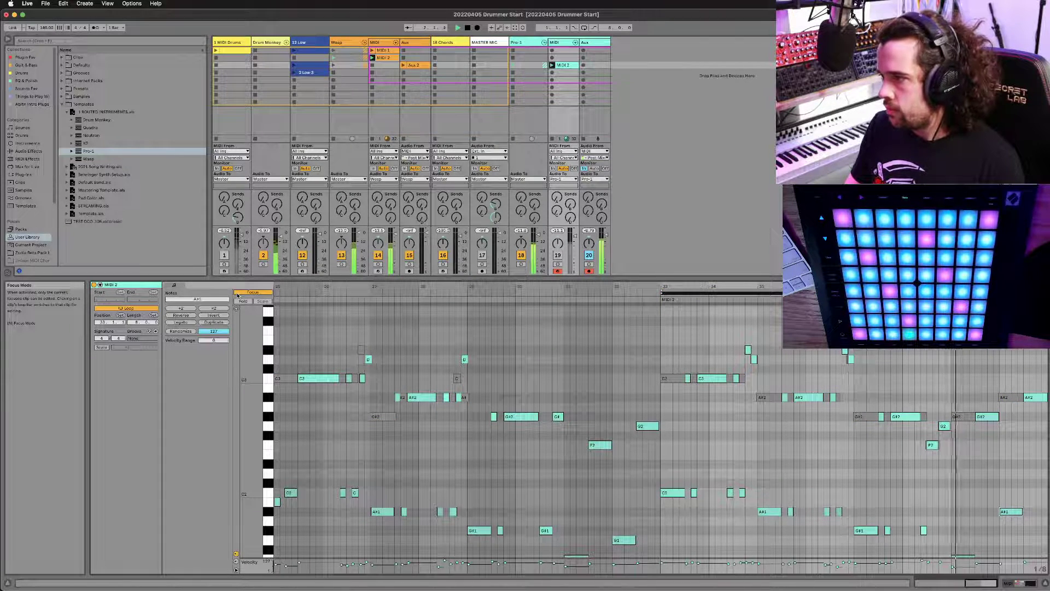
{"action": "scroll", "coordinate": [867, 452], "scroll_direction": "down", "scroll_amount": 1}
{"action": "scroll", "coordinate": [867, 452], "scroll_direction": "down", "scroll_amount": 1}
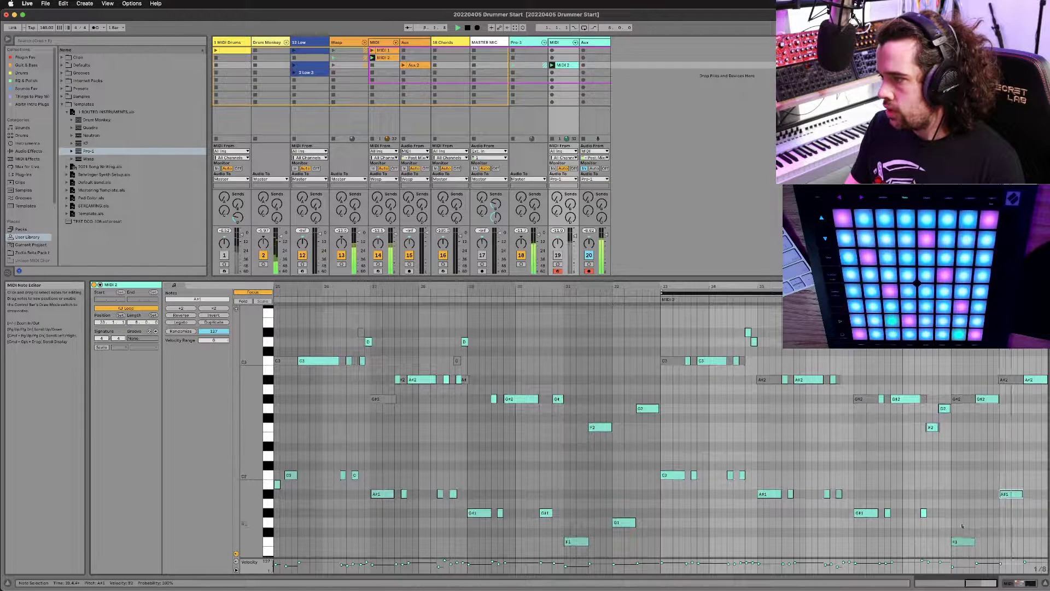
{"action": "left_click", "coordinate": [960, 543]}
{"action": "key", "text": "Up"}
{"action": "key", "text": "Up"}
{"action": "key", "text": "Up"}
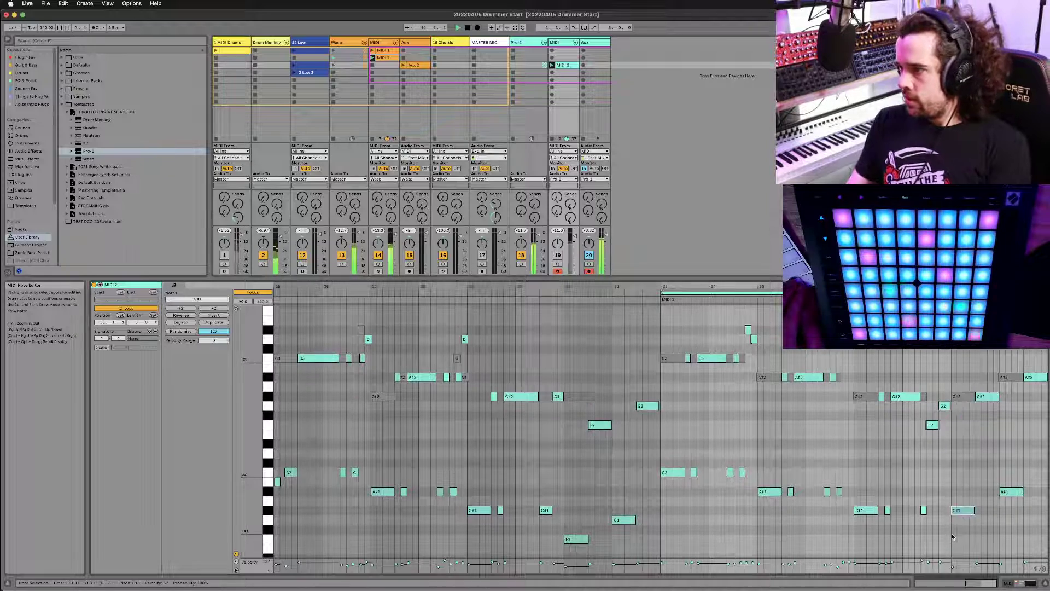
{"action": "scroll", "coordinate": [952, 541], "scroll_direction": "down", "scroll_amount": 5}
{"action": "scroll", "coordinate": [953, 537], "scroll_direction": "up", "scroll_amount": 6}
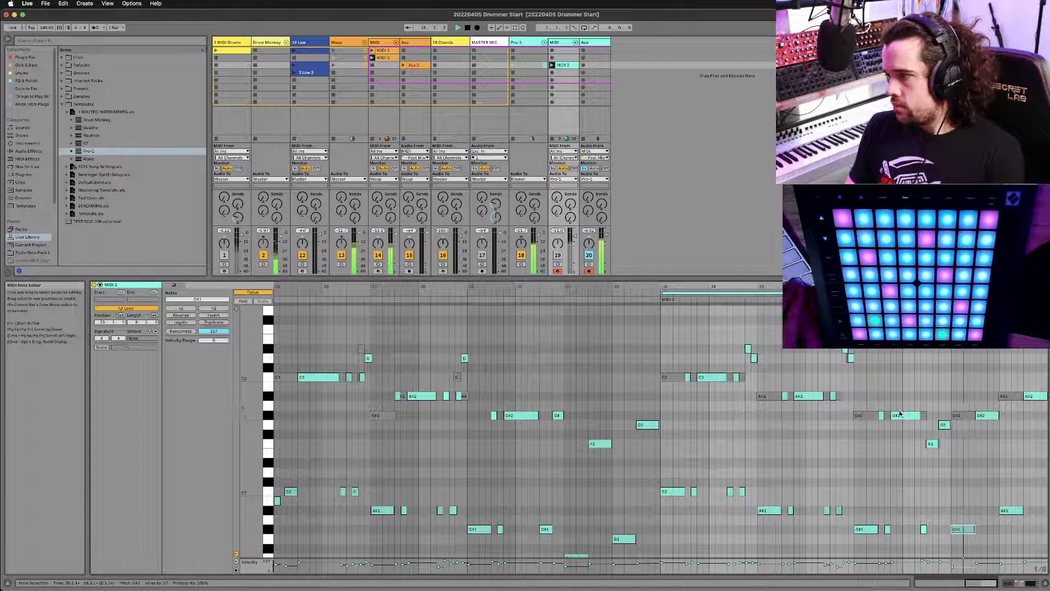
Step: Record the Pro-1 bass part as audio on its Aux track and launch the recorded Aux 2 clip
{"action": "left_click", "coordinate": [584, 66]}
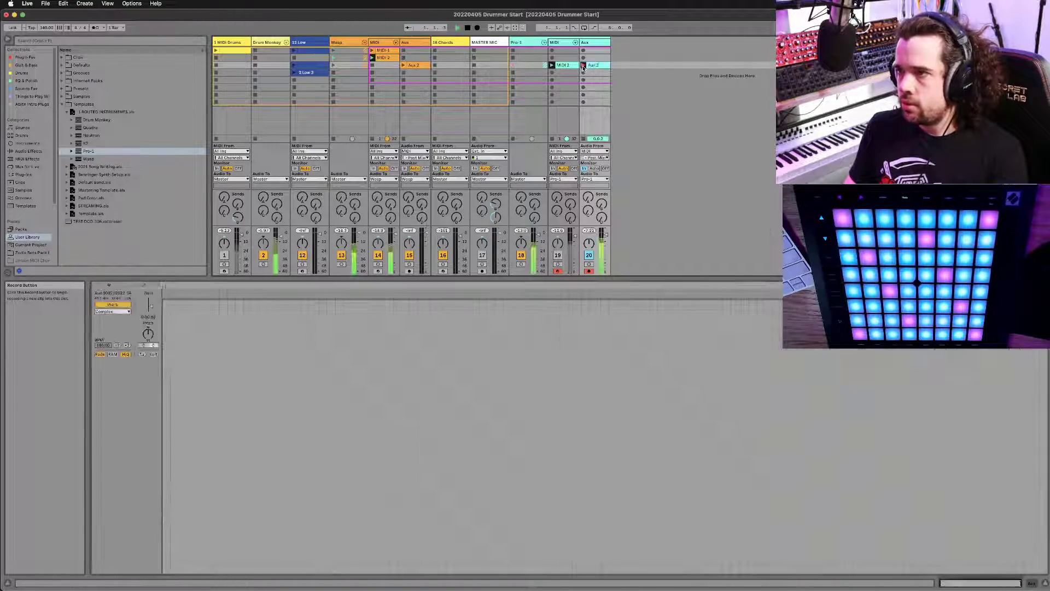
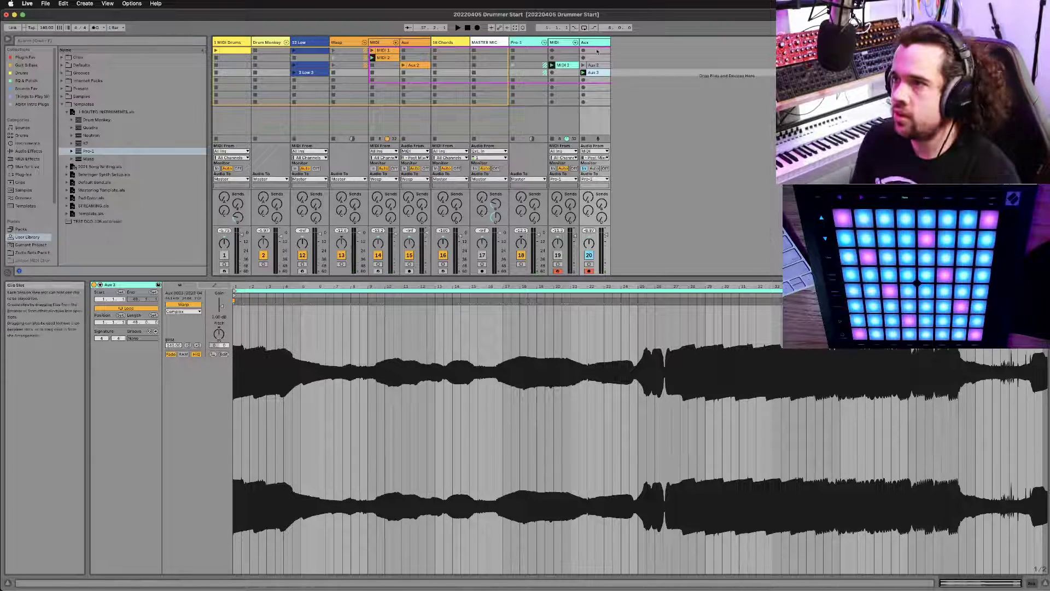
{"action": "left_click", "coordinate": [583, 67]}
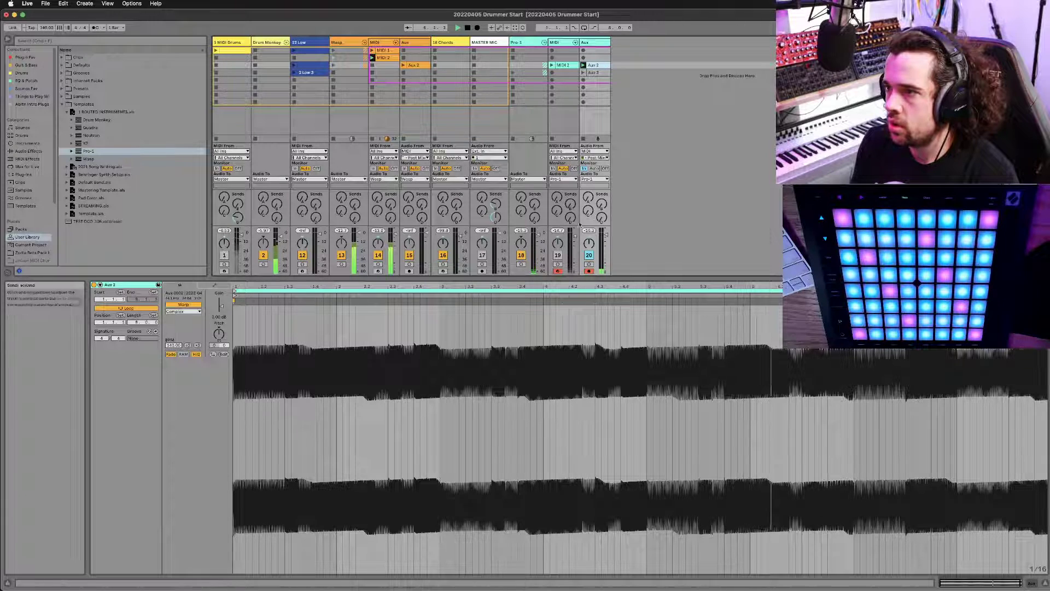
{"action": "left_click", "coordinate": [583, 72]}
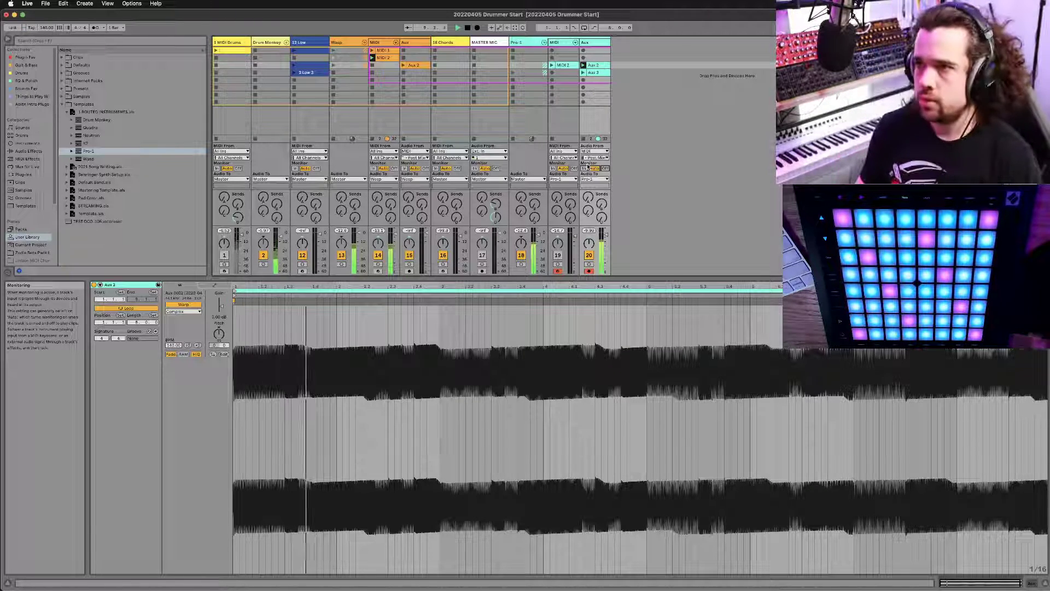
Step: Rename the Pro-1 track as Pro-1 Sub and the Wasp track as Wasp Bass
{"action": "left_click", "coordinate": [527, 43]}
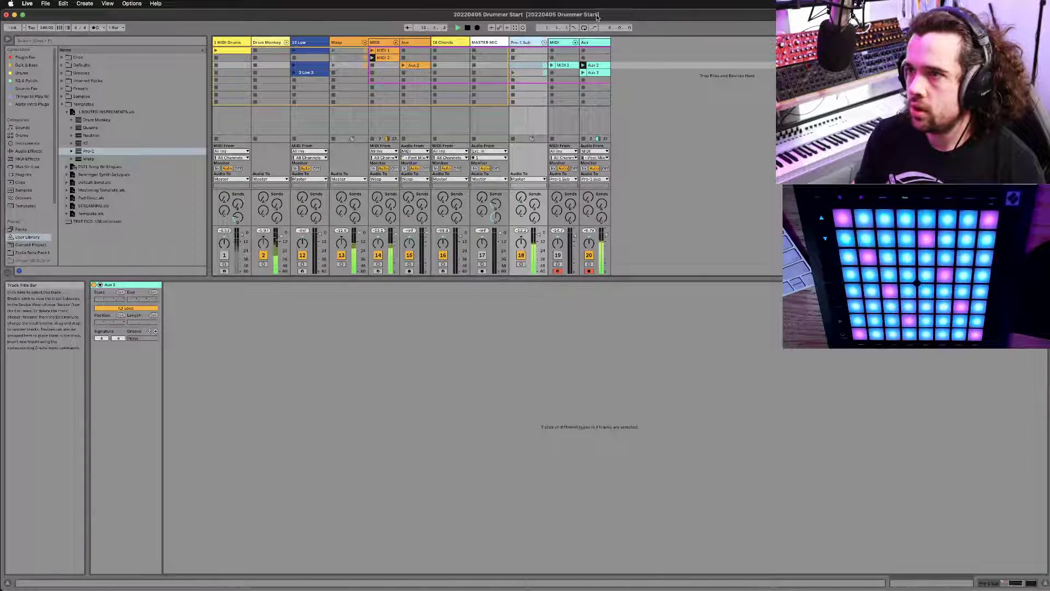
{"action": "left_click", "coordinate": [347, 45]}
{"action": "type", "text": "Wasp Bass"}
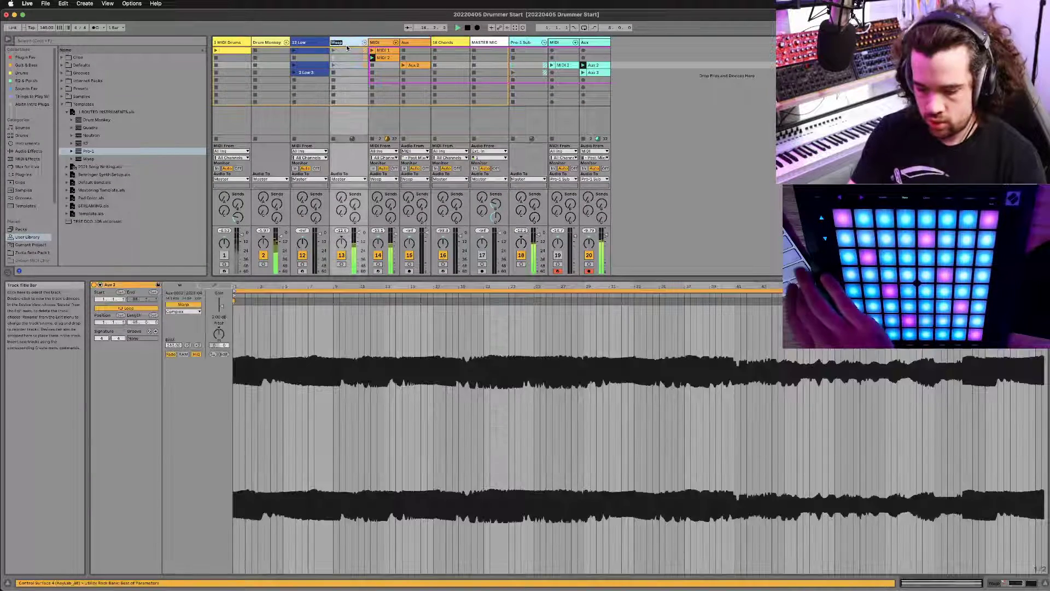
{"action": "key", "text": "Return"}
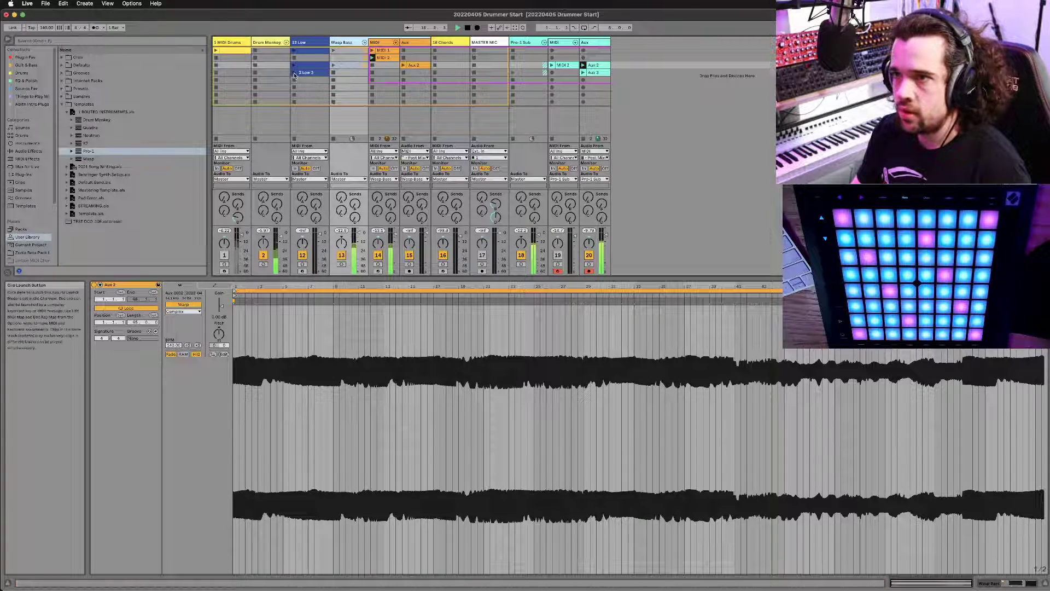
Step: Launch the Low track's clip in the fourth scene and open the Pro-1 Aux clip in the same scene
{"action": "left_click", "coordinate": [294, 72]}
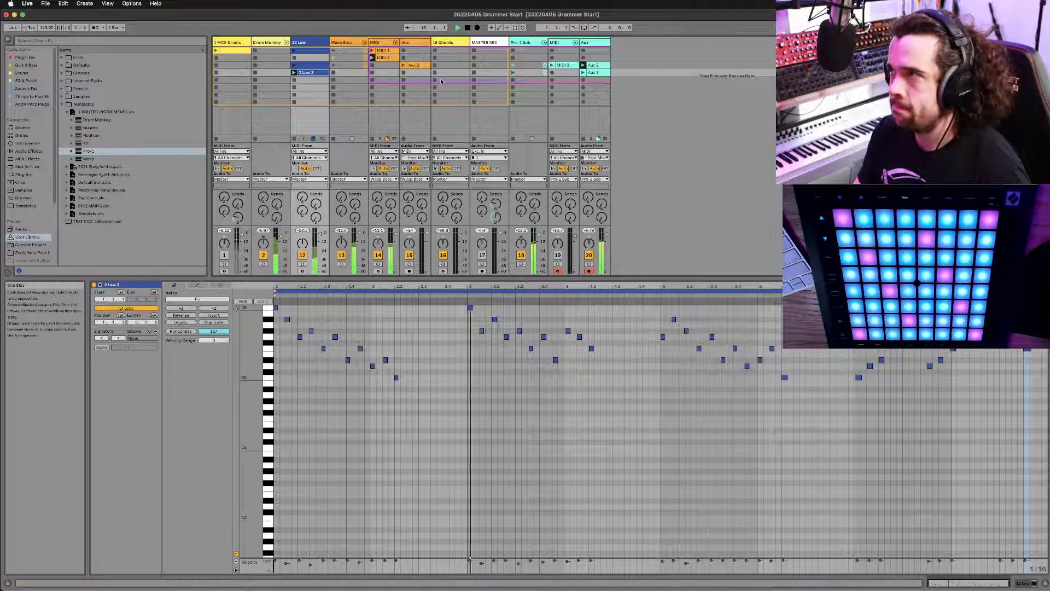
{"action": "left_click", "coordinate": [594, 72]}
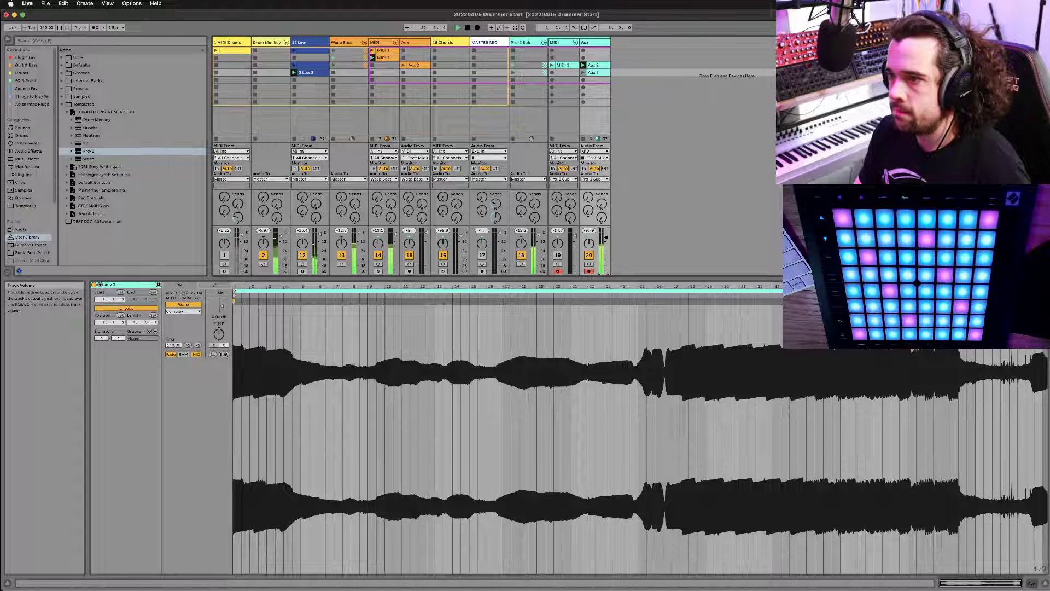
Step: Find the MicroShift plug-in in the browser and add it to the end of the Wasp Bass device chain
{"action": "left_click", "coordinate": [346, 43]}
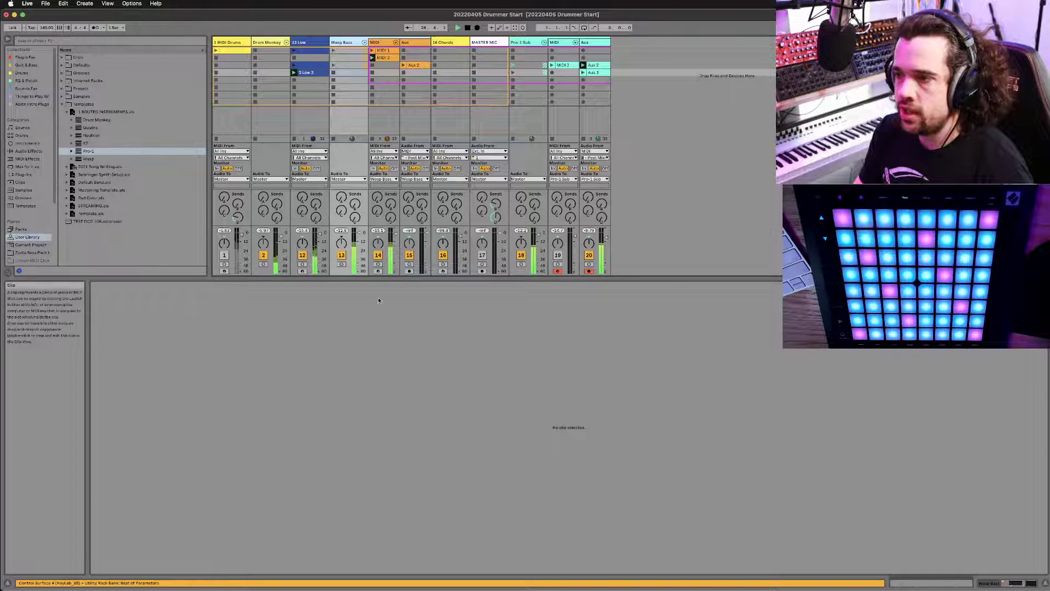
{"action": "key", "text": "shift+Tab"}
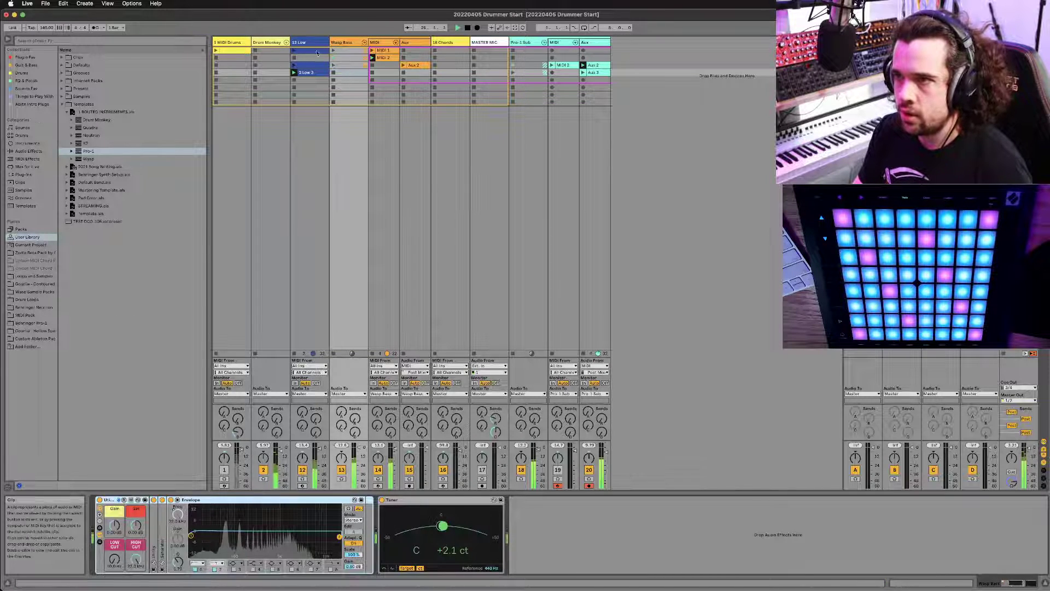
{"action": "key", "text": "super+f"}
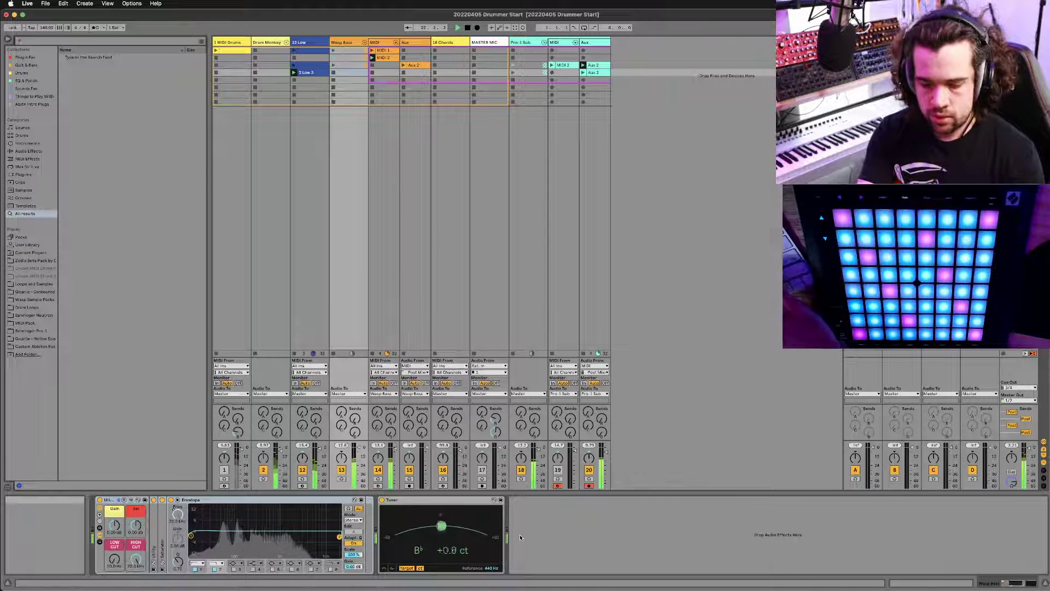
{"action": "type", "text": "microshift"}
{"action": "key", "text": "Down"}
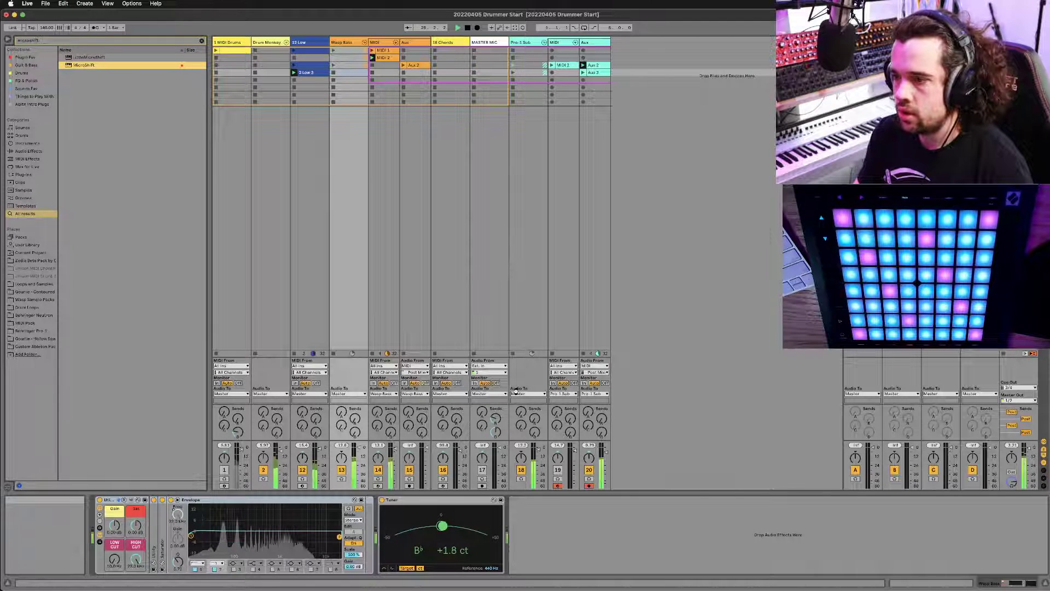
{"action": "key", "text": "Return"}
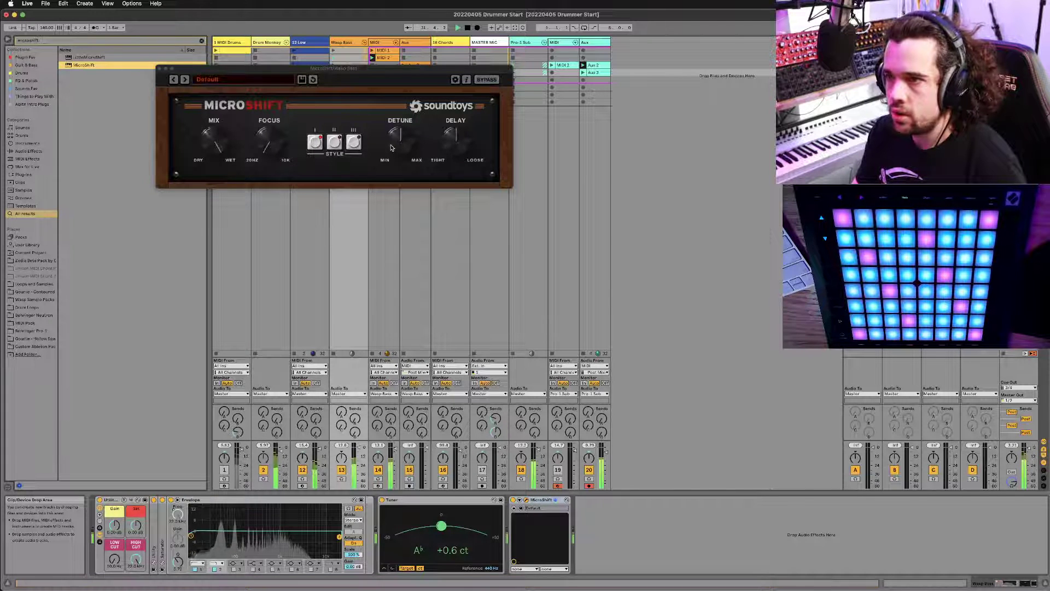
Step: Lower MicroShift's mix so the effect is only partly wet, and close the plug-in window
{"action": "left_click", "coordinate": [387, 181]}
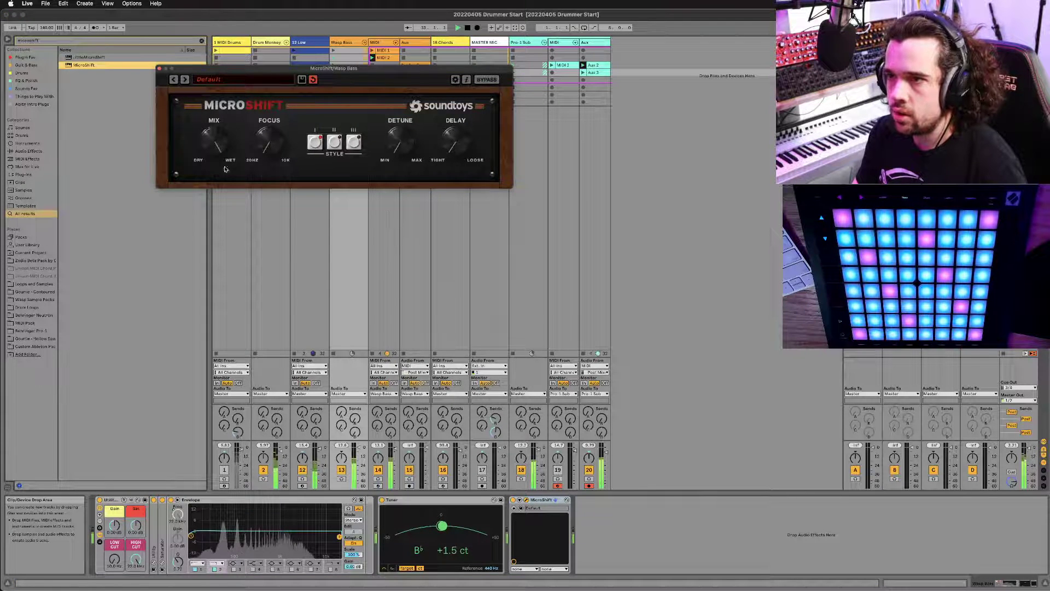
{"action": "left_click_drag", "start_coordinate": [224, 168], "coordinate": [216, 162]}
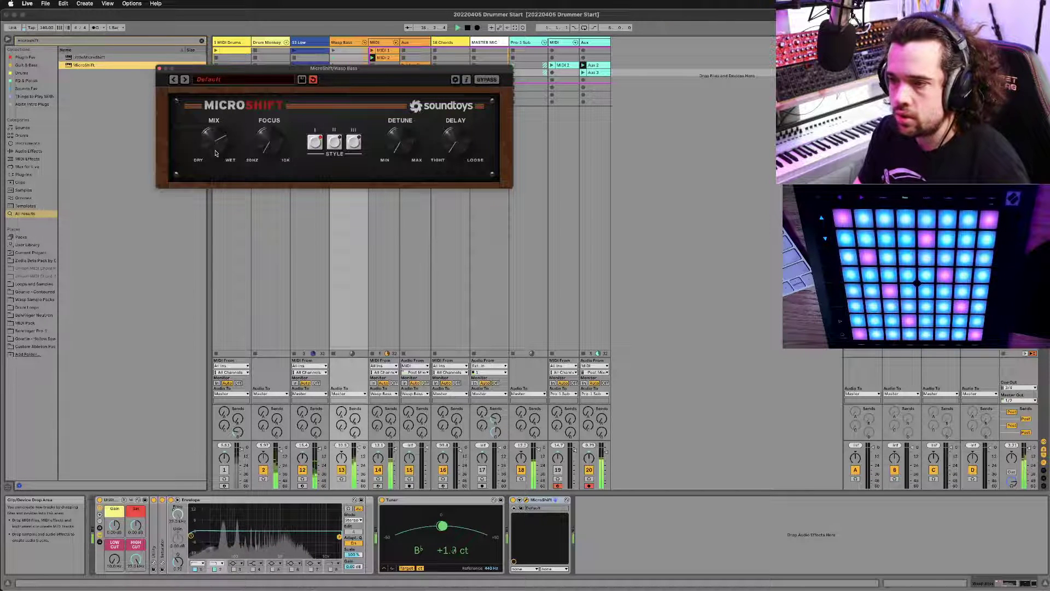
{"action": "left_click", "coordinate": [160, 70]}
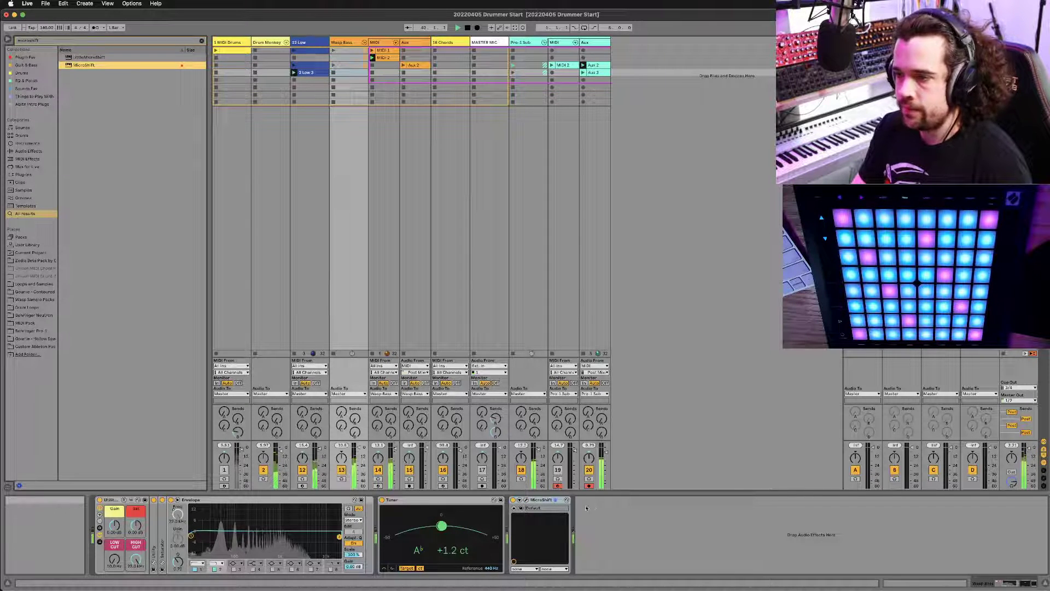
Step: Find the Auto Pan effect in the browser and add it after Analog Lab V on the Low track
{"action": "left_click", "coordinate": [305, 44]}
{"action": "key", "text": "super+f"}
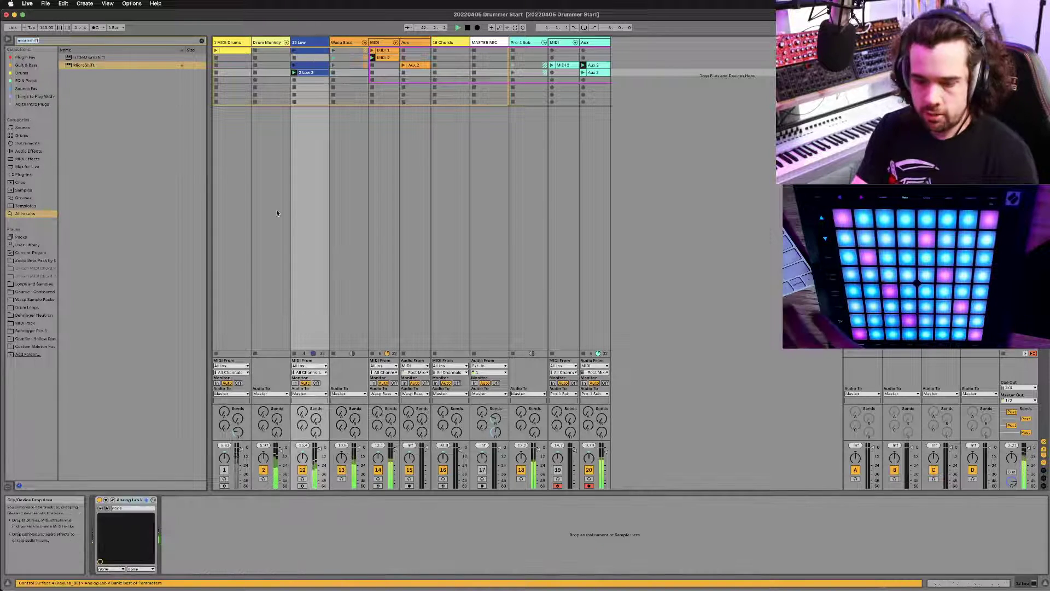
{"action": "type", "text": "autopan"}
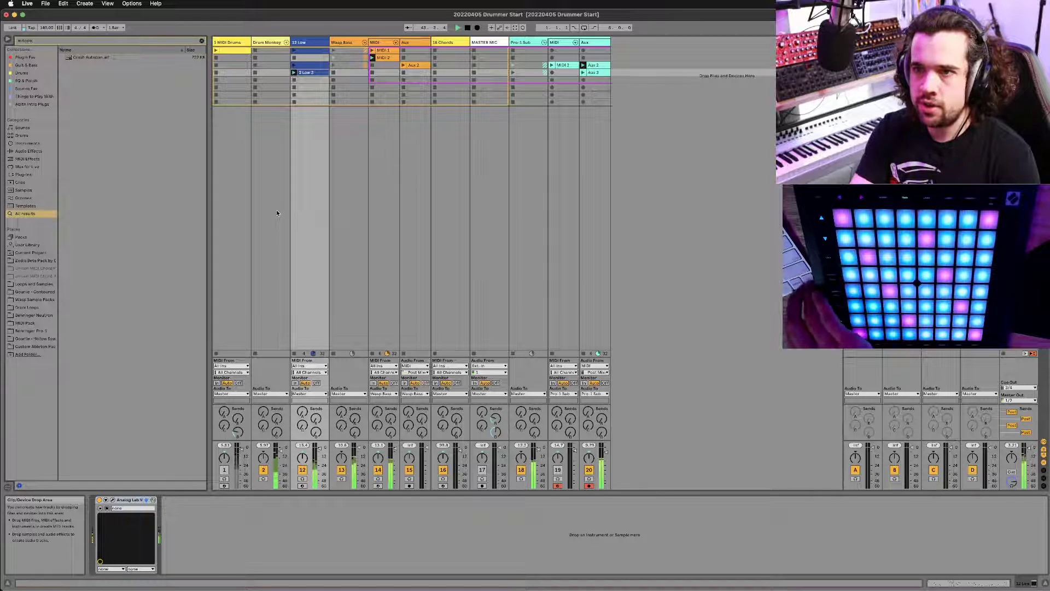
{"action": "key", "text": "BackSpace"}
{"action": "key", "text": "BackSpace"}
{"action": "key", "text": "BackSpace"}
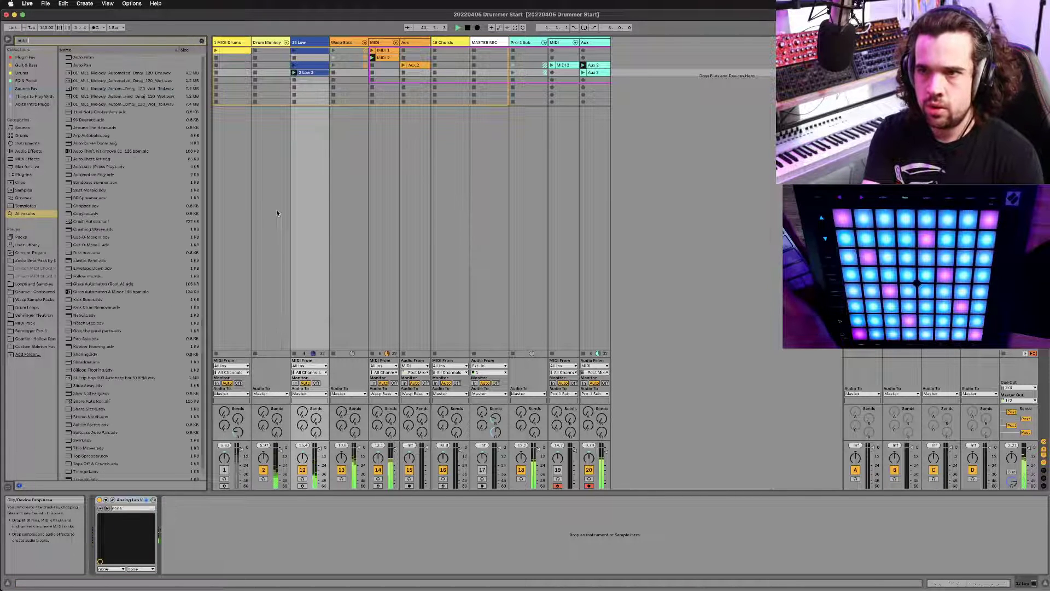
{"action": "type", "text": "pan"}
{"action": "key", "text": "Down"}
{"action": "key", "text": "Return"}
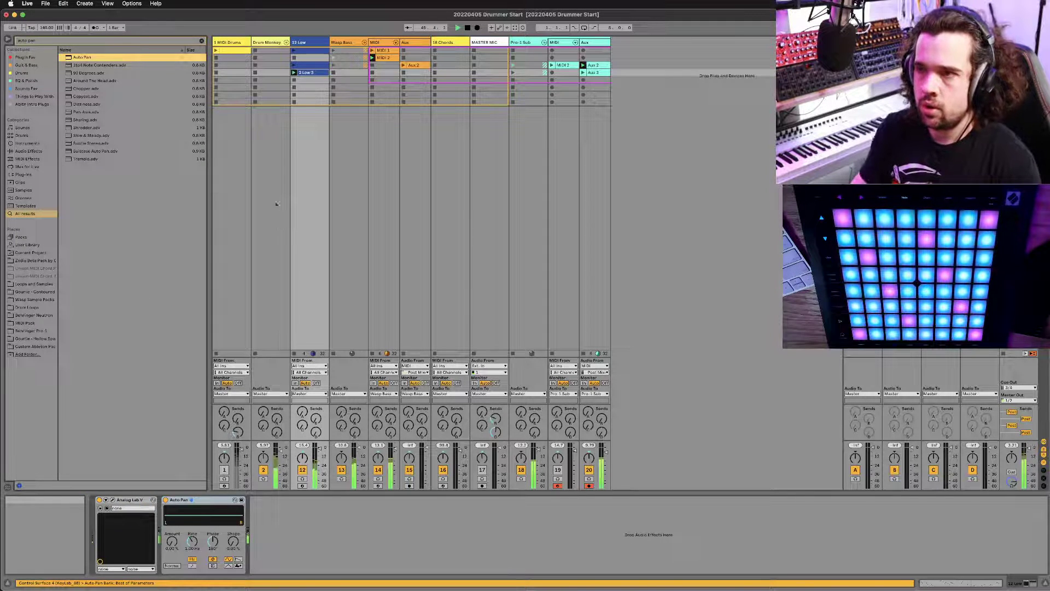
Step: Rename the Low track as Plucks and save the set
{"action": "type", "text": "Pluck"}
{"action": "key", "text": "Return"}
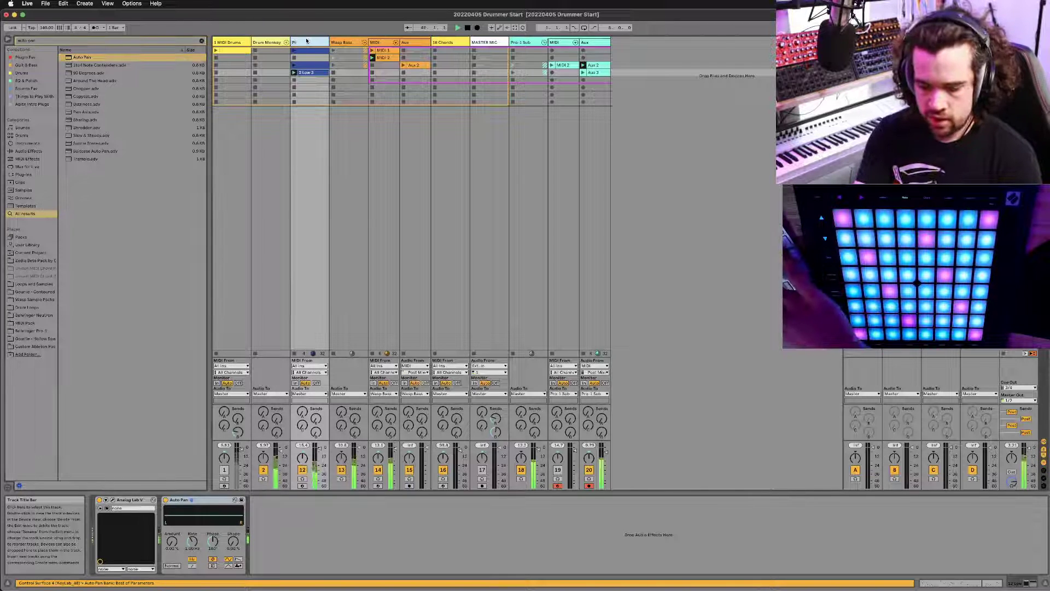
{"action": "key", "text": "XF86AudioRaiseVolume"}
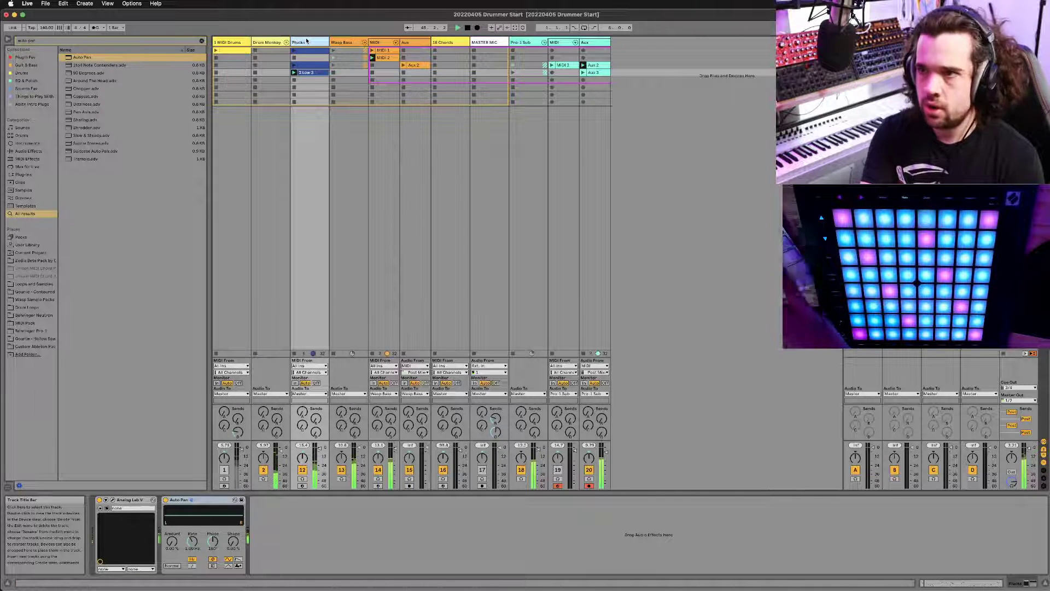
{"action": "key", "text": "super+s"}
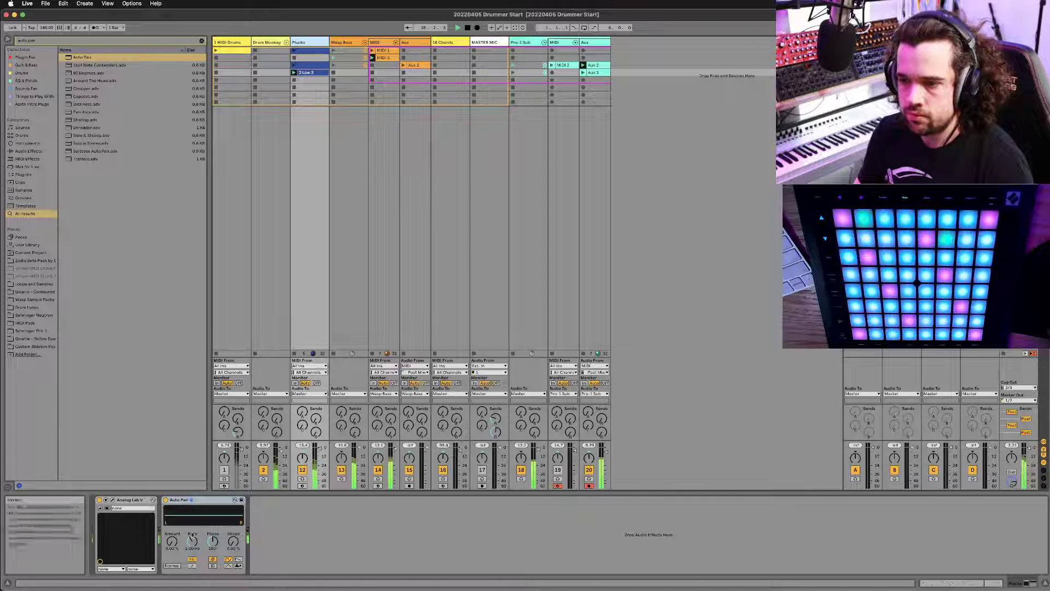
Step: Raise Auto Pan's amount, sync its rate to the tempo, and increase its rate and shape on the Plucks track
{"action": "left_click_drag", "start_coordinate": [172, 541], "coordinate": [172, 520]}
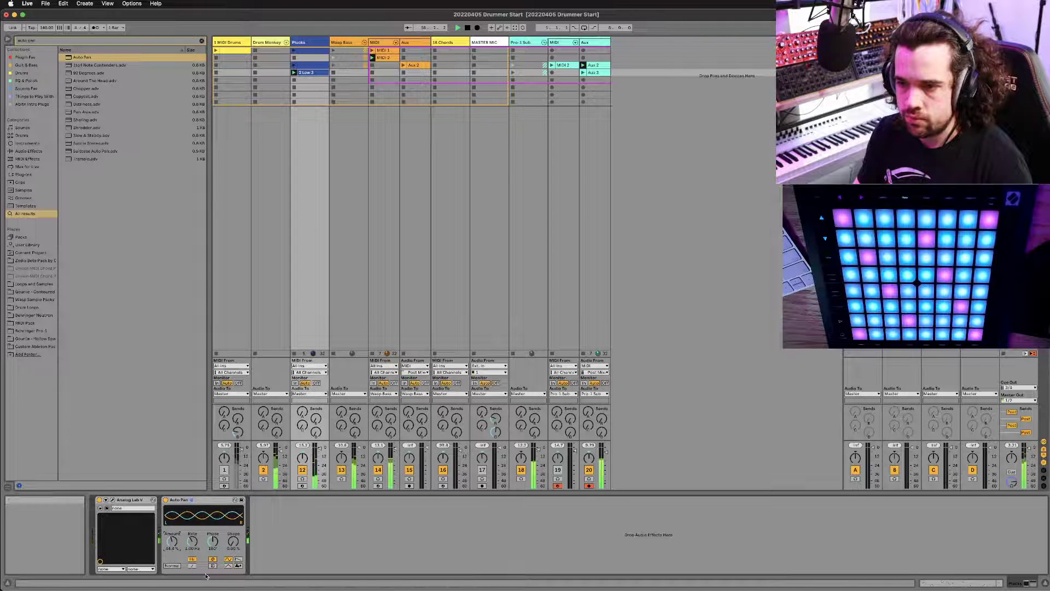
{"action": "left_click", "coordinate": [192, 566]}
{"action": "left_click_drag", "start_coordinate": [192, 541], "coordinate": [171, 520]}
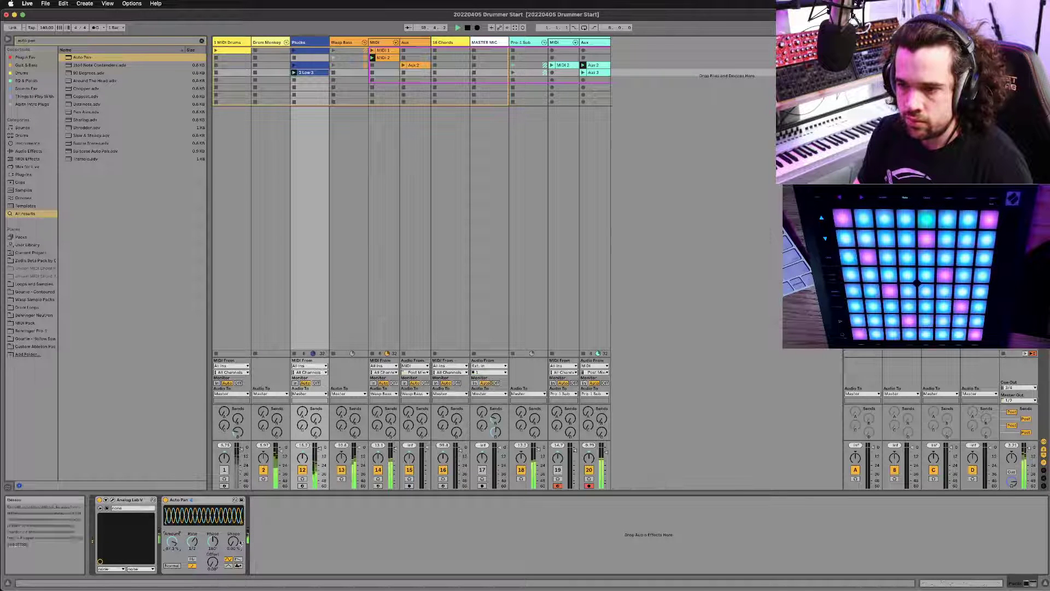
{"action": "left_click_drag", "start_coordinate": [240, 548], "coordinate": [192, 561]}
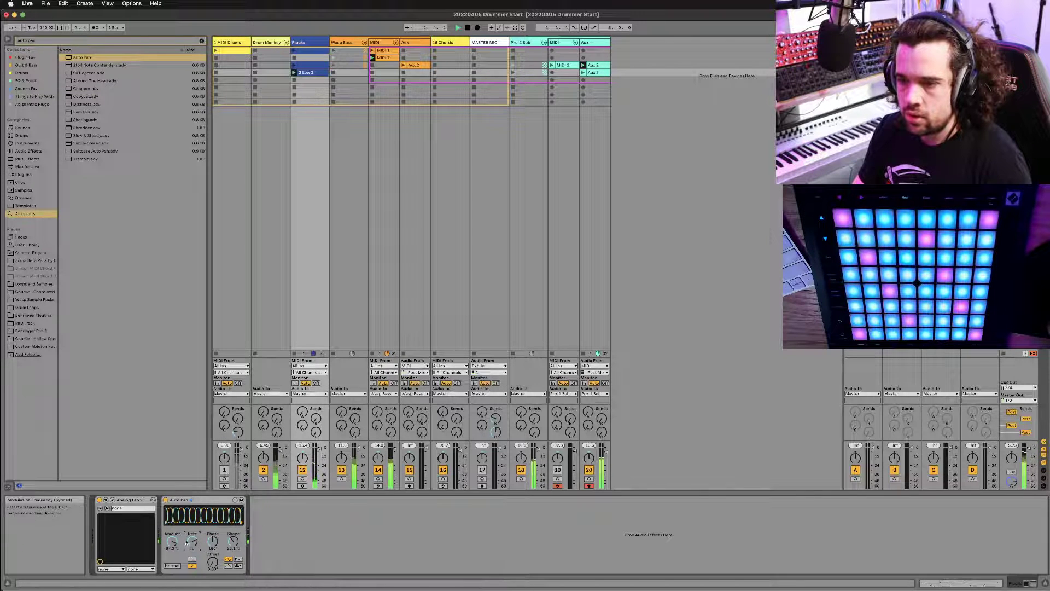
Step: Raise Auto Pan's shape, shift its LFO offset, and fine-tune its synced rate on the Plucks track
{"action": "left_click_drag", "start_coordinate": [198, 543], "coordinate": [198, 555]}
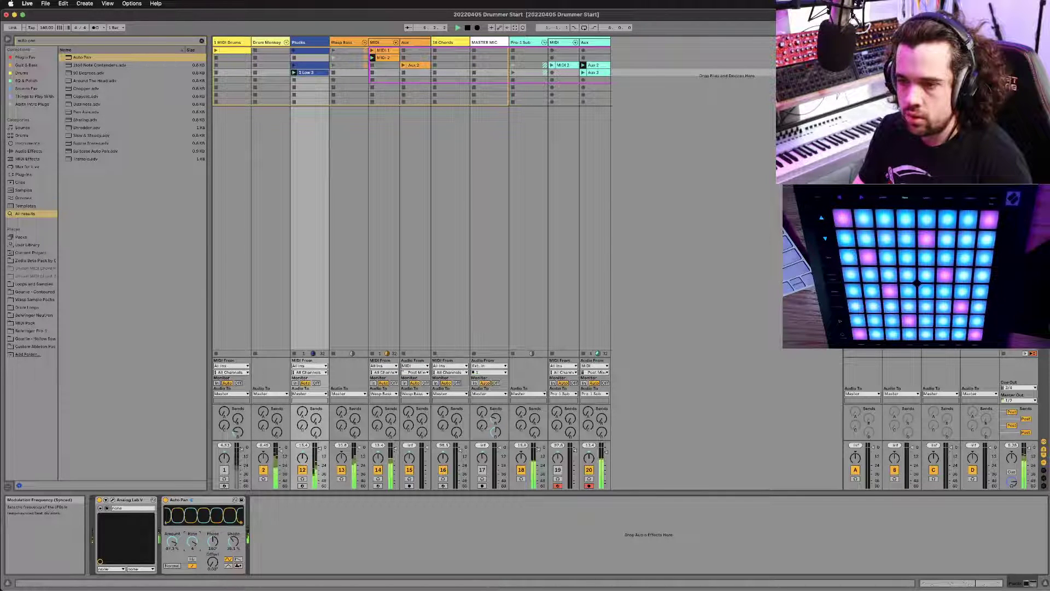
{"action": "left_click_drag", "start_coordinate": [192, 542], "coordinate": [213, 531]}
{"action": "left_click_drag", "start_coordinate": [213, 569], "coordinate": [234, 533]}
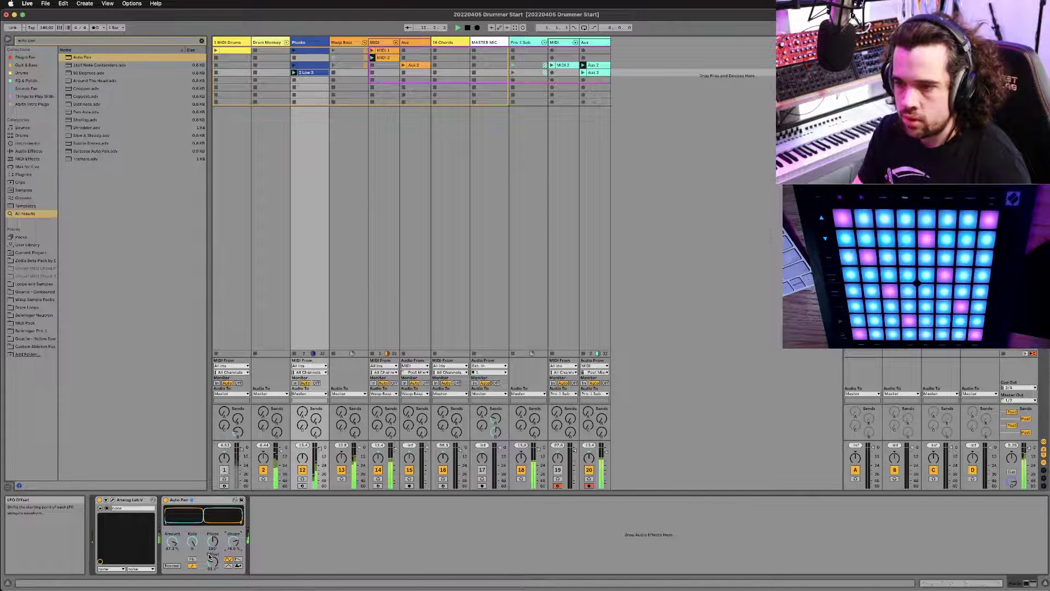
{"action": "left_click_drag", "start_coordinate": [192, 542], "coordinate": [192, 534]}
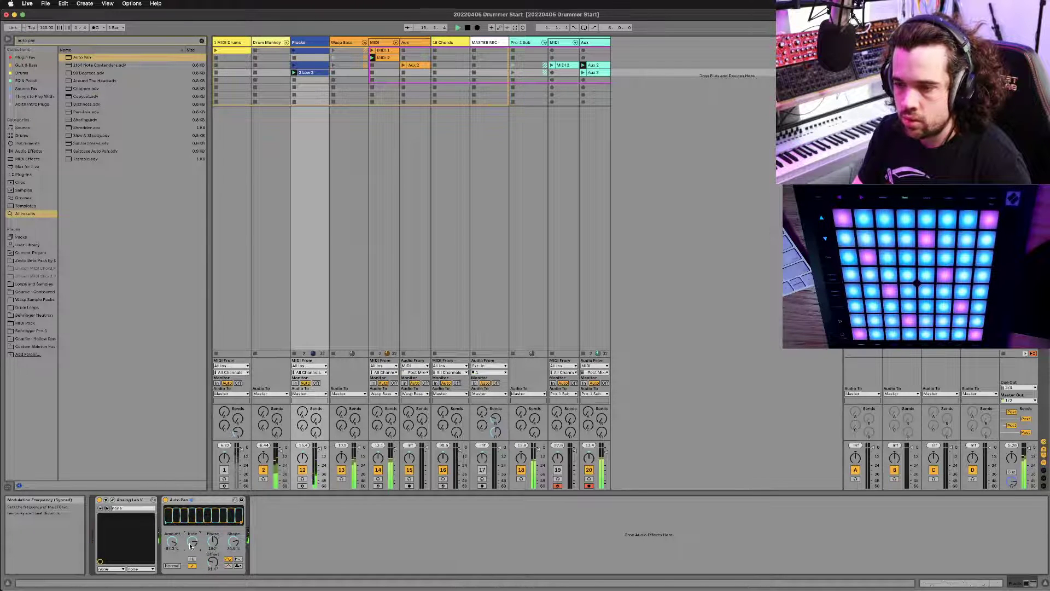
{"action": "left_click_drag", "start_coordinate": [192, 542], "coordinate": [192, 547]}
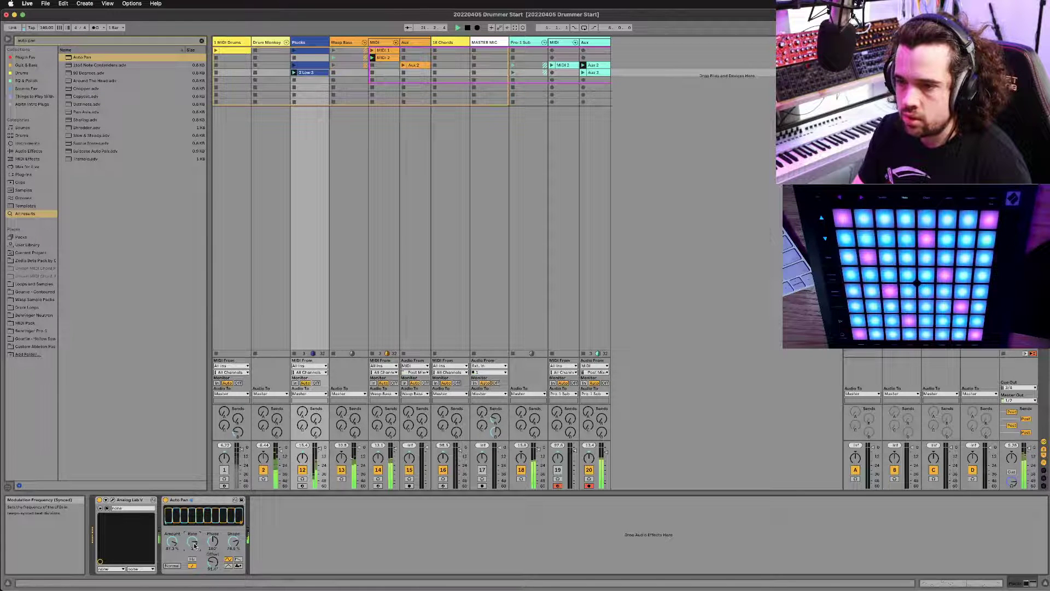
{"action": "left_click_drag", "start_coordinate": [194, 547], "coordinate": [194, 552]}
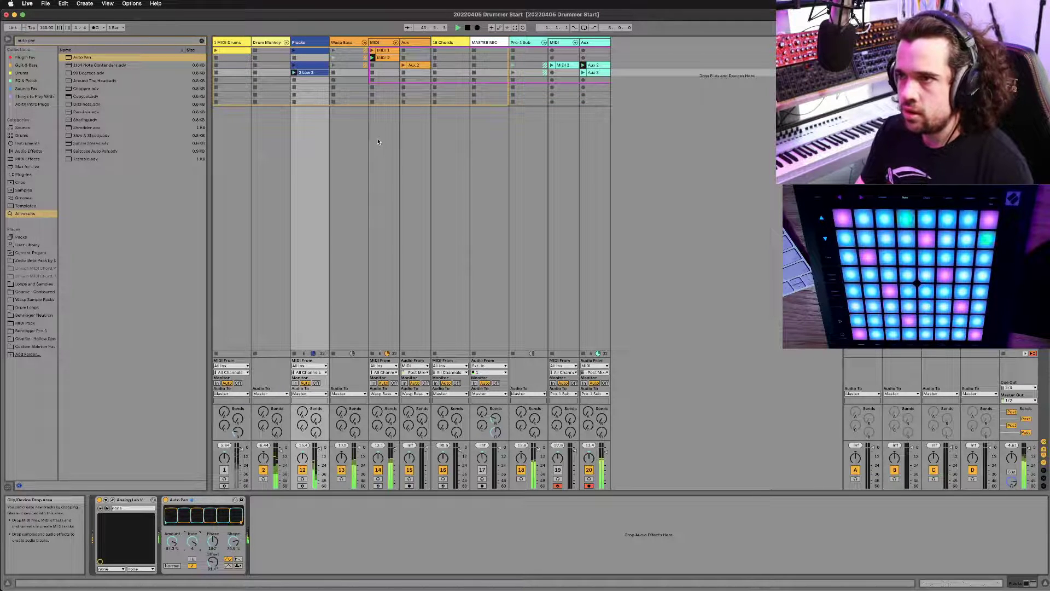
Step: Unfold the Drum Monkey group and arm its audio tracks 1 to 8 for recording
{"action": "left_click", "coordinate": [278, 42]}
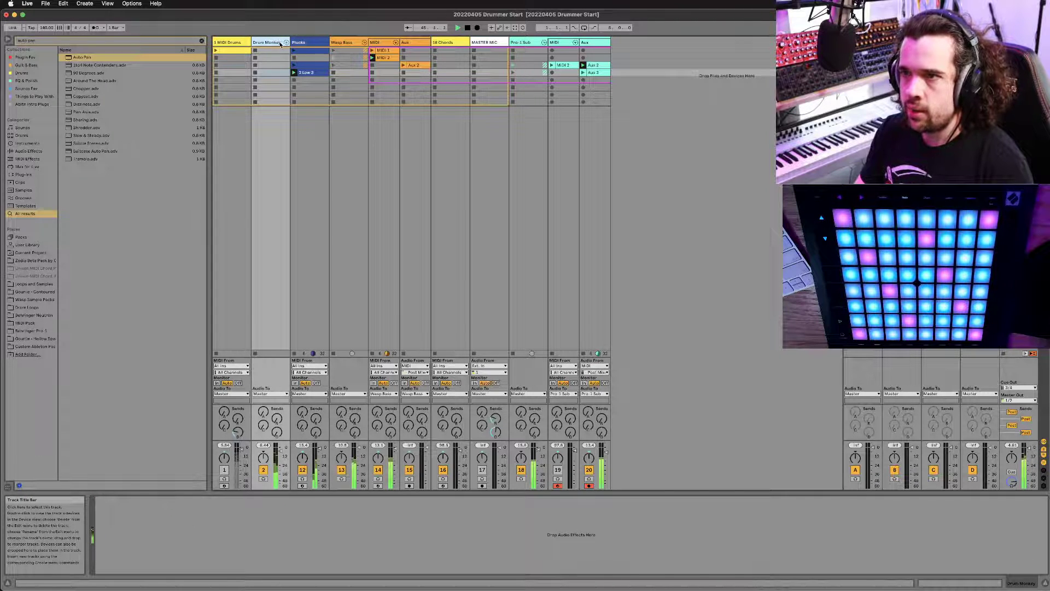
{"action": "left_click", "coordinate": [286, 42]}
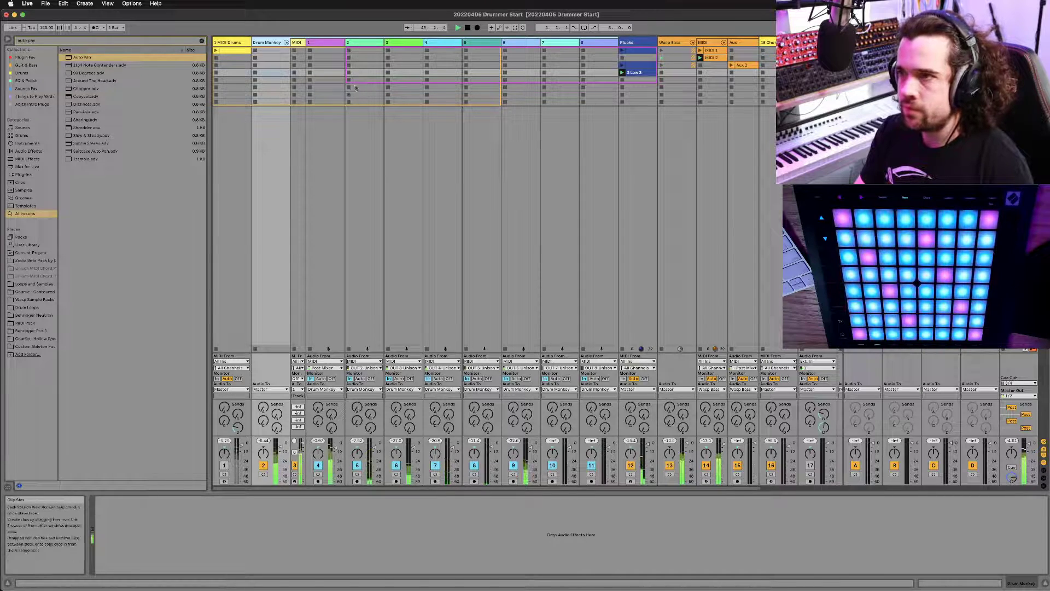
{"action": "left_click", "coordinate": [324, 51]}
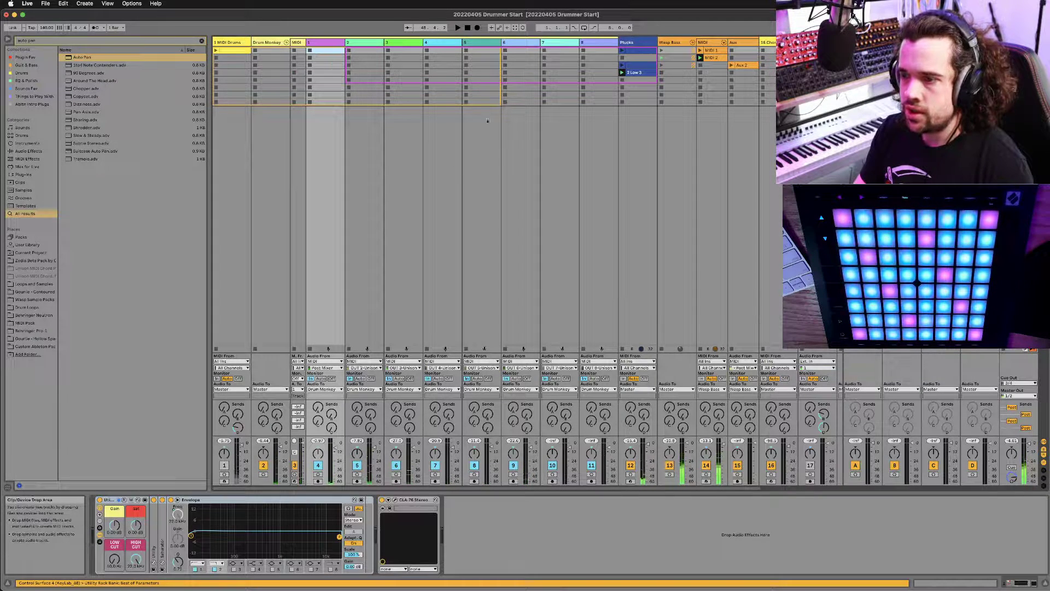
{"action": "left_click", "coordinate": [589, 46]}
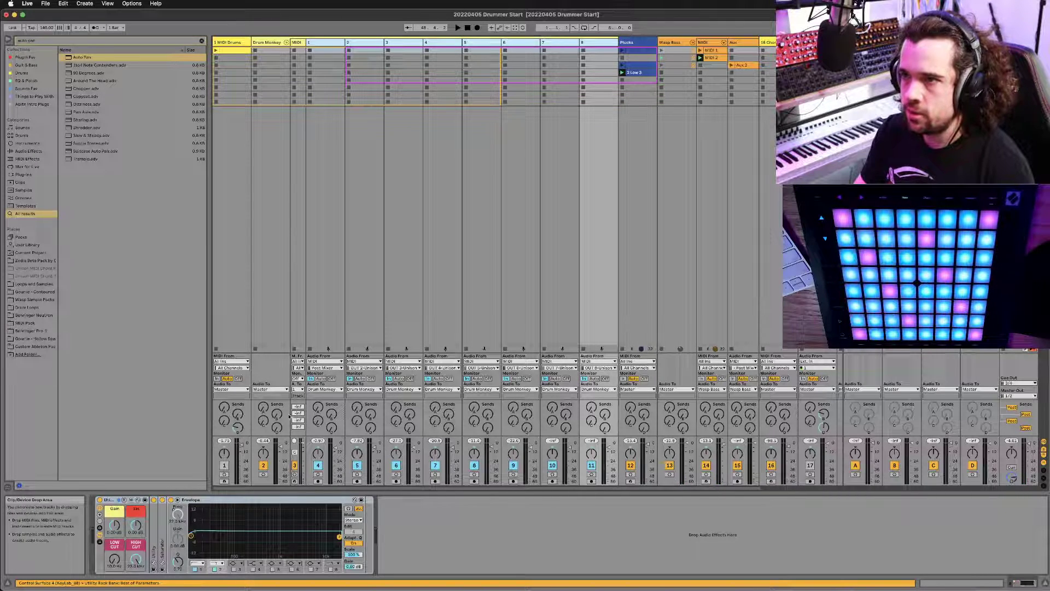
{"action": "left_click", "coordinate": [318, 481]}
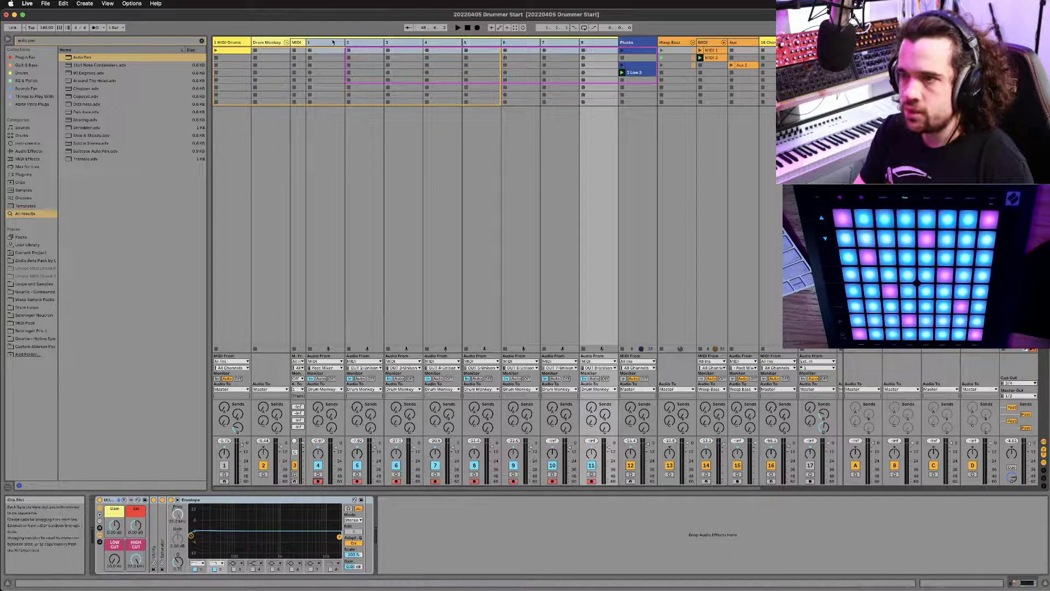
Step: Restart the transport and record a take of Drum Monkey tracks 1 to 8 into the first scene, then stop
{"action": "left_click", "coordinate": [310, 52]}
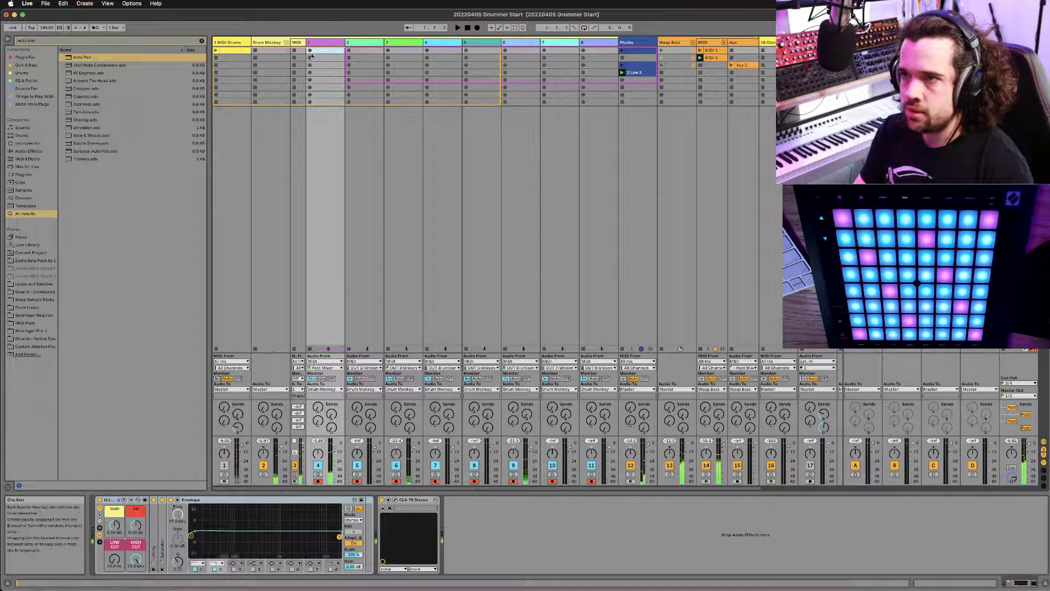
{"action": "left_click", "coordinate": [466, 28]}
{"action": "key", "text": "space"}
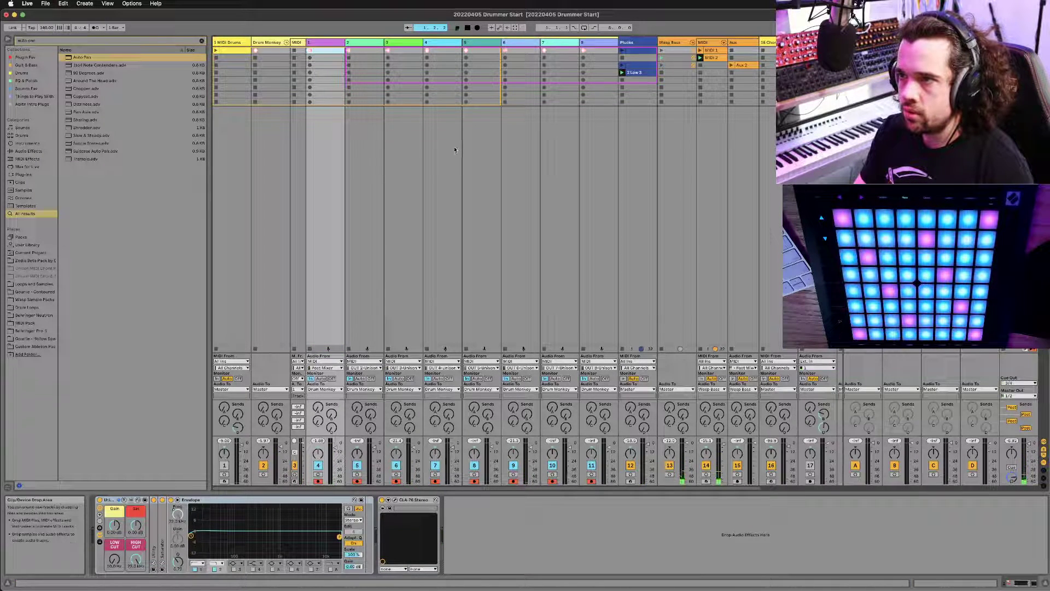
{"action": "scroll", "coordinate": [664, 279], "scroll_direction": "right", "scroll_amount": 5}
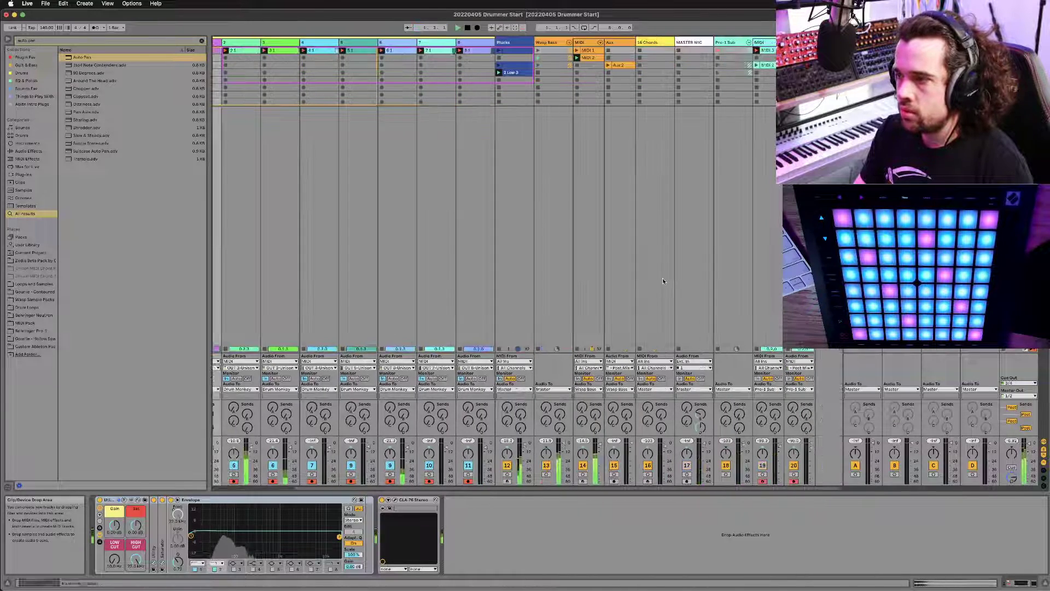
{"action": "key", "text": "space"}
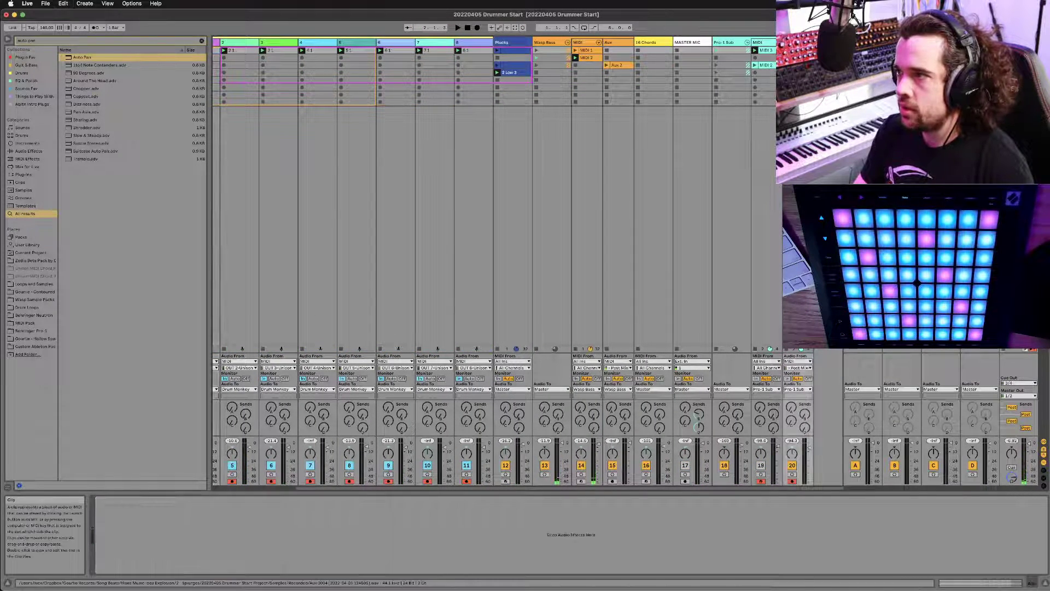
Step: Delete the stray first-scene clip from the MIDI track in the Pro-1 Sub group
{"action": "left_click", "coordinate": [761, 51]}
{"action": "key", "text": "Delete"}
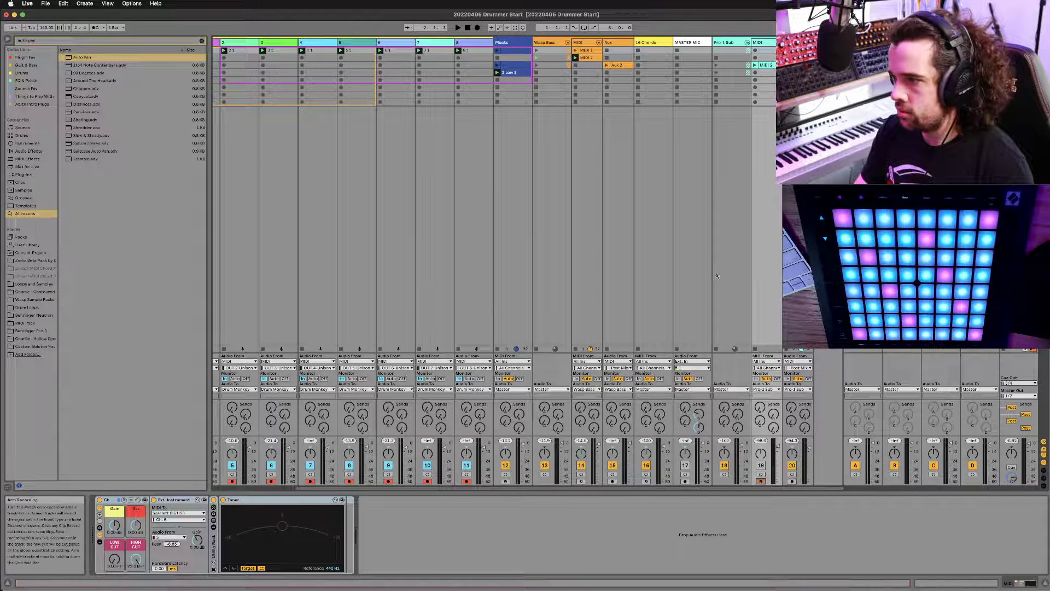
{"action": "scroll", "coordinate": [707, 267], "scroll_direction": "left", "scroll_amount": 3}
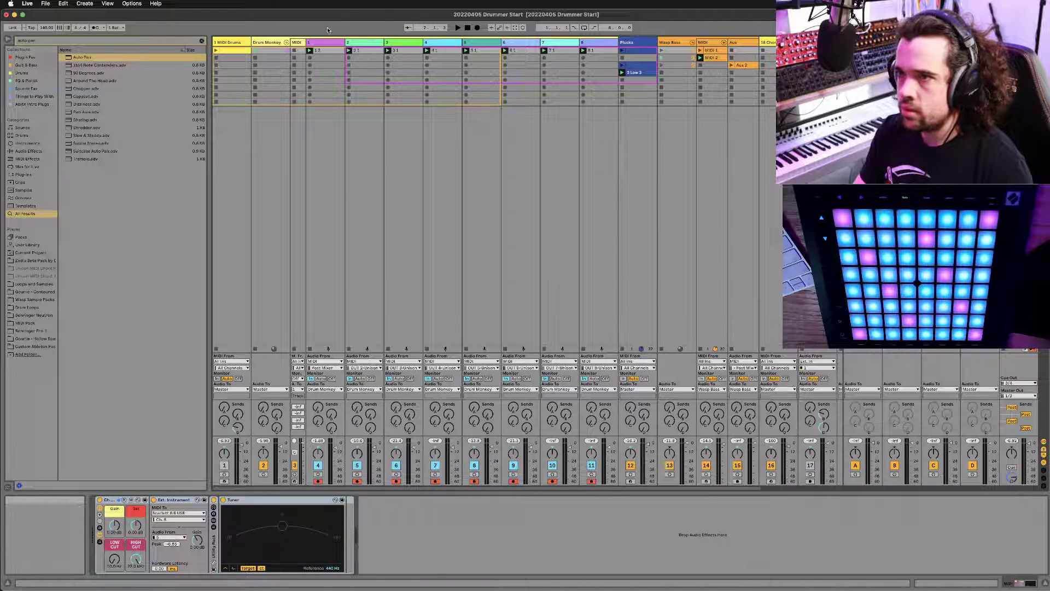
Step: Delete the recorded first-scene clips from Drum Monkey tracks 1 to 8
{"action": "left_click", "coordinate": [340, 52]}
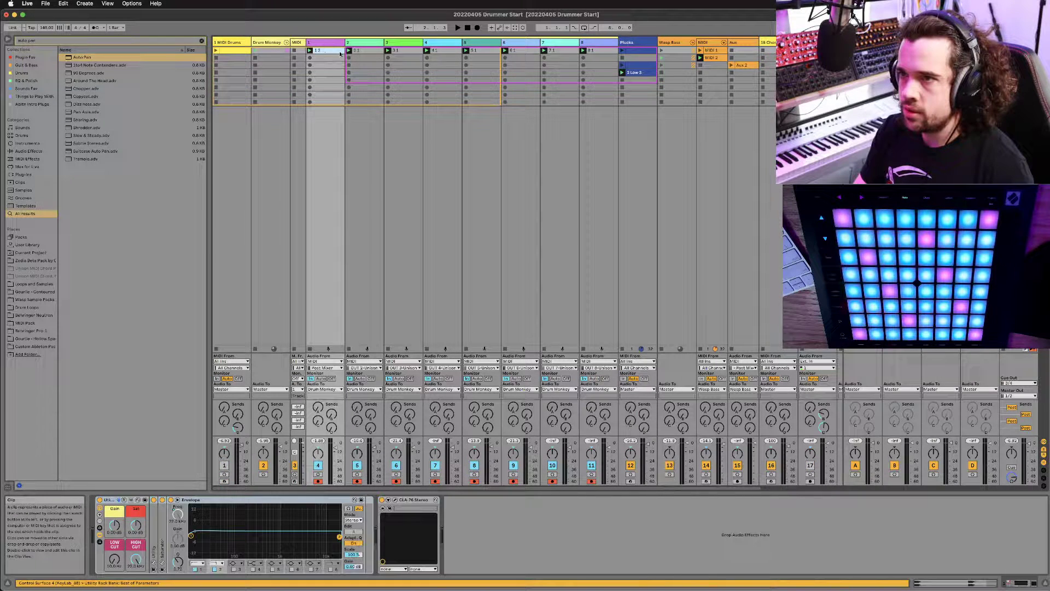
{"action": "left_click", "coordinate": [589, 53]}
{"action": "key", "text": "Delete"}
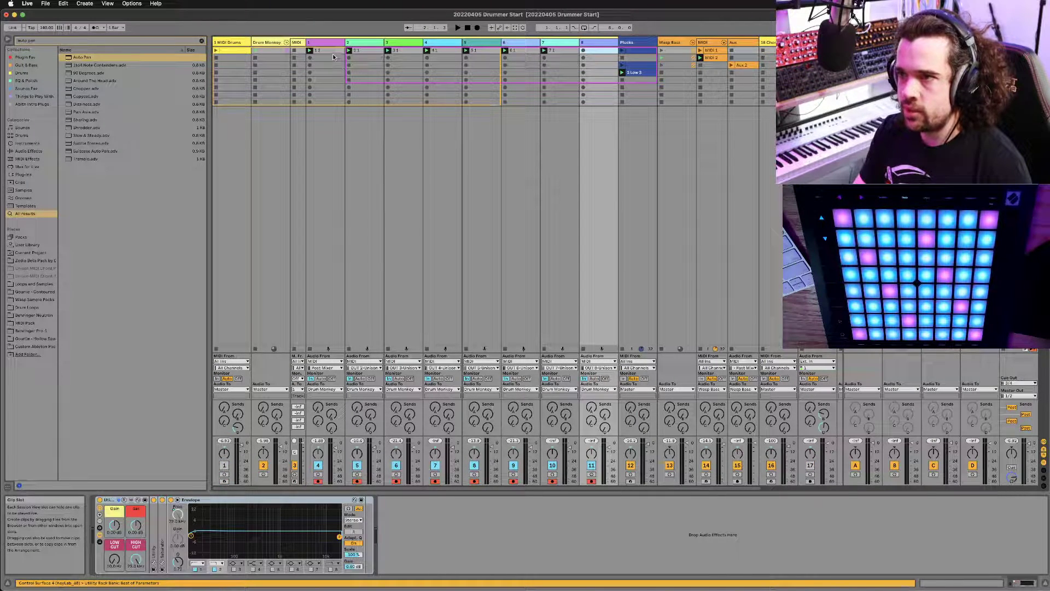
{"action": "left_click", "coordinate": [331, 56]}
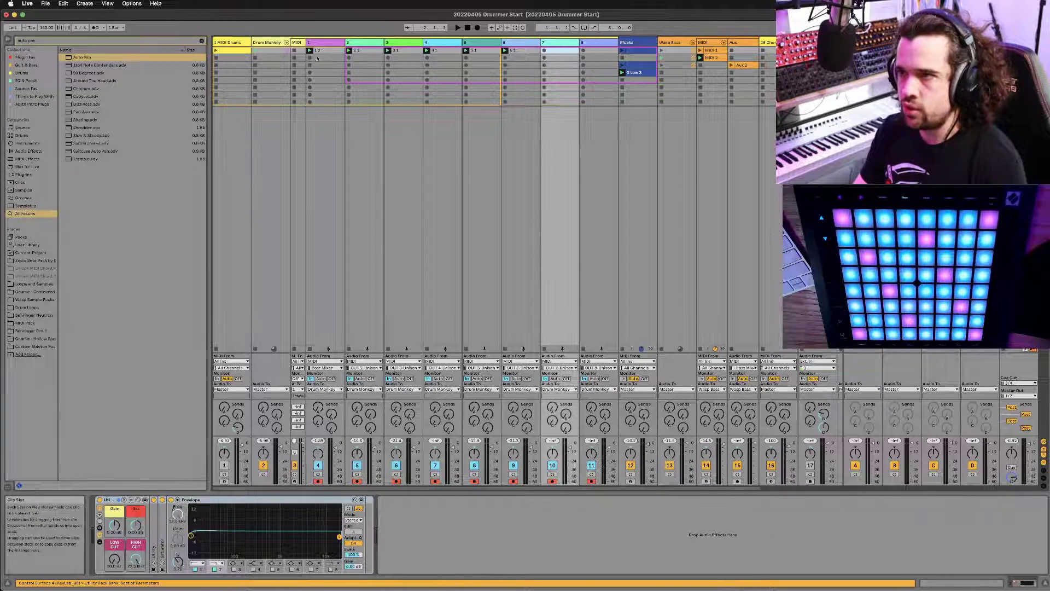
{"action": "left_click", "coordinate": [333, 50]}
{"action": "left_click", "coordinate": [515, 51], "text": "shift"}
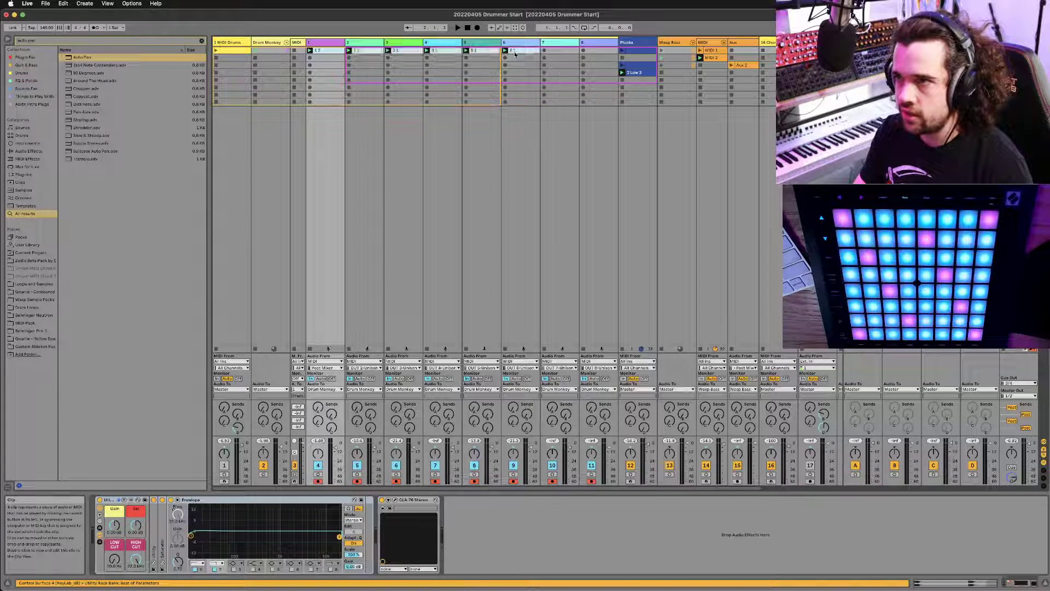
{"action": "left_click_drag", "start_coordinate": [560, 51], "coordinate": [335, 56]}
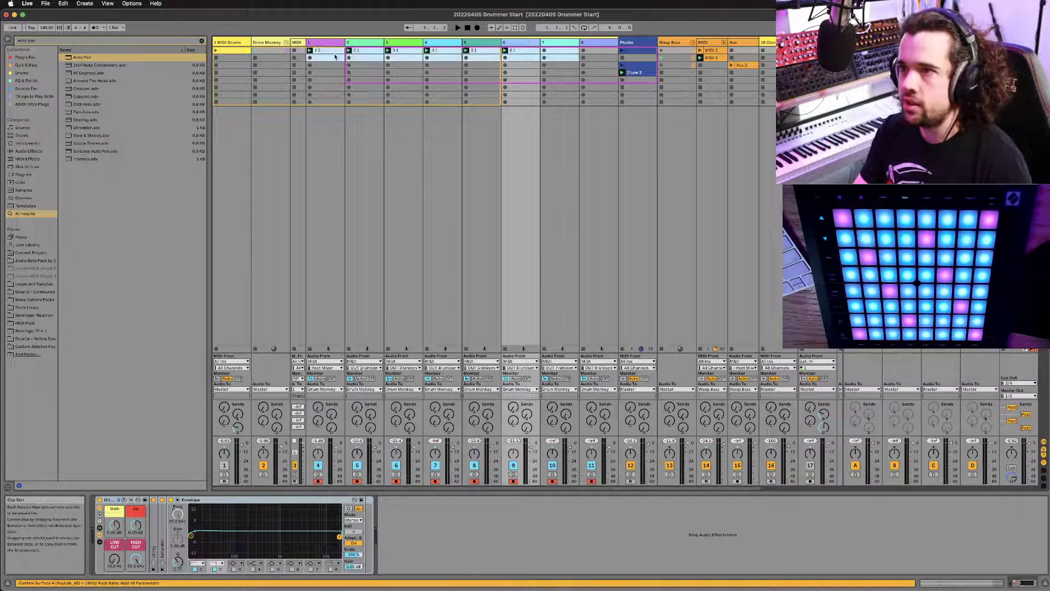
{"action": "key", "text": "Delete"}
{"action": "left_click", "coordinate": [326, 51]}
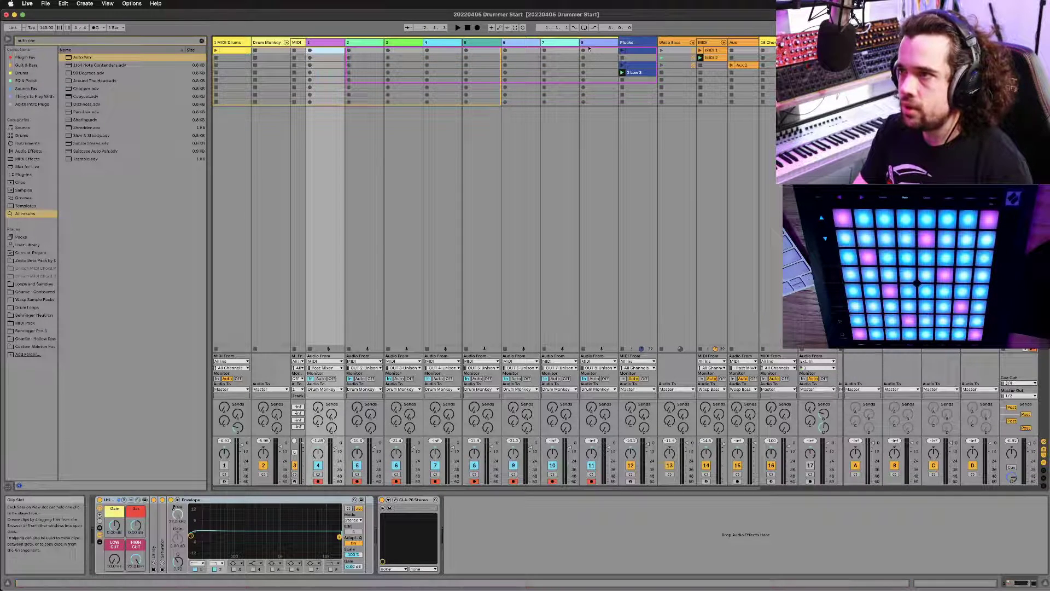
Step: Record another first-scene take of the armed drum tracks, and open the Drum Monkey plug-in window from its MIDI track
{"action": "left_click", "coordinate": [525, 28]}
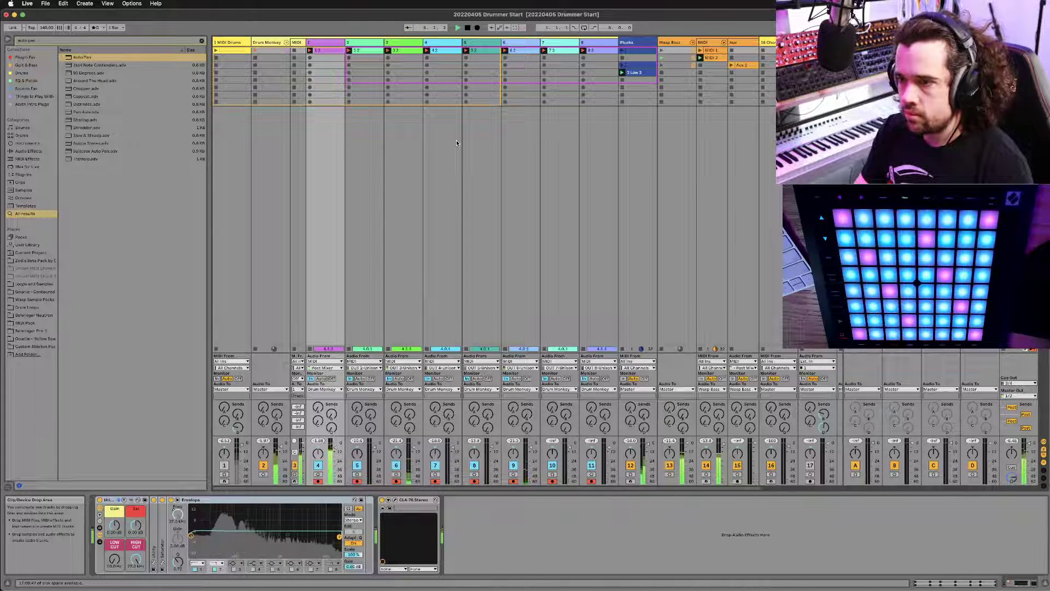
{"action": "left_click", "coordinate": [279, 145]}
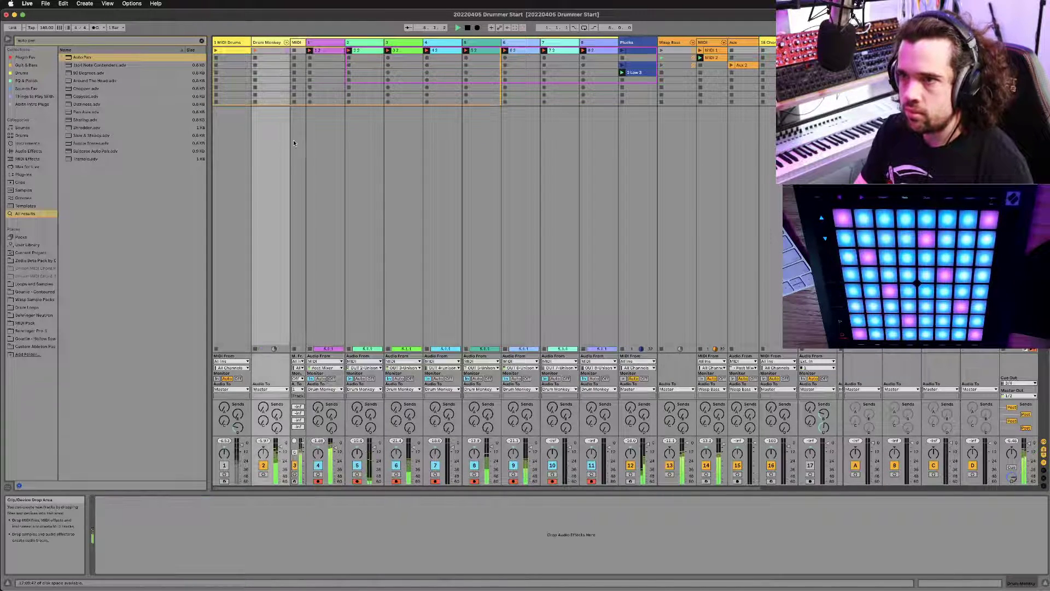
{"action": "left_click", "coordinate": [294, 141]}
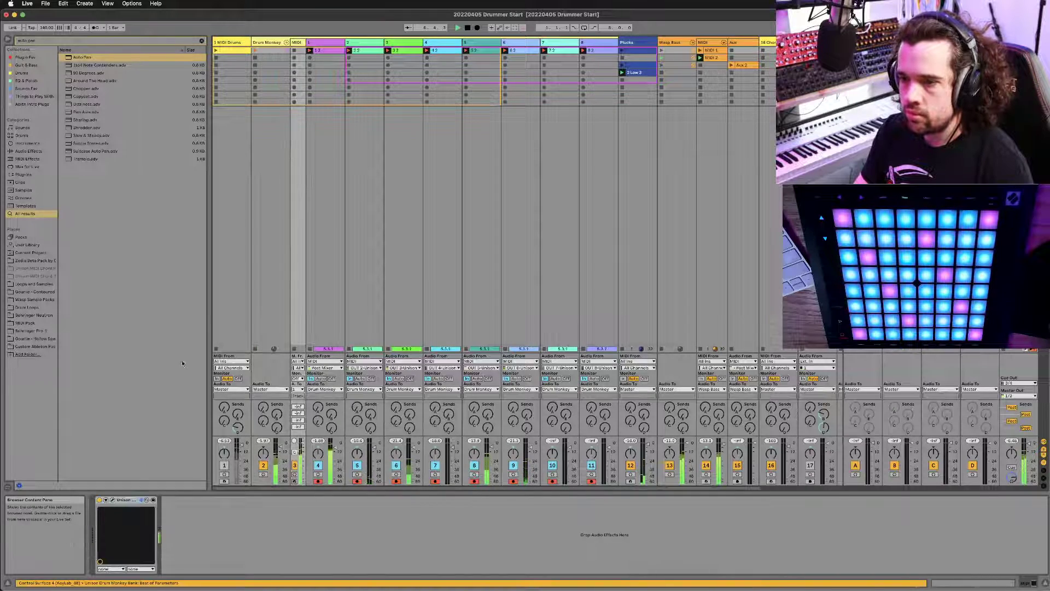
{"action": "left_click", "coordinate": [112, 499]}
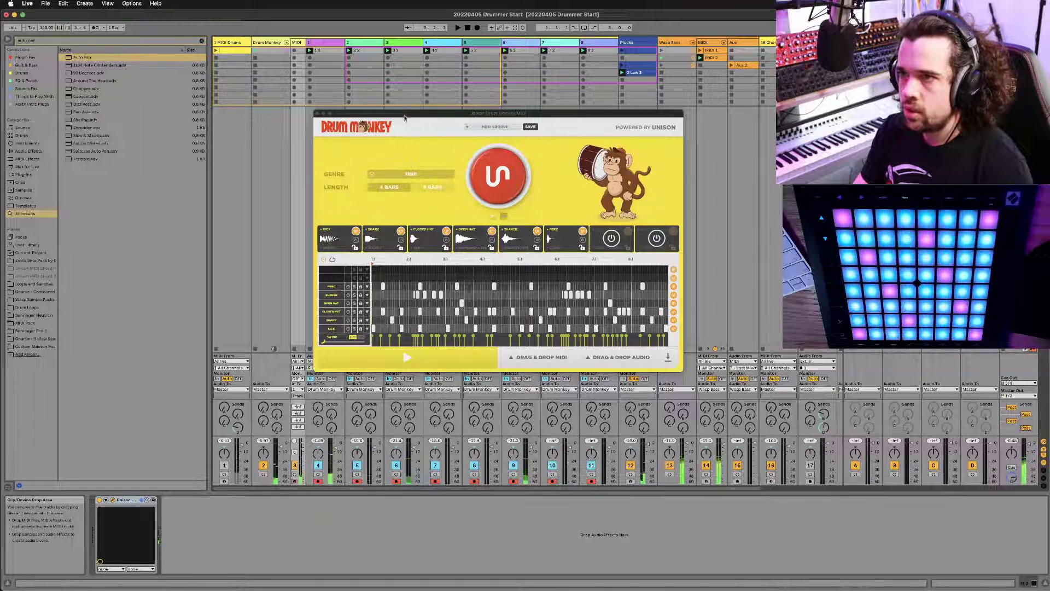
{"action": "left_click_drag", "start_coordinate": [427, 114], "coordinate": [435, 172]}
Step: Select the second take's clips across Drum Monkey tracks 1 to 8 and delete them
{"action": "left_click", "coordinate": [361, 48]}
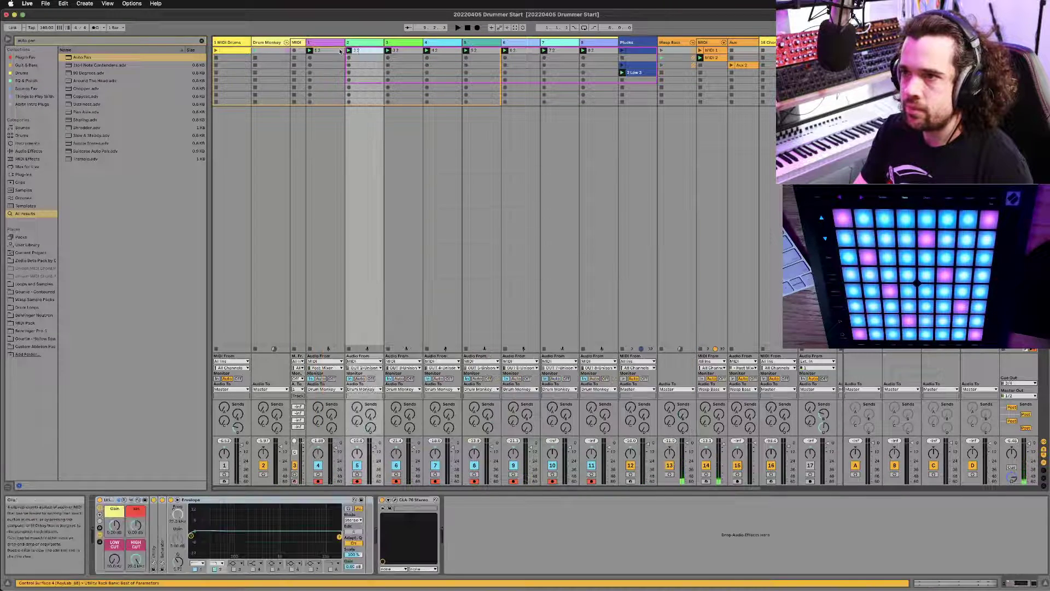
{"action": "key", "text": "Left"}
{"action": "left_click", "coordinate": [594, 53]}
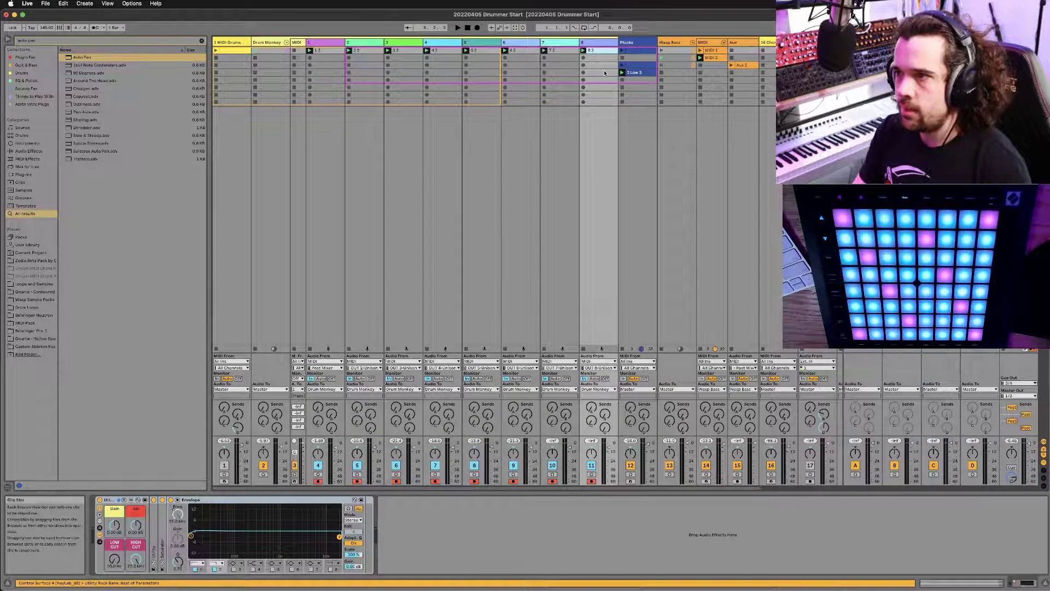
{"action": "left_click_drag", "start_coordinate": [604, 62], "coordinate": [312, 53]}
{"action": "key", "text": "Delete"}
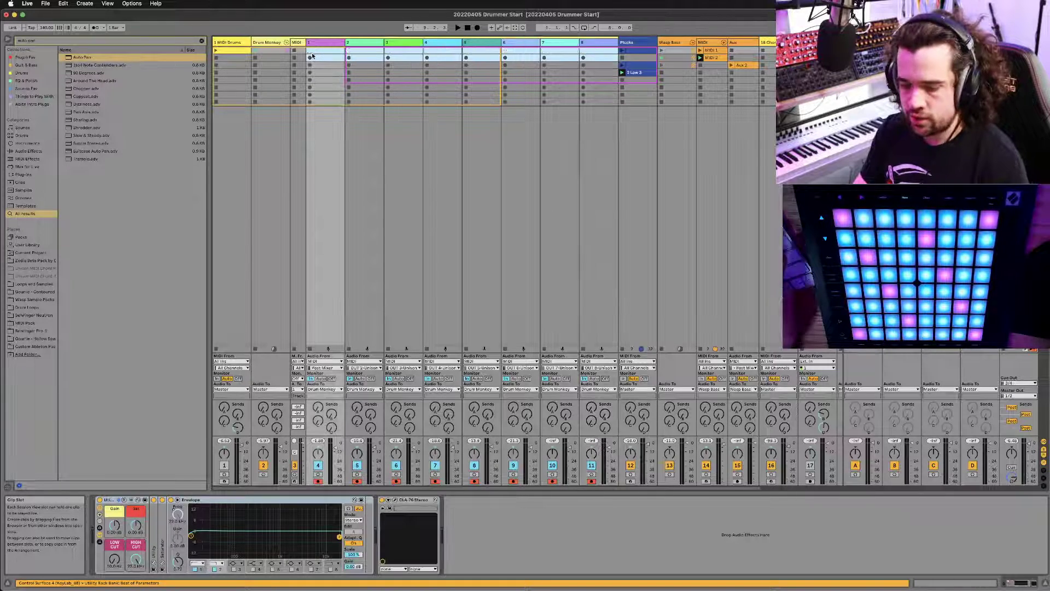
Step: Select the first-scene slots of Drum Monkey tracks 1 to 8 and start a new session recording
{"action": "left_click", "coordinate": [317, 53]}
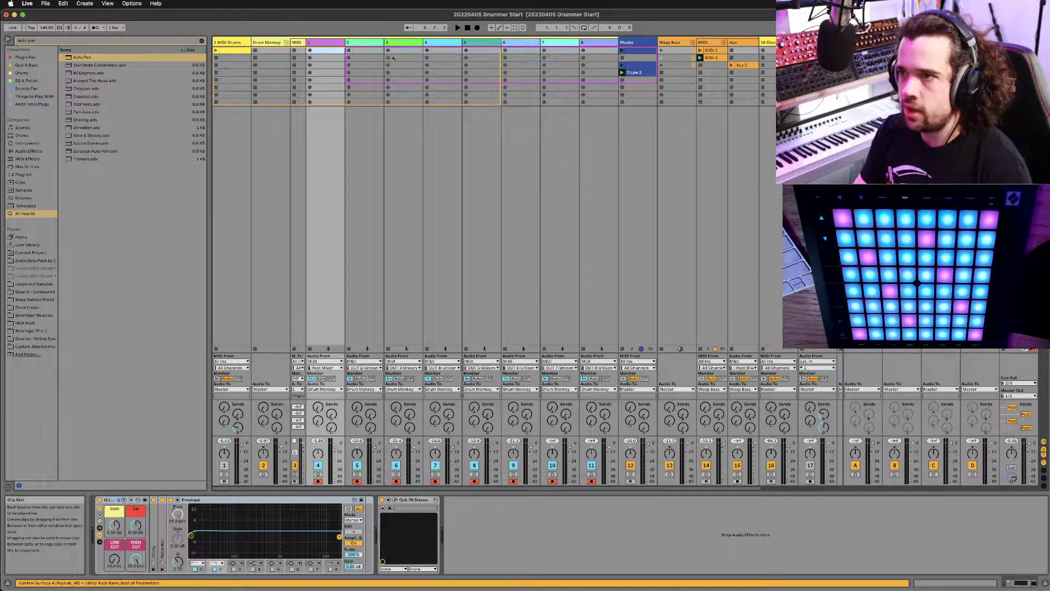
{"action": "left_click", "coordinate": [599, 52], "text": "shift"}
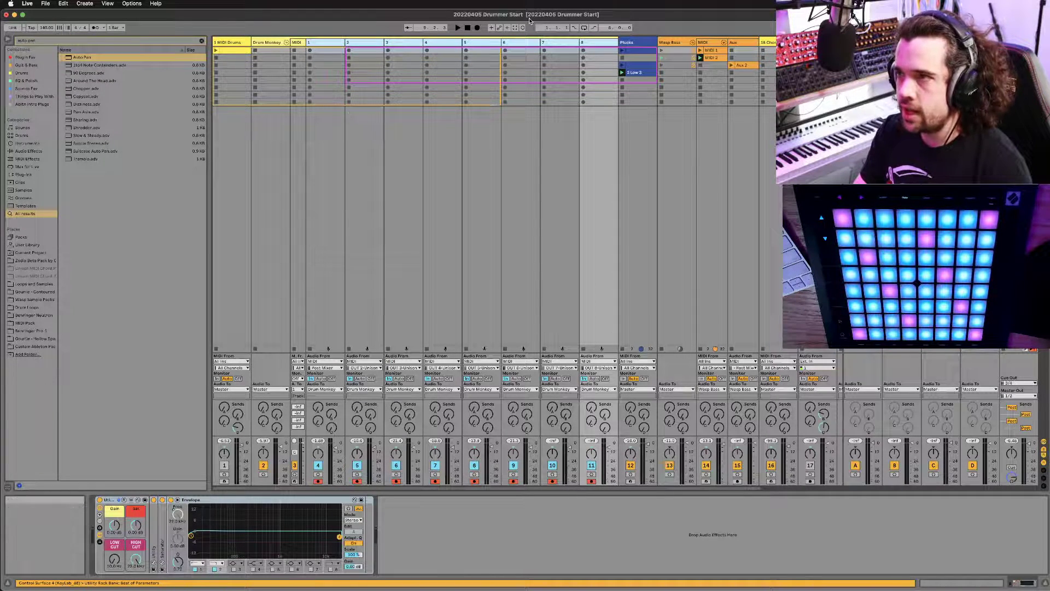
{"action": "left_click", "coordinate": [523, 29]}
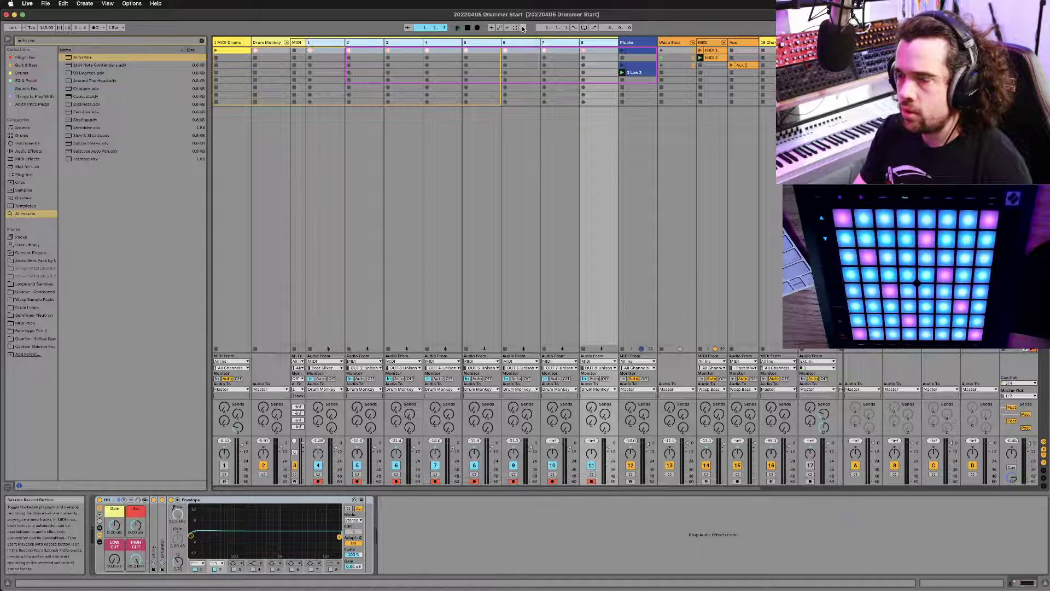
Step: Show the Drum Monkey plug-in window, move it clear of the track mixer, and mute the Drum Monkey MIDI track
{"action": "left_click", "coordinate": [297, 43]}
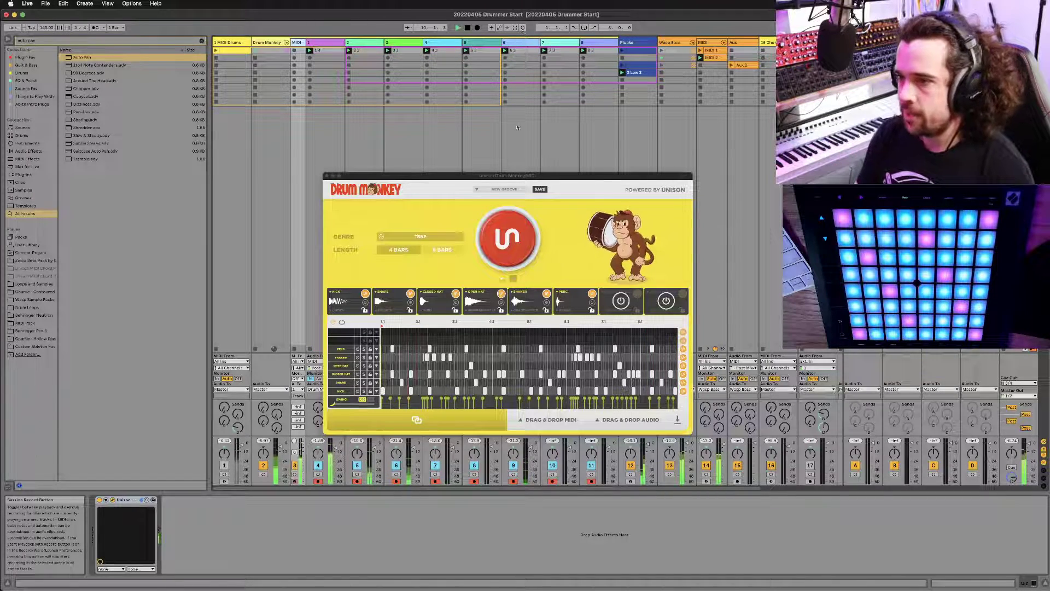
{"action": "left_click_drag", "start_coordinate": [482, 175], "coordinate": [568, 165]}
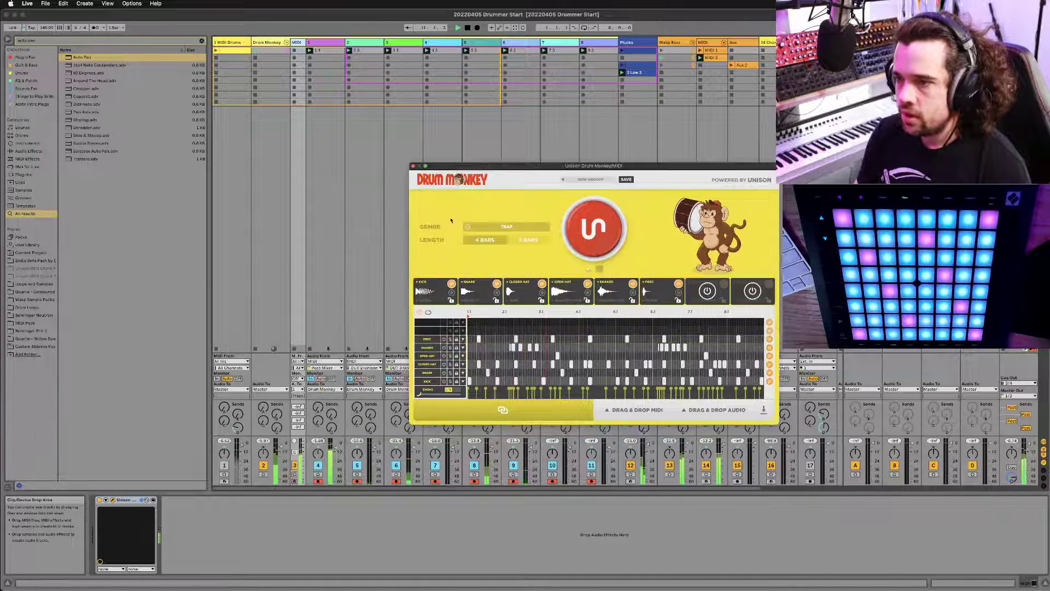
{"action": "left_click", "coordinate": [294, 466]}
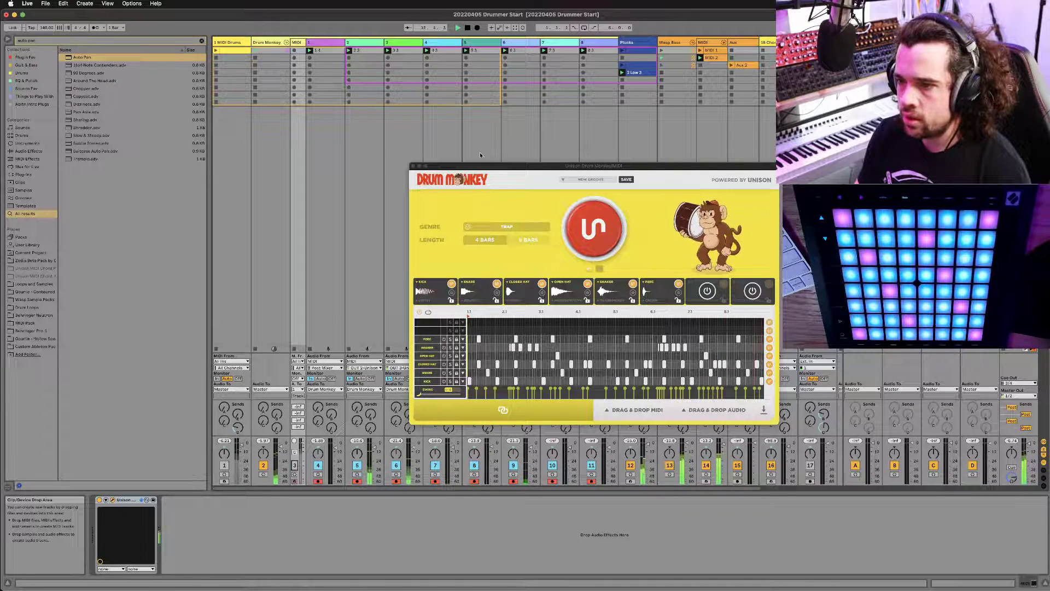
Step: Close the Drum Monkey plug-in window and check the device chains of Drum Monkey tracks 1, 4 and 2
{"action": "left_click", "coordinate": [449, 170]}
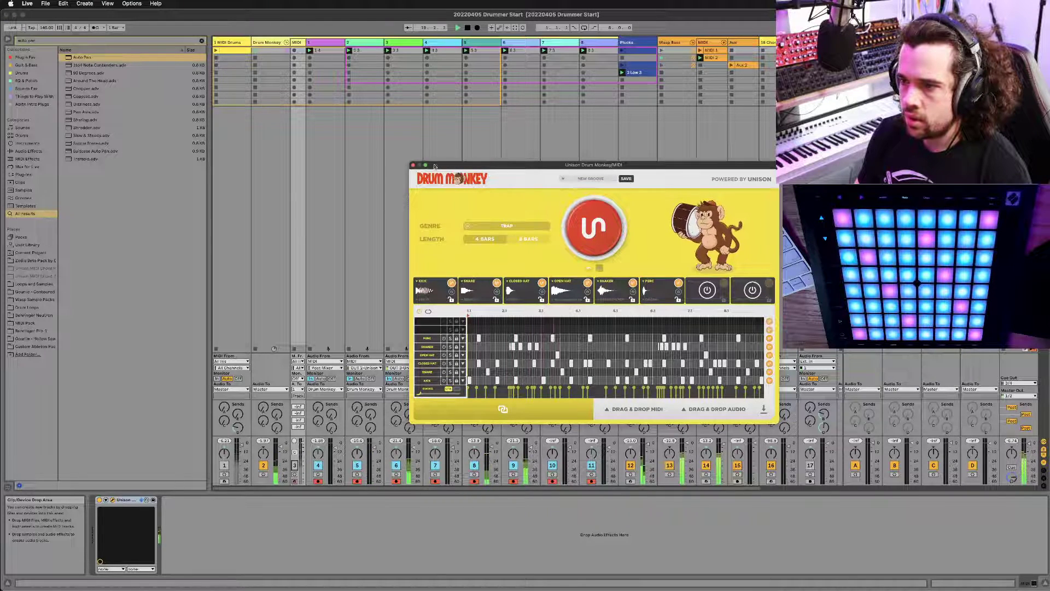
{"action": "left_click", "coordinate": [413, 166]}
{"action": "left_click", "coordinate": [327, 285]}
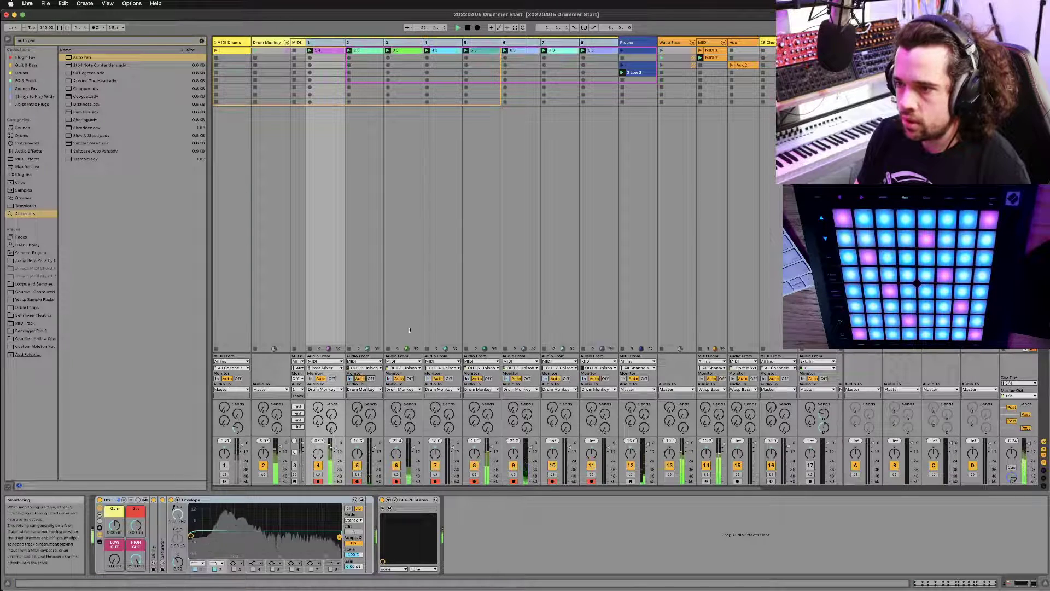
{"action": "left_click", "coordinate": [427, 205]}
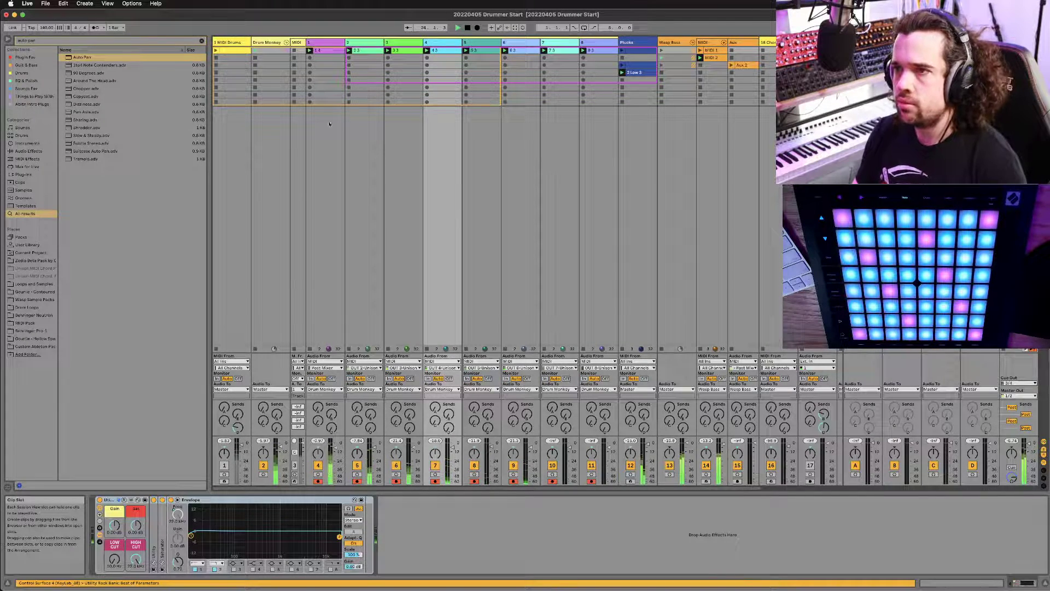
{"action": "left_click", "coordinate": [370, 220]}
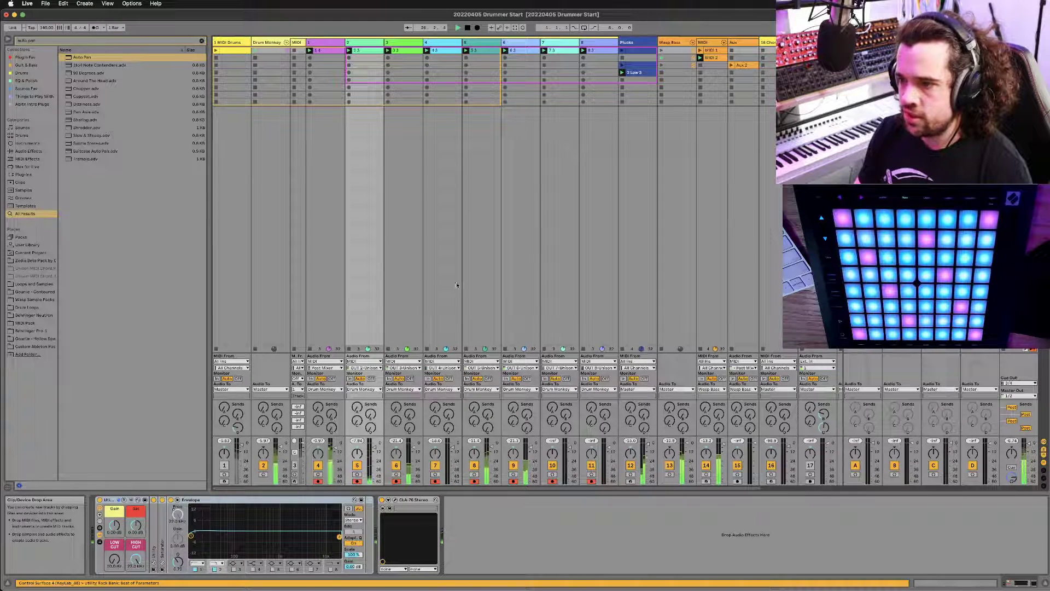
Step: Narrow Drum Monkey track 5 with its low-cut and high-cut macros, and raise the Echo send on Drum Monkey track 2
{"action": "left_click", "coordinate": [487, 307]}
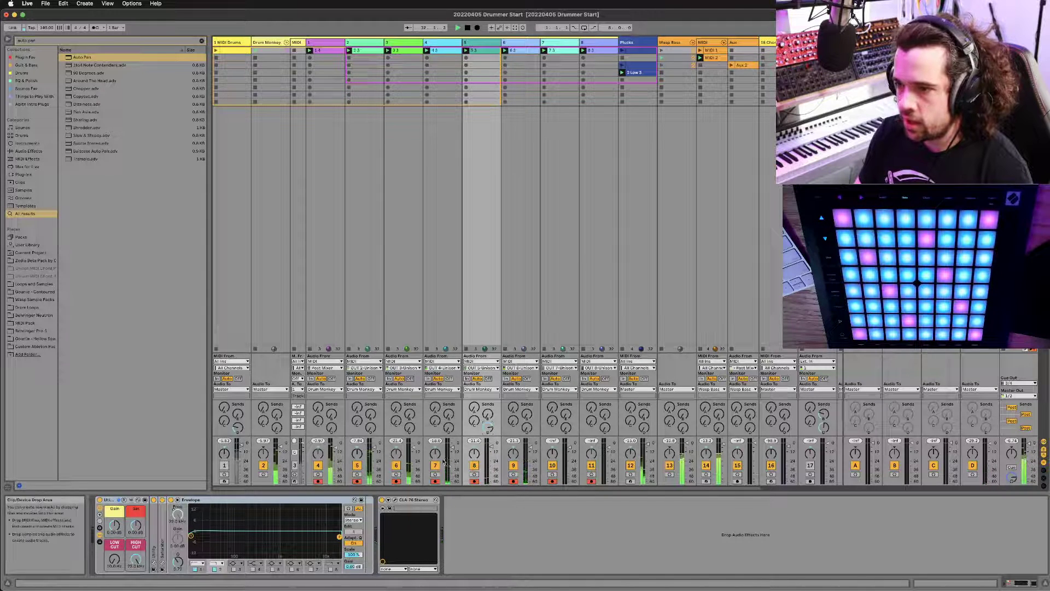
{"action": "left_click_drag", "start_coordinate": [135, 558], "coordinate": [108, 549]}
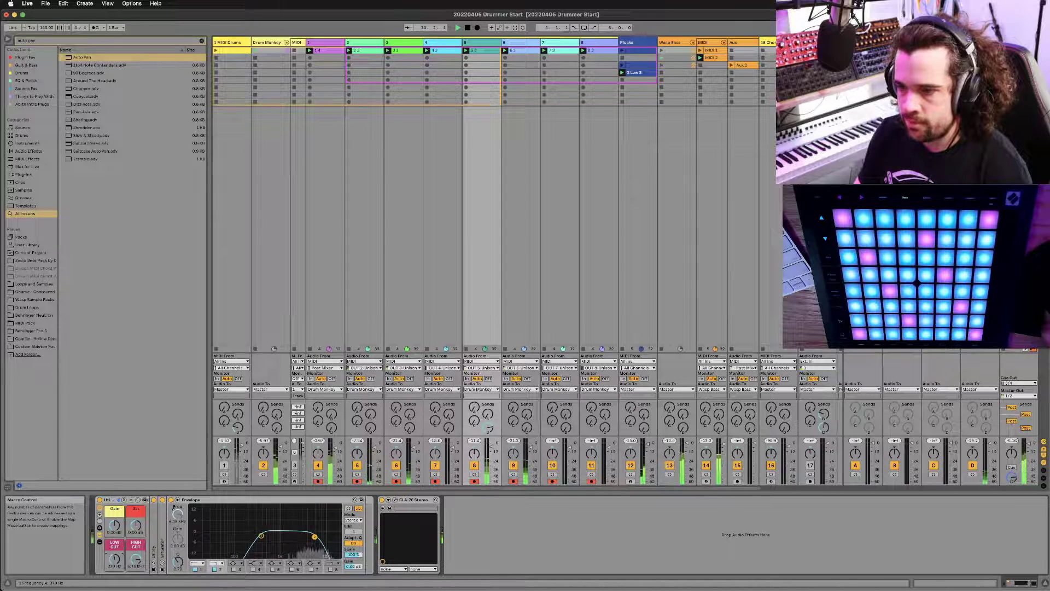
{"action": "left_click_drag", "start_coordinate": [133, 560], "coordinate": [111, 546]}
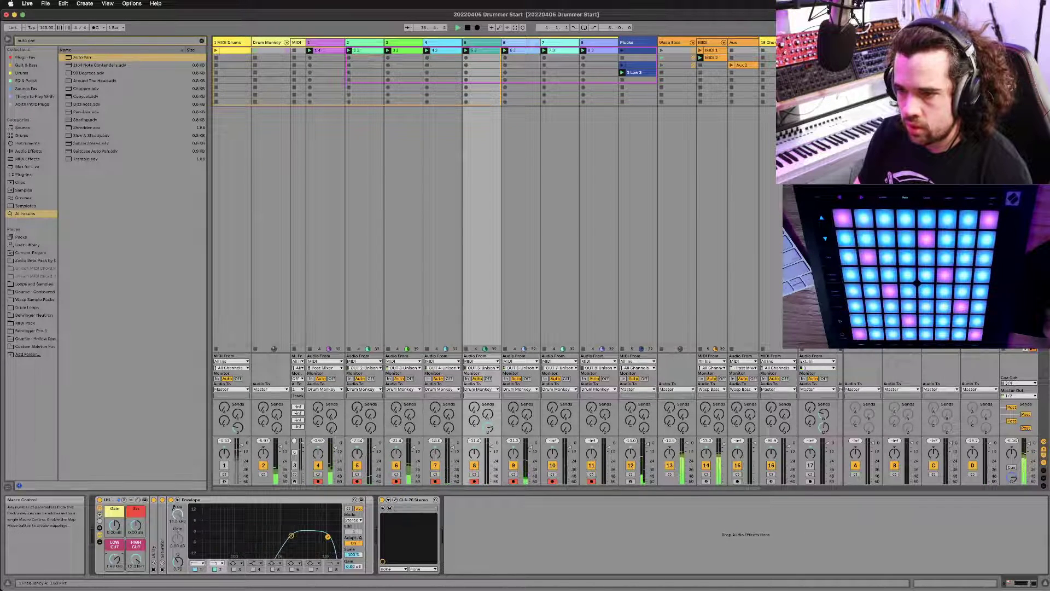
{"action": "left_click", "coordinate": [359, 279]}
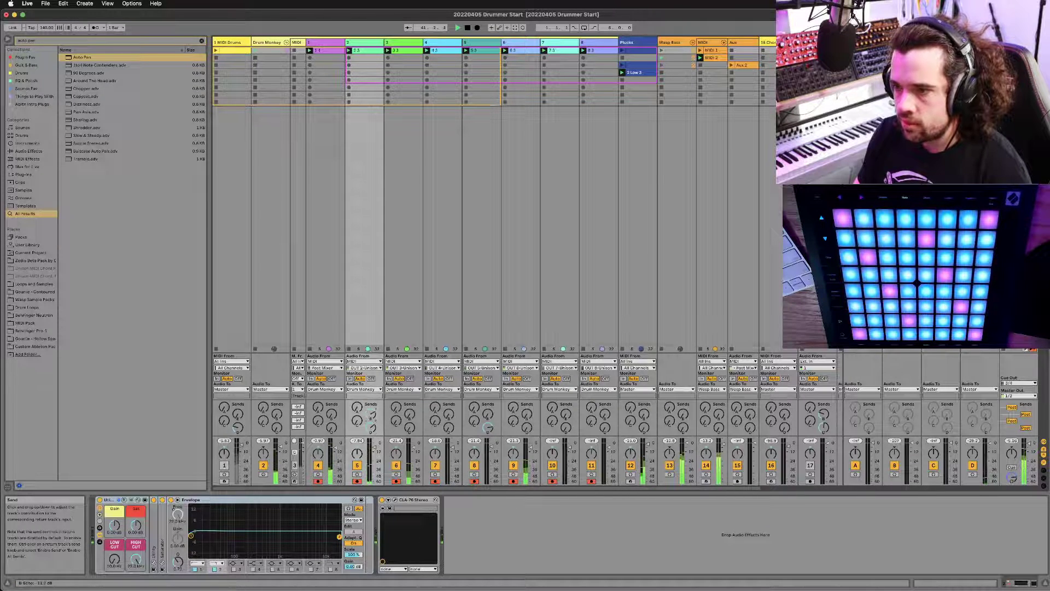
{"action": "left_click_drag", "start_coordinate": [371, 416], "coordinate": [371, 413]}
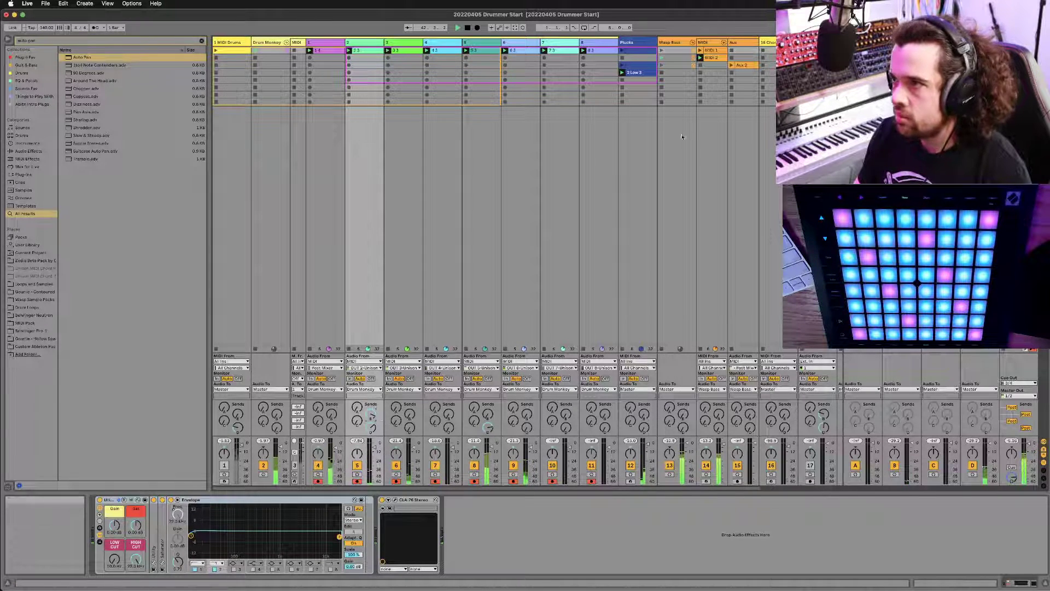
Step: Raise the low cut and lower the high cut on the Wasp Bass group using its rack macros
{"action": "scroll", "coordinate": [662, 179], "scroll_direction": "right", "scroll_amount": 4}
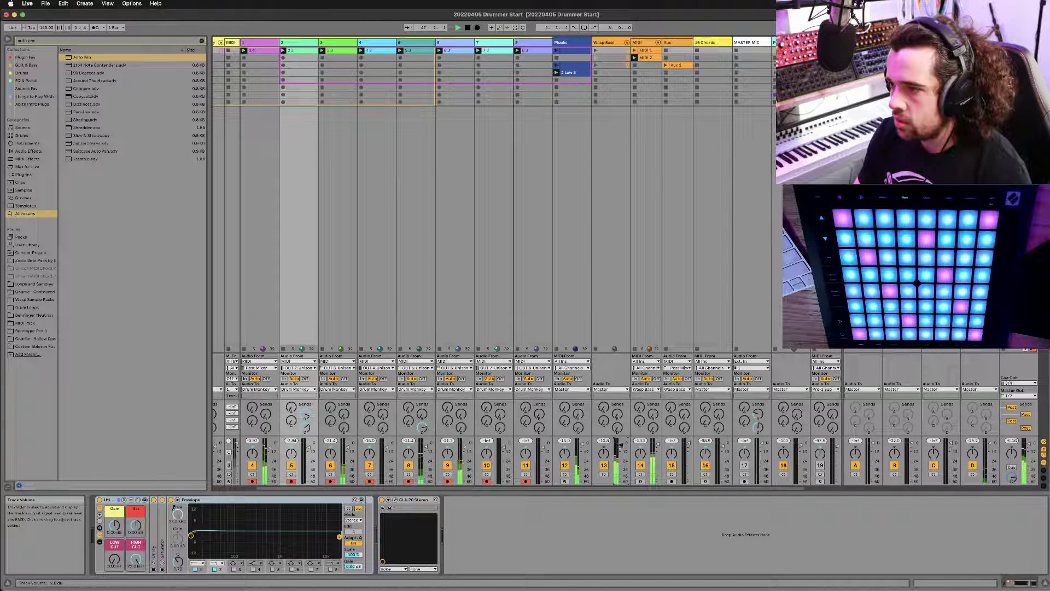
{"action": "left_click", "coordinate": [620, 444]}
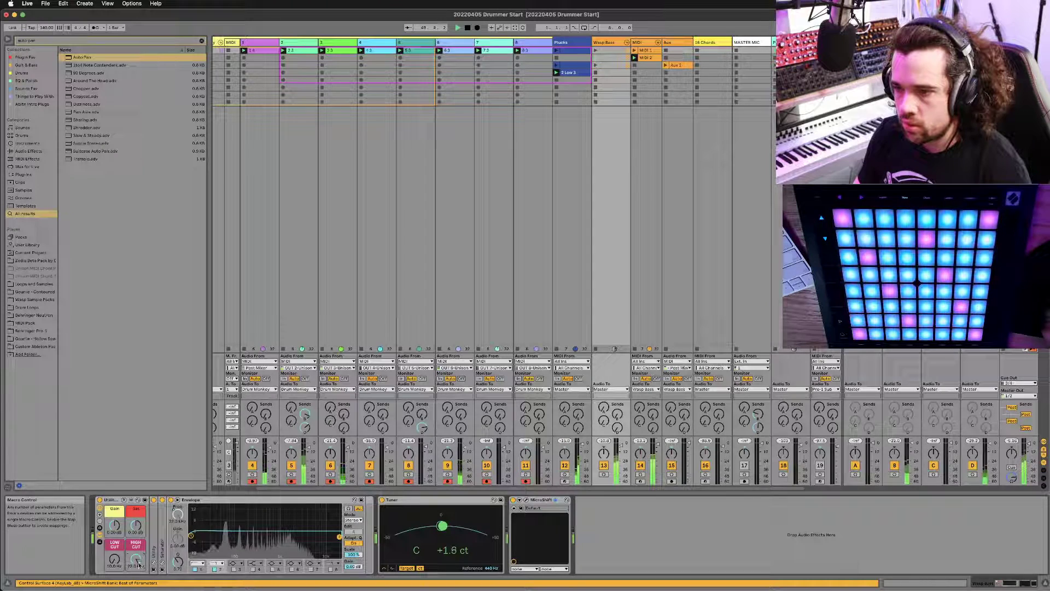
{"action": "left_click_drag", "start_coordinate": [139, 565], "coordinate": [138, 584]}
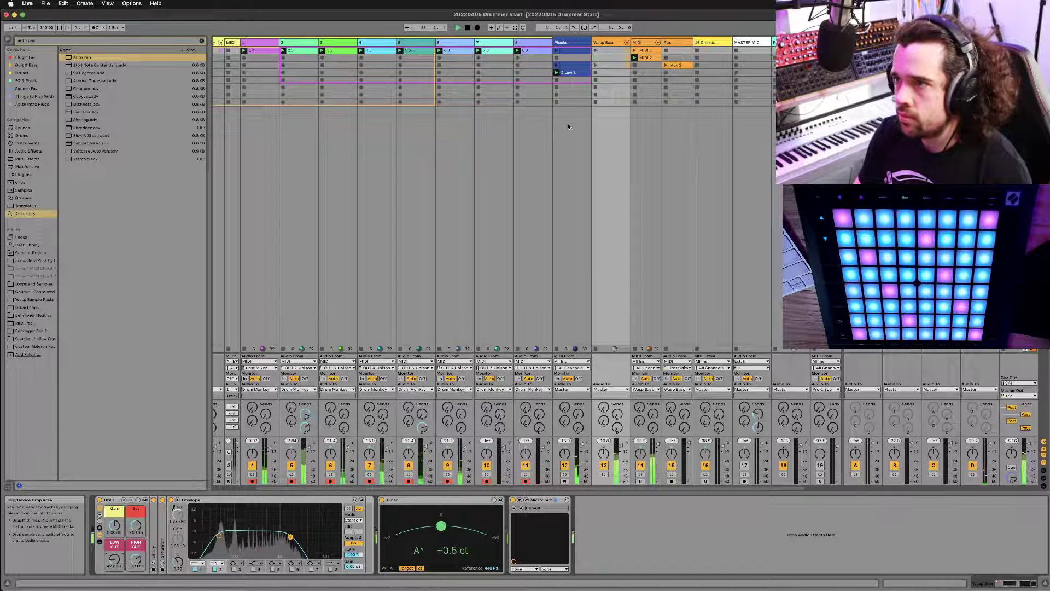
Step: Bring in the third-scene Main Sub audio clip and select the Pro-1 Sub group to check its sound
{"action": "scroll", "coordinate": [630, 103], "scroll_direction": "right", "scroll_amount": 2}
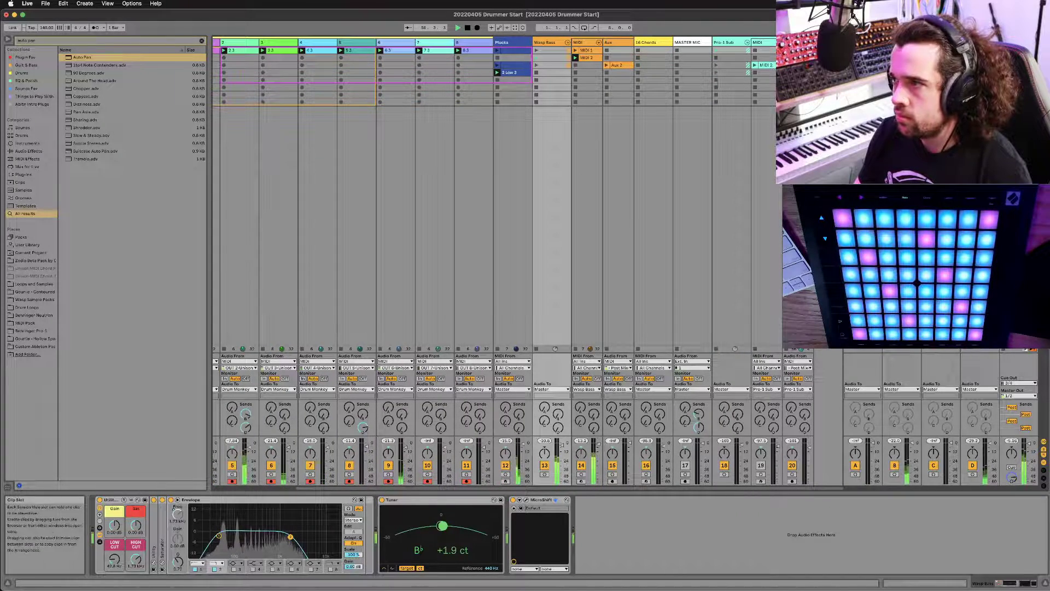
{"action": "left_click", "coordinate": [552, 65]}
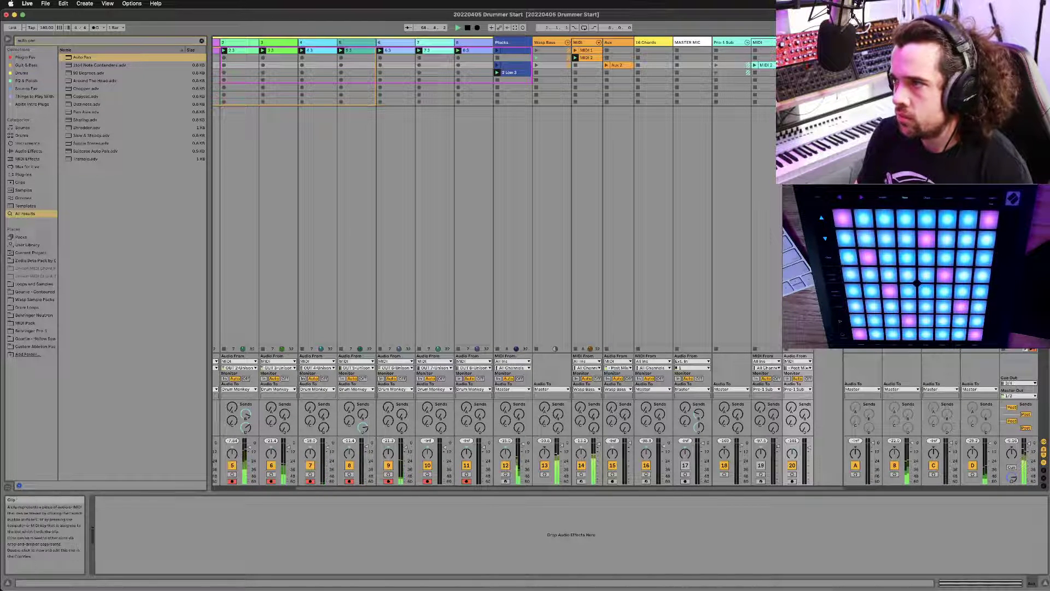
{"action": "left_click", "coordinate": [714, 218]}
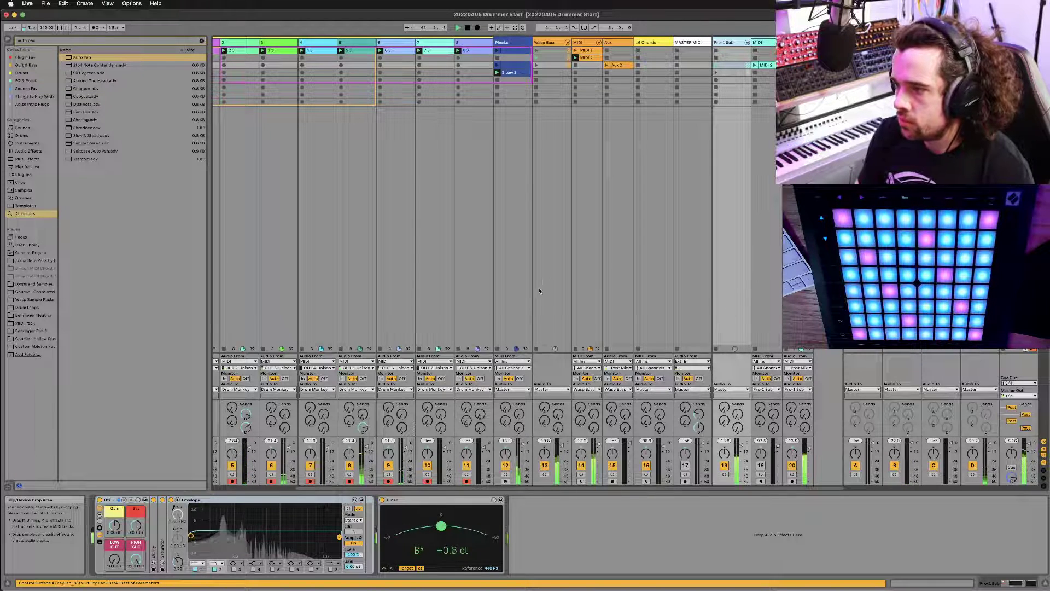
{"action": "scroll", "coordinate": [575, 182], "scroll_direction": "left", "scroll_amount": 1}
{"action": "scroll", "coordinate": [564, 171], "scroll_direction": "left", "scroll_amount": 1}
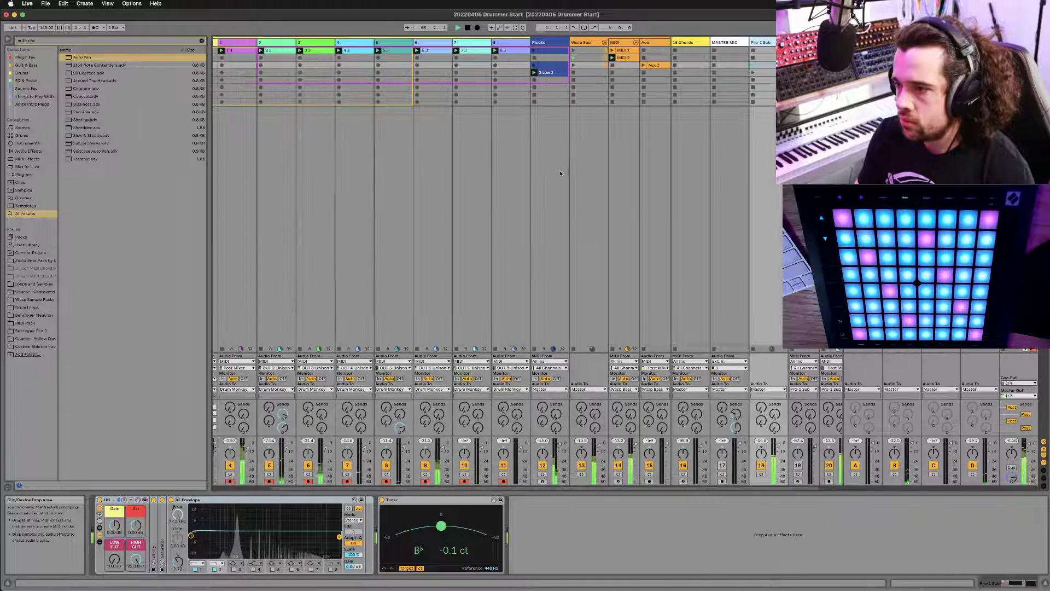
Step: Review the Plucks track and the Aux 2 clip alongside the other loops, and stop playback
{"action": "left_click", "coordinate": [540, 127]}
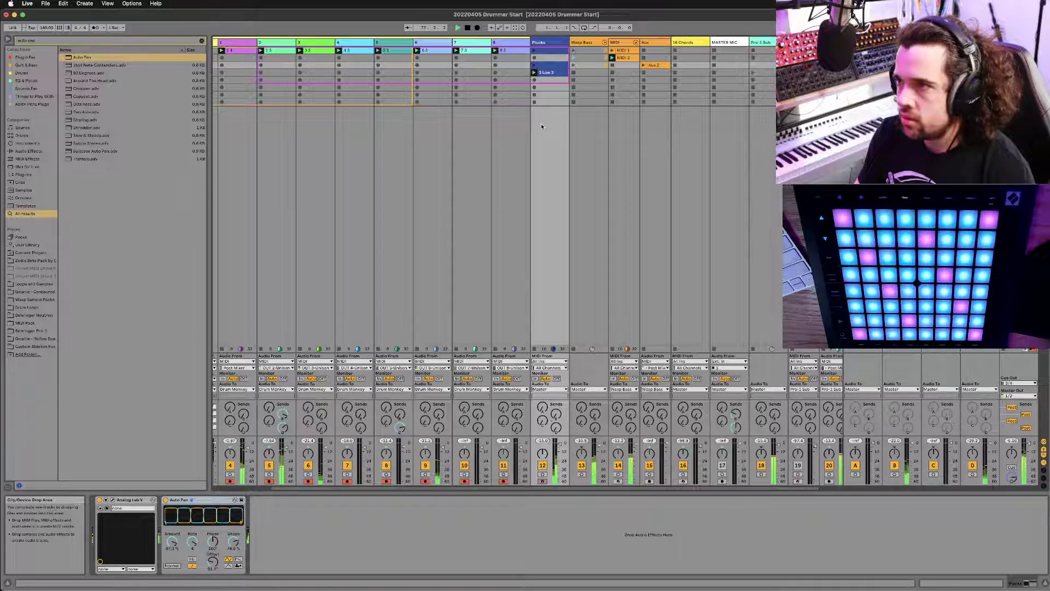
{"action": "scroll", "coordinate": [538, 124], "scroll_direction": "left", "scroll_amount": 2}
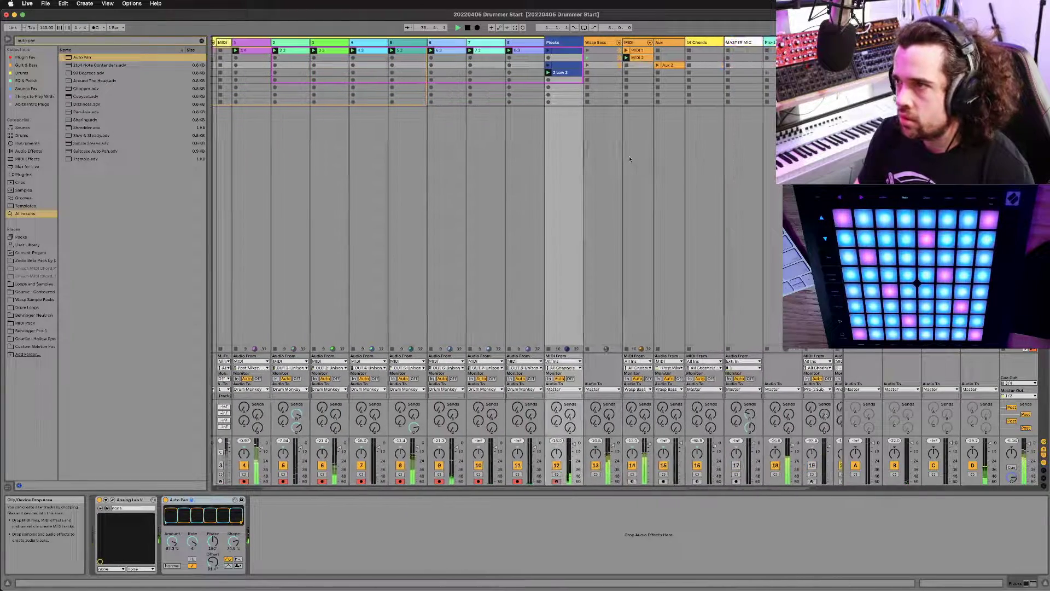
{"action": "scroll", "coordinate": [705, 136], "scroll_direction": "right", "scroll_amount": 4}
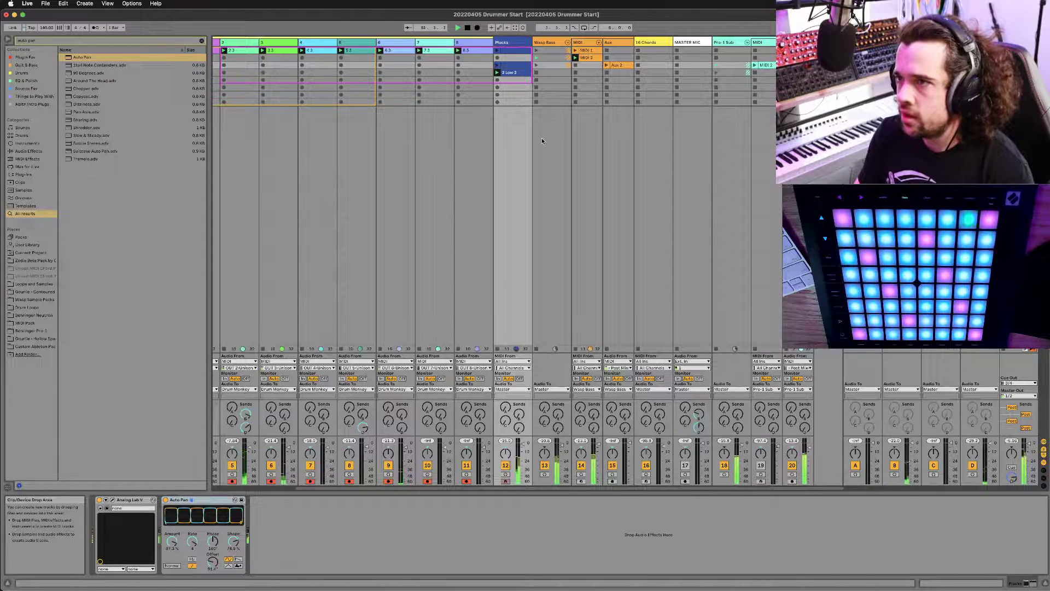
{"action": "left_click", "coordinate": [627, 66]}
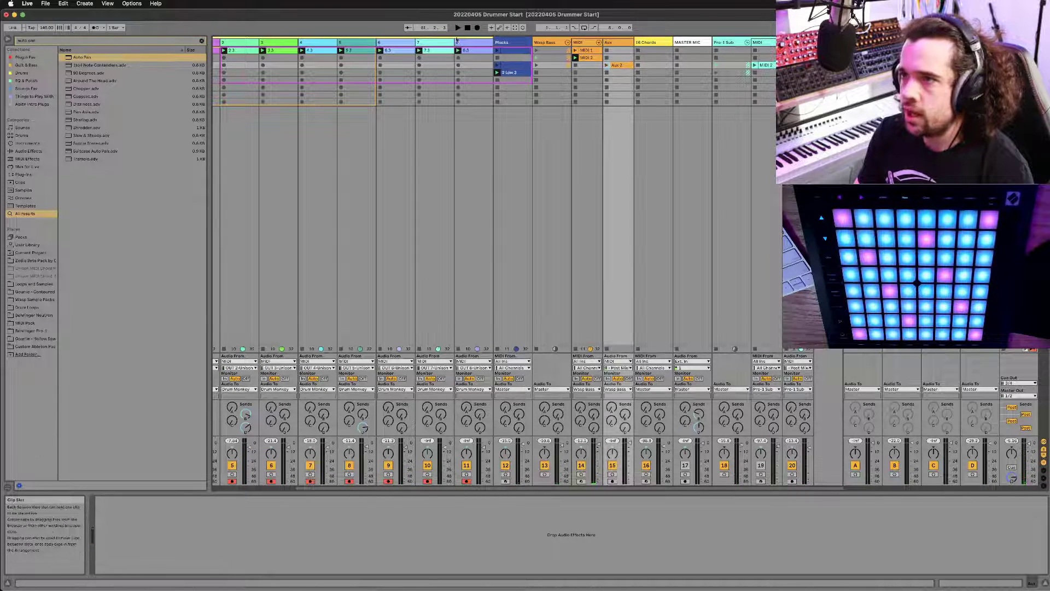
{"action": "left_click", "coordinate": [456, 40]}
{"action": "scroll", "coordinate": [409, 64], "scroll_direction": "left", "scroll_amount": 3}
{"action": "left_click", "coordinate": [276, 51]}
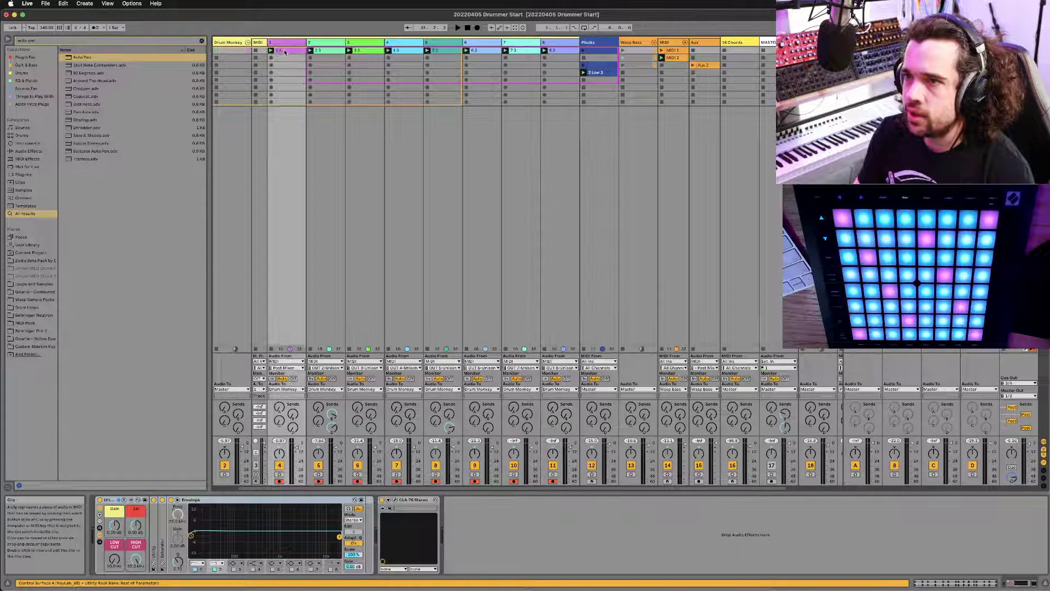
{"action": "key", "text": "Tab"}
{"action": "left_click", "coordinate": [276, 166]}
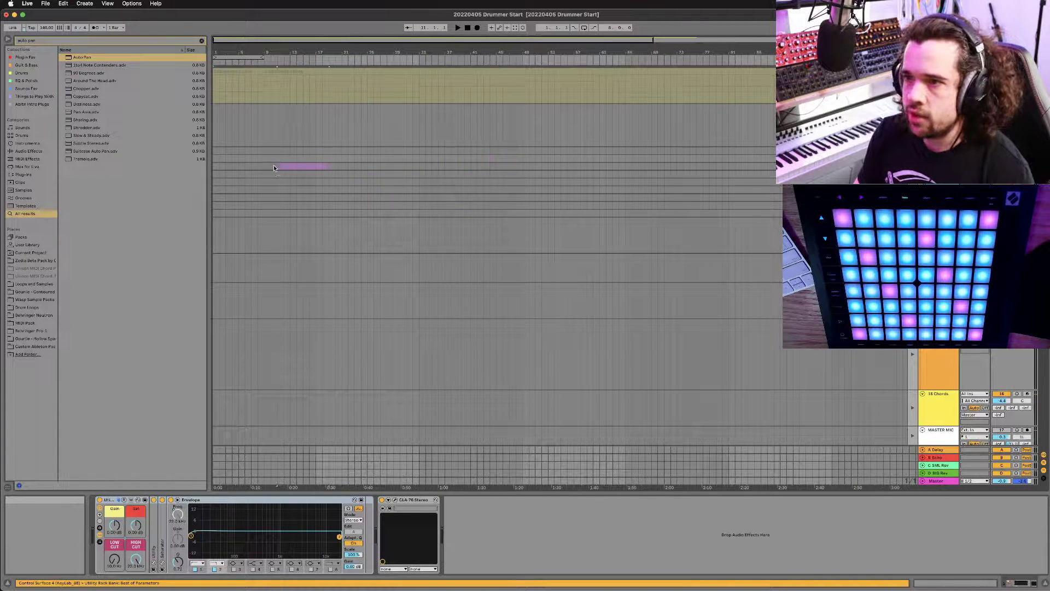
{"action": "key", "text": "Tab"}
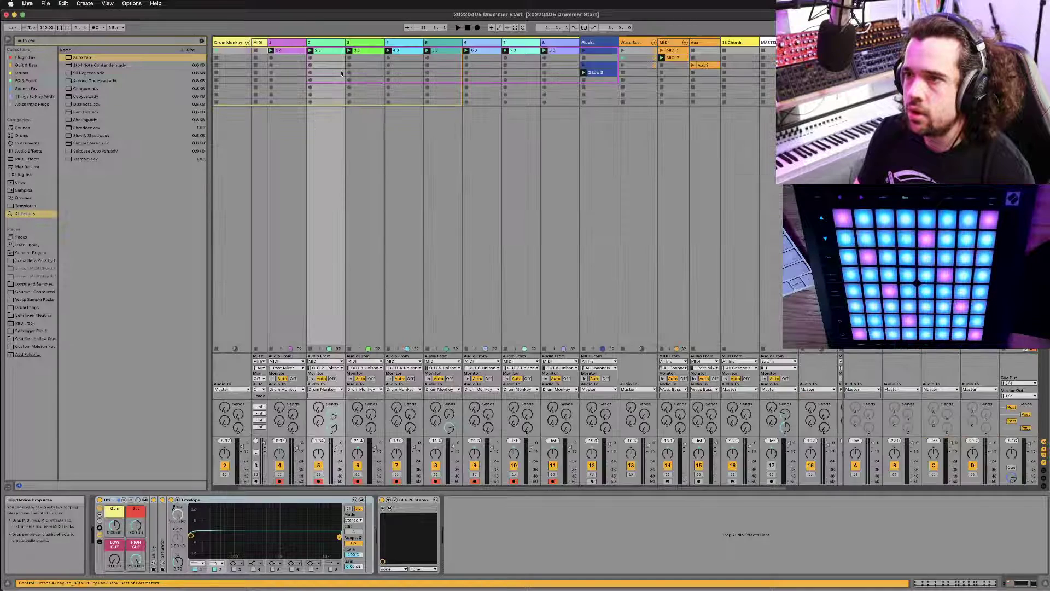
Step: Copy the first-scene clips of Drum Monkey tracks 1 to 8 to bar 1 of the Arrangement and return playback to the Arrangement
{"action": "left_click_drag", "start_coordinate": [287, 58], "coordinate": [519, 43]}
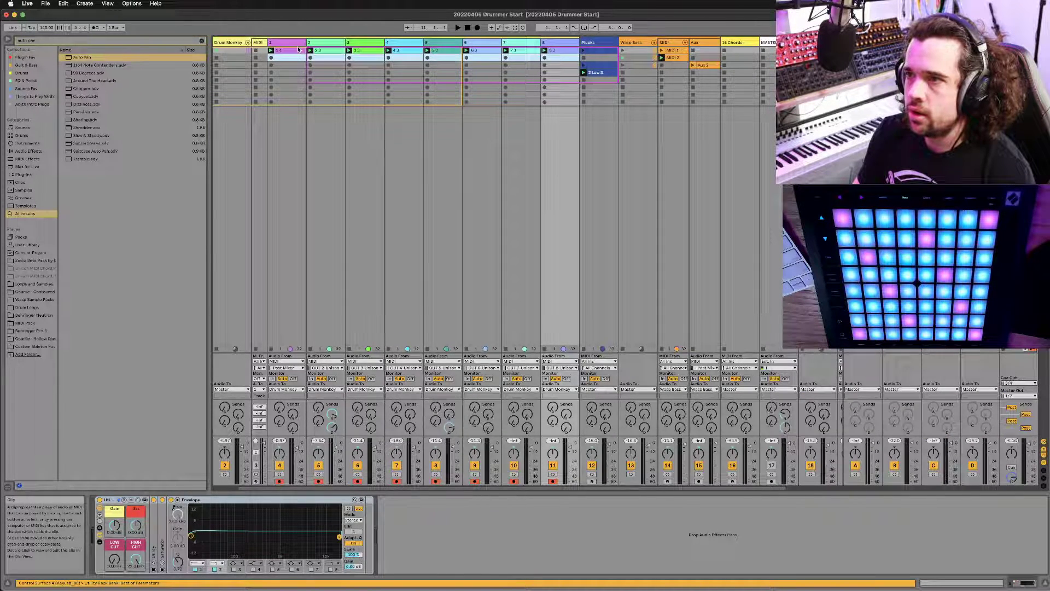
{"action": "key", "text": "Tab"}
{"action": "left_click_drag", "start_coordinate": [298, 50], "coordinate": [217, 158]}
{"action": "left_click", "coordinate": [286, 188]}
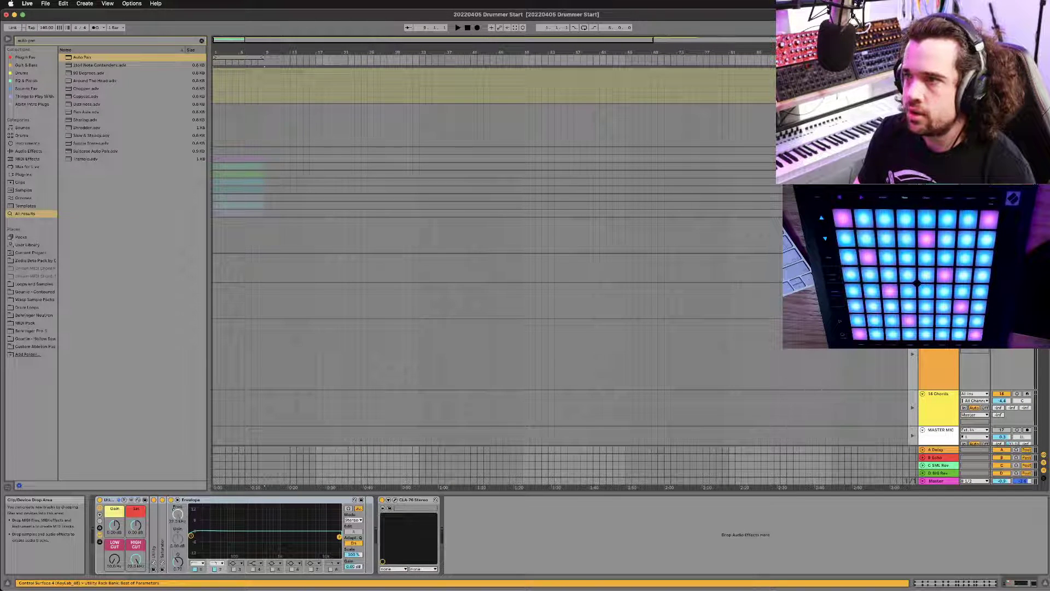
{"action": "key", "text": "F10"}
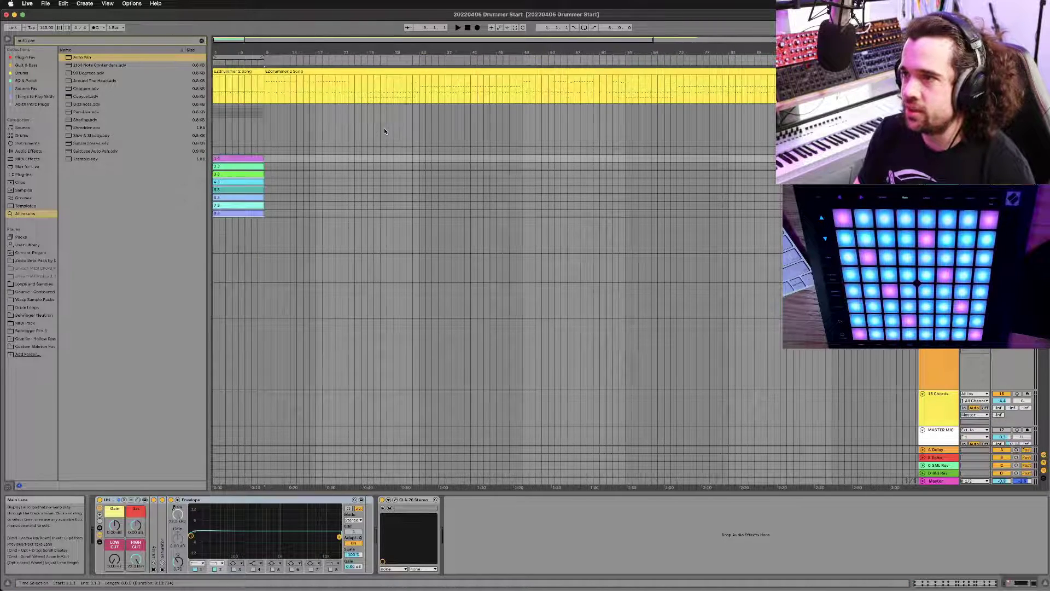
Step: Copy the fourth-scene Plucks clip from the Session to bar 1 of the Plucks track in the Arrangement
{"action": "key", "text": "Tab"}
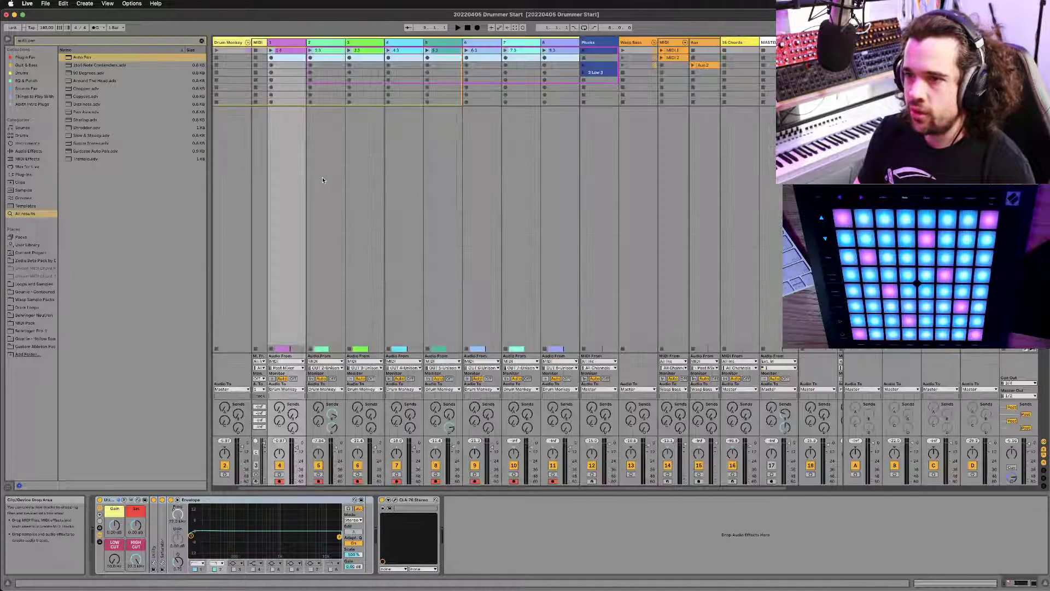
{"action": "left_click", "coordinate": [606, 73]}
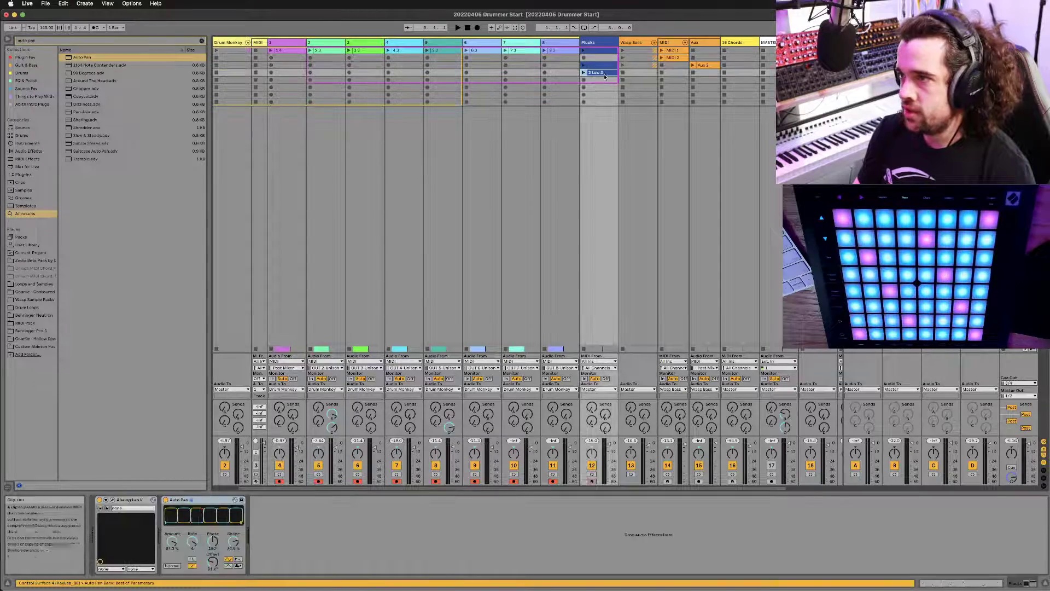
{"action": "double_click", "coordinate": [603, 70]}
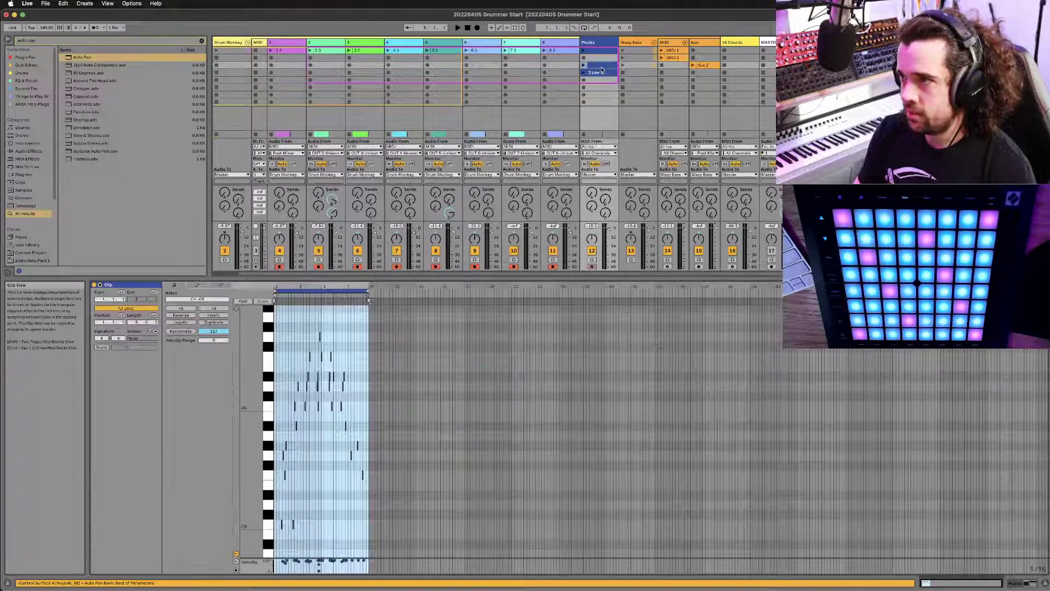
{"action": "left_click", "coordinate": [602, 76]}
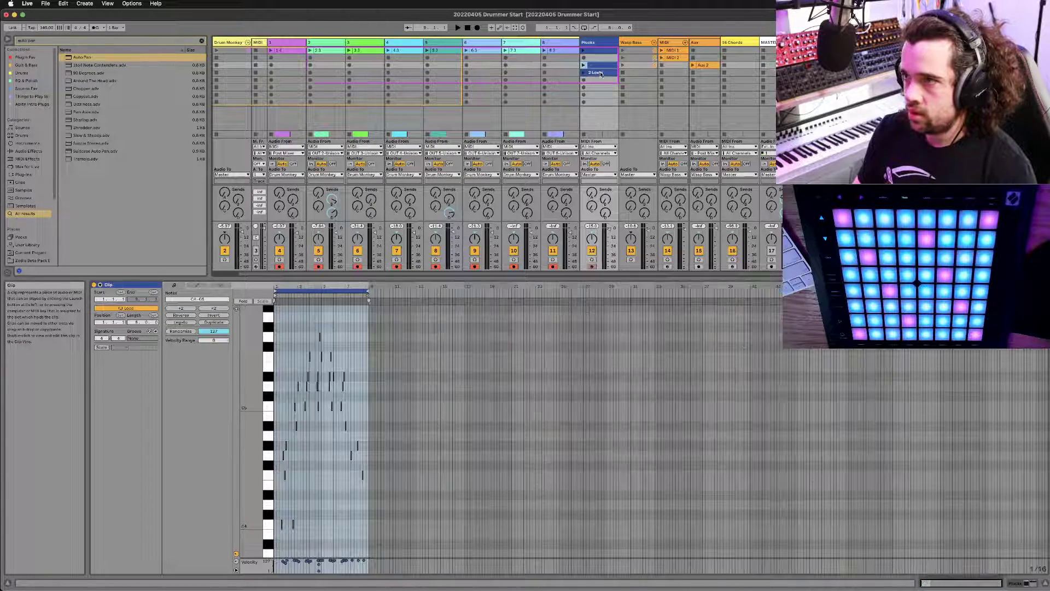
{"action": "key", "text": "Tab"}
{"action": "left_click_drag", "start_coordinate": [492, 184], "coordinate": [214, 203]}
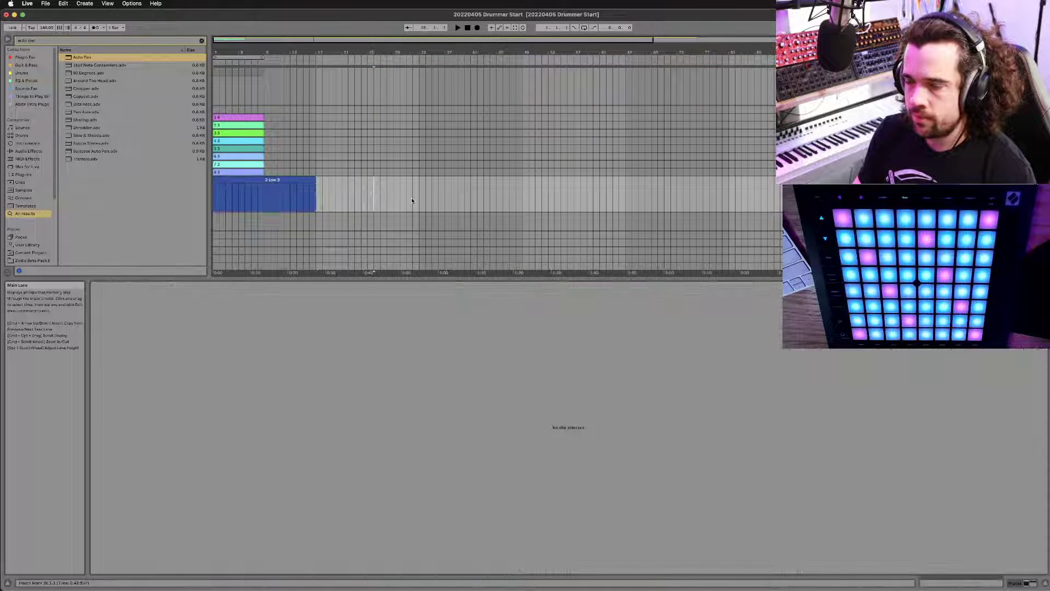
Step: Select the Aux 2 and Main Sub audio clips together and copy them to bar 1 of their tracks in the Arrangement
{"action": "key", "text": "Tab"}
{"action": "left_click", "coordinate": [699, 66]}
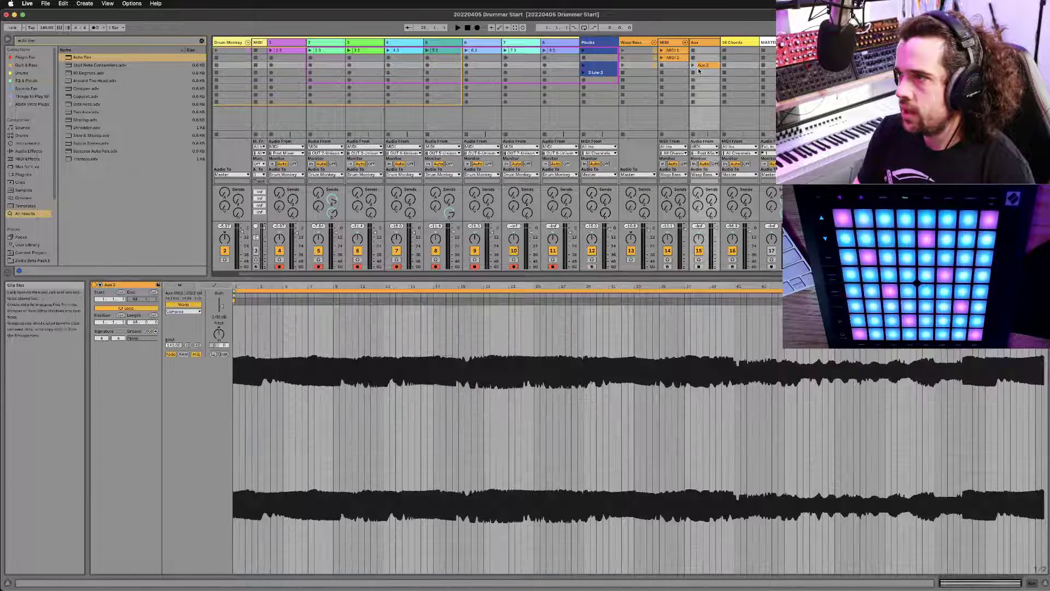
{"action": "scroll", "coordinate": [700, 70], "scroll_direction": "right", "scroll_amount": 3}
{"action": "left_click", "coordinate": [797, 66], "text": "super"}
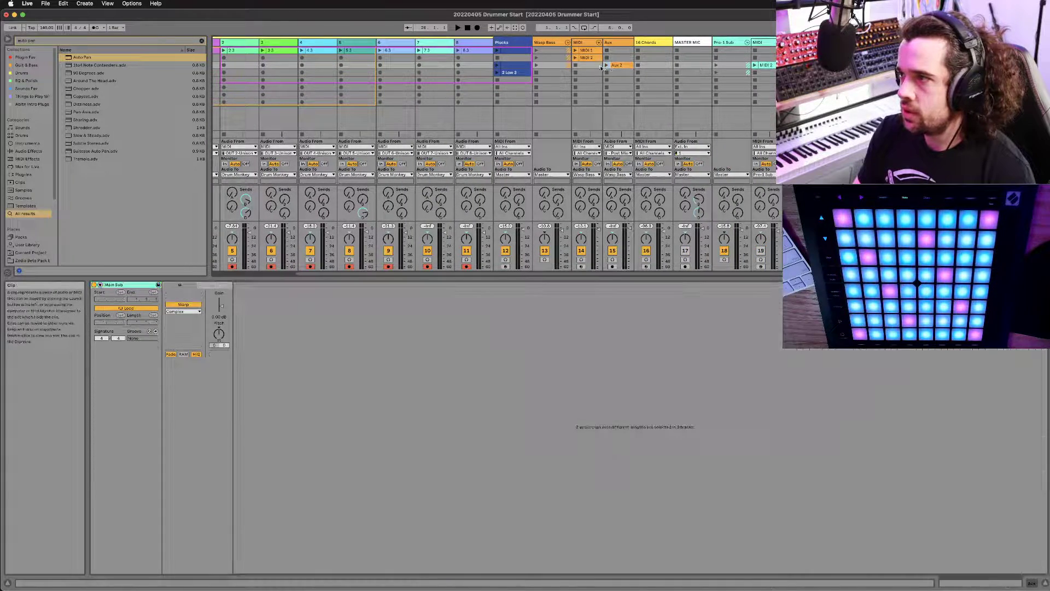
{"action": "key", "text": "Tab"}
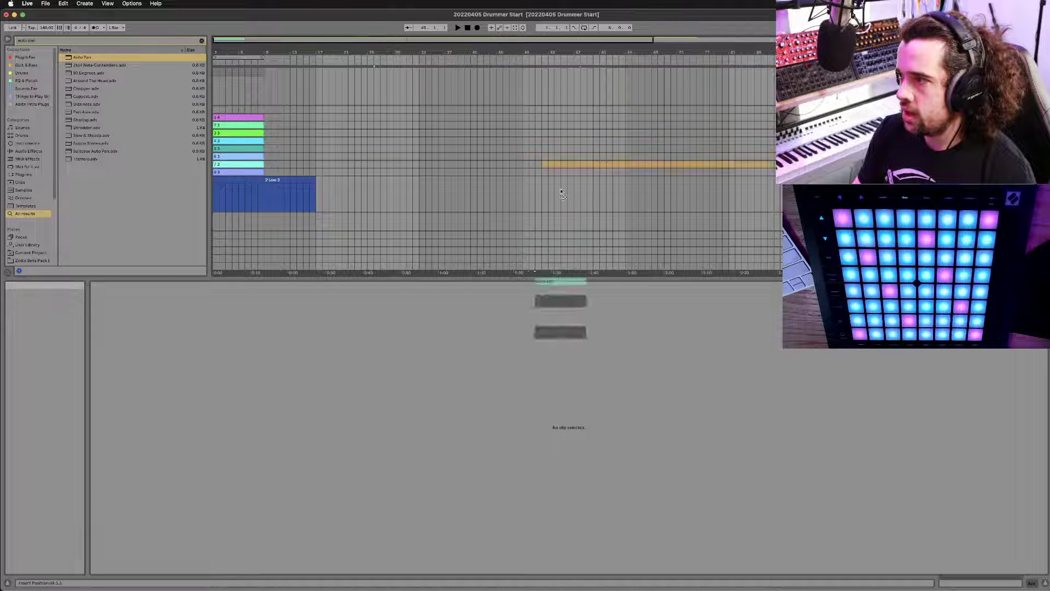
{"action": "left_click", "coordinate": [580, 232]}
{"action": "scroll", "coordinate": [580, 232], "scroll_direction": "down", "scroll_amount": 3}
{"action": "left_click_drag", "start_coordinate": [580, 232], "coordinate": [217, 200]}
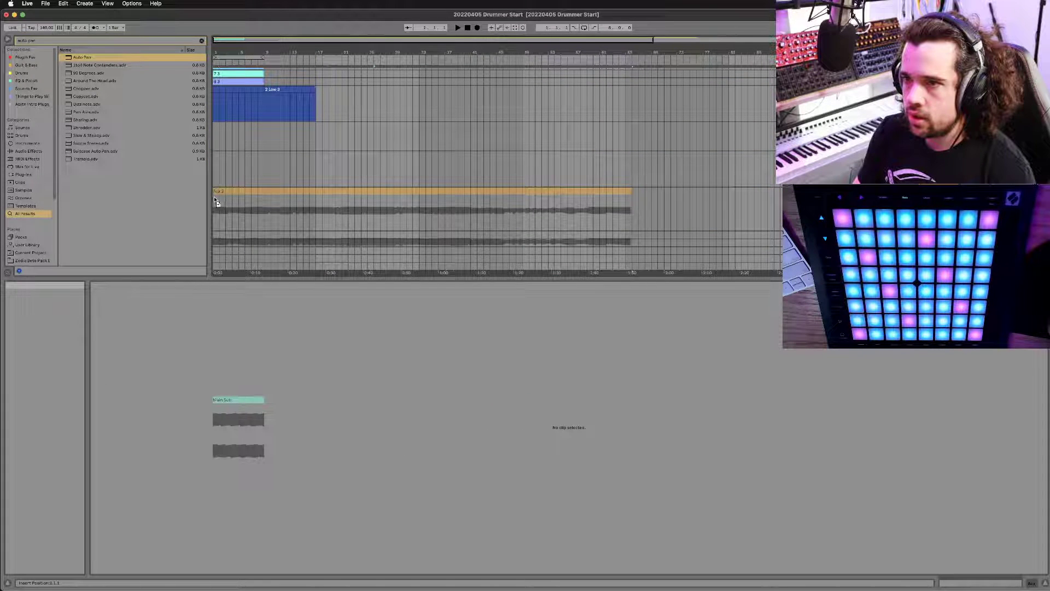
Step: Check the Aux 2 and Main Sub clips at bar 1 of the Arrangement and fold the empty track above Aux 2
{"action": "left_click", "coordinate": [219, 203]}
{"action": "scroll", "coordinate": [360, 158], "scroll_direction": "down", "scroll_amount": 5}
{"action": "left_click", "coordinate": [360, 158]}
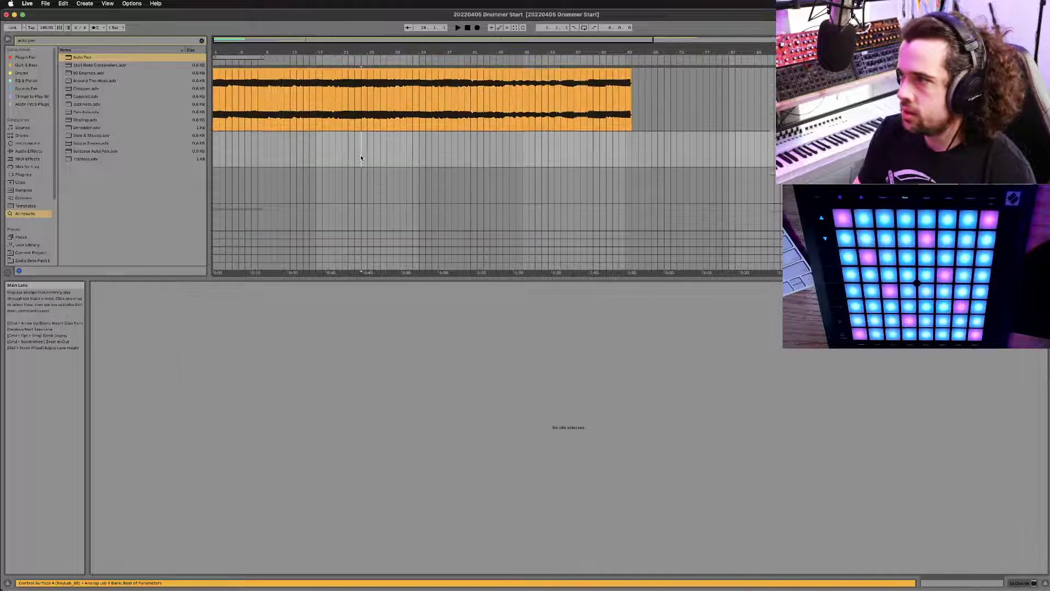
{"action": "scroll", "coordinate": [361, 158], "scroll_direction": "up", "scroll_amount": 4}
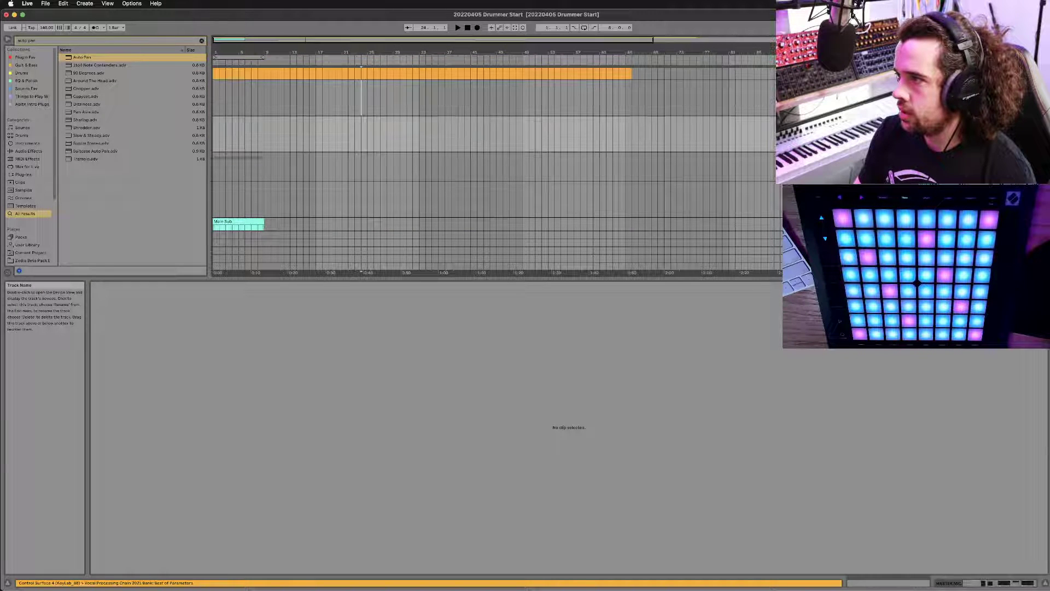
{"action": "scroll", "coordinate": [495, 164], "scroll_direction": "down", "scroll_amount": 4}
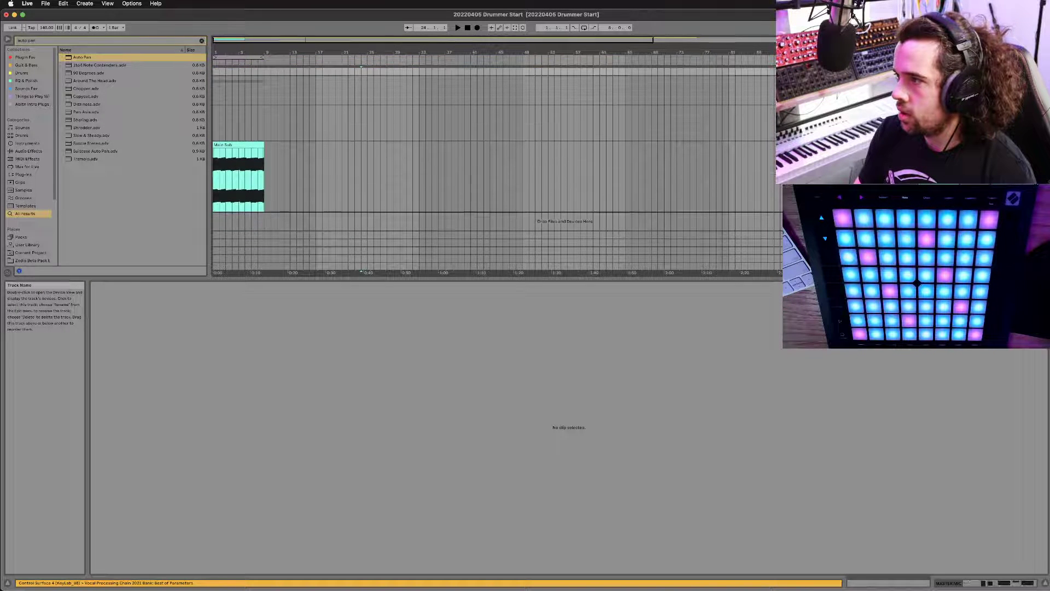
{"action": "scroll", "coordinate": [495, 164], "scroll_direction": "up", "scroll_amount": 1}
{"action": "scroll", "coordinate": [495, 164], "scroll_direction": "down", "scroll_amount": 2}
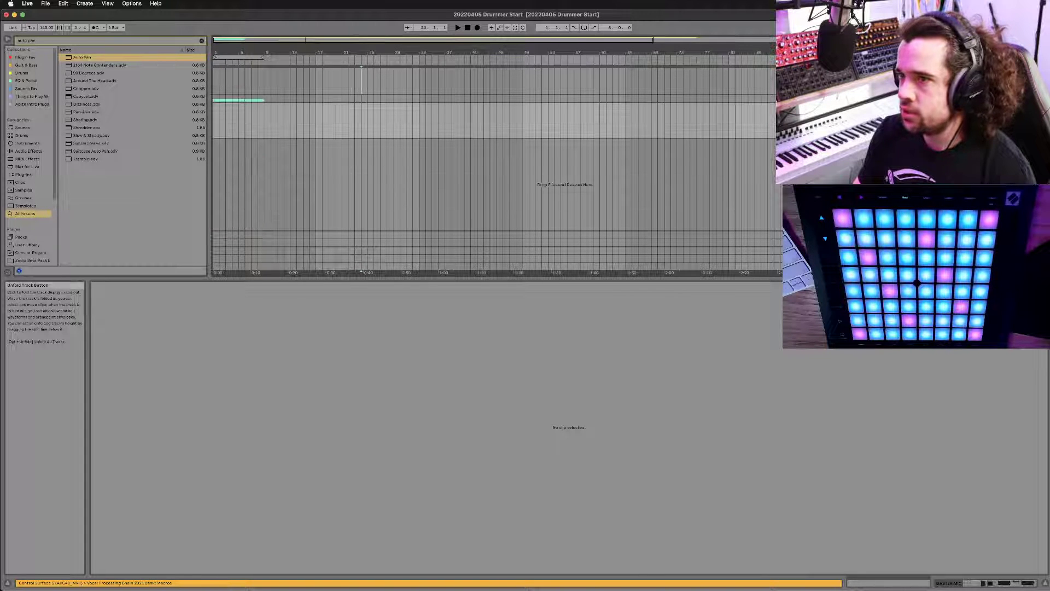
{"action": "scroll", "coordinate": [495, 164], "scroll_direction": "up", "scroll_amount": 4}
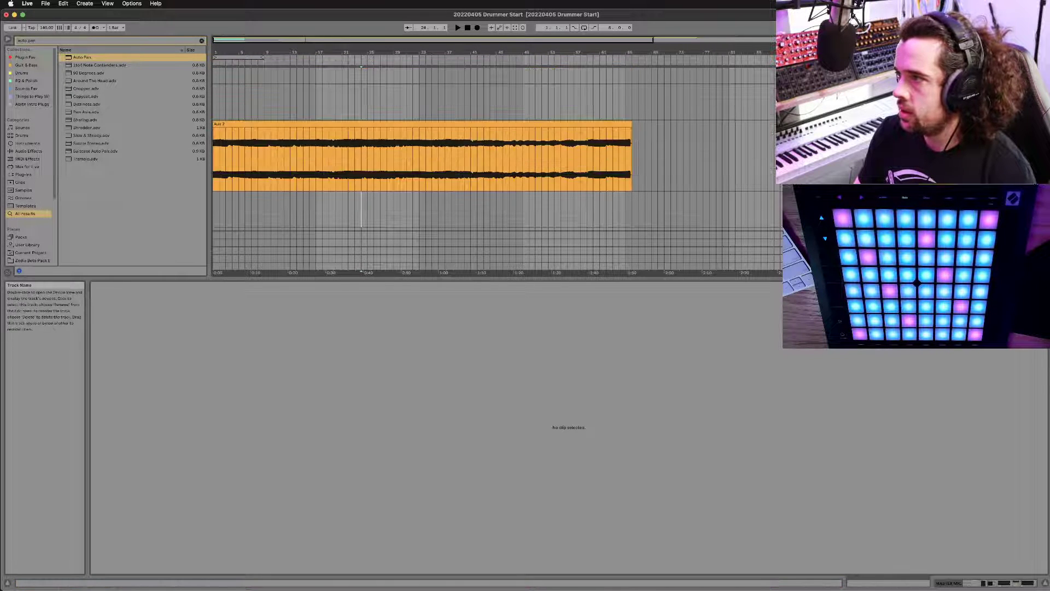
{"action": "scroll", "coordinate": [495, 164], "scroll_direction": "up", "scroll_amount": 1}
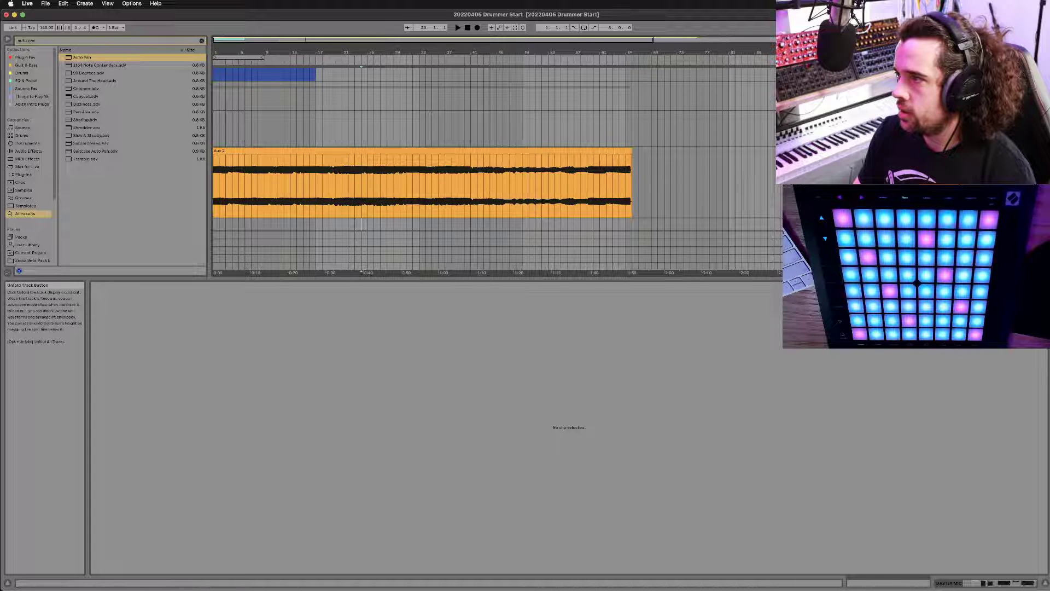
{"action": "left_click", "coordinate": [788, 151]}
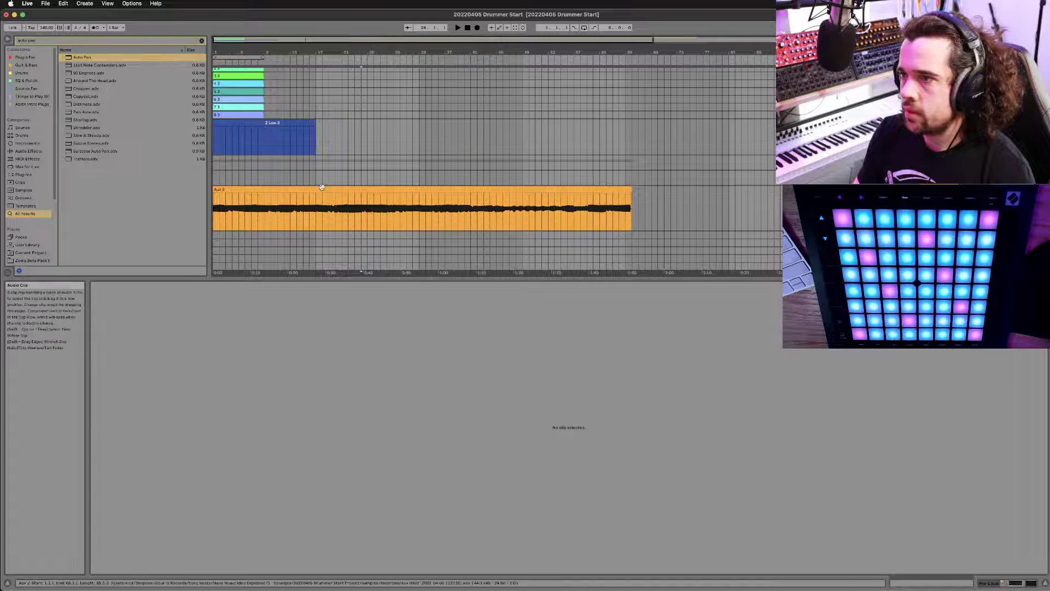
Step: Move the Main Sub clip from bar 1 to bar 17 on its track
{"action": "scroll", "coordinate": [734, 172], "scroll_direction": "down", "scroll_amount": 3}
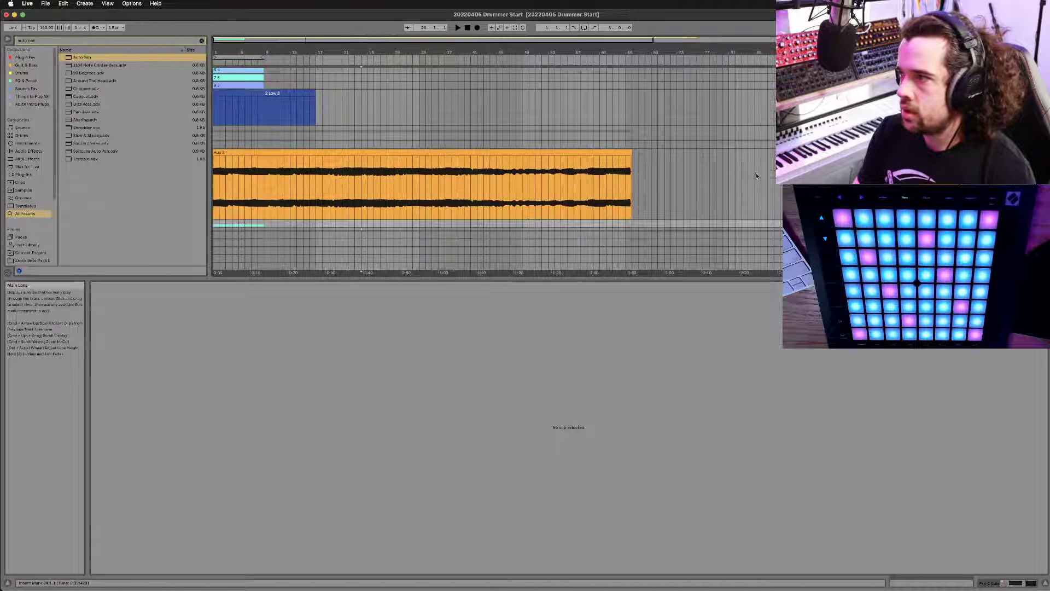
{"action": "scroll", "coordinate": [744, 170], "scroll_direction": "down", "scroll_amount": 2}
{"action": "scroll", "coordinate": [729, 149], "scroll_direction": "up", "scroll_amount": 1}
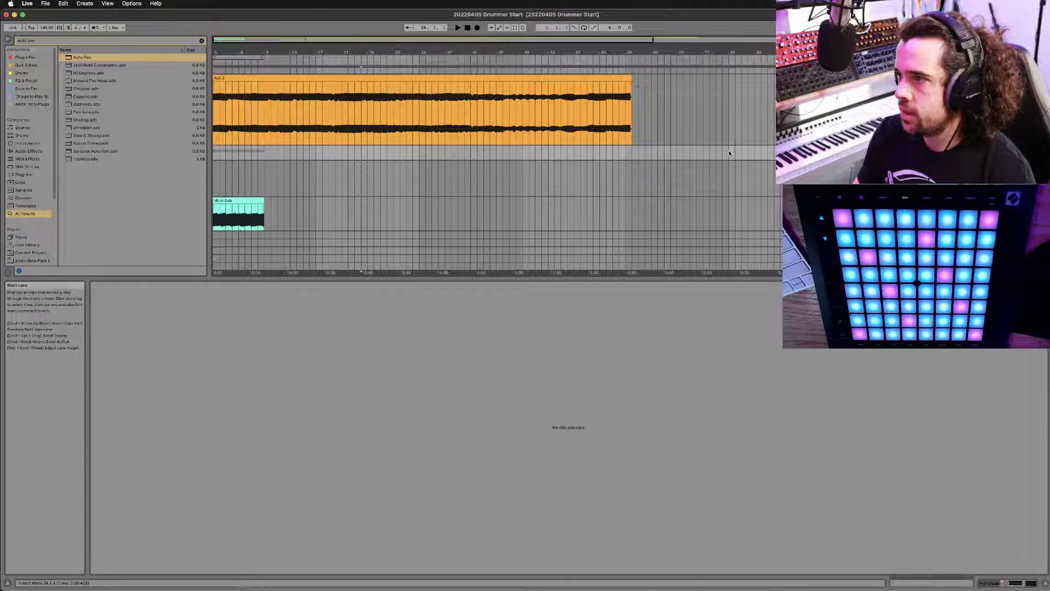
{"action": "scroll", "coordinate": [691, 188], "scroll_direction": "up", "scroll_amount": 2}
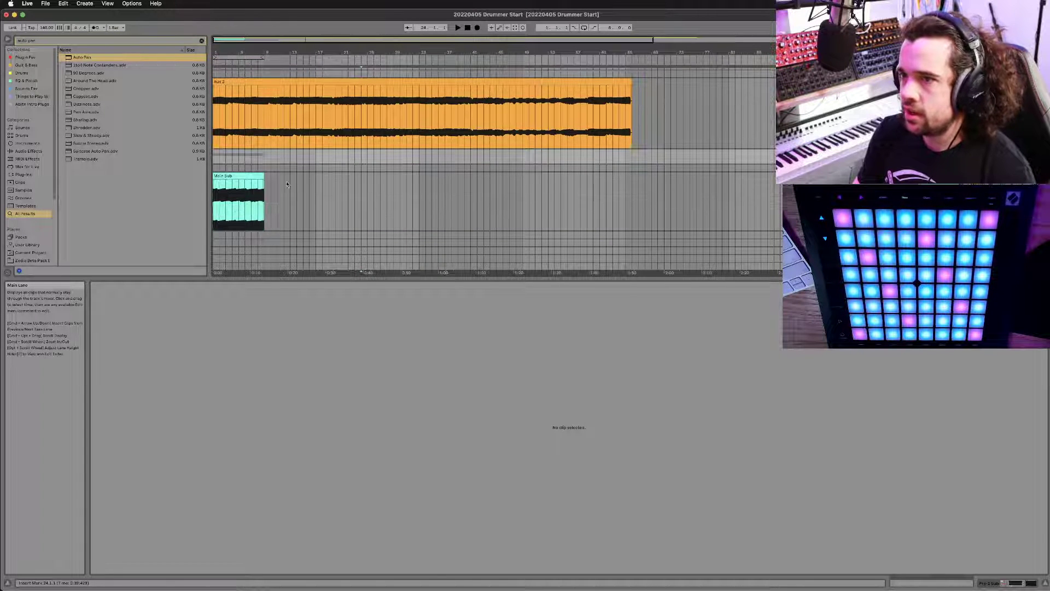
{"action": "left_click_drag", "start_coordinate": [245, 174], "coordinate": [349, 180]}
{"action": "scroll", "coordinate": [350, 180], "scroll_direction": "up", "scroll_amount": 2}
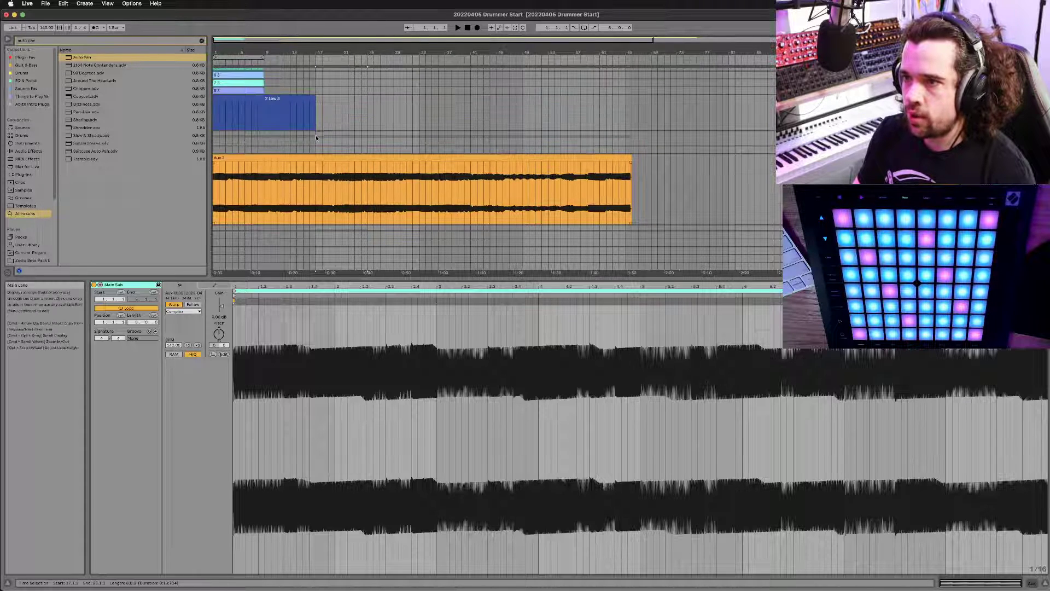
Step: Play the Arrangement from the start and look over the drum, Plucks and Aux 2 clips
{"action": "left_click", "coordinate": [287, 196]}
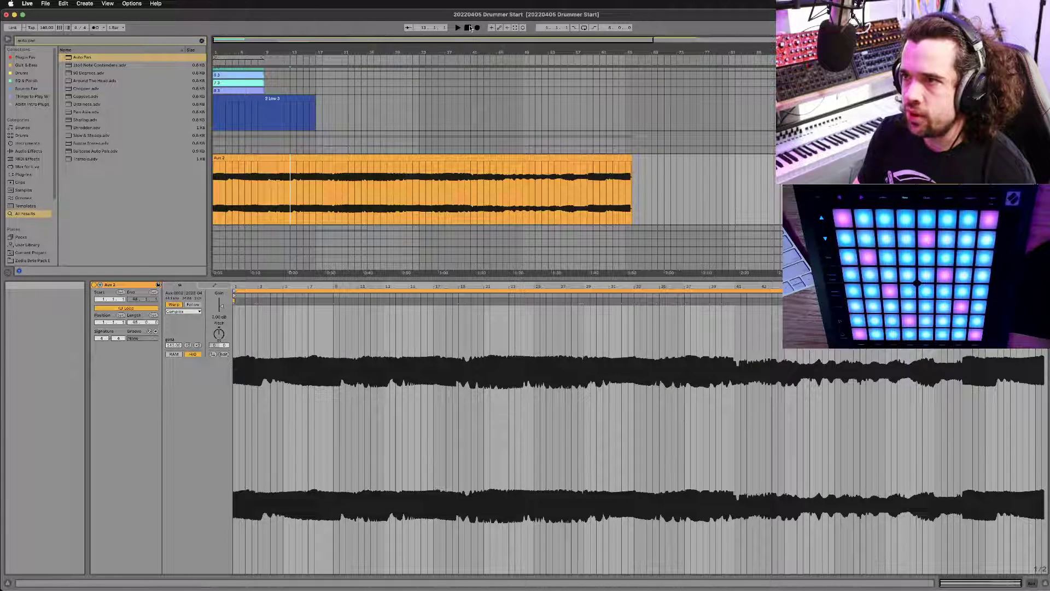
{"action": "scroll", "coordinate": [405, 109], "scroll_direction": "down", "scroll_amount": 2}
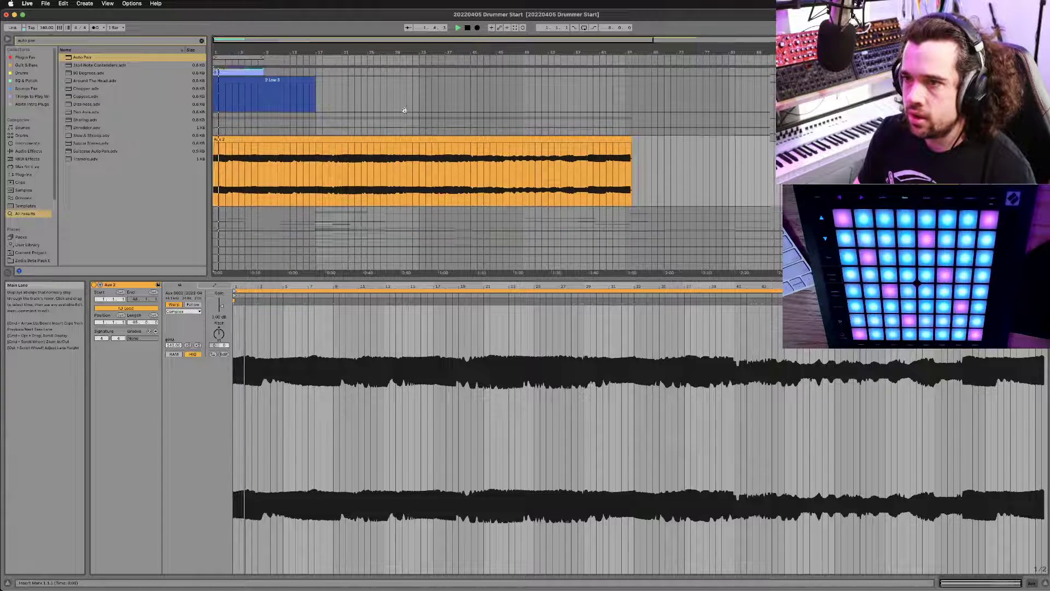
{"action": "scroll", "coordinate": [405, 110], "scroll_direction": "up", "scroll_amount": 5}
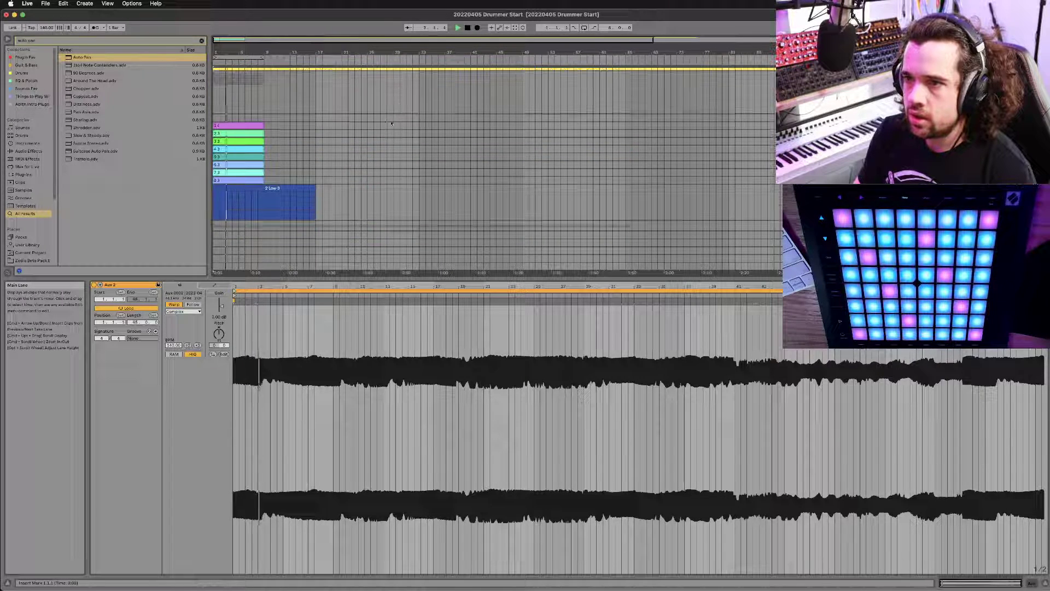
{"action": "scroll", "coordinate": [399, 116], "scroll_direction": "down", "scroll_amount": 2}
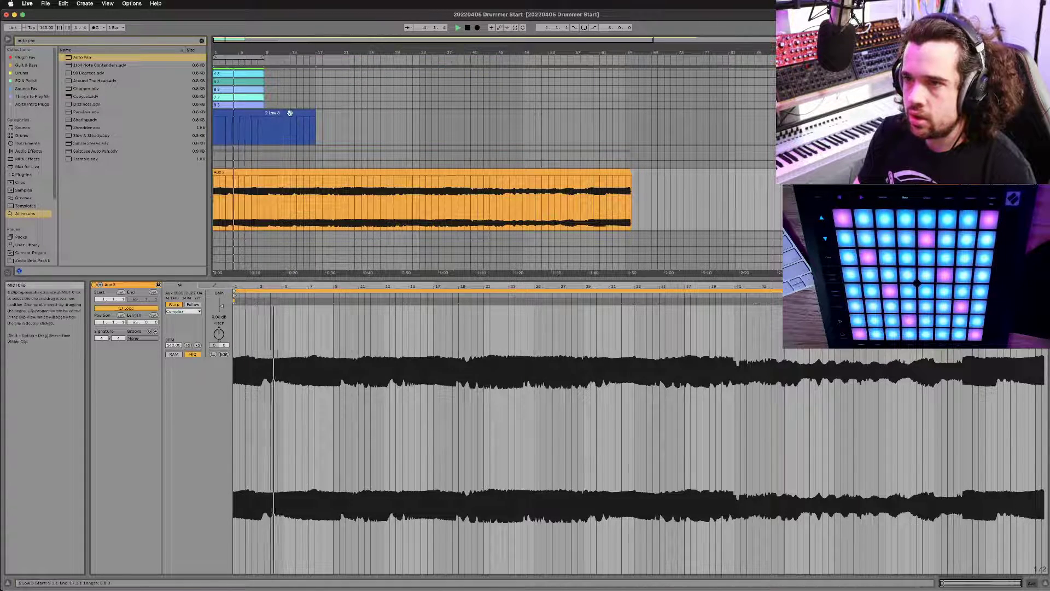
Step: Select both Plucks clips and move them together so the pair starts at bar 9
{"action": "left_click", "coordinate": [258, 113]}
{"action": "left_click", "coordinate": [254, 113], "text": "shift"}
{"action": "left_click_drag", "start_coordinate": [255, 113], "coordinate": [300, 113]}
{"action": "scroll", "coordinate": [299, 113], "scroll_direction": "up", "scroll_amount": 3}
{"action": "scroll", "coordinate": [339, 99], "scroll_direction": "down", "scroll_amount": 5}
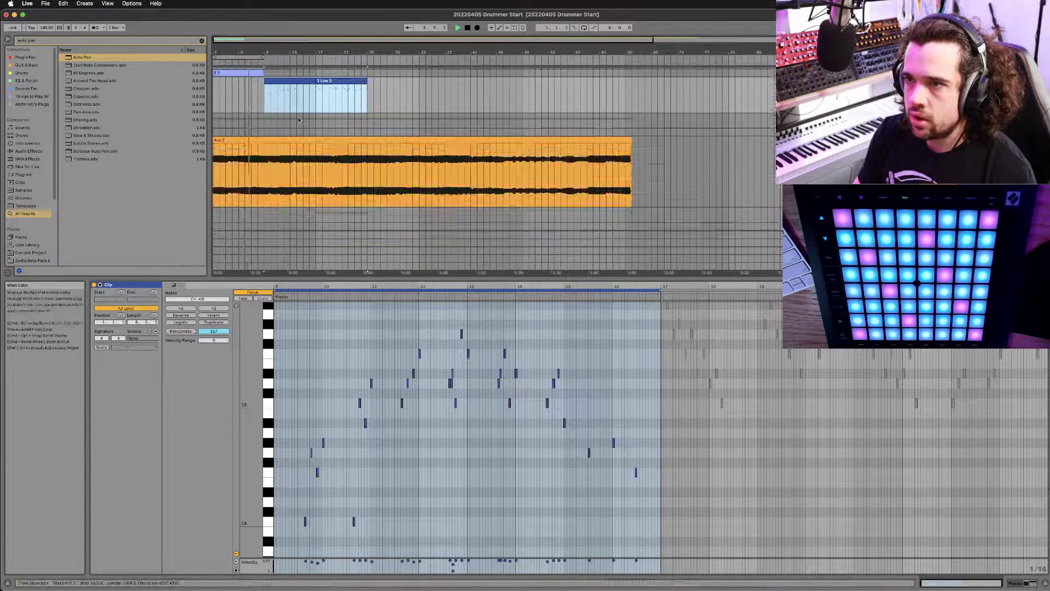
Step: Move the 2 Low 3 Plucks clip to bar 25 and duplicate it once, then duplicate the bar 9 clip to bar 17
{"action": "left_click", "coordinate": [347, 82]}
{"action": "left_click_drag", "start_coordinate": [347, 82], "coordinate": [398, 82]}
{"action": "key", "text": "ctrl+d"}
{"action": "left_click", "coordinate": [278, 91]}
{"action": "key", "text": "ctrl+d"}
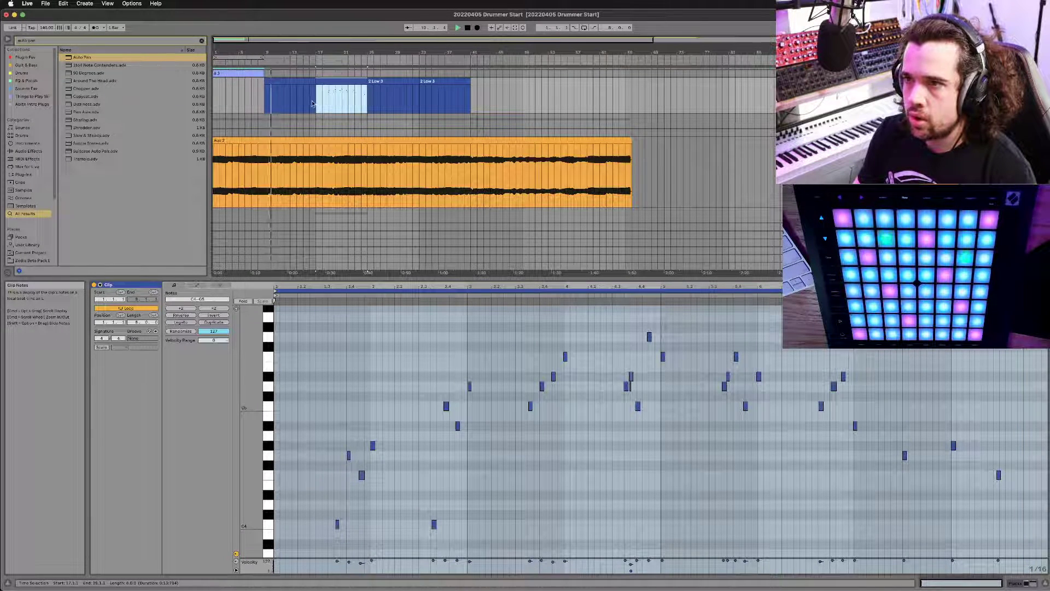
Step: Move the Main Sub clip to bar 25 and duplicate it once to fill up to bar 41
{"action": "scroll", "coordinate": [311, 105], "scroll_direction": "down", "scroll_amount": 2}
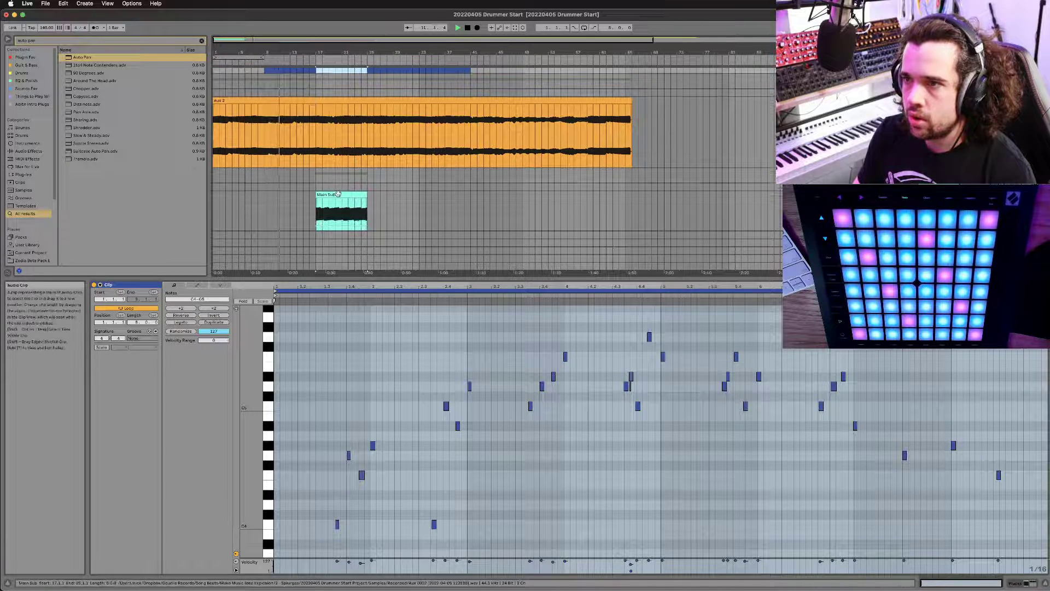
{"action": "left_click", "coordinate": [380, 199]}
{"action": "left_click_drag", "start_coordinate": [380, 198], "coordinate": [431, 198]}
{"action": "key", "text": "ctrl+d"}
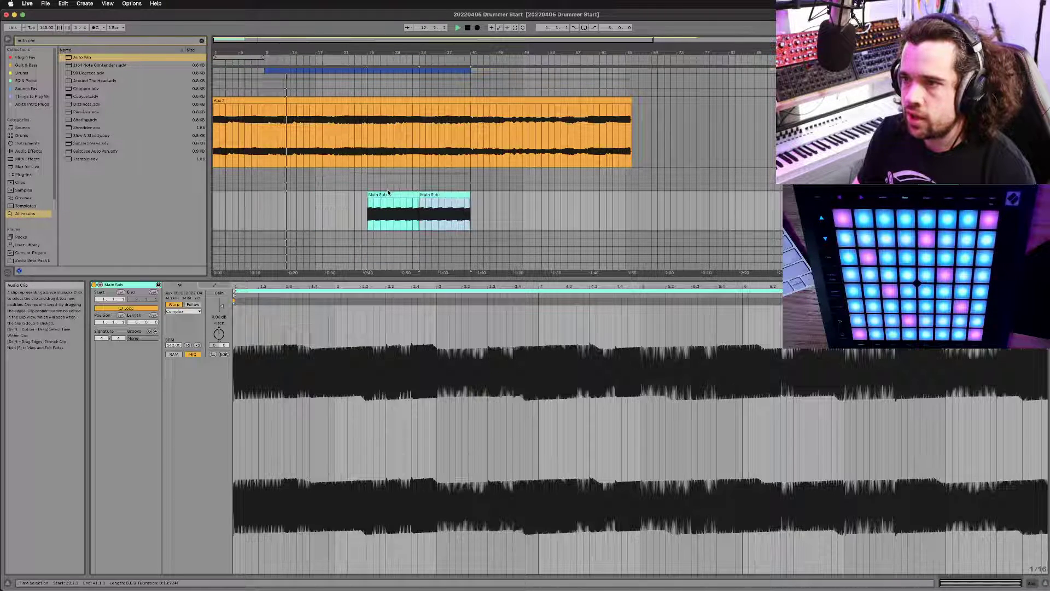
Step: Unfold the Unison Drum Monkey track, show its device chain and toggle the plug-in's activation
{"action": "scroll", "coordinate": [388, 192], "scroll_direction": "up", "scroll_amount": 2}
{"action": "scroll", "coordinate": [387, 192], "scroll_direction": "up", "scroll_amount": 4}
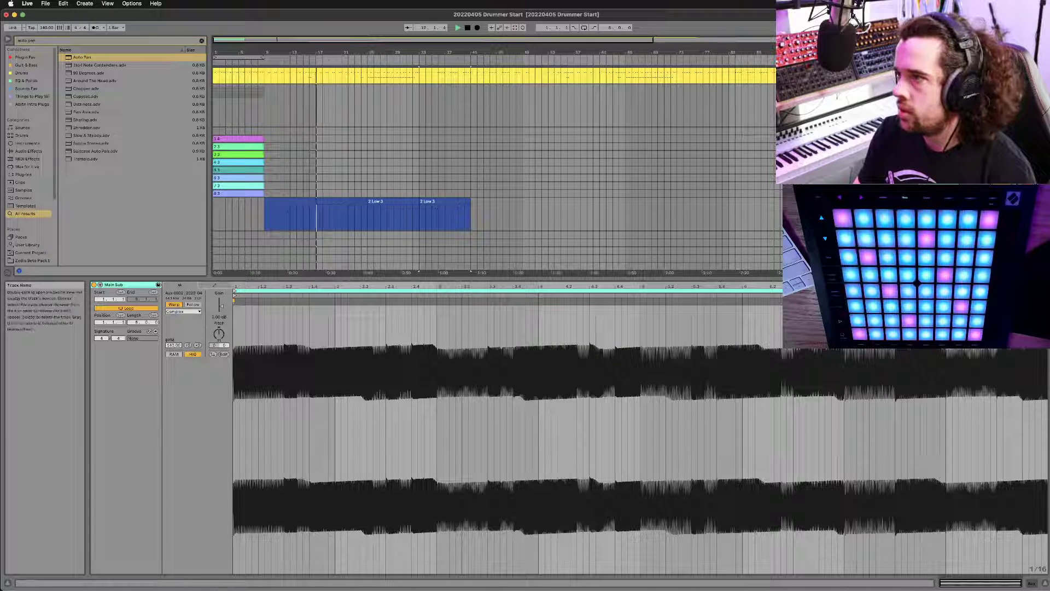
{"action": "left_click", "coordinate": [815, 131]}
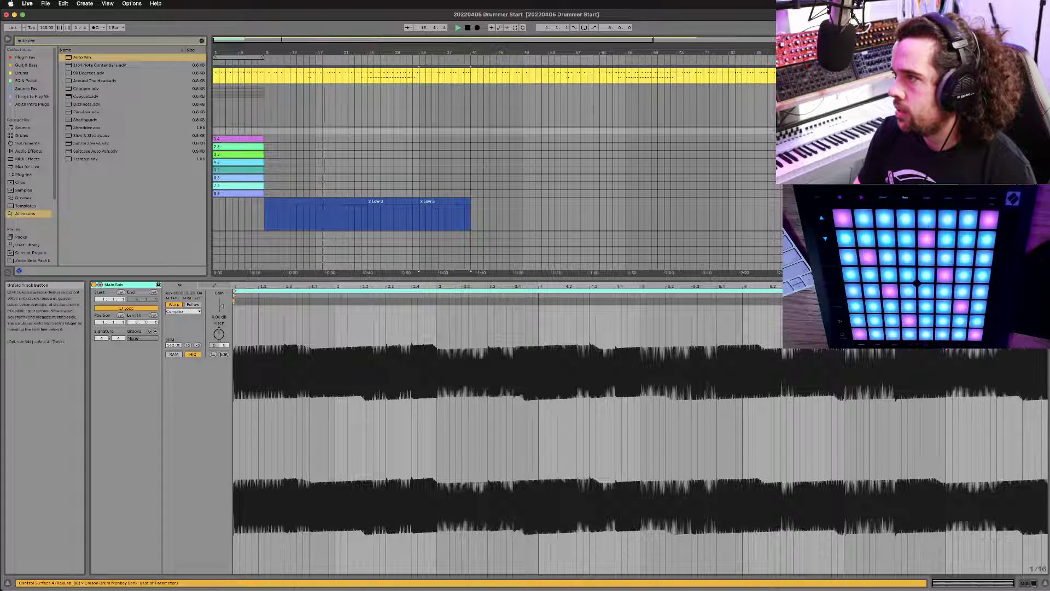
{"action": "left_click", "coordinate": [788, 131]}
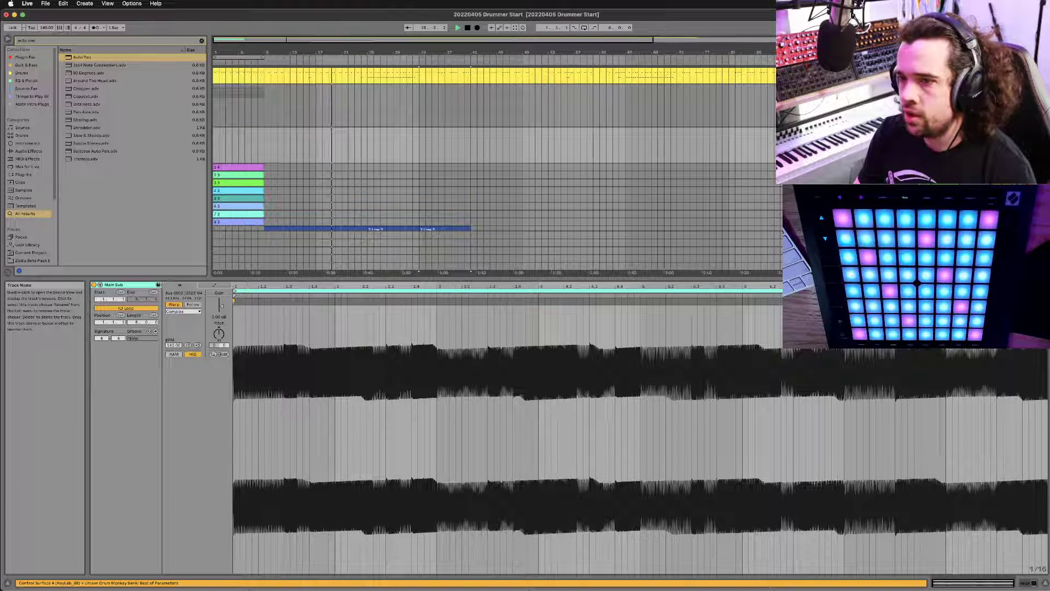
{"action": "key", "text": "shift+Tab"}
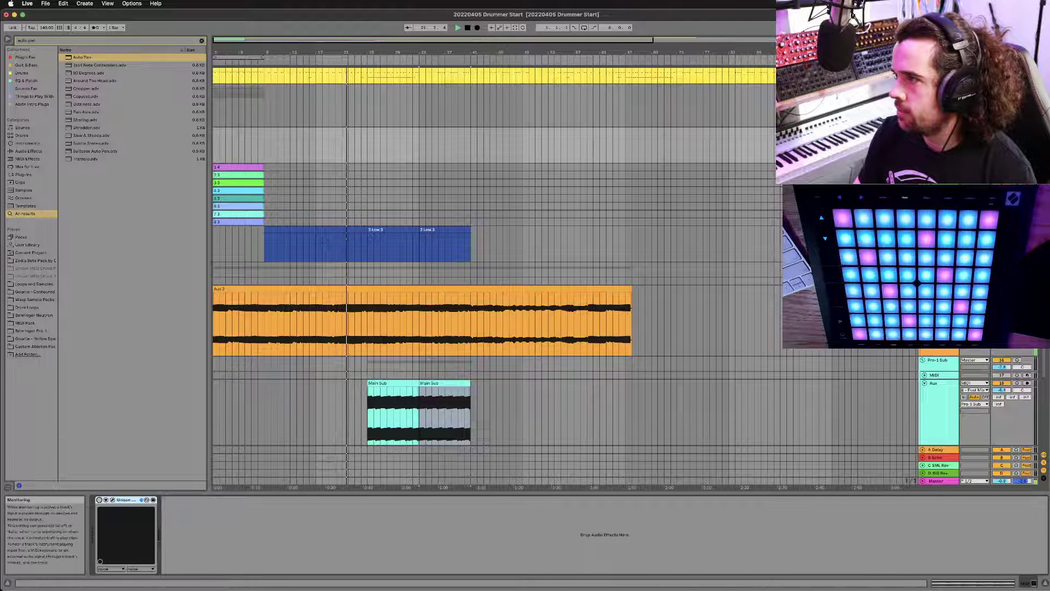
{"action": "left_click", "coordinate": [99, 501]}
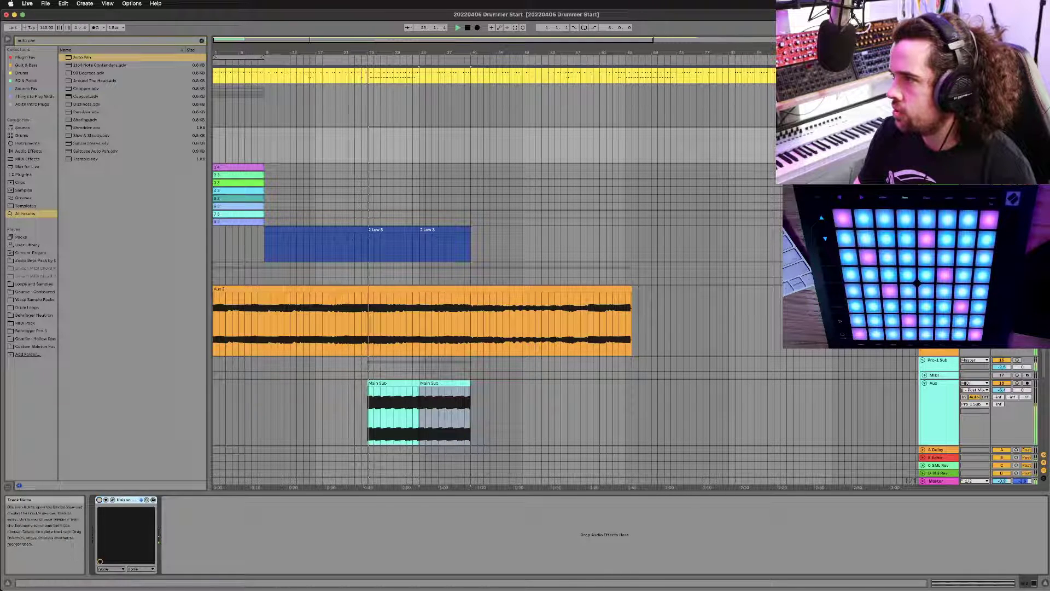
Step: Duplicate the bar 1 clips of drum tracks 1 to 8 four times, up to bar 41, and restart playback from bar 1
{"action": "left_click", "coordinate": [936, 167]}
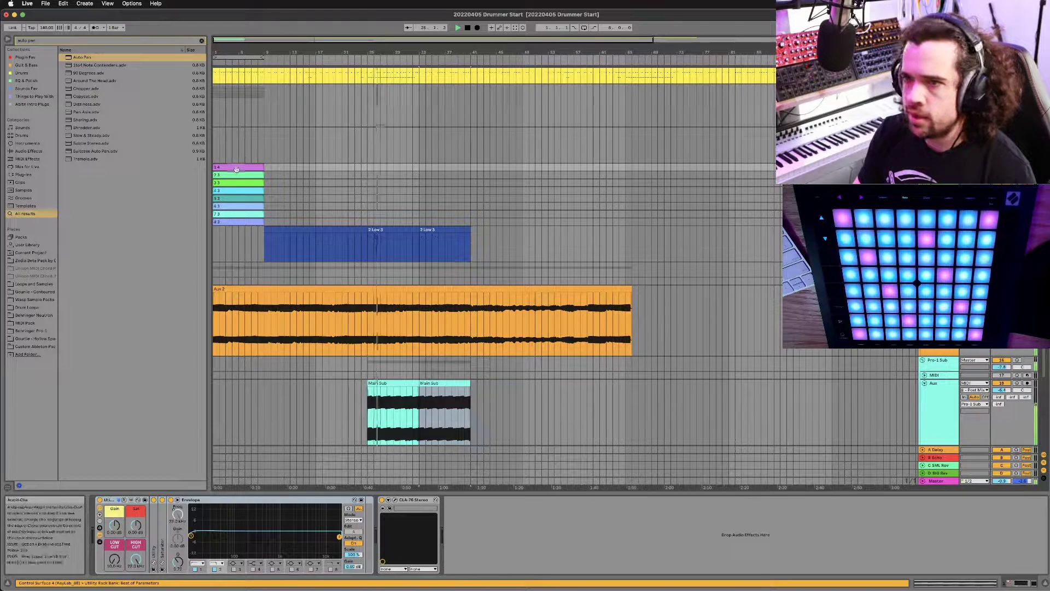
{"action": "key", "text": "super+d"}
{"action": "key", "text": "super+d"}
{"action": "key", "text": "super+d"}
{"action": "key", "text": "super+d"}
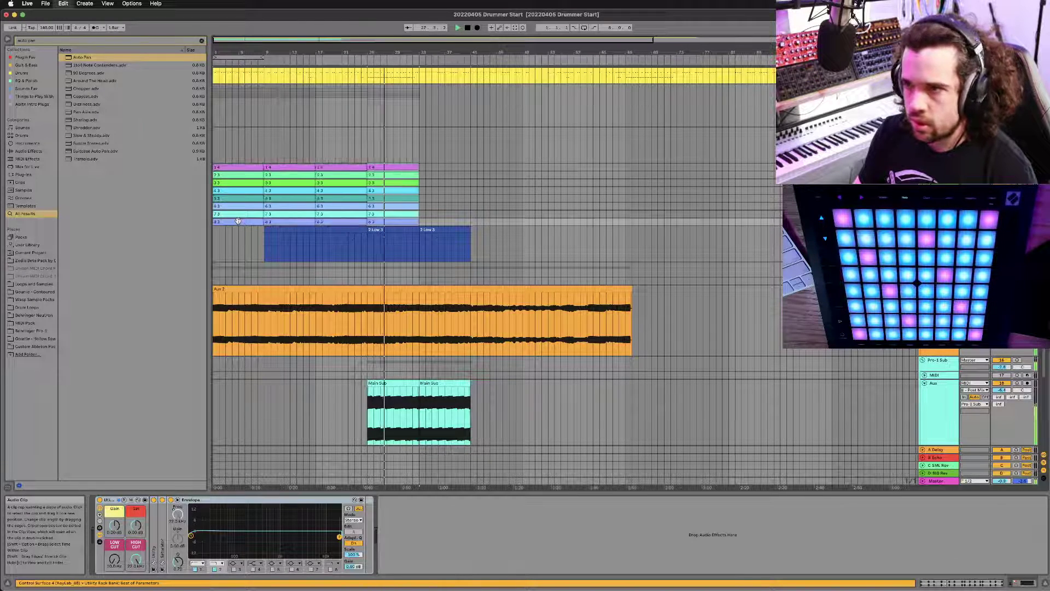
{"action": "double_click", "coordinate": [470, 27]}
{"action": "key", "text": "space"}
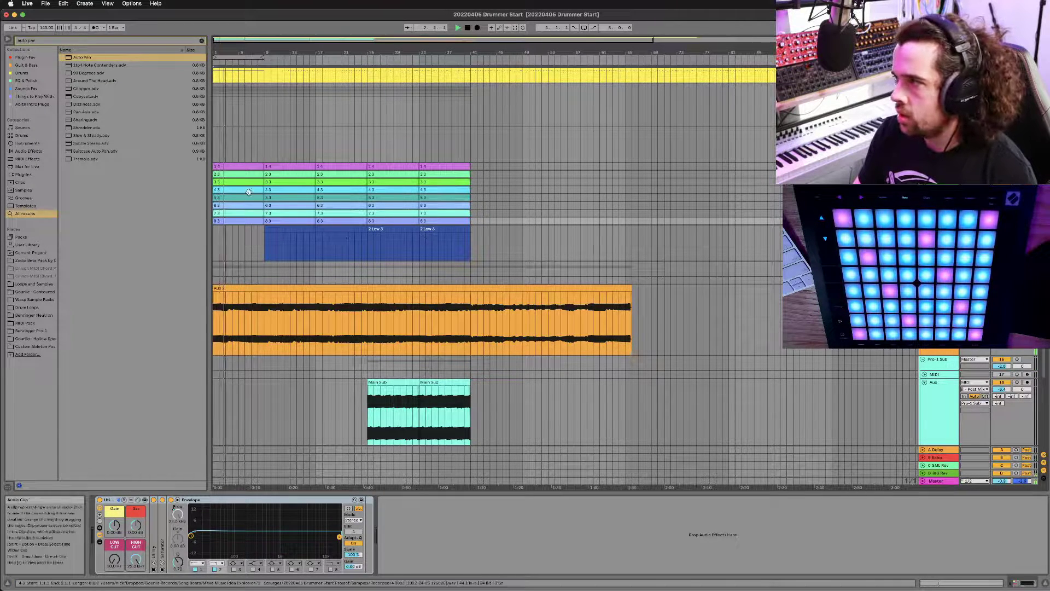
Step: Delete the clips of drum tracks 2, 3, 4 and 7 from the first eight bars of the Arrangement
{"action": "left_click", "coordinate": [244, 177]}
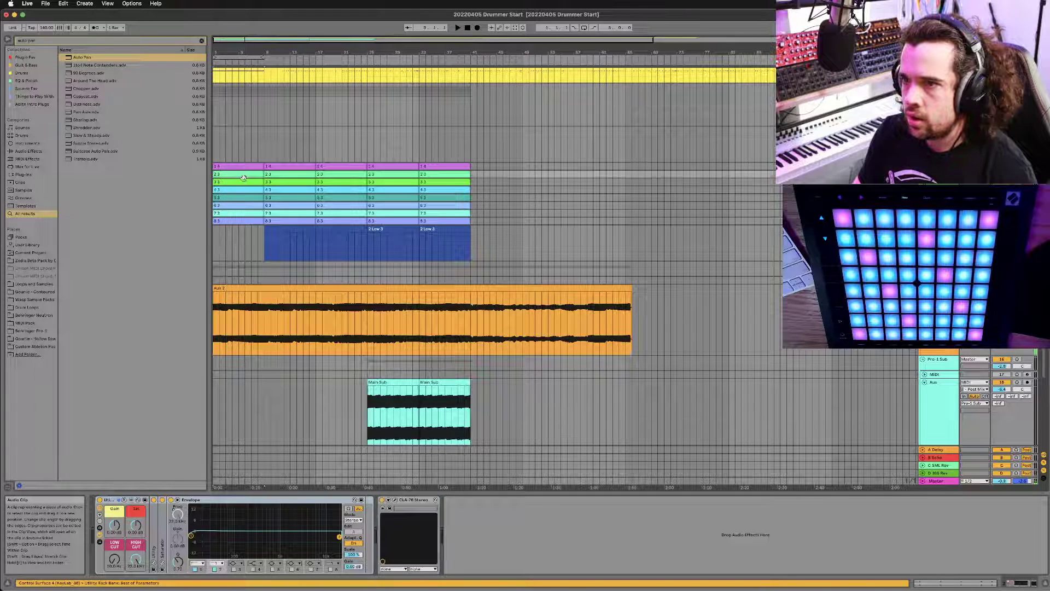
{"action": "left_click", "coordinate": [237, 190], "text": "shift"}
{"action": "key", "text": "Delete"}
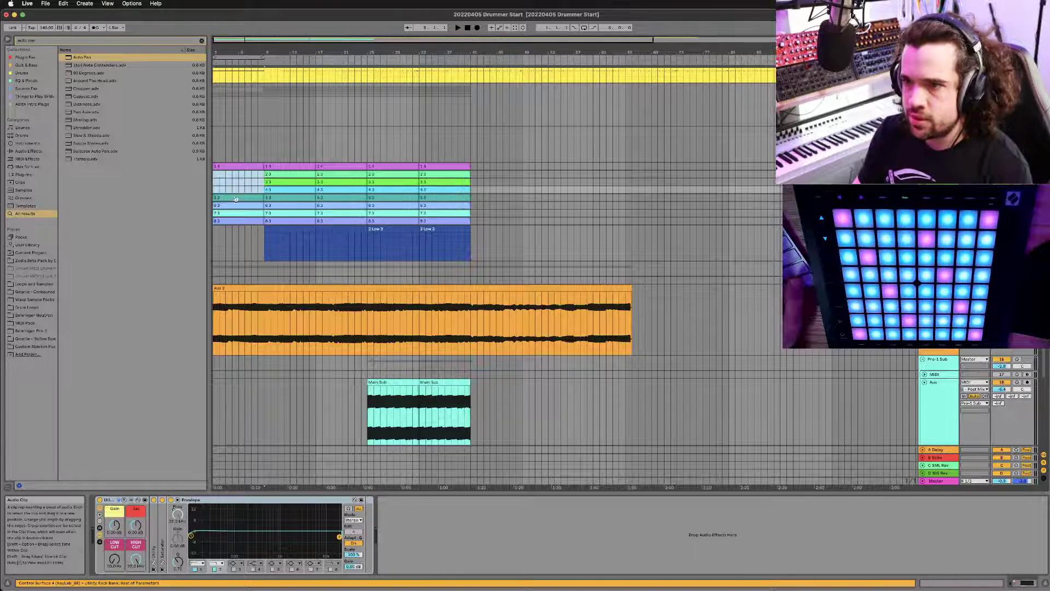
{"action": "left_click", "coordinate": [231, 212]}
{"action": "key", "text": "Delete"}
Step: Play the Arrangement from bar 1 and review how the thinned drum intro leads into the Plucks and Main Sub clips
{"action": "key", "text": "space"}
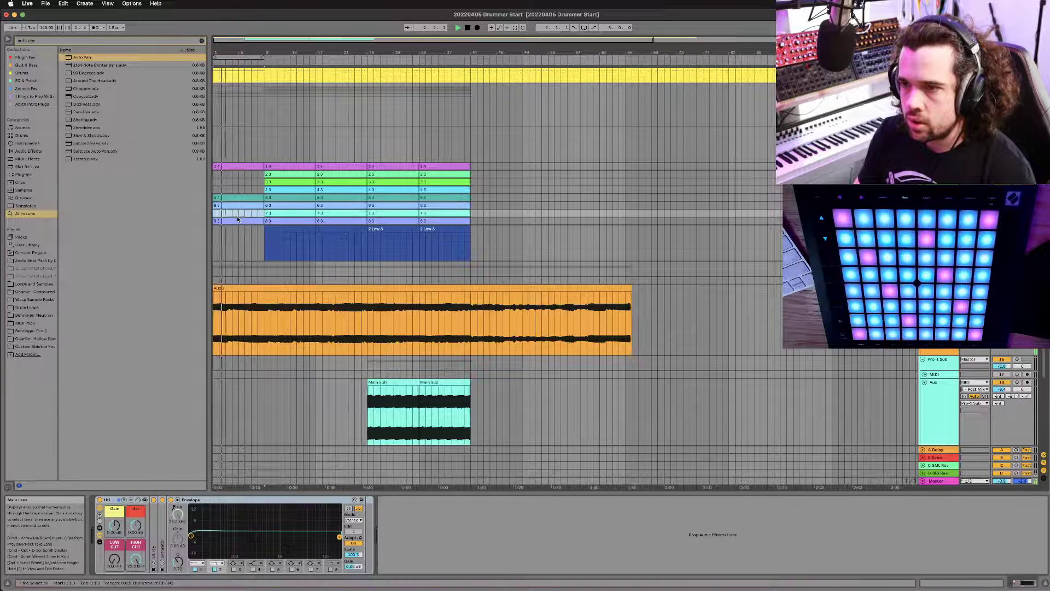
{"action": "scroll", "coordinate": [241, 219], "scroll_direction": "down", "scroll_amount": 3}
{"action": "scroll", "coordinate": [243, 220], "scroll_direction": "down", "scroll_amount": 1}
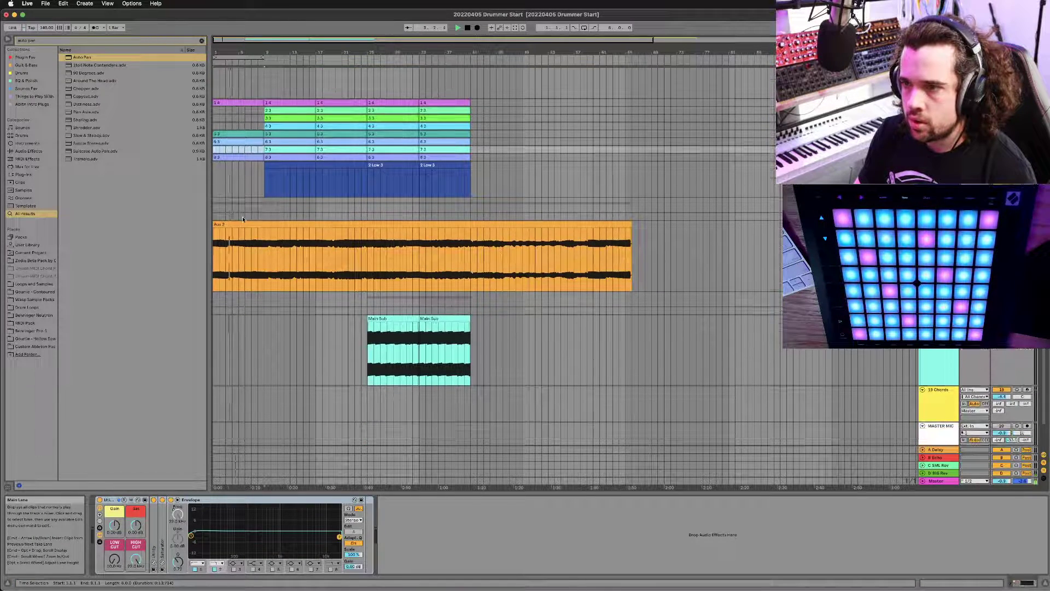
{"action": "scroll", "coordinate": [333, 216], "scroll_direction": "down", "scroll_amount": 2}
{"action": "scroll", "coordinate": [333, 215], "scroll_direction": "up", "scroll_amount": 4}
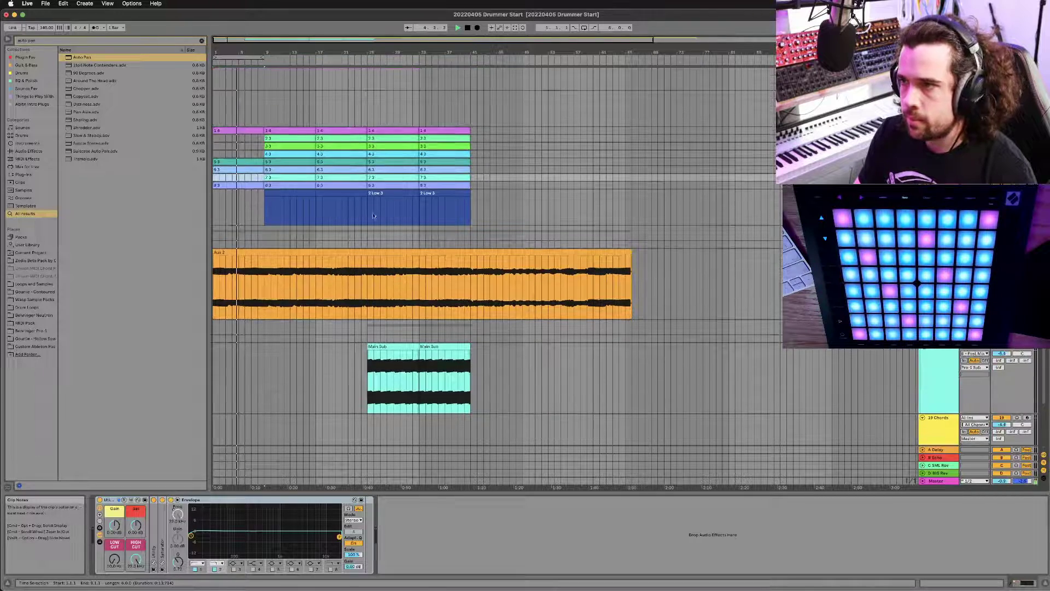
{"action": "scroll", "coordinate": [457, 203], "scroll_direction": "up", "scroll_amount": 3}
{"action": "scroll", "coordinate": [457, 203], "scroll_direction": "down", "scroll_amount": 1}
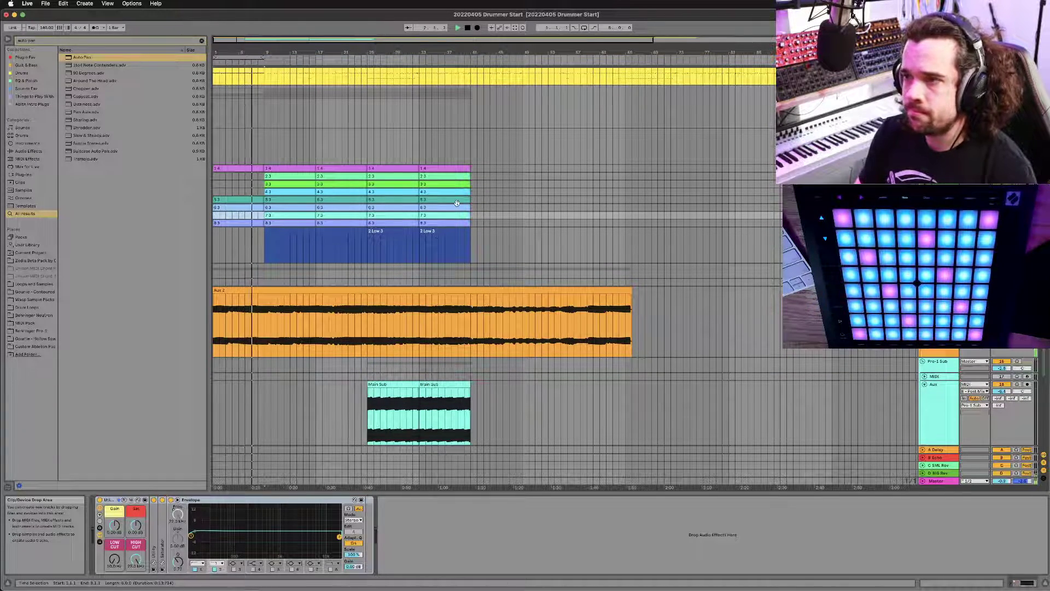
{"action": "scroll", "coordinate": [458, 204], "scroll_direction": "up", "scroll_amount": 1}
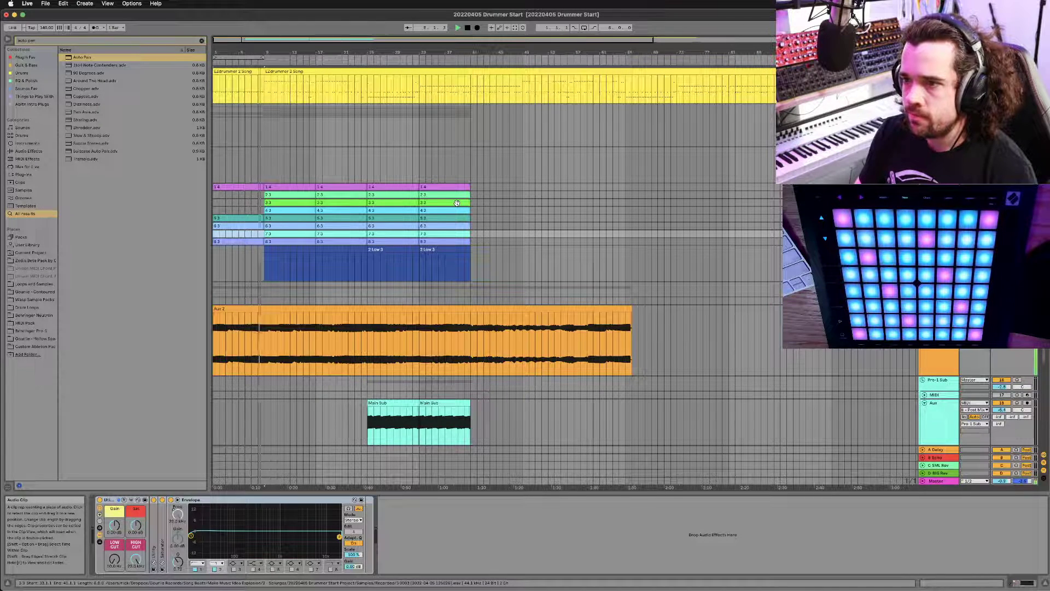
{"action": "scroll", "coordinate": [457, 203], "scroll_direction": "down", "scroll_amount": 4}
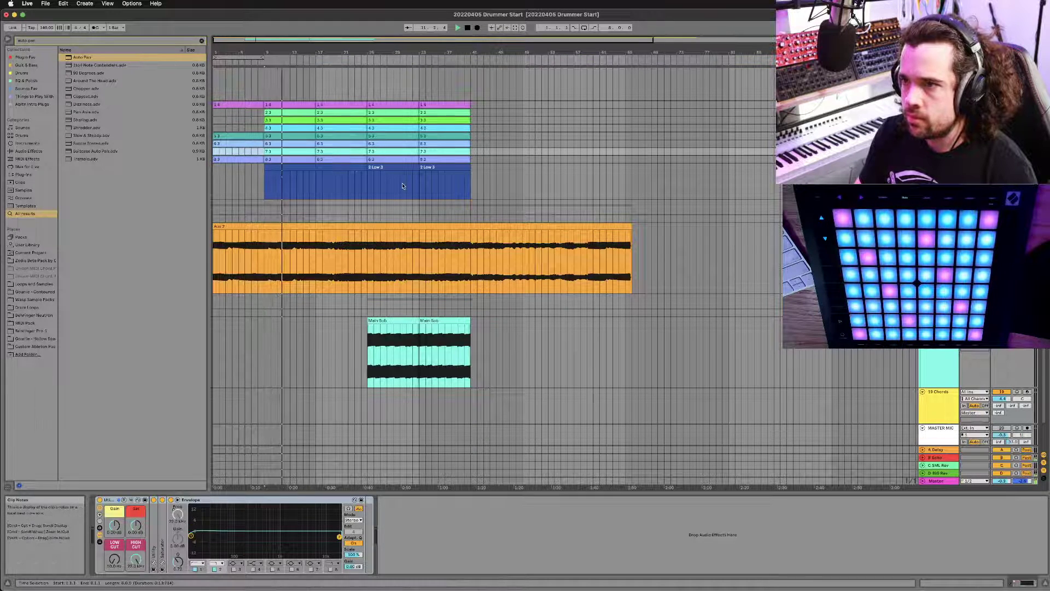
Step: Split the long orange Aux audio clip at bar 25 and move its second part along to bar 49
{"action": "scroll", "coordinate": [372, 175], "scroll_direction": "up", "scroll_amount": 3}
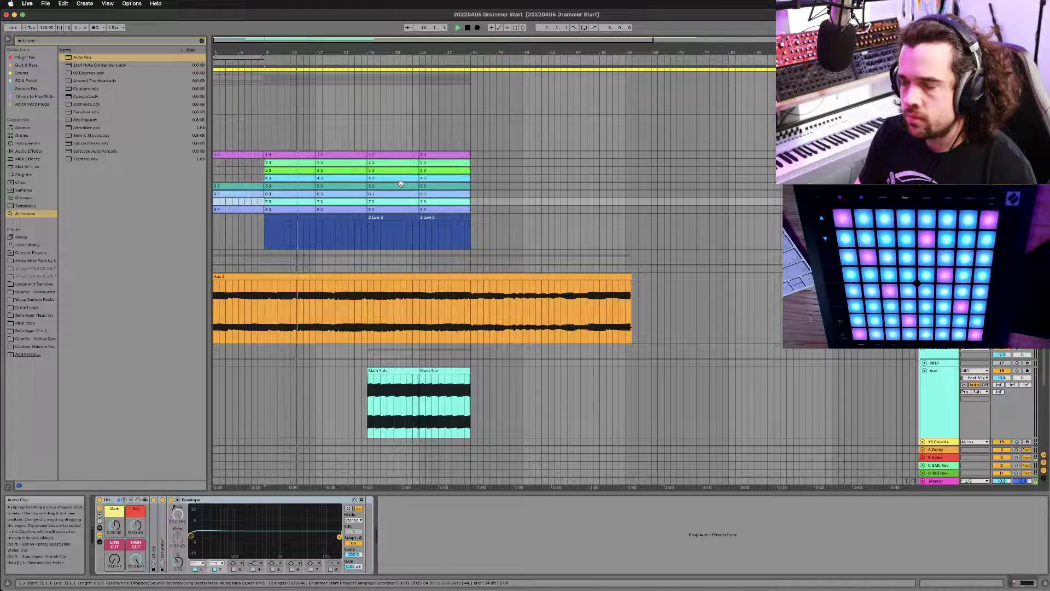
{"action": "scroll", "coordinate": [401, 183], "scroll_direction": "down", "scroll_amount": 1}
{"action": "scroll", "coordinate": [400, 183], "scroll_direction": "down", "scroll_amount": 4}
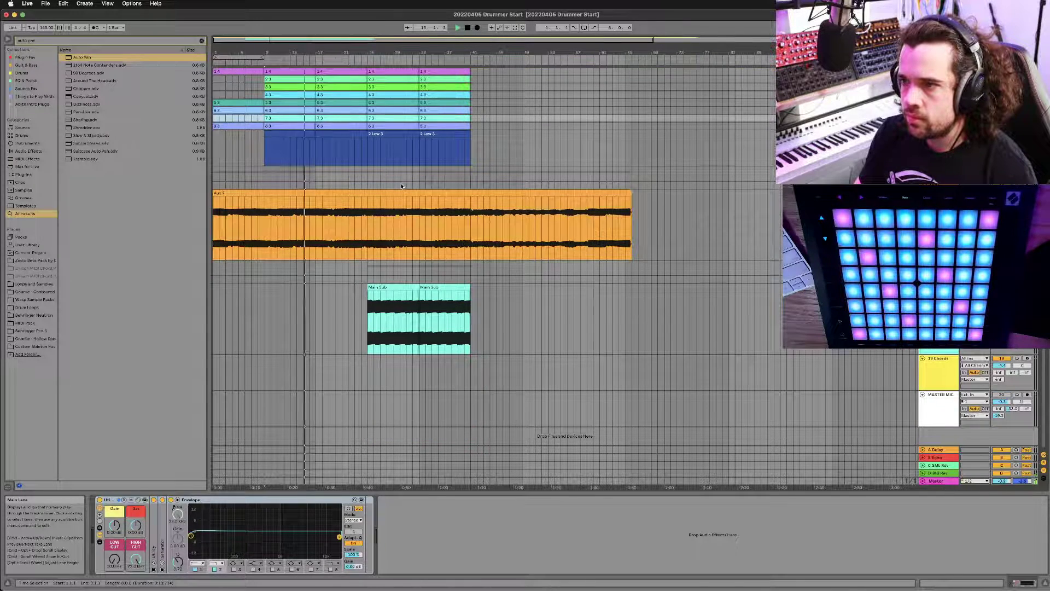
{"action": "scroll", "coordinate": [400, 186], "scroll_direction": "up", "scroll_amount": 3}
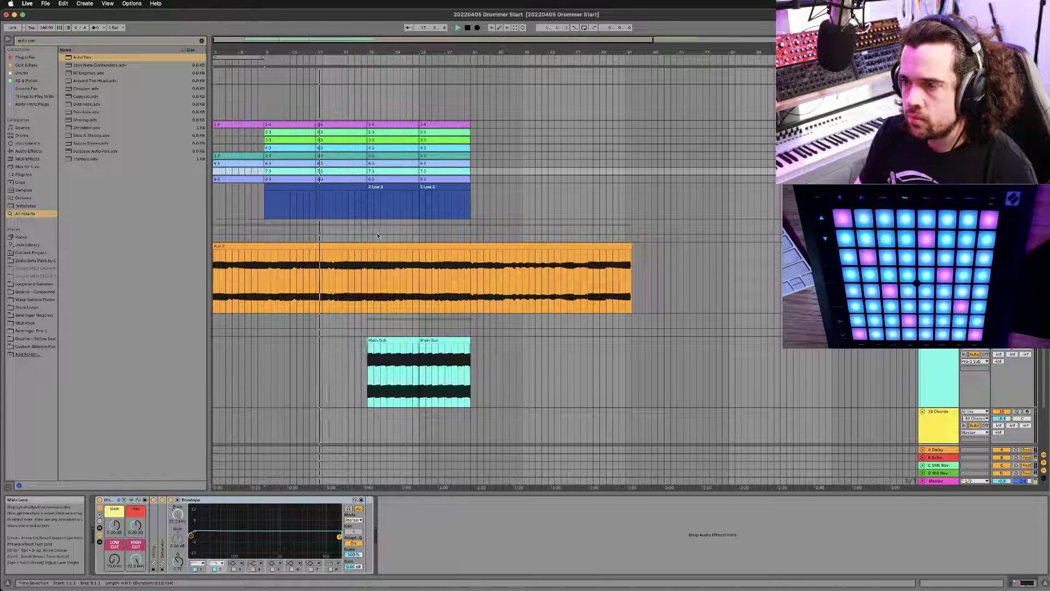
{"action": "left_click", "coordinate": [369, 261]}
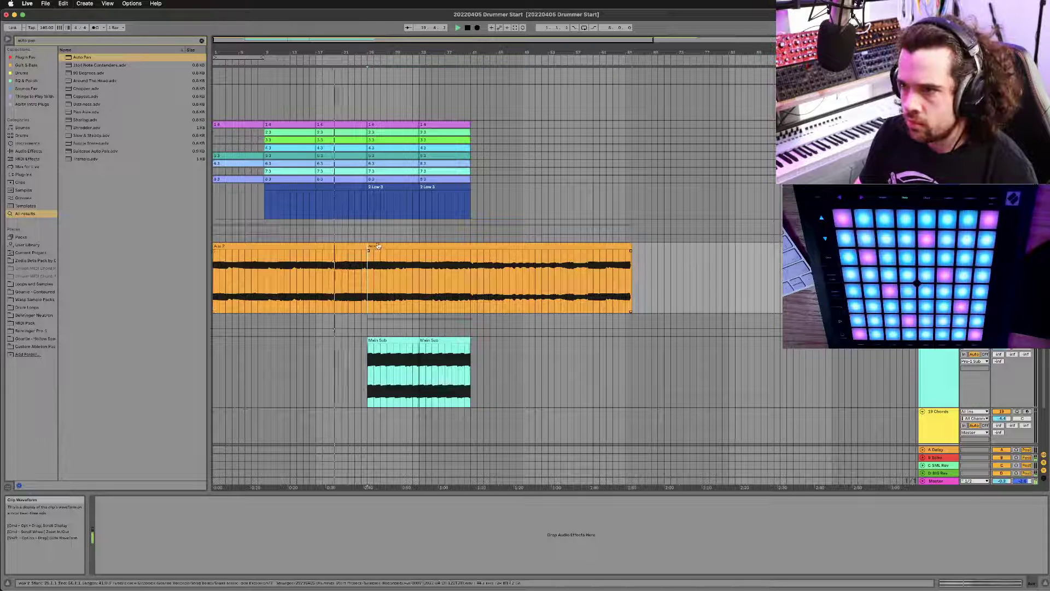
{"action": "left_click", "coordinate": [369, 245]}
{"action": "left_click_drag", "start_coordinate": [368, 246], "coordinate": [487, 248]}
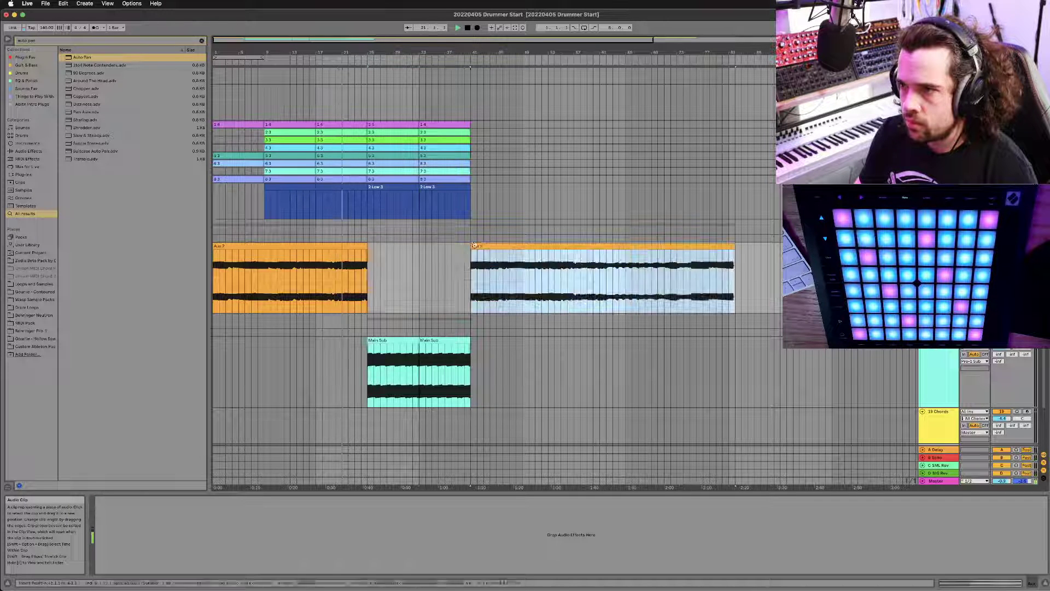
{"action": "left_click", "coordinate": [524, 247]}
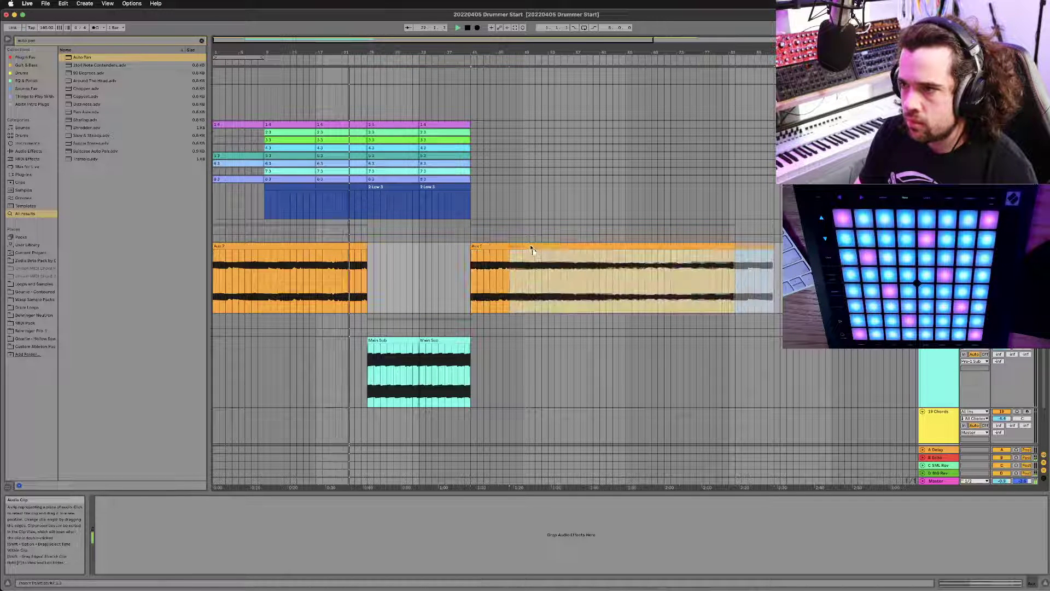
Step: Fill bars 25 to 41 with a copy of the opening Aux clip and move the remaining part back to bar 41
{"action": "left_click", "coordinate": [340, 249]}
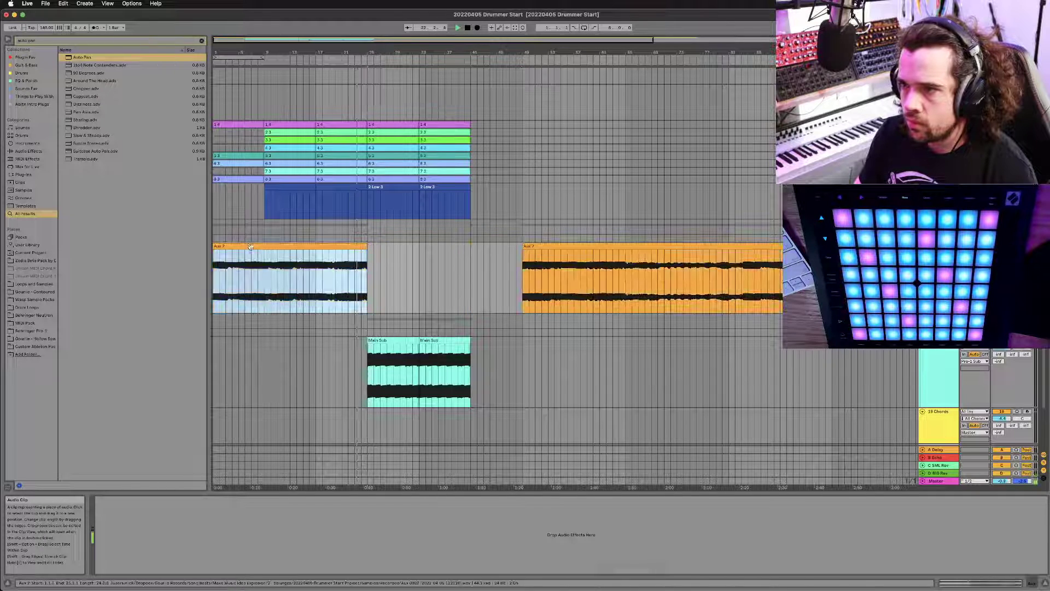
{"action": "key", "text": "super+d"}
{"action": "left_click_drag", "start_coordinate": [417, 253], "coordinate": [470, 246]}
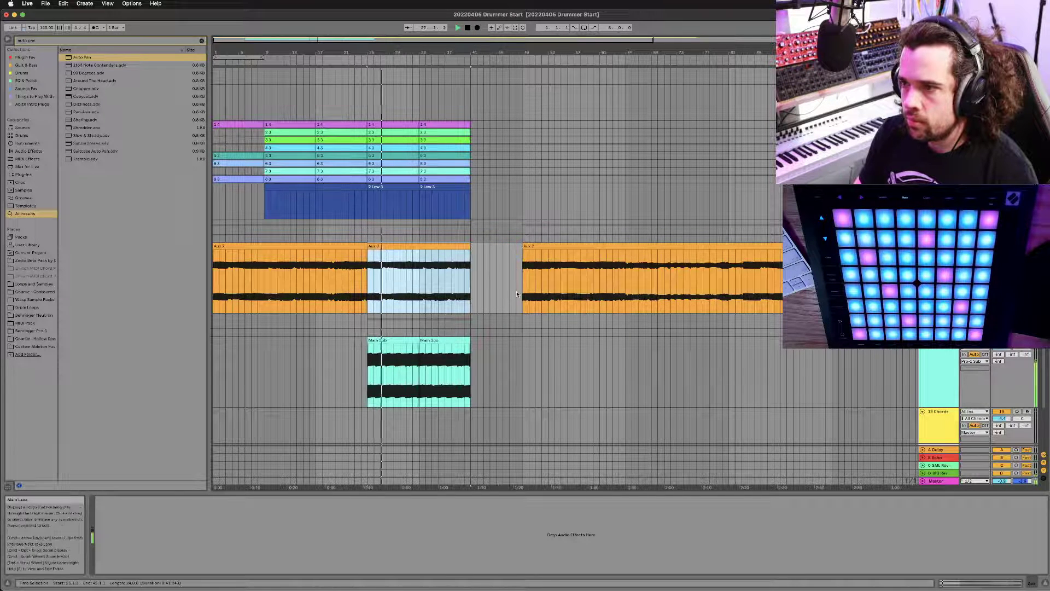
{"action": "left_click_drag", "start_coordinate": [575, 243], "coordinate": [528, 247]}
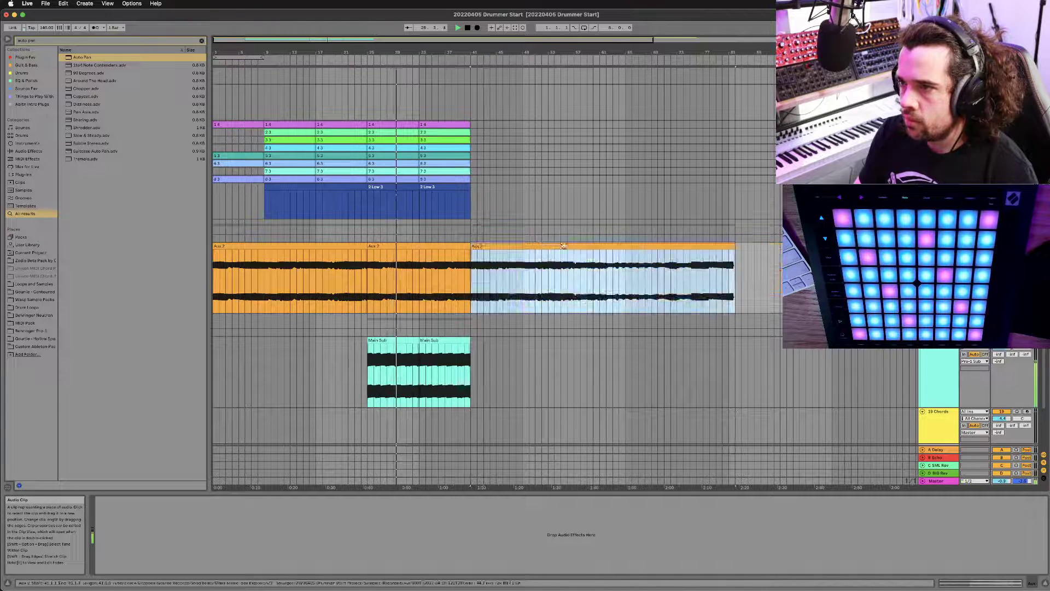
Step: Delete the leftover Aux clip that starts at bar 41
{"action": "scroll", "coordinate": [564, 244], "scroll_direction": "up", "scroll_amount": 1}
{"action": "scroll", "coordinate": [550, 235], "scroll_direction": "up", "scroll_amount": 1}
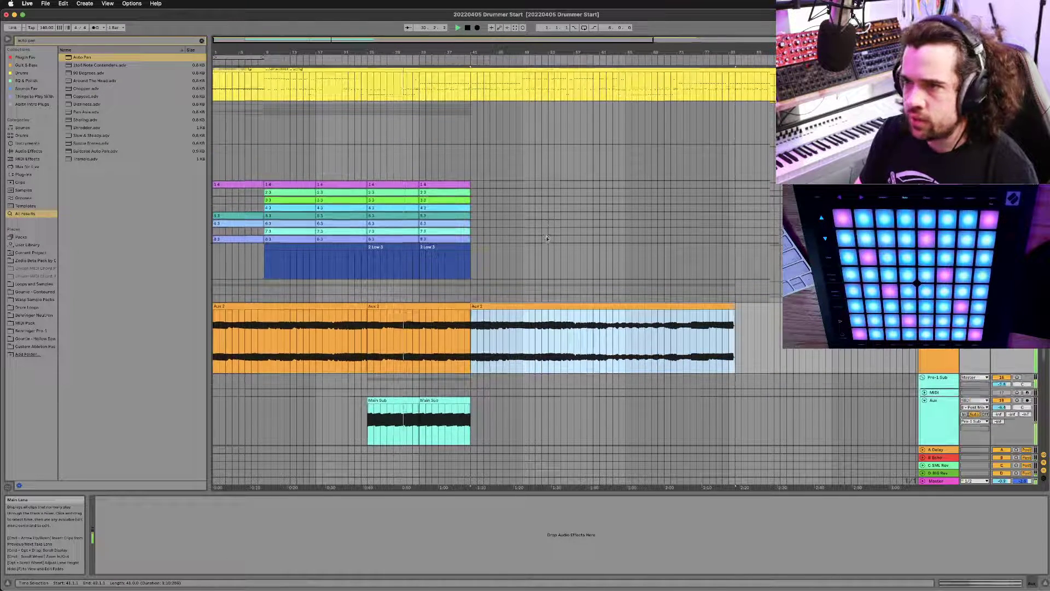
{"action": "scroll", "coordinate": [547, 237], "scroll_direction": "down", "scroll_amount": 2}
{"action": "scroll", "coordinate": [546, 239], "scroll_direction": "down", "scroll_amount": 1}
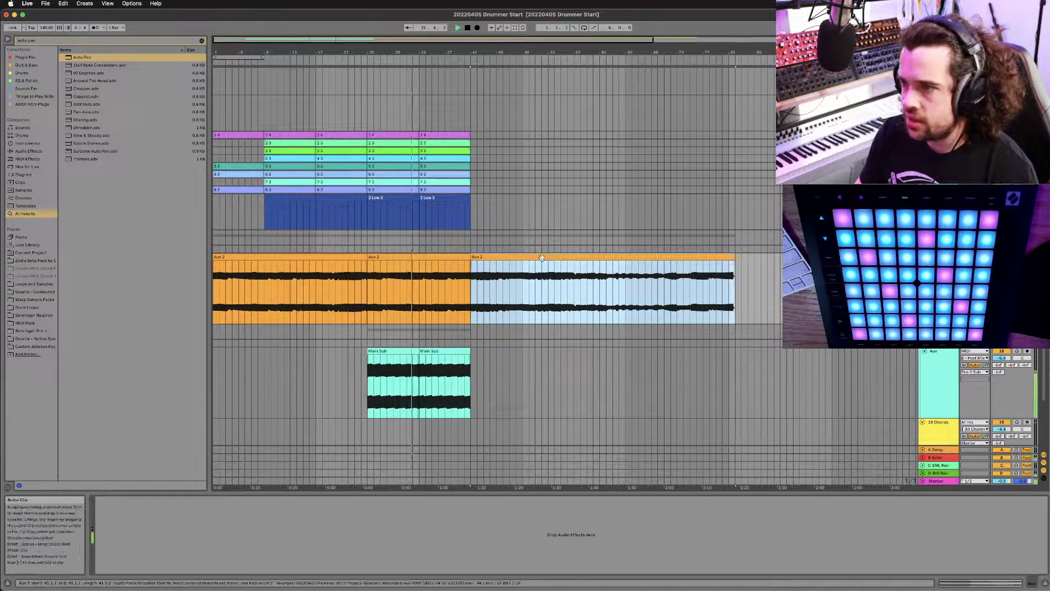
{"action": "left_click", "coordinate": [543, 257]}
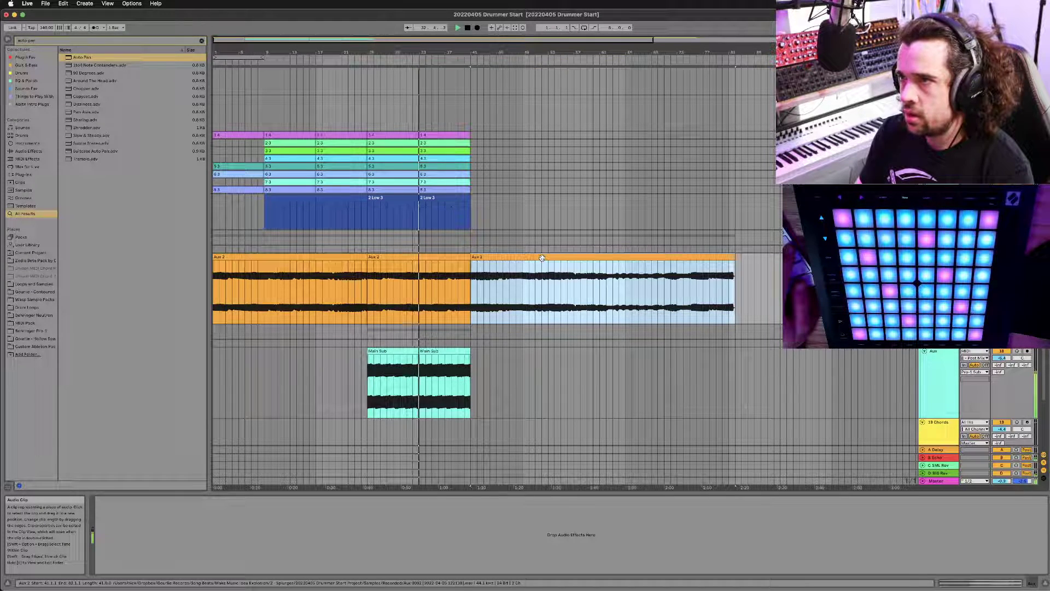
{"action": "scroll", "coordinate": [541, 258], "scroll_direction": "down", "scroll_amount": 5}
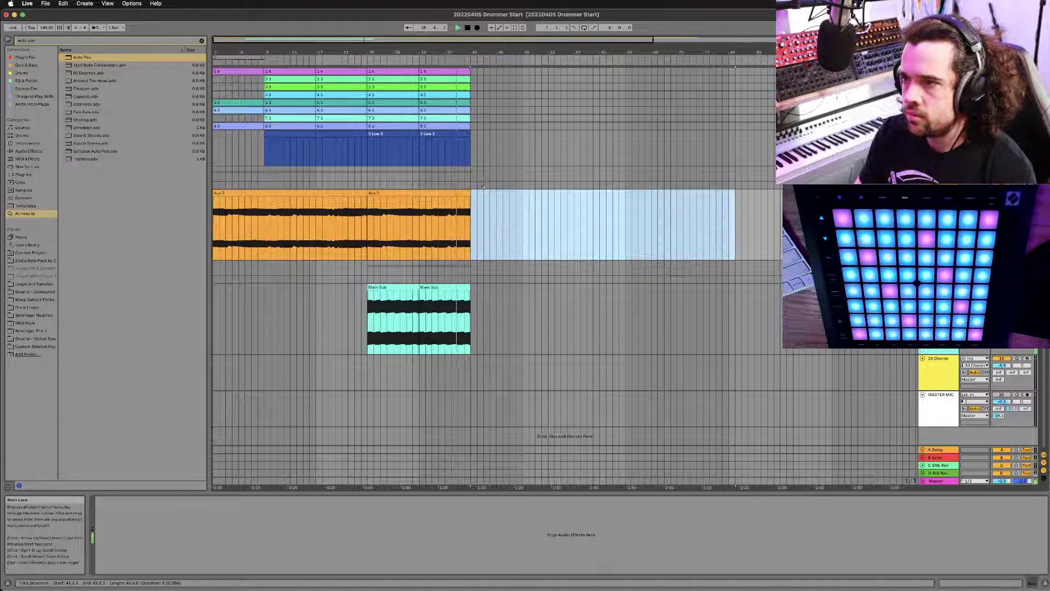
Step: Stop playback and save the Live Set
{"action": "key", "text": "super+z"}
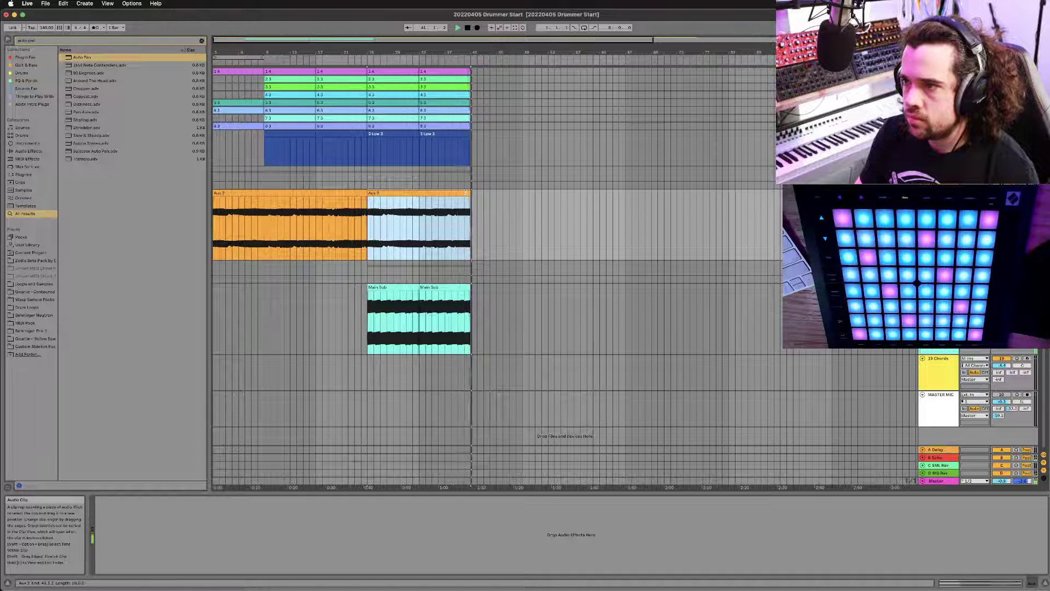
{"action": "key", "text": "super+z"}
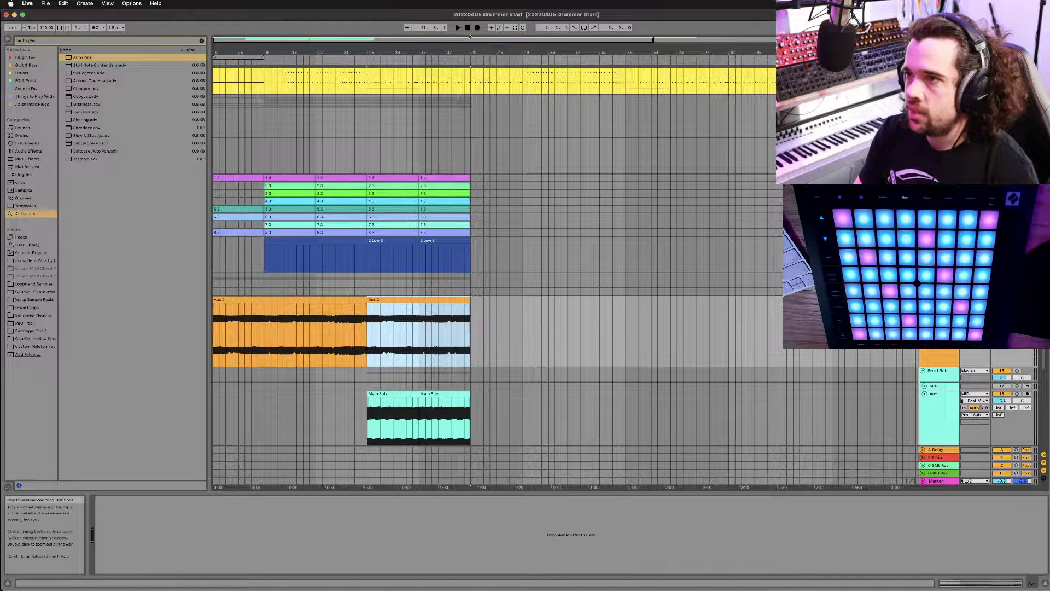
{"action": "left_click", "coordinate": [468, 30]}
{"action": "key", "text": "super+s"}
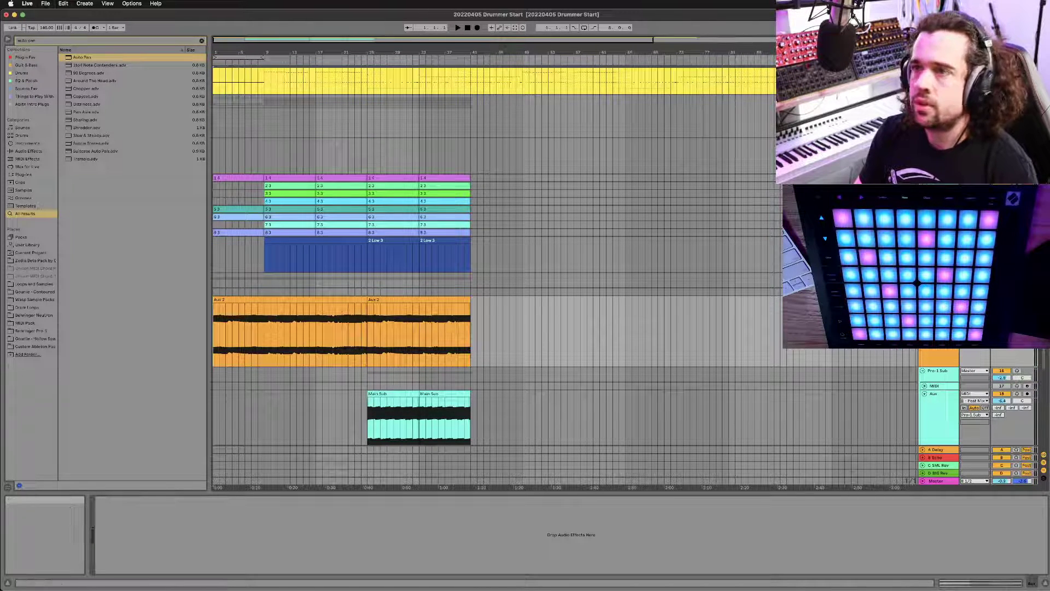